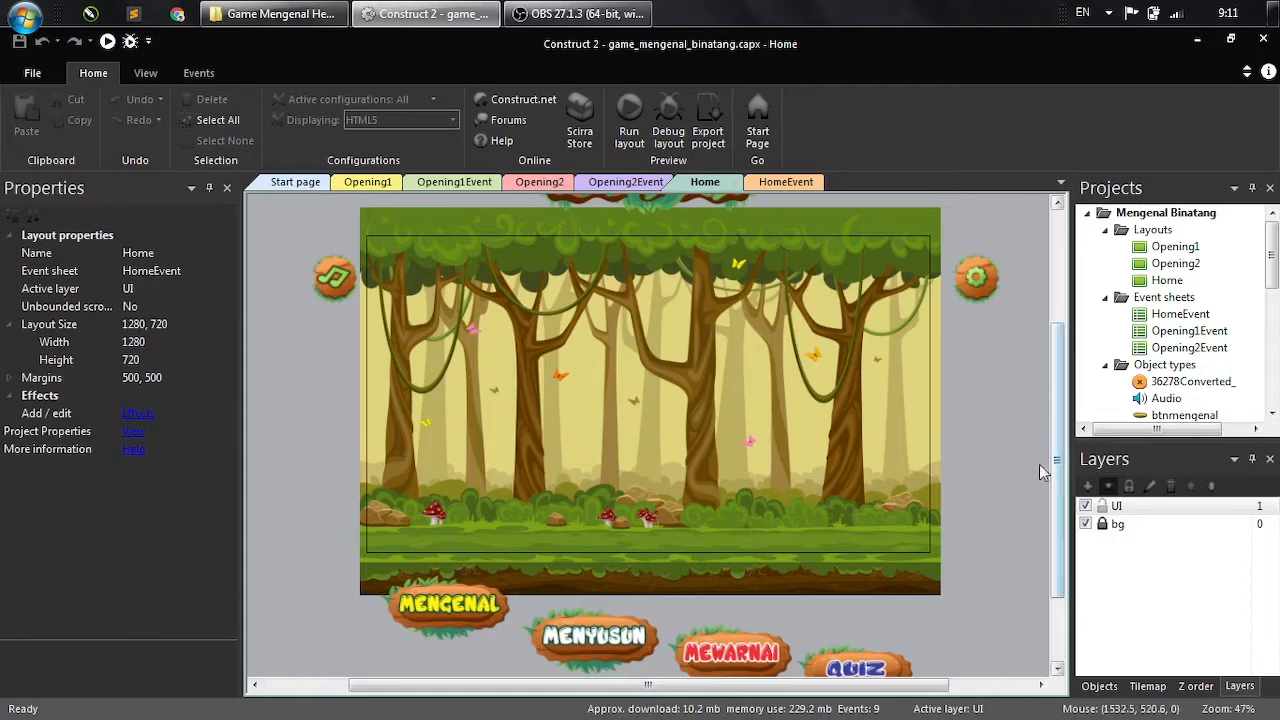
scroll(1057, 464, down, 1)
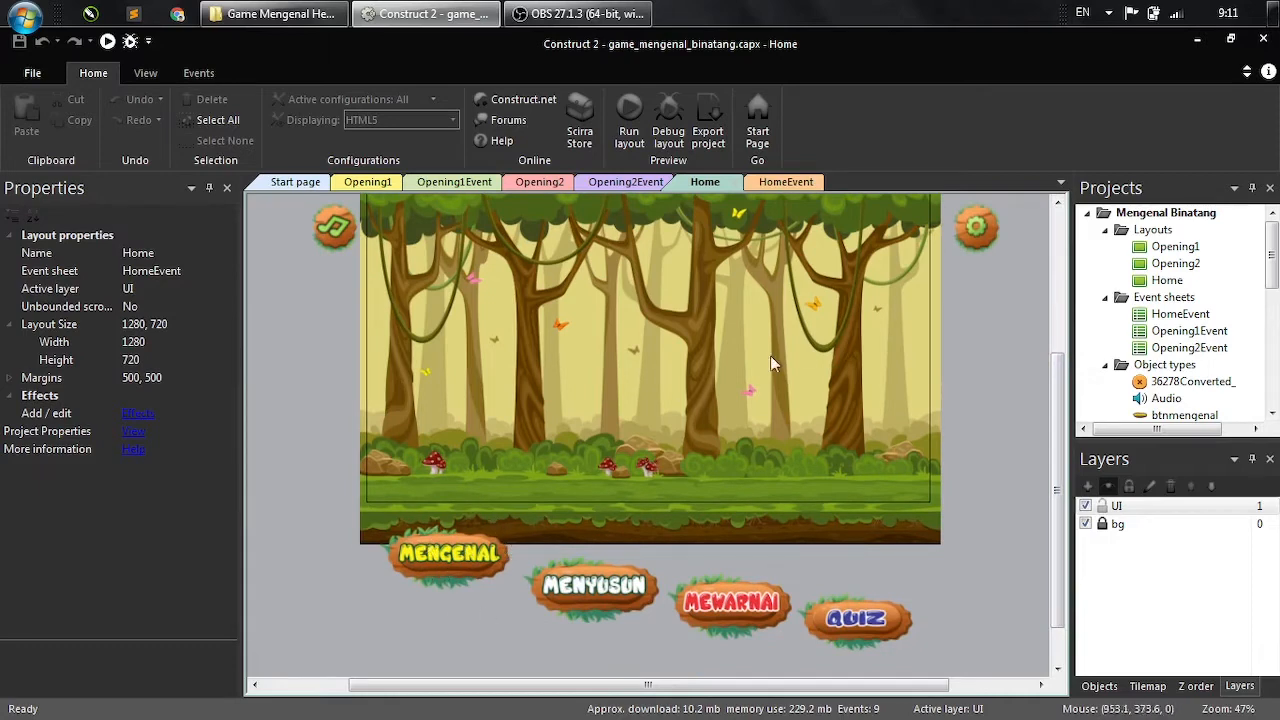
drag(1058, 415, 1058, 383)
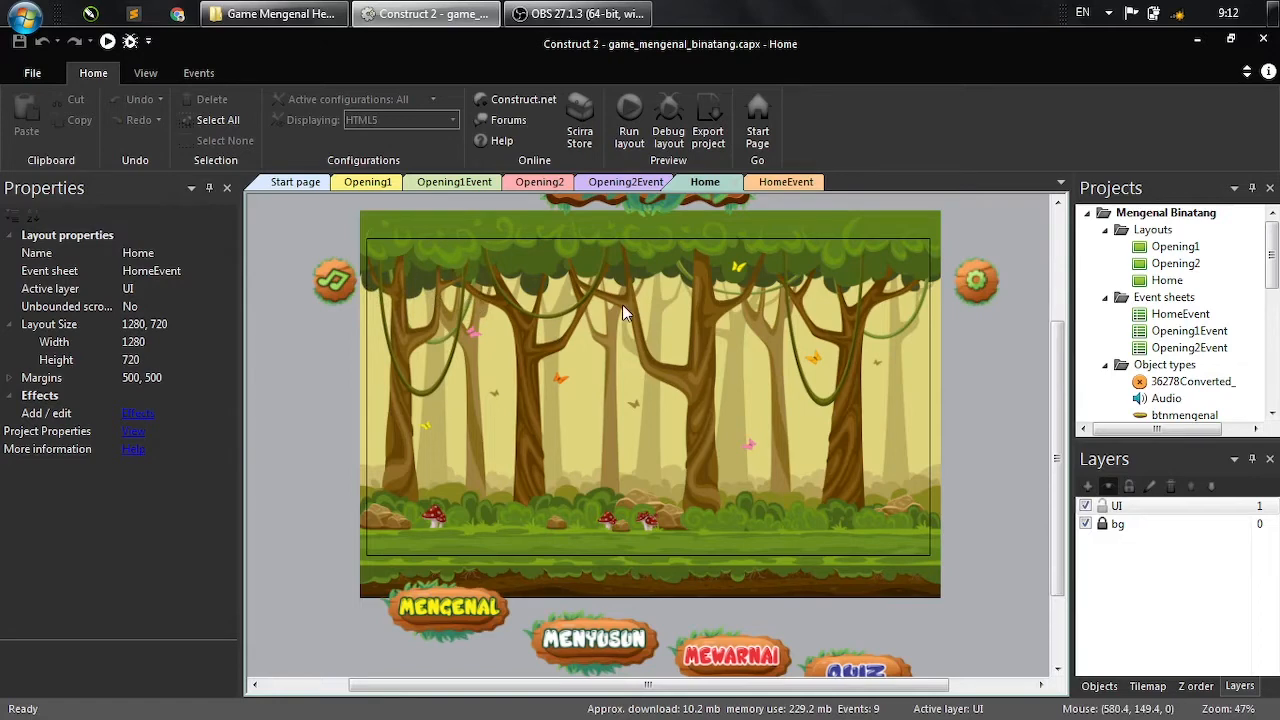
- Close the open Opening1, Opening1Event, Opening2 and Opening2Event documents, keeping Home and HomeEvent open
click(390, 182)
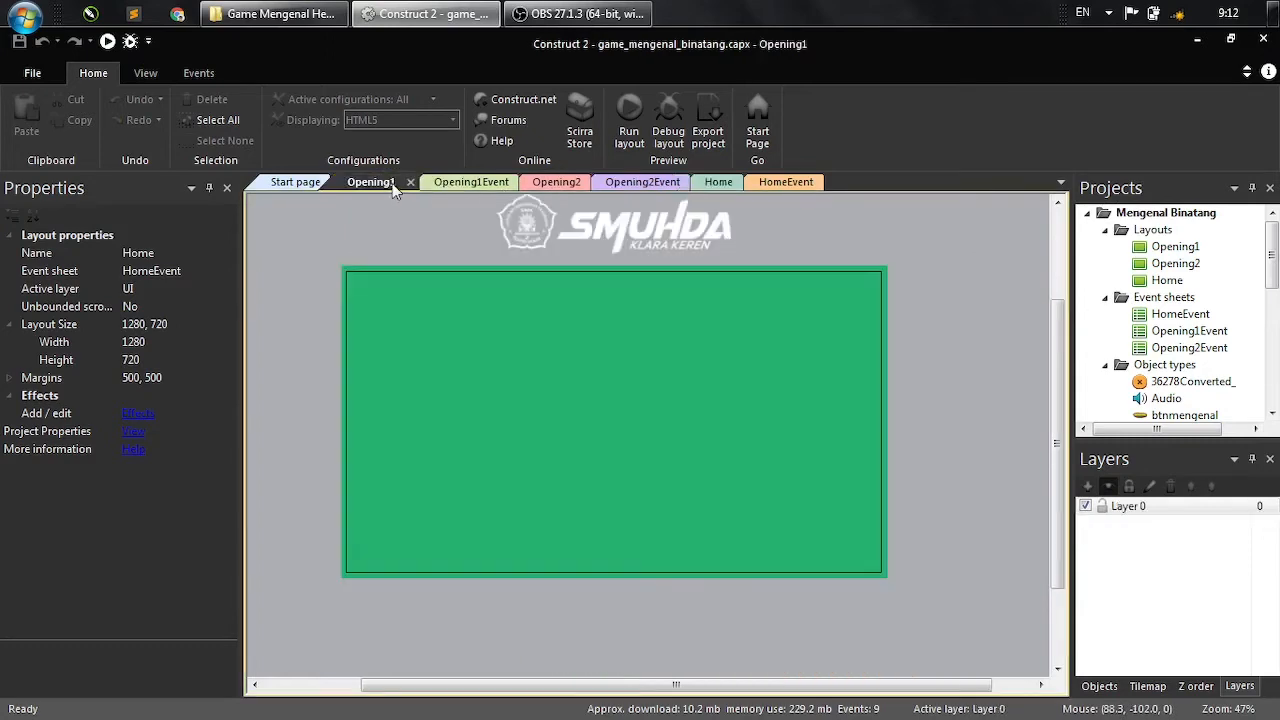
click(409, 183)
click(412, 183)
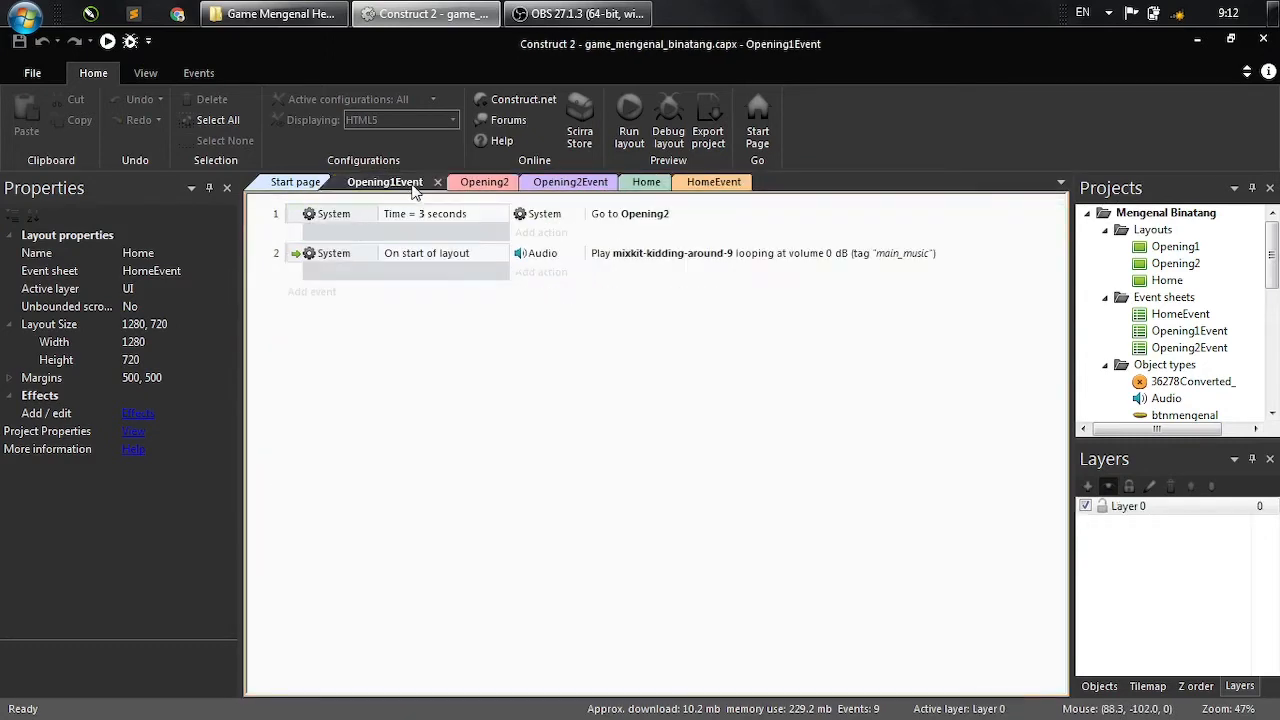
click(437, 184)
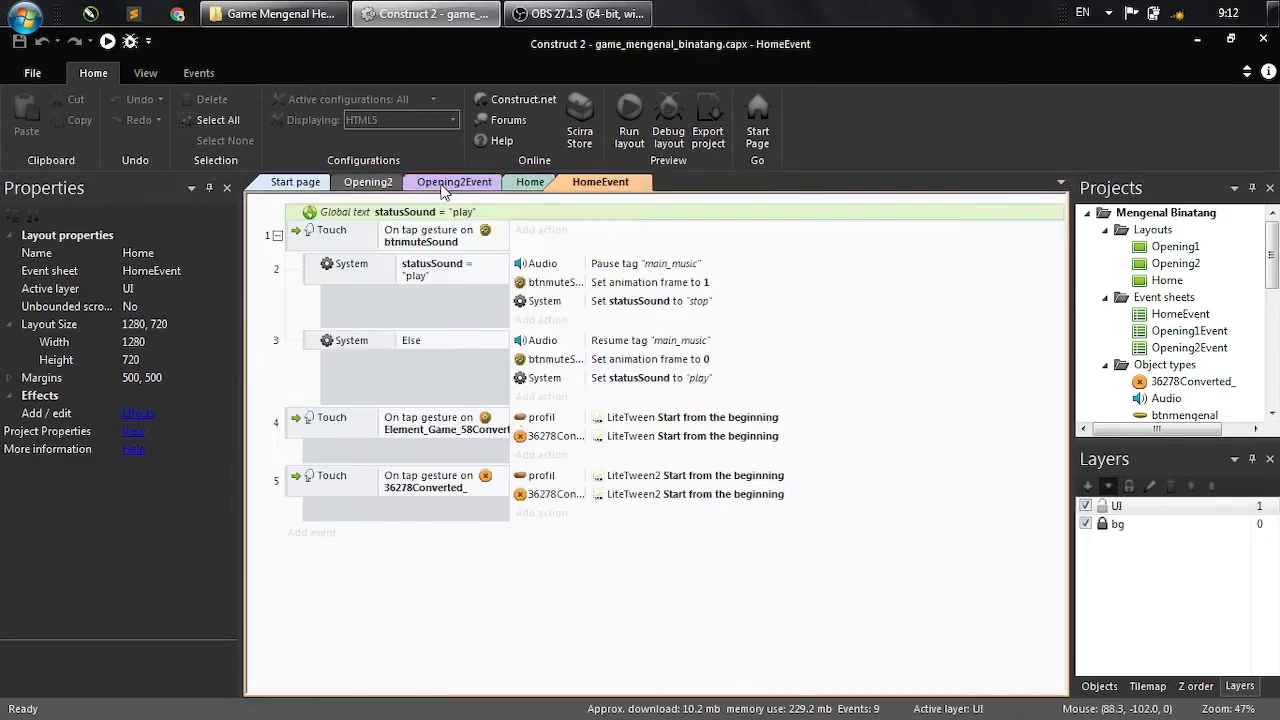
click(397, 186)
click(411, 183)
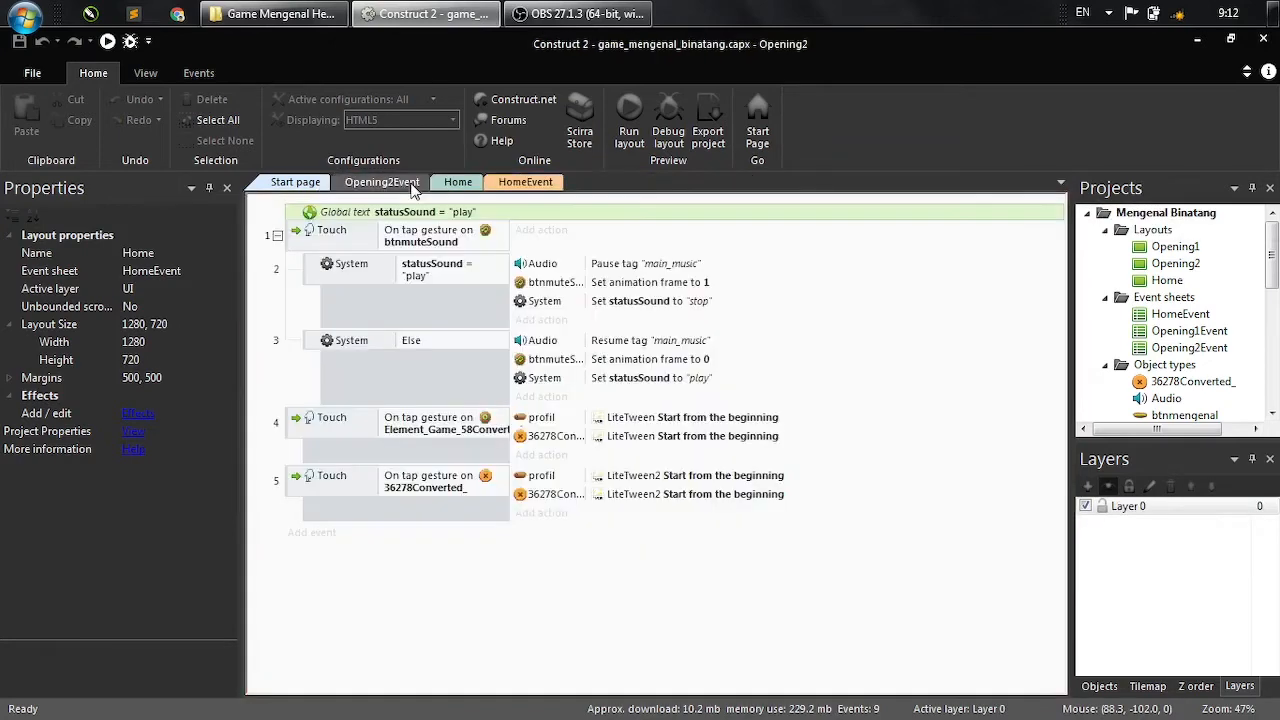
click(412, 184)
click(437, 183)
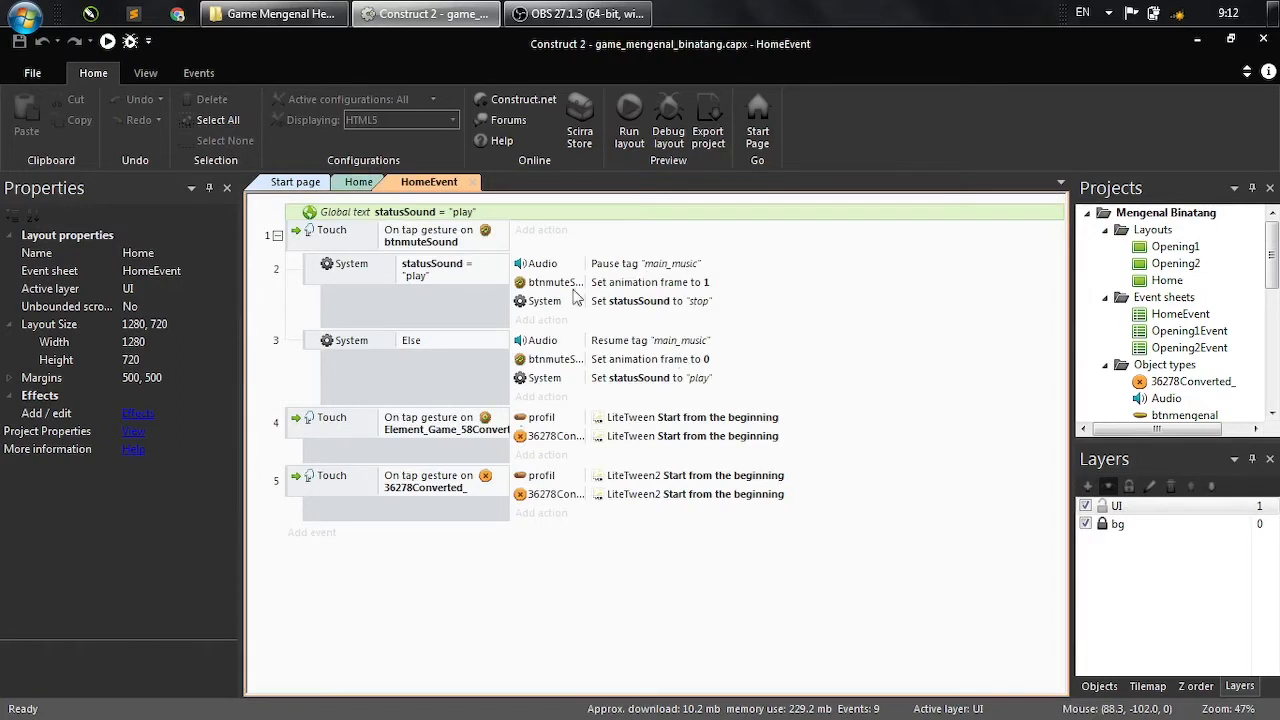
- Add a new layout with its own event sheet to the project and name the layout Mengenal
click(1158, 215)
click(1155, 230)
right_click(1158, 234)
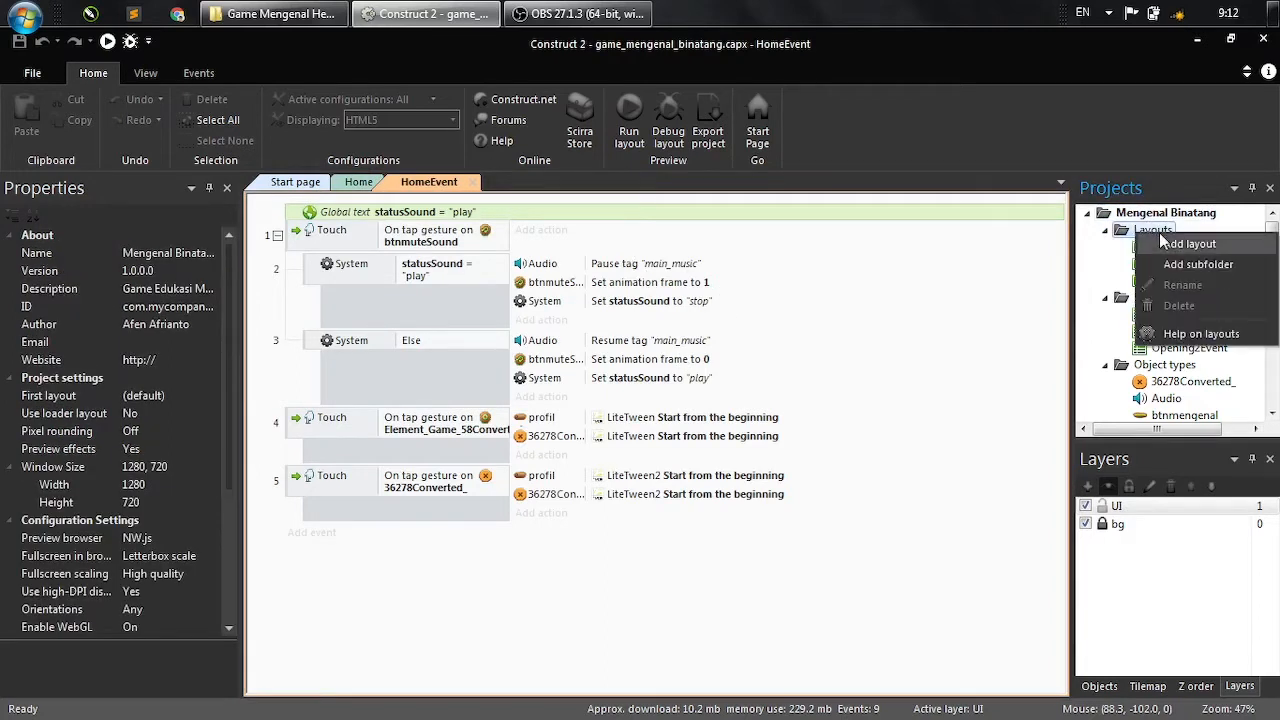
click(1185, 244)
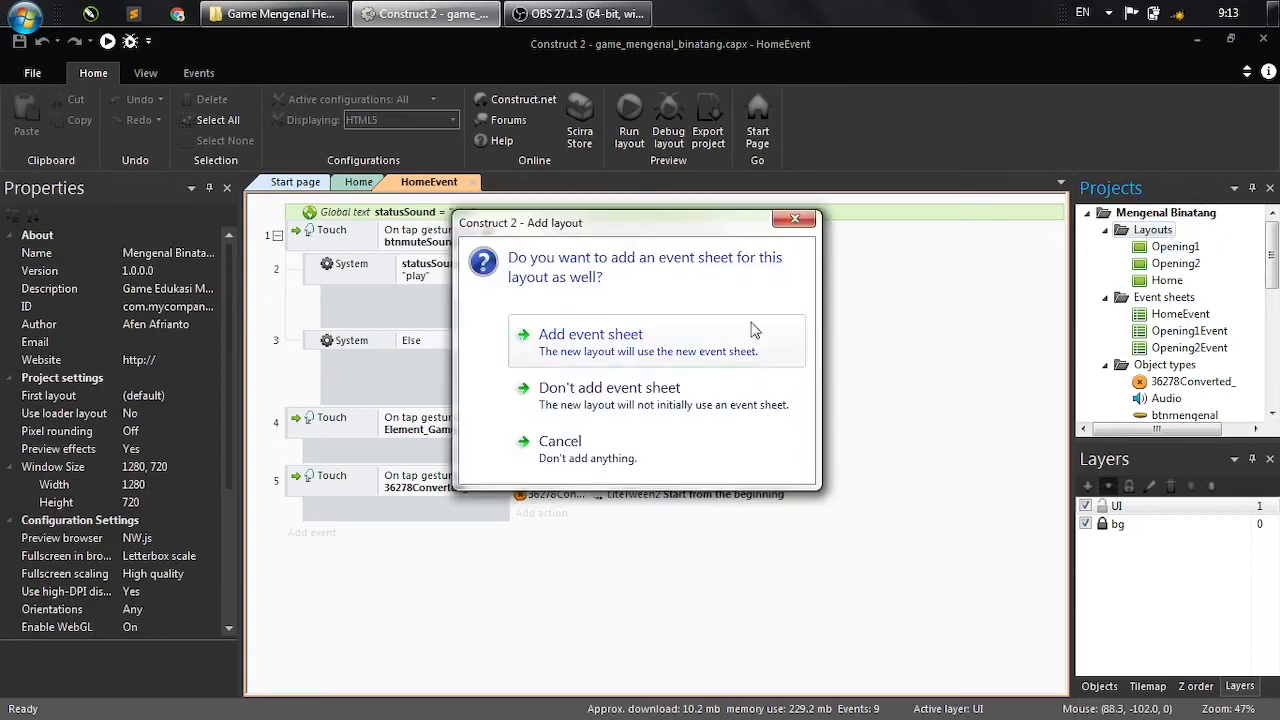
click(615, 352)
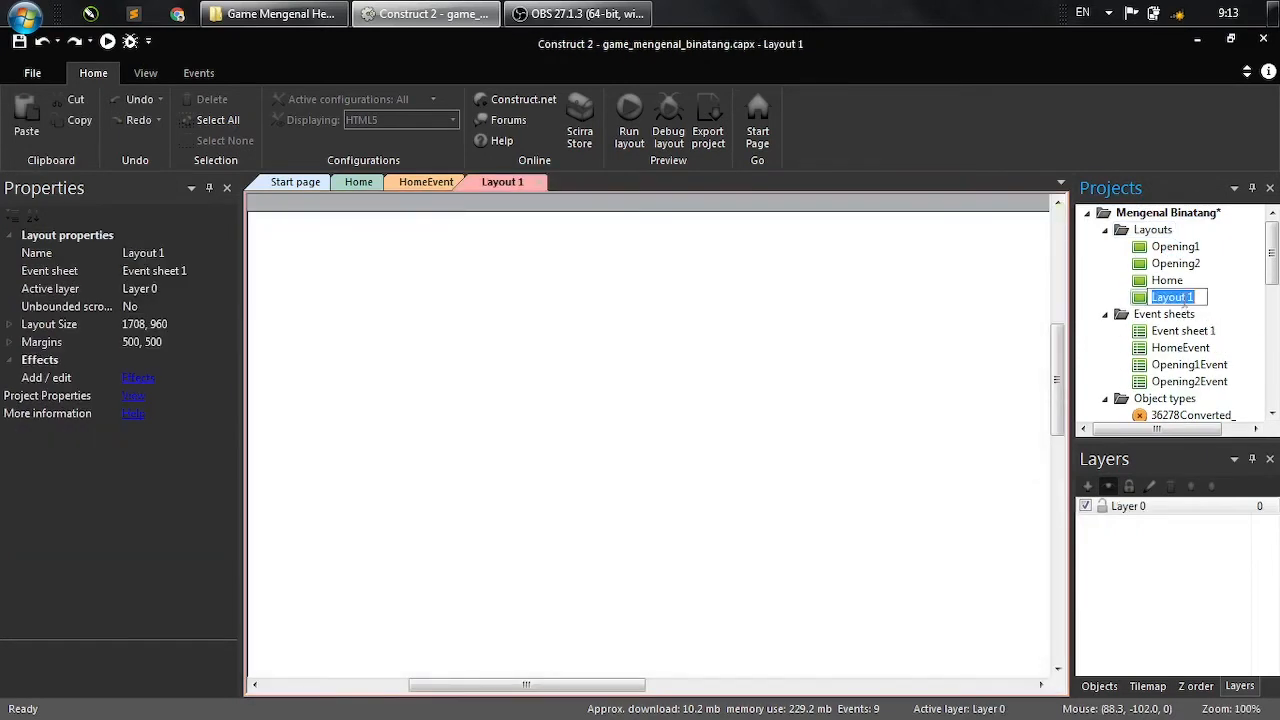
text(Mengenal)
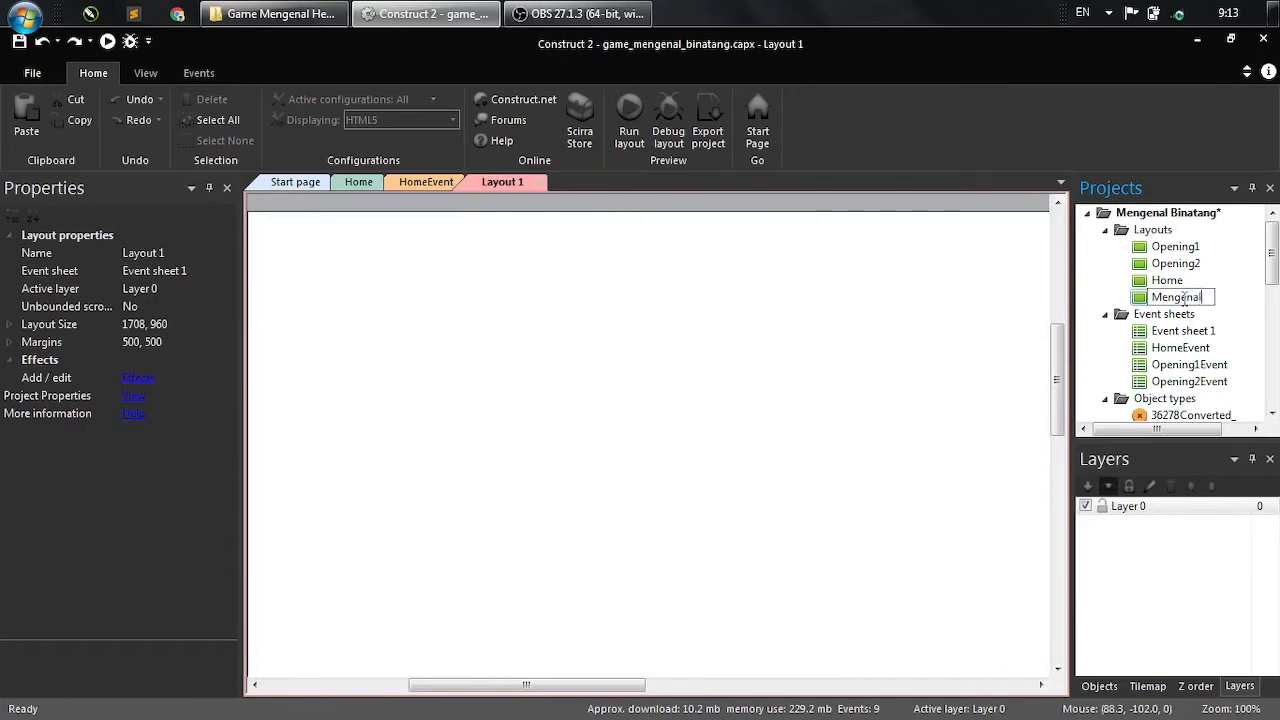
key(Return)
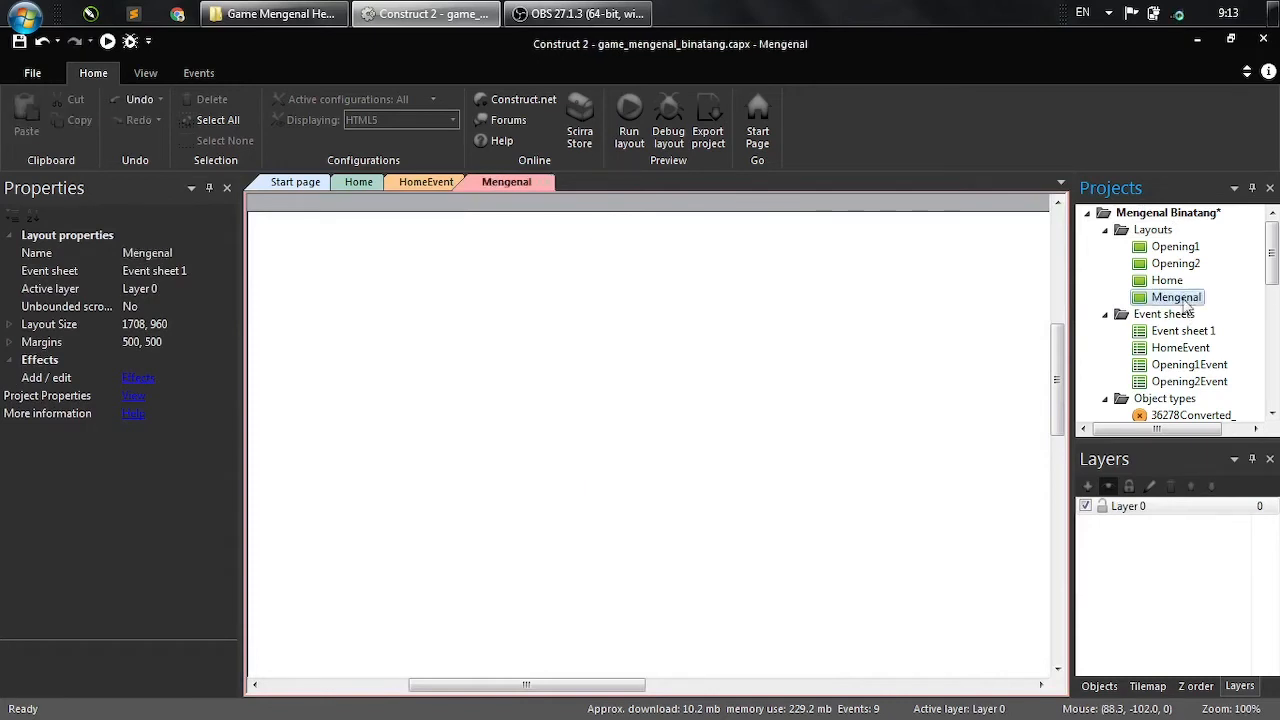
- Rename the new layout's event sheet as MengenalEvent
click(1183, 331)
right_click(1183, 331)
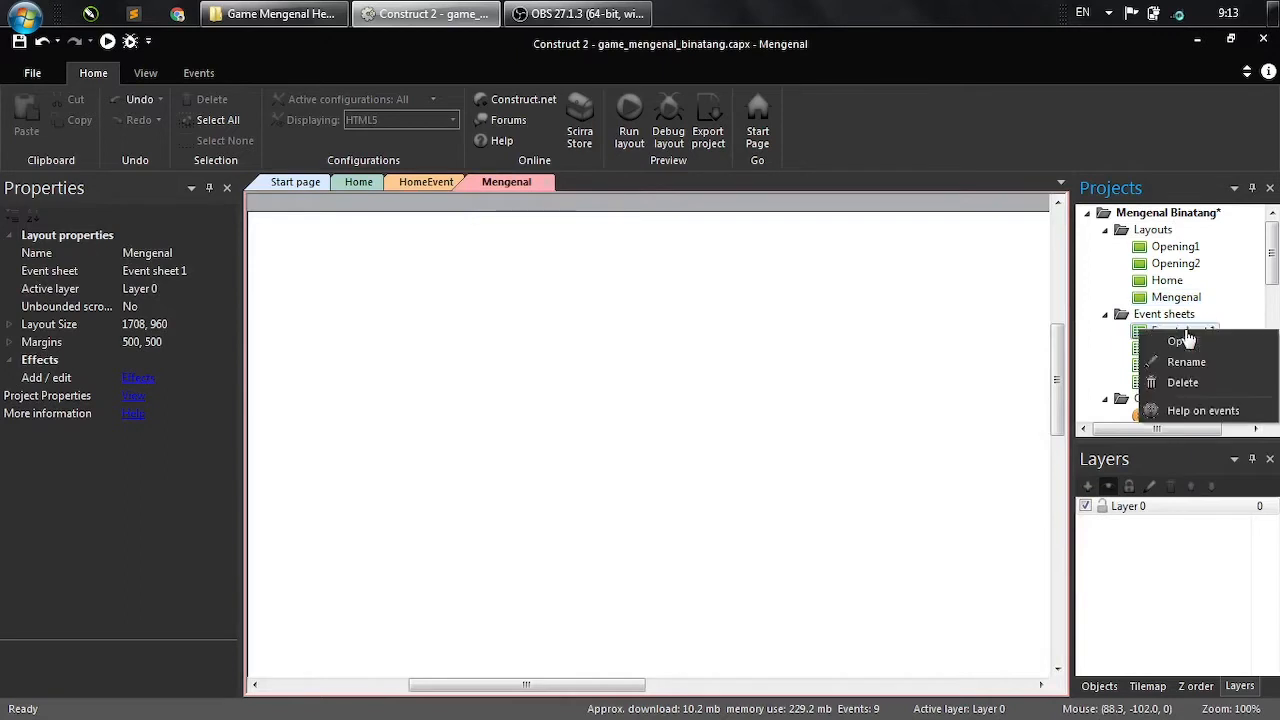
click(1186, 362)
text(MengenalEvent)
key(Return)
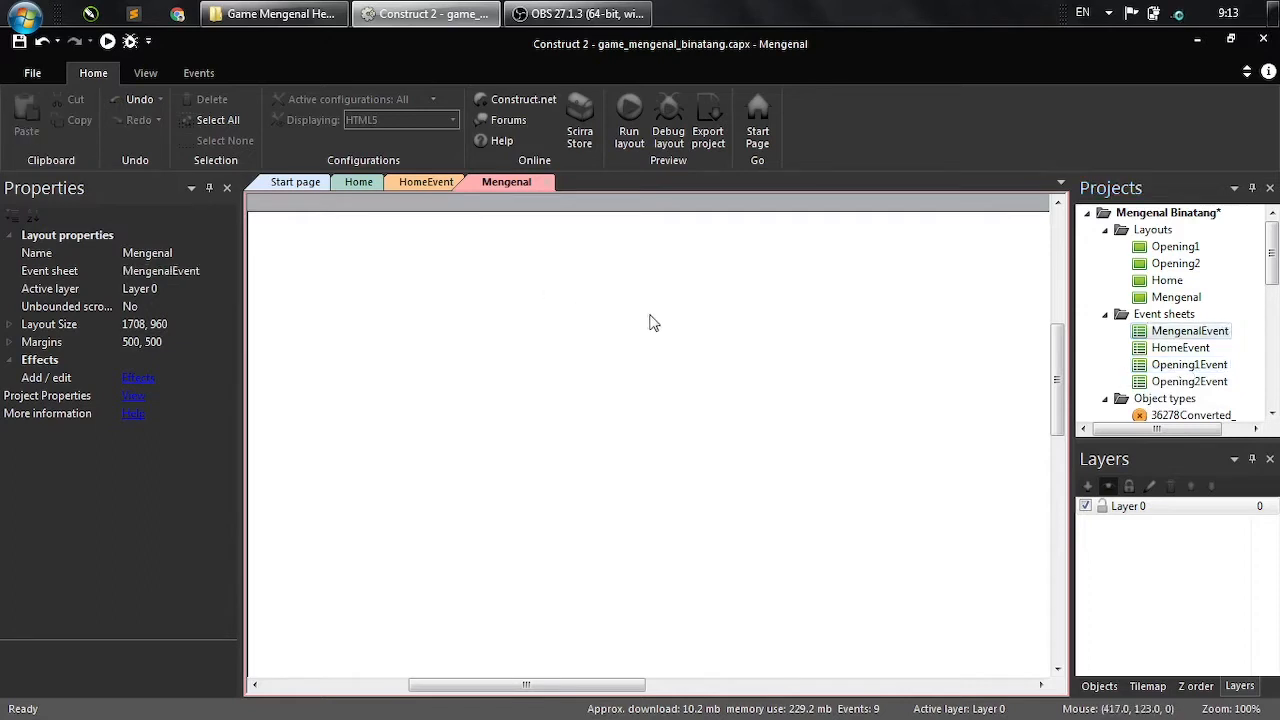
- Set the Mengenal layout's size to 1280 wide and 720 high
ctrl+scroll(566, 320, down, 4)
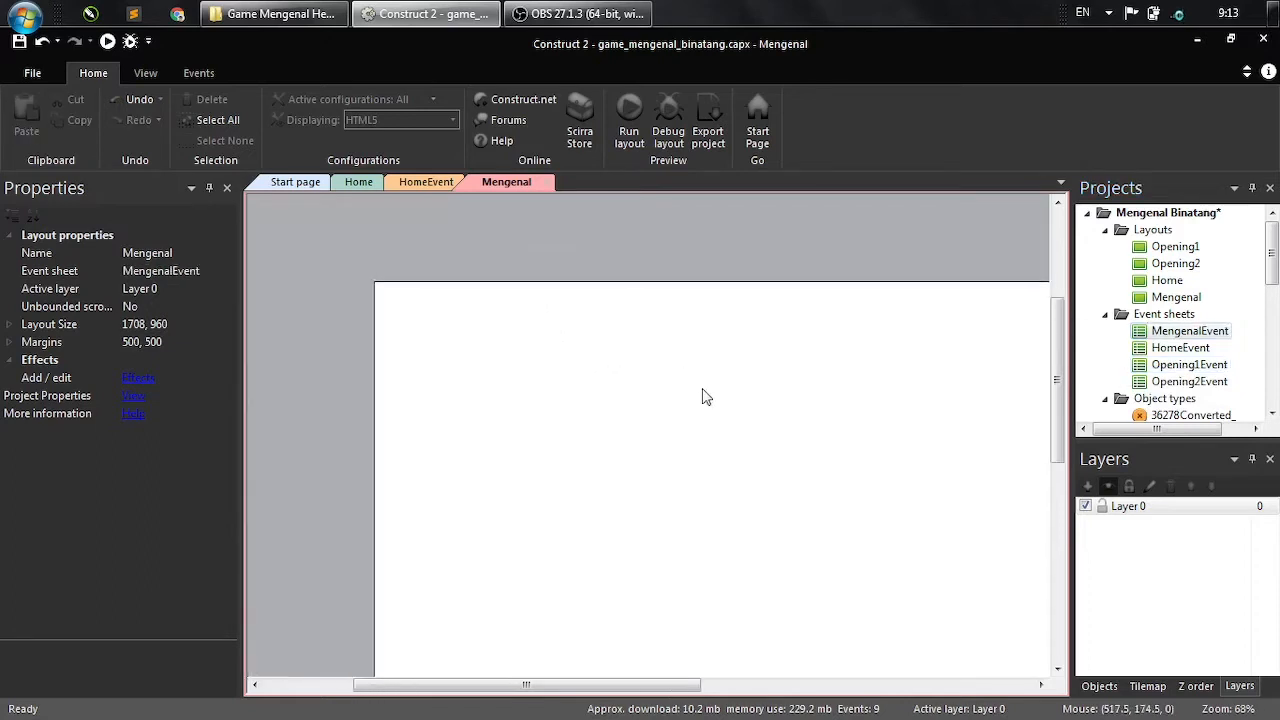
middle_drag(728, 420, 662, 364)
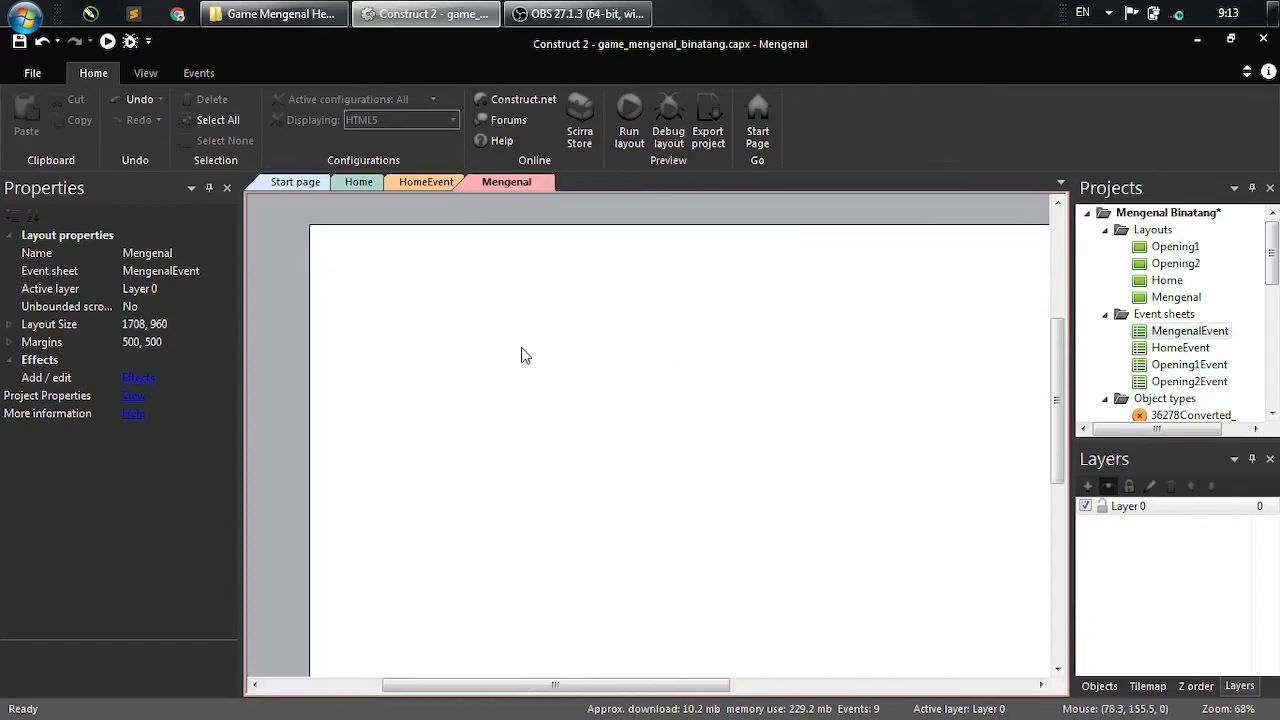
click(8, 325)
click(143, 344)
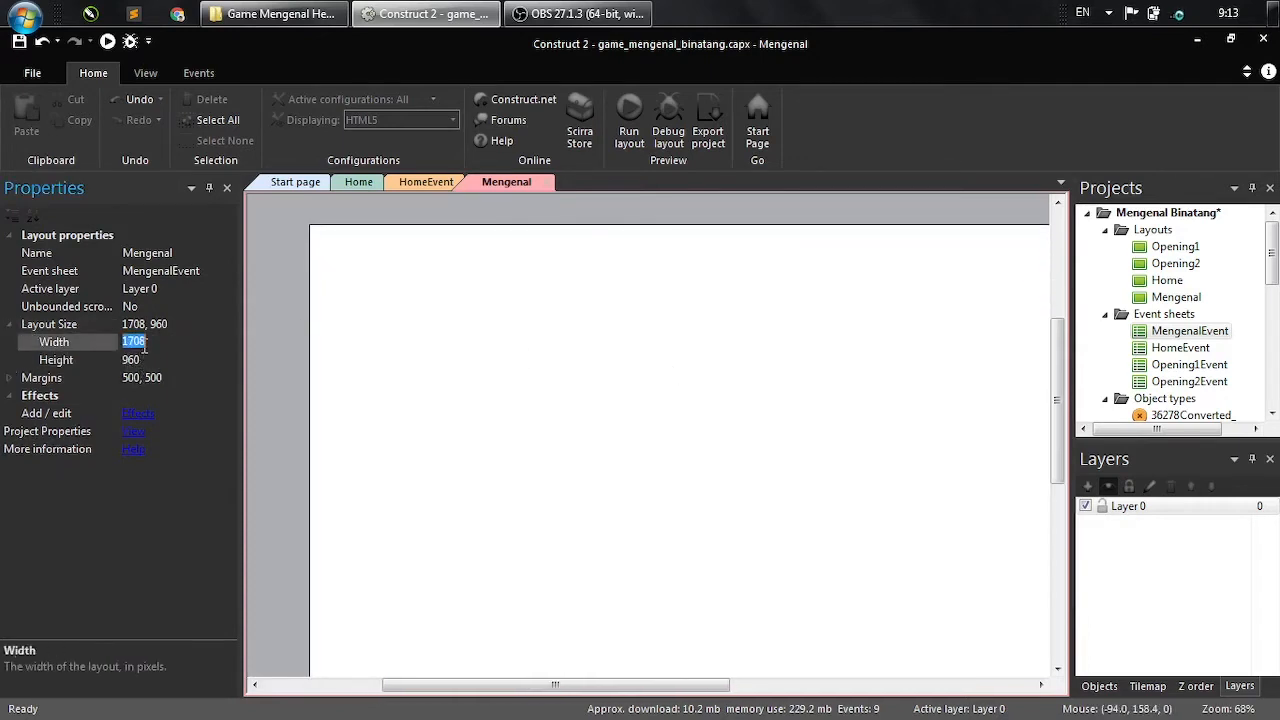
text(1280)
click(144, 356)
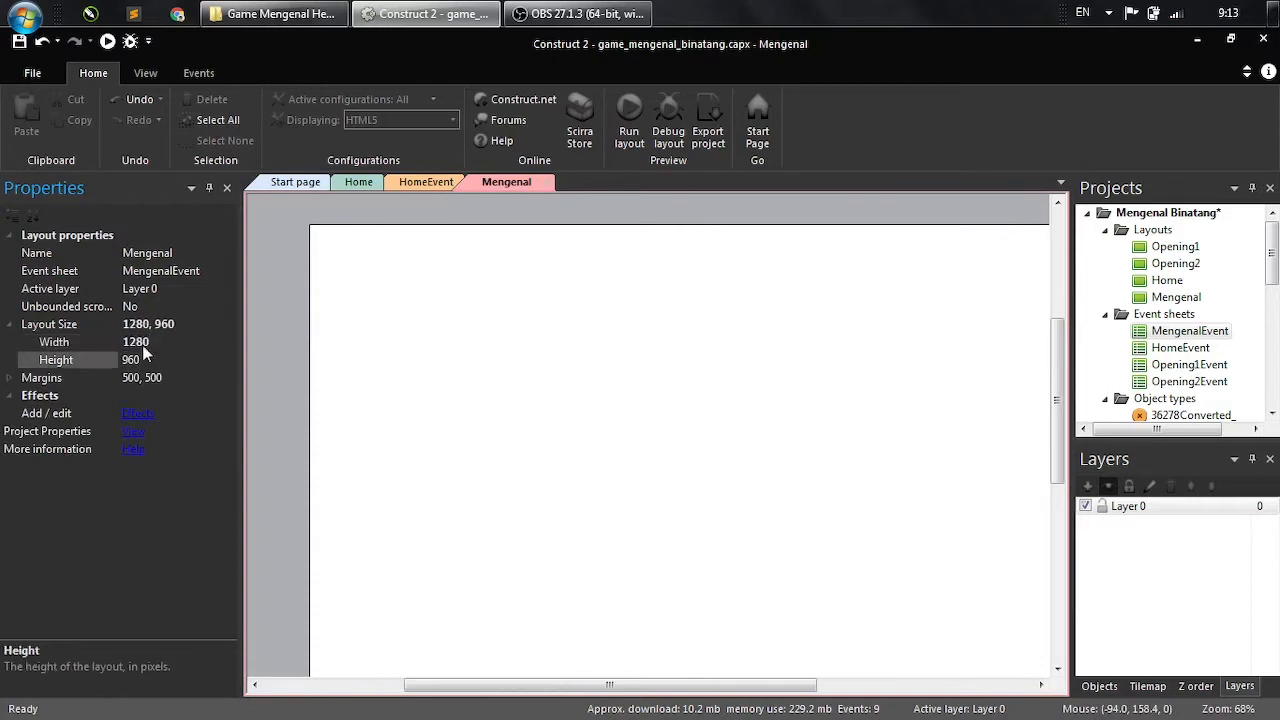
text(7)
key(Return)
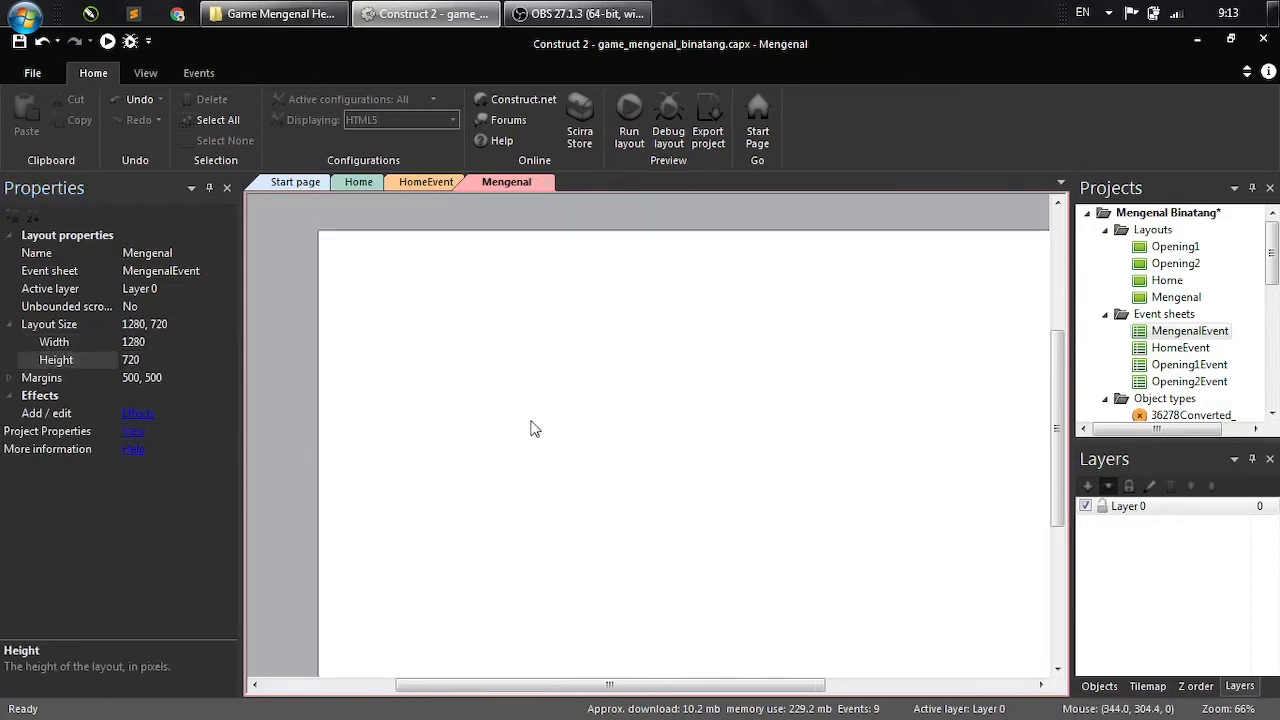
- Switch to the Game Mengenal Hewan project folder in Windows Explorer, open its Background subfolder and refresh the view
ctrl+scroll(535, 428, down, 3)
ctrl+scroll(737, 466, up, 1)
middle_drag(777, 429, 678, 427)
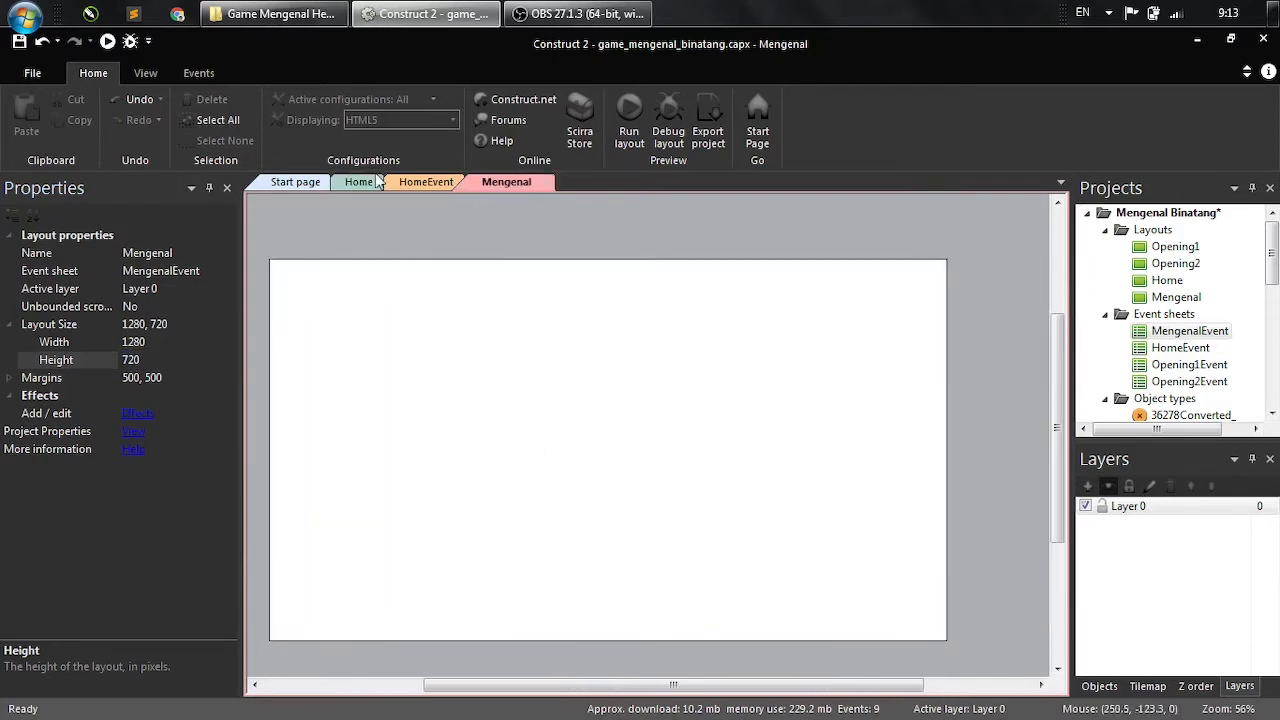
click(273, 12)
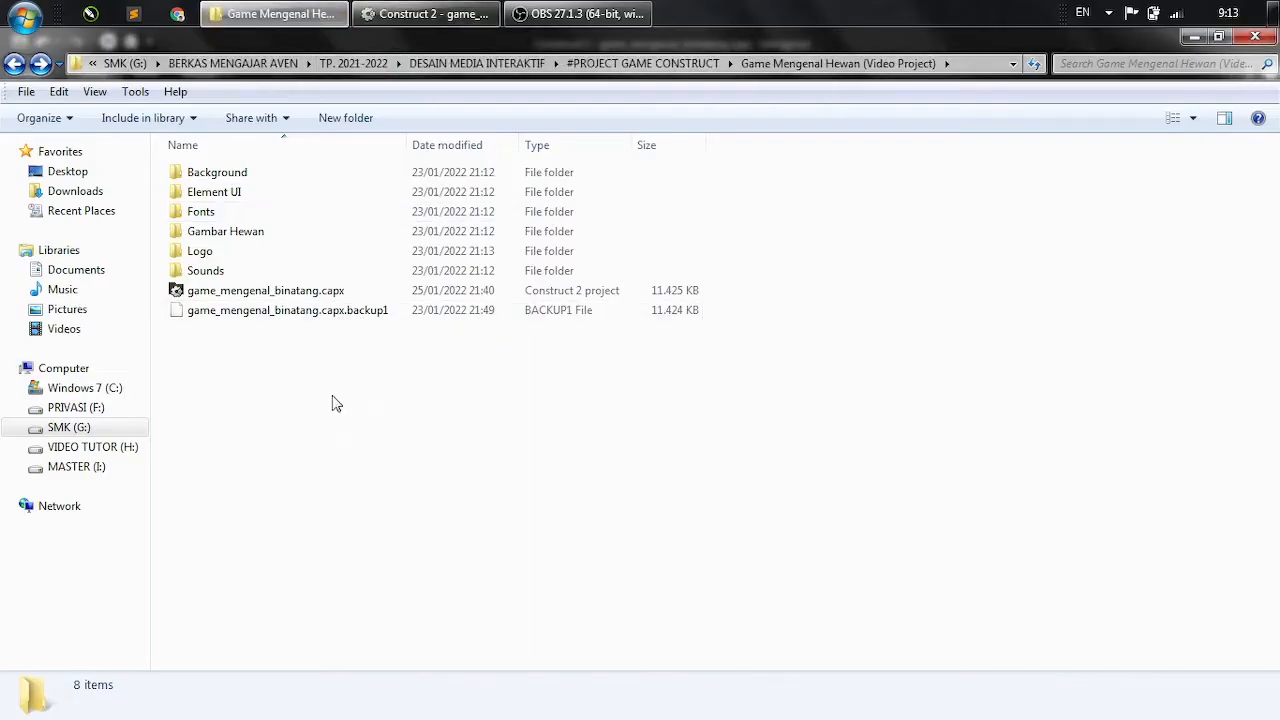
click(233, 178)
double_click(233, 176)
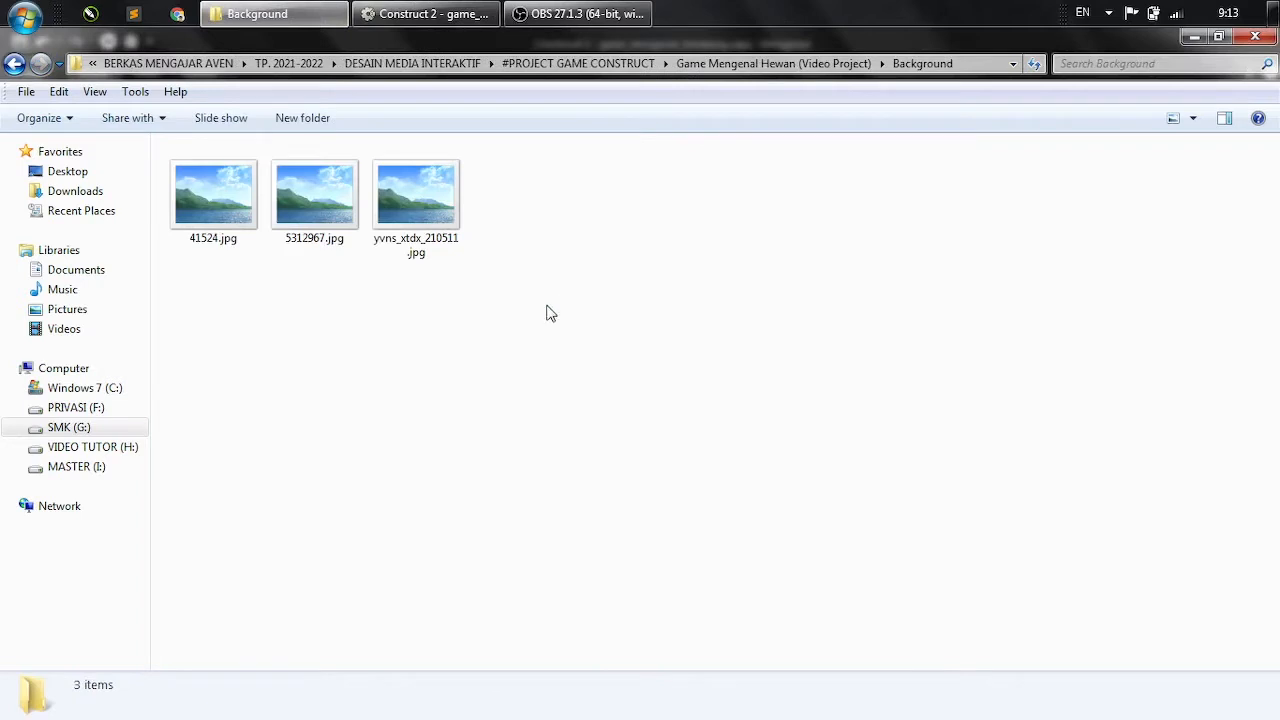
right_click(370, 332)
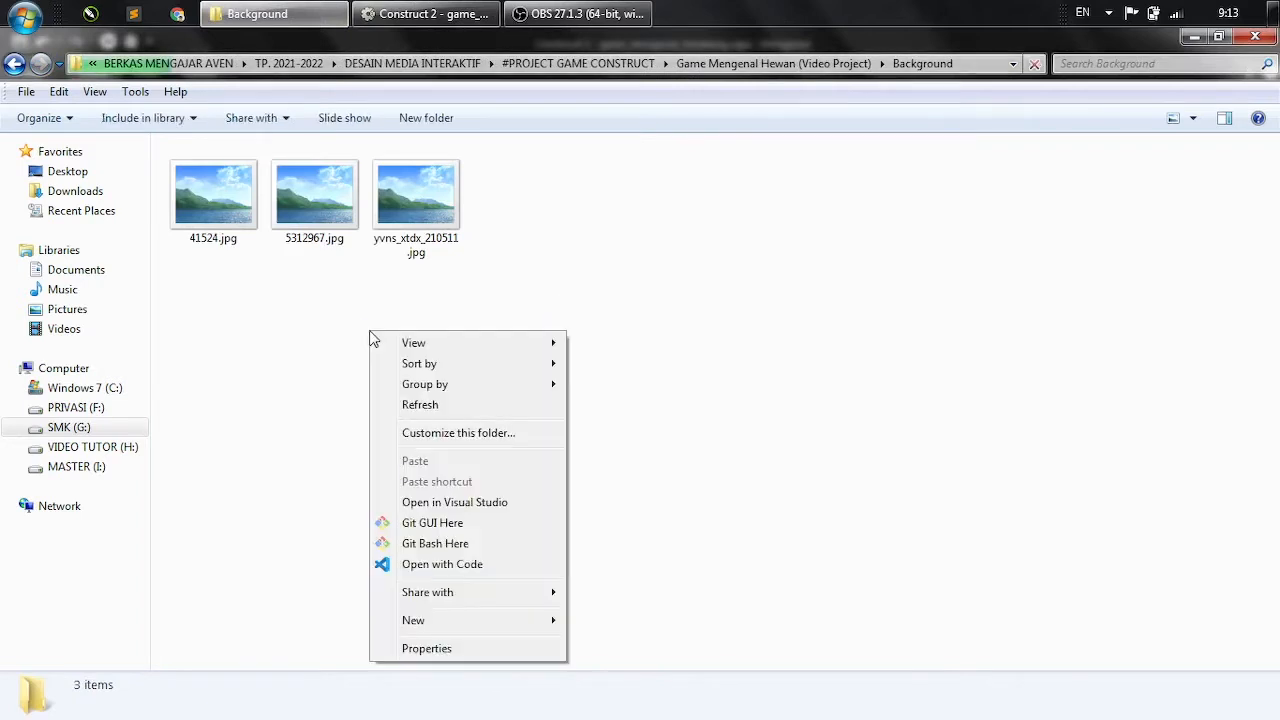
click(397, 408)
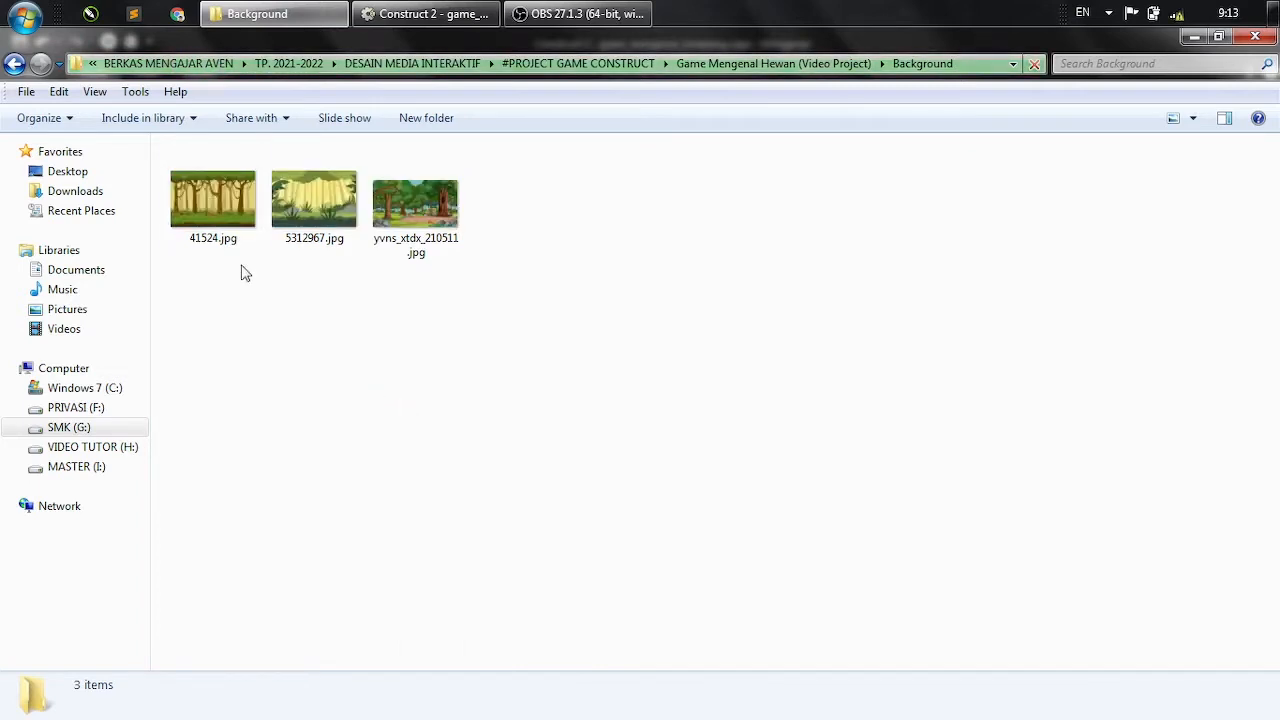
- Insert the image 5312967.jpg from the Background folder into the Mengenal layout in Construct 2 as a sprite
click(255, 212)
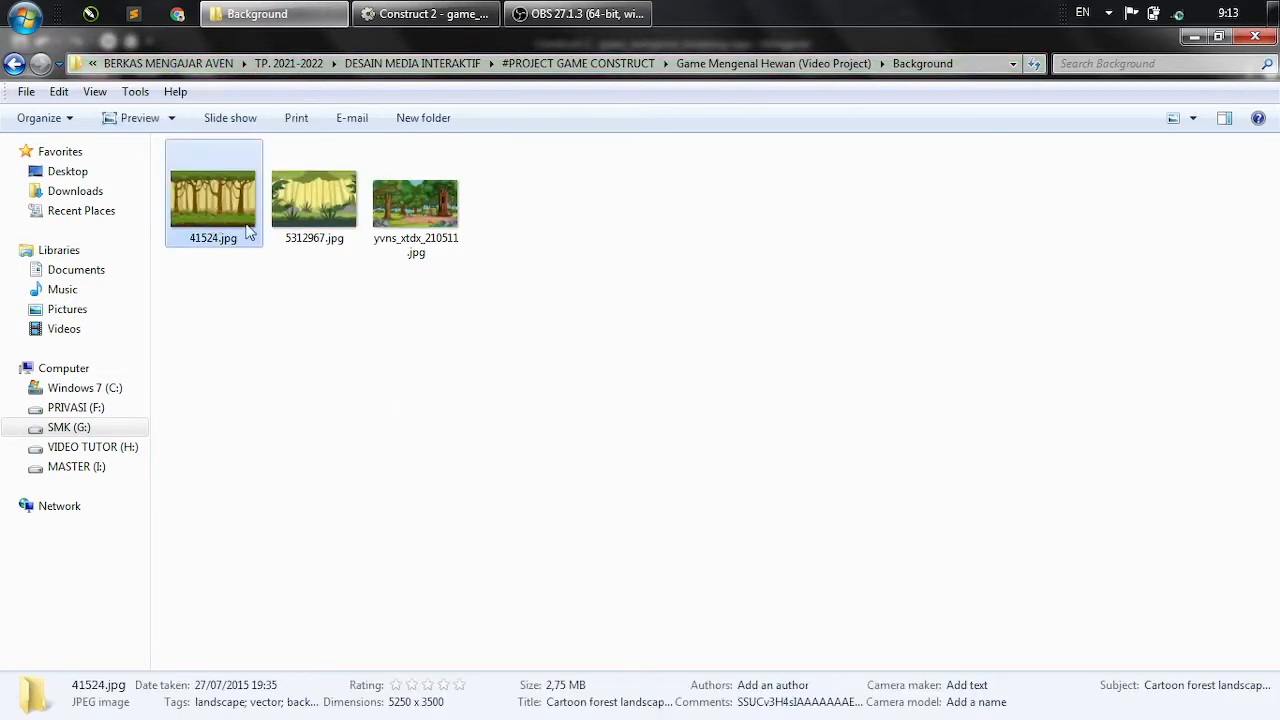
click(349, 228)
drag(311, 220, 623, 437)
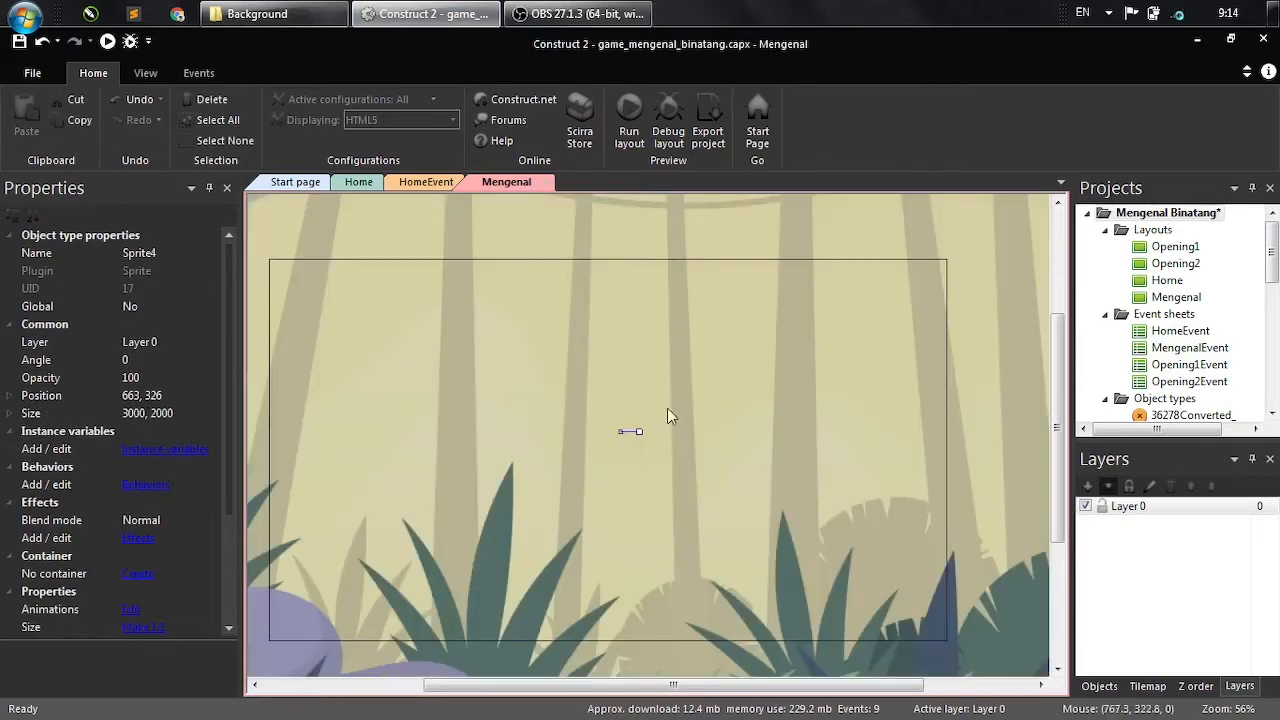
- Scale the forest background sprite down to about 1234 × 823 and align it with the layout's left edge, at about 613, 393
drag(527, 386, 617, 437)
drag(463, 361, 504, 368)
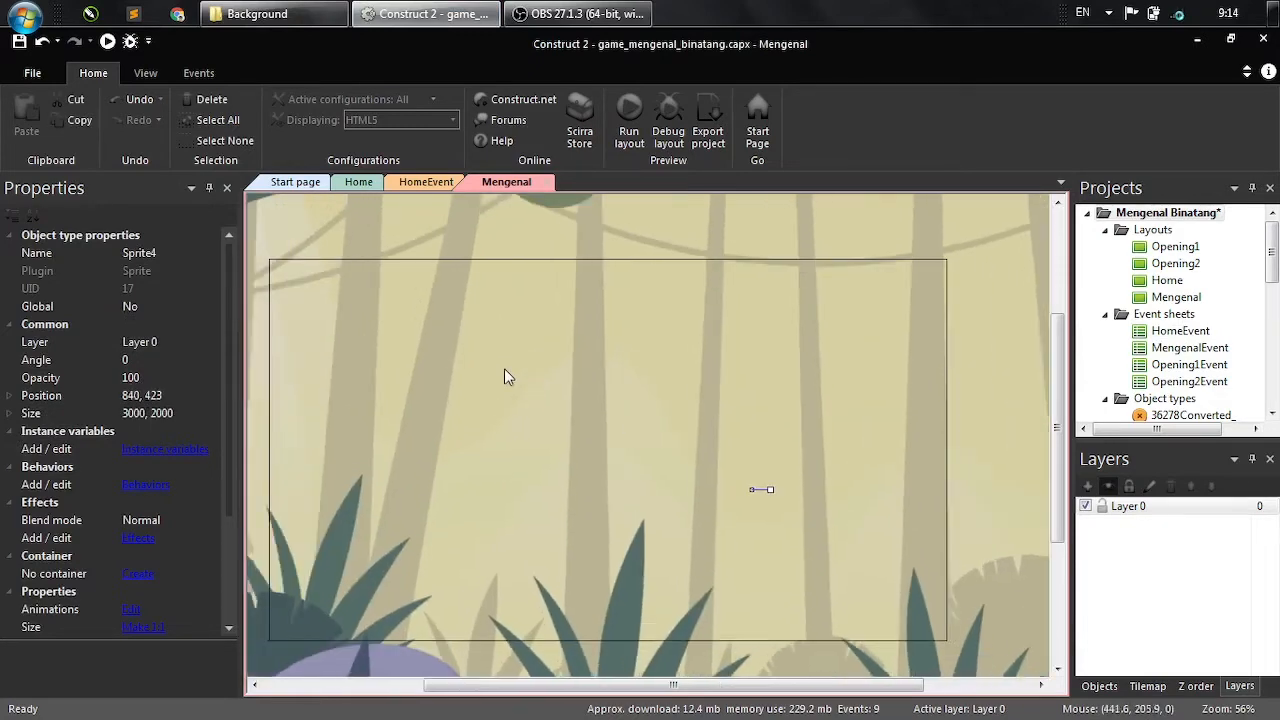
ctrl+scroll(502, 370, down, 5)
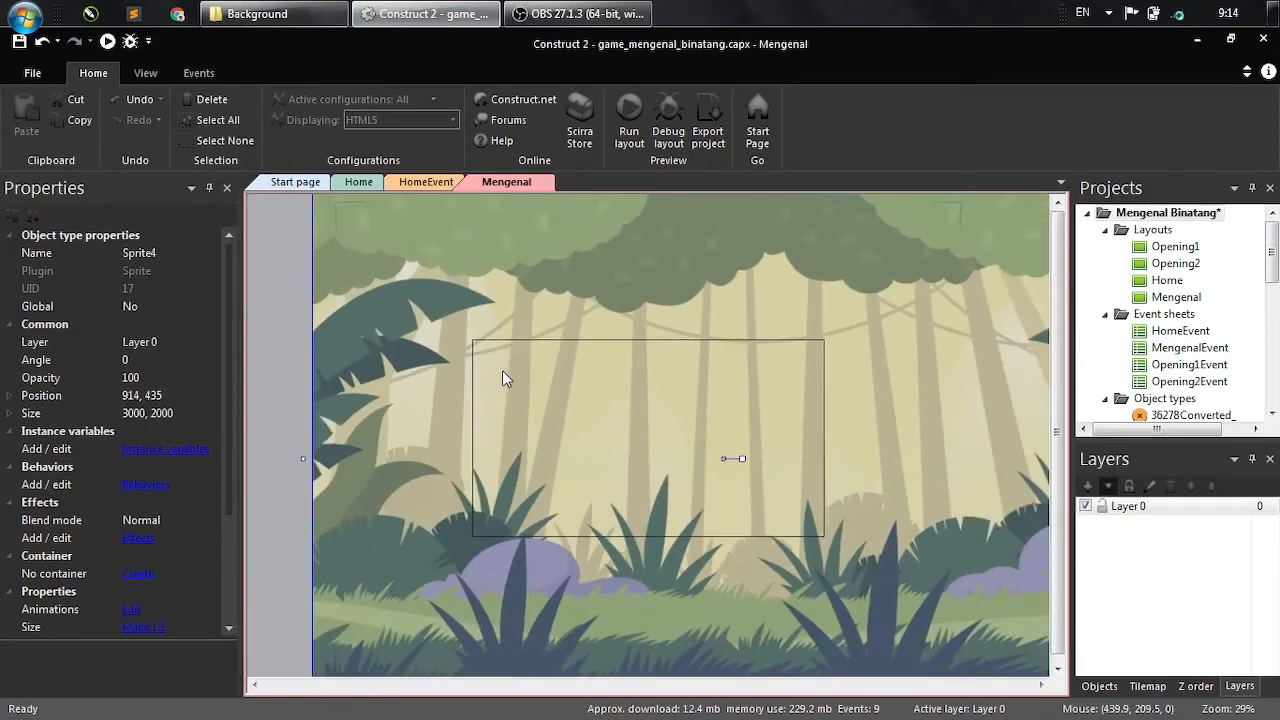
ctrl+scroll(502, 370, down, 1)
drag(542, 313, 506, 312)
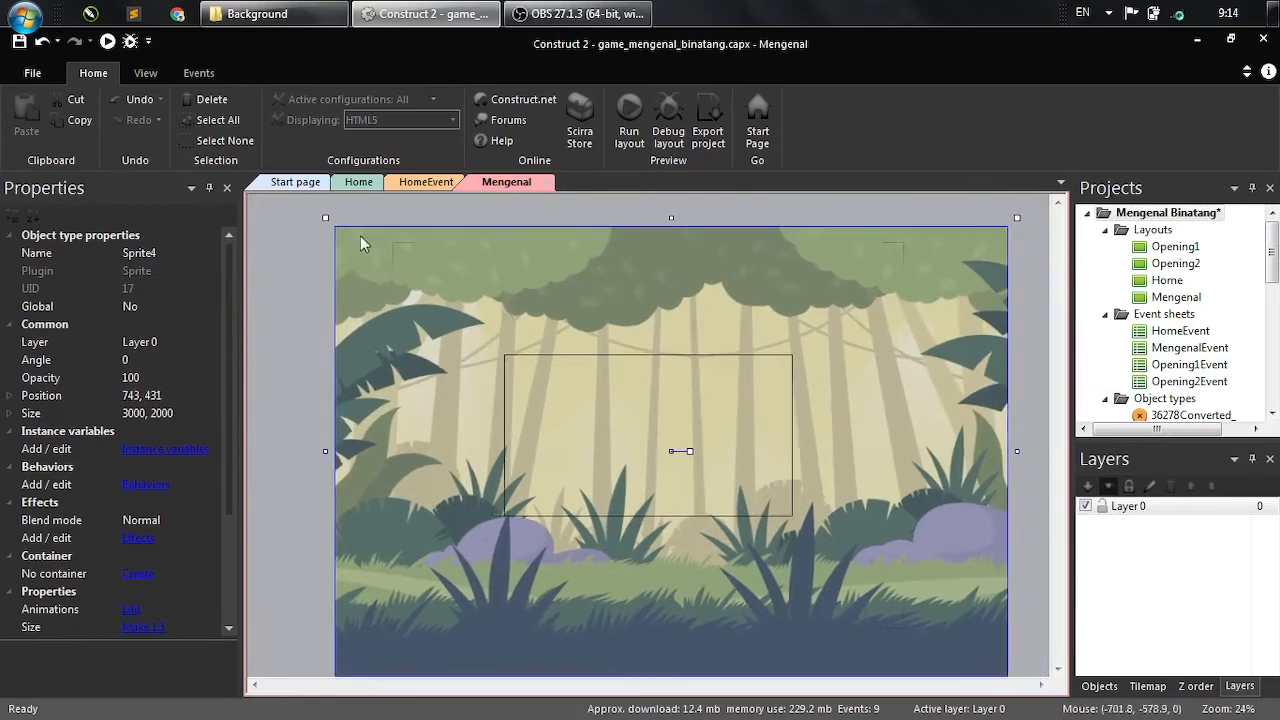
drag(325, 218, 524, 350)
drag(697, 424, 668, 417)
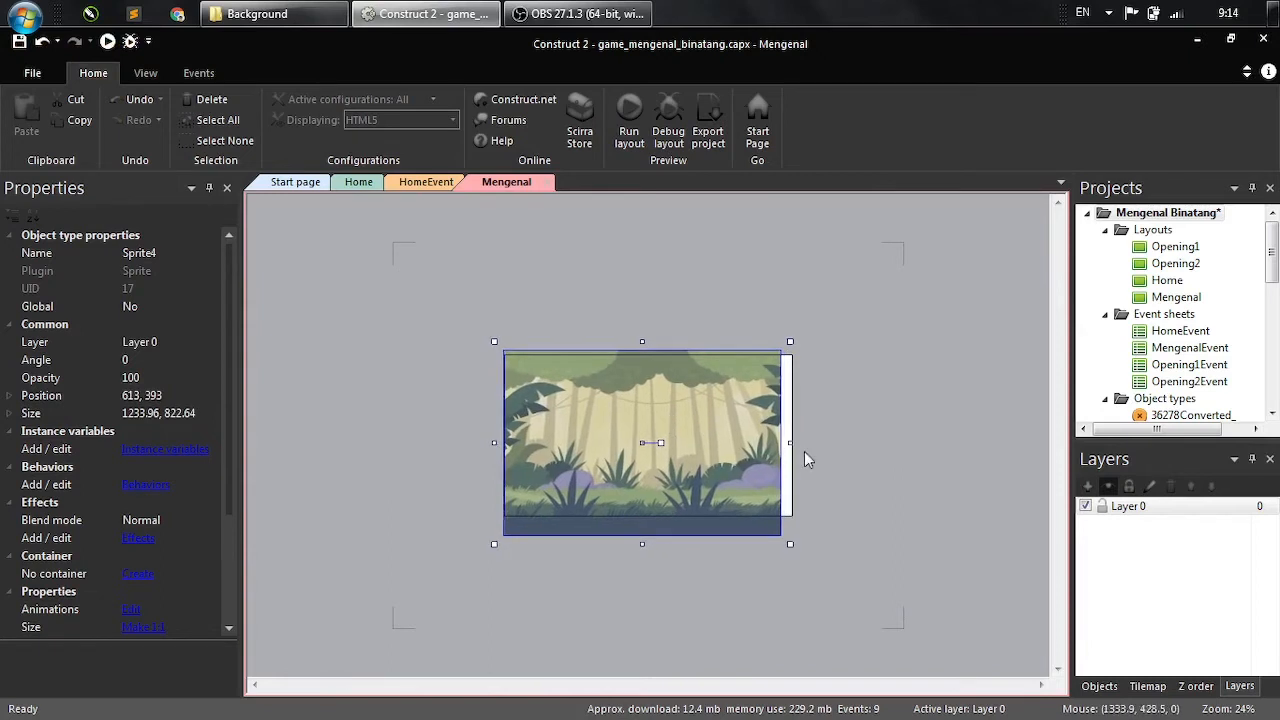
- Enlarge the background sprite to about 1302 × 868 and position it at about 638, 370 so it covers the whole layout
ctrl+scroll(809, 459, up, 1)
ctrl+scroll(809, 459, up, 1)
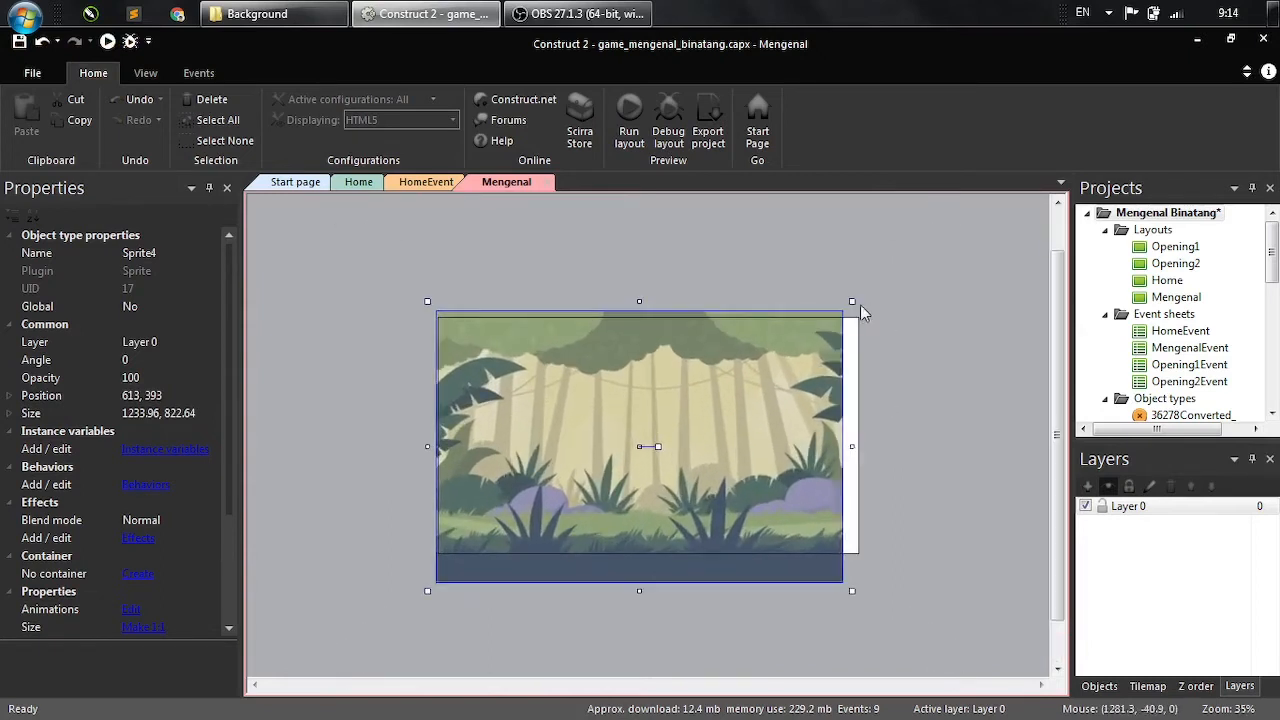
drag(855, 301, 891, 291)
drag(801, 354, 799, 356)
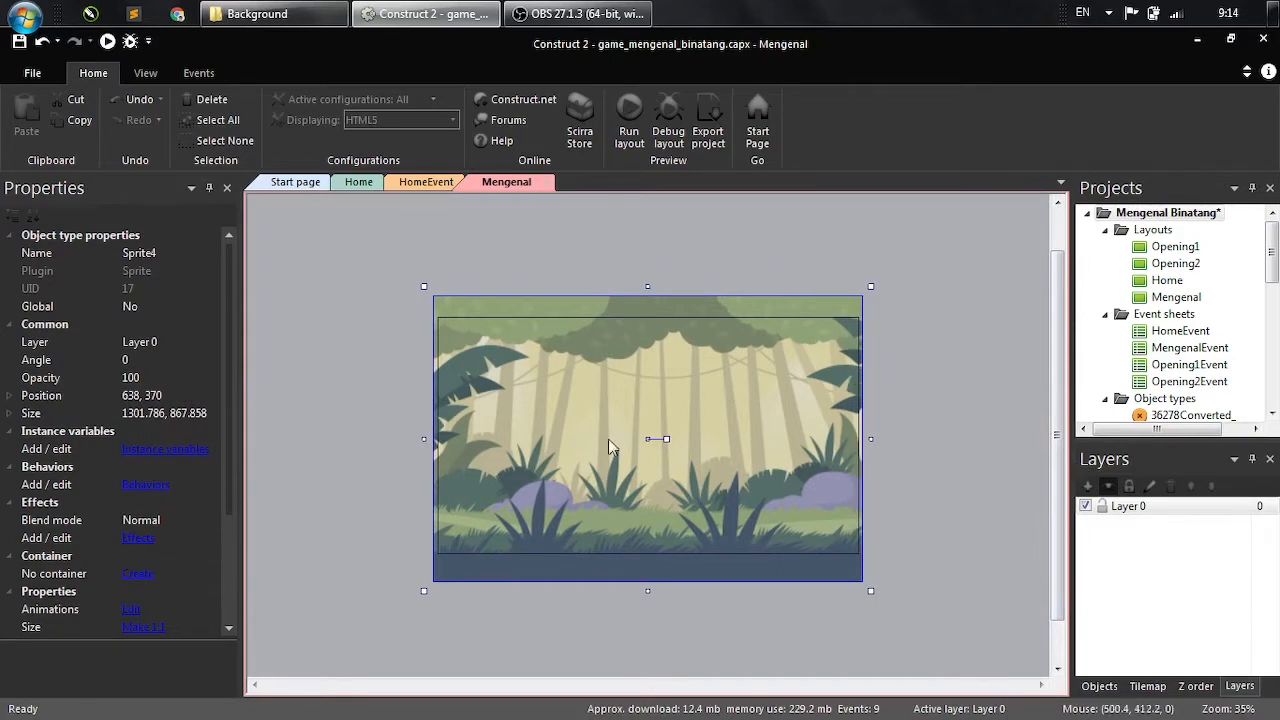
- Rename the Mengenal layout's only layer, Layer 0, as bg
click(1137, 507)
right_click(1138, 508)
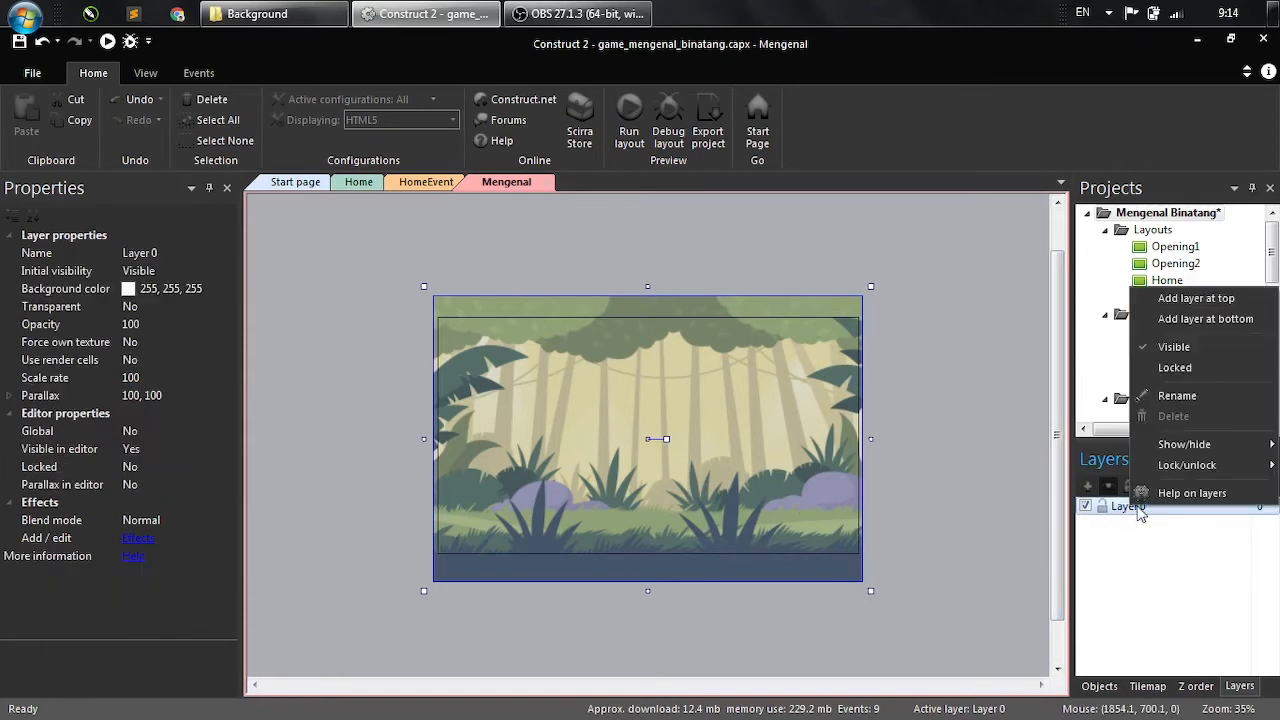
click(1108, 390)
text(bg)
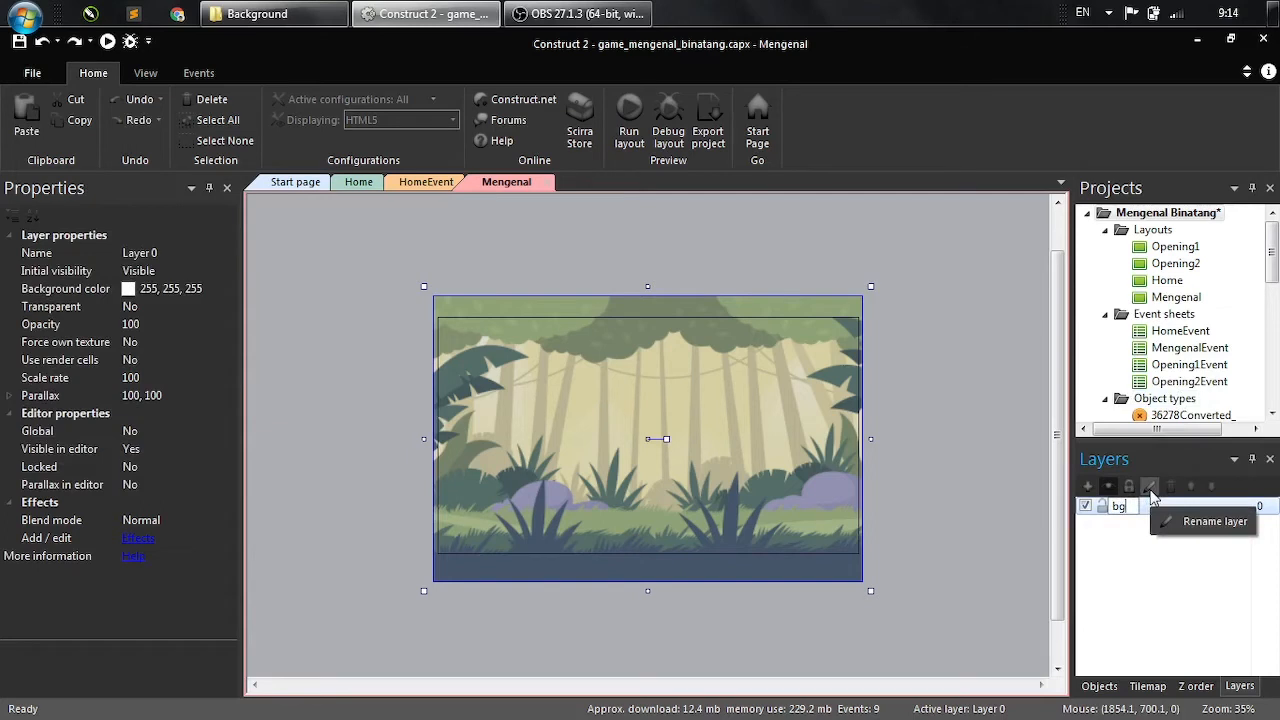
key(Return)
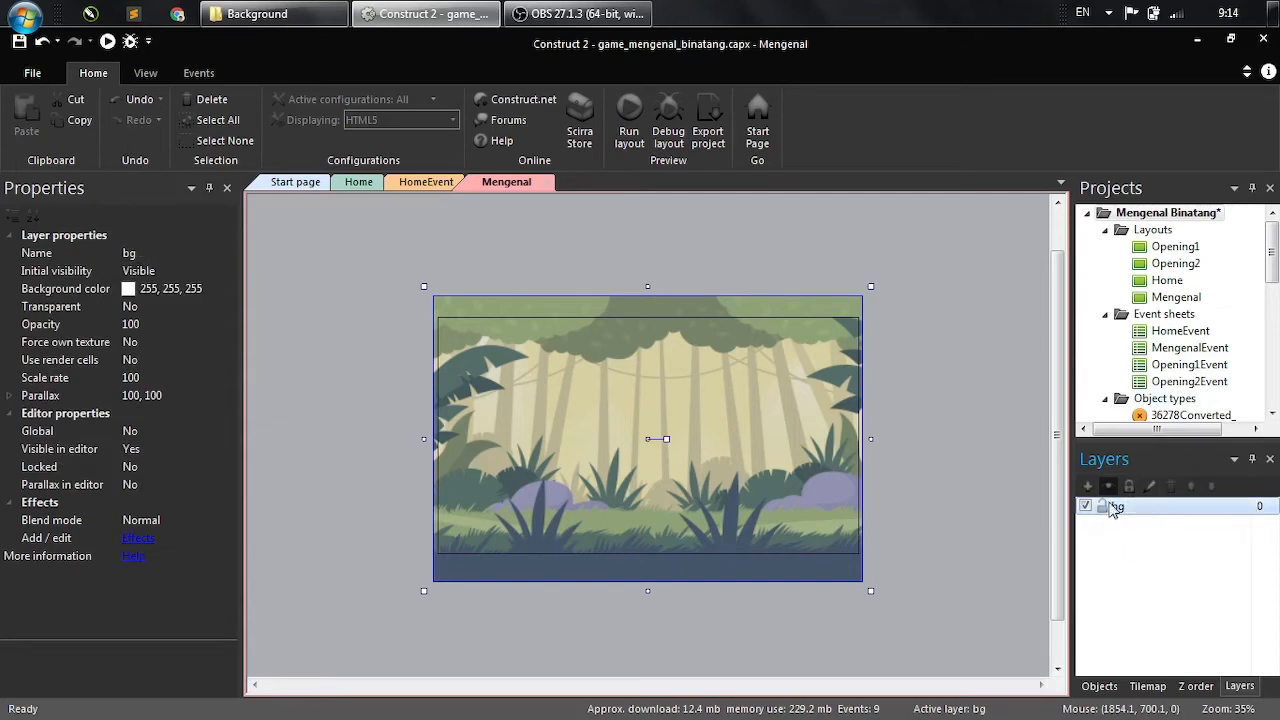
- Lock the bg layer and add a new layer named UI above it
click(1102, 507)
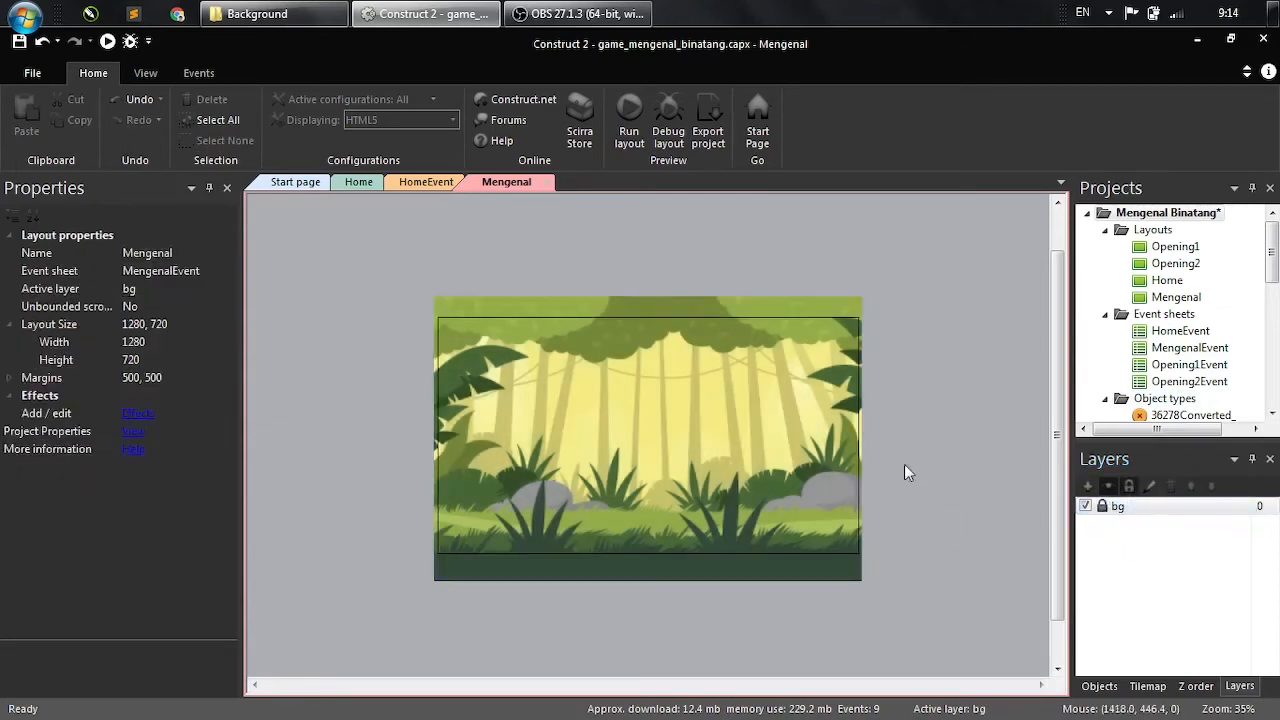
click(1087, 485)
click(1136, 510)
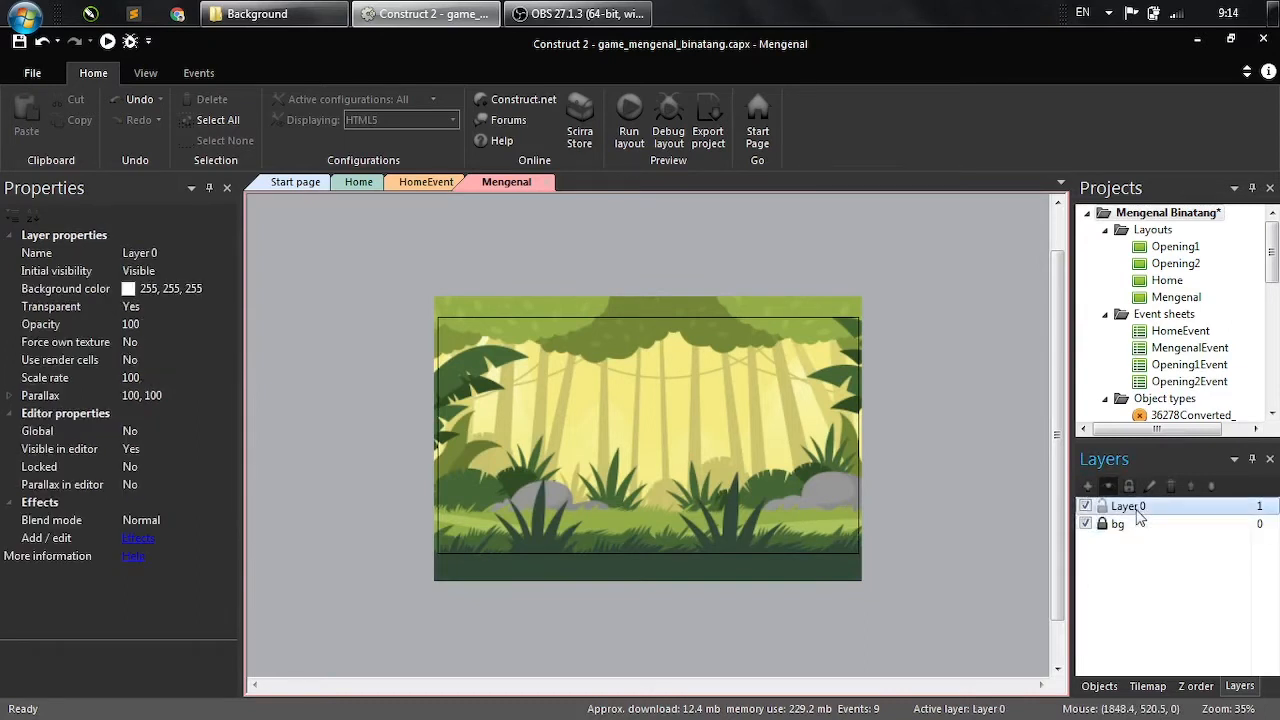
right_click(1136, 510)
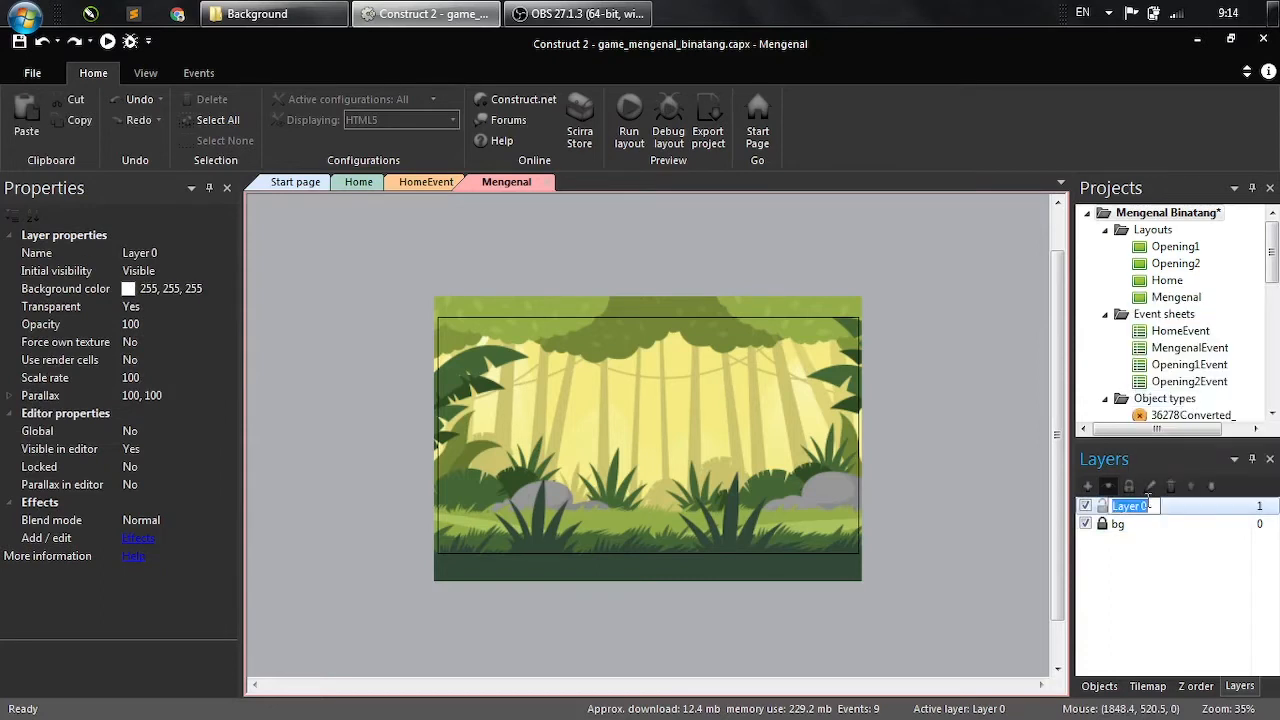
text(UI)
key(Return)
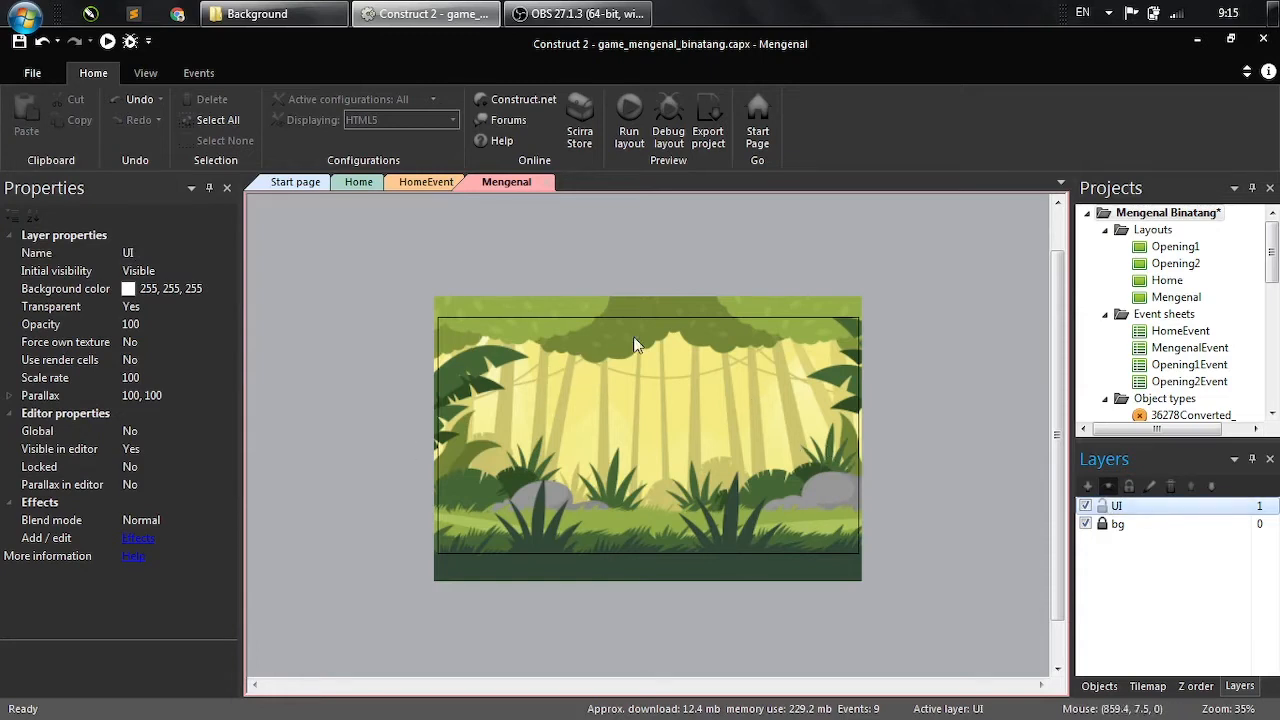
- Place the existing btnmuteSound object on the UI layer in the layout's upper-left corner, at about 84, 107
drag(1272, 254, 1273, 300)
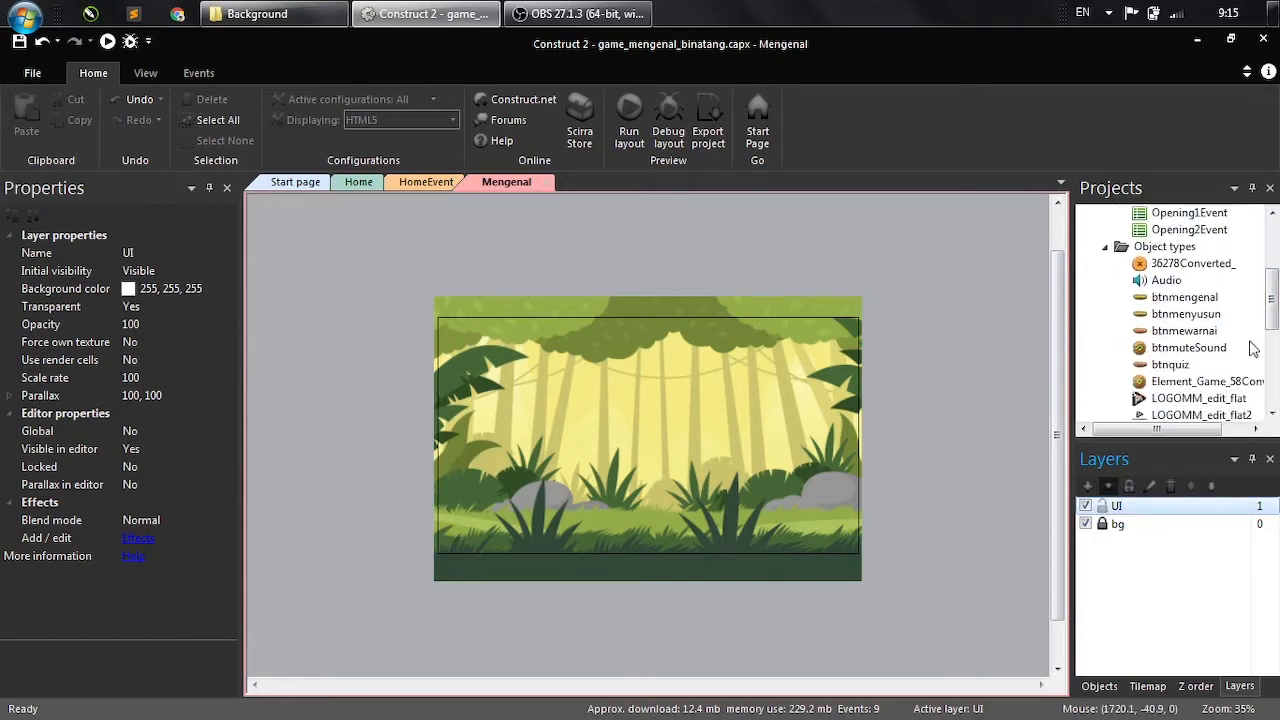
click(1180, 352)
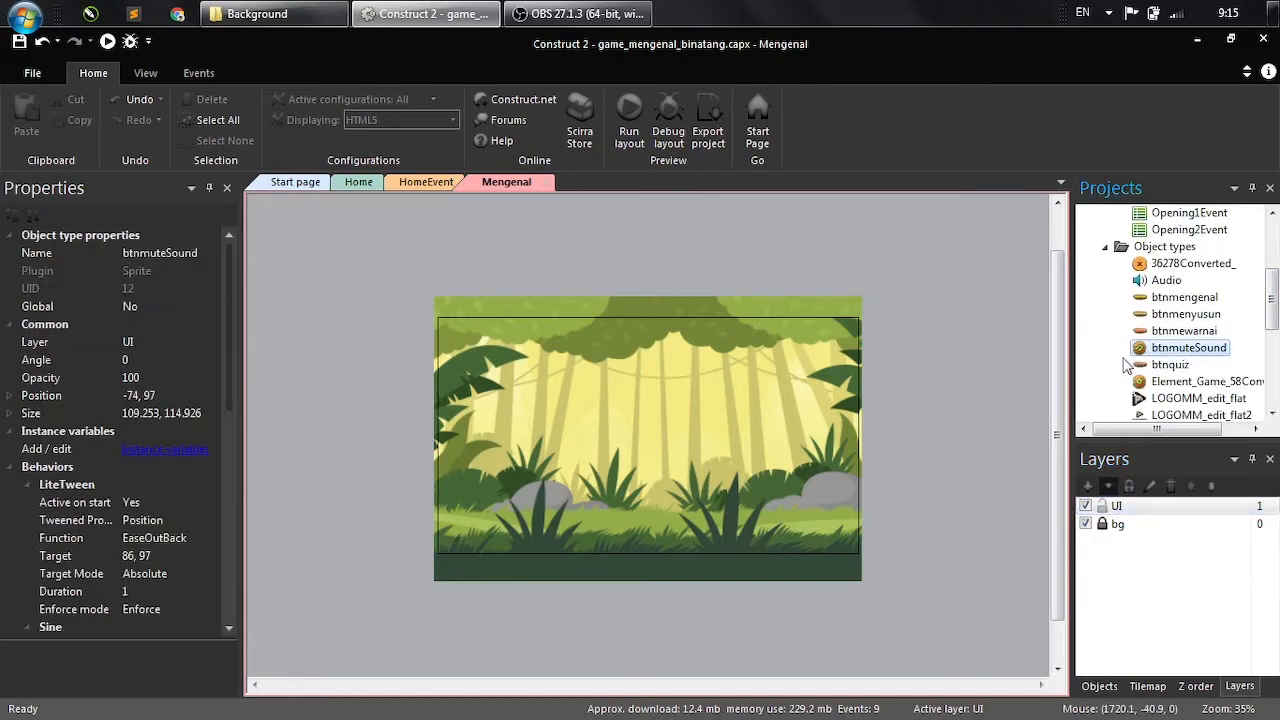
drag(1166, 352, 475, 358)
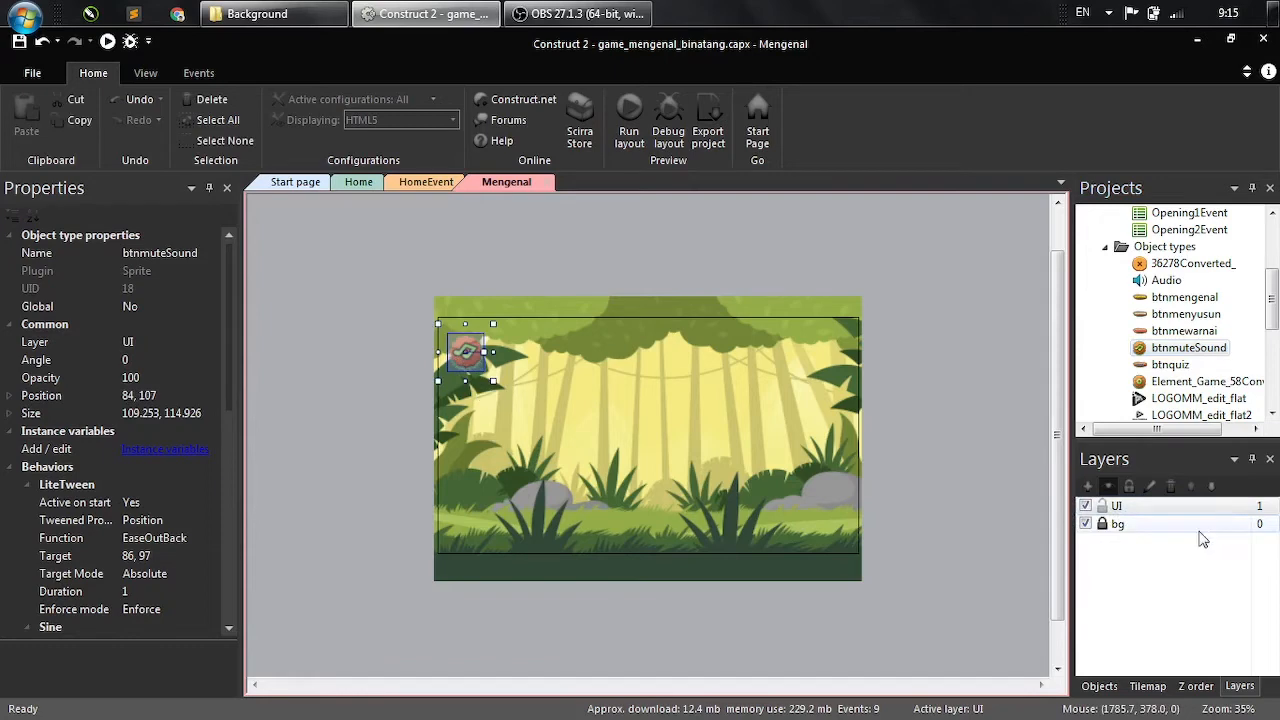
right_click(467, 350)
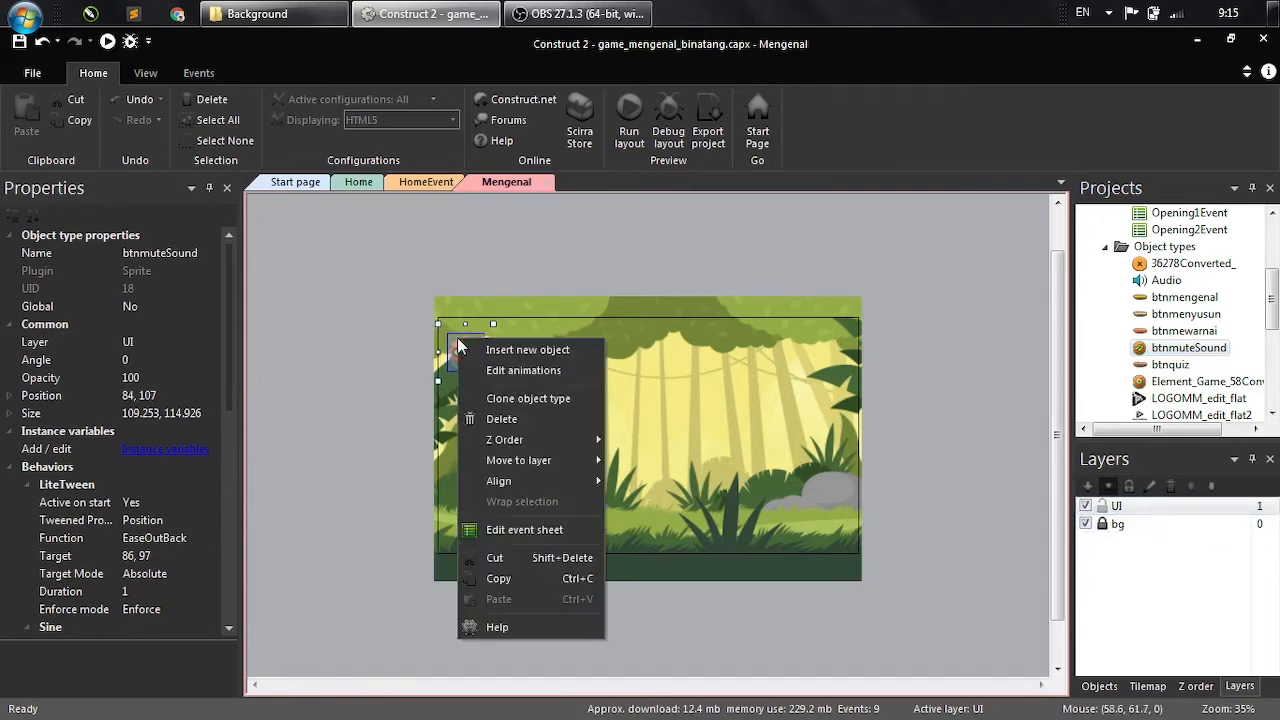
mouse_move(554, 457)
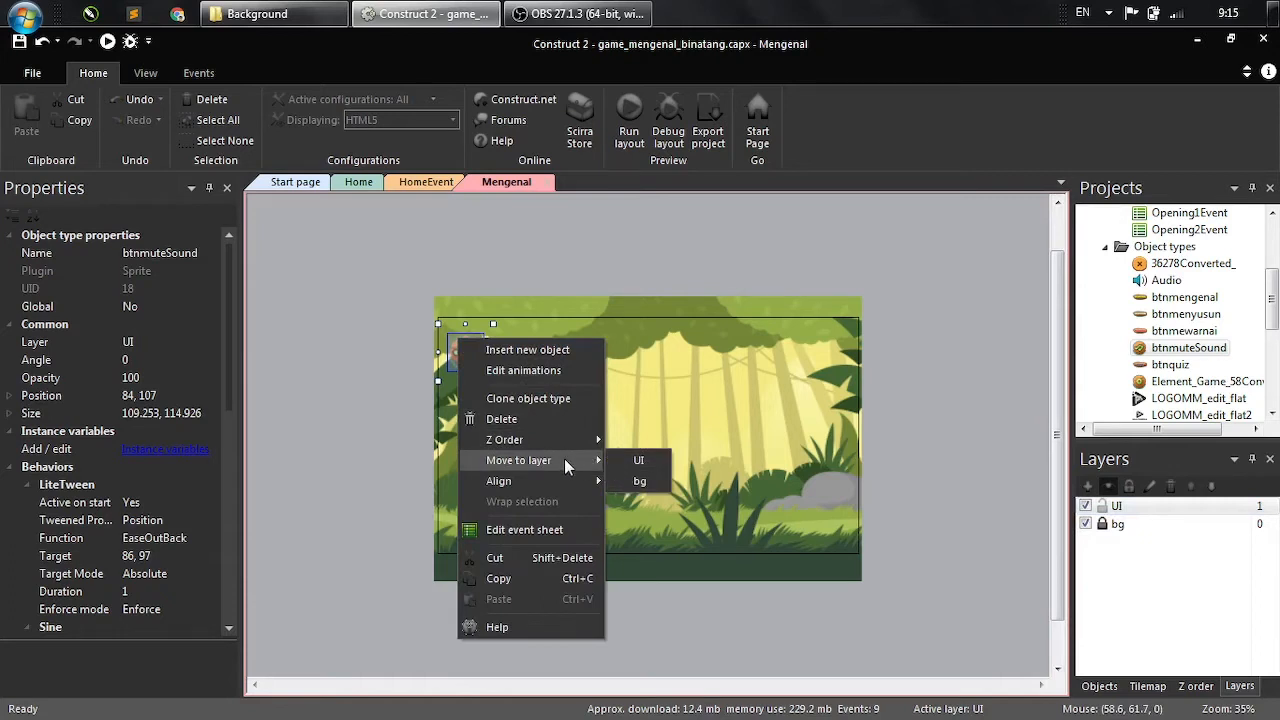
click(488, 263)
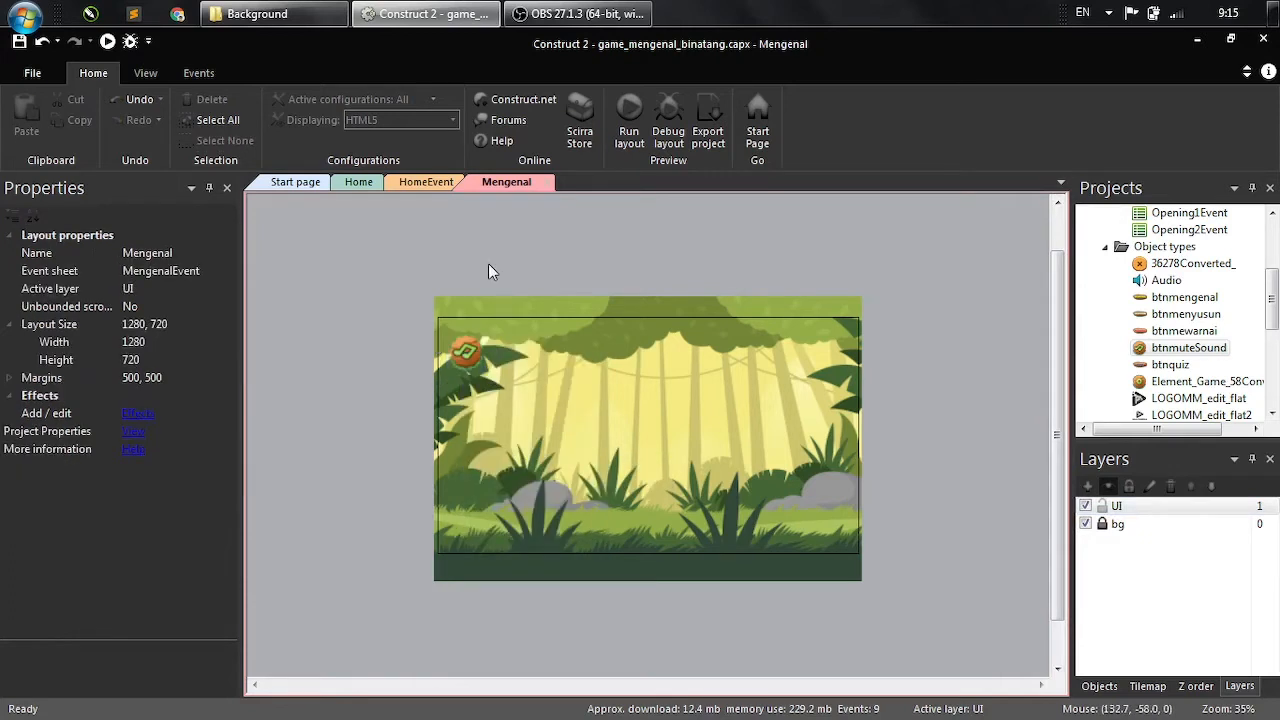
- Move btnmuteSound just outside the layout's left edge to about -85, 90, comparing its placement with the Home layout
click(465, 352)
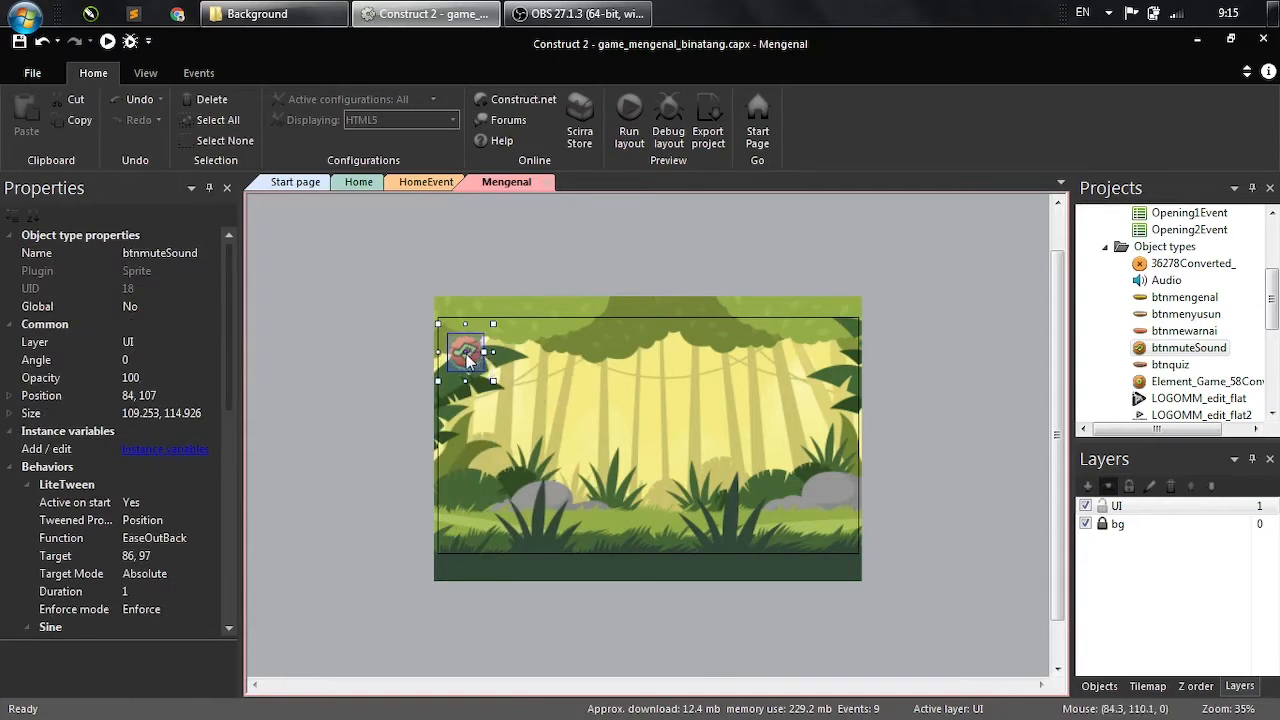
drag(466, 352, 421, 345)
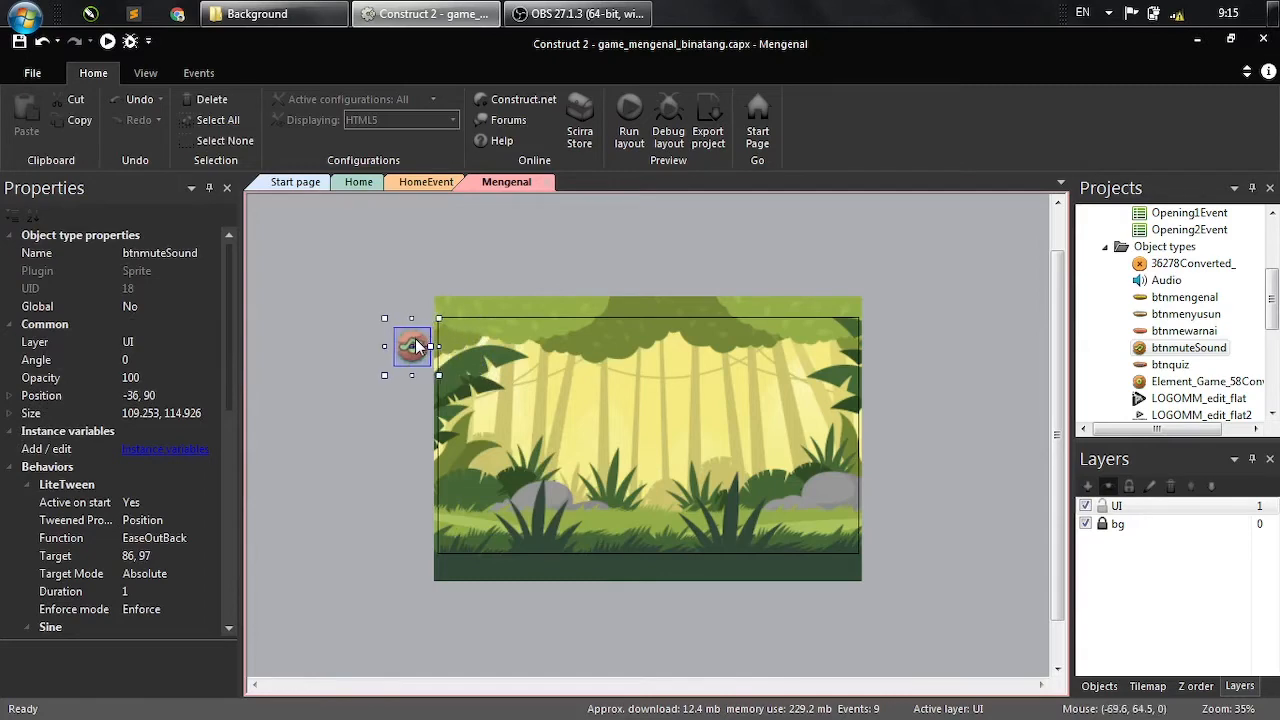
click(366, 183)
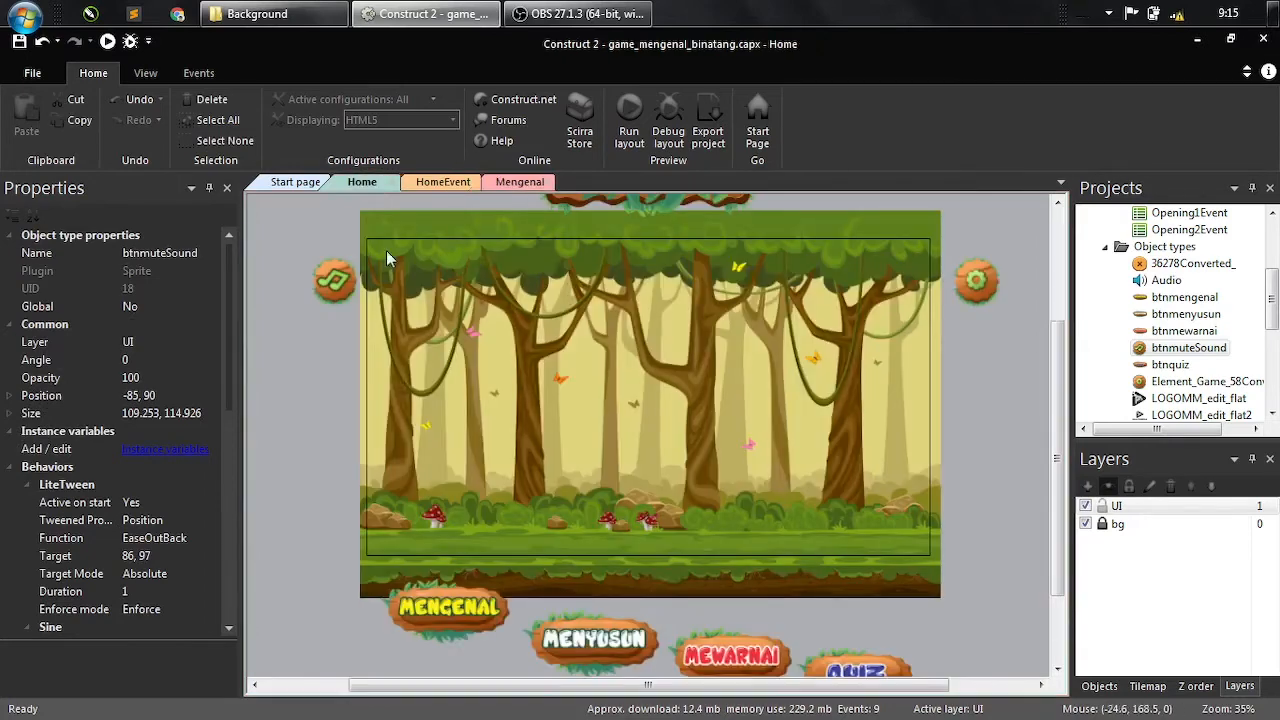
click(519, 182)
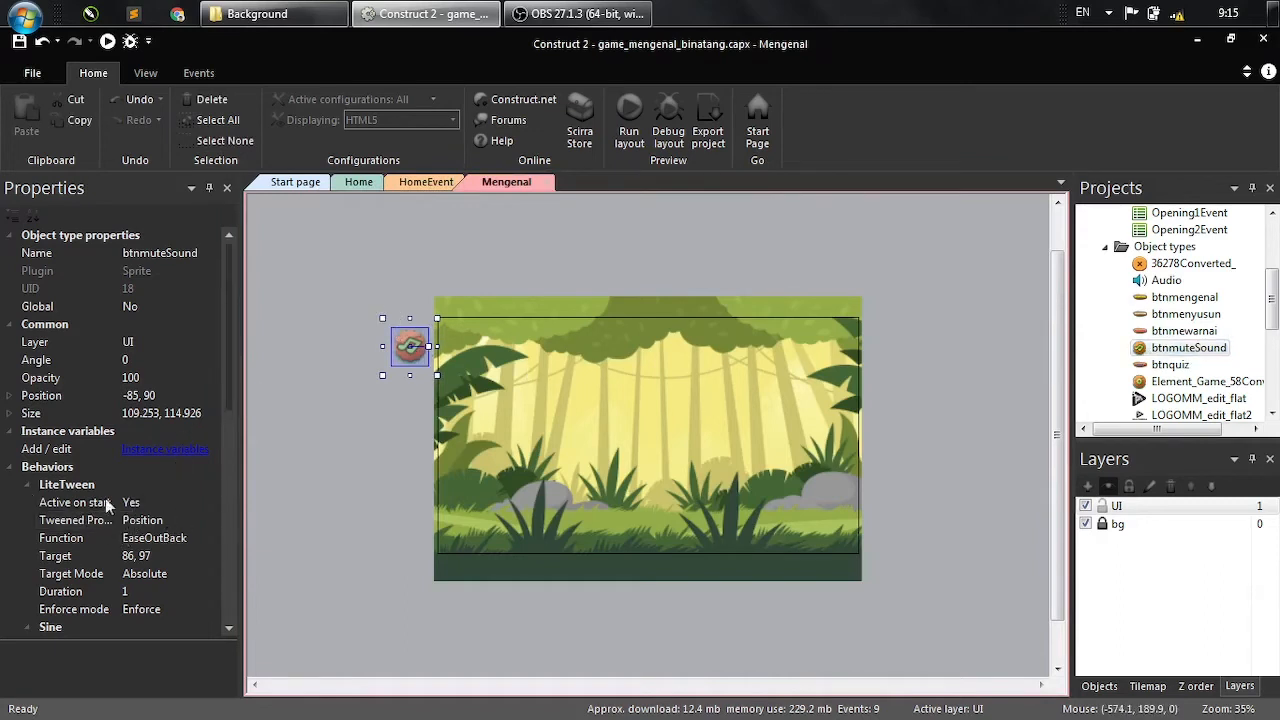
click(358, 181)
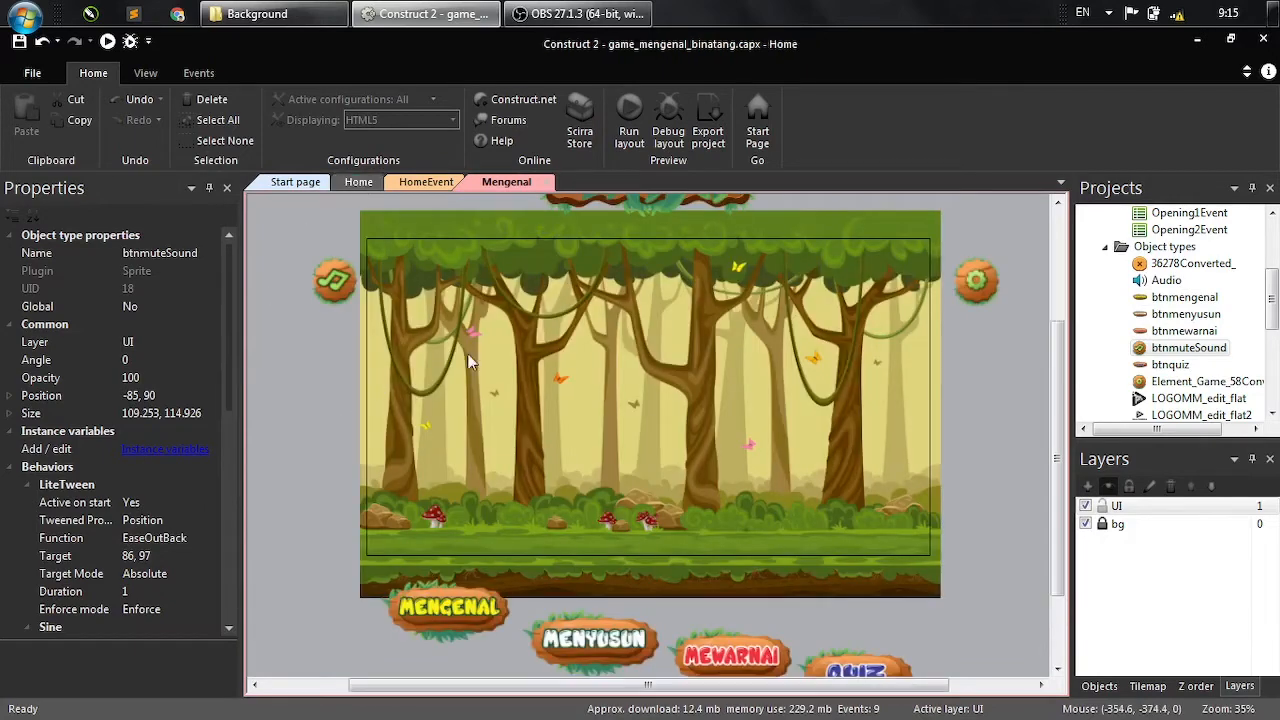
click(506, 182)
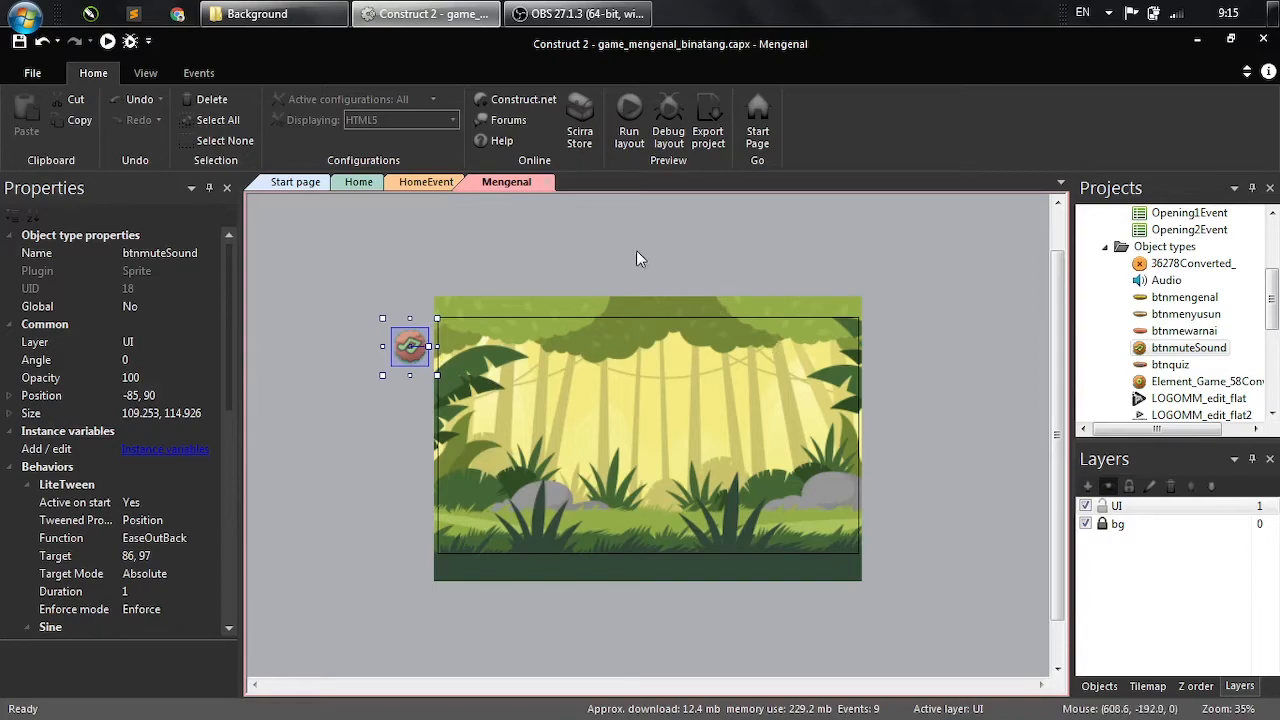
- Insert the home button image Element_Game_58-[Converted]_13.png from the Element UI folder as a sprite, scaled to about 99 × 107 at about 1188, 79
click(257, 13)
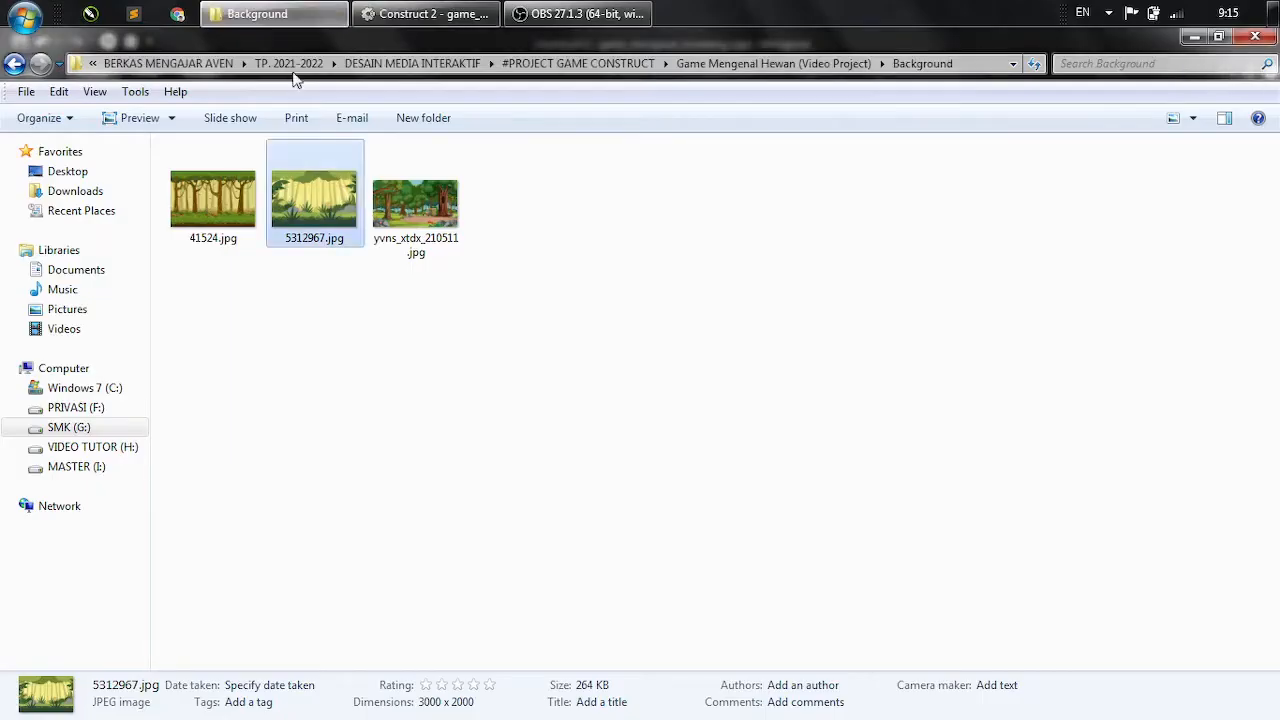
click(16, 65)
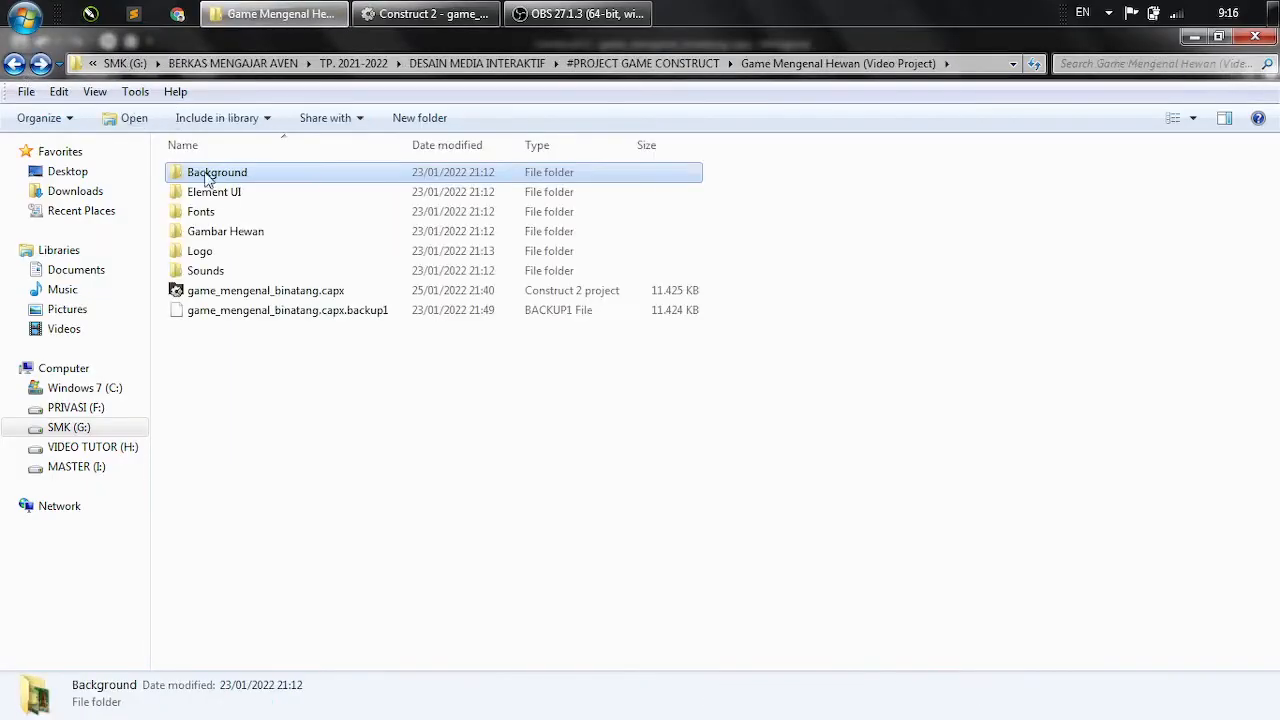
click(227, 194)
double_click(227, 194)
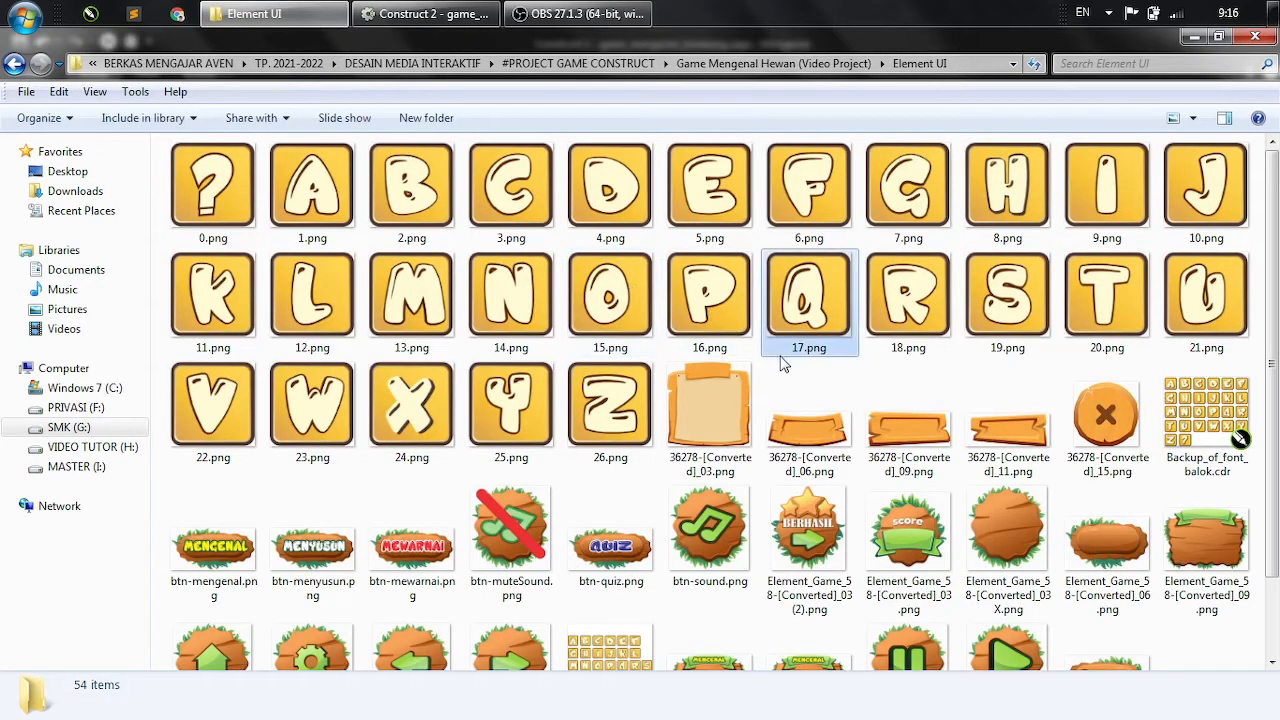
click(780, 360)
scroll(780, 360, down, 1)
click(1218, 592)
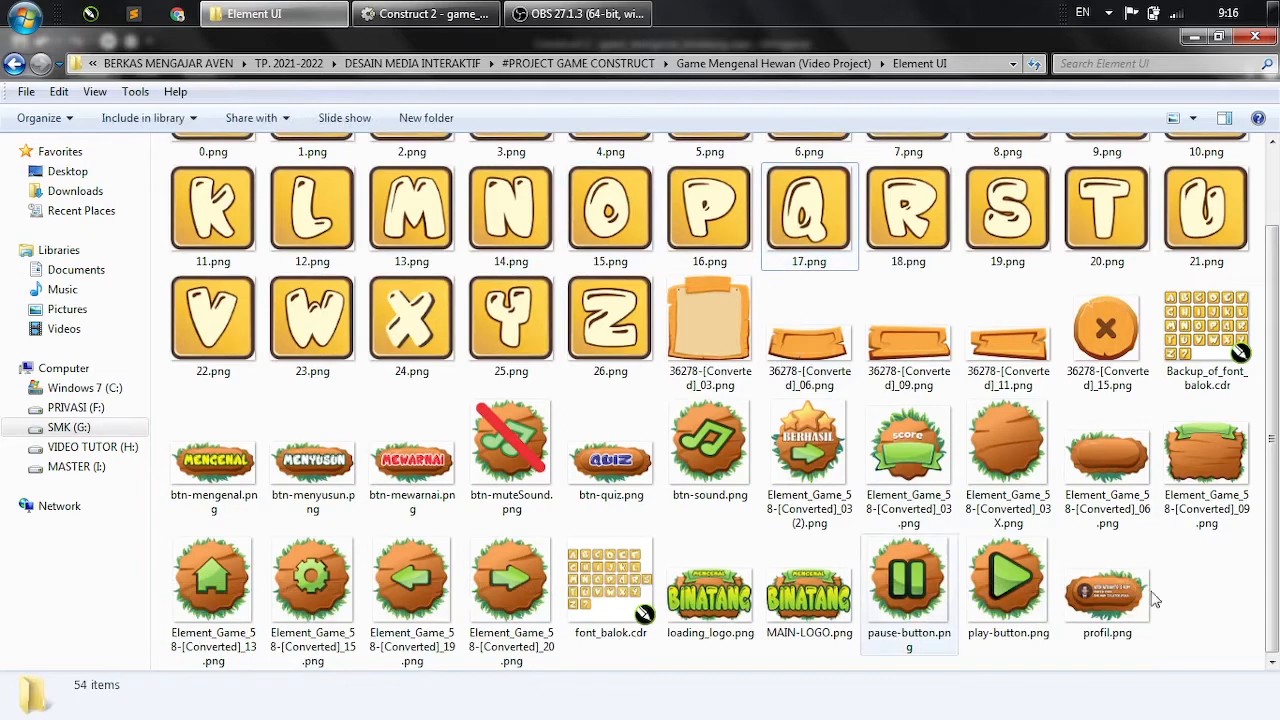
click(255, 592)
drag(255, 592, 845, 398)
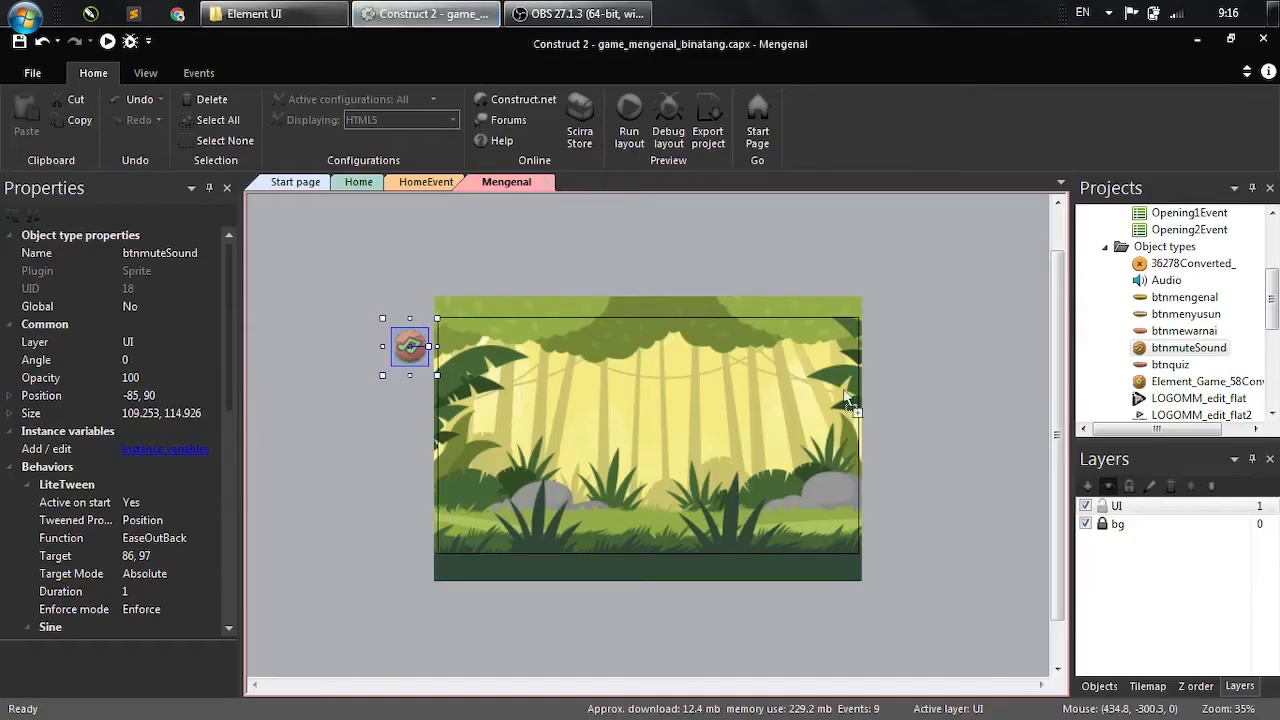
drag(895, 356, 895, 357)
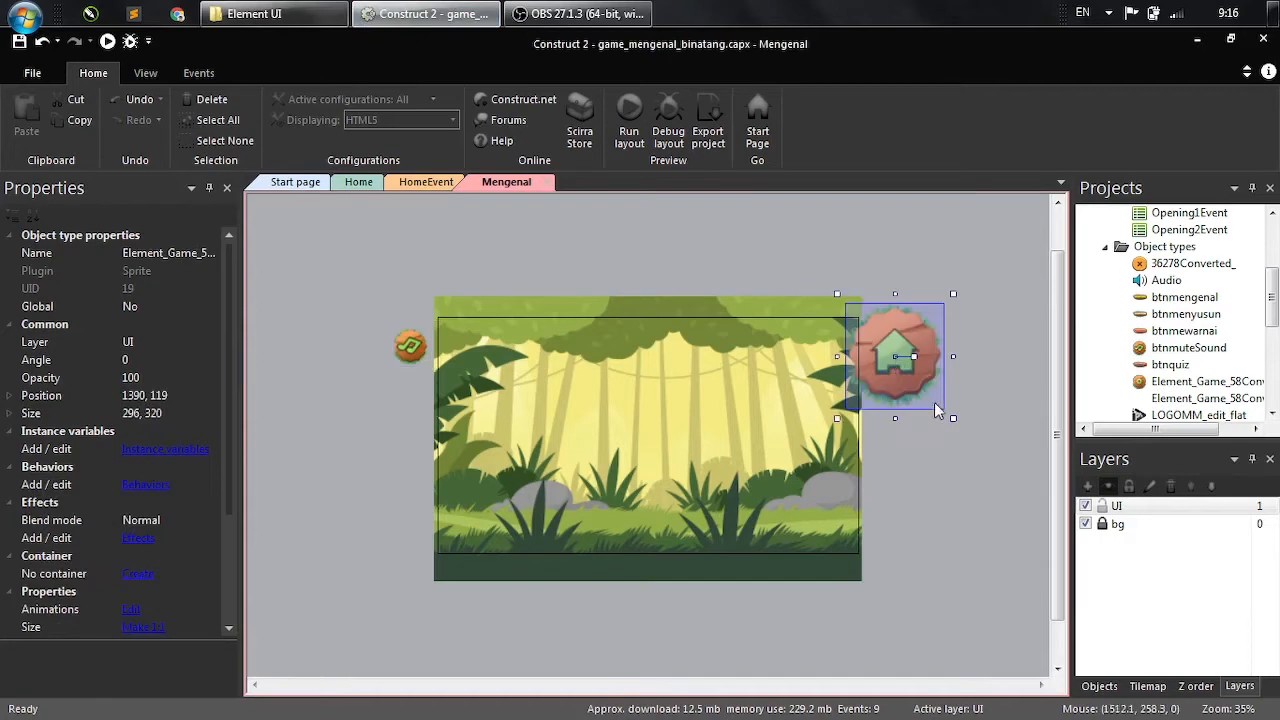
drag(953, 419, 835, 364)
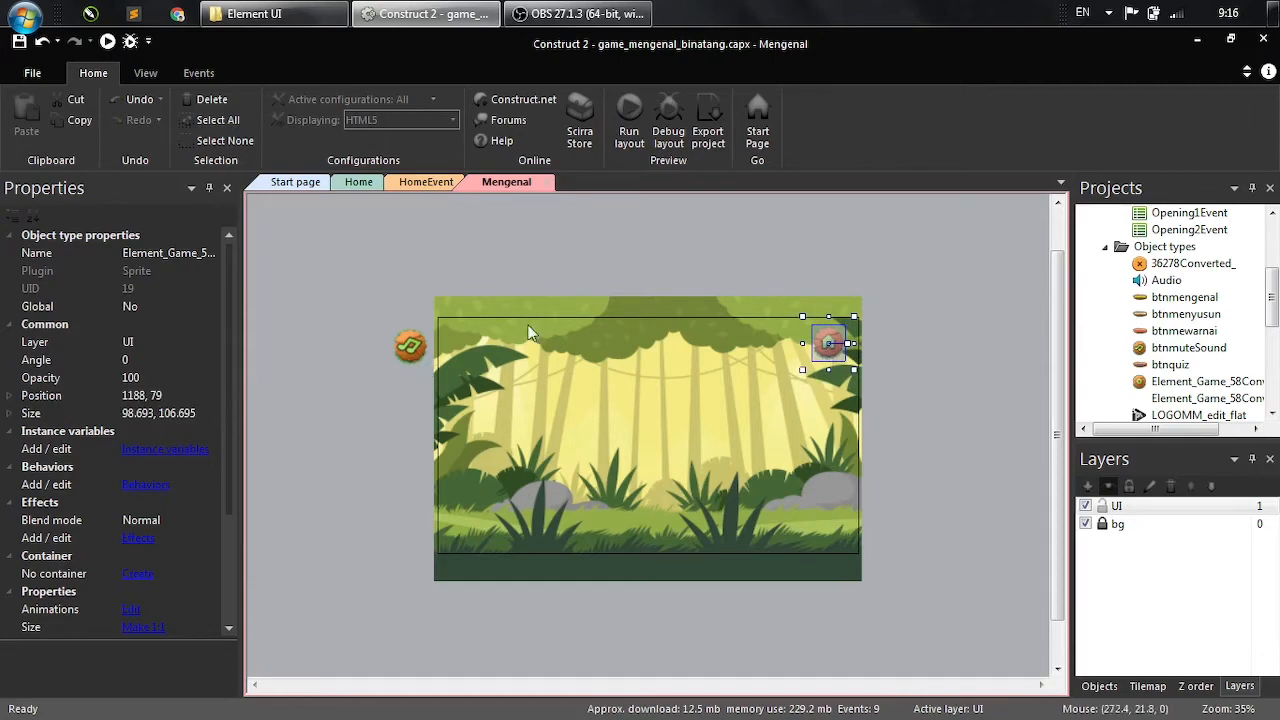
- Check btnmuteSound's behavior settings and add the LiteTween behavior to the home button sprite
click(413, 338)
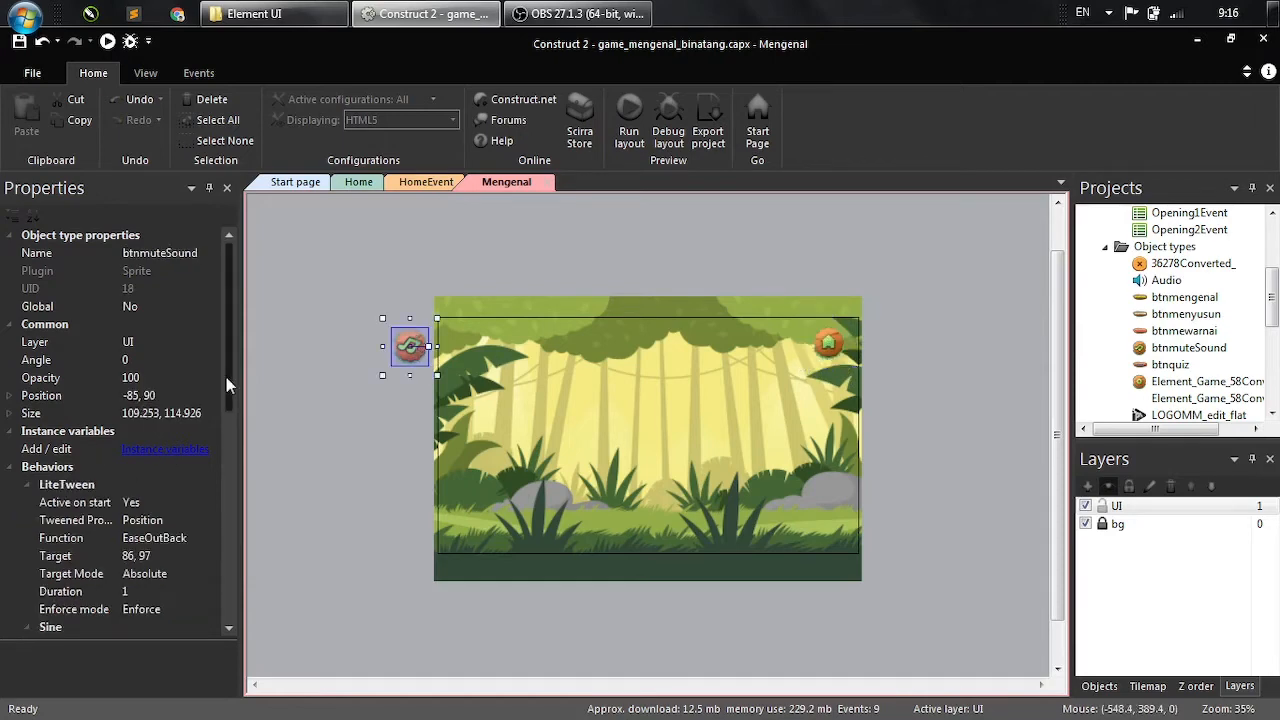
scroll(226, 377, down, 2)
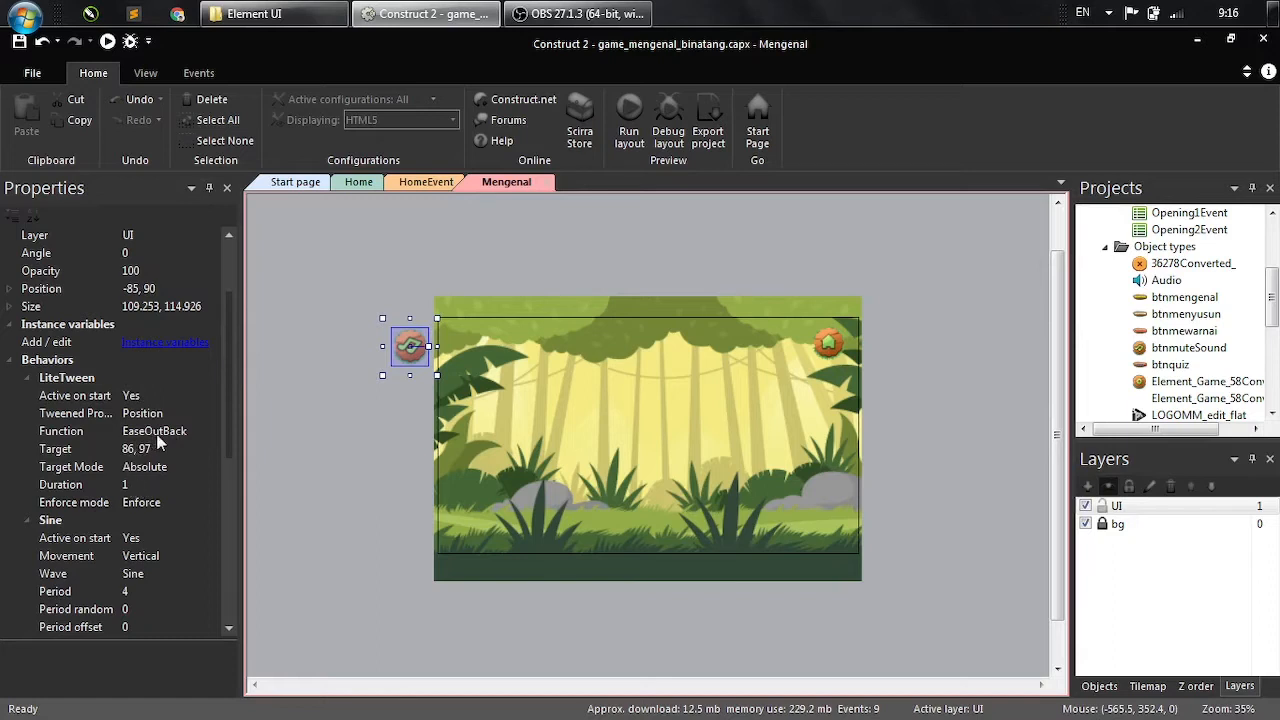
click(827, 344)
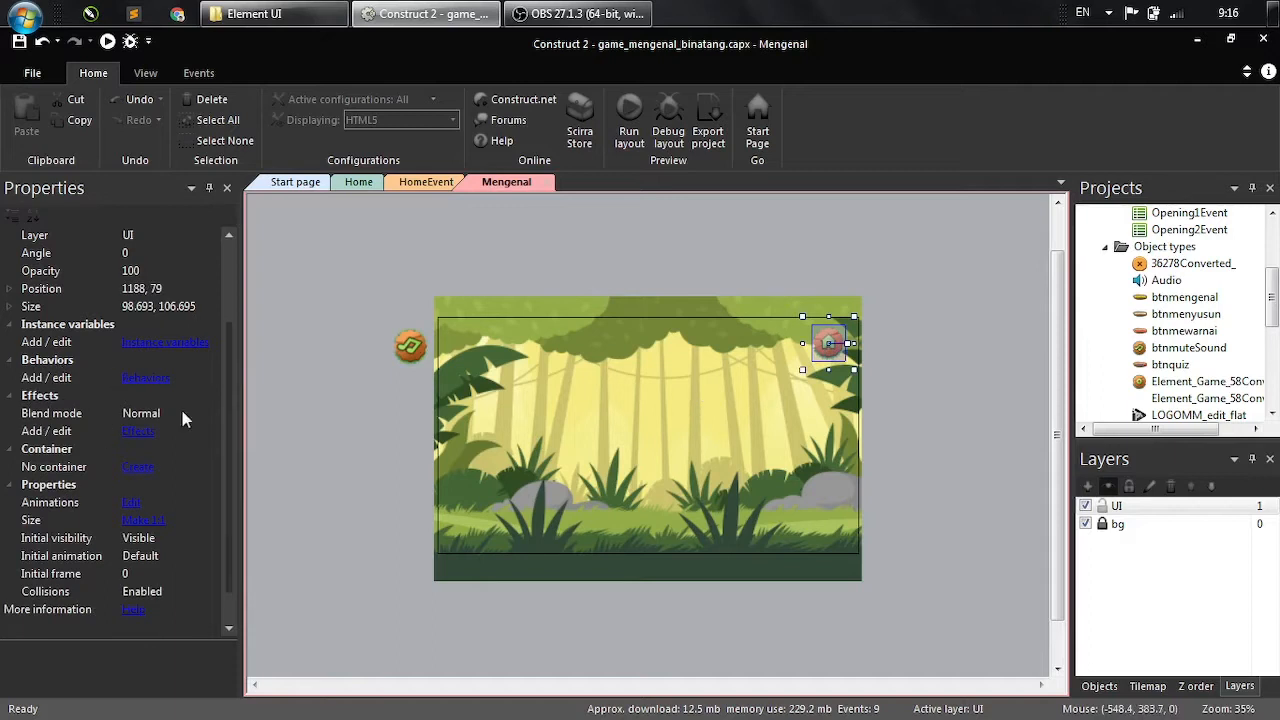
click(146, 378)
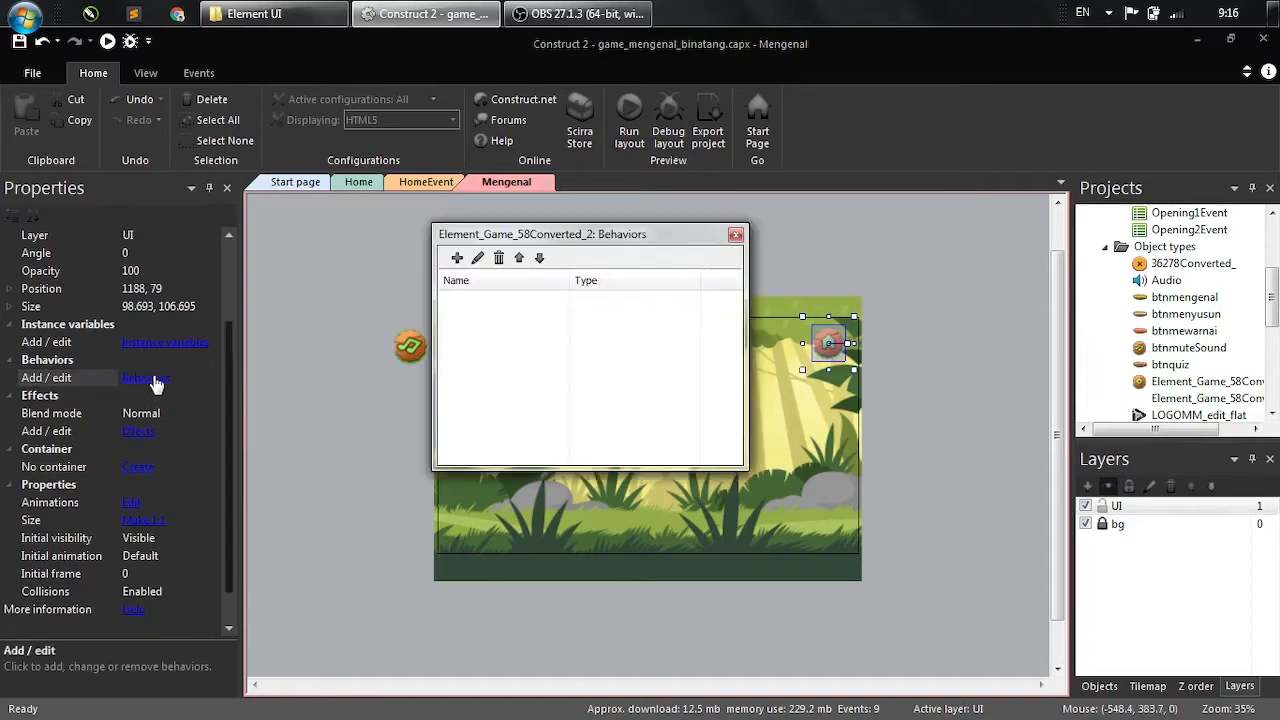
click(456, 258)
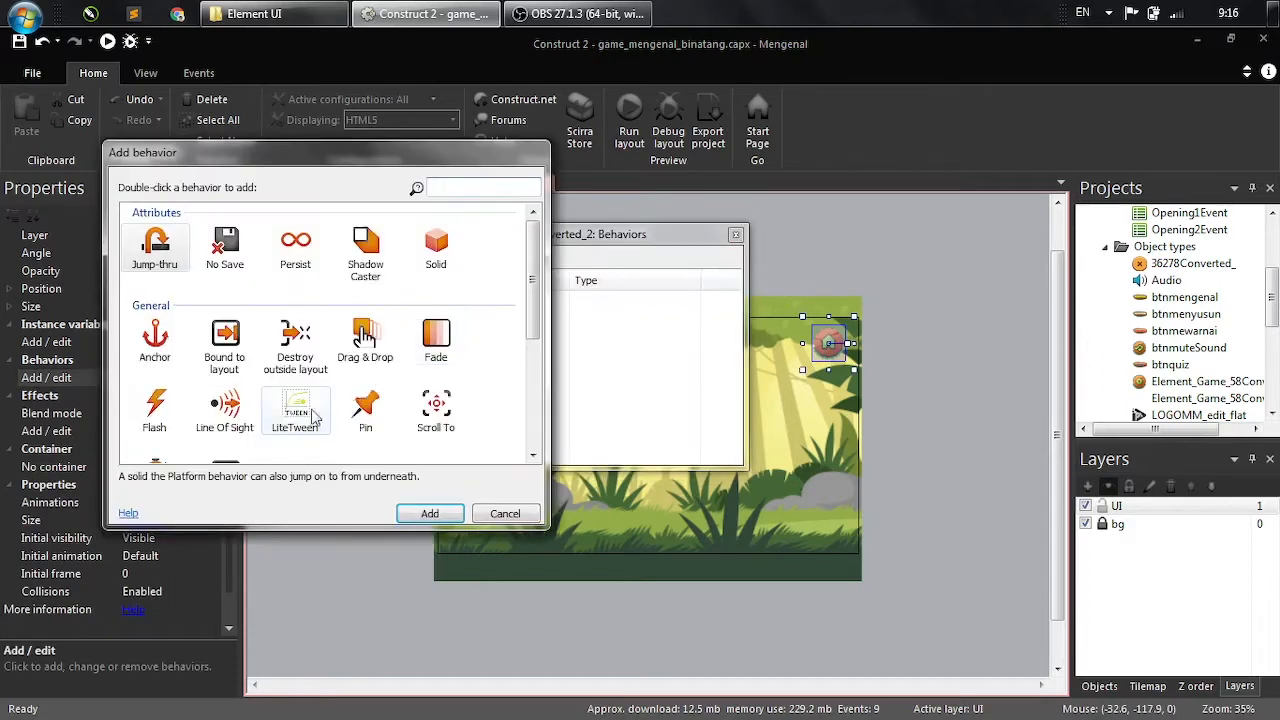
click(295, 410)
click(422, 513)
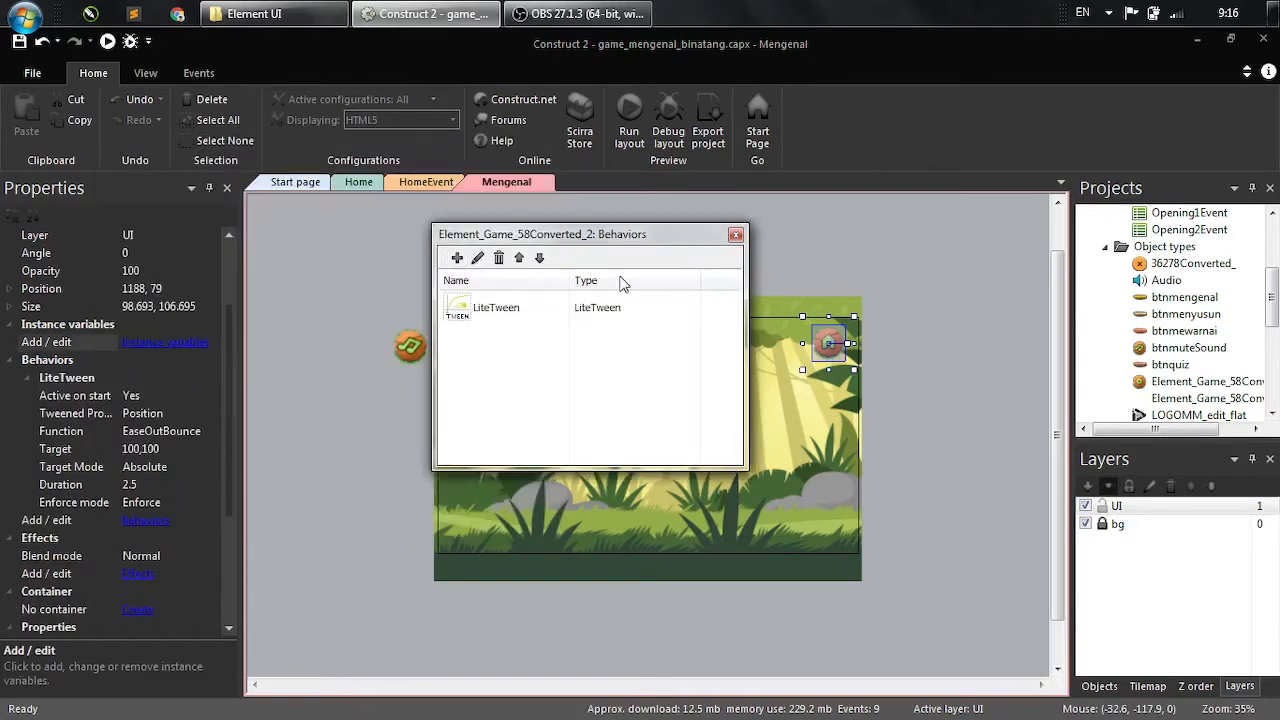
click(735, 237)
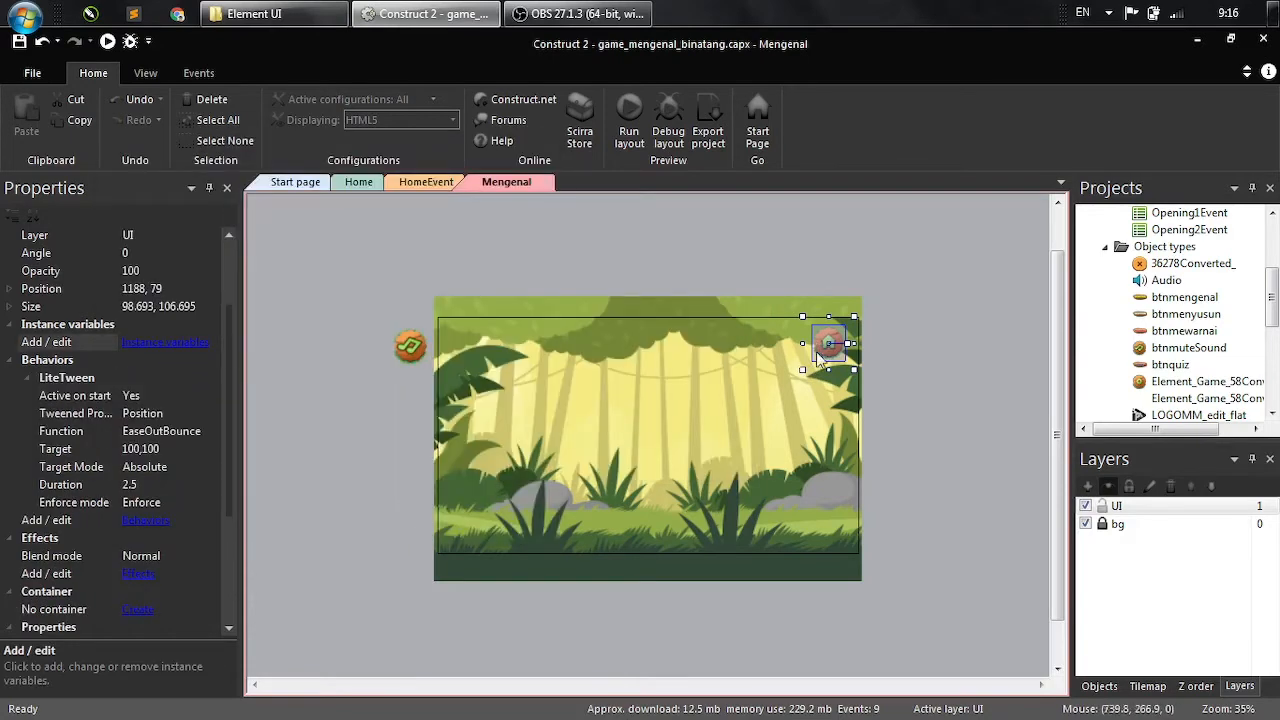
- Set the home button's LiteTween function to EaseOutBack and its duration to 1
click(205, 434)
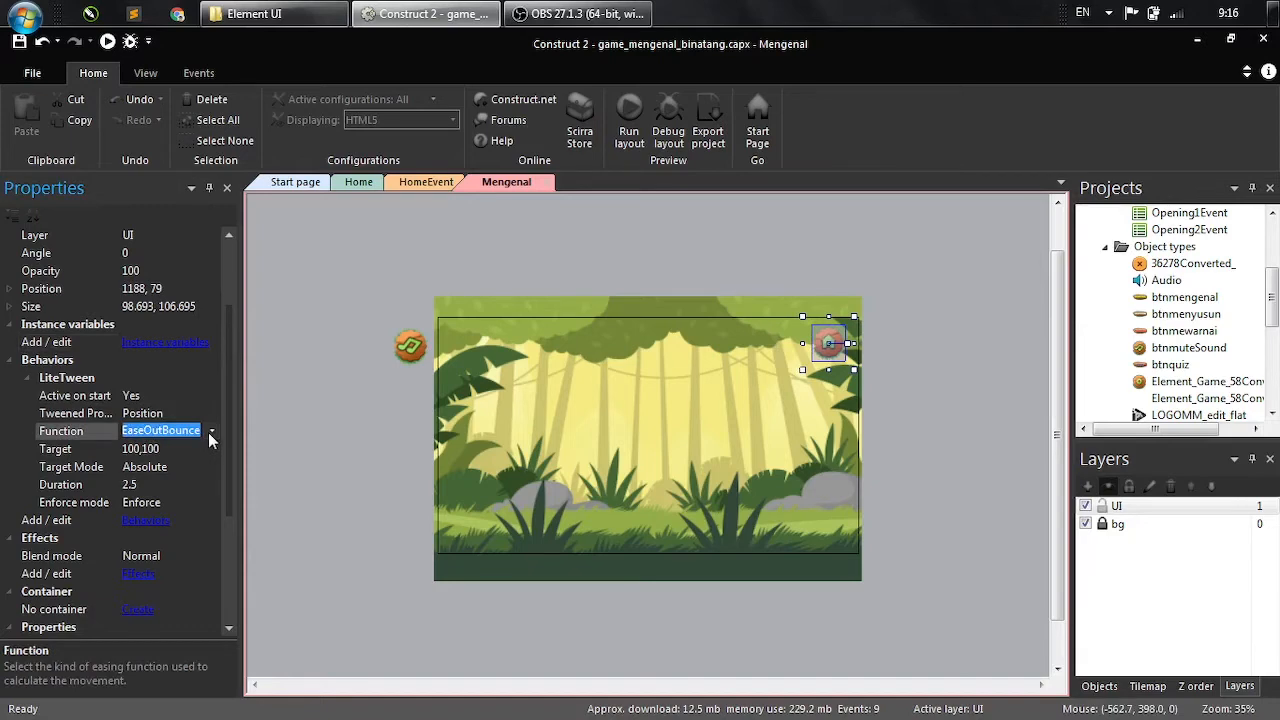
click(210, 431)
click(148, 315)
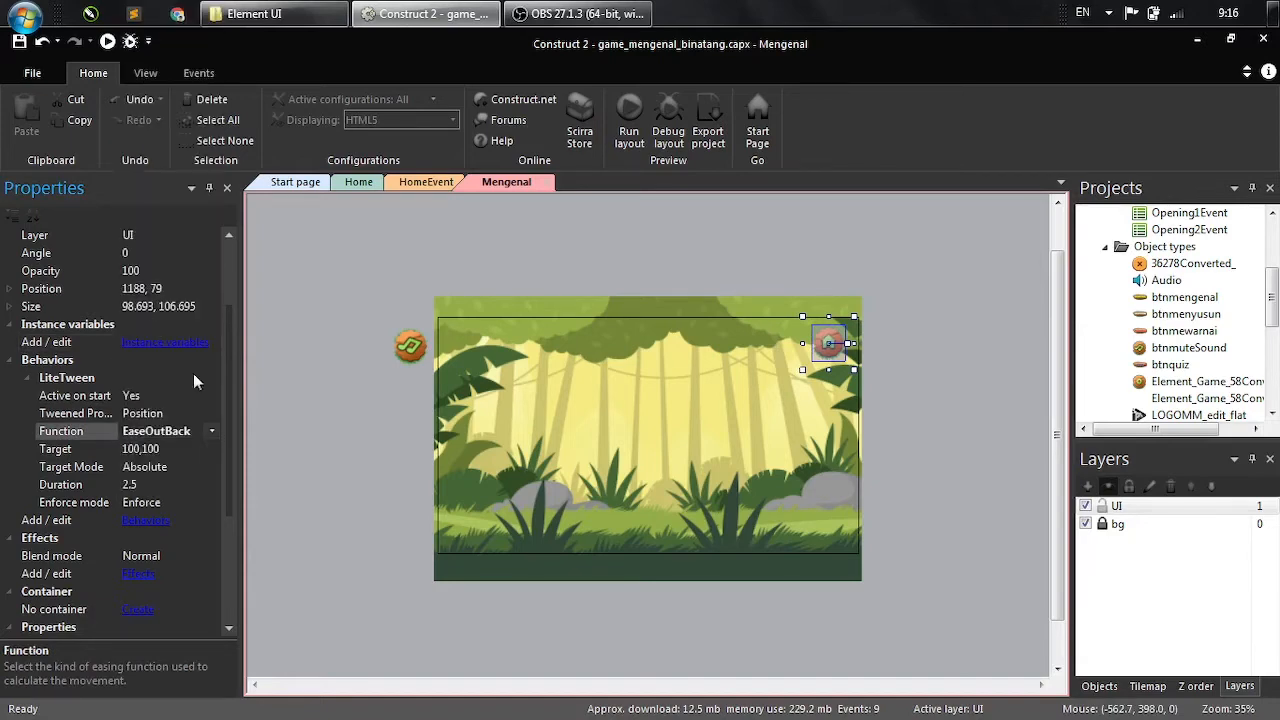
click(155, 484)
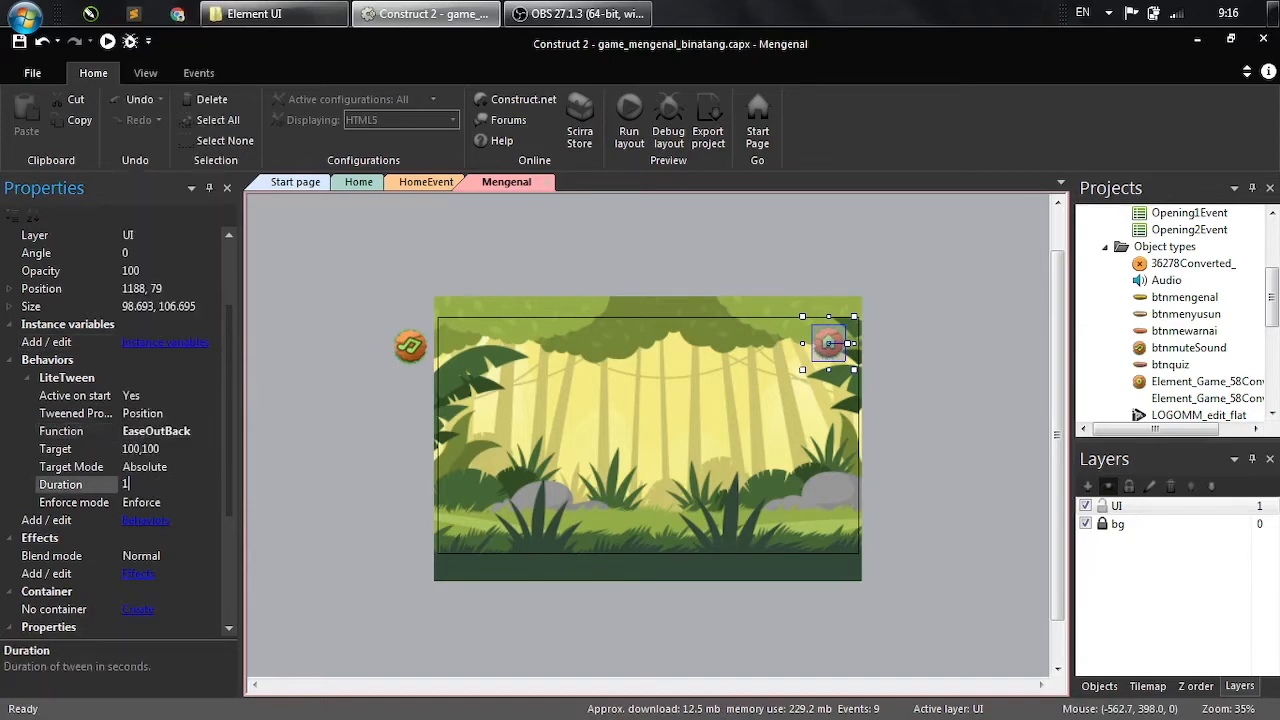
- Set the home button's LiteTween target to 1188, 79 and move the button outside the layout's right edge to about 1356, 79
click(176, 451)
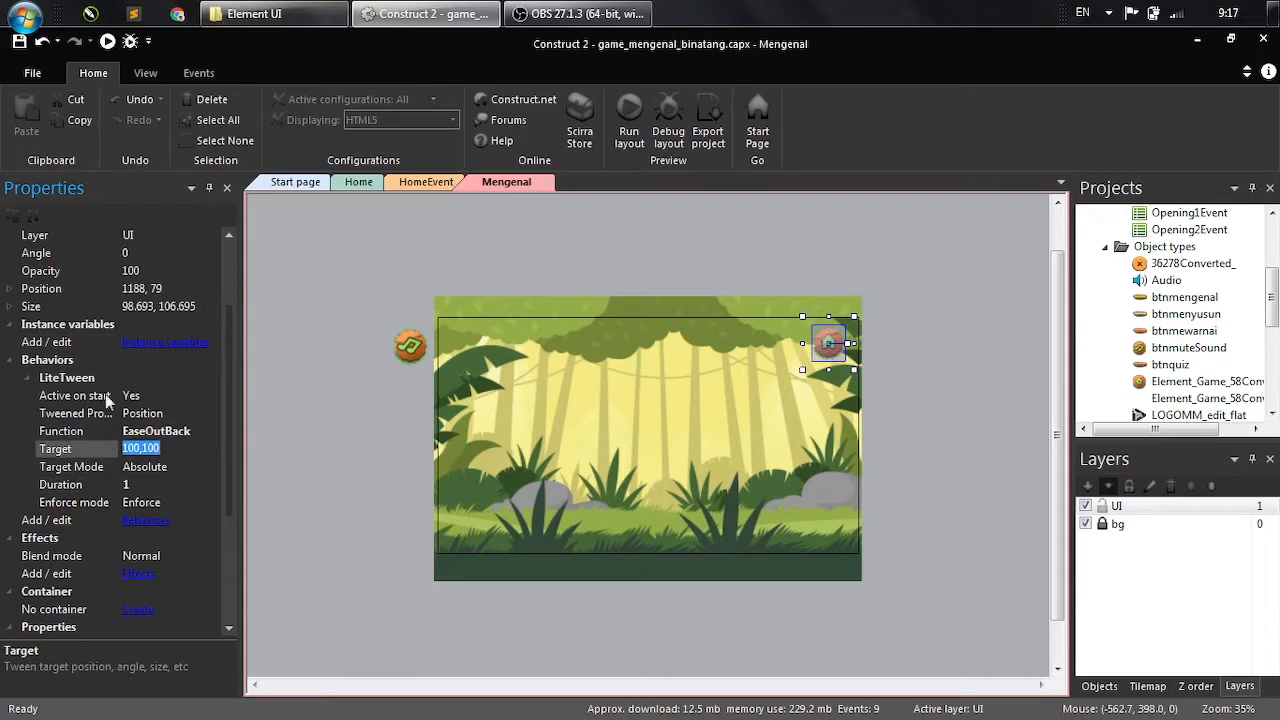
click(160, 289)
key(ctrl+c)
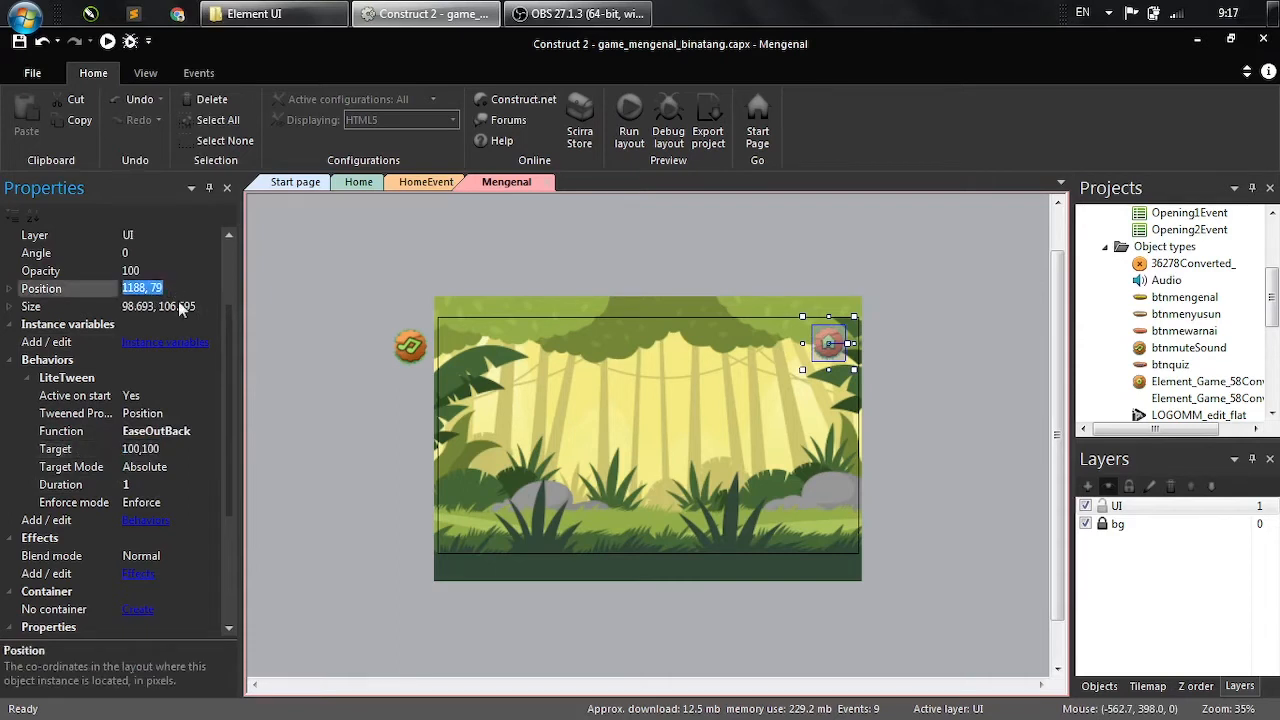
click(170, 451)
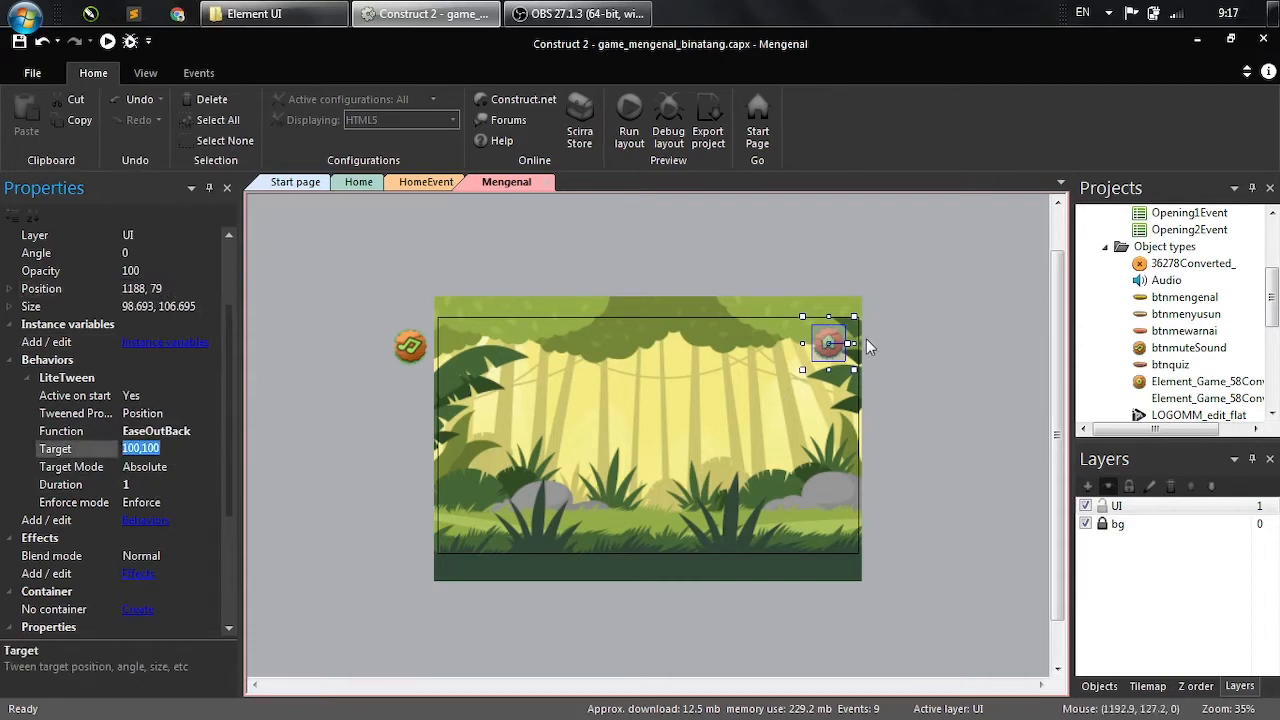
key(ctrl+v)
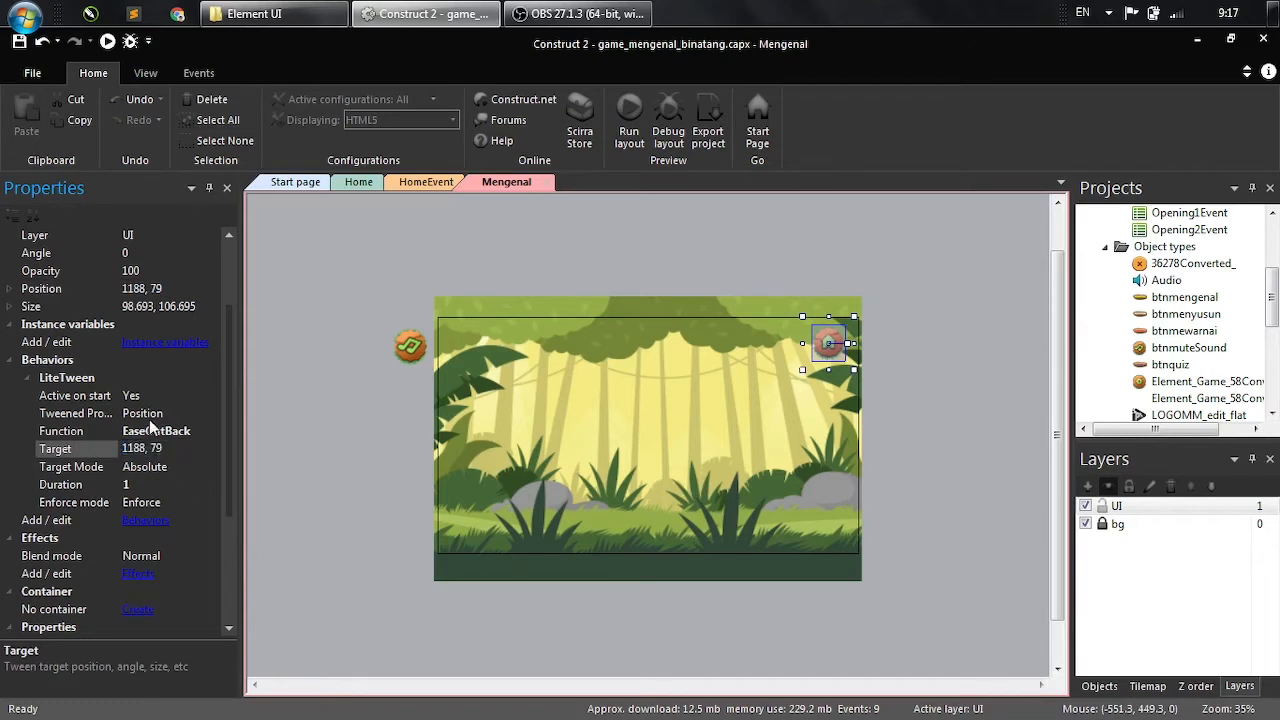
key(Return)
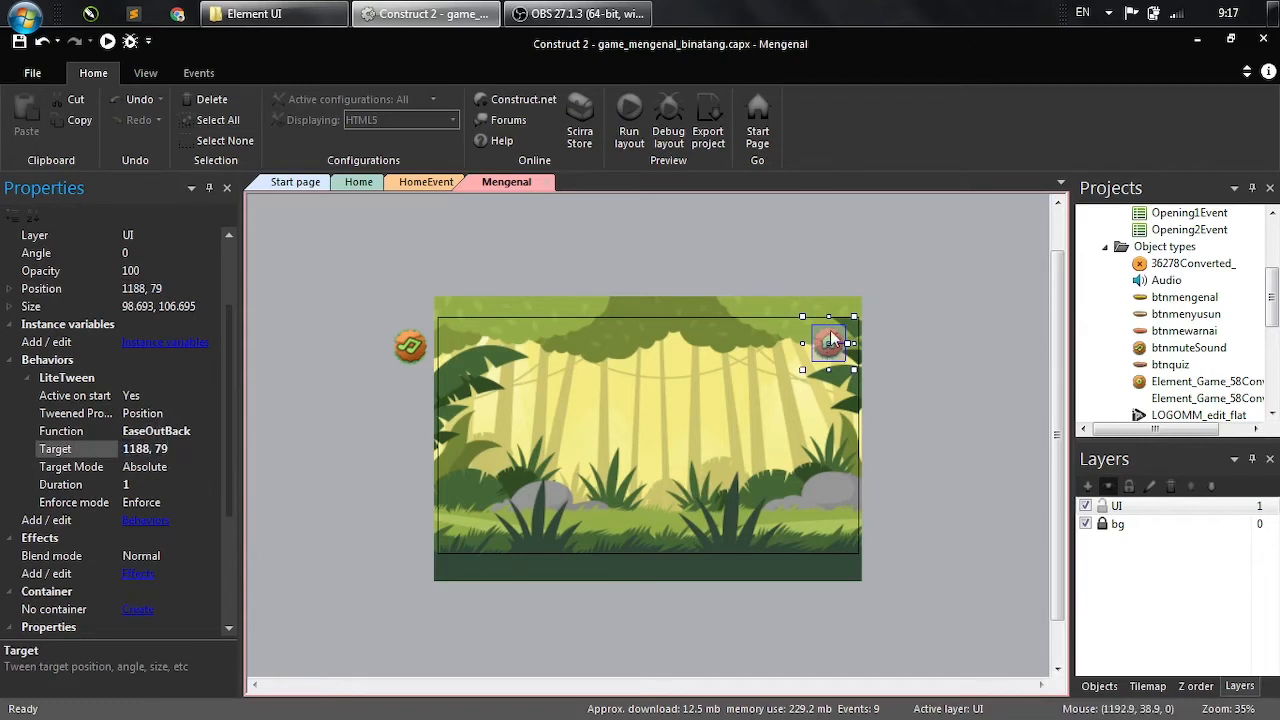
drag(826, 352, 884, 350)
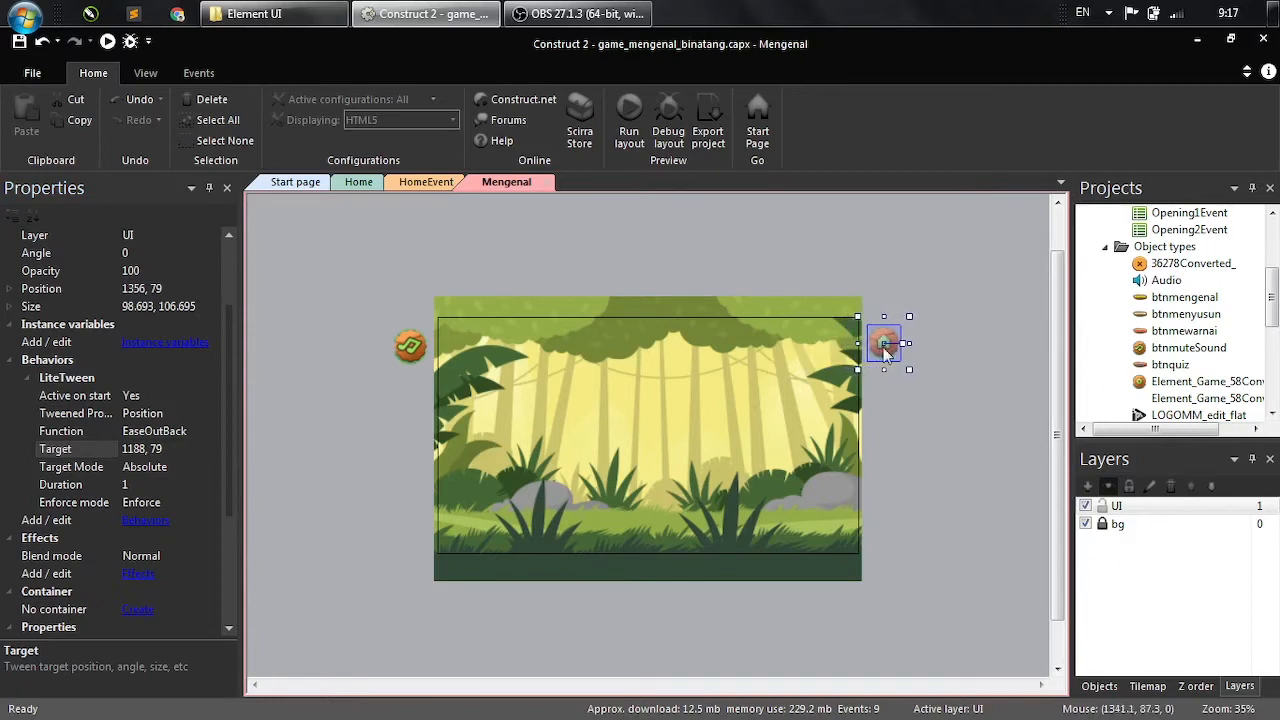
- Check btnmuteSound's Sine settings and add the Sine behavior to the home button sprite
click(400, 358)
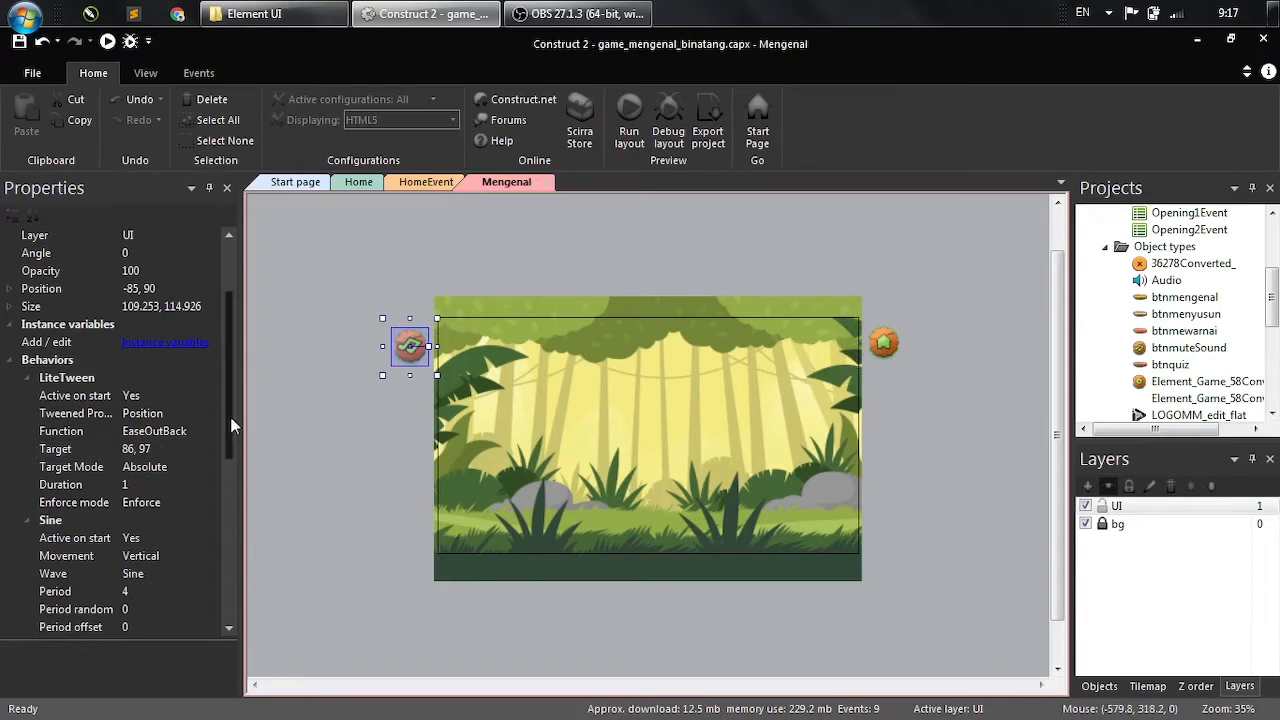
scroll(224, 426, down, 1)
scroll(226, 433, down, 1)
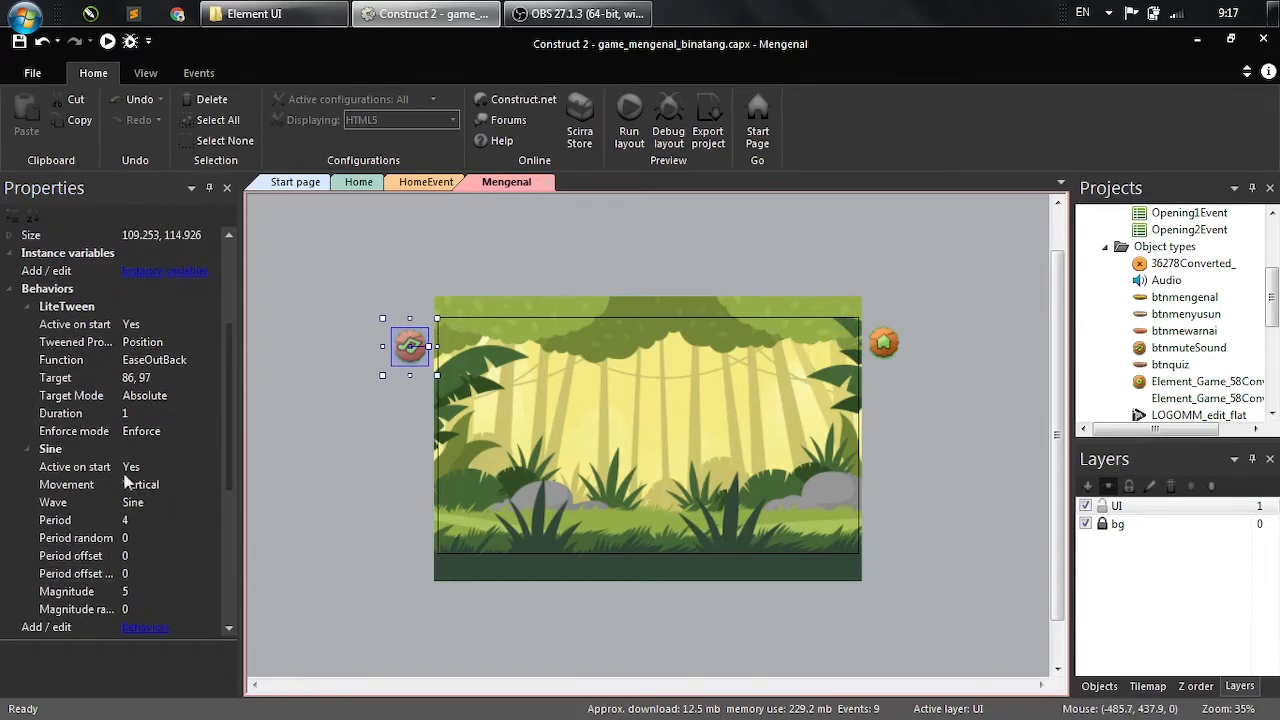
click(881, 345)
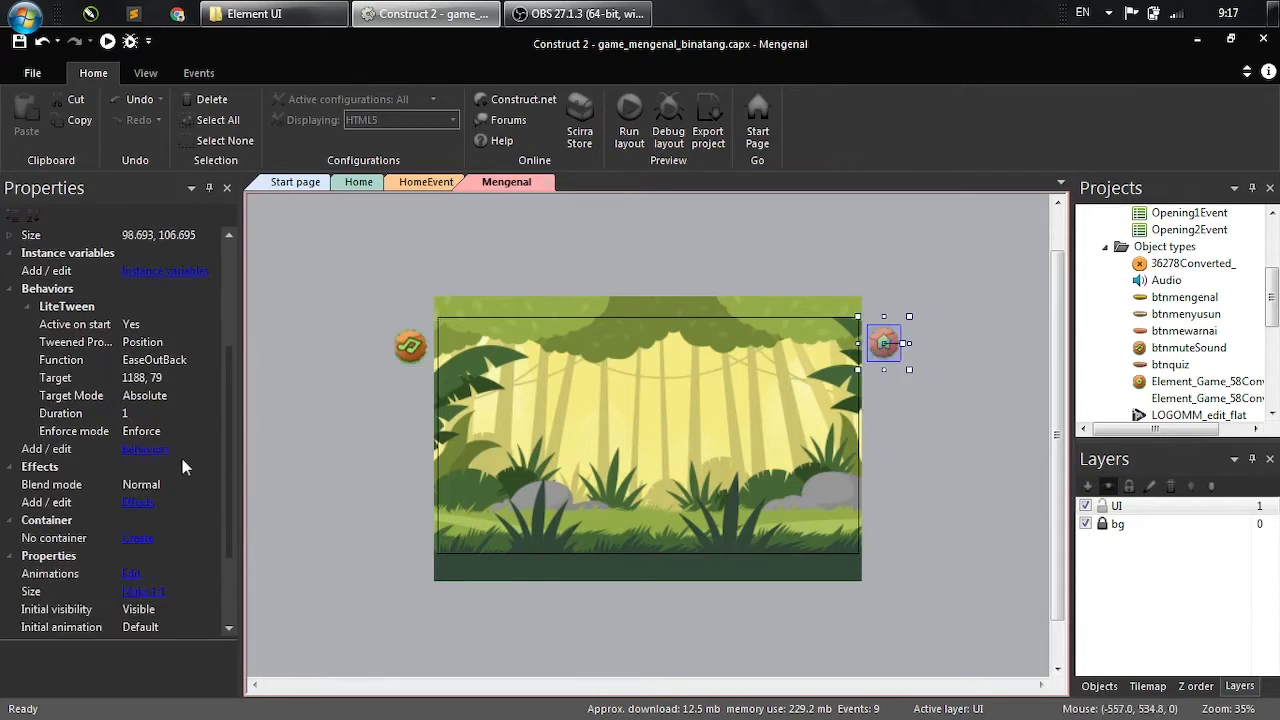
drag(225, 413, 230, 389)
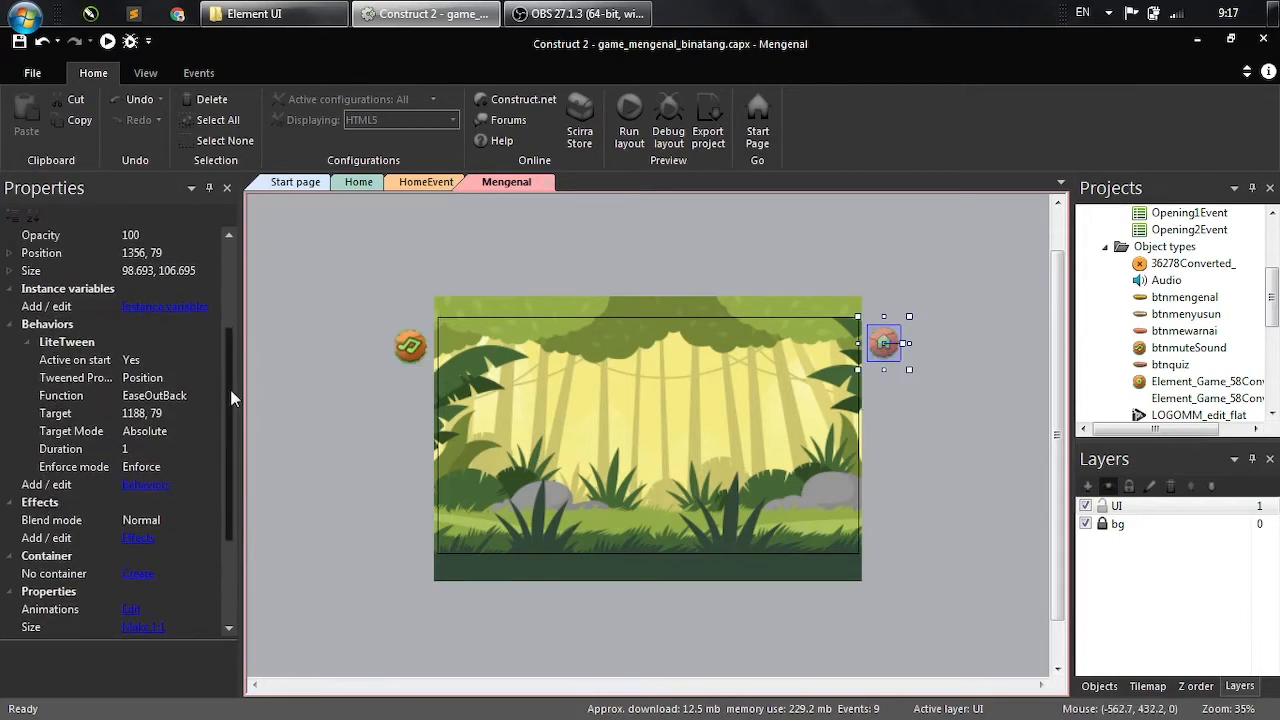
click(150, 486)
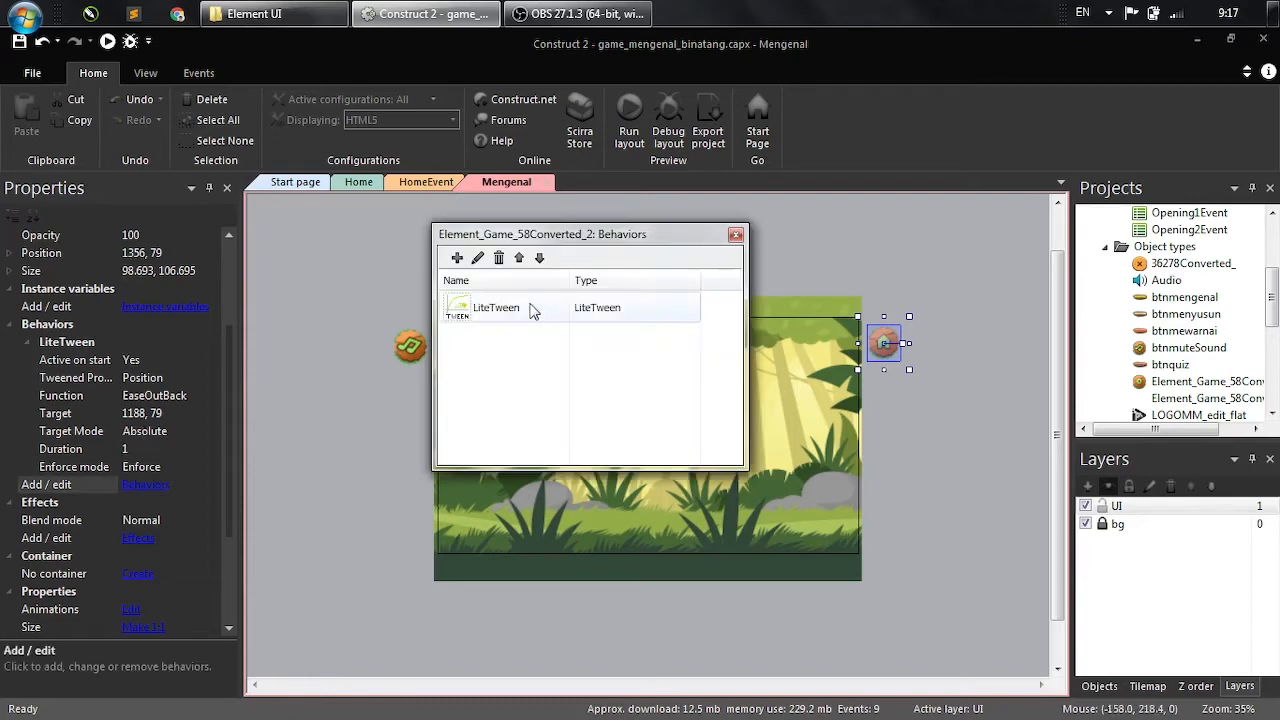
click(456, 258)
drag(538, 272, 538, 316)
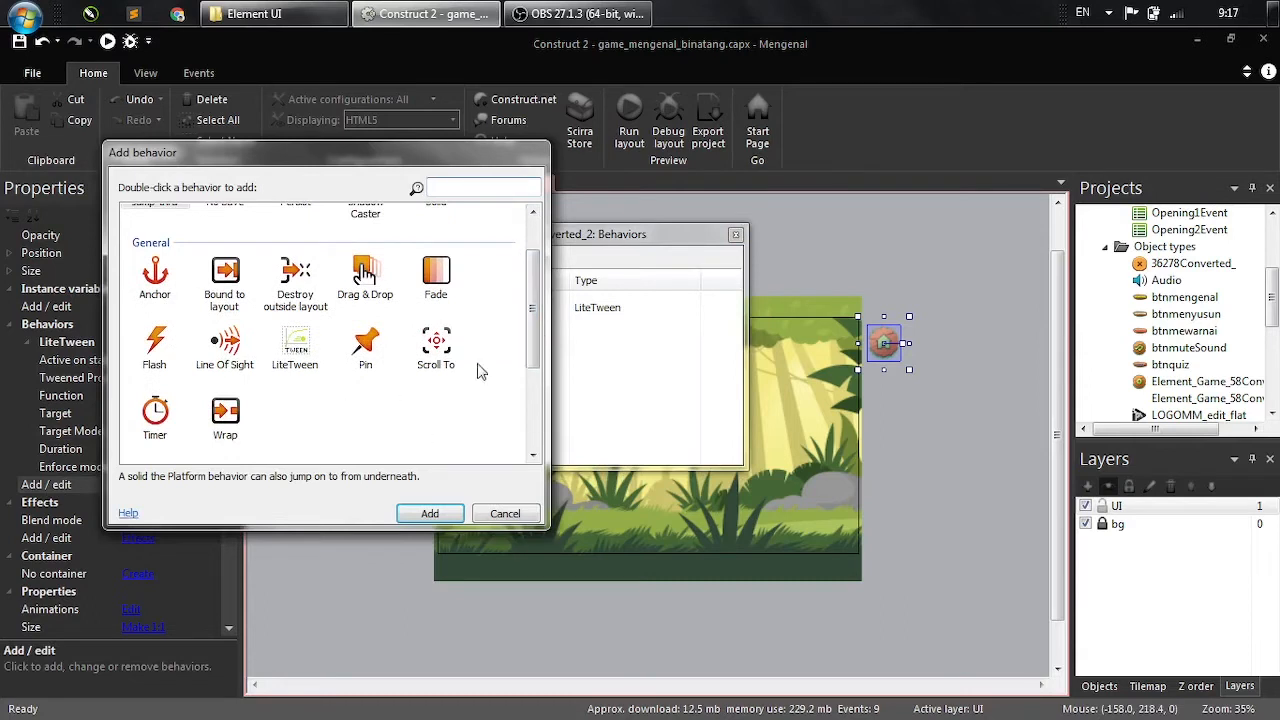
scroll(531, 345, down, 1)
scroll(531, 345, down, 1)
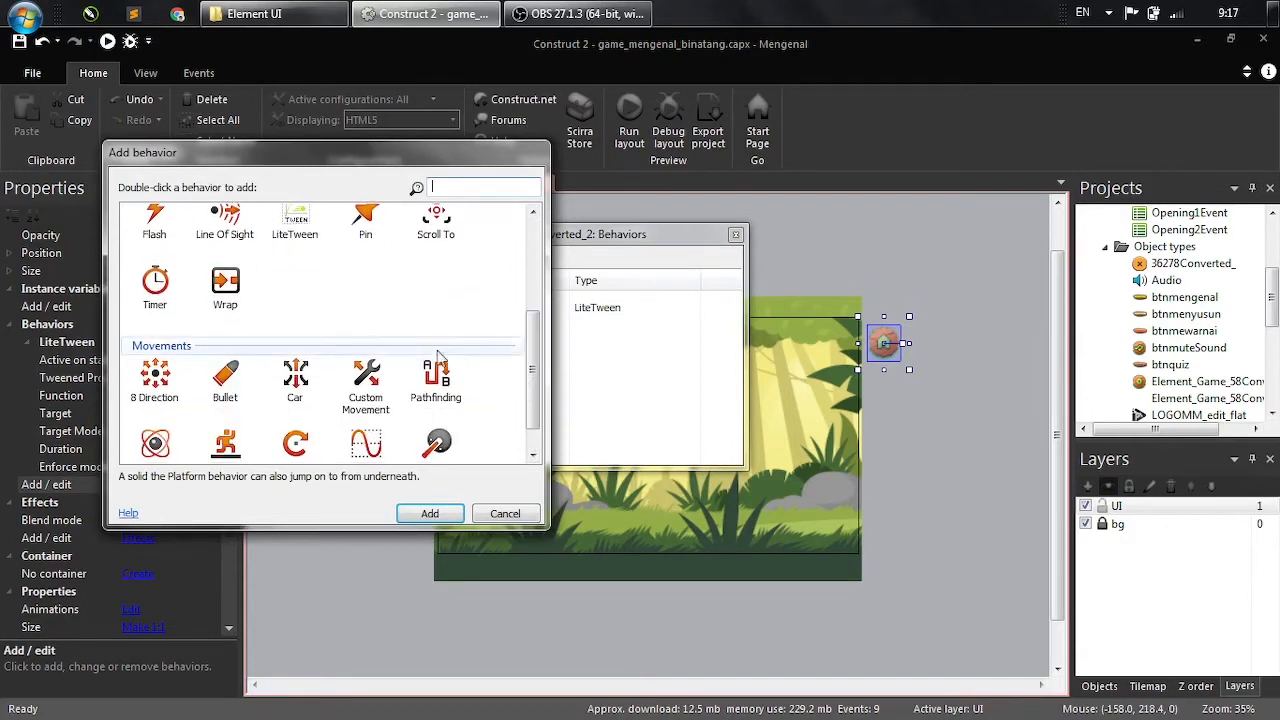
click(366, 416)
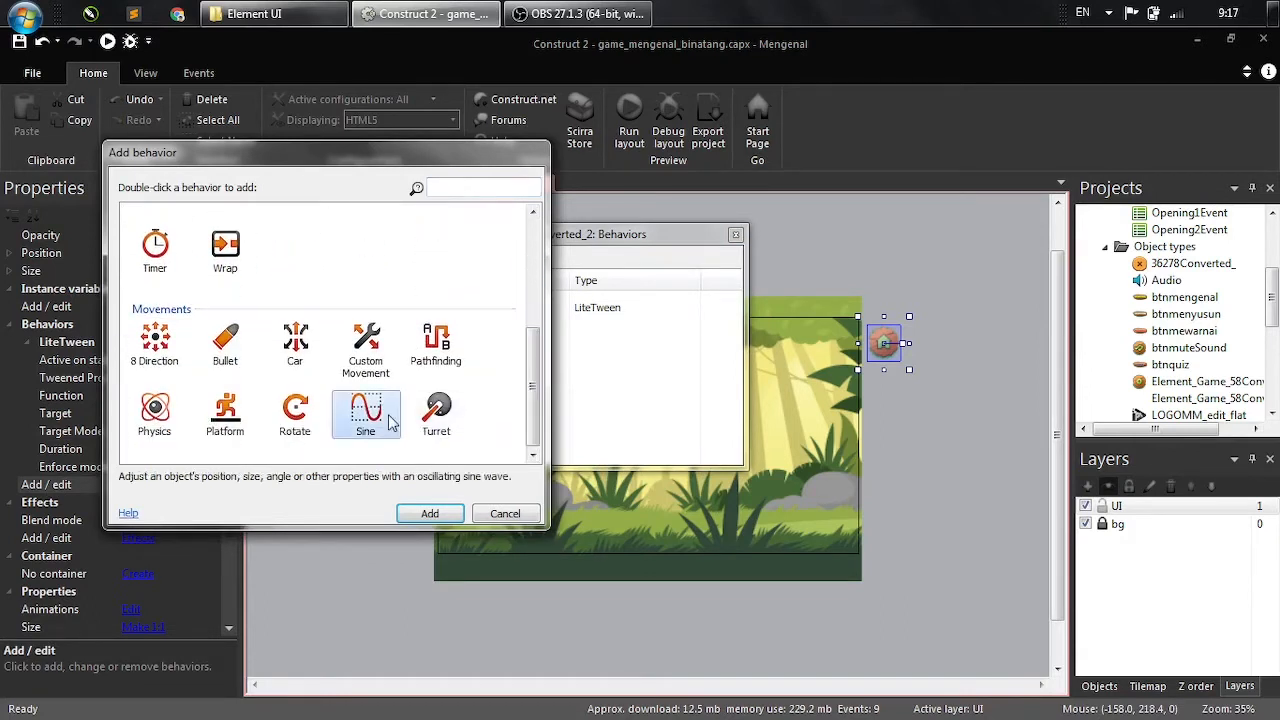
click(425, 512)
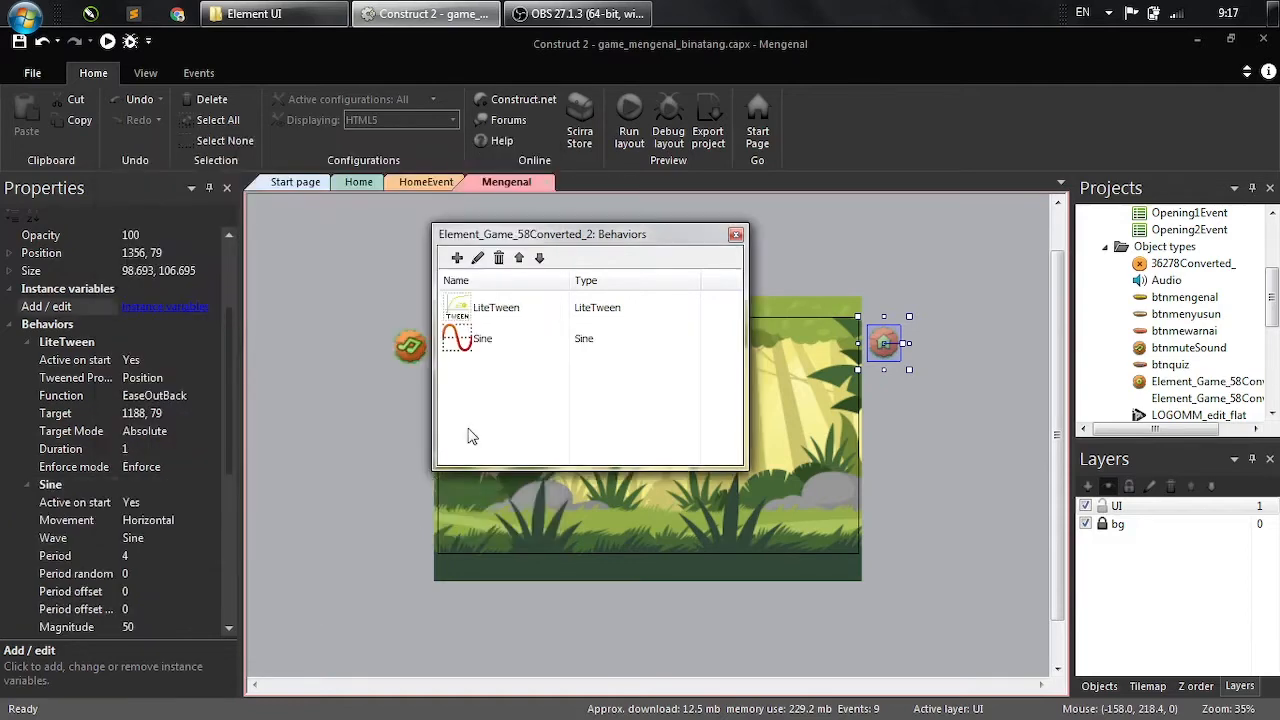
click(735, 236)
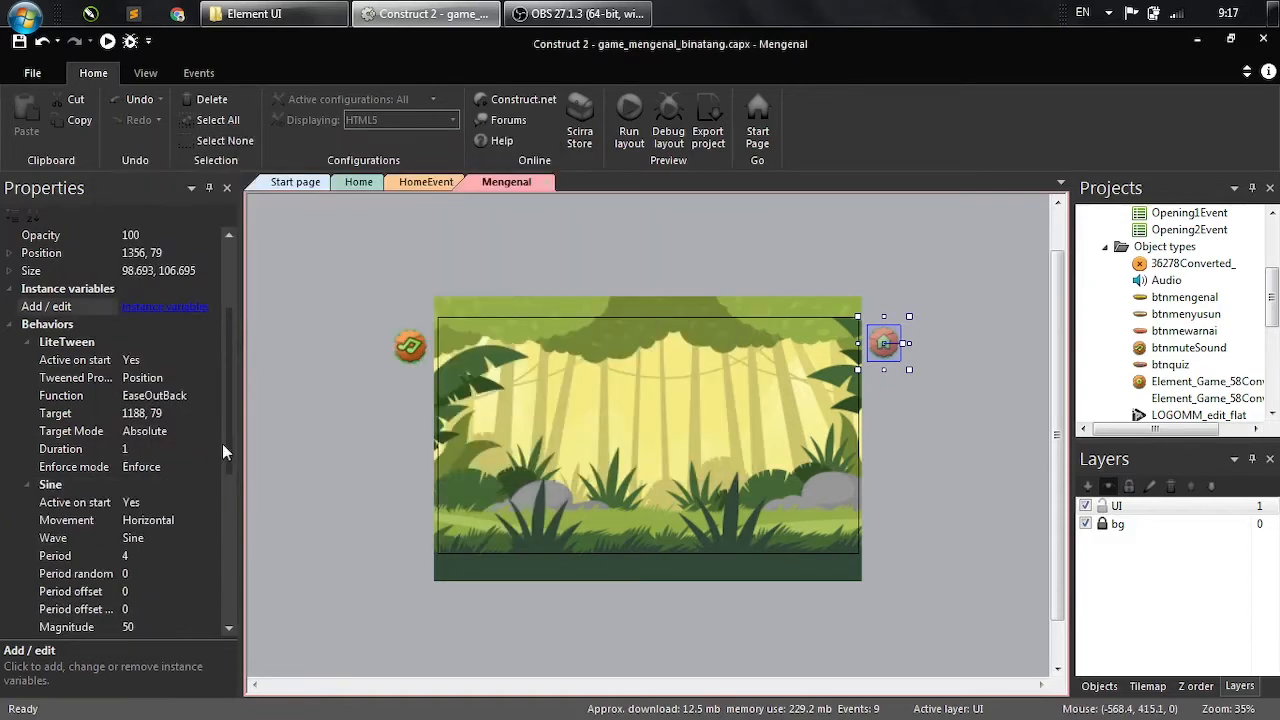
- Set the home button's Sine magnitude to 5 and its movement to Vertical, and save the project
scroll(180, 460, down, 2)
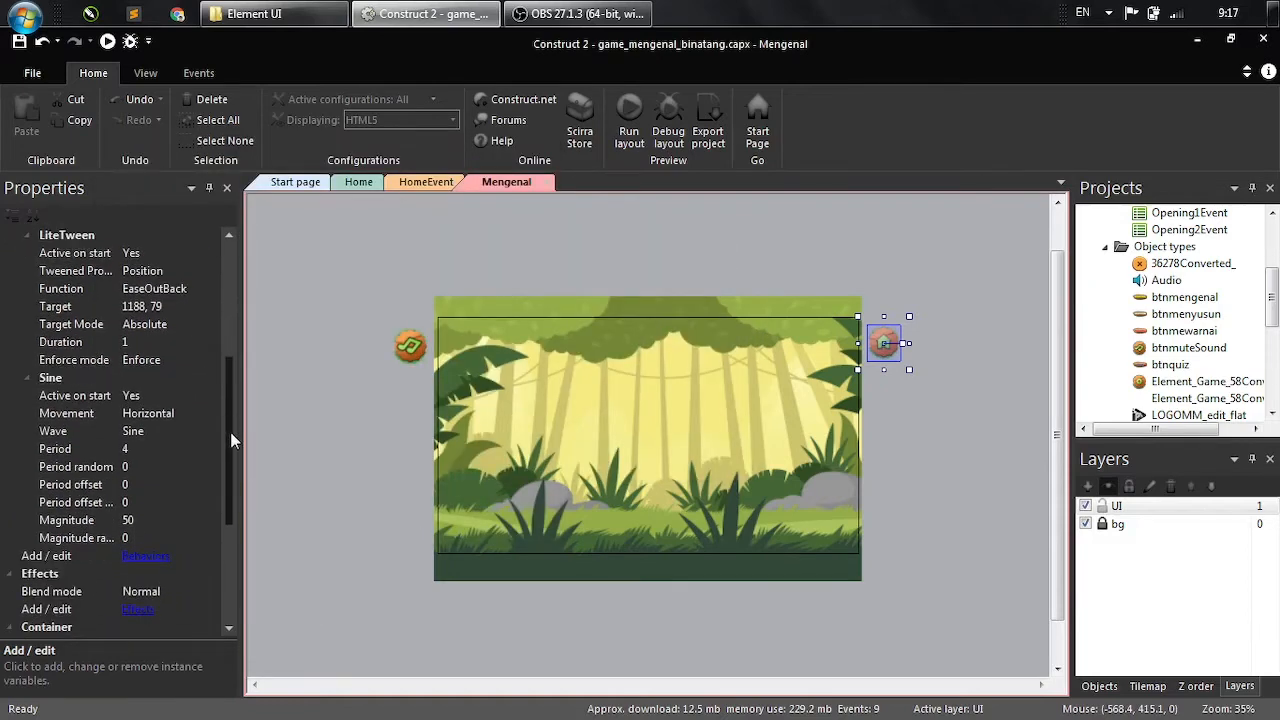
click(150, 518)
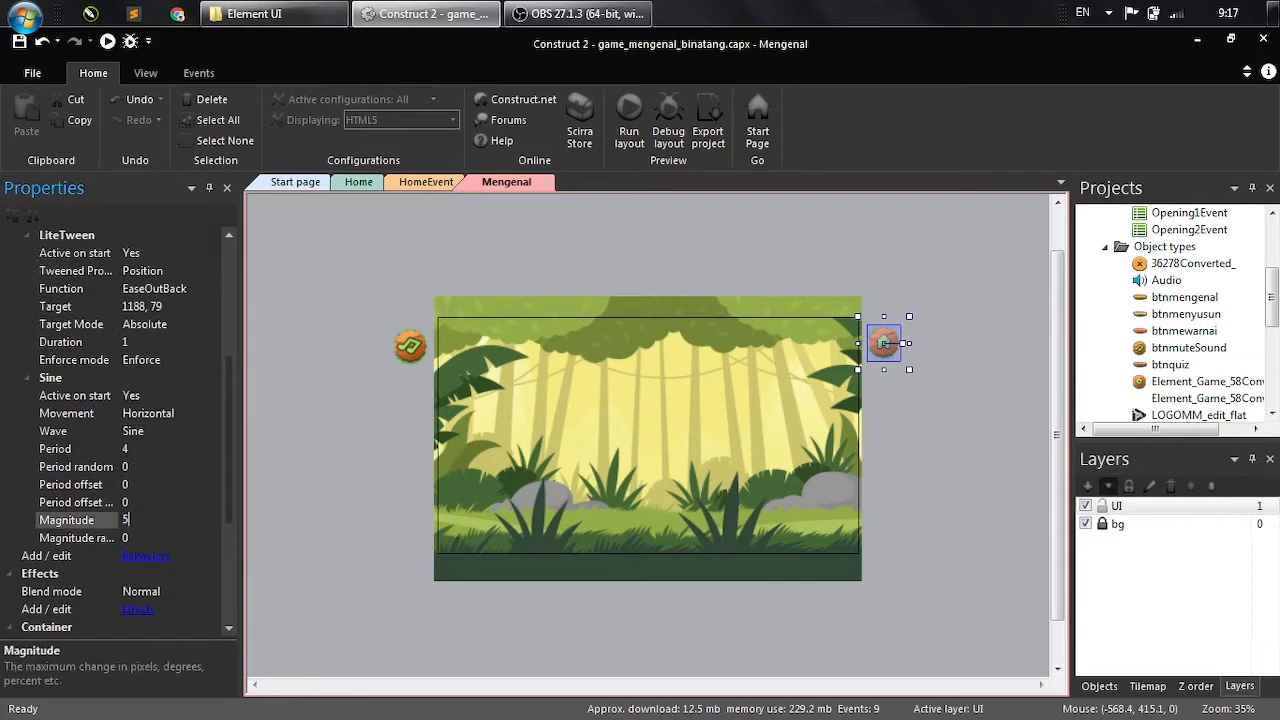
click(167, 409)
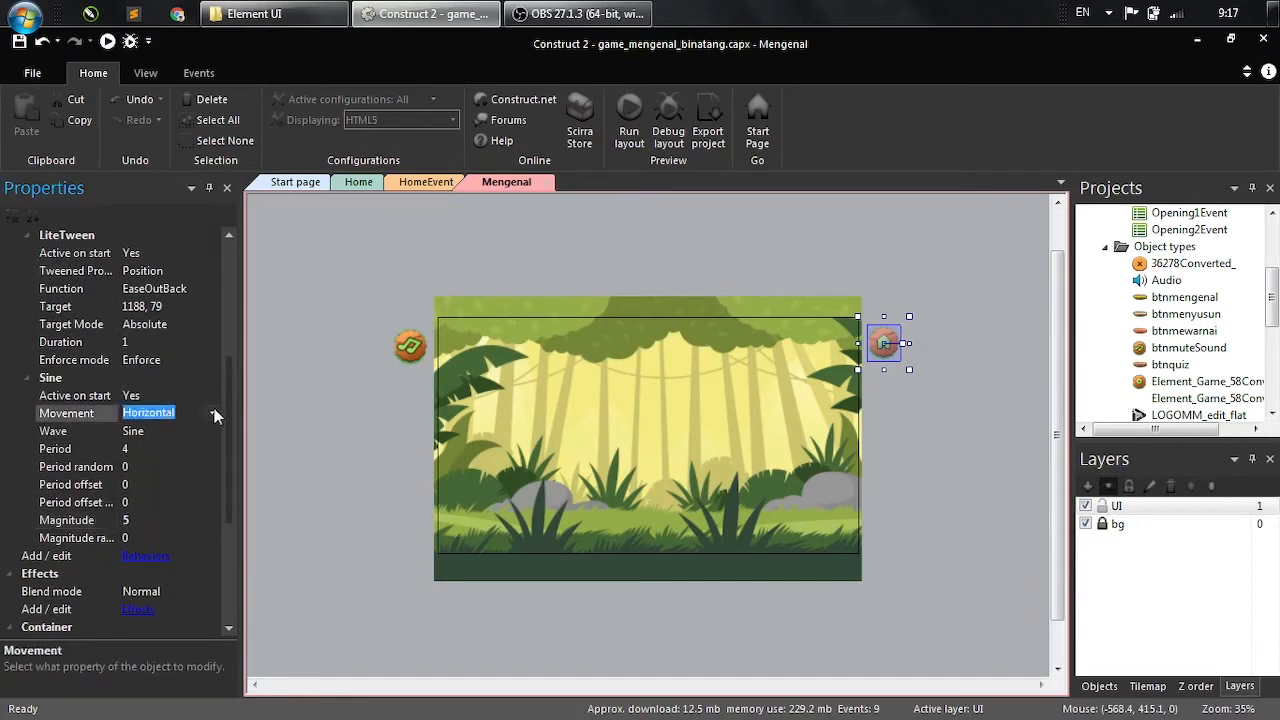
click(212, 411)
click(160, 450)
scroll(225, 426, down, 2)
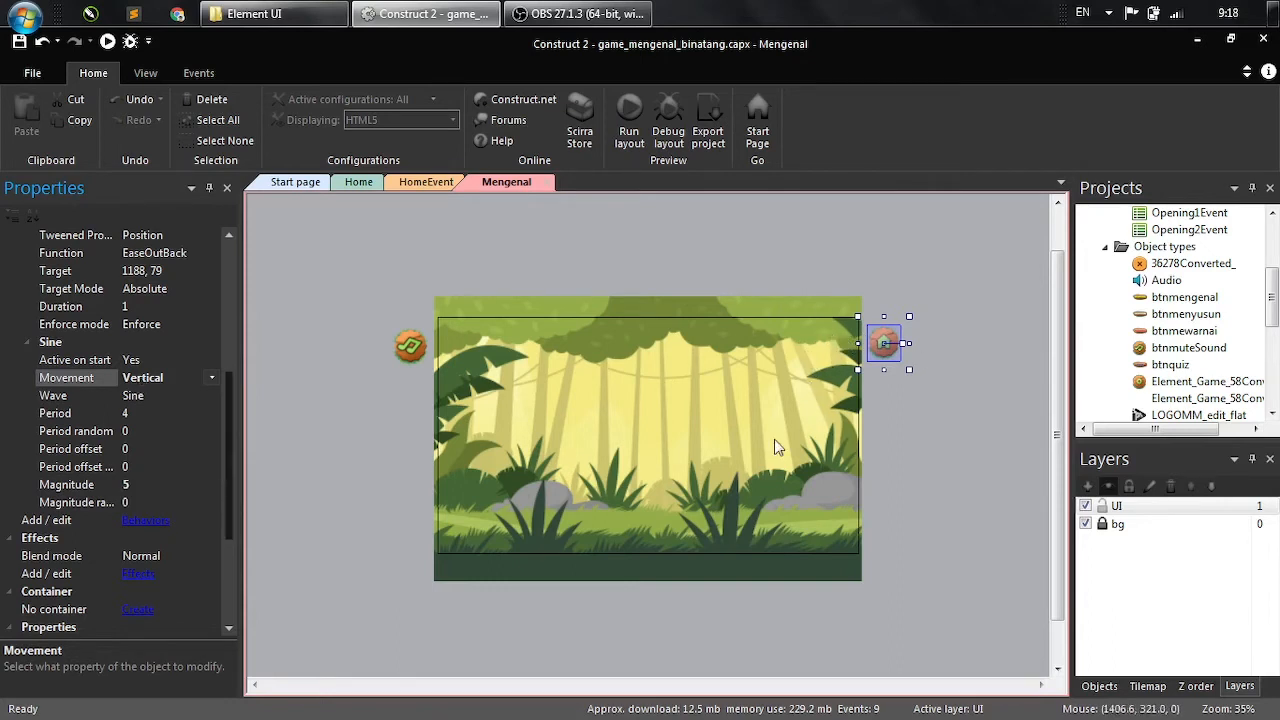
click(922, 287)
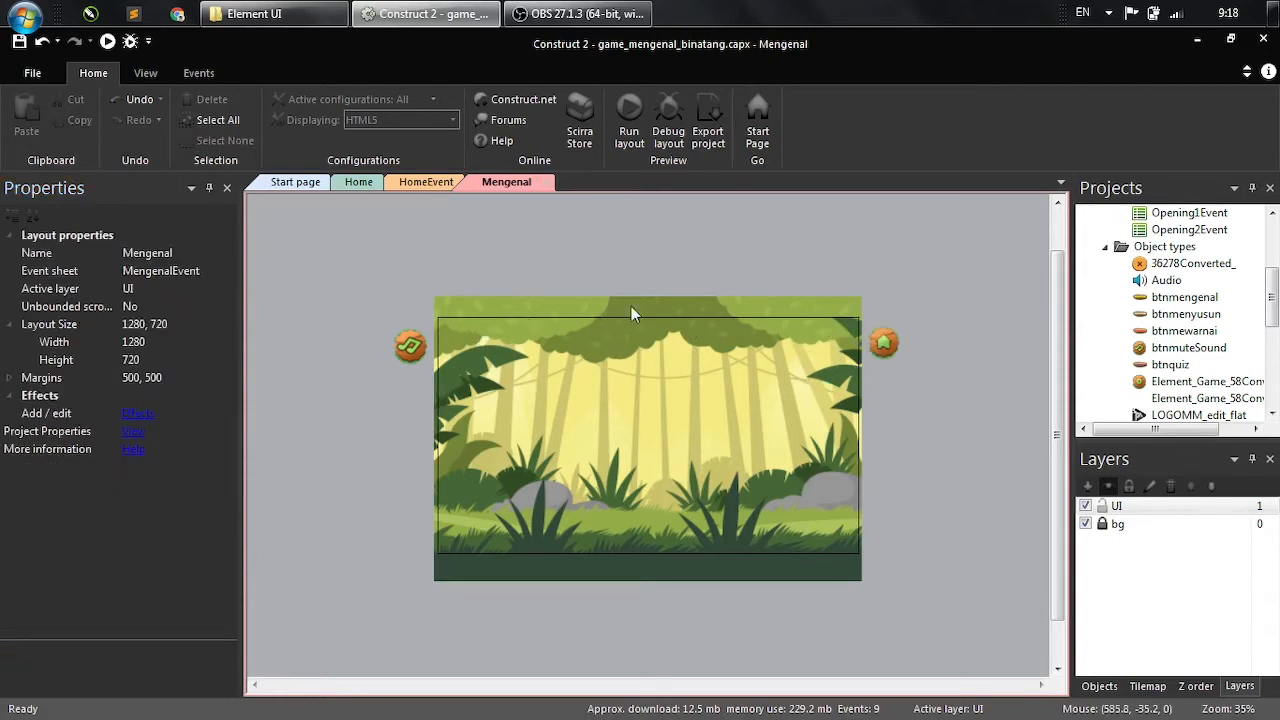
key(ctrl+s)
- Insert the wooden board image Element_Game_58-[Converted]_09.png from the Element UI folder as a sprite, scaled to about 750 × 548 at about 649, 320
scroll(1273, 312, down, 1)
mouse_move(1274, 310)
mouse_down()
mouse_move(1275, 355)
mouse_move(1275, 335)
mouse_up()
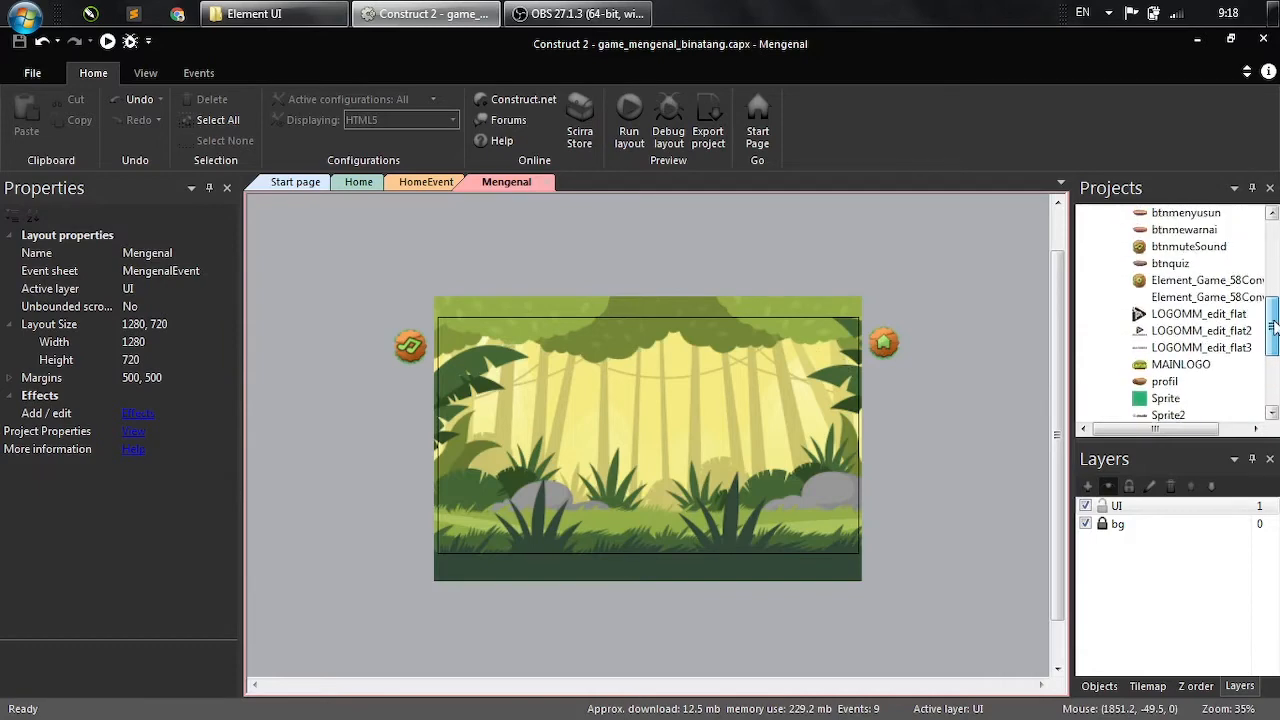
click(255, 14)
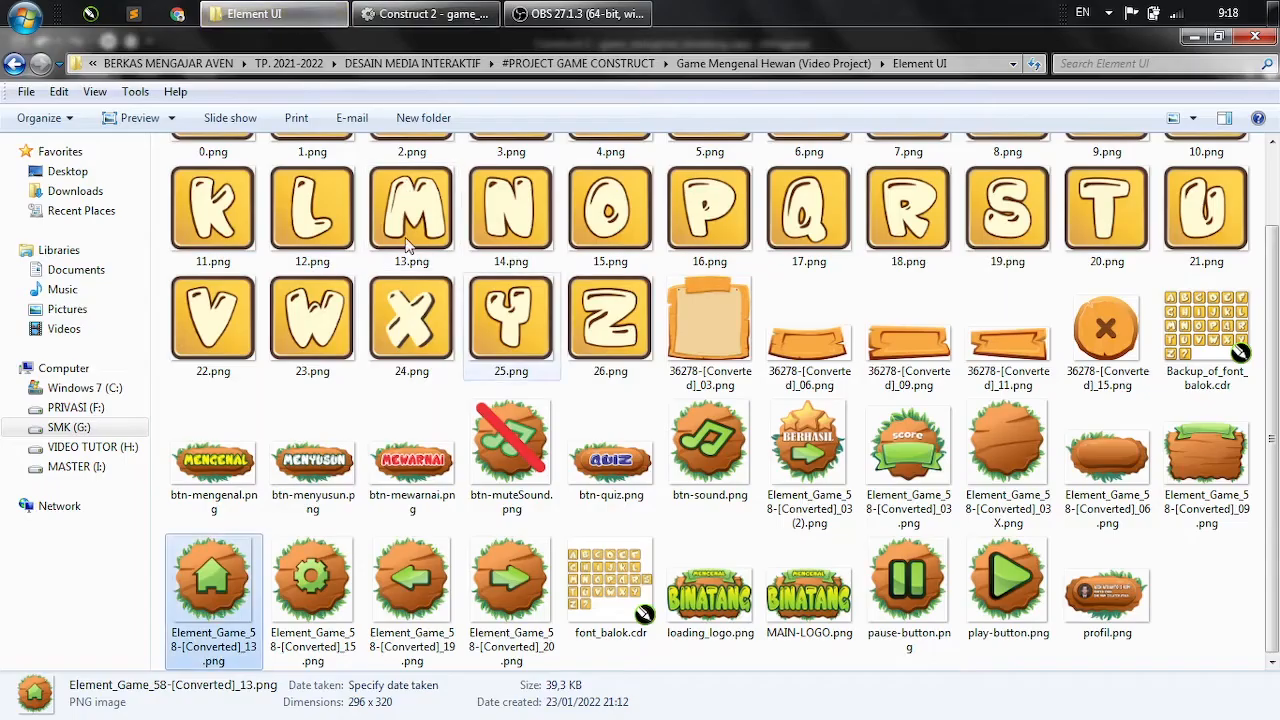
click(718, 348)
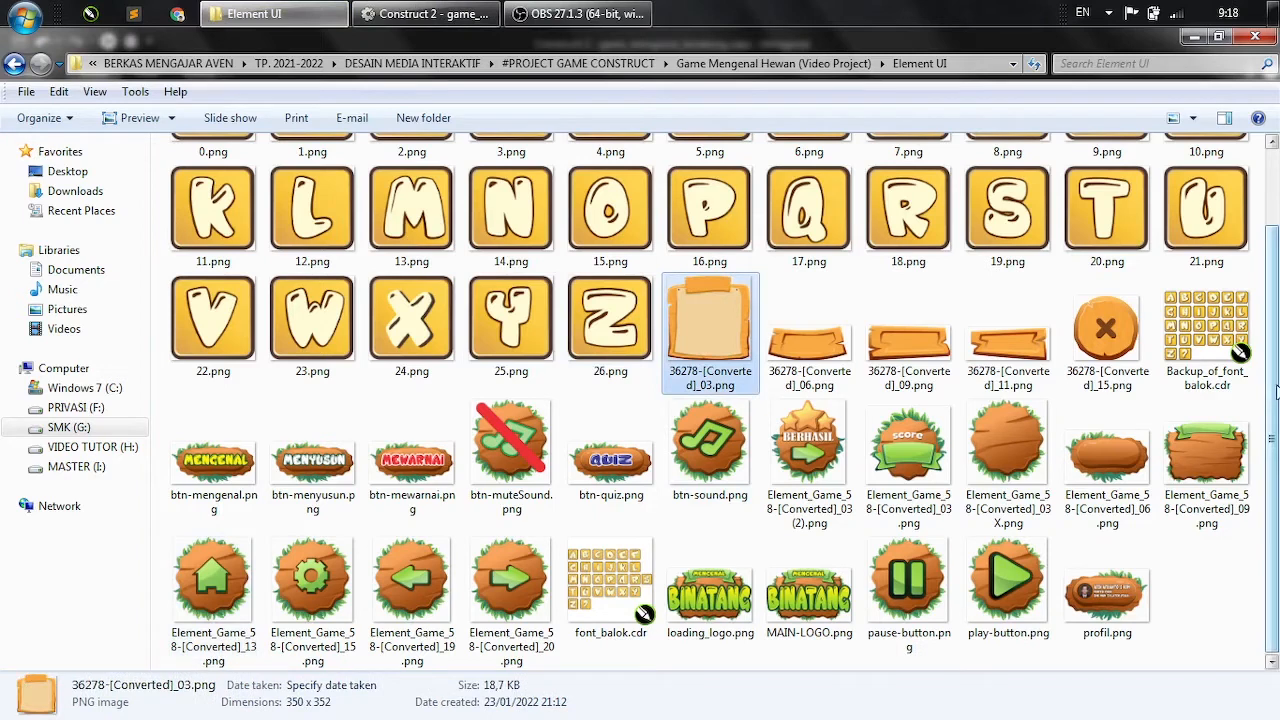
click(1172, 440)
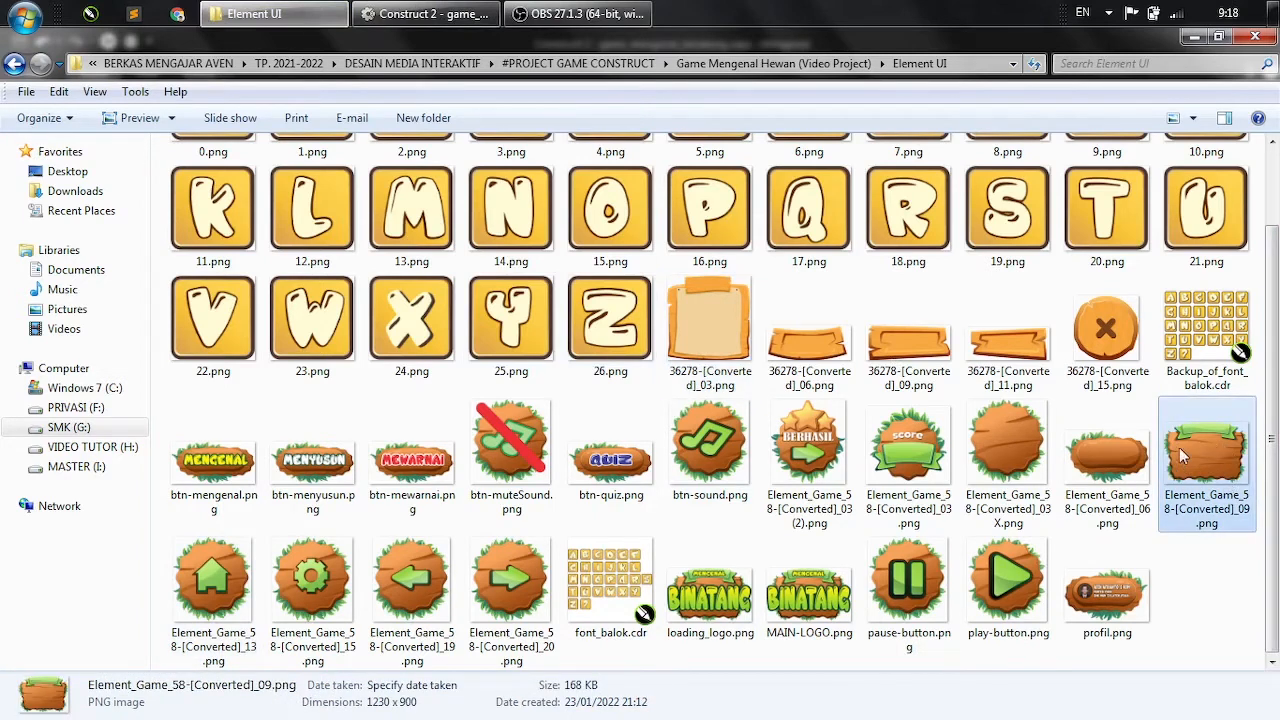
drag(1210, 458, 471, 109)
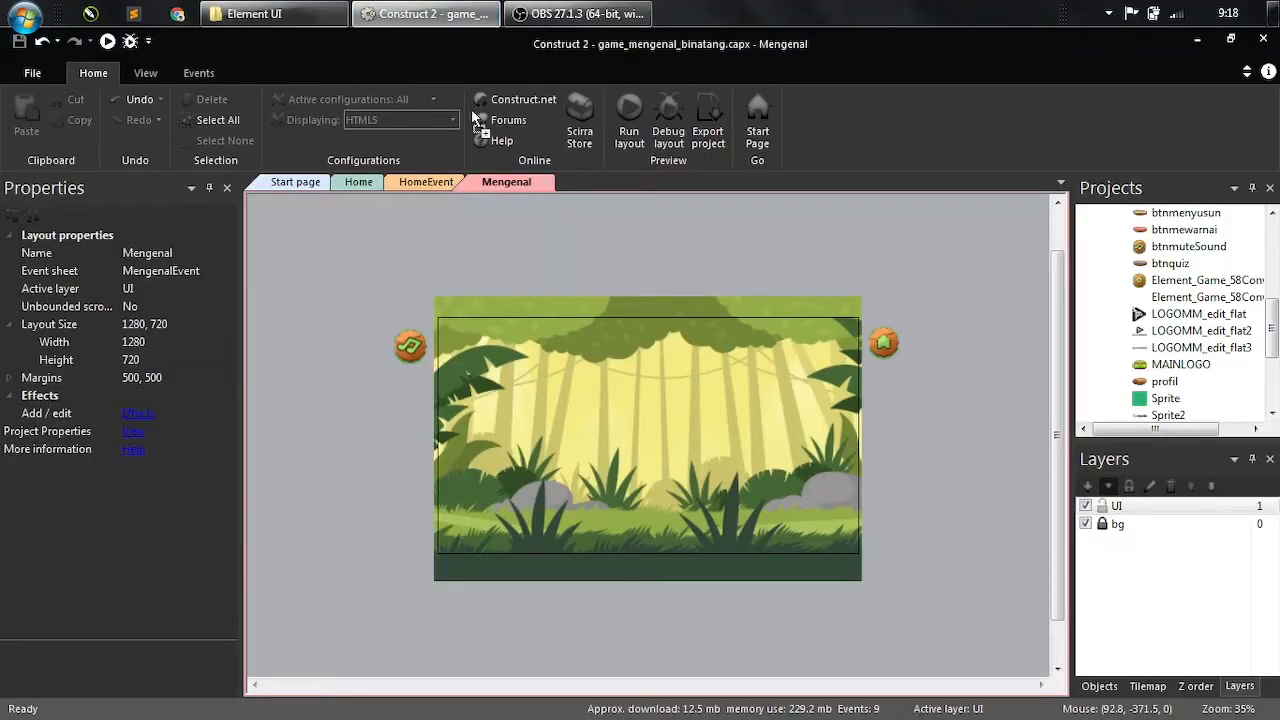
drag(560, 243, 688, 462)
shift+drag(862, 593, 752, 545)
shift+drag(703, 455, 703, 438)
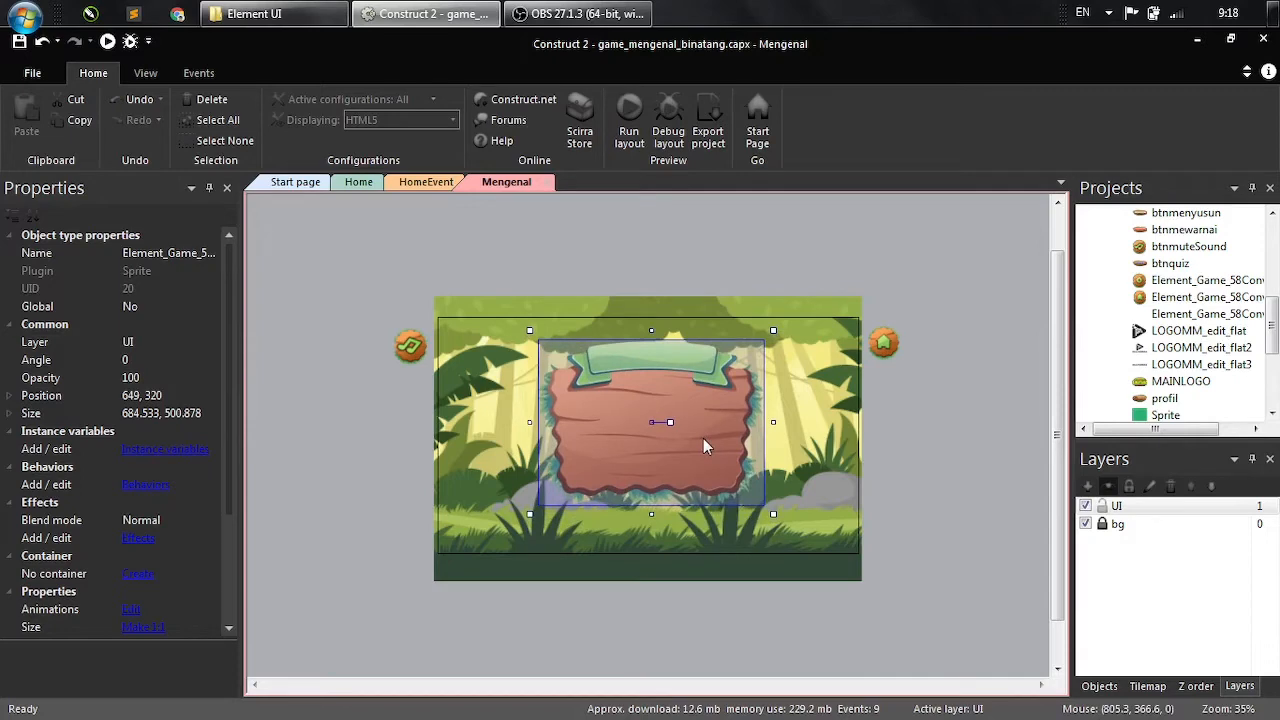
shift+drag(773, 514, 784, 522)
click(938, 500)
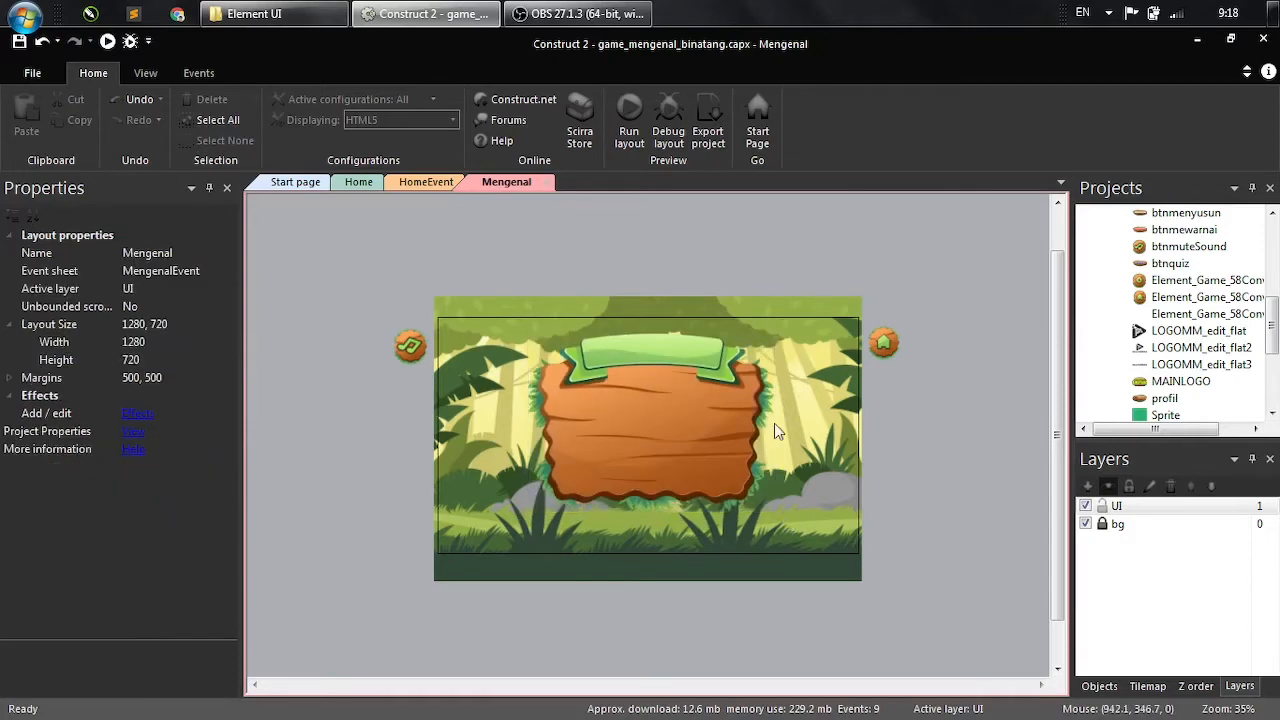
- Align the wooden board sprite to the horizontal centre of the layout
click(668, 447)
right_click(698, 416)
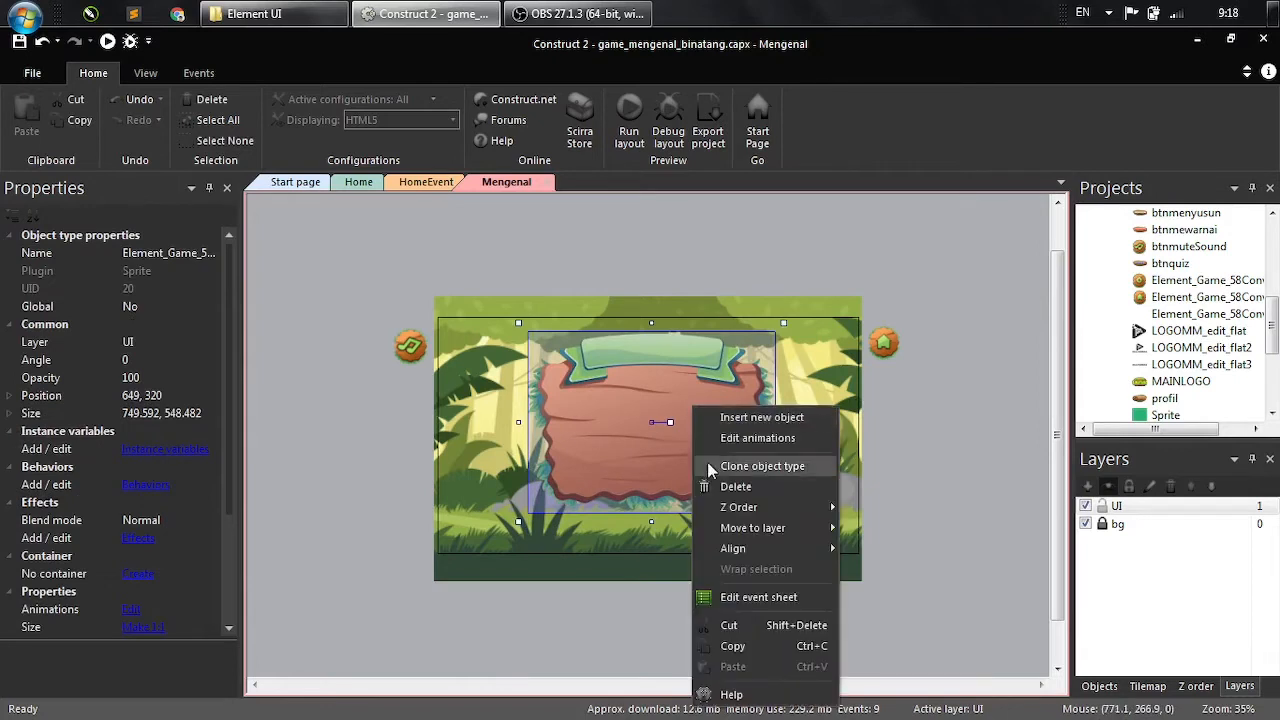
mouse_move(802, 548)
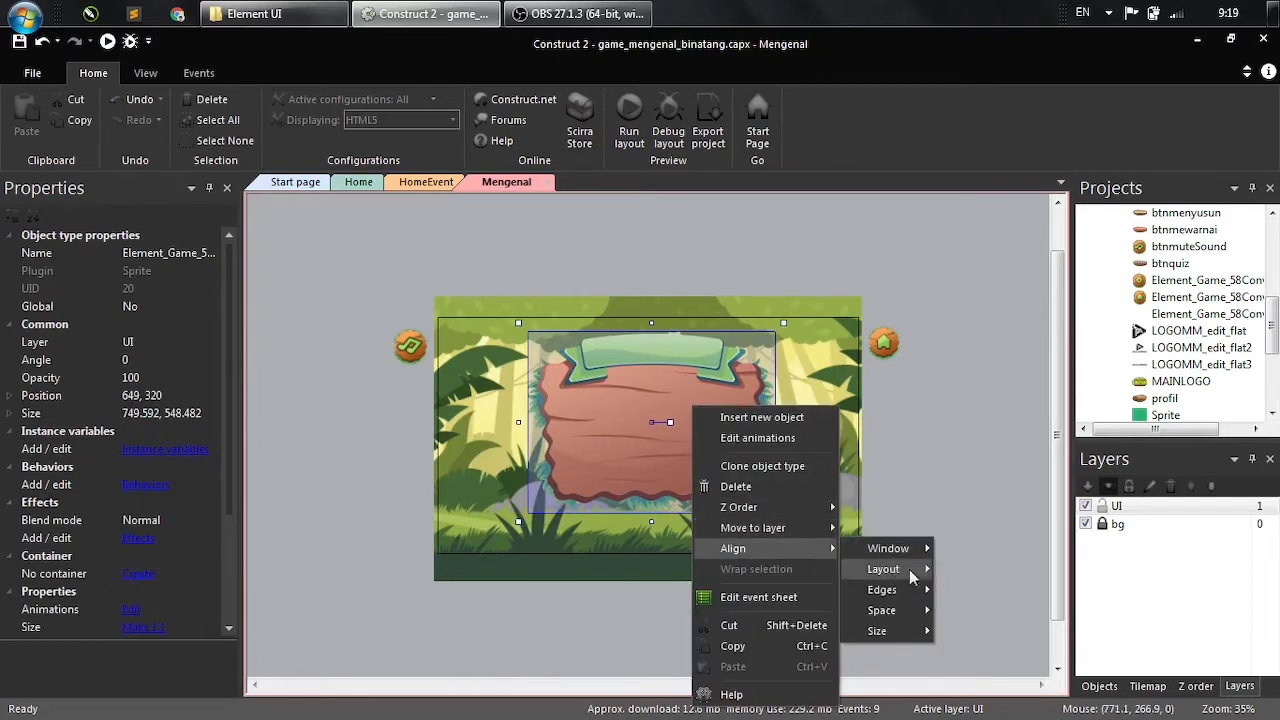
mouse_move(890, 569)
click(995, 666)
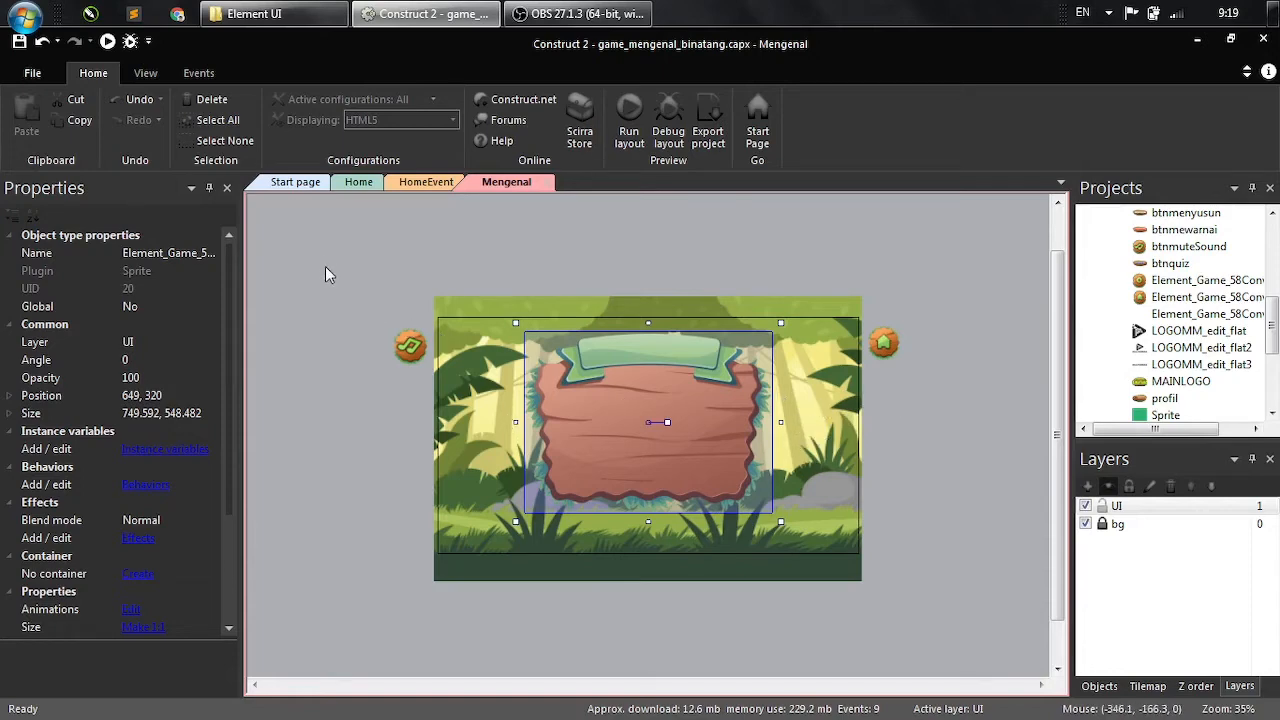
- Insert the right-arrow image Element_Game_58-[Converted]_20.png from the Element UI folder as a sprite, scaled down and placed just right of the wooden board
click(255, 13)
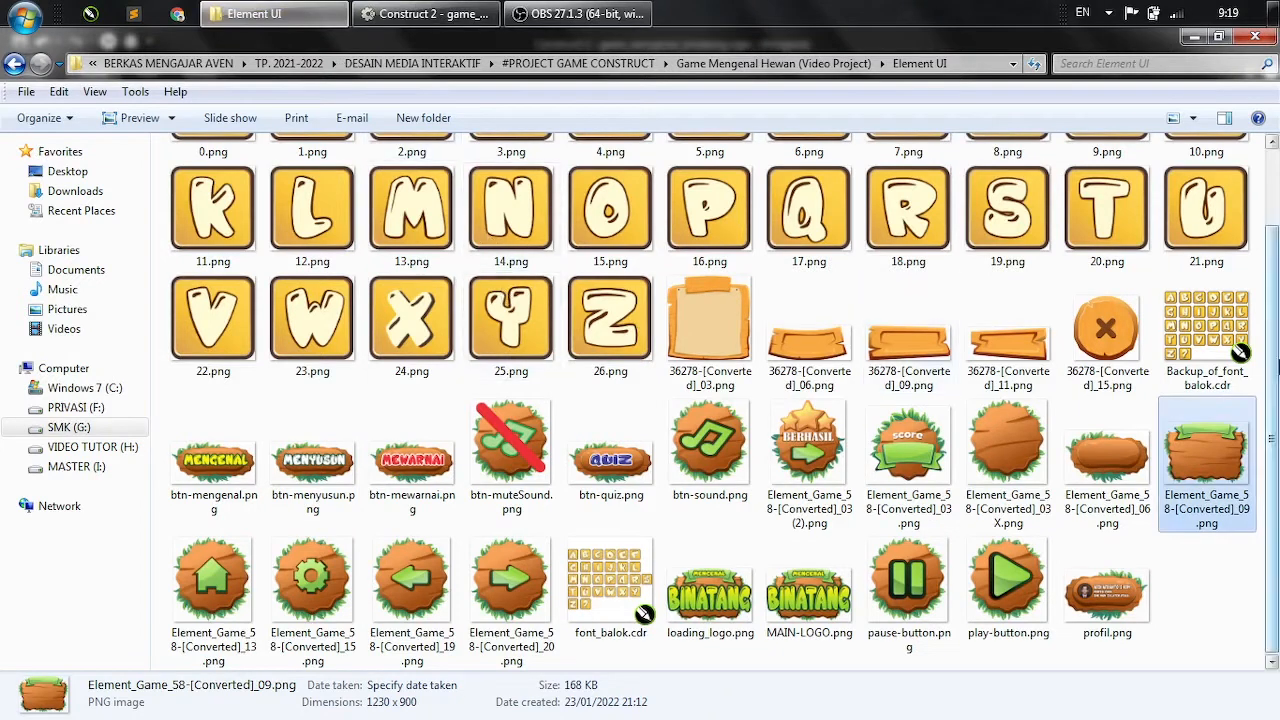
click(1215, 582)
click(515, 578)
drag(508, 583, 923, 435)
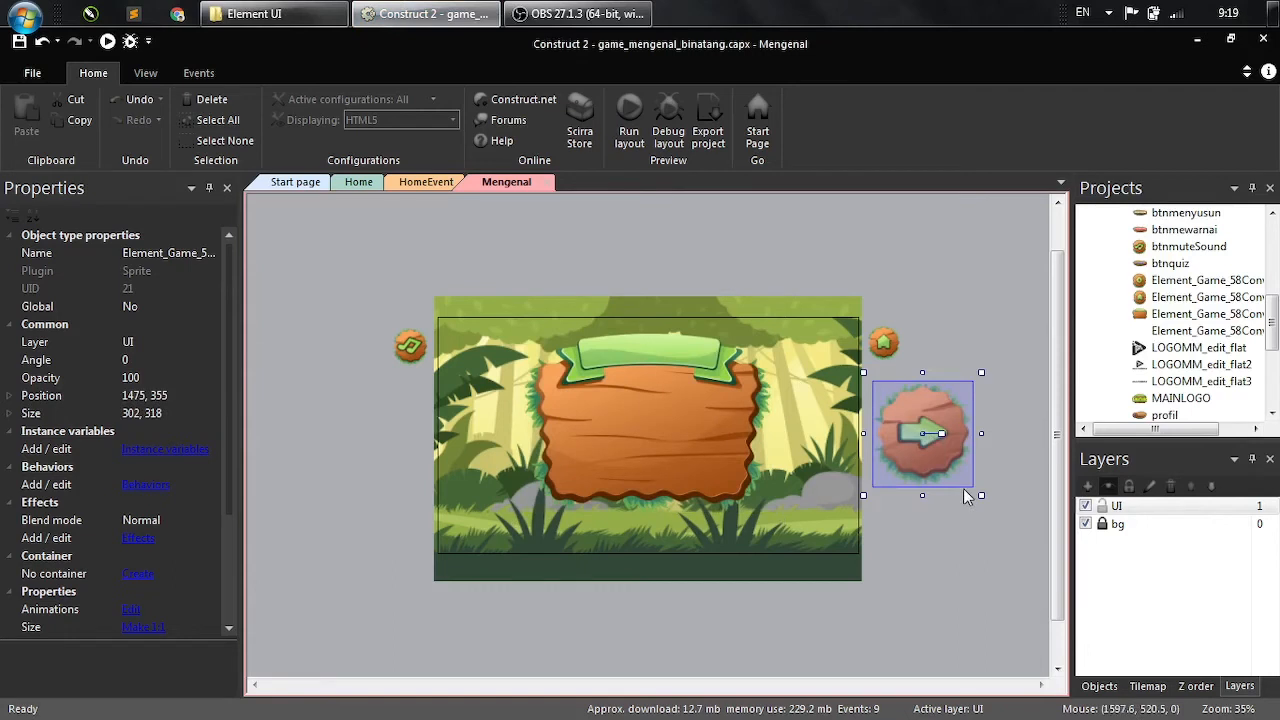
drag(980, 493, 824, 460)
click(879, 510)
- Insert the left-arrow image Element_Game_58-[Converted]_19.png from the Element UI folder as a sprite, scaled to about 164 × 178 at about 153, 355
click(255, 13)
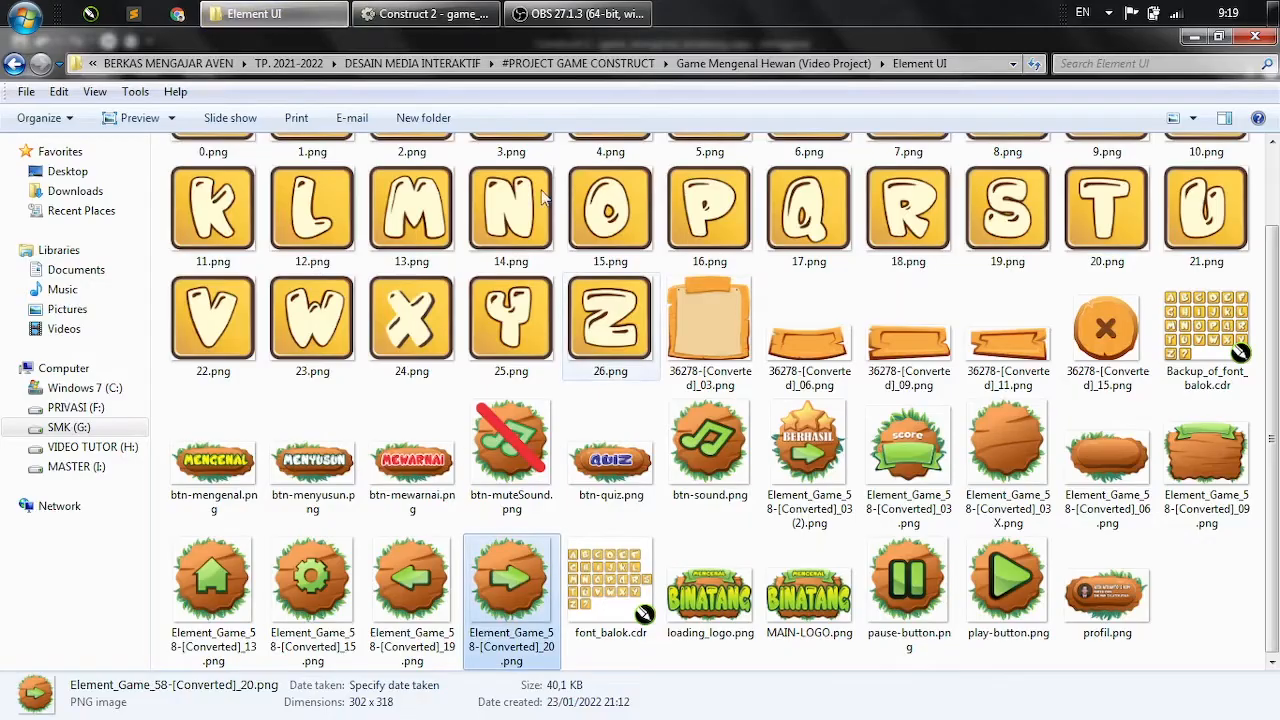
drag(432, 577, 389, 262)
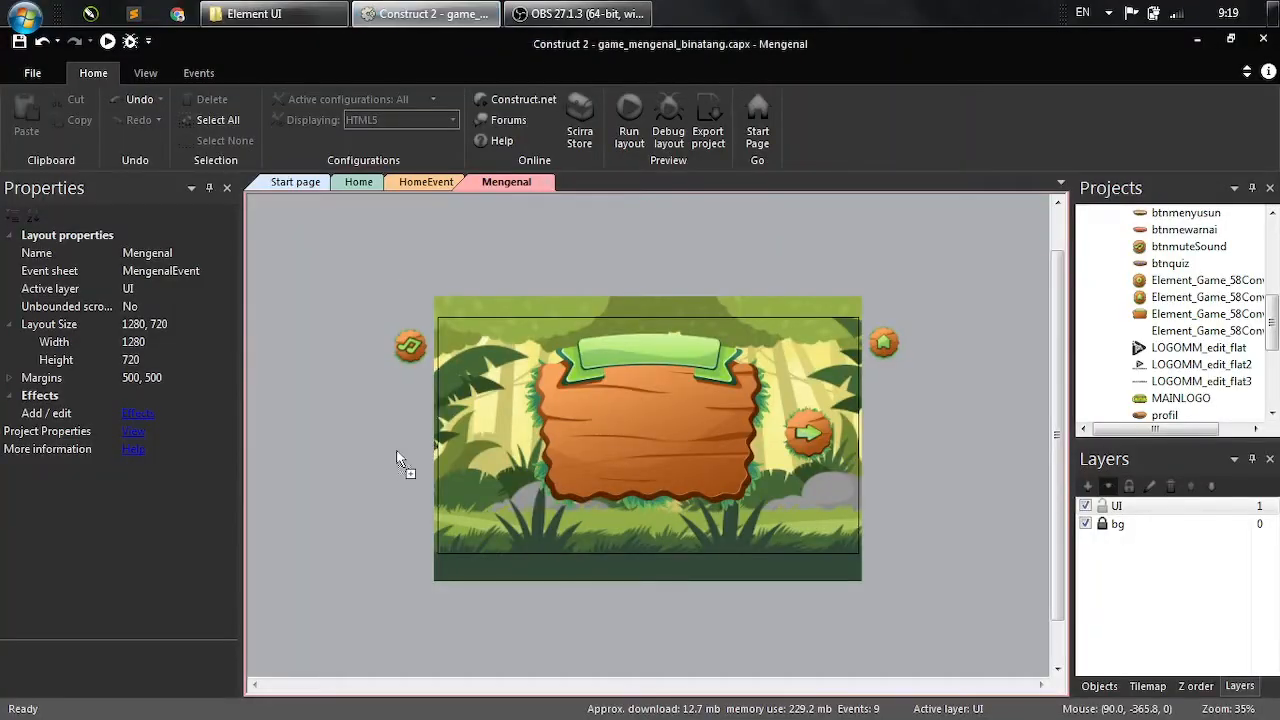
drag(392, 457, 392, 457)
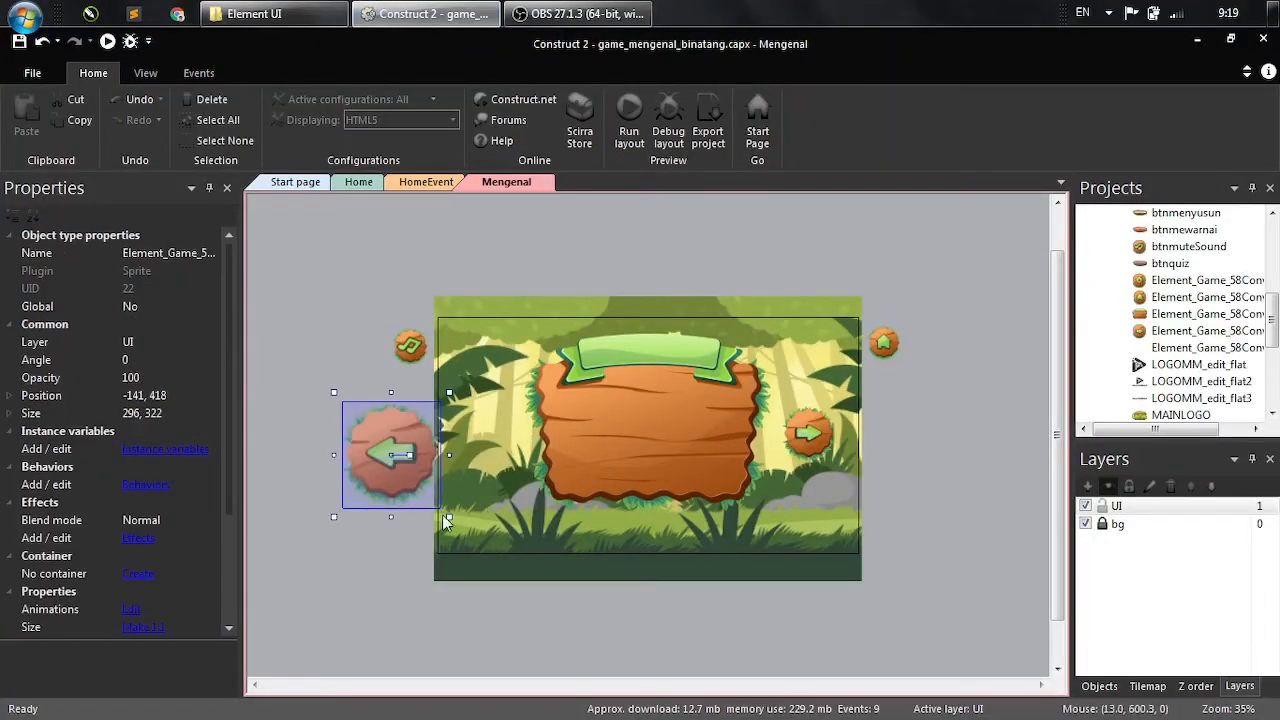
shift+drag(447, 517, 495, 452)
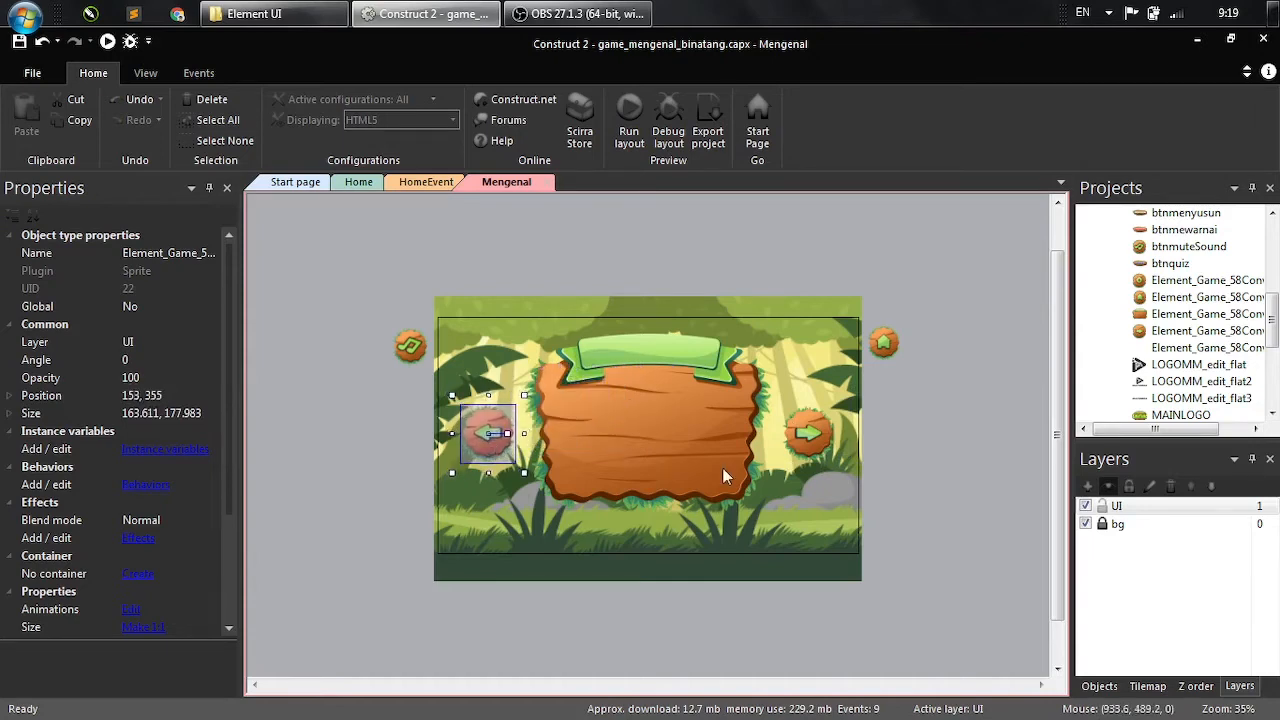
click(944, 474)
click(502, 424)
click(1004, 461)
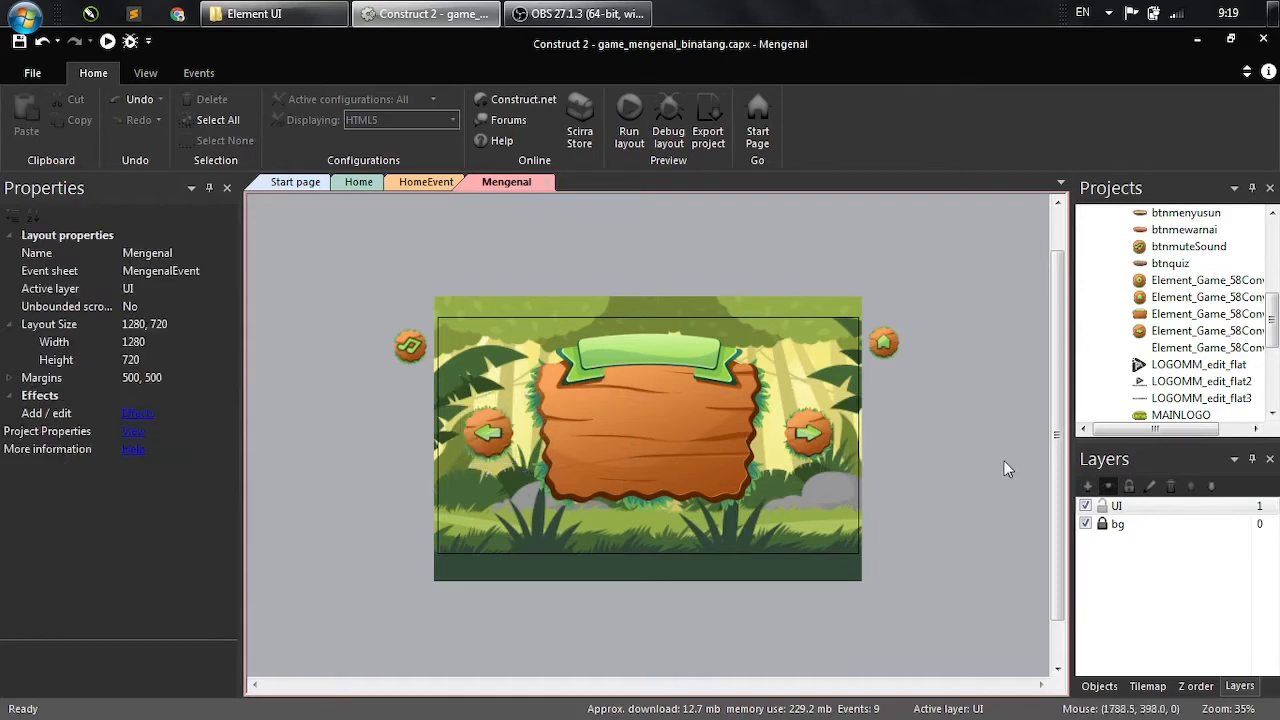
- Compare the play and pause button images with the sound and mute button images in the Element UI folder
mouse_move(1057, 435)
mouse_down()
mouse_move(1057, 462)
mouse_move(1057, 450)
mouse_up()
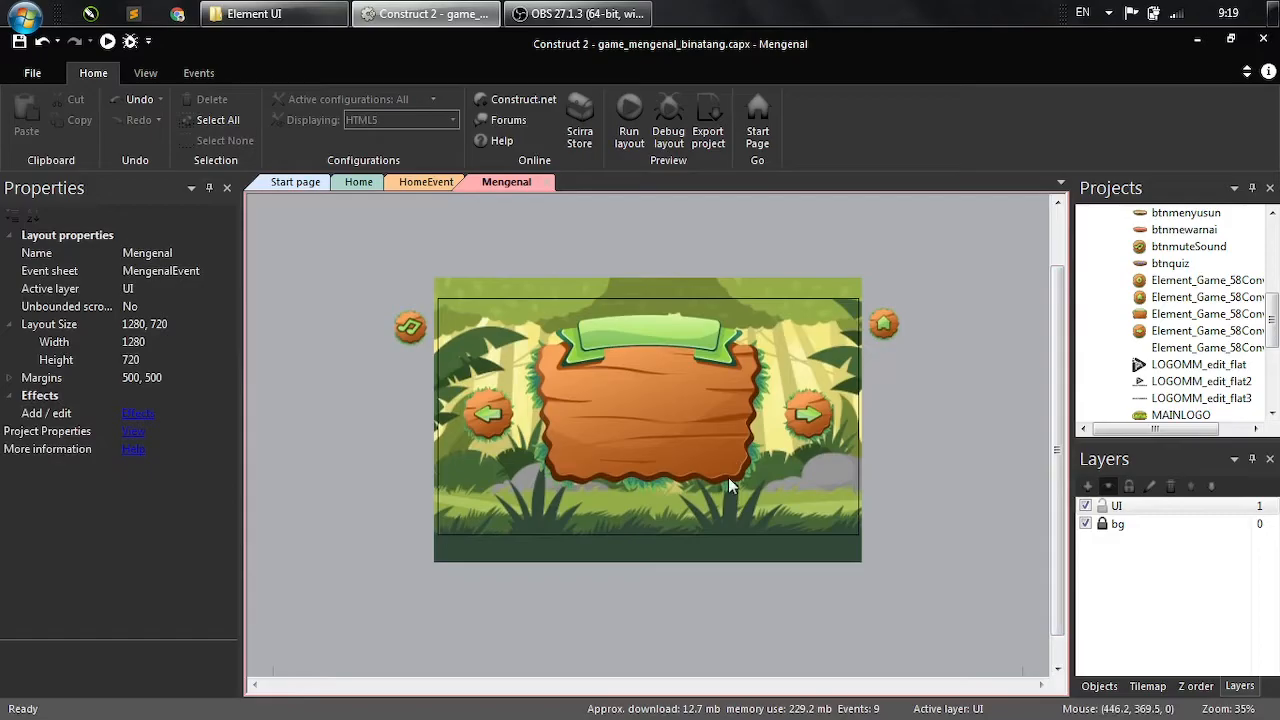
click(272, 14)
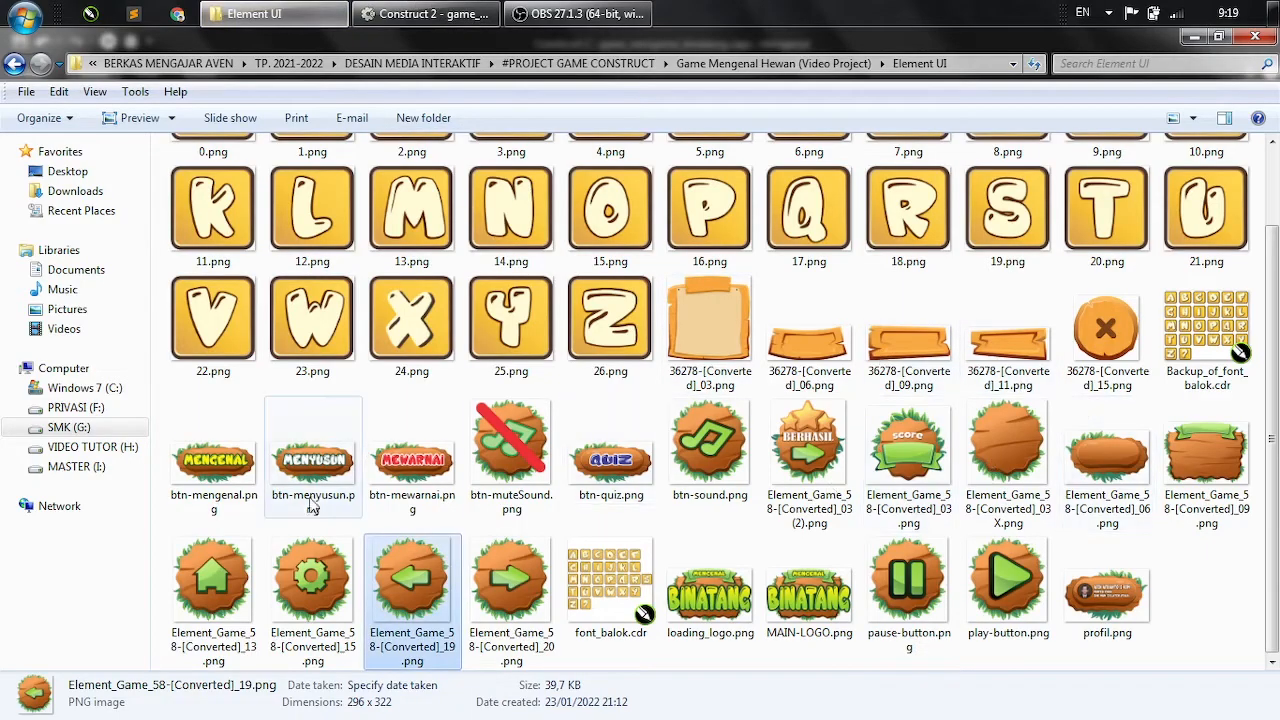
click(988, 580)
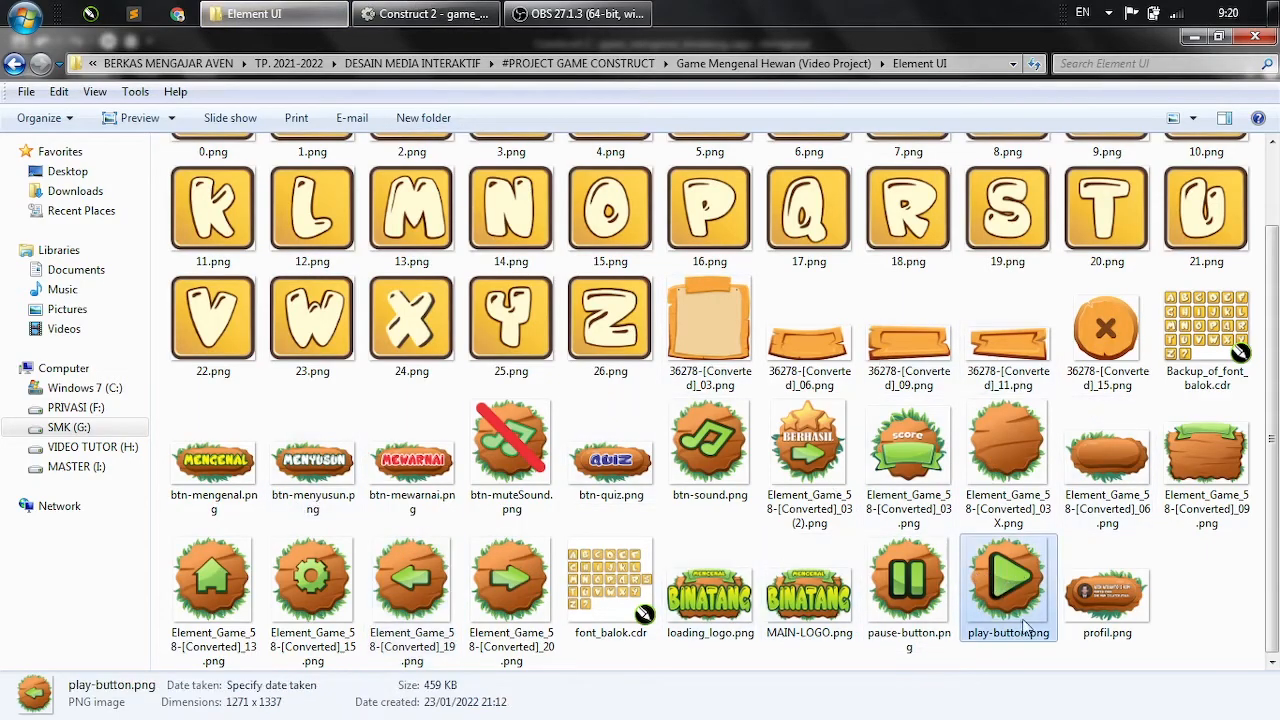
click(915, 595)
click(1003, 592)
click(913, 596)
click(1008, 587)
click(913, 592)
click(1005, 588)
click(912, 594)
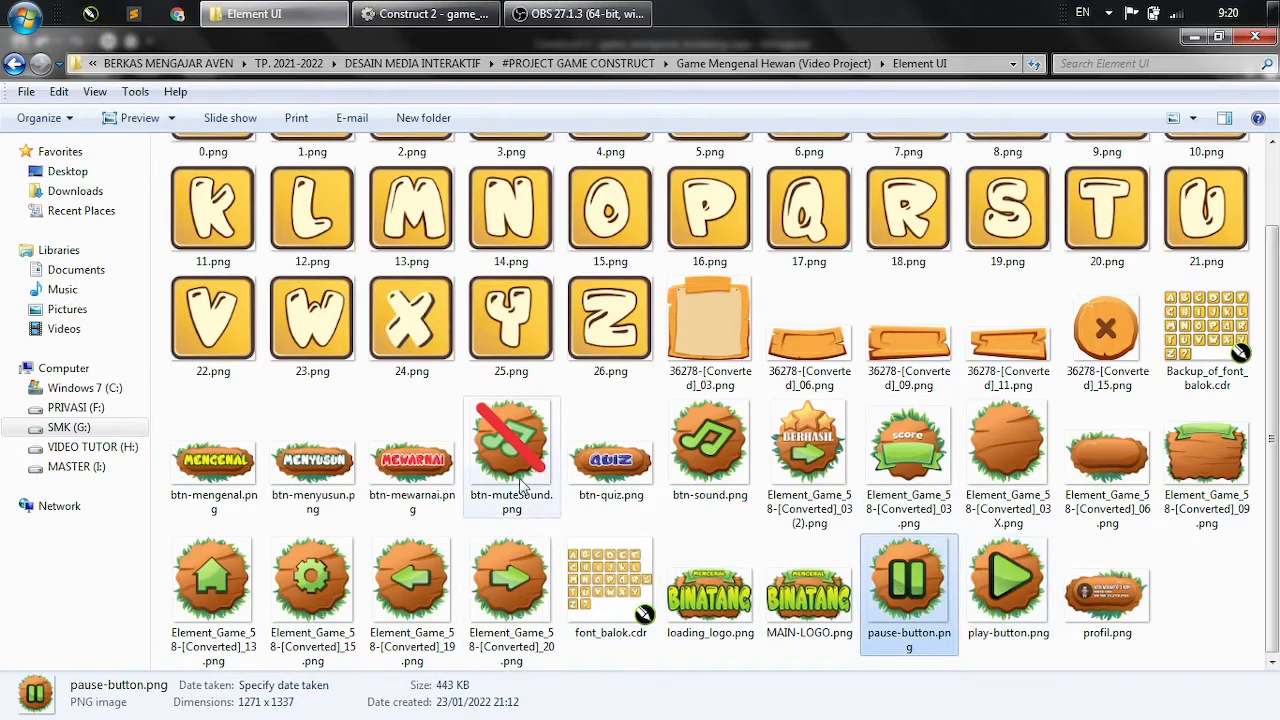
click(548, 462)
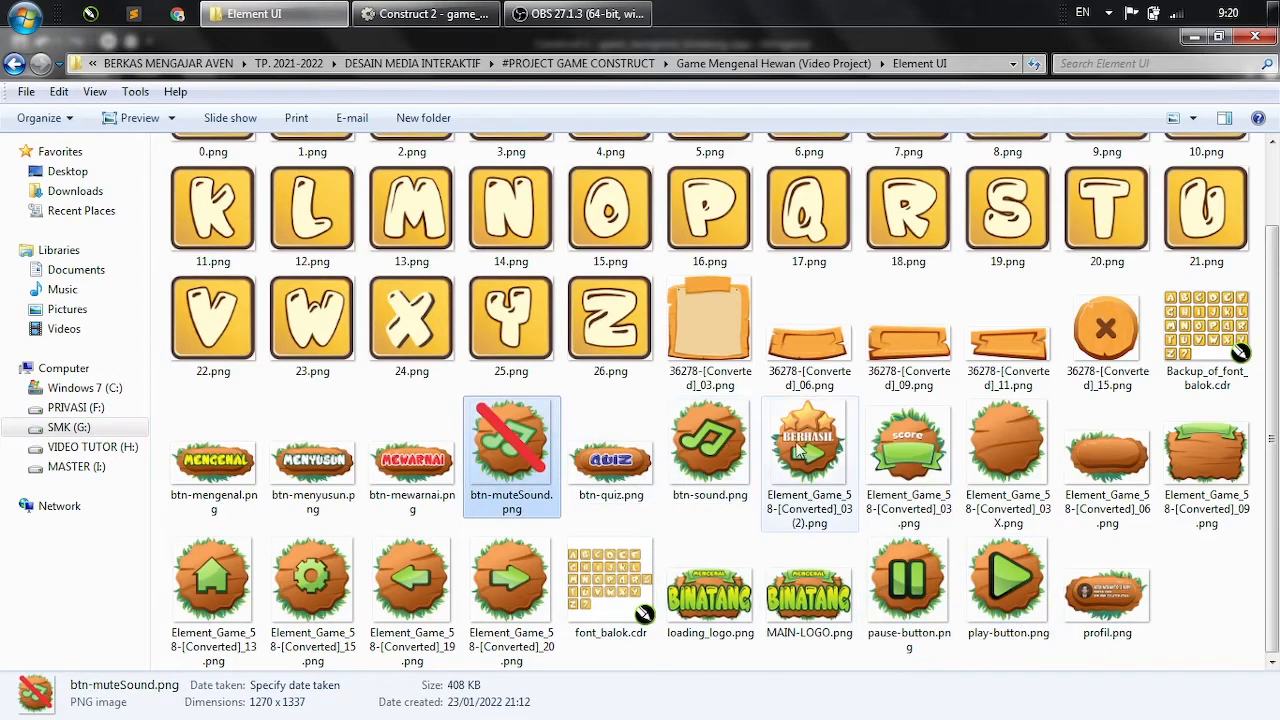
click(733, 474)
click(490, 468)
- Insert pause-button.png and play-button.png together from the Element UI folder as one two-frame sprite in the Mengenal layout
click(915, 605)
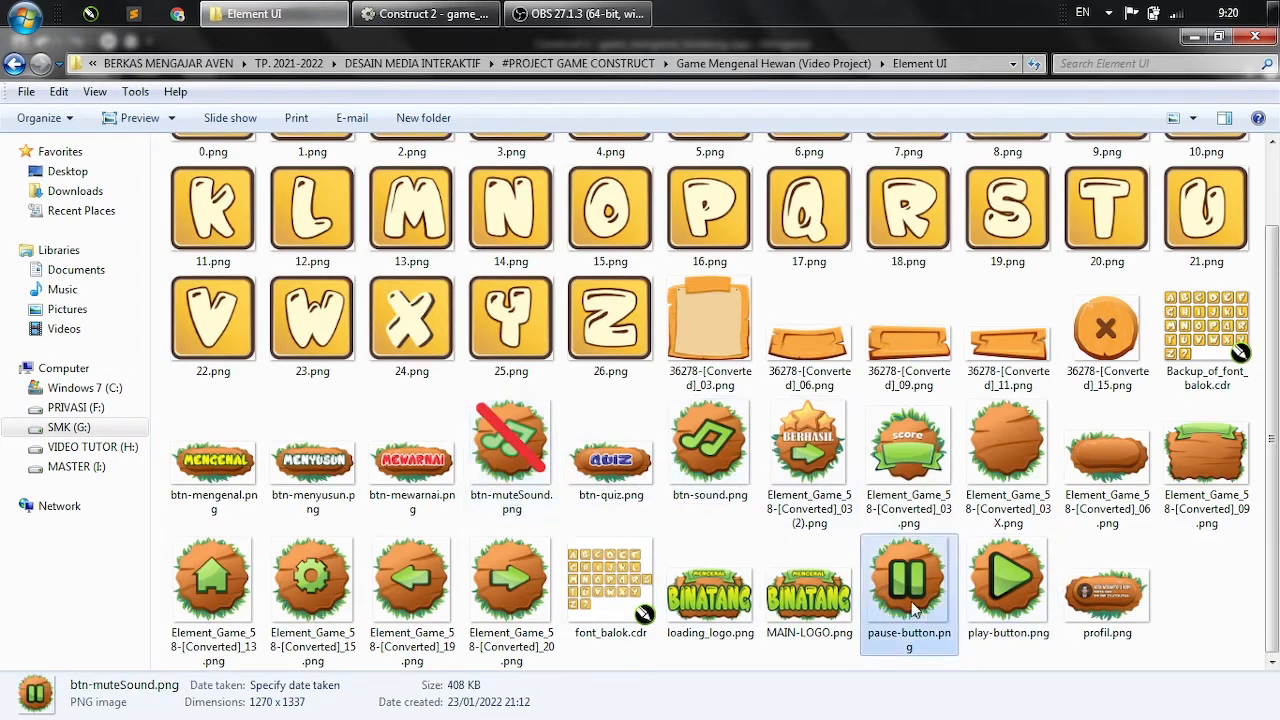
ctrl+click(1005, 592)
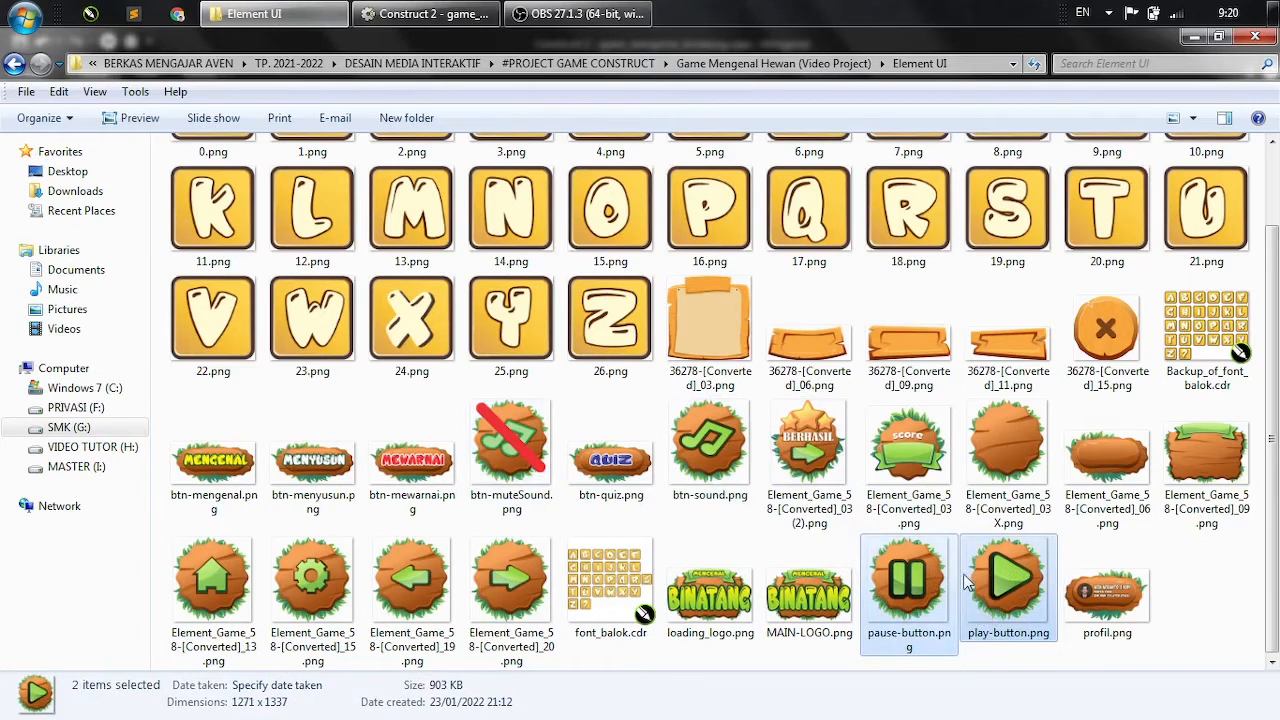
drag(1008, 592, 387, 490)
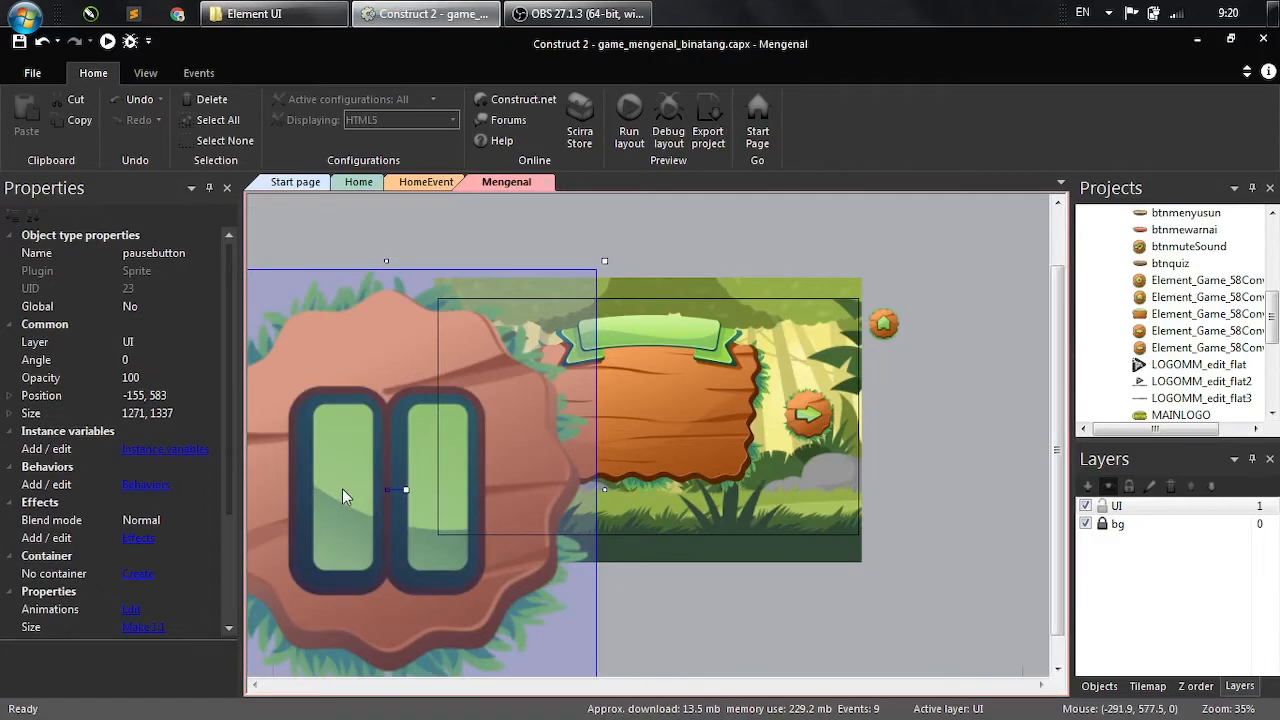
- Reorder the pausebutton sprite's animation so the play image is frame 0 and the pause image is frame 1
double_click(342, 488)
click(487, 520)
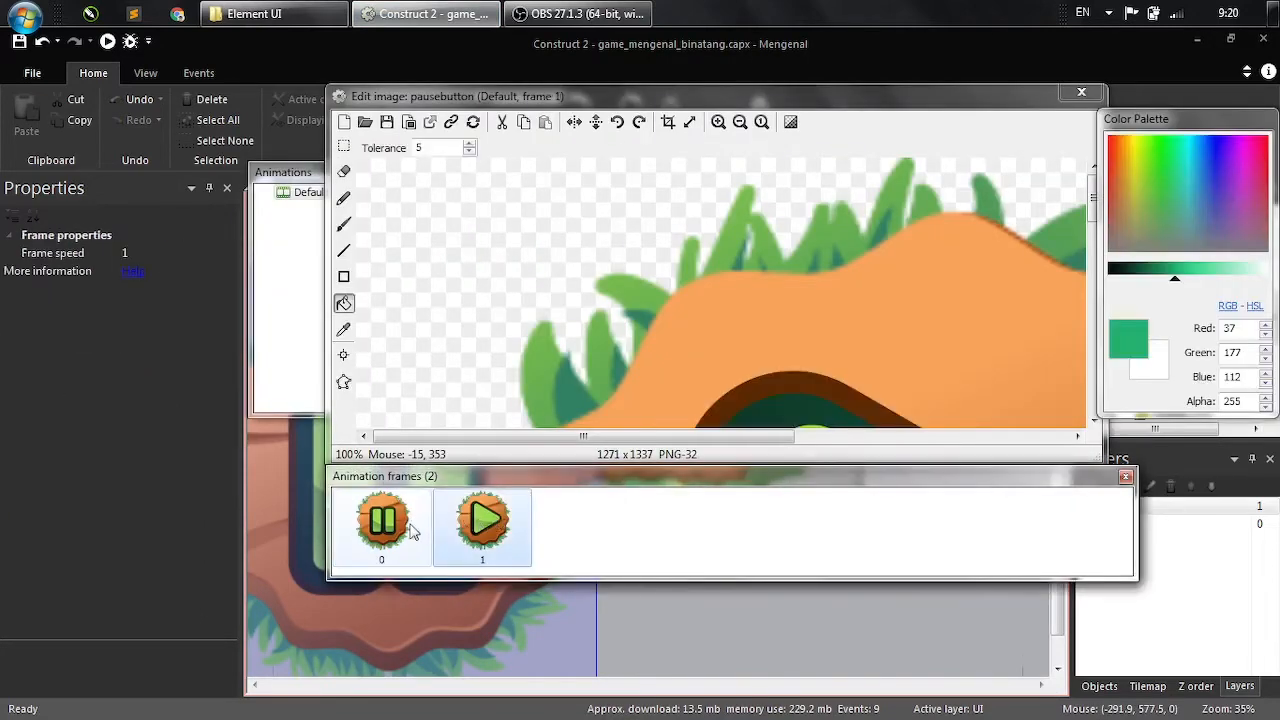
click(400, 530)
click(488, 524)
click(397, 522)
click(480, 528)
click(381, 535)
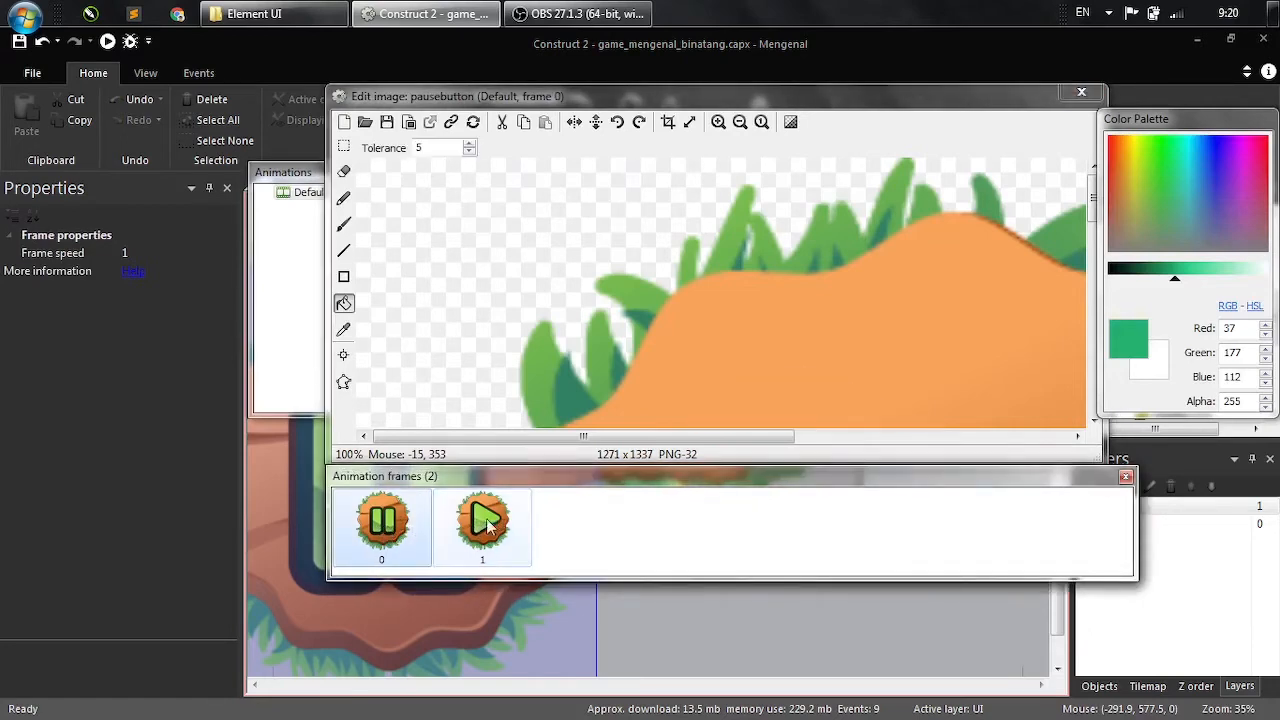
drag(455, 528, 347, 510)
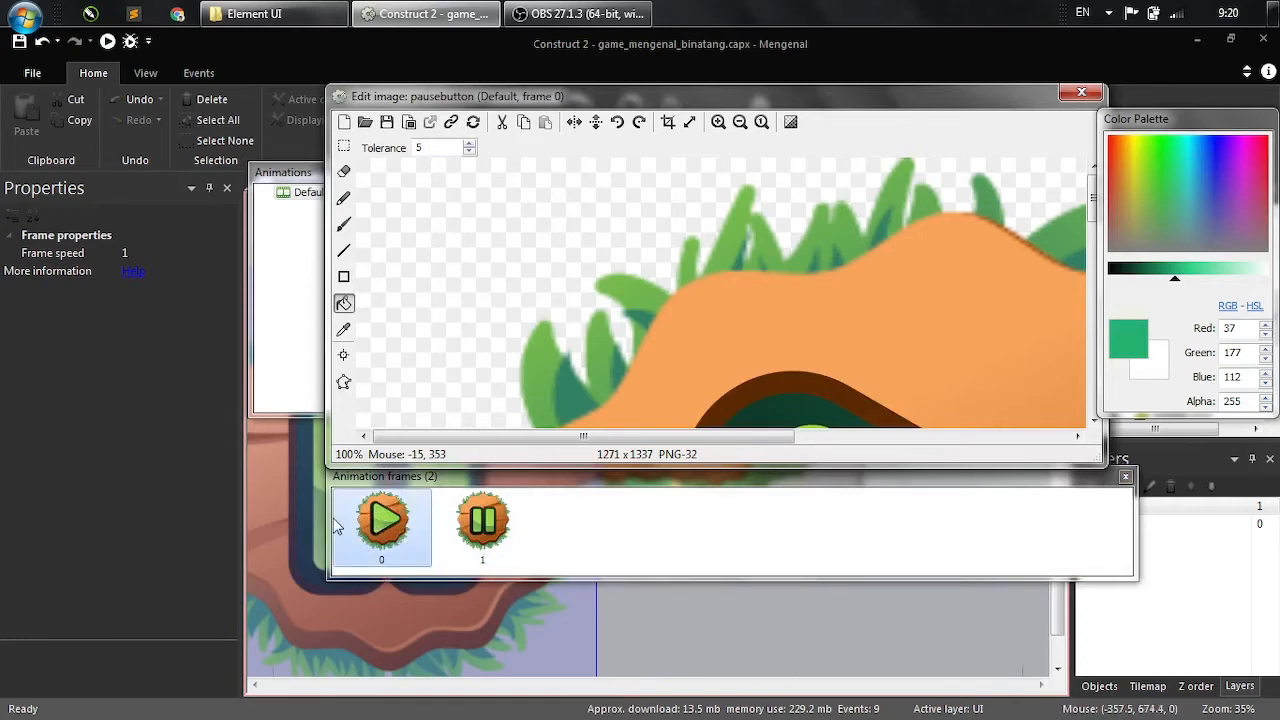
click(1081, 92)
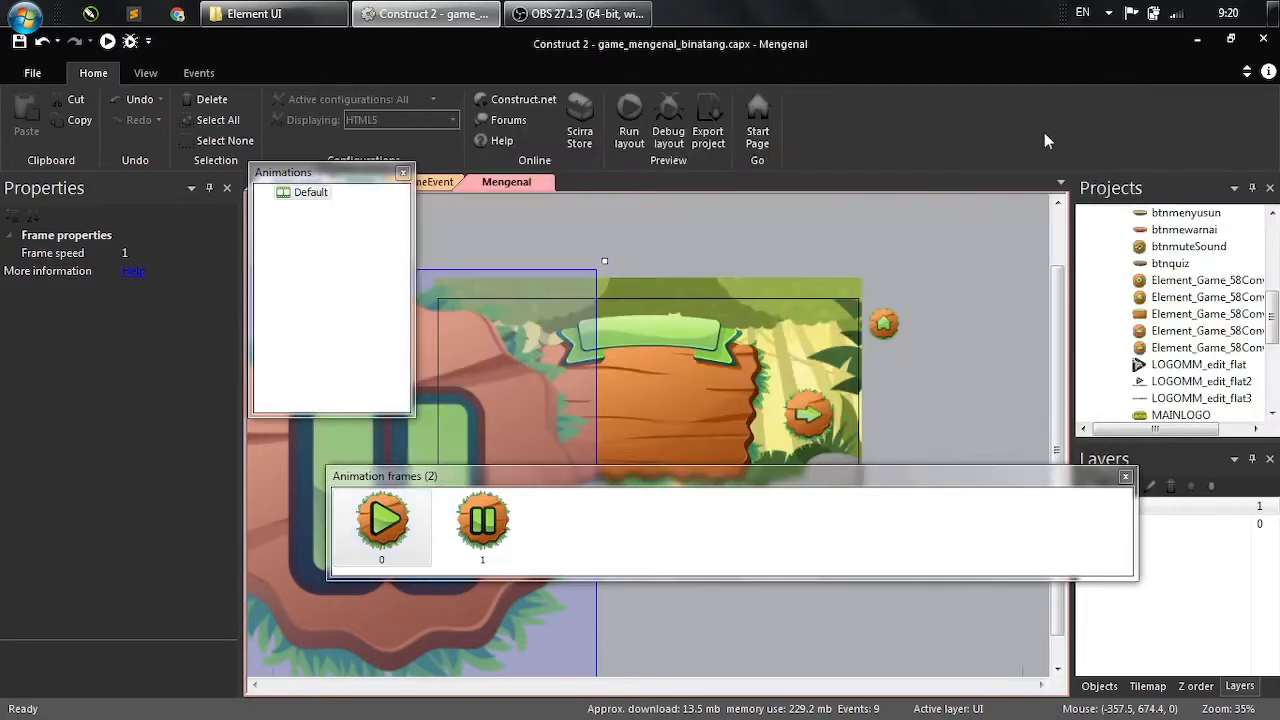
- Scale the play/pause sprite to about 165 × 173 below the wooden board and centre it horizontally in the layout
drag(605, 260, 438, 453)
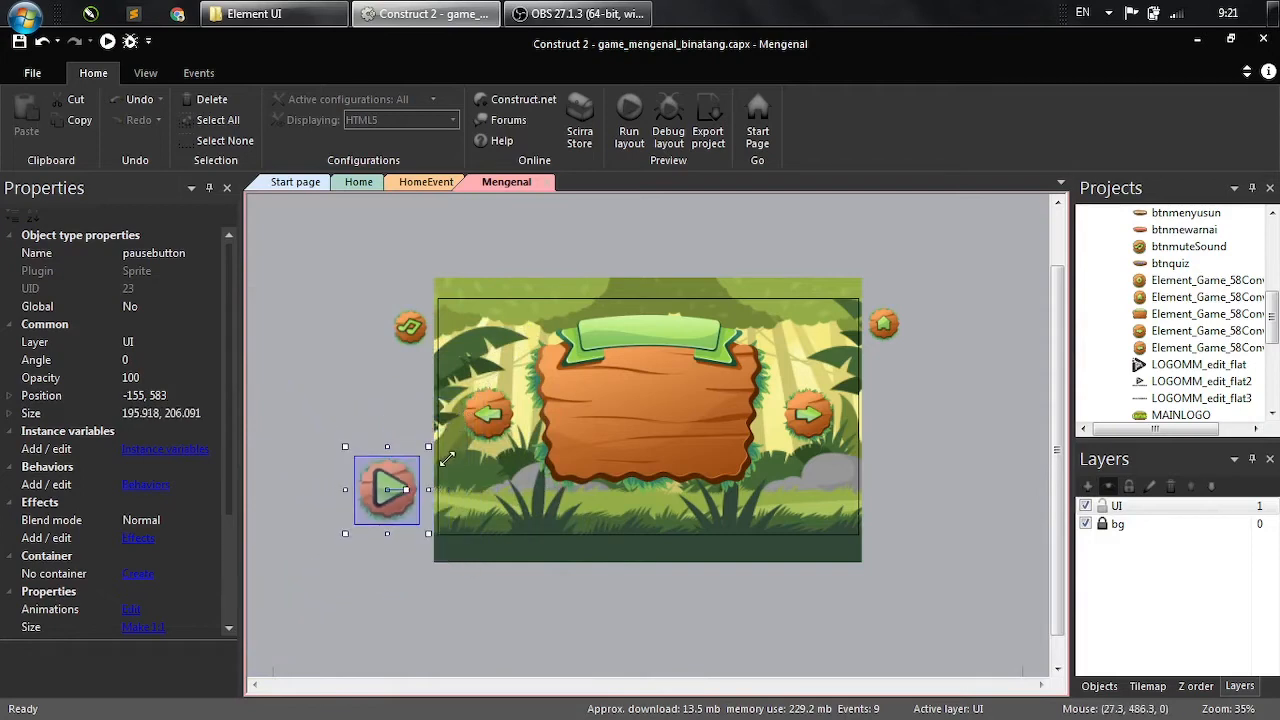
drag(386, 510, 664, 526)
right_click(664, 526)
mouse_move(752, 352)
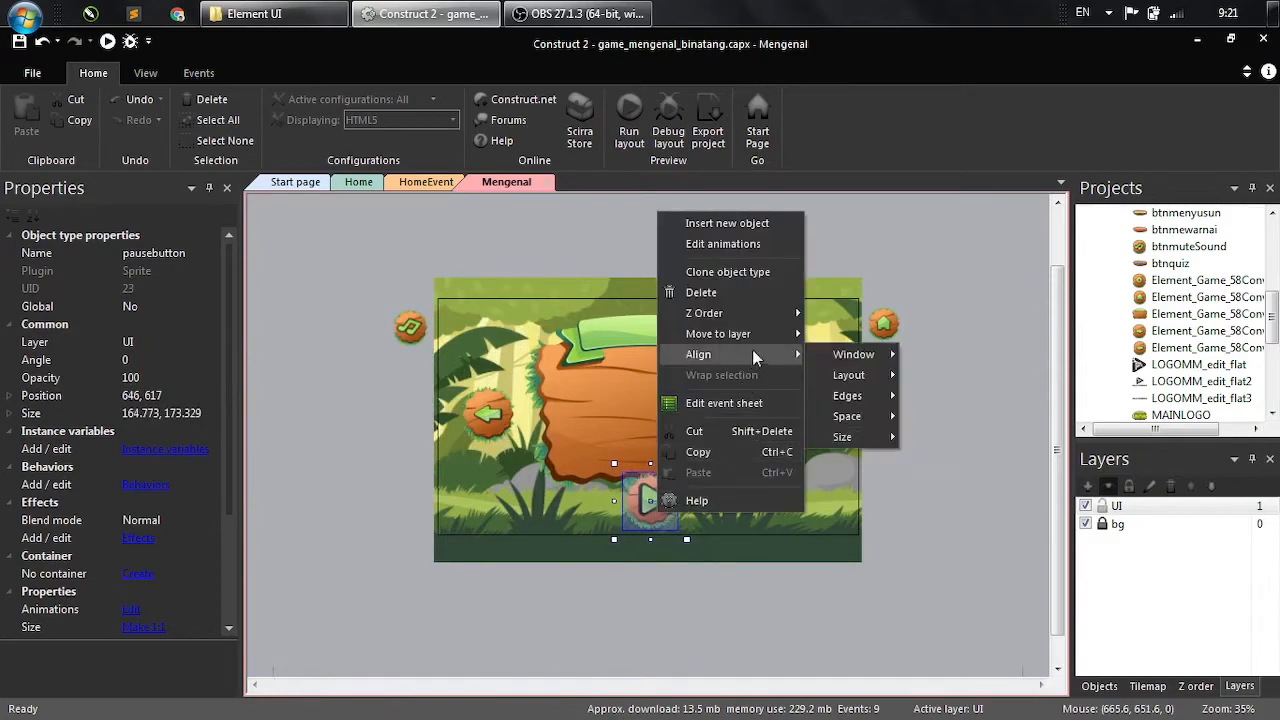
mouse_move(890, 377)
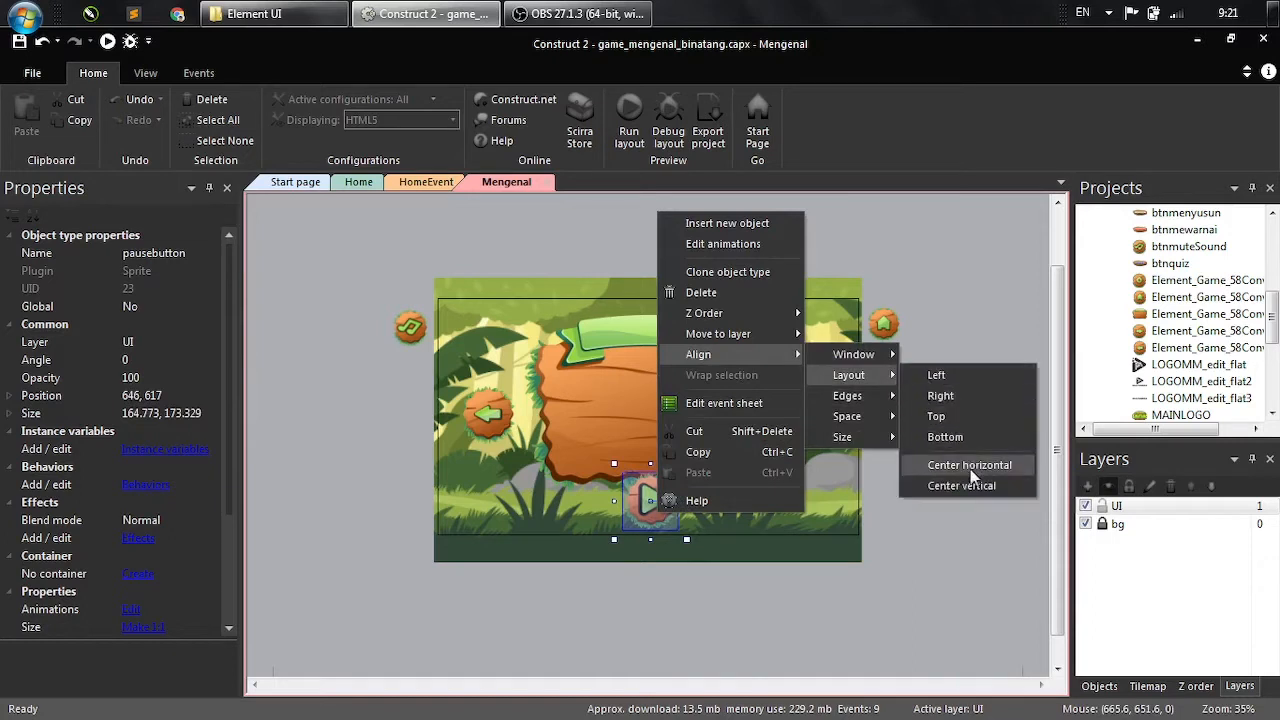
click(969, 465)
click(876, 434)
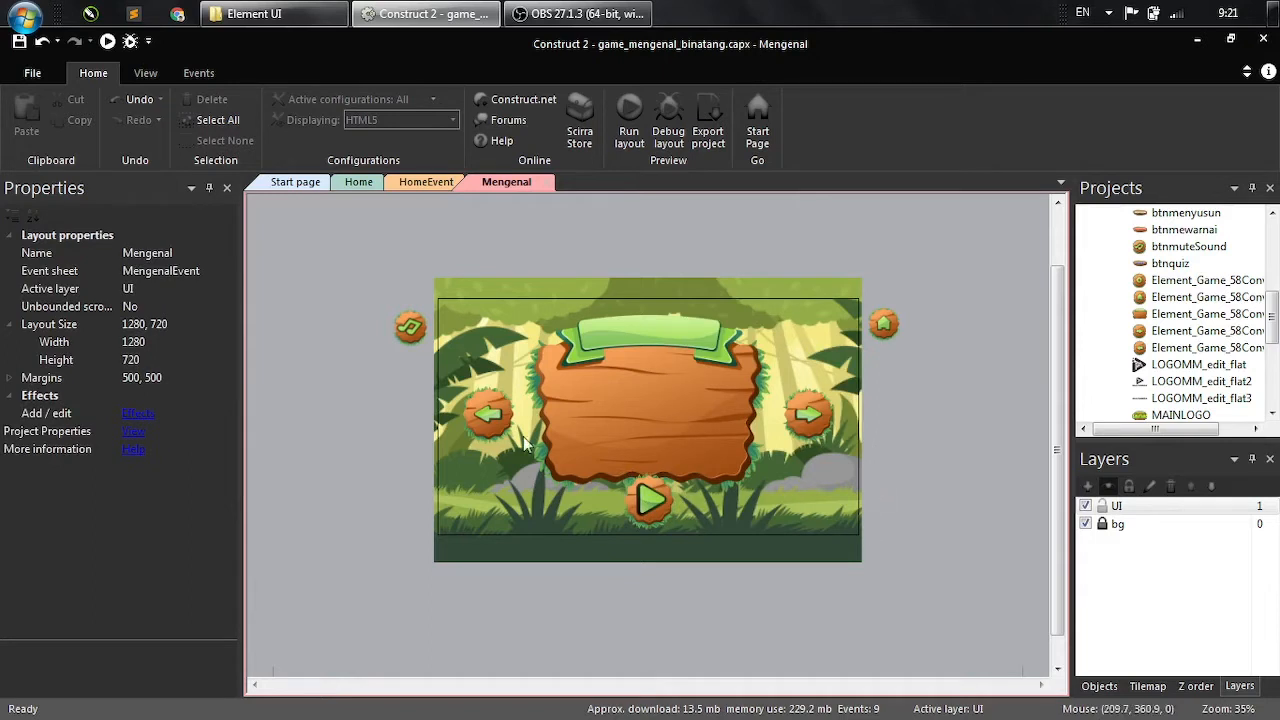
- Open the Gambar Hewan image folder inside Game Mengenal Hewan (Video Project) in the file explorer
click(255, 13)
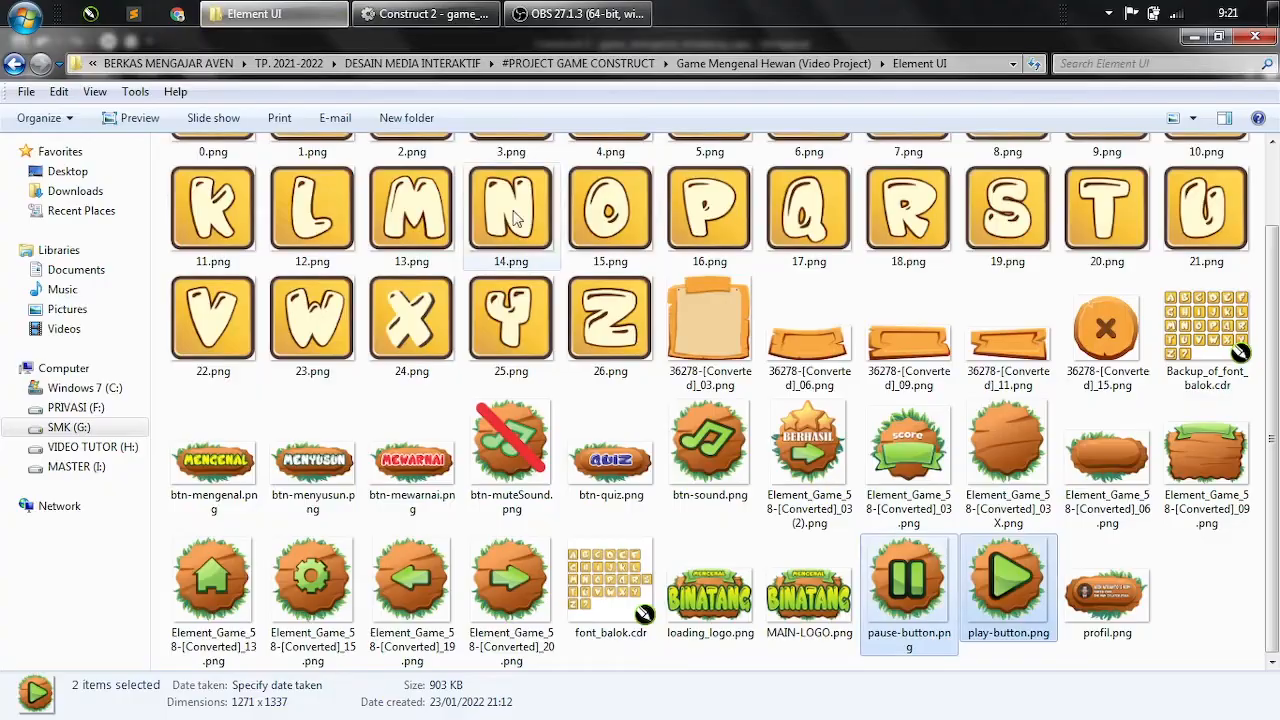
click(637, 384)
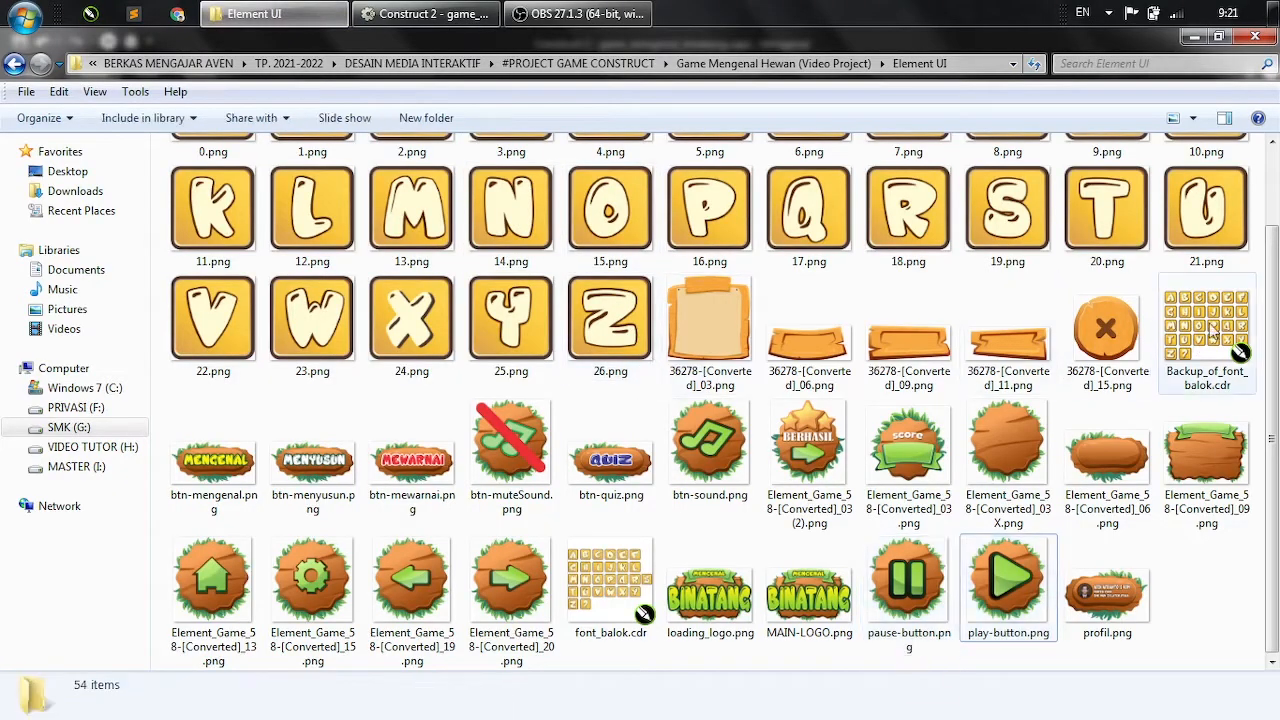
mouse_move(1276, 257)
mouse_down()
mouse_move(1278, 188)
mouse_move(1277, 243)
mouse_up()
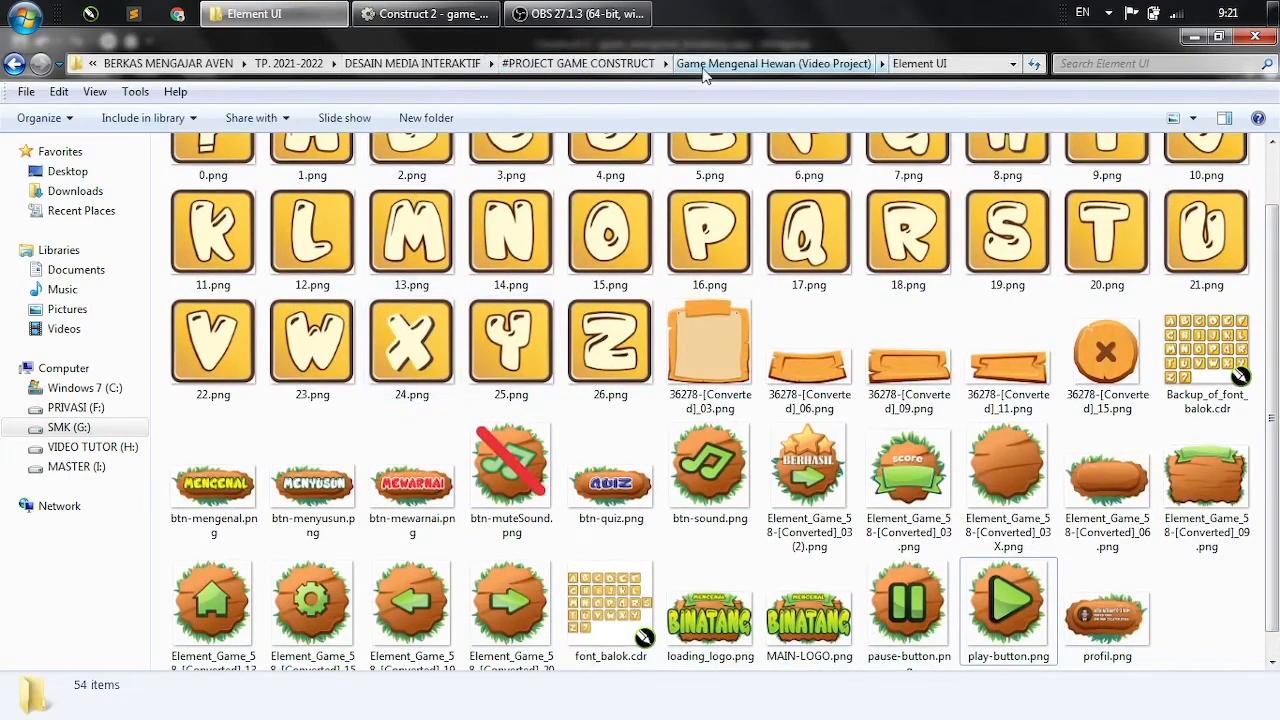
click(800, 63)
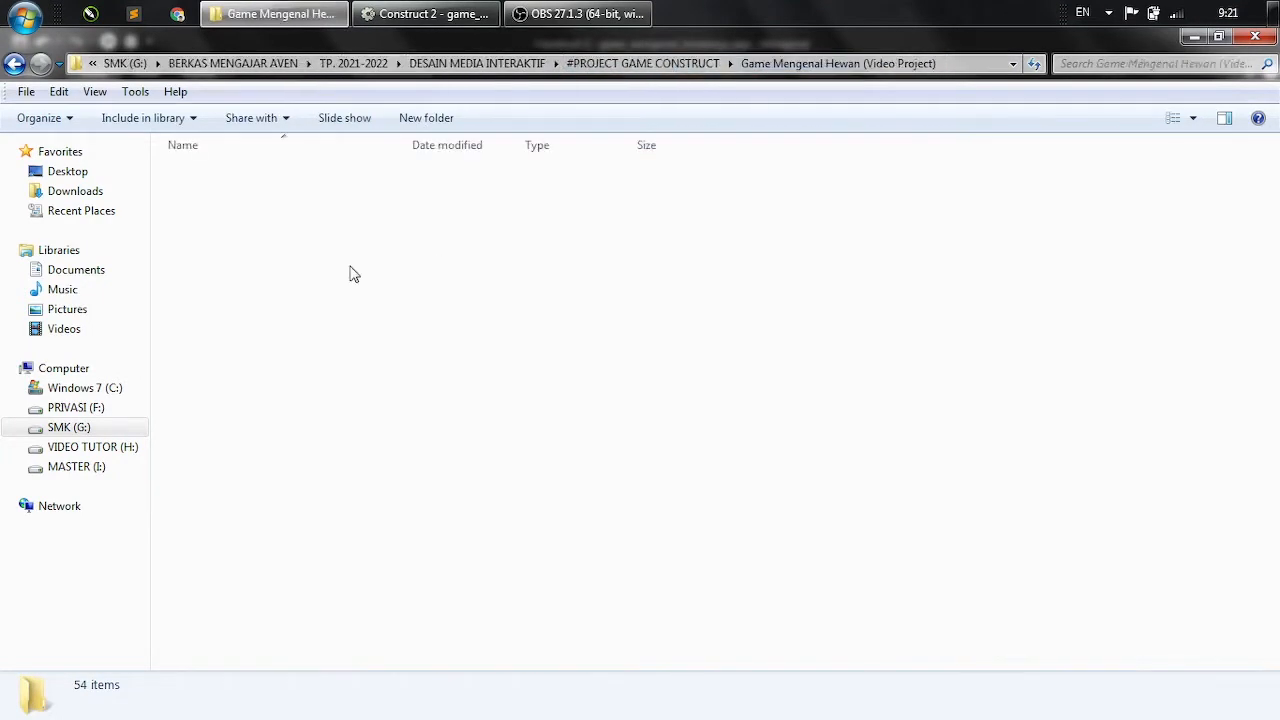
double_click(240, 233)
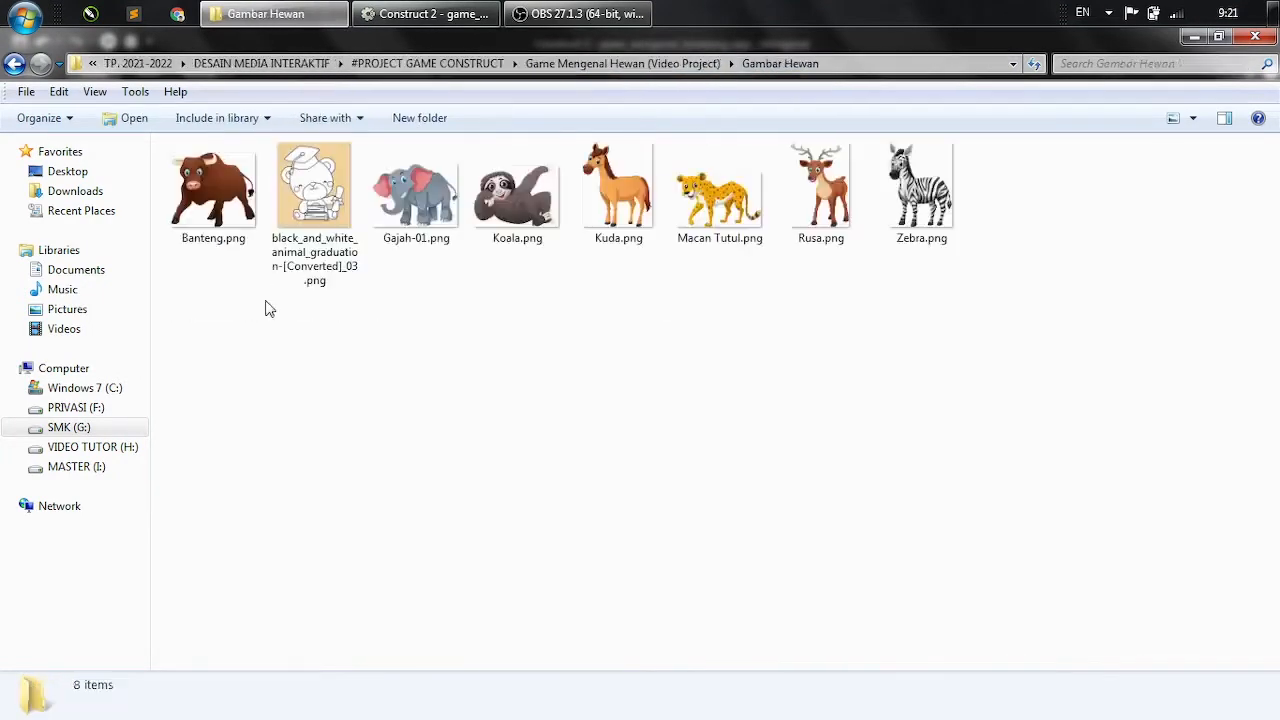
- Insert the seven coloured animal images, from Banteng.png to Zebra.png without the black-and-white graduation bear, together as one sprite in the Mengenal layout
click(250, 240)
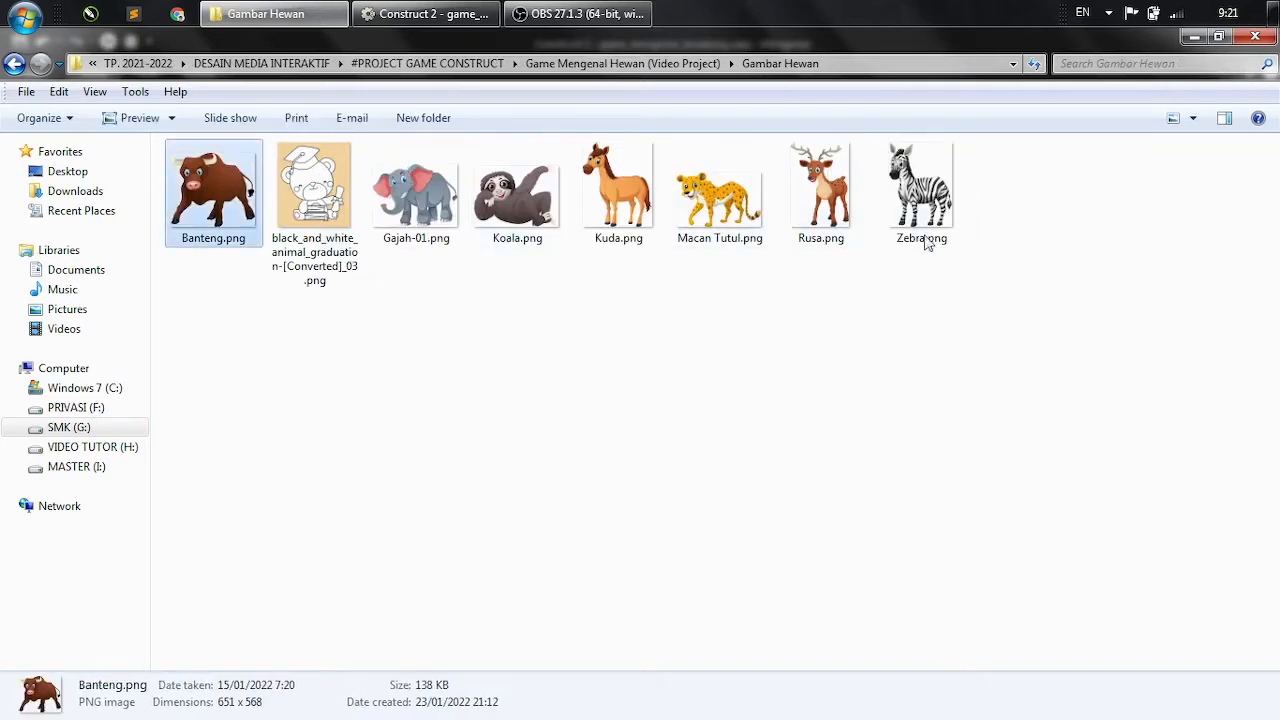
drag(405, 322, 978, 155)
ctrl+click(325, 210)
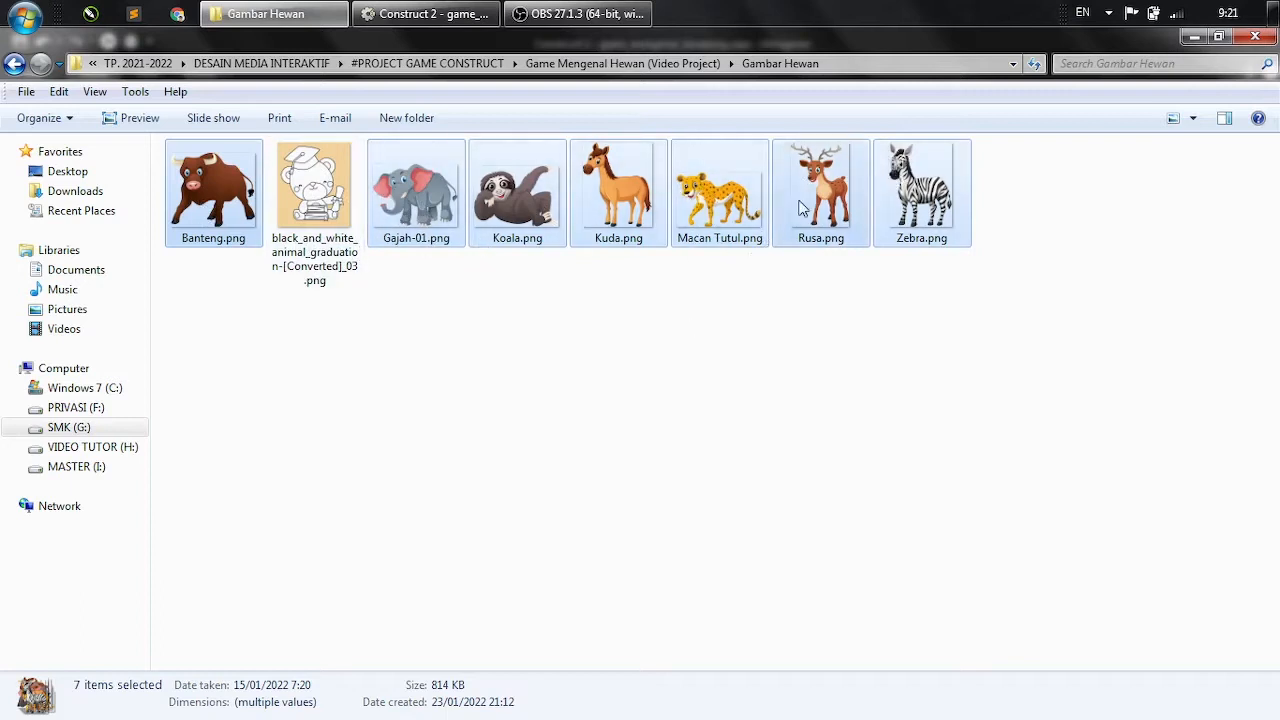
drag(418, 203, 435, 28)
drag(433, 82, 362, 378)
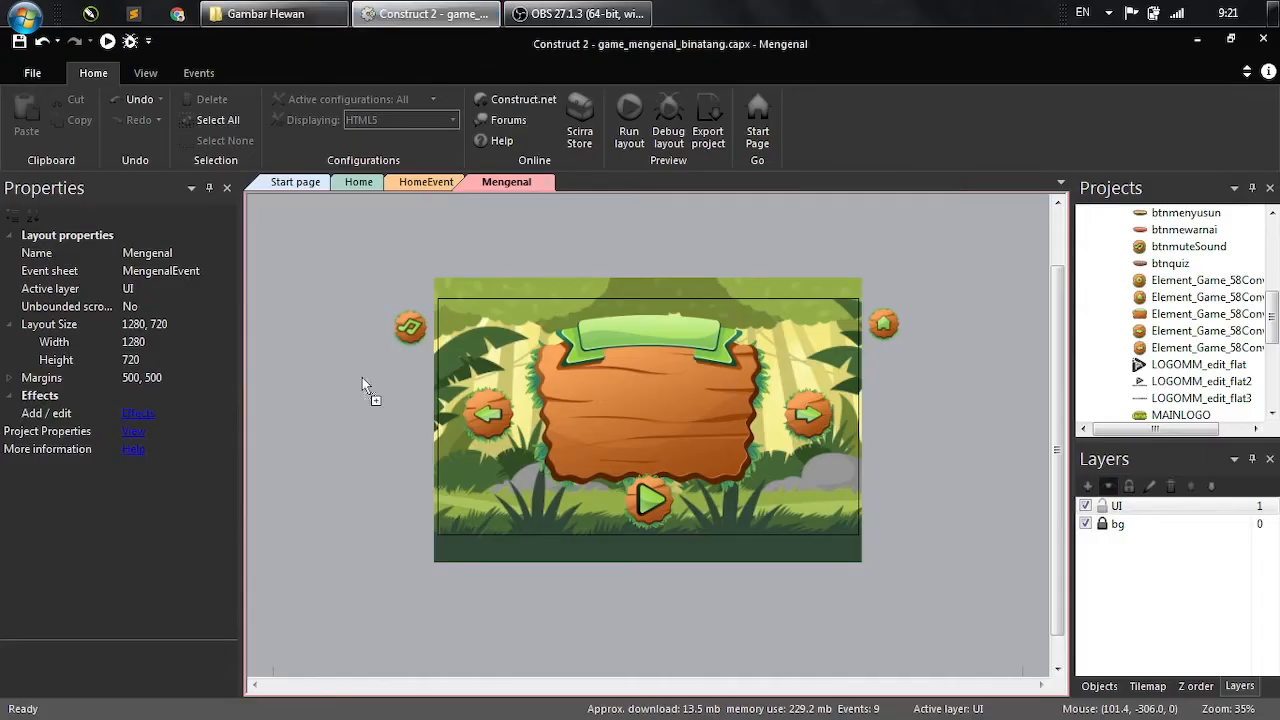
- Scale the Banteng animal sprite to about 348 × 304 and place it on the wooden board at about 660, 352
drag(356, 432, 607, 389)
drag(745, 500, 682, 471)
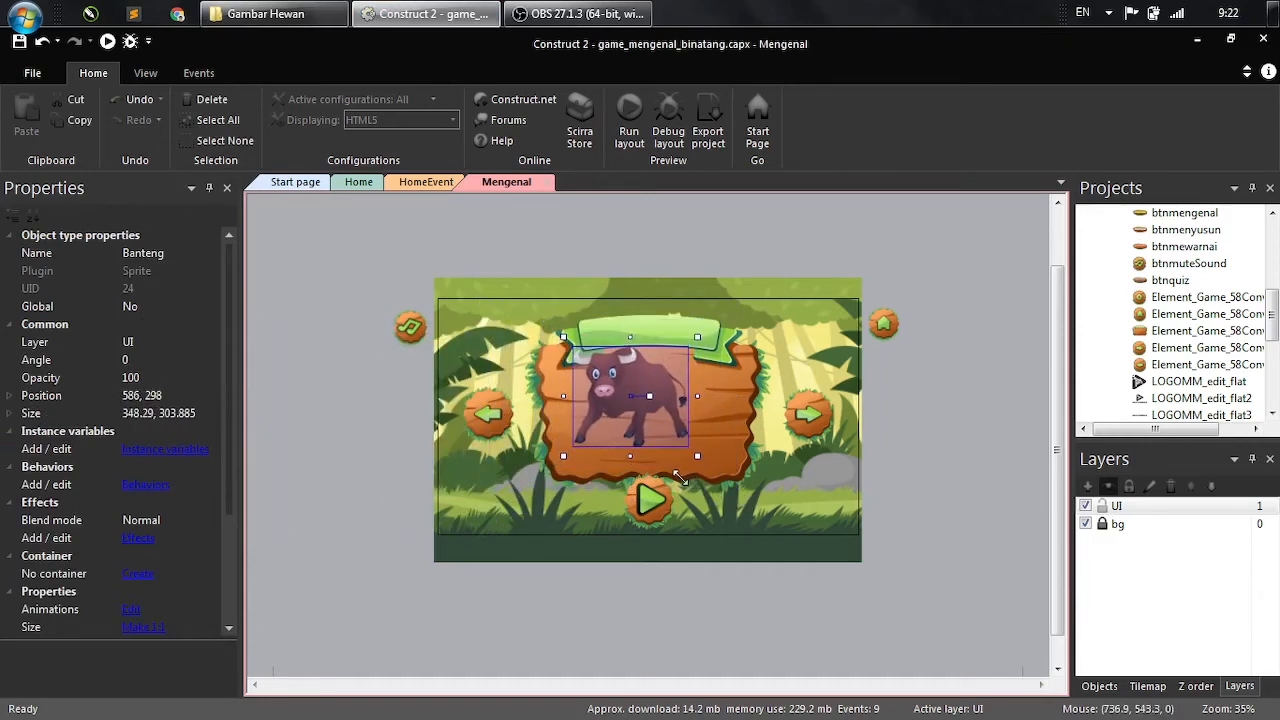
drag(627, 390, 643, 405)
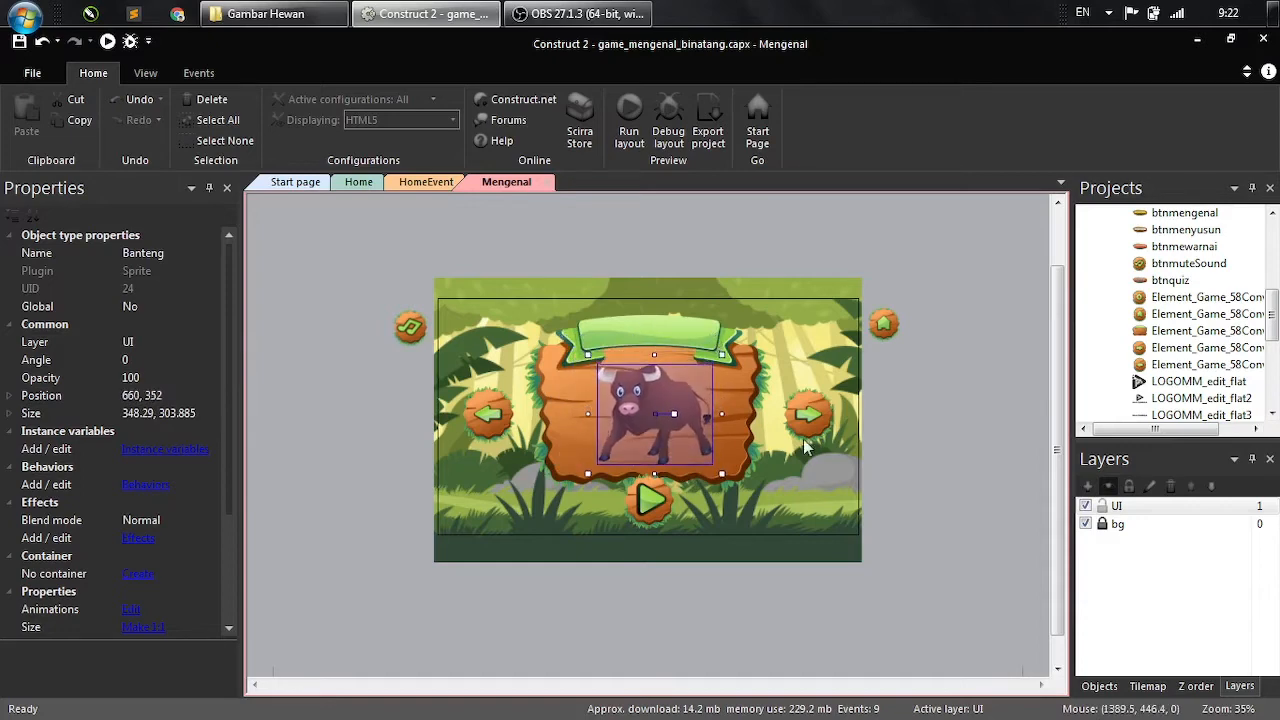
click(933, 407)
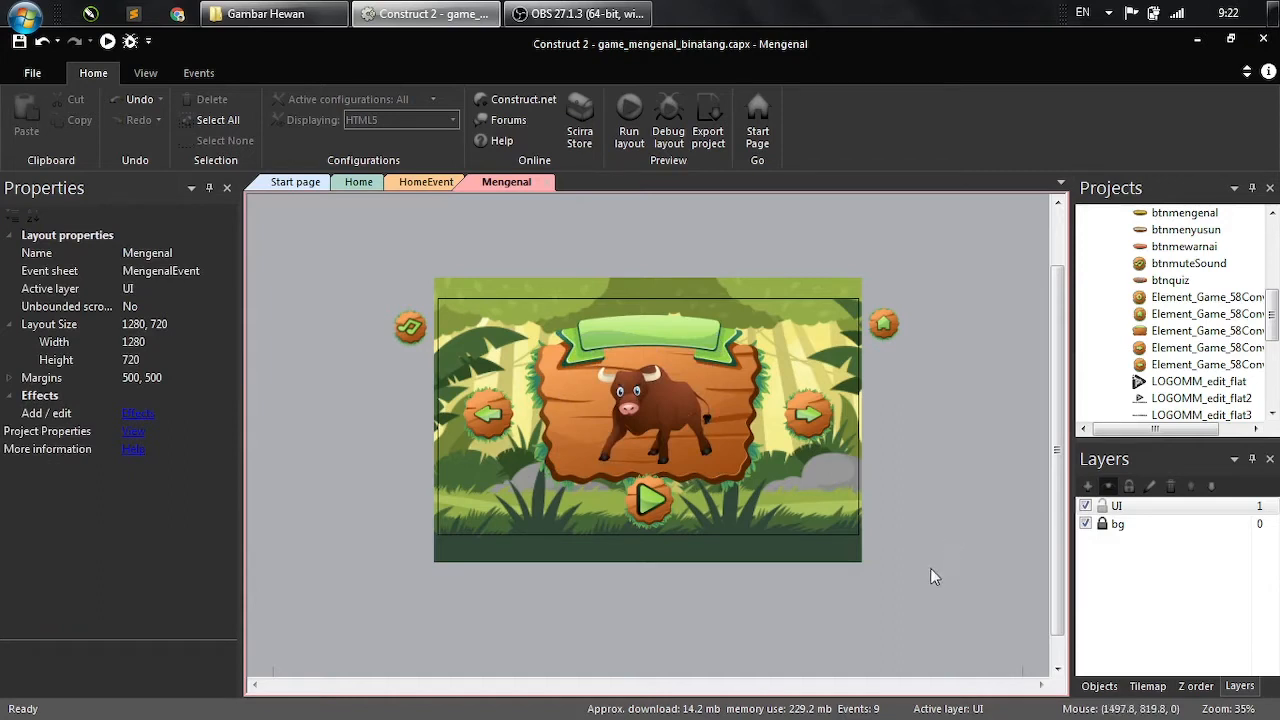
click(654, 428)
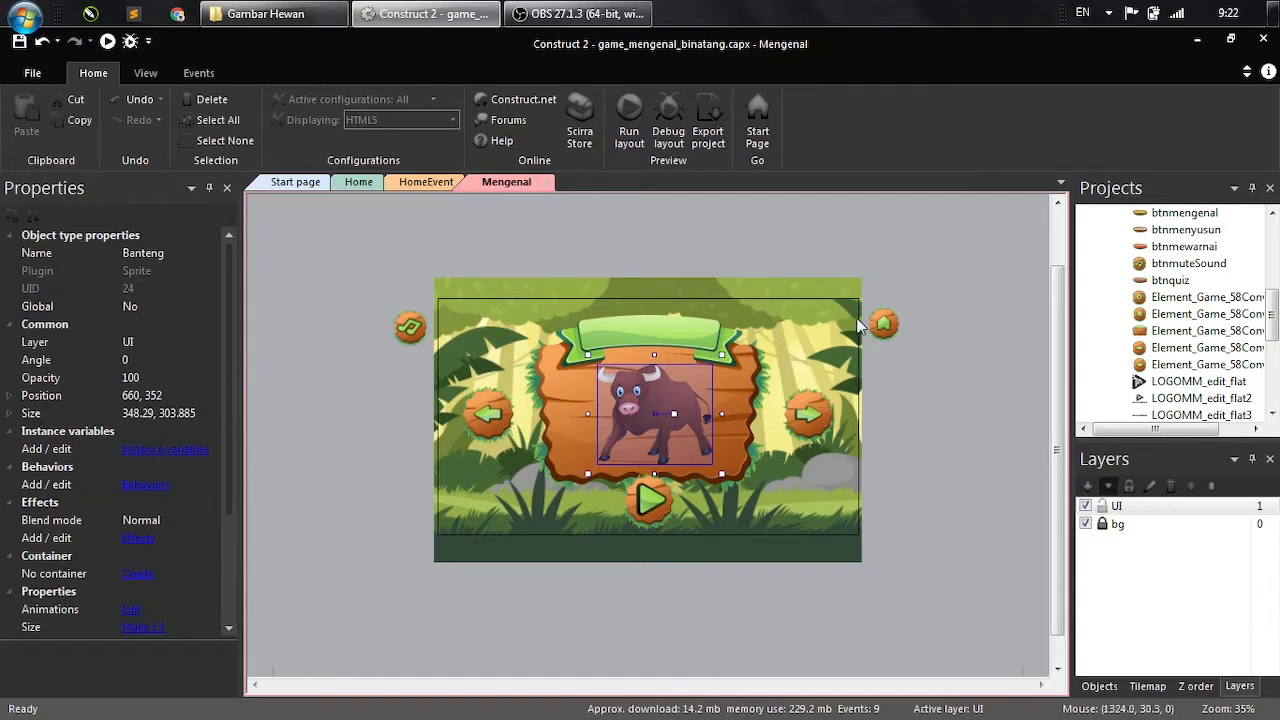
scroll(1215, 270, up, 10)
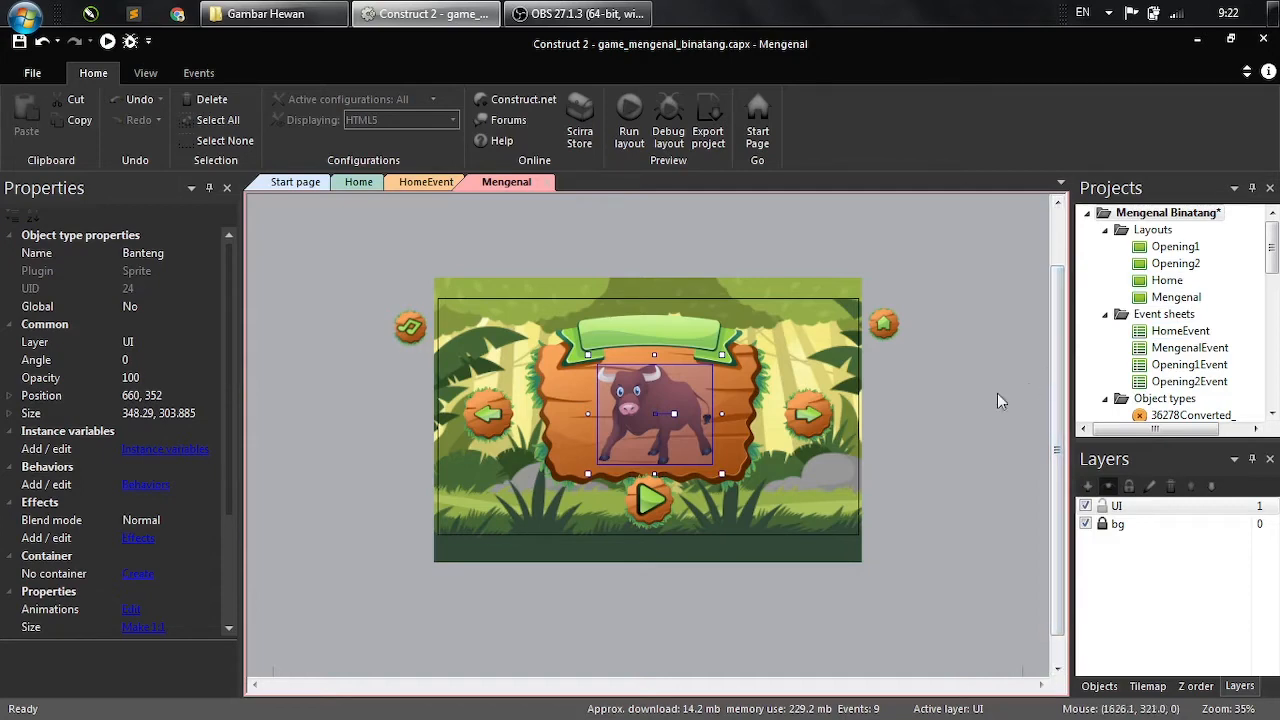
scroll(998, 390, up, 1)
click(1006, 353)
click(689, 395)
scroll(1041, 362, down, 1)
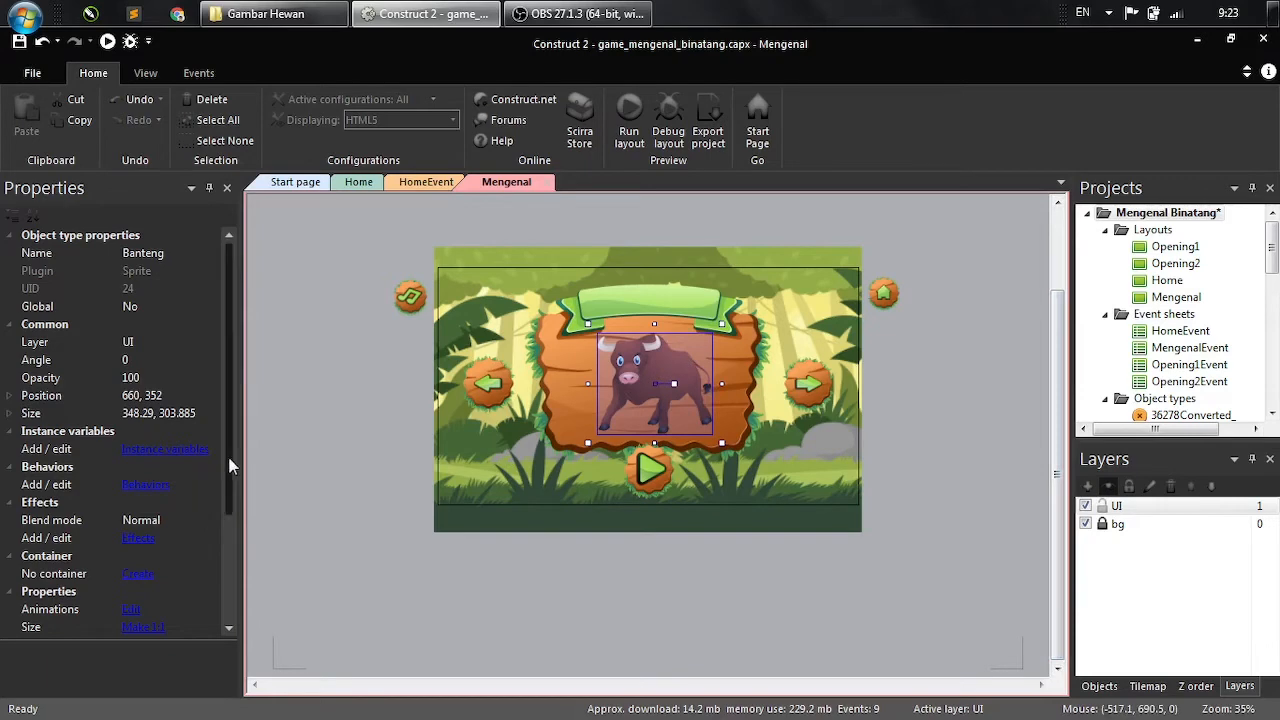
- Preview the Default animation of the Banteng animal sprite
scroll(223, 587, down, 3)
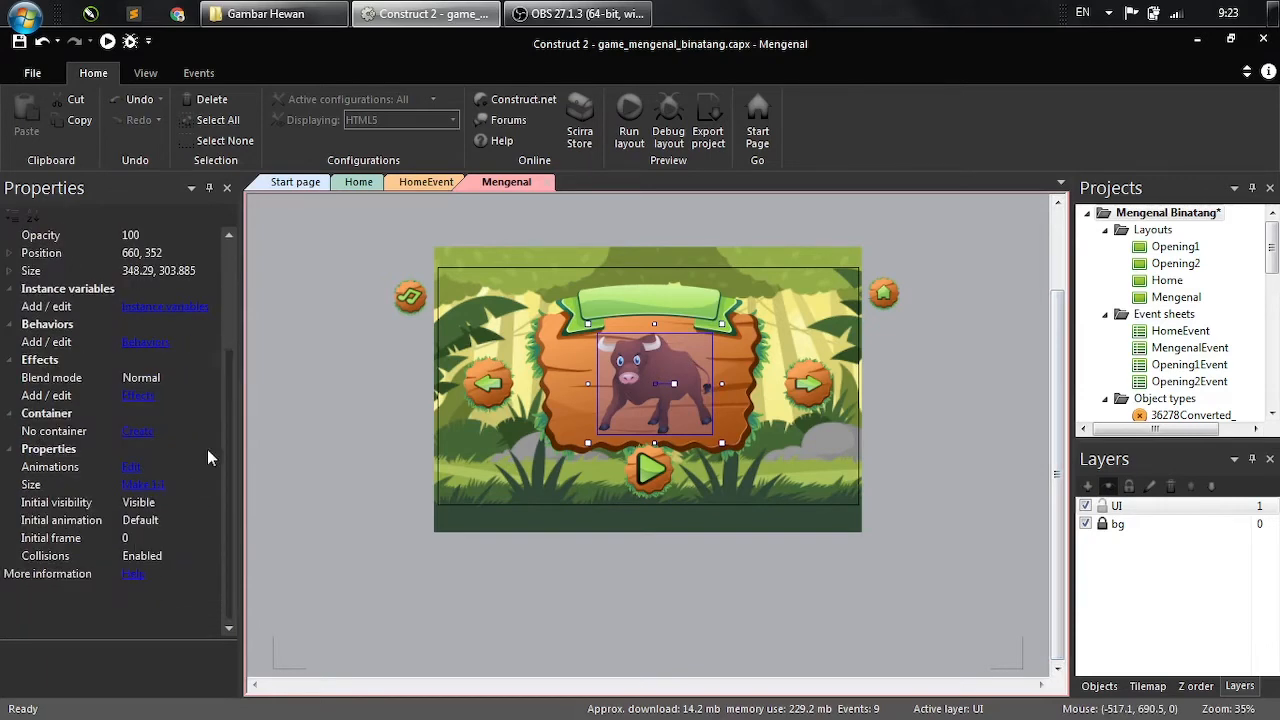
scroll(229, 350, up, 2)
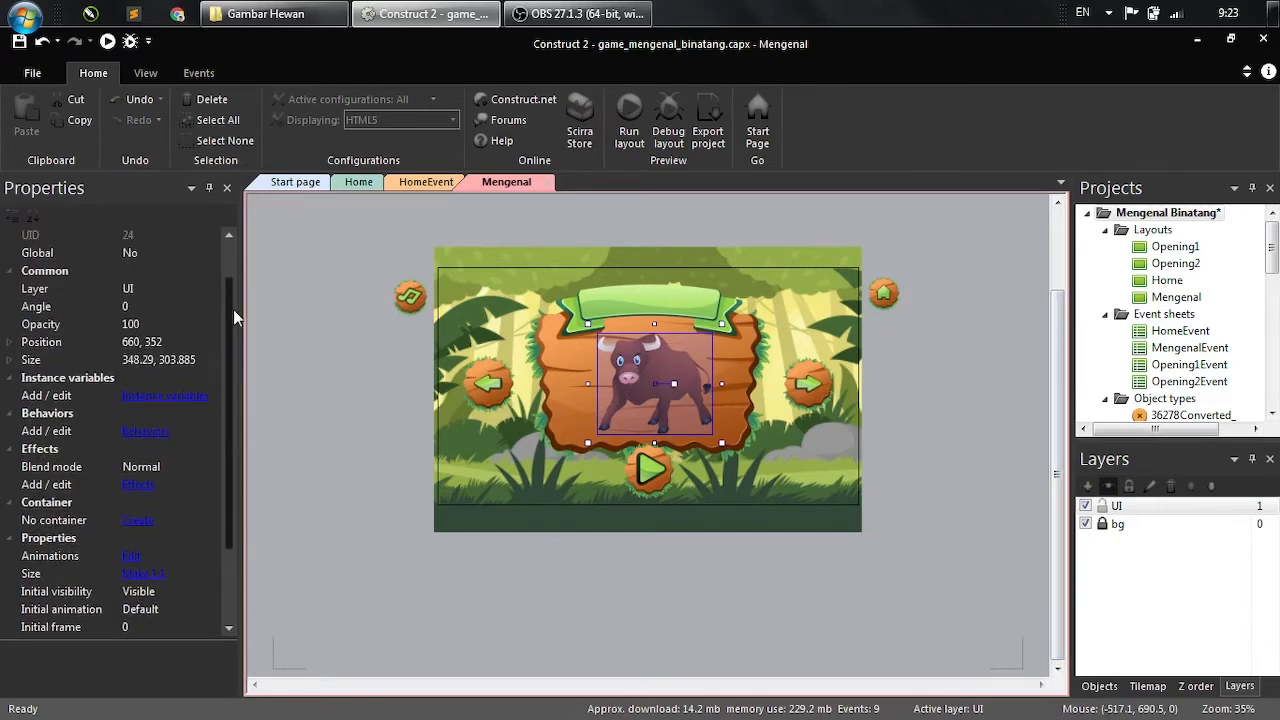
double_click(644, 376)
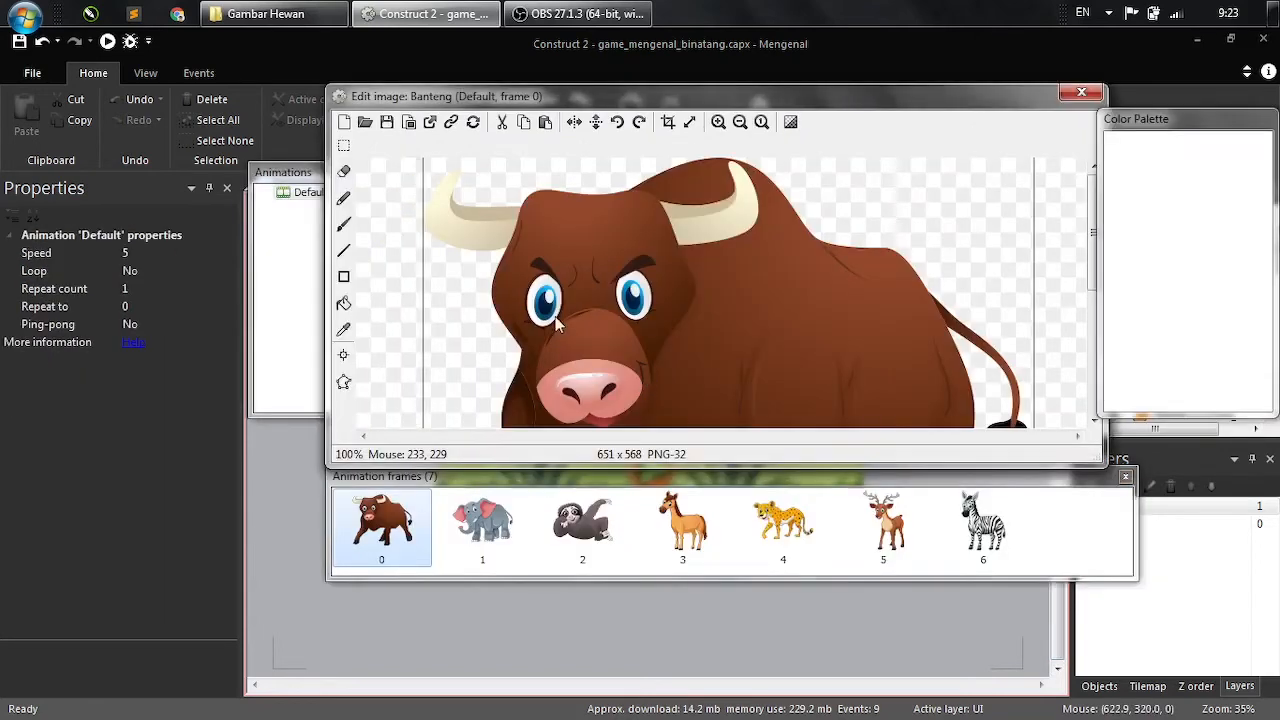
click(300, 193)
right_click(300, 193)
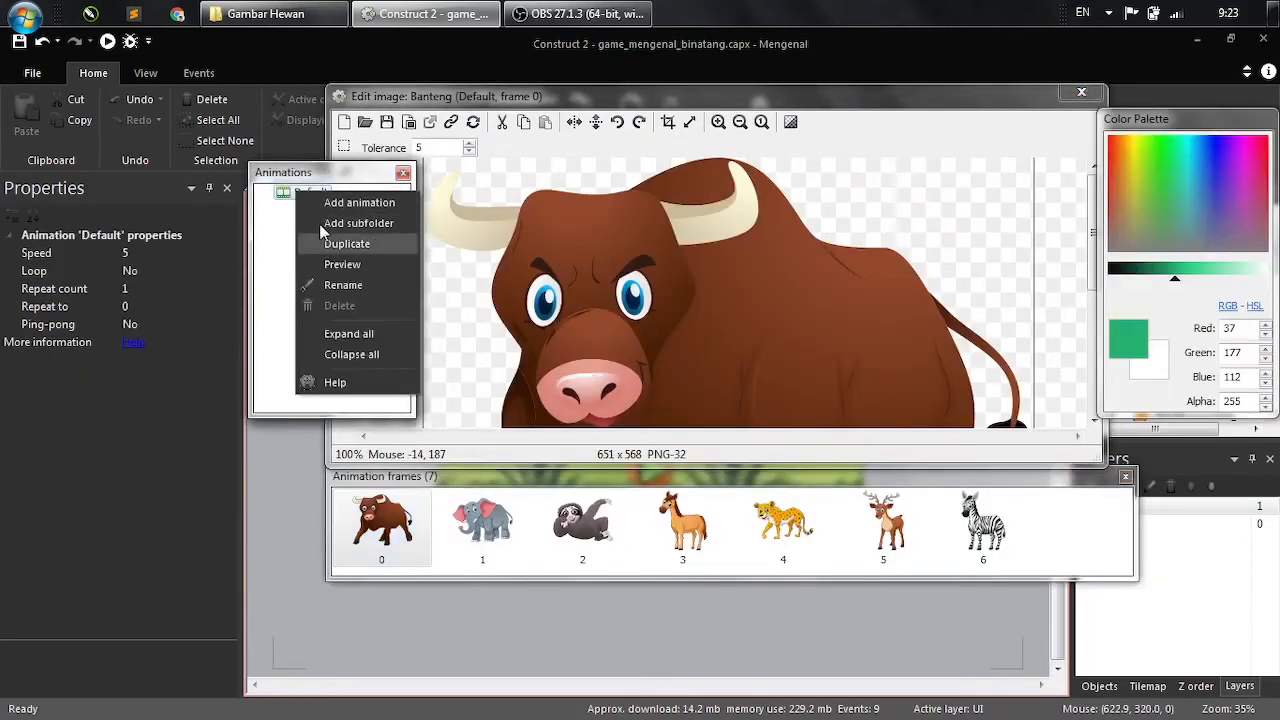
click(343, 268)
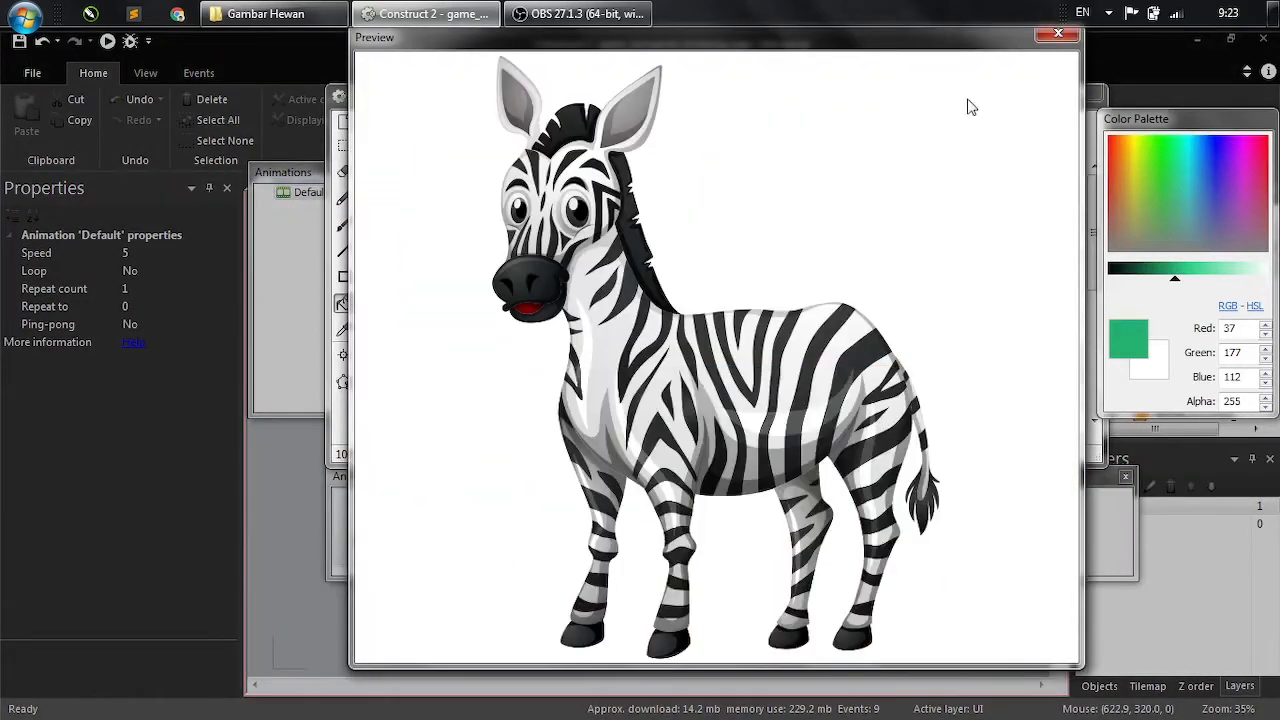
click(1058, 33)
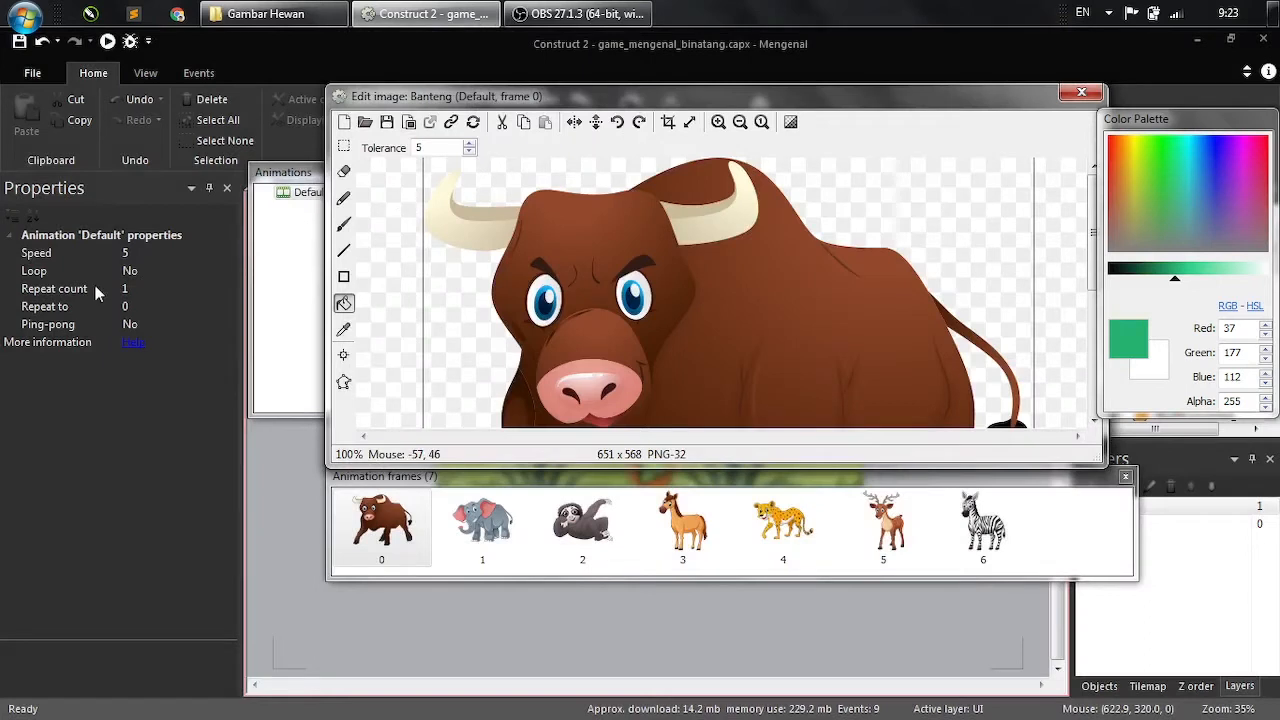
- Set the Default animation speed of the Banteng sprite to 0 and close its image editor
click(97, 253)
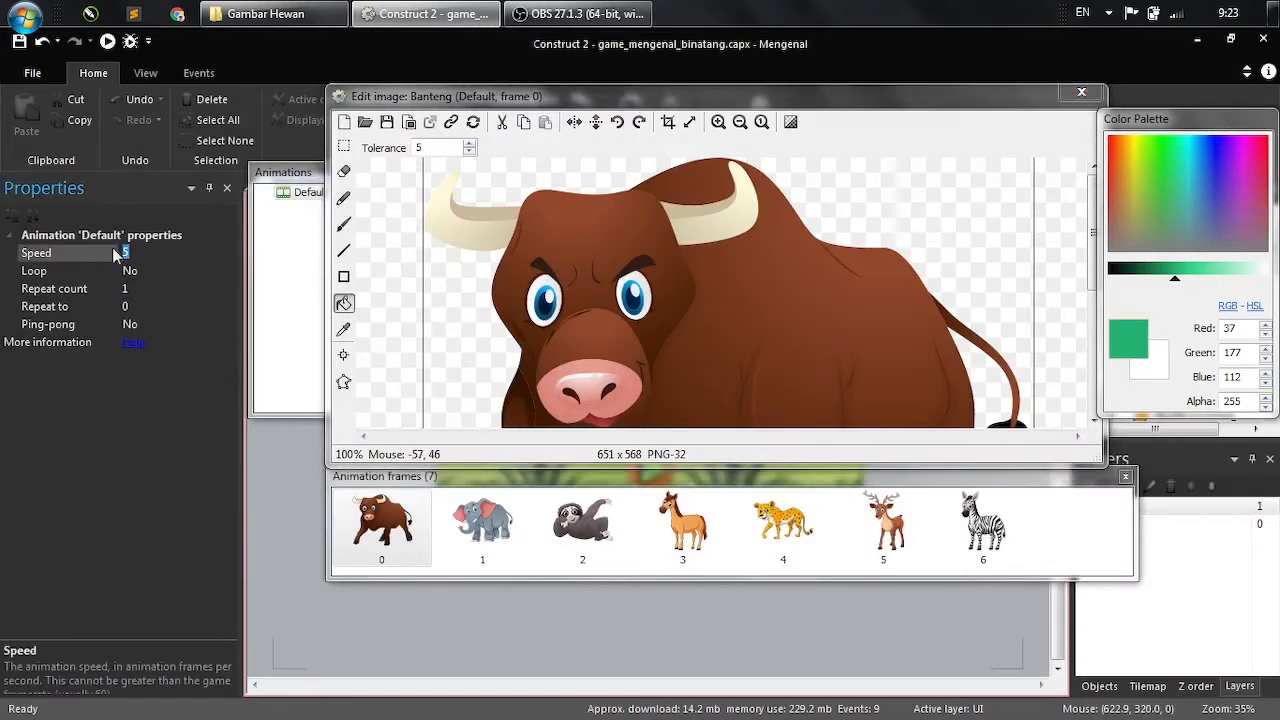
text(0)
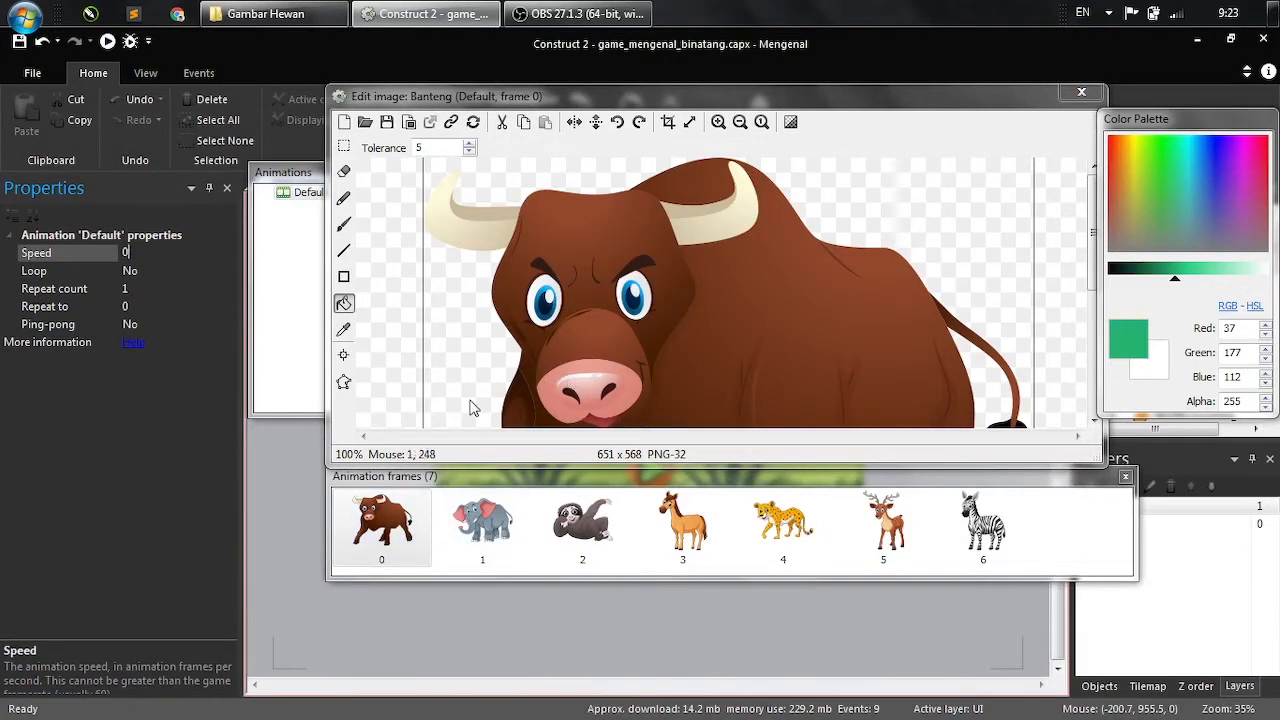
click(1080, 94)
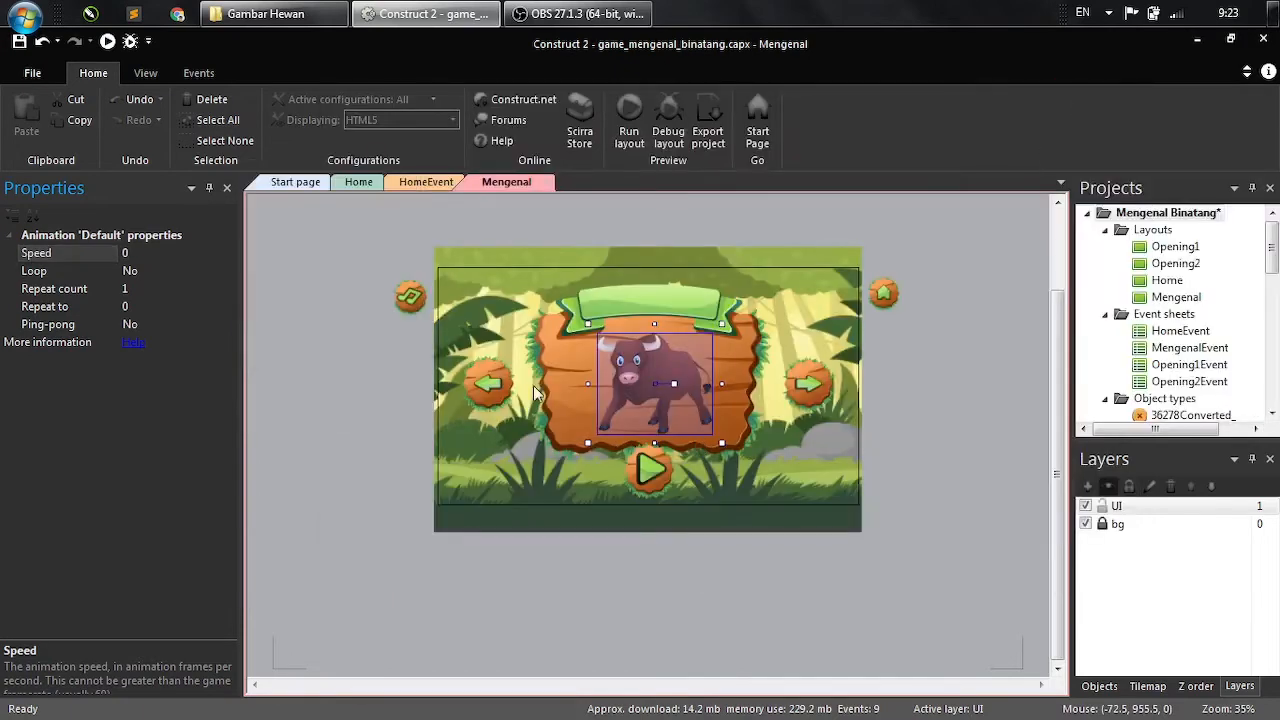
- Set the Default animation speed of the play/pause sprite to 0 and close its image editor
click(649, 478)
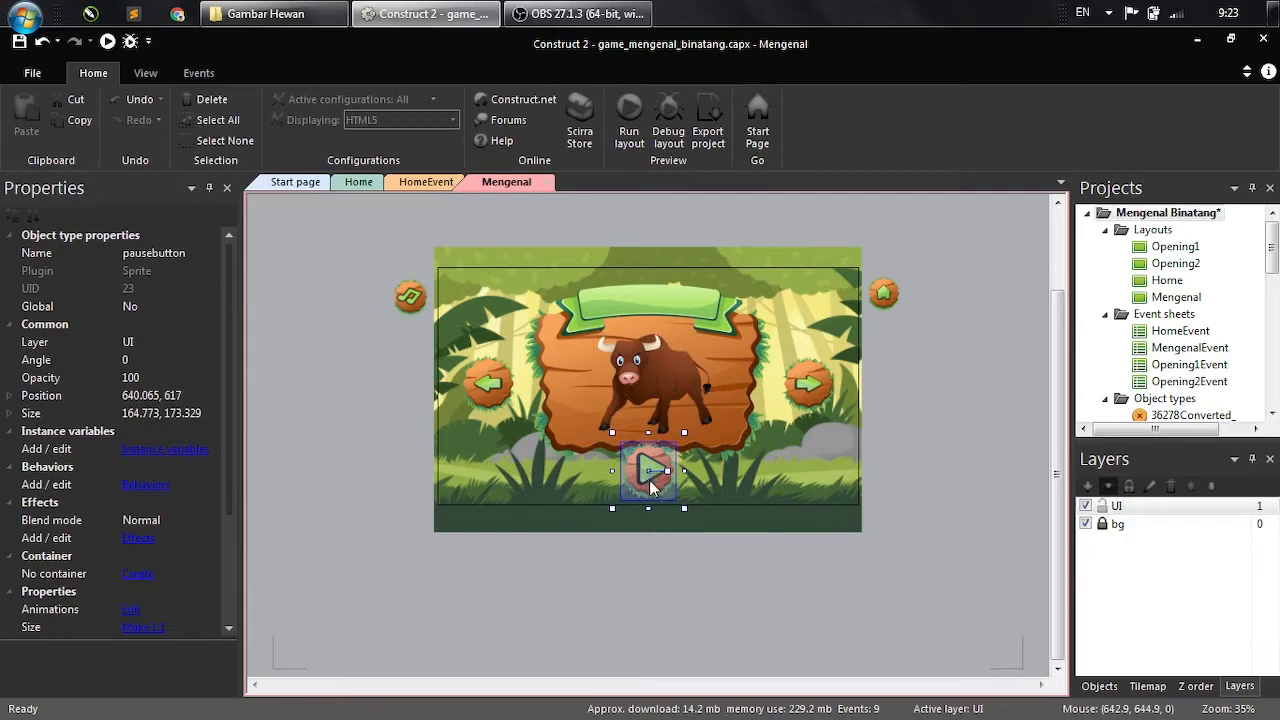
double_click(650, 484)
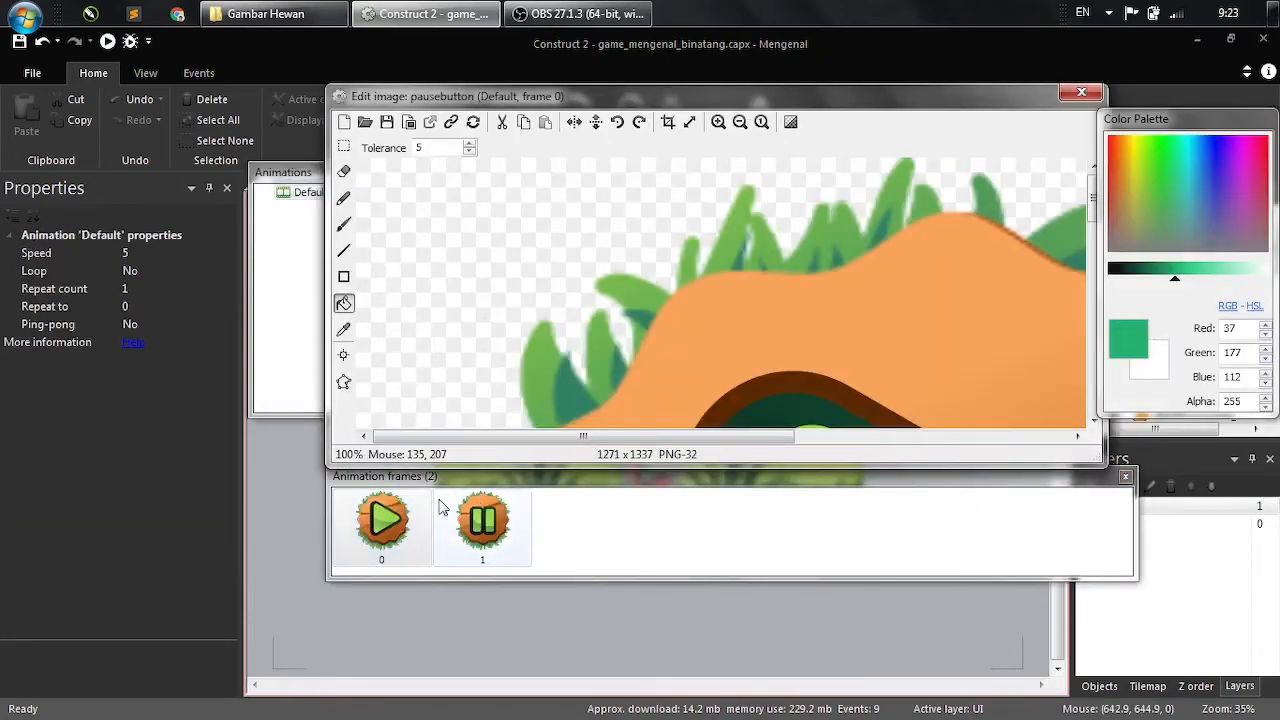
click(135, 251)
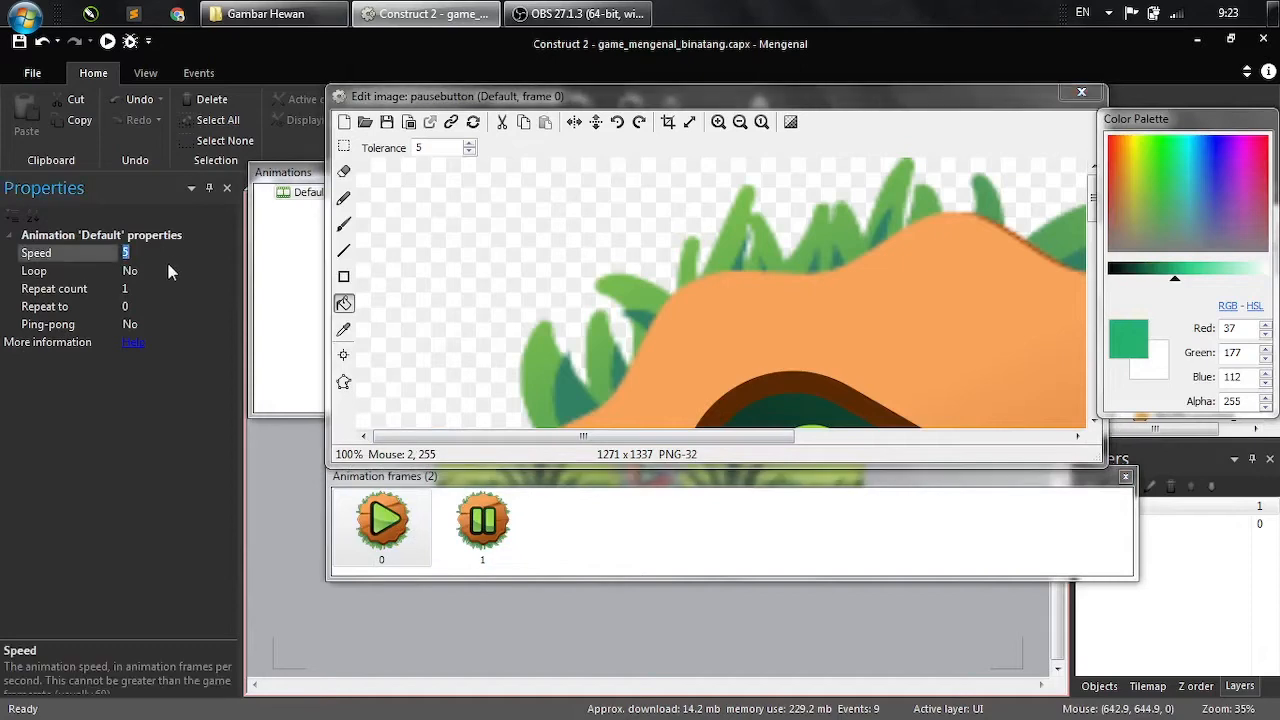
text(0)
click(1074, 95)
click(1074, 95)
click(985, 315)
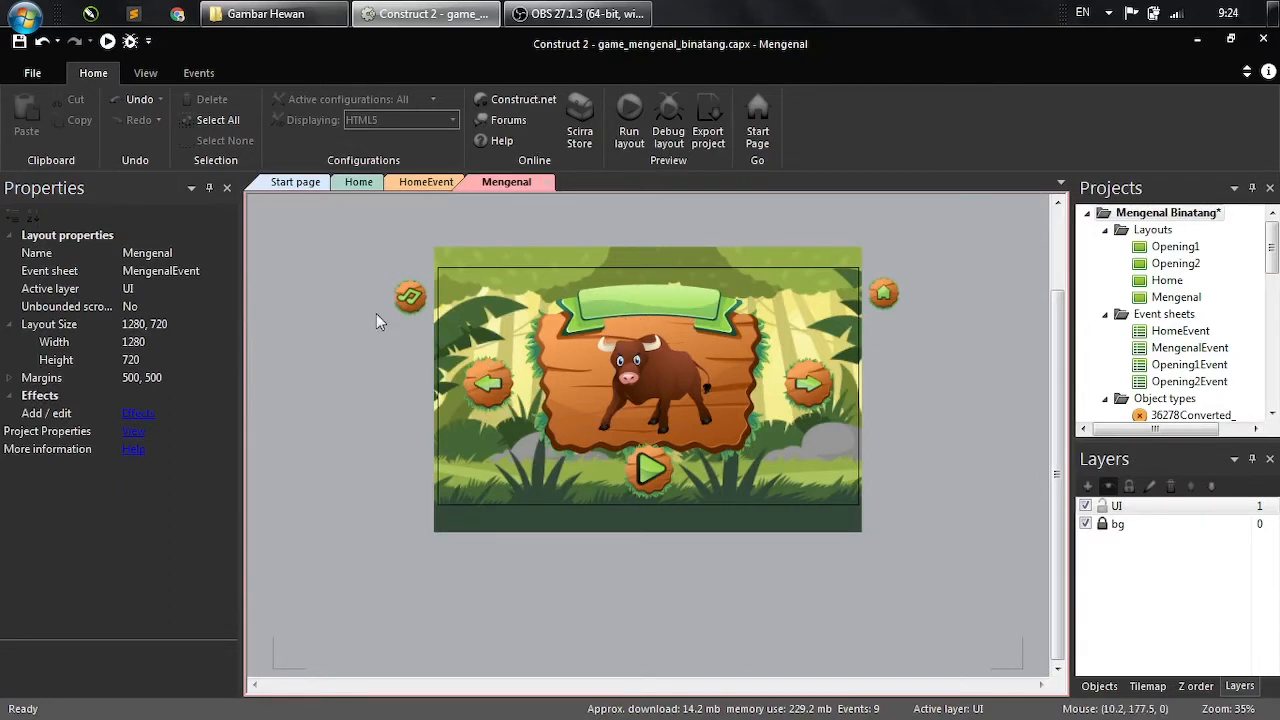
- Insert a Text object named nama_hewan on the green ribbon above the wooden board, at about 535, 101
right_click(341, 406)
click(360, 415)
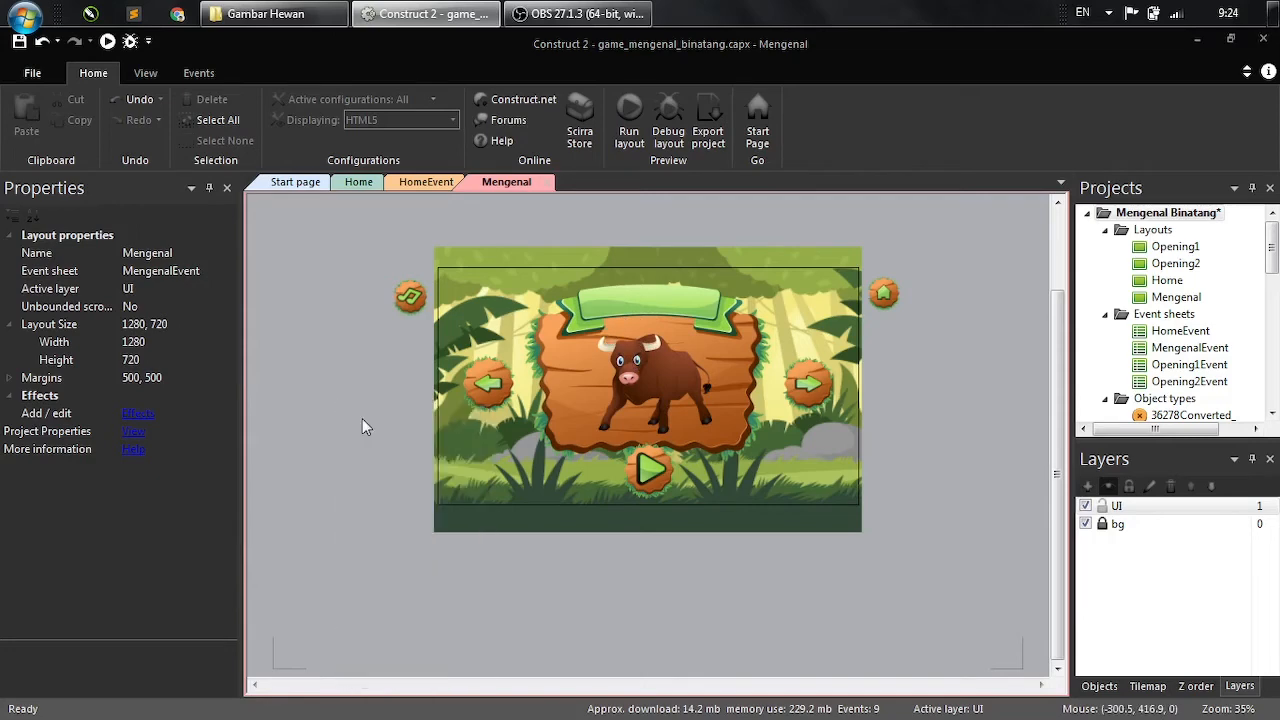
scroll(360, 415, down, 1)
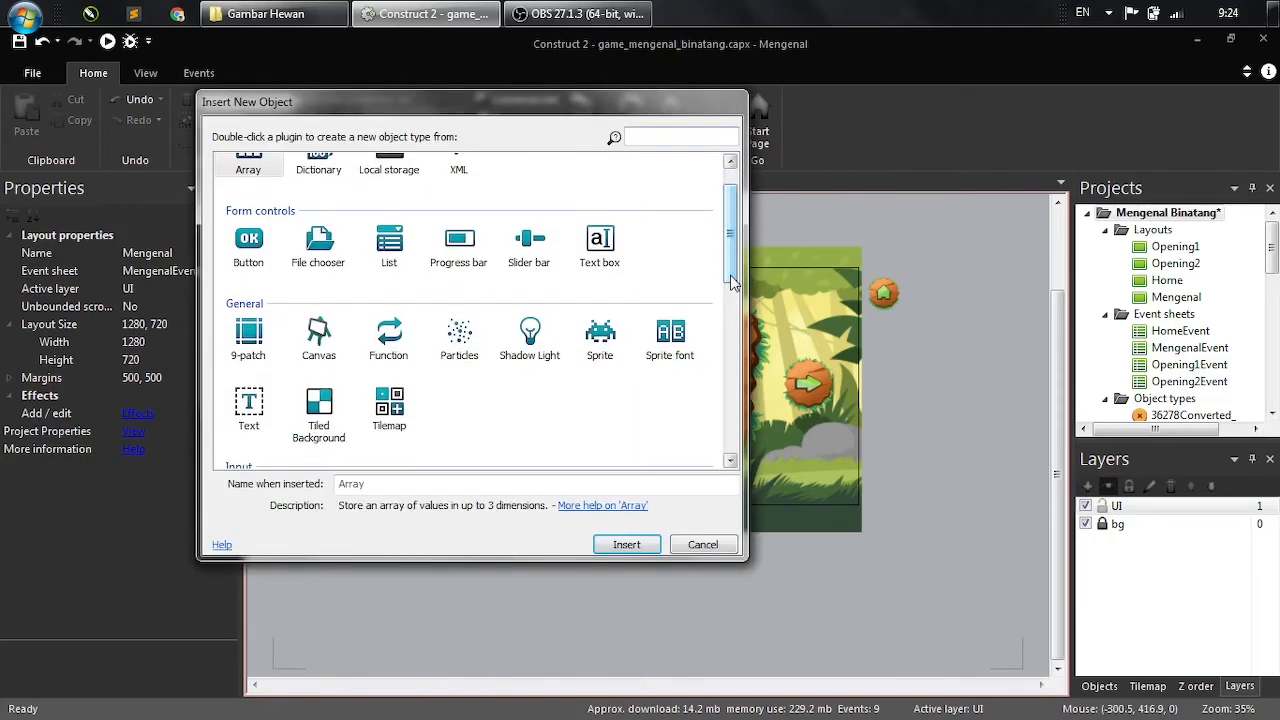
click(250, 410)
click(382, 484)
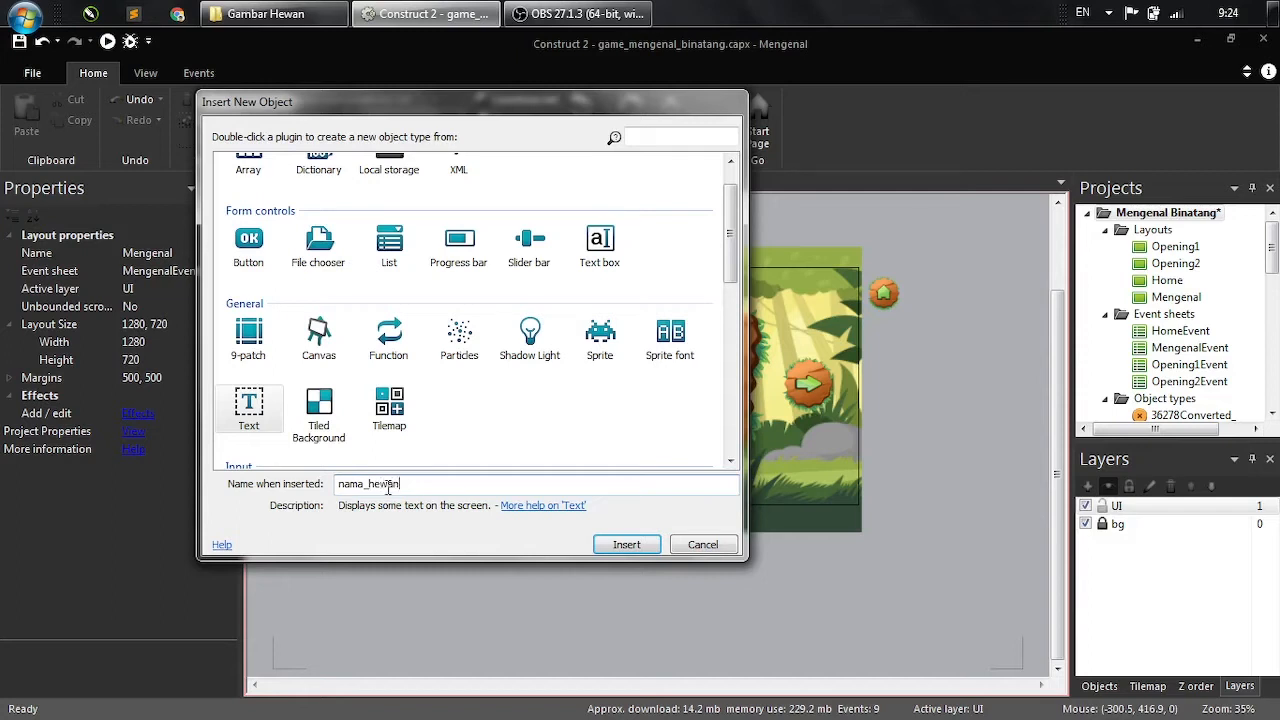
click(627, 545)
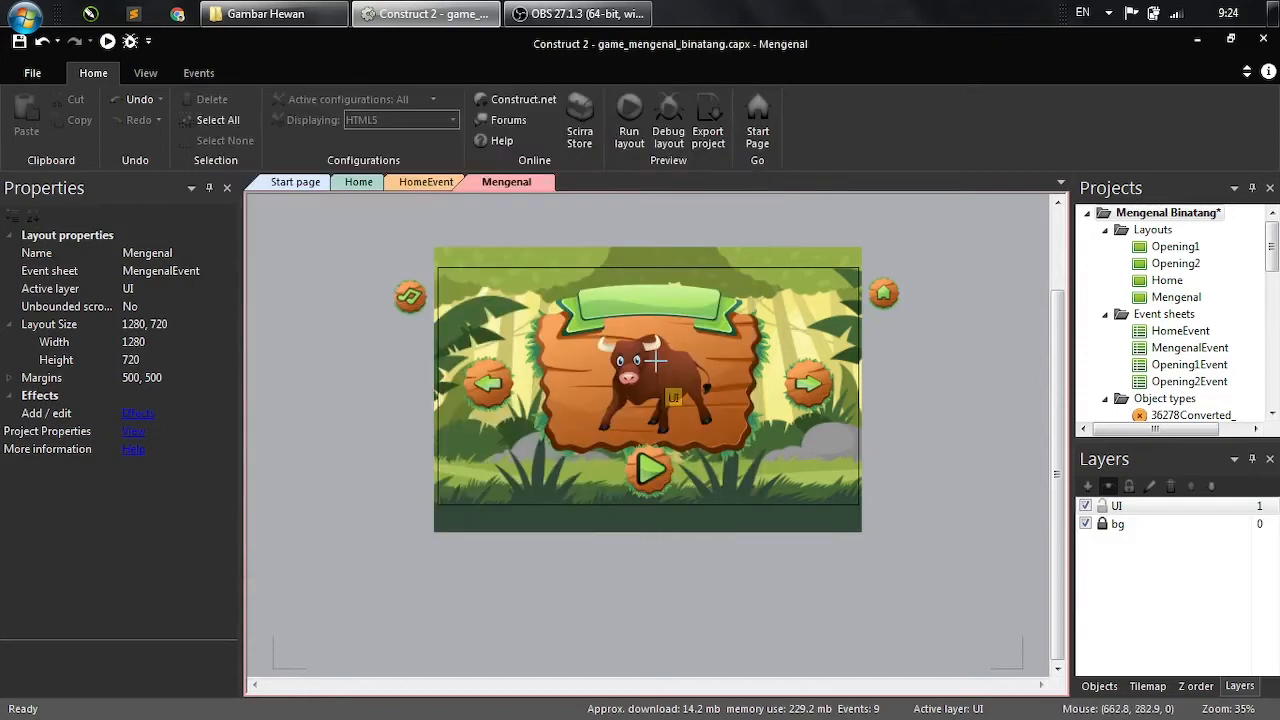
click(613, 301)
scroll(630, 318, up, 1)
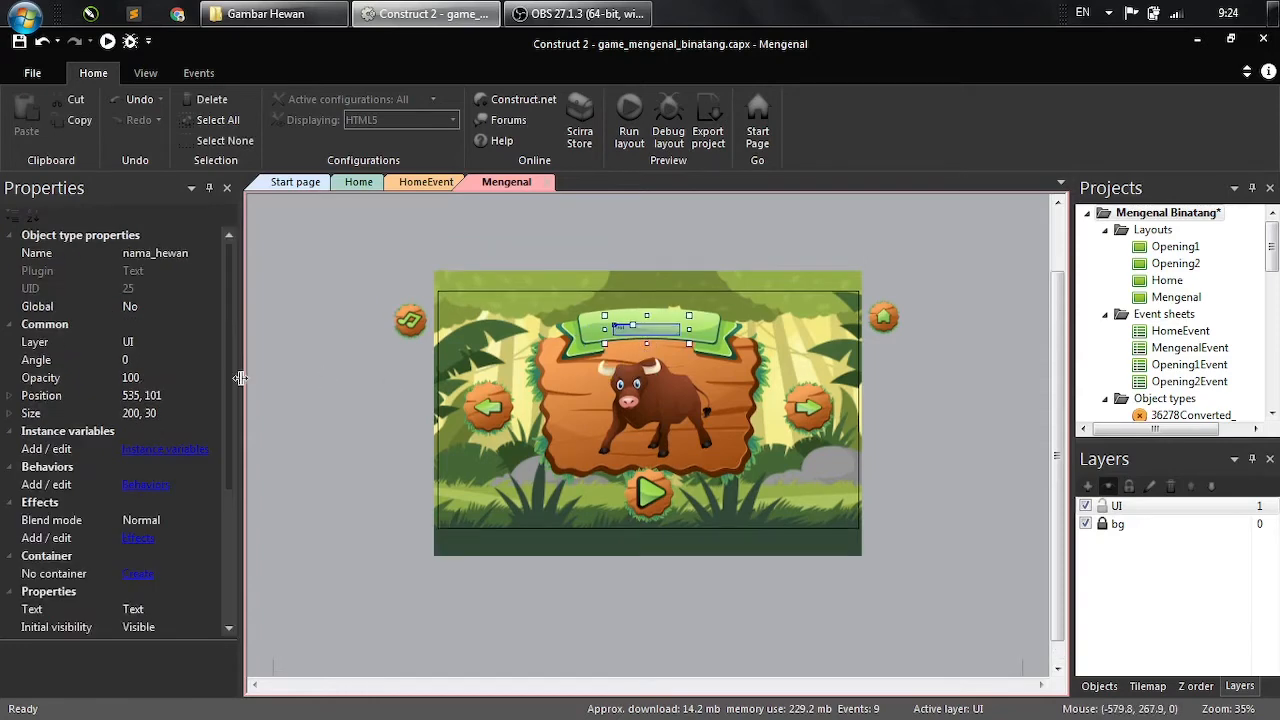
- Set the nama_hewan text's font to Arial in Black style at size 24
drag(230, 372, 206, 479)
click(205, 483)
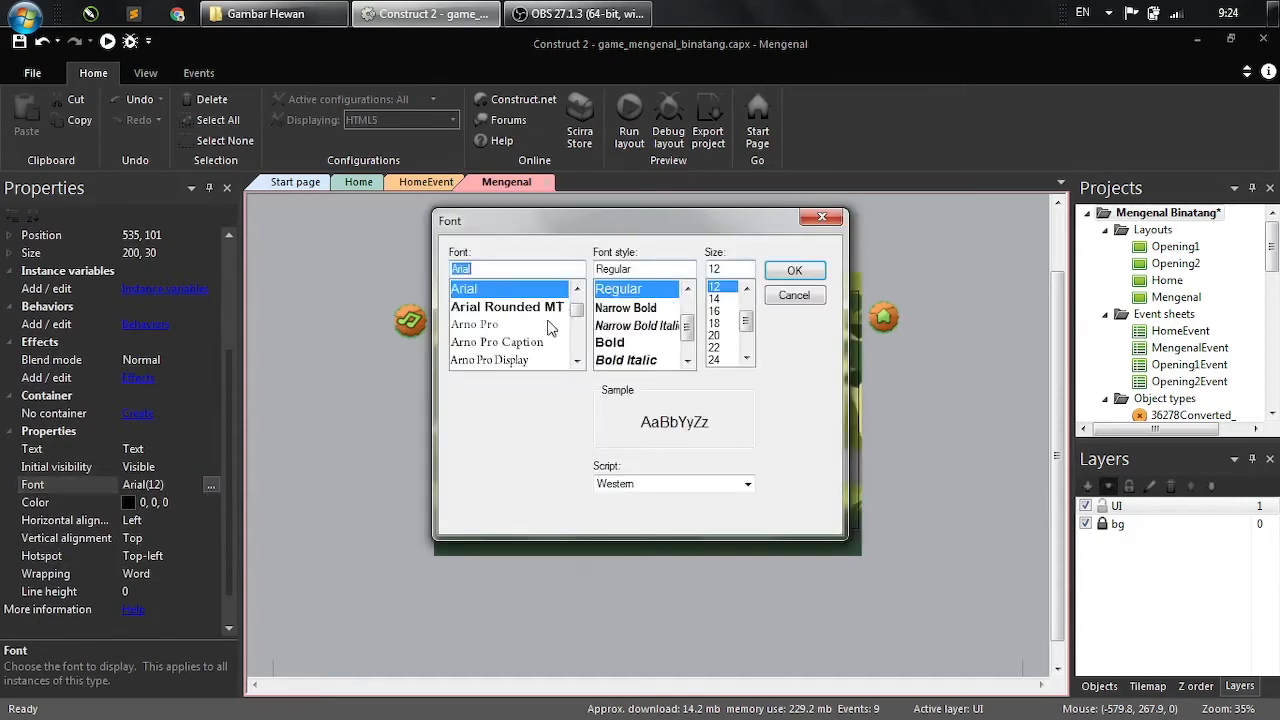
click(630, 345)
click(645, 361)
click(648, 344)
scroll(677, 345, down, 1)
click(669, 344)
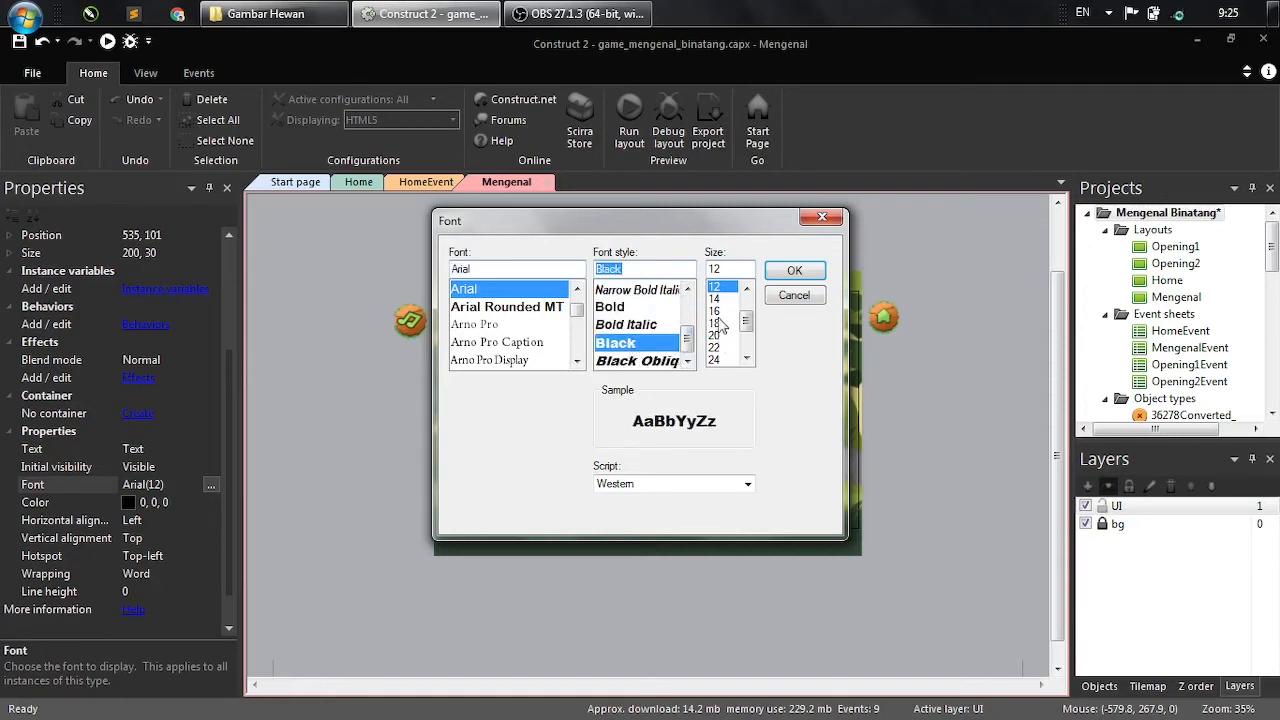
click(716, 358)
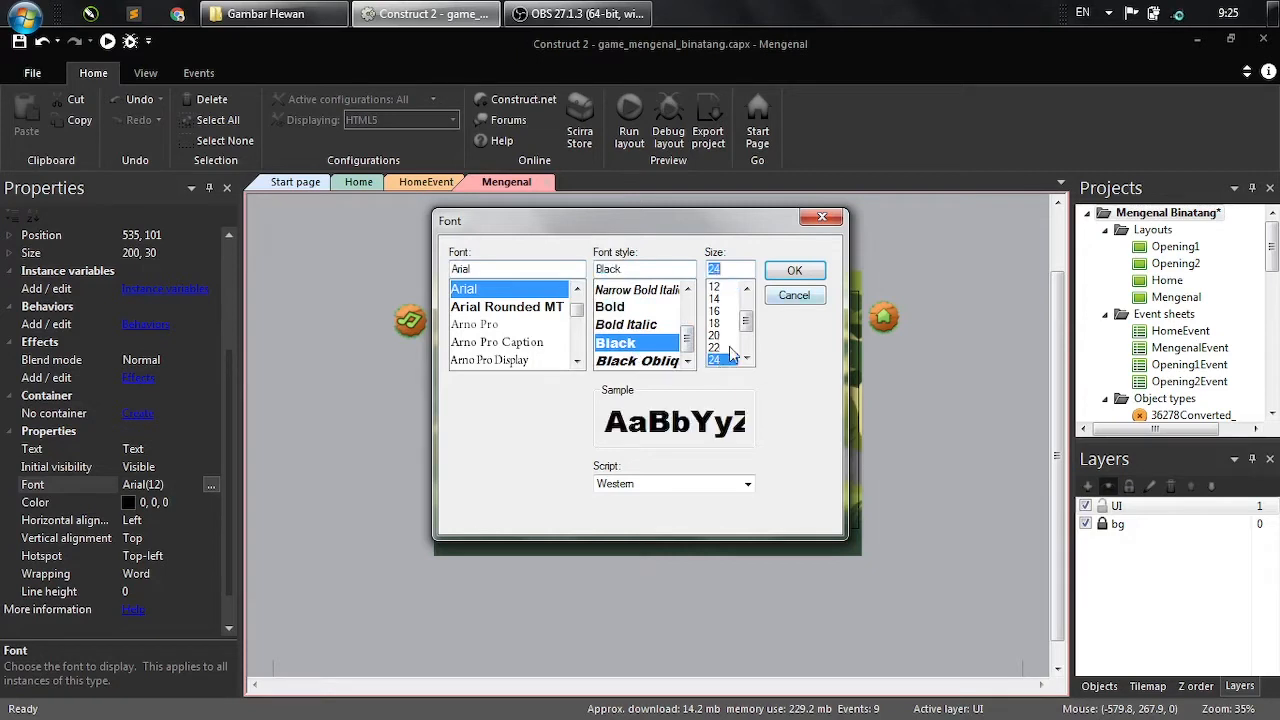
click(794, 271)
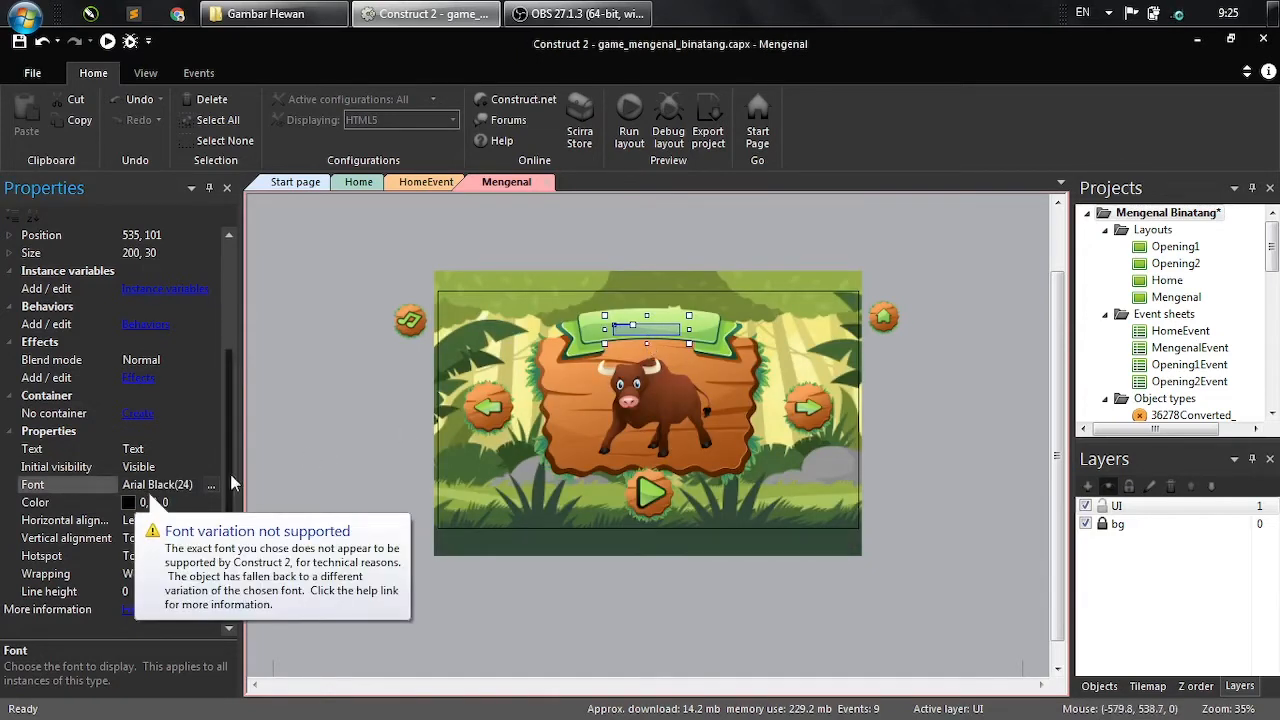
- Set the nama_hewan object's text to Banteng and enlarge its box to about 266 × 50
click(165, 463)
click(157, 448)
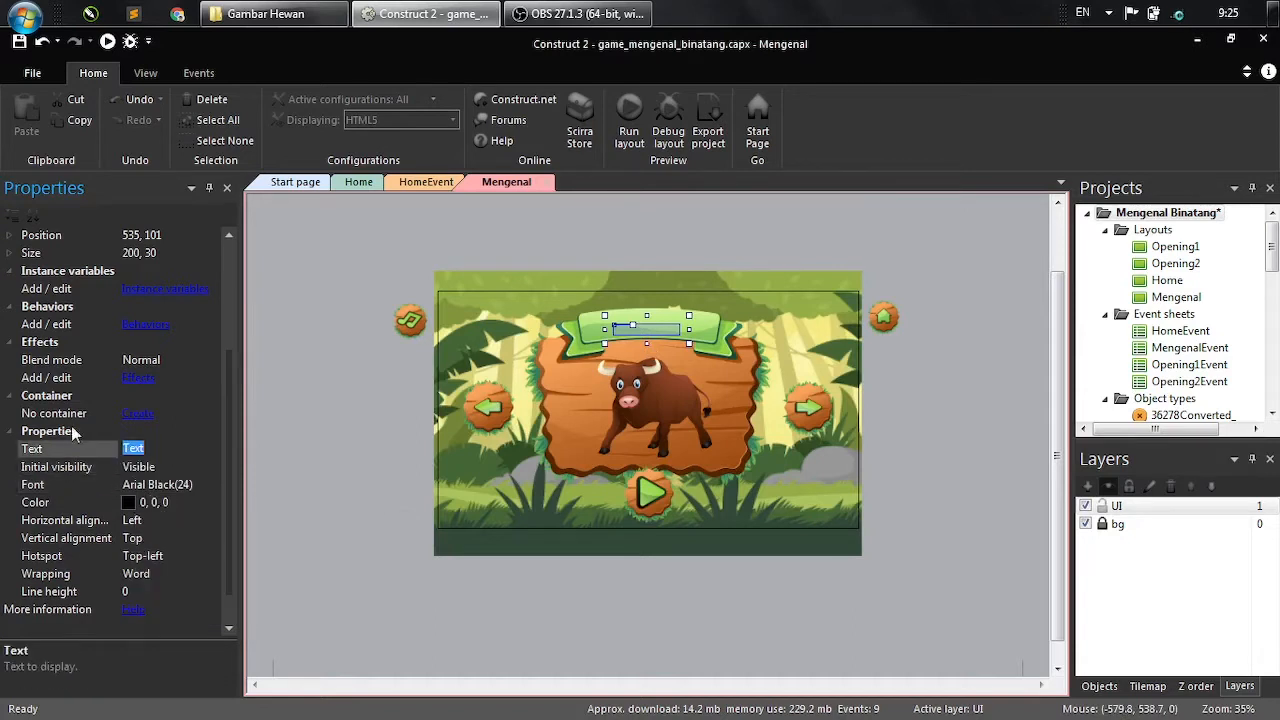
text(Hewan)
key(Return)
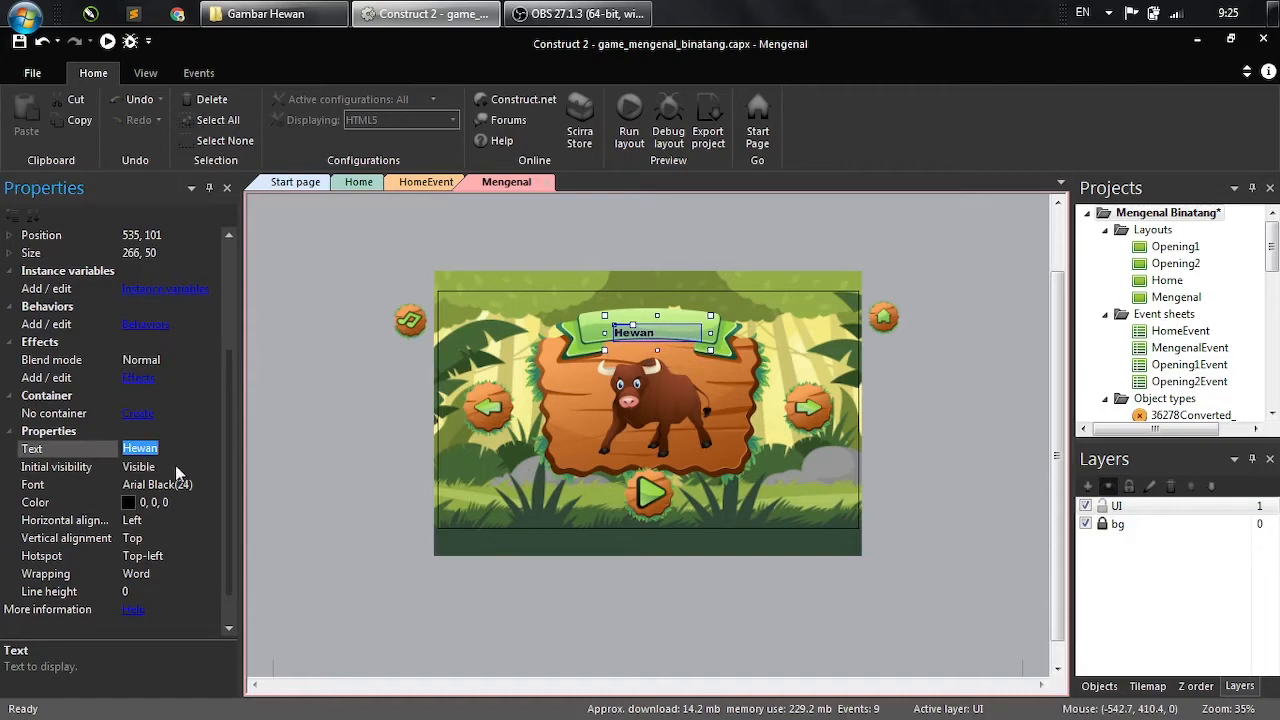
key(BackSpace)
text(Banteng)
key(Return)
- Set the Banteng text's horizontal alignment to Center and move its box to about 515, 78 on the ribbon
drag(641, 334, 643, 326)
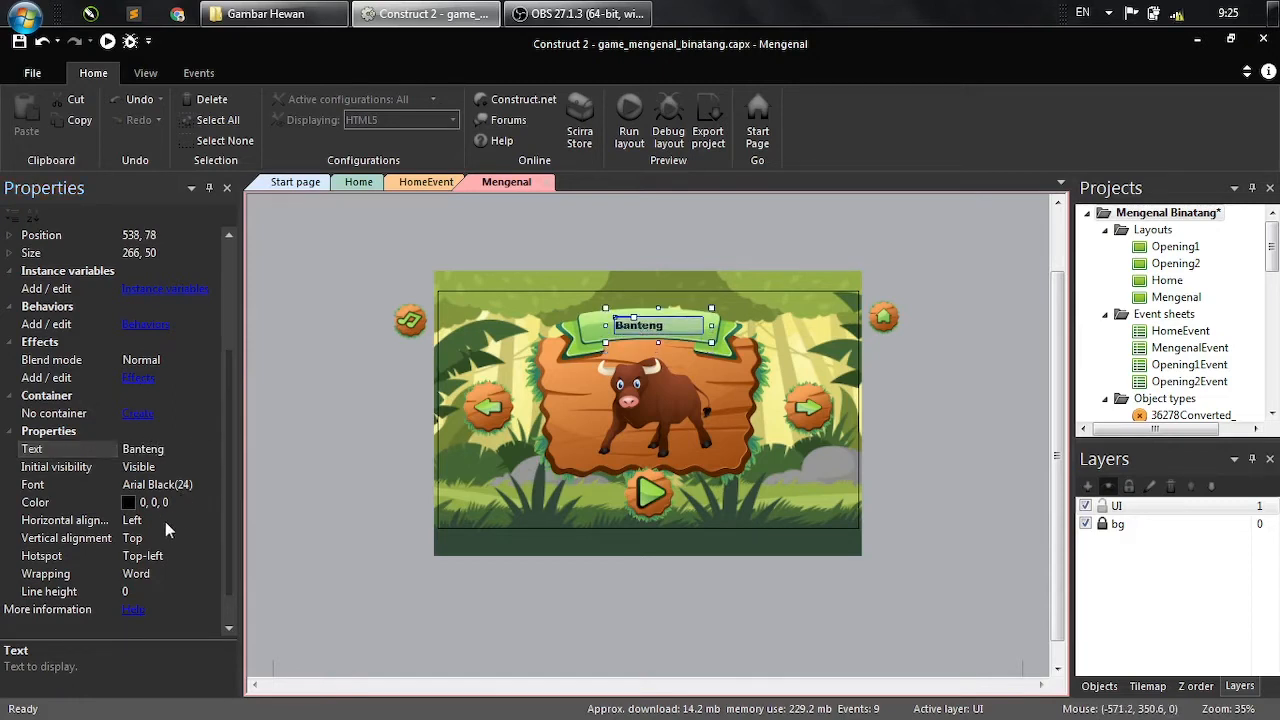
click(152, 522)
click(211, 521)
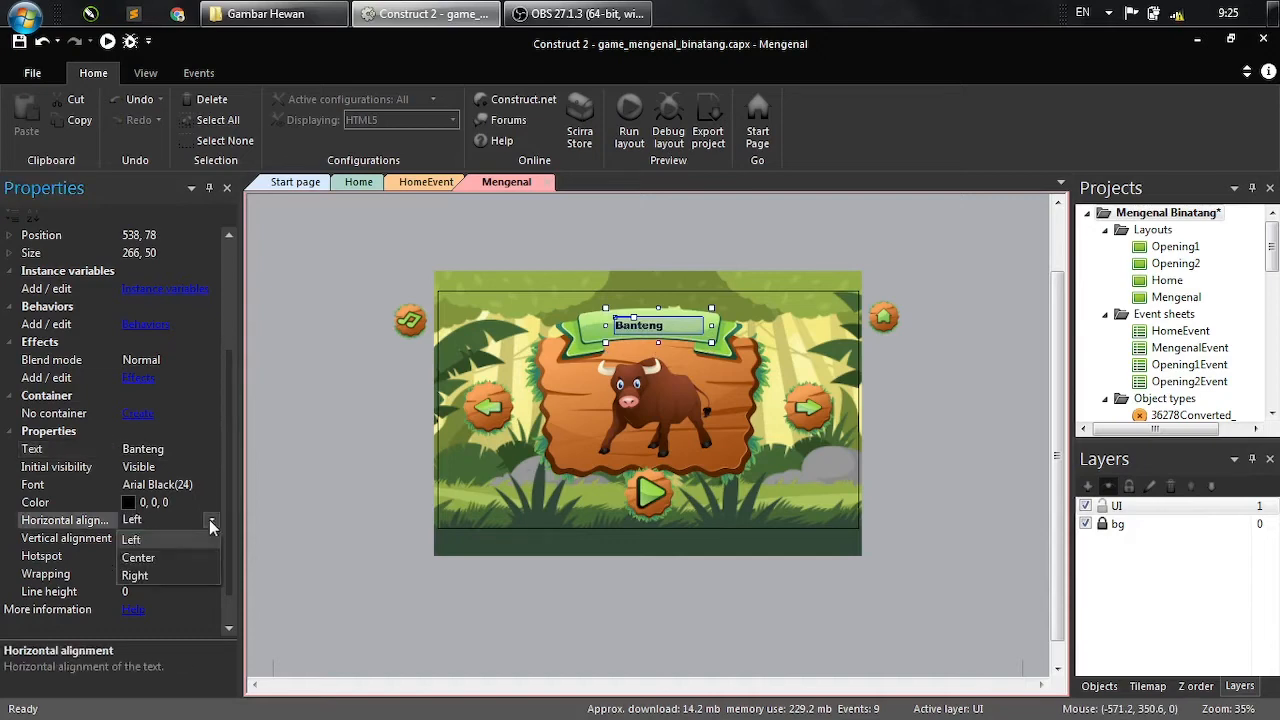
click(196, 556)
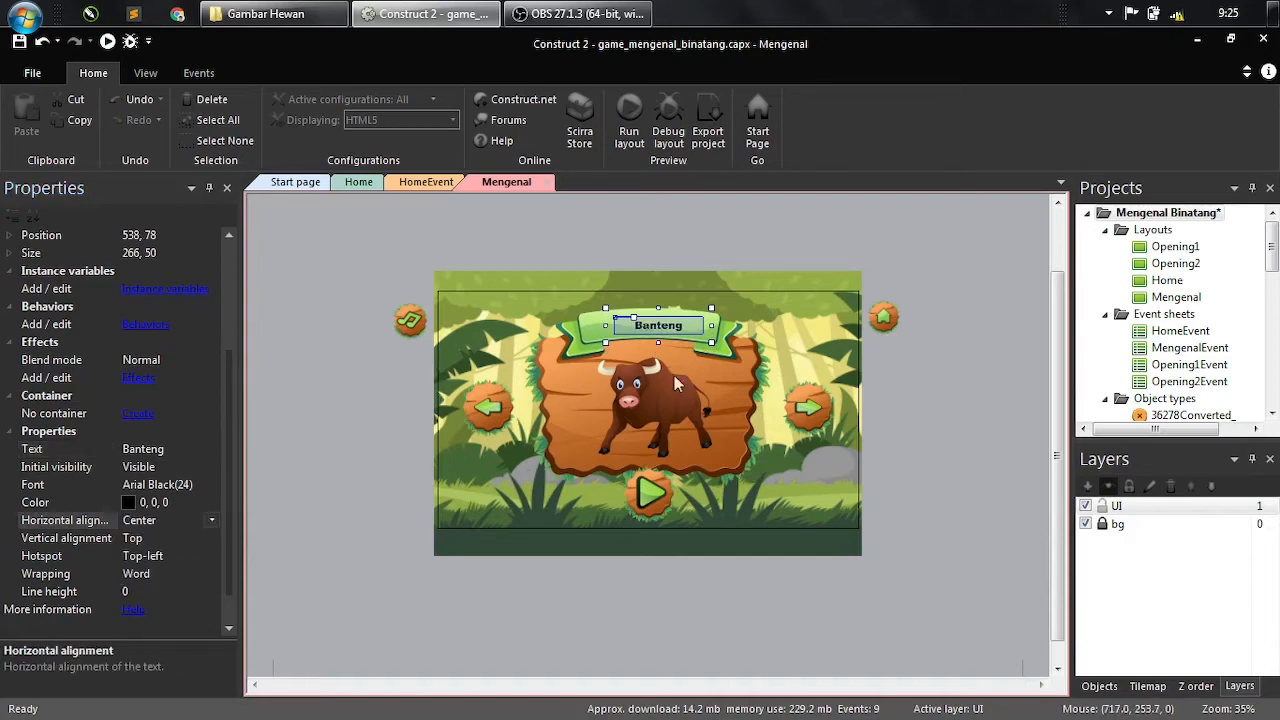
drag(678, 334, 670, 334)
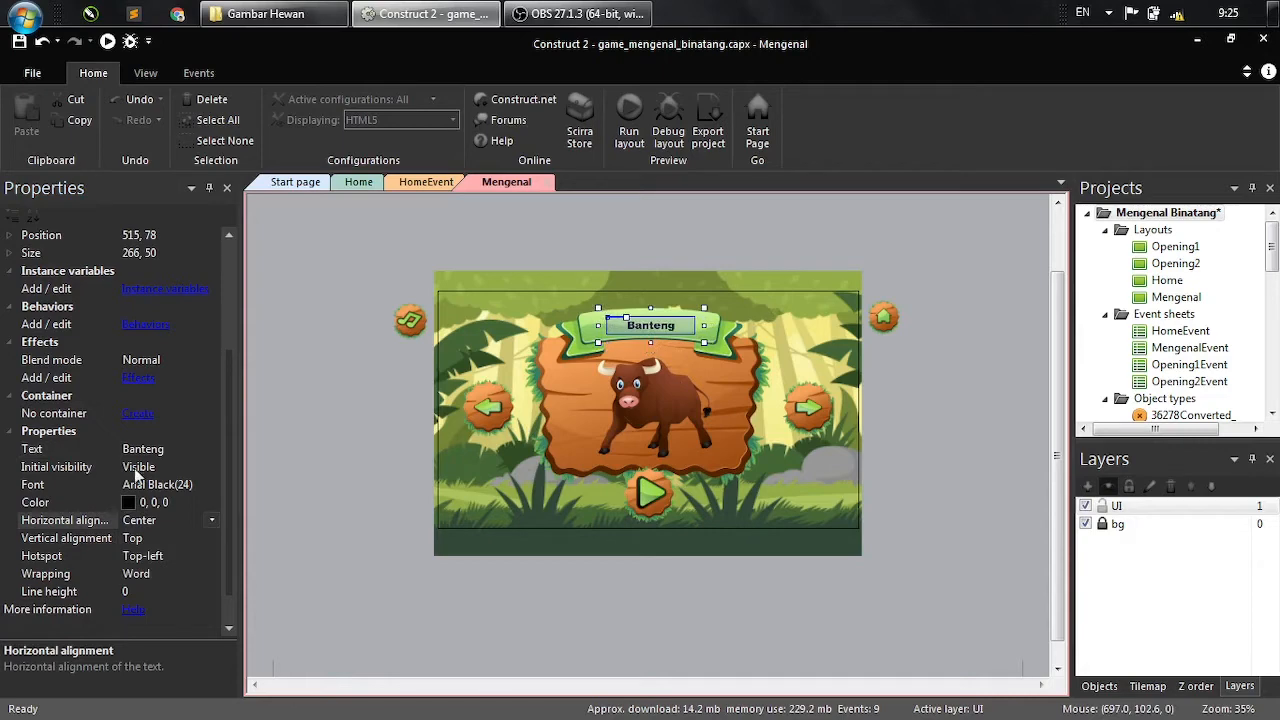
- Set the Banteng text's font size to 36
click(205, 482)
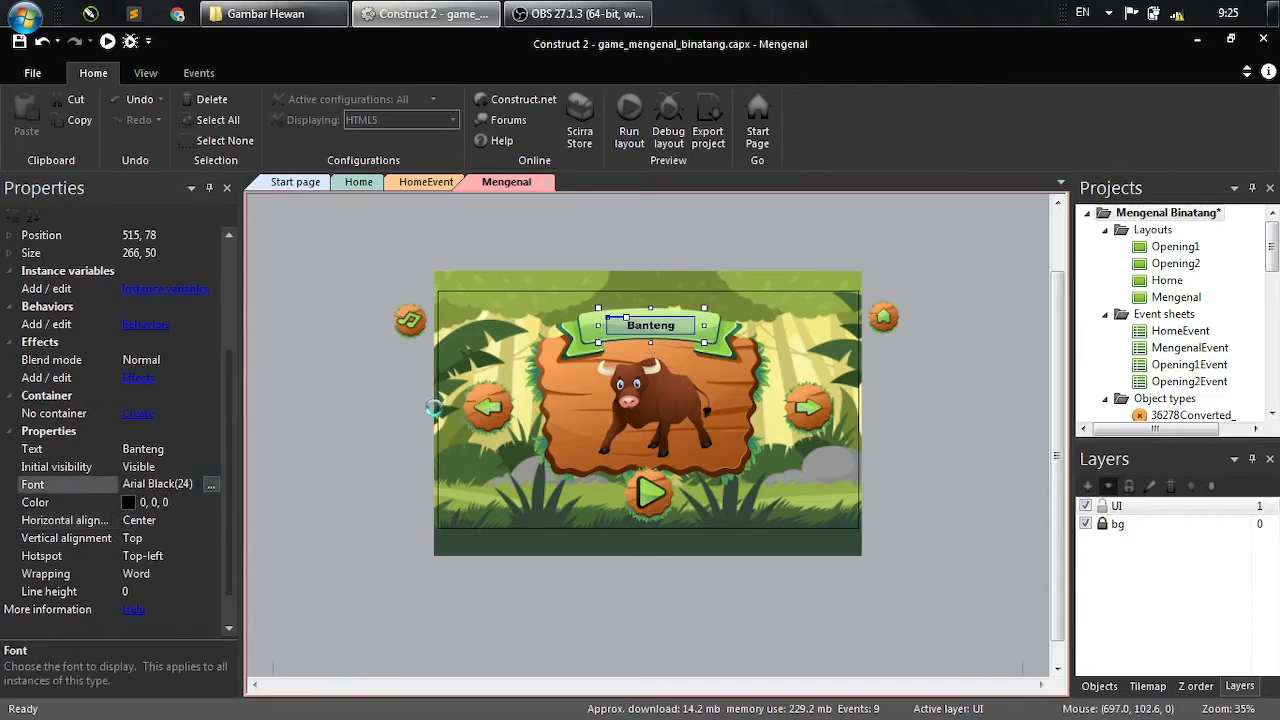
click(210, 484)
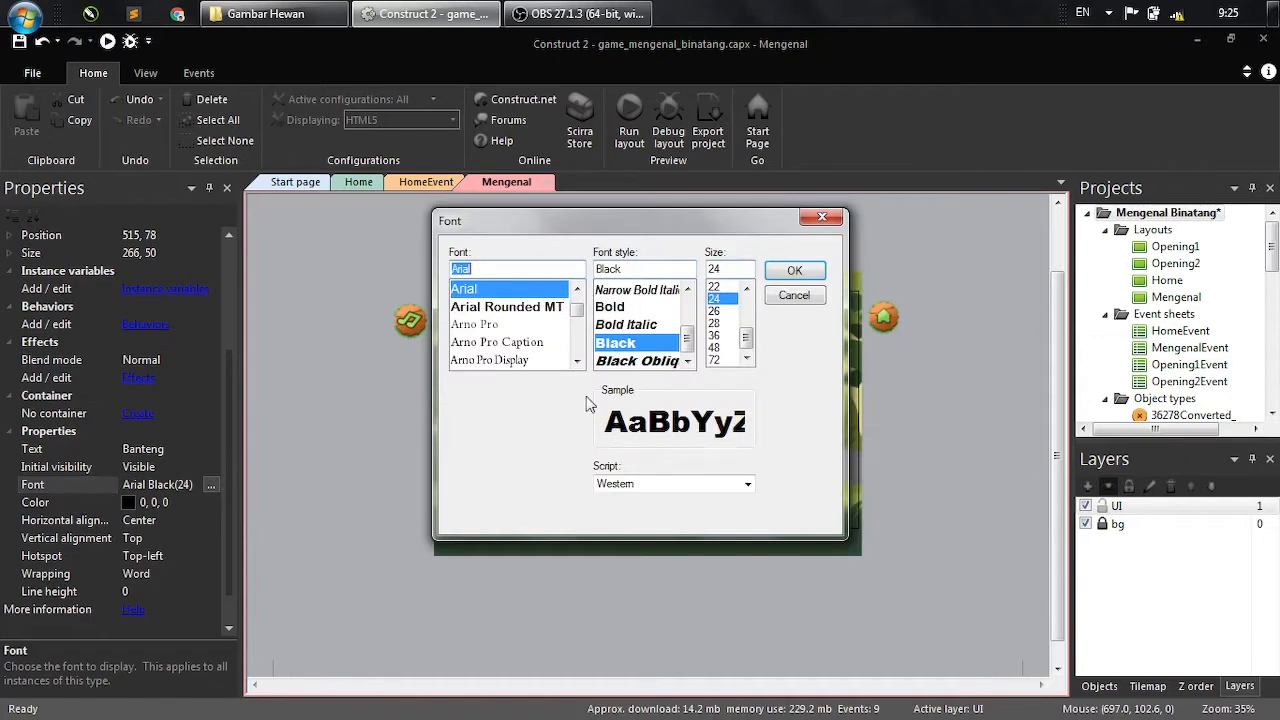
click(716, 336)
click(785, 272)
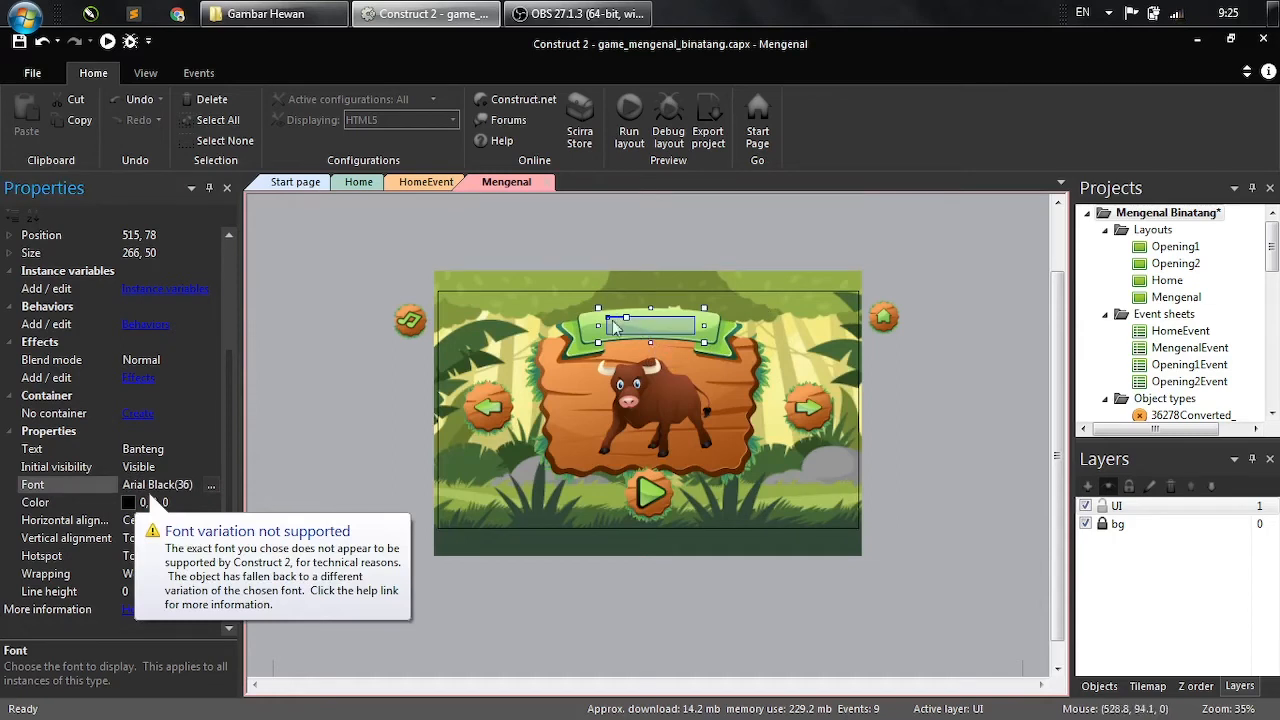
- Enlarge the Banteng text box to about 346 × 78 on the green ribbon, at about 475, 64
drag(651, 343, 717, 327)
drag(593, 327, 580, 327)
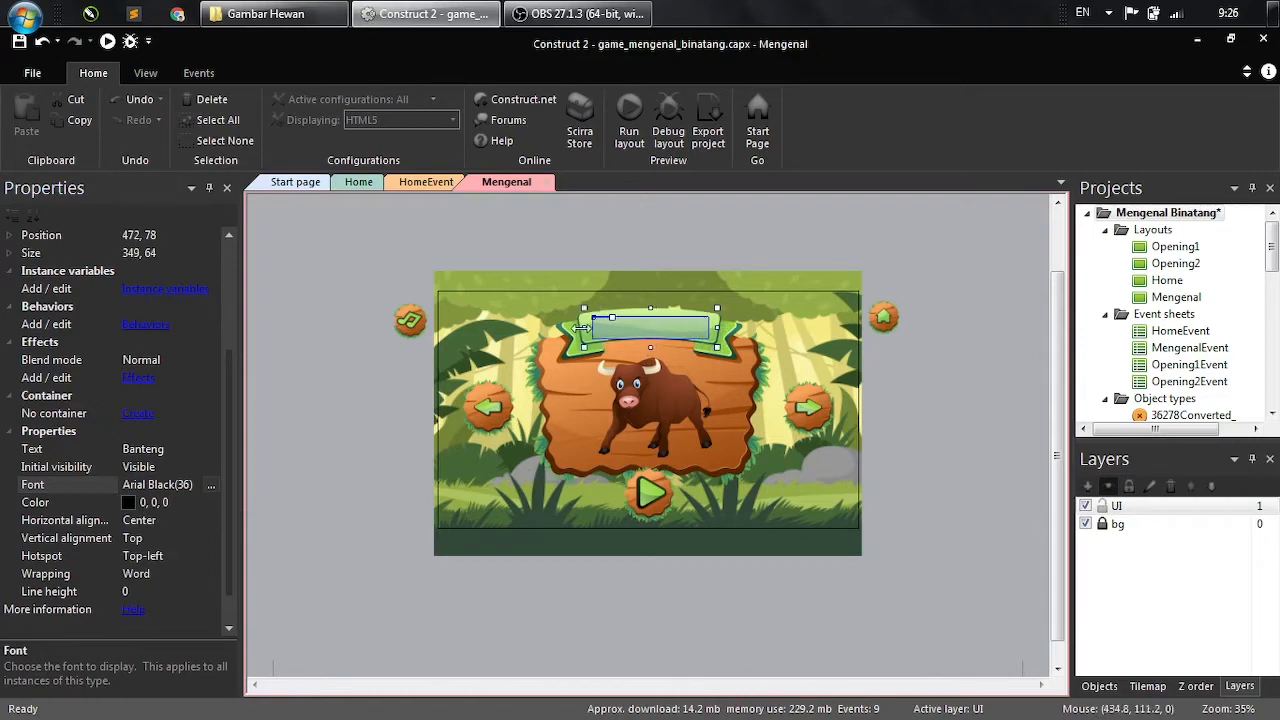
drag(650, 308, 649, 301)
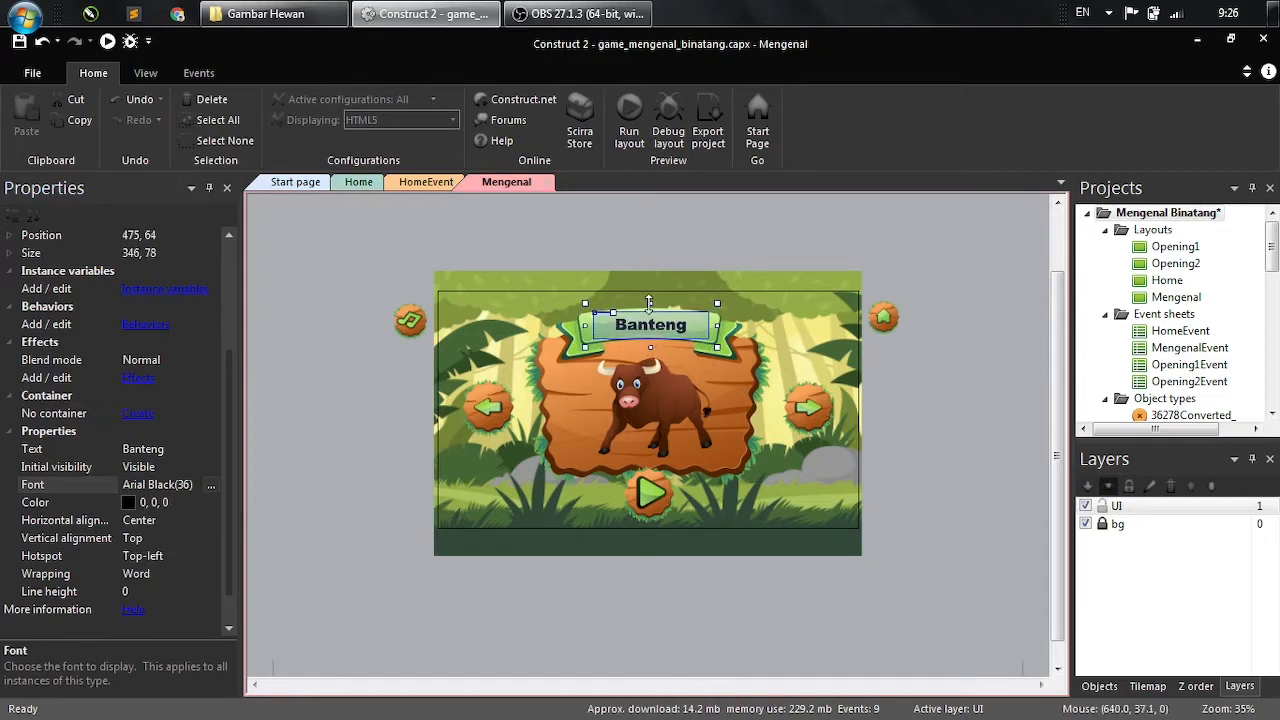
click(659, 264)
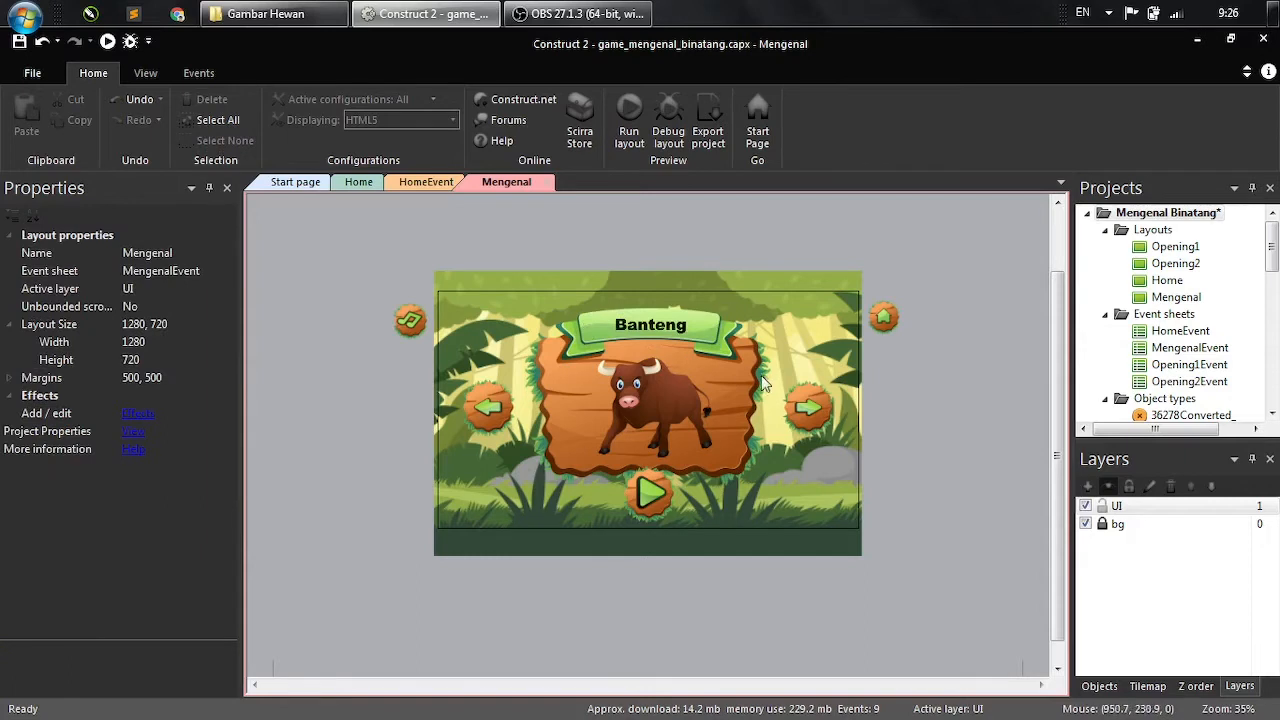
click(687, 335)
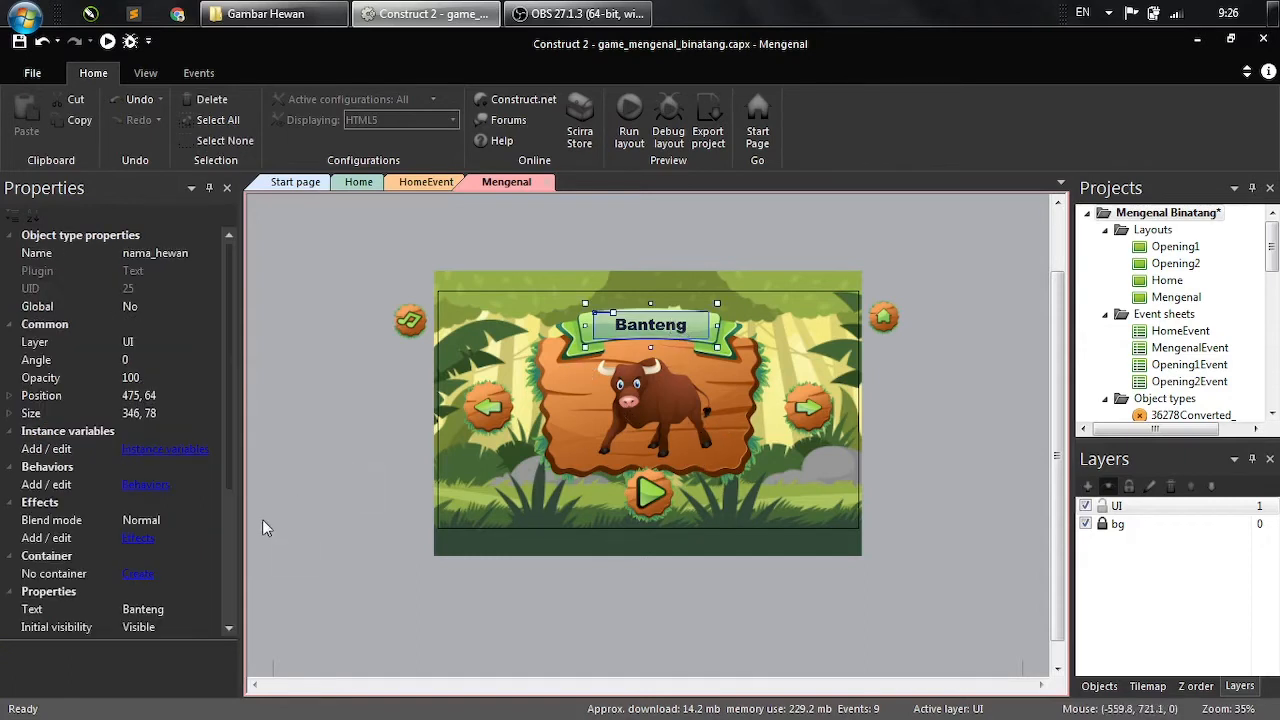
- Set the Banteng text's color to dark red 153, 51, 51
scroll(197, 565, down, 3)
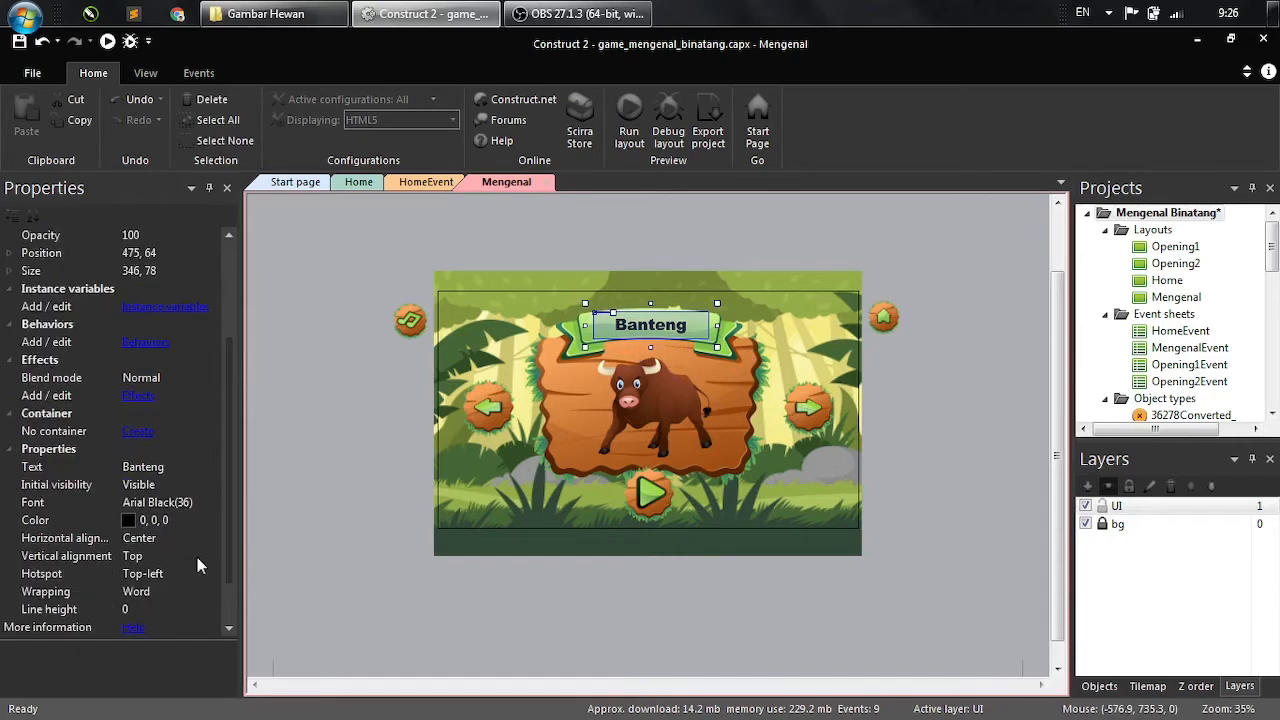
click(137, 522)
click(211, 520)
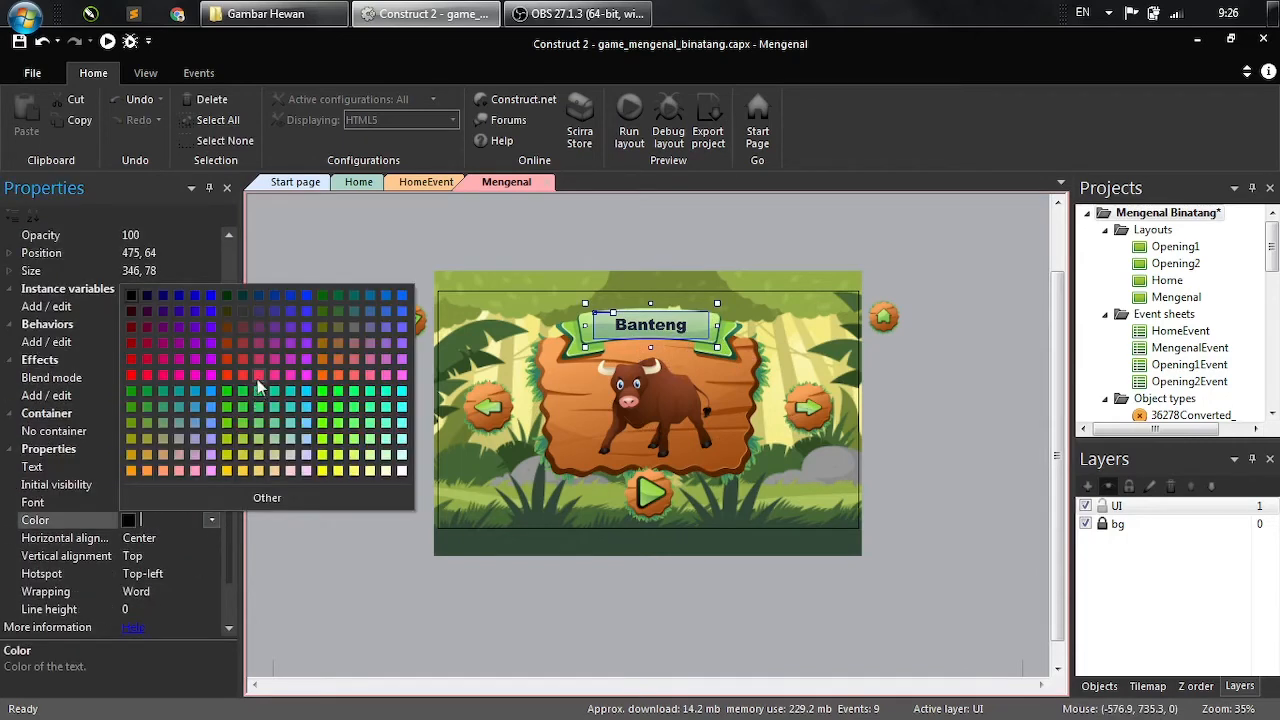
click(240, 358)
click(655, 345)
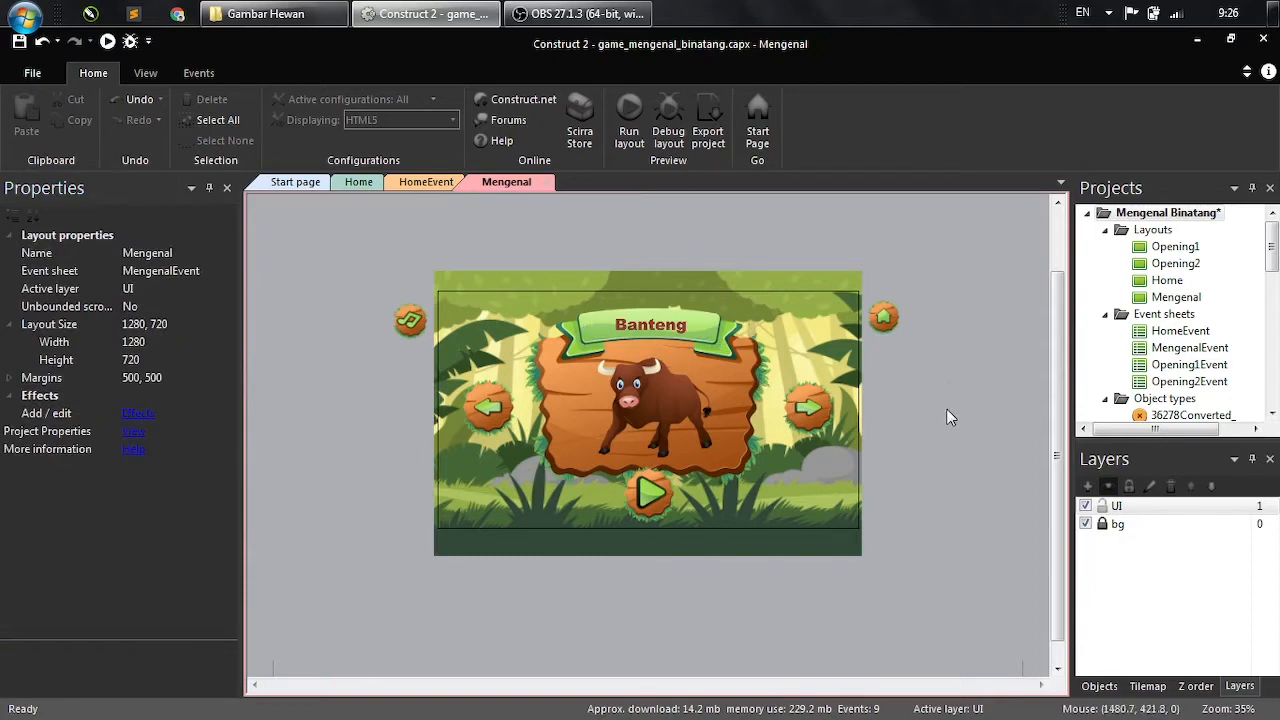
- Add the LiteTween behavior to the wooden board sprite
click(732, 400)
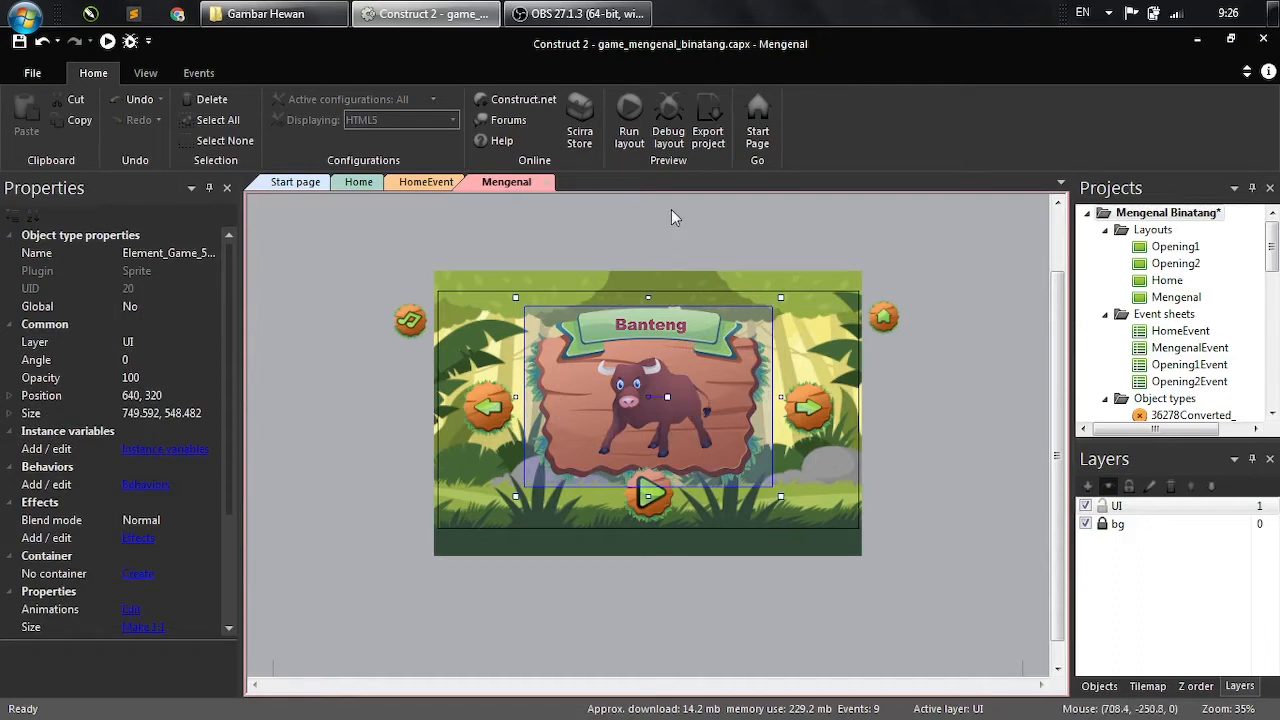
scroll(226, 477, down, 1)
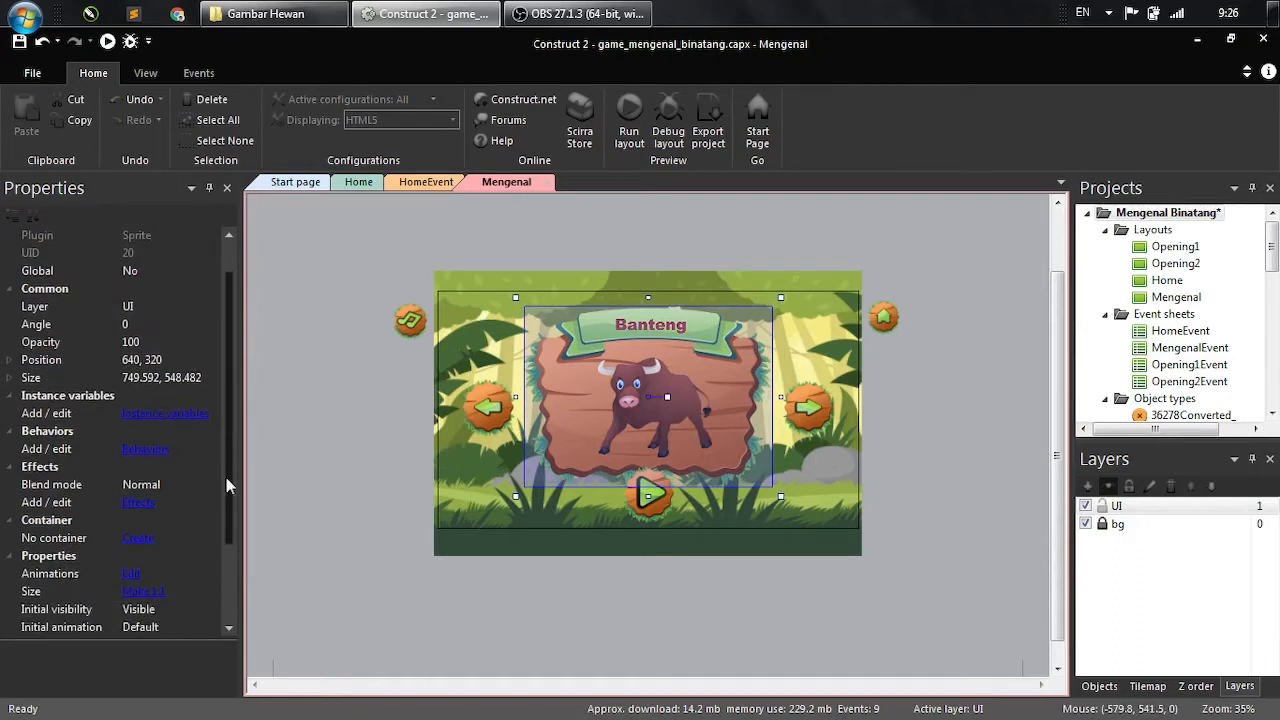
scroll(226, 478, down, 1)
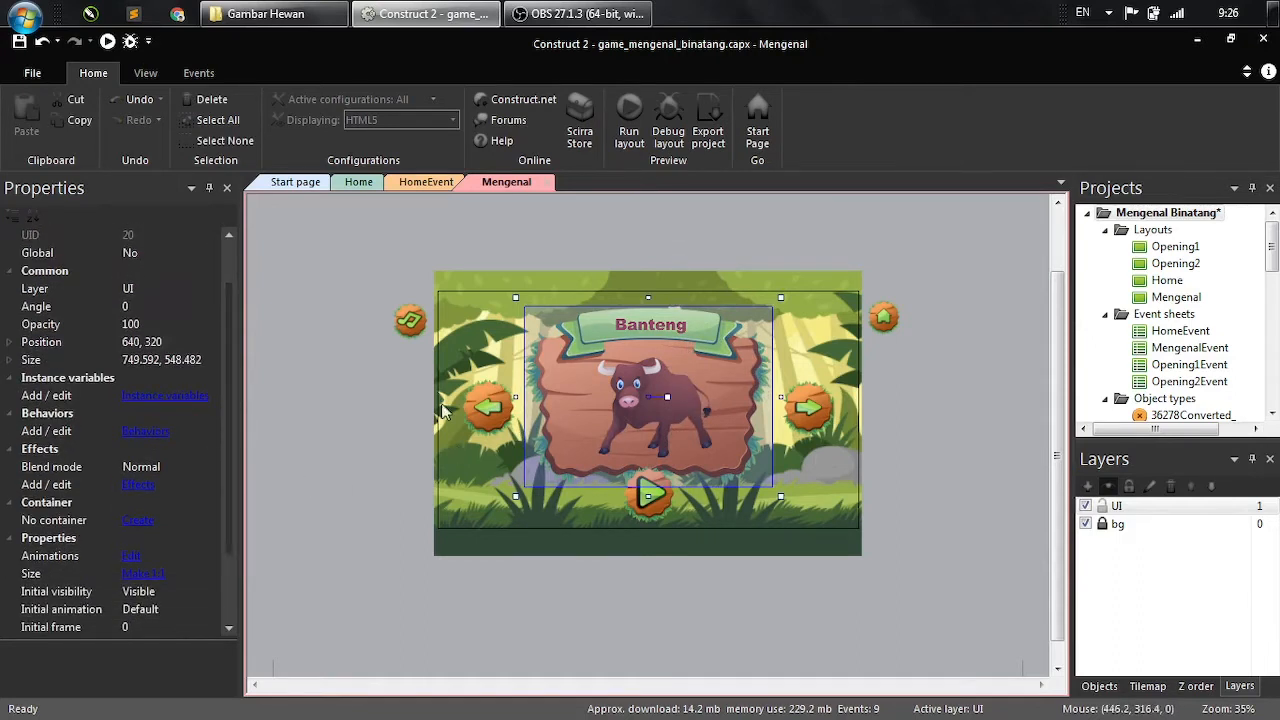
click(146, 432)
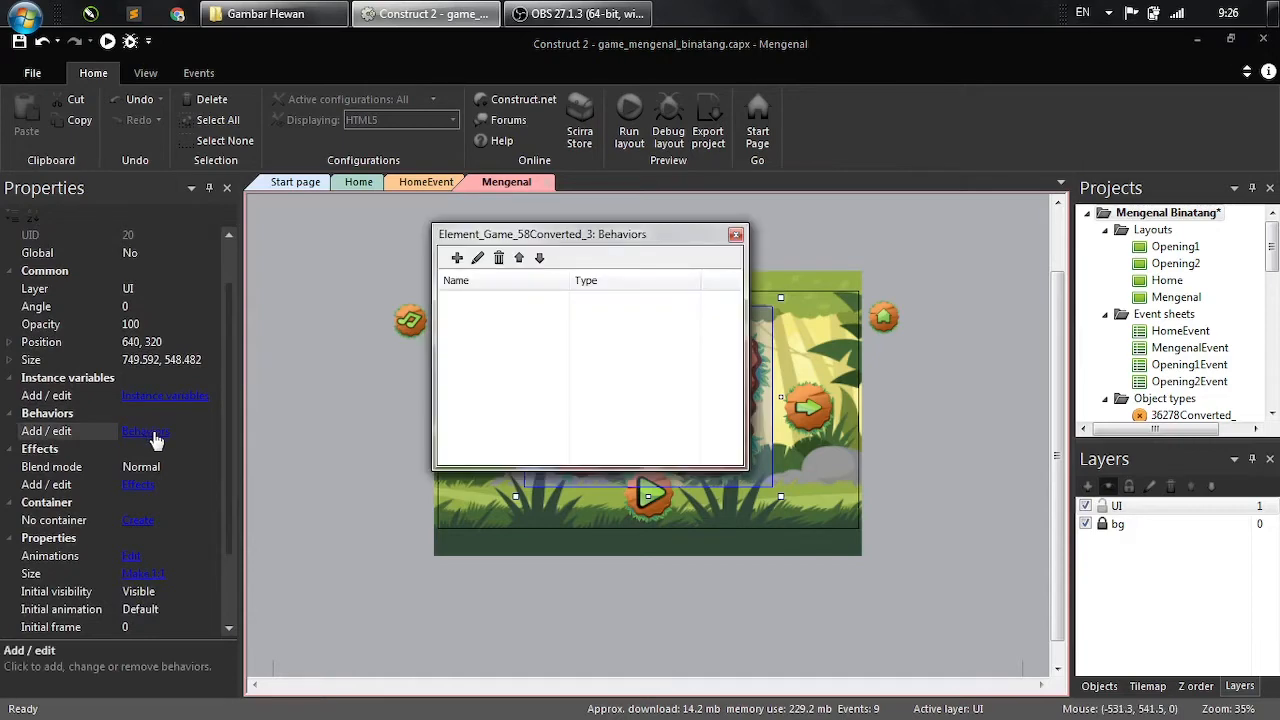
click(456, 258)
click(290, 412)
click(429, 513)
click(735, 234)
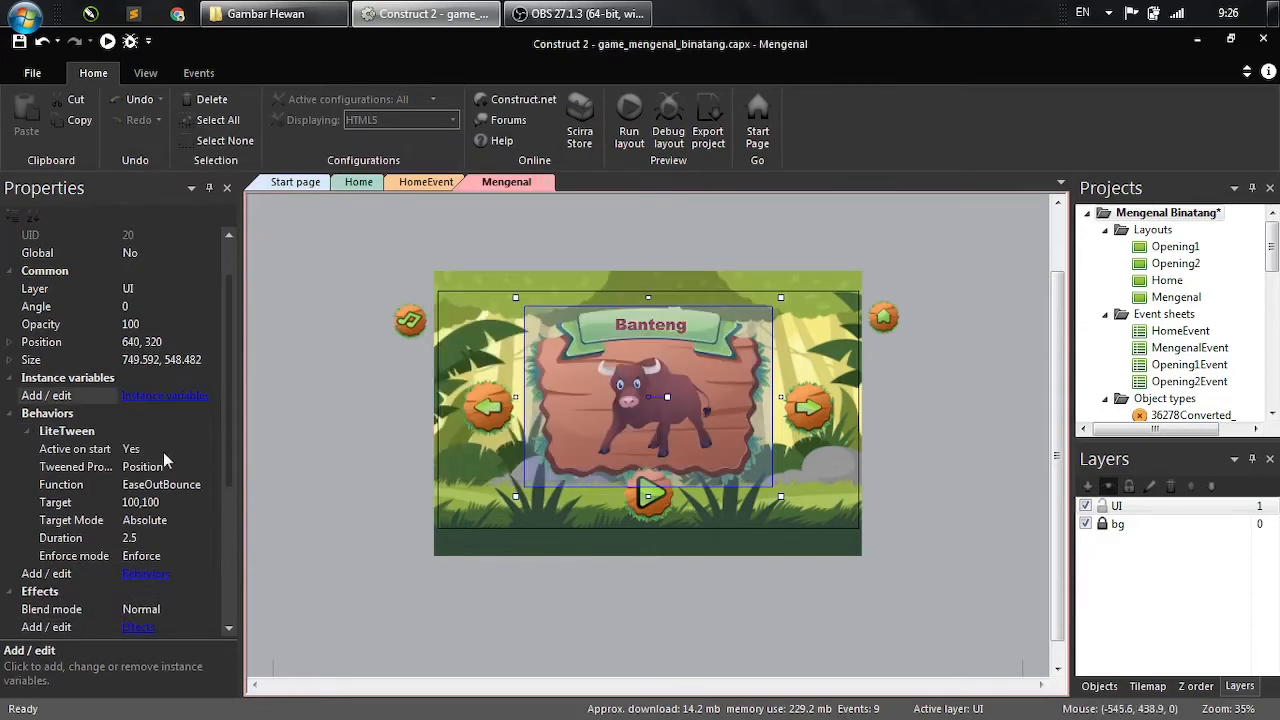
- Copy the wooden board's position into its LiteTween target, giving 640, 320
scroll(225, 442, down, 1)
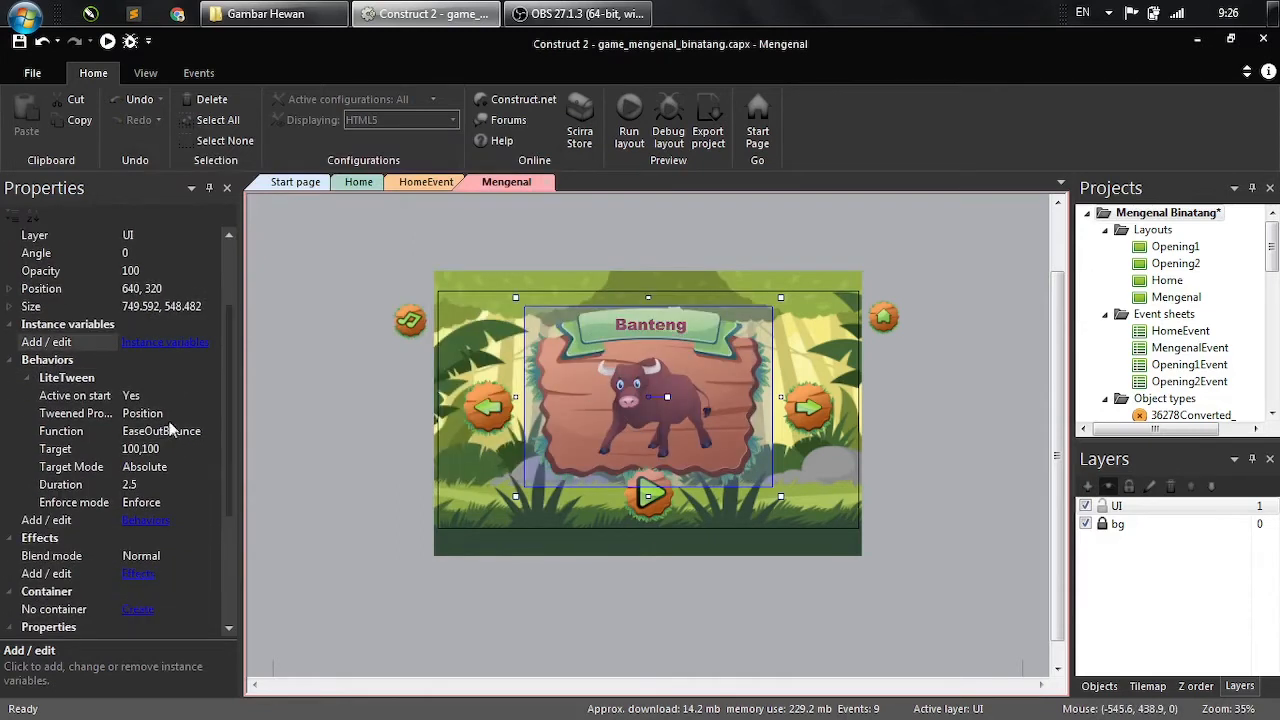
click(158, 287)
key(ctrl+c)
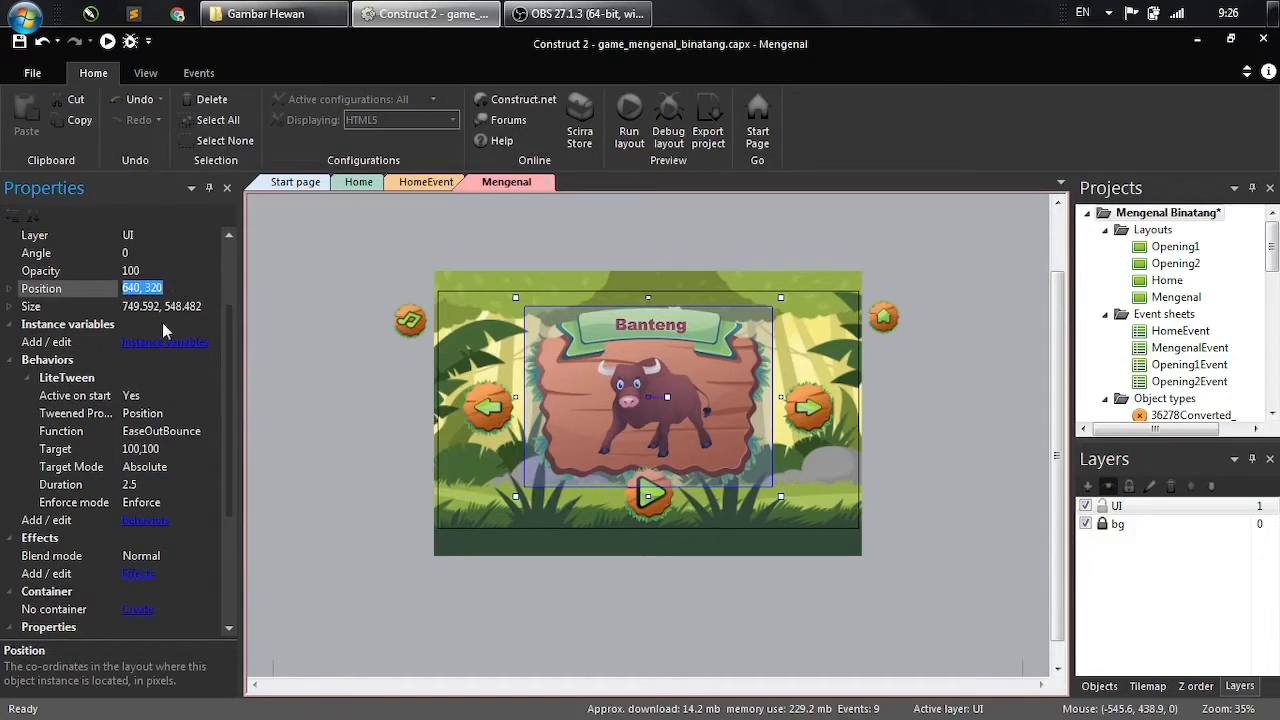
click(152, 449)
key(ctrl+v)
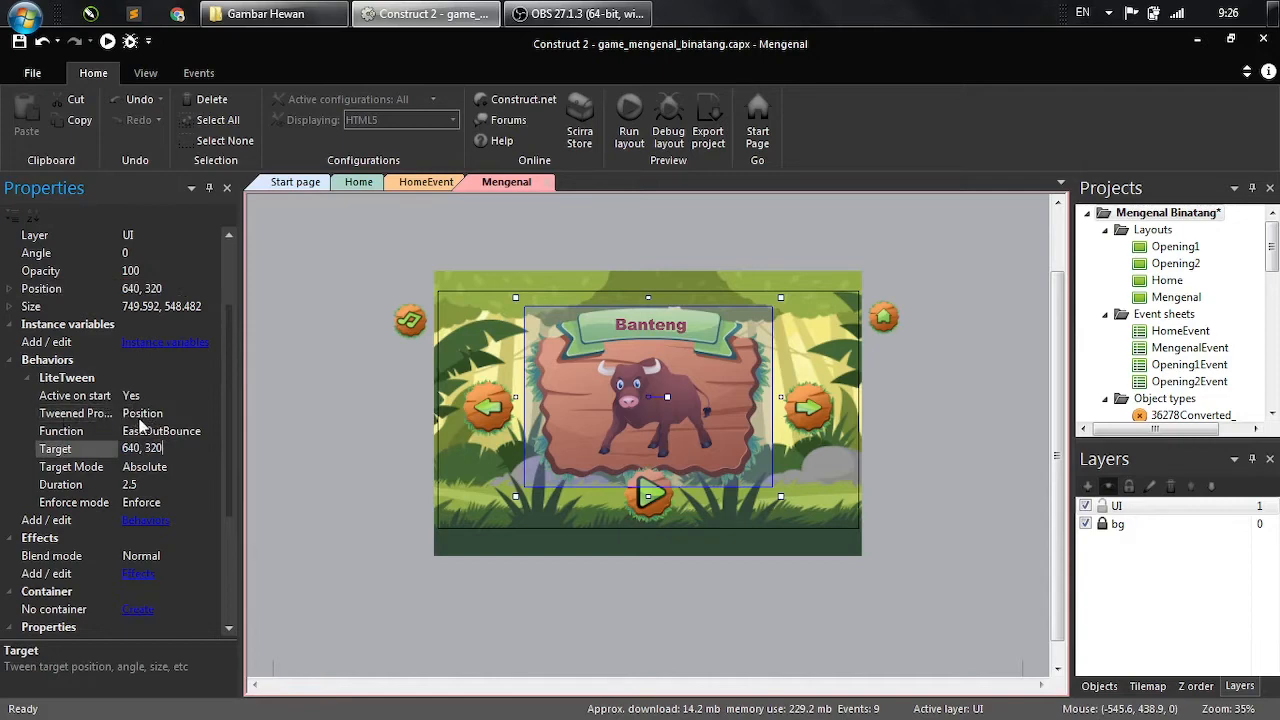
- Set the wooden board's tween duration to 1.5 and move the board above the layout, to about 640, -316
click(140, 484)
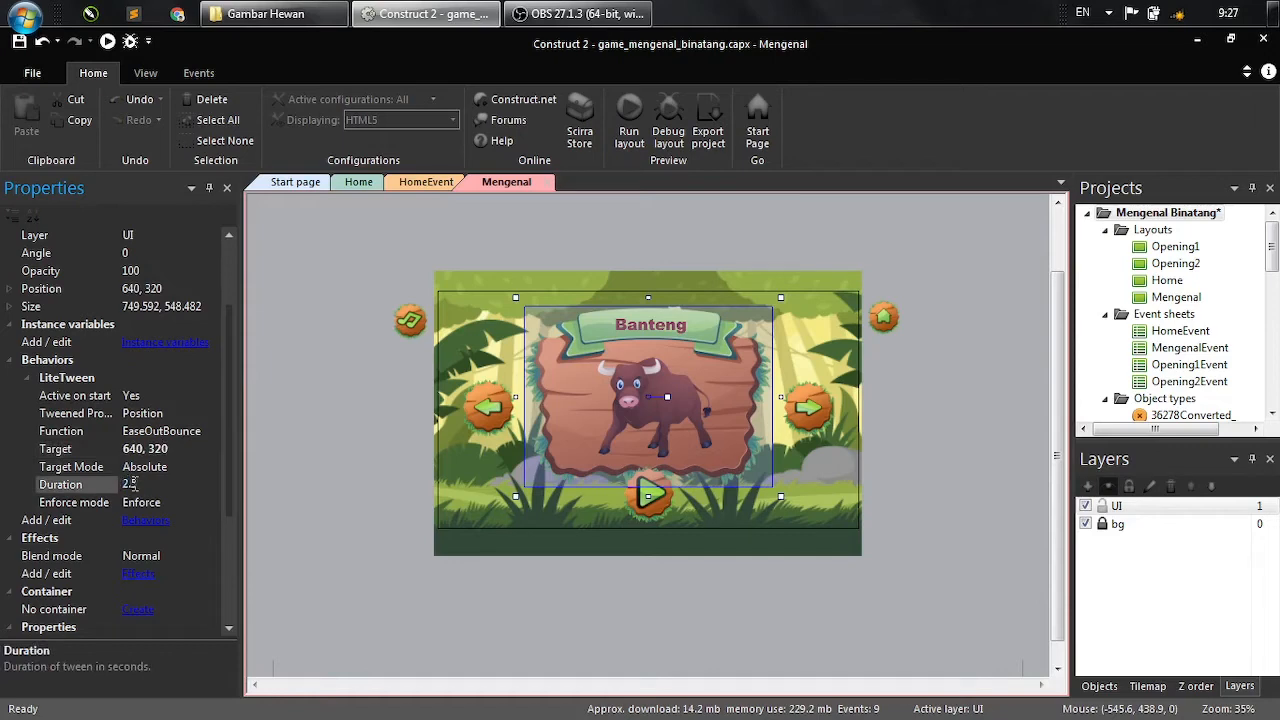
text(1.5)
key(Return)
drag(716, 418, 729, 218)
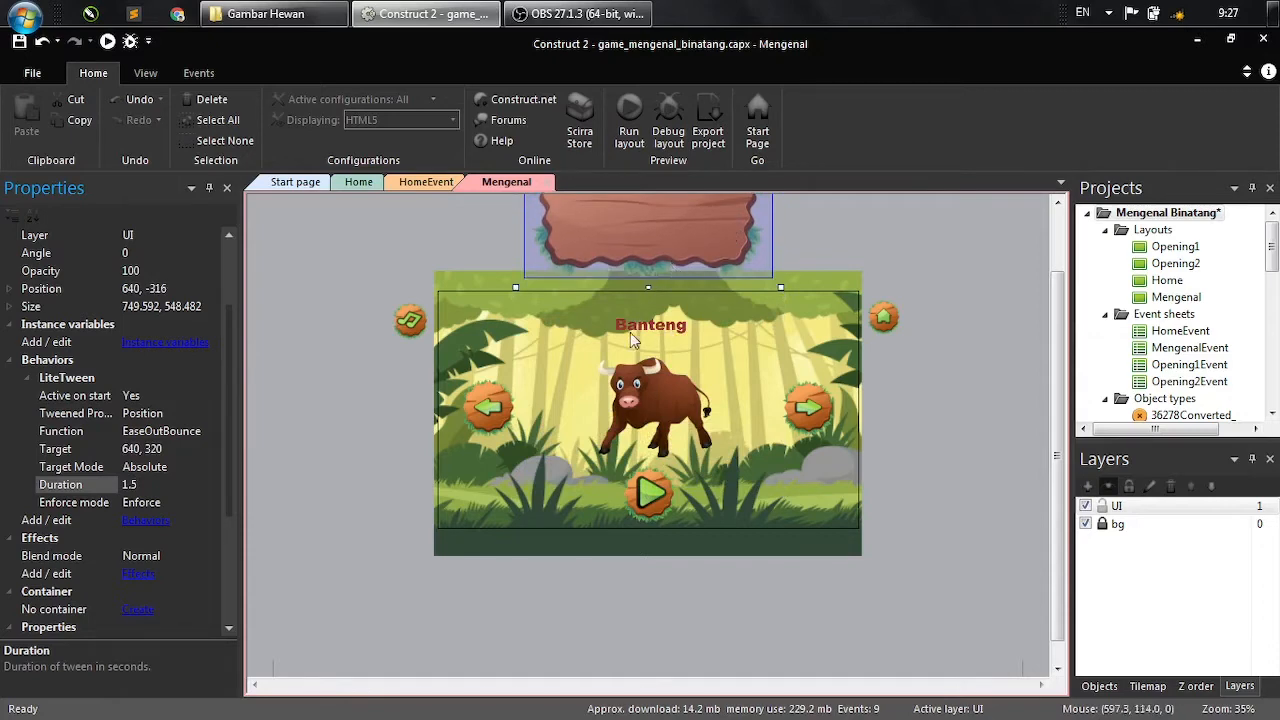
click(646, 402)
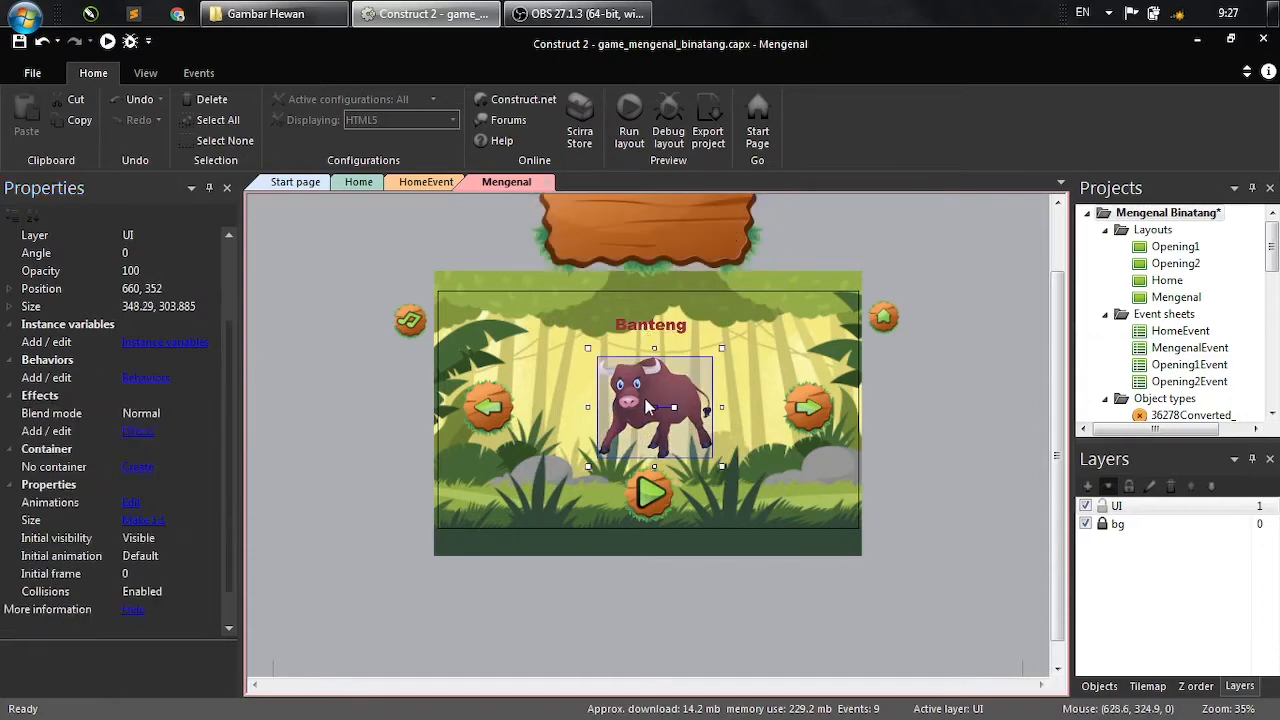
click(646, 338)
click(645, 348)
click(646, 335)
click(648, 378)
click(647, 336)
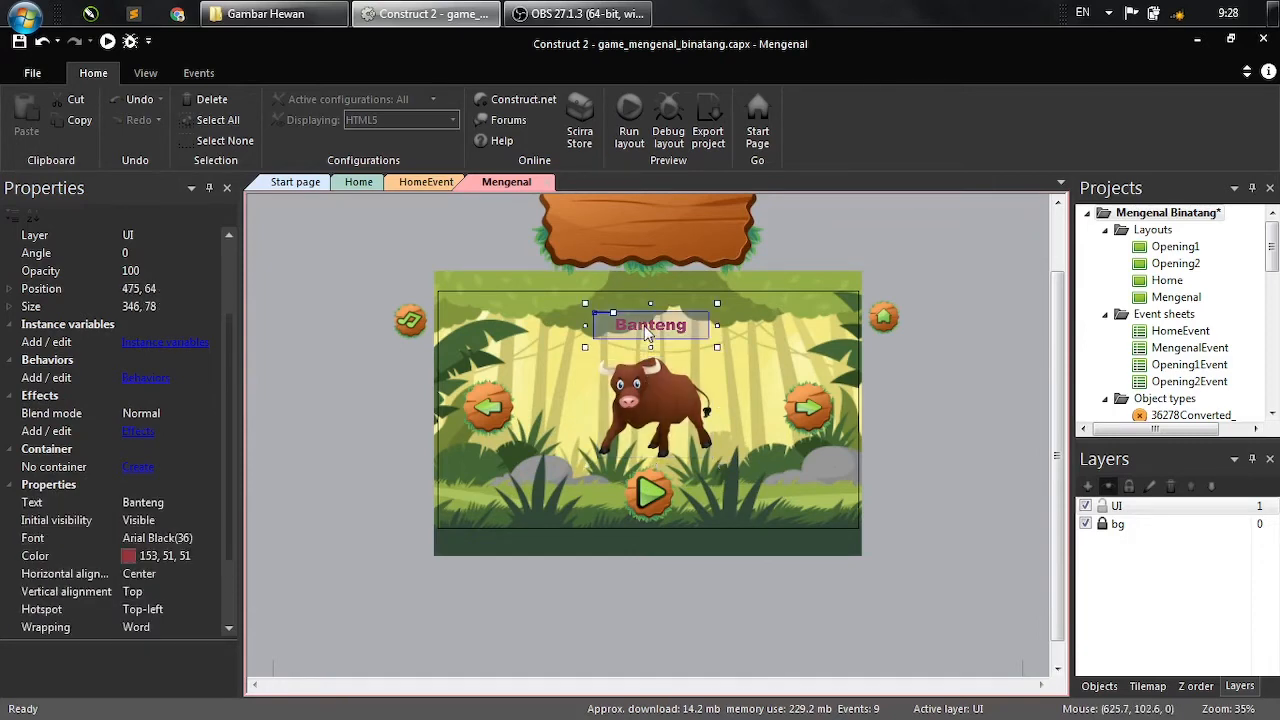
- Add the LiteTween behavior to the Banteng animal sprite
click(656, 397)
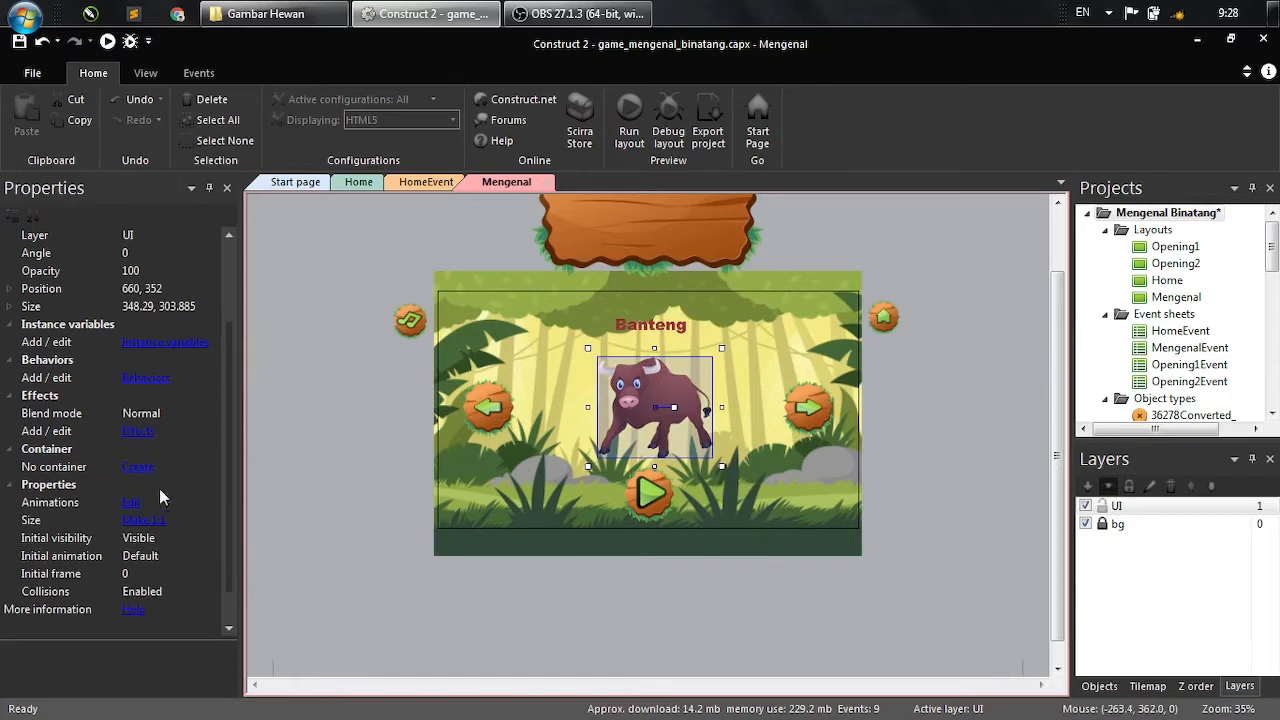
click(146, 378)
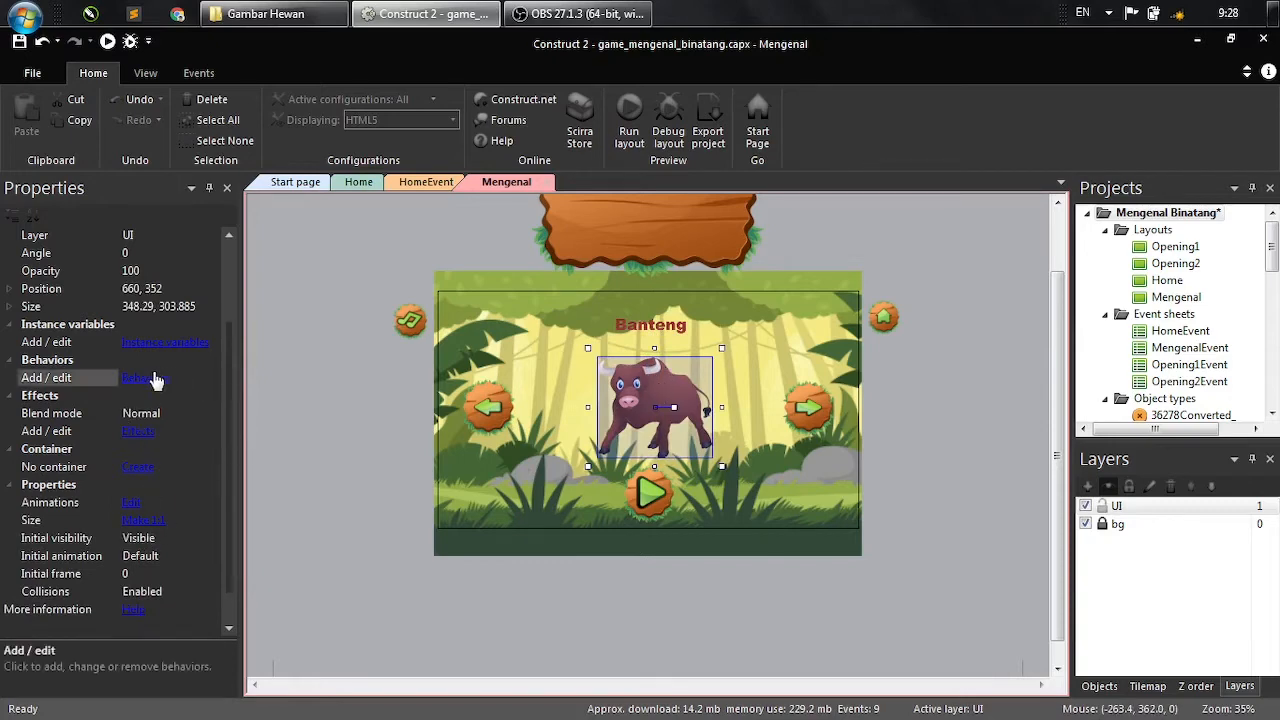
click(457, 258)
click(295, 410)
click(429, 513)
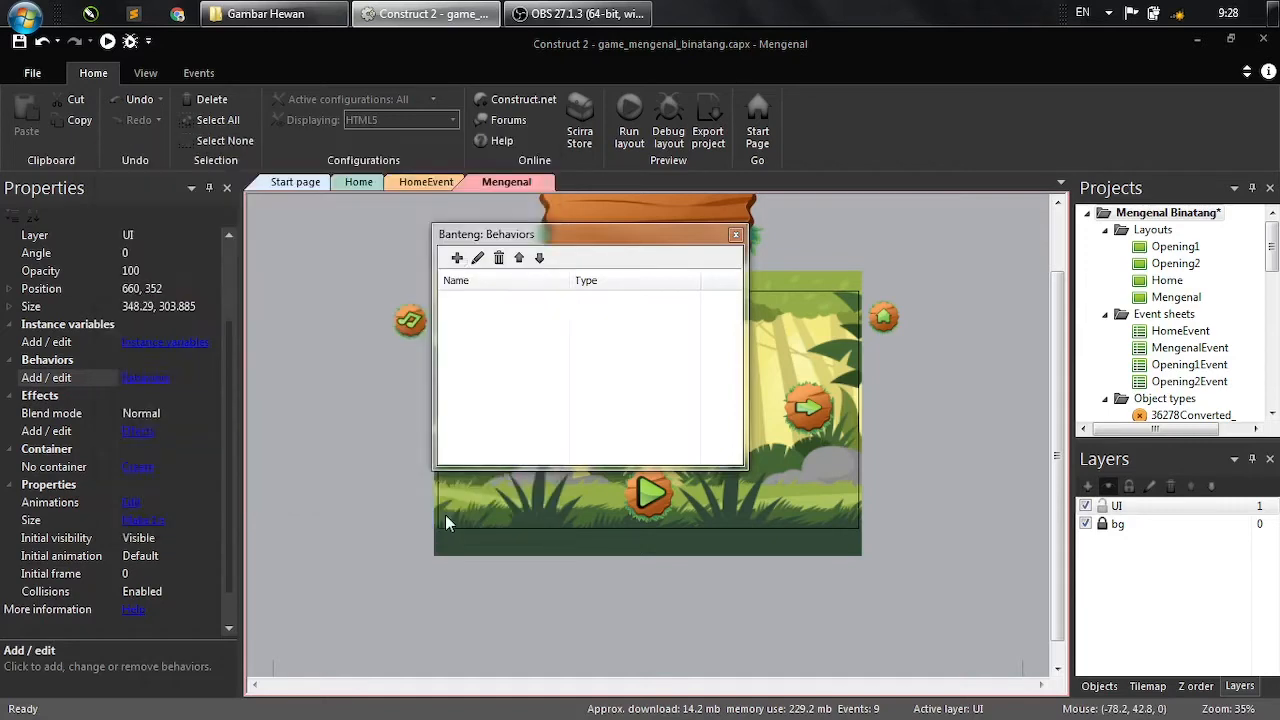
click(735, 234)
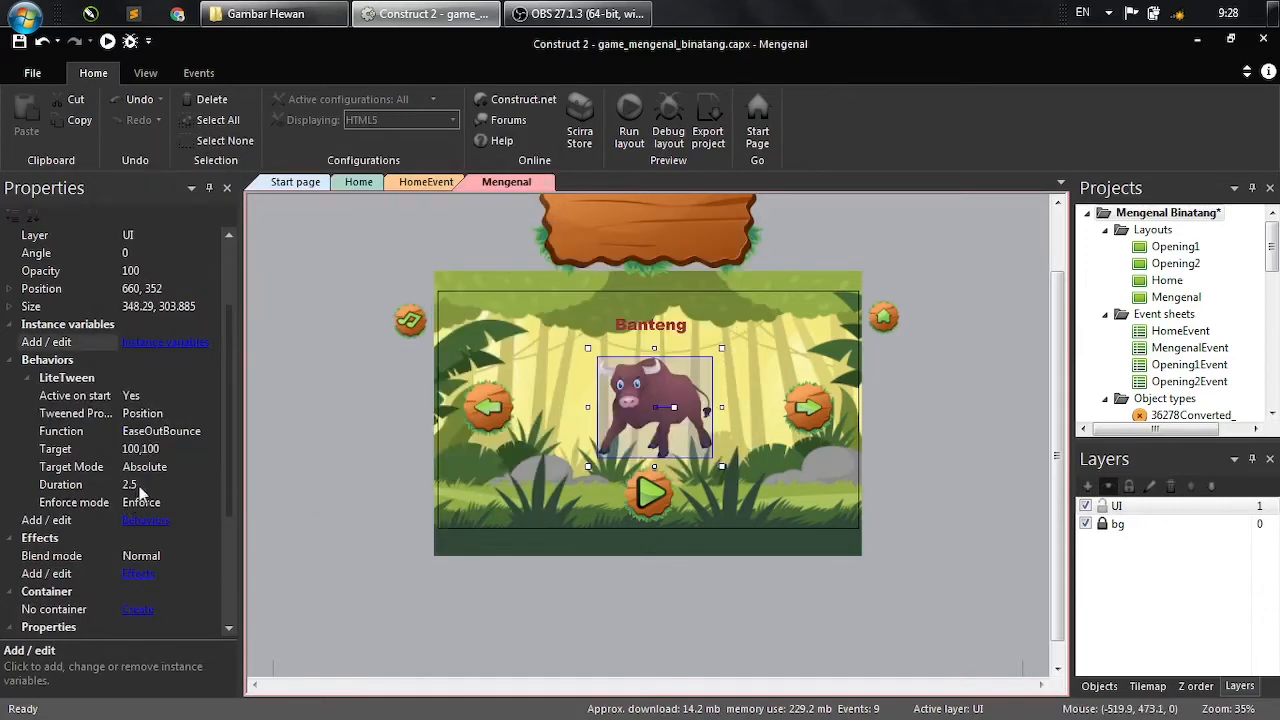
- Set the Banteng sprite's tween duration to 1.5 and copy its position, 660, 352, into the tween target
click(139, 487)
text(1)
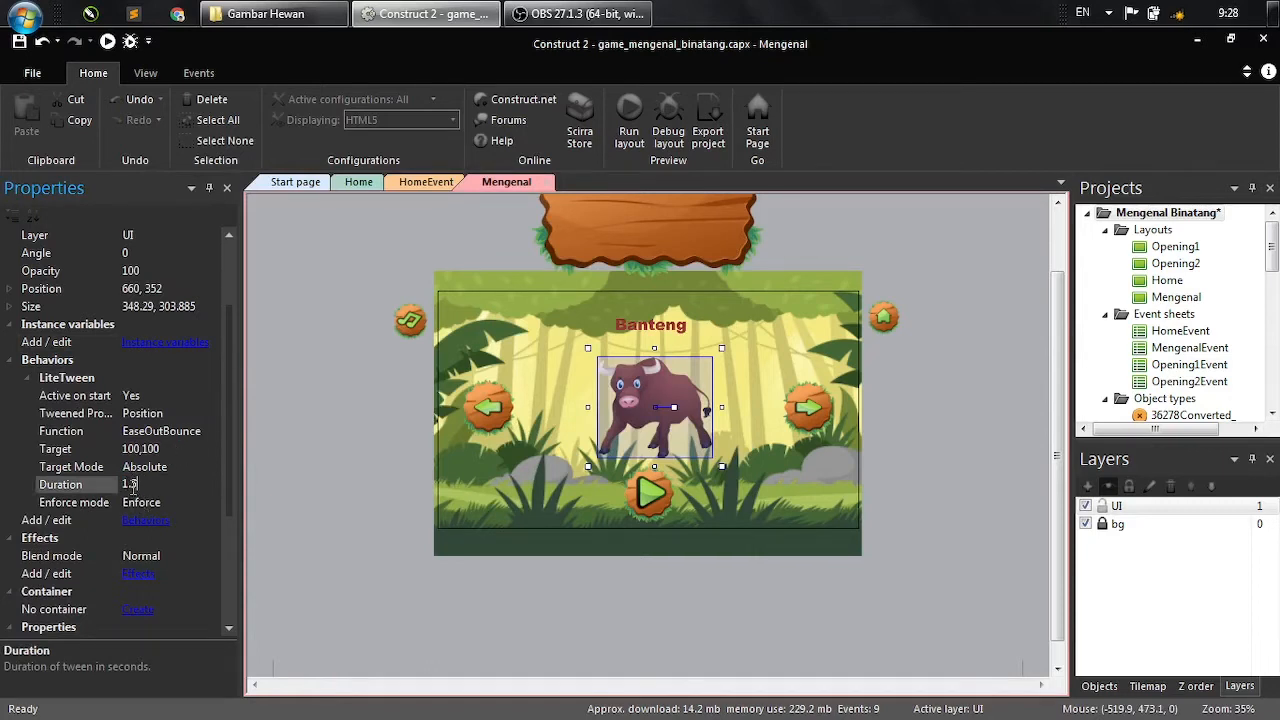
click(145, 289)
key(ctrl+c)
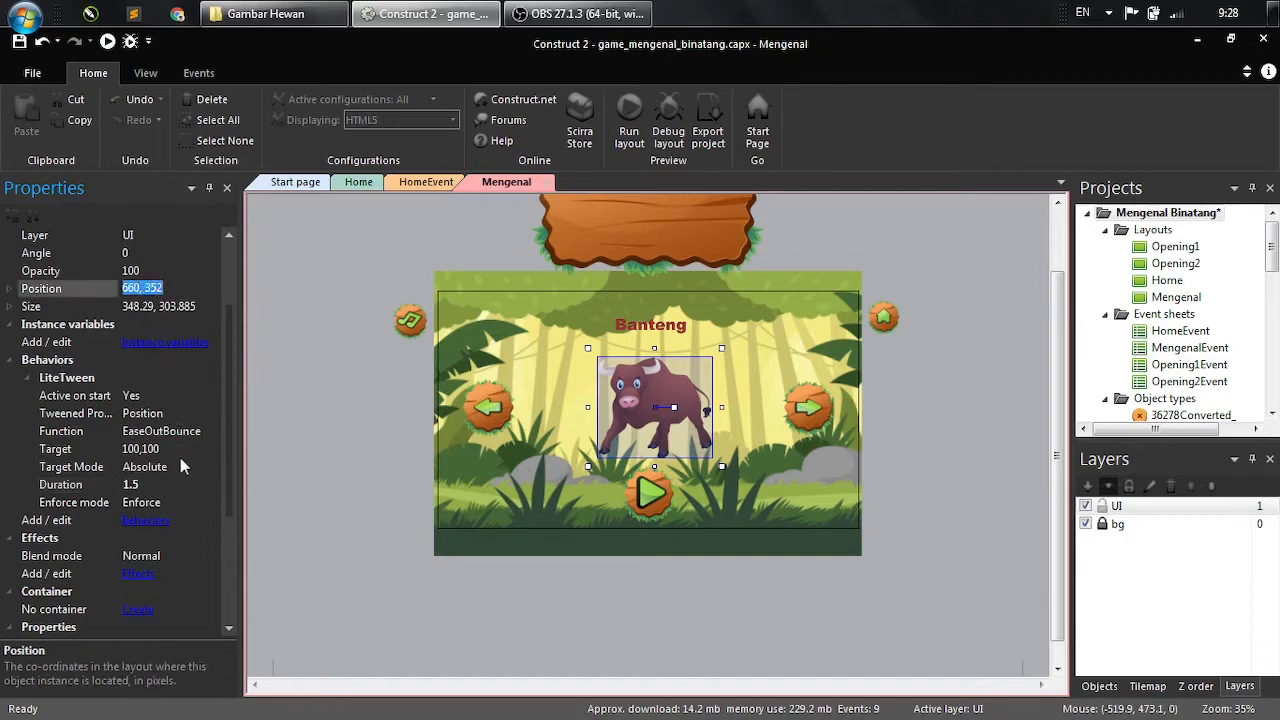
click(170, 449)
key(ctrl+v)
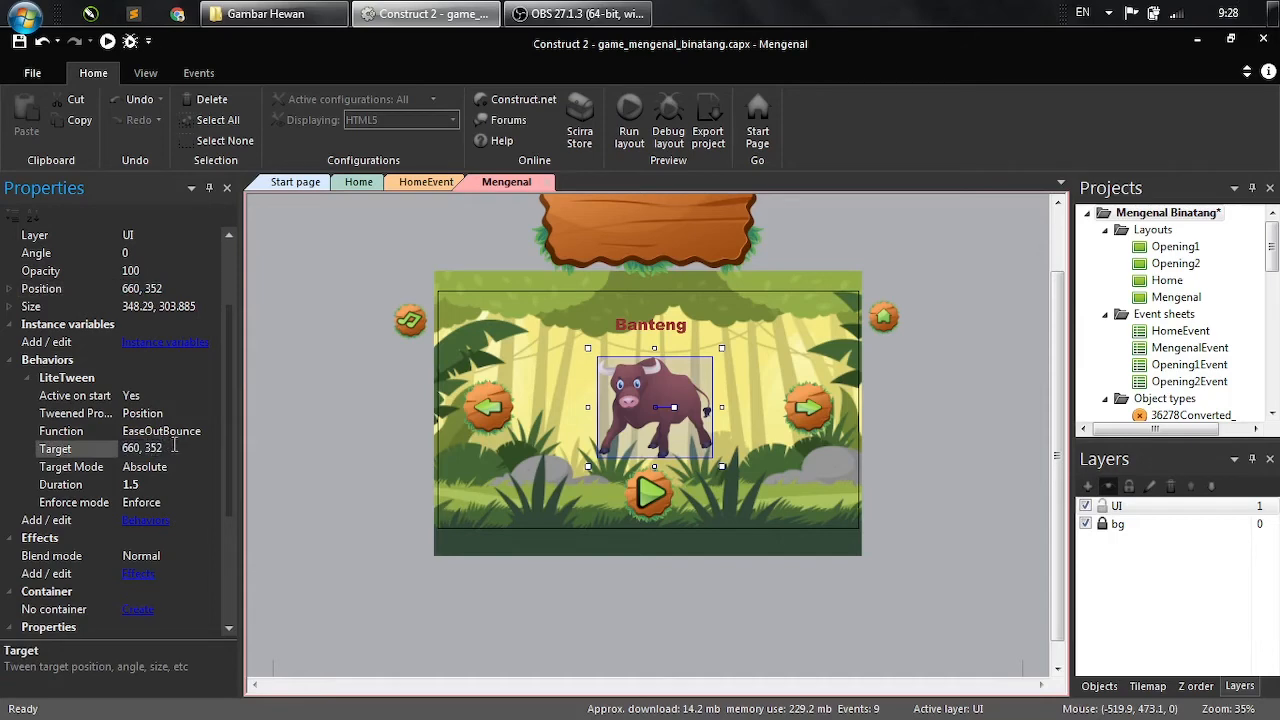
- Set the Banteng sprite's tween function to EaseOutBack
click(213, 433)
click(210, 431)
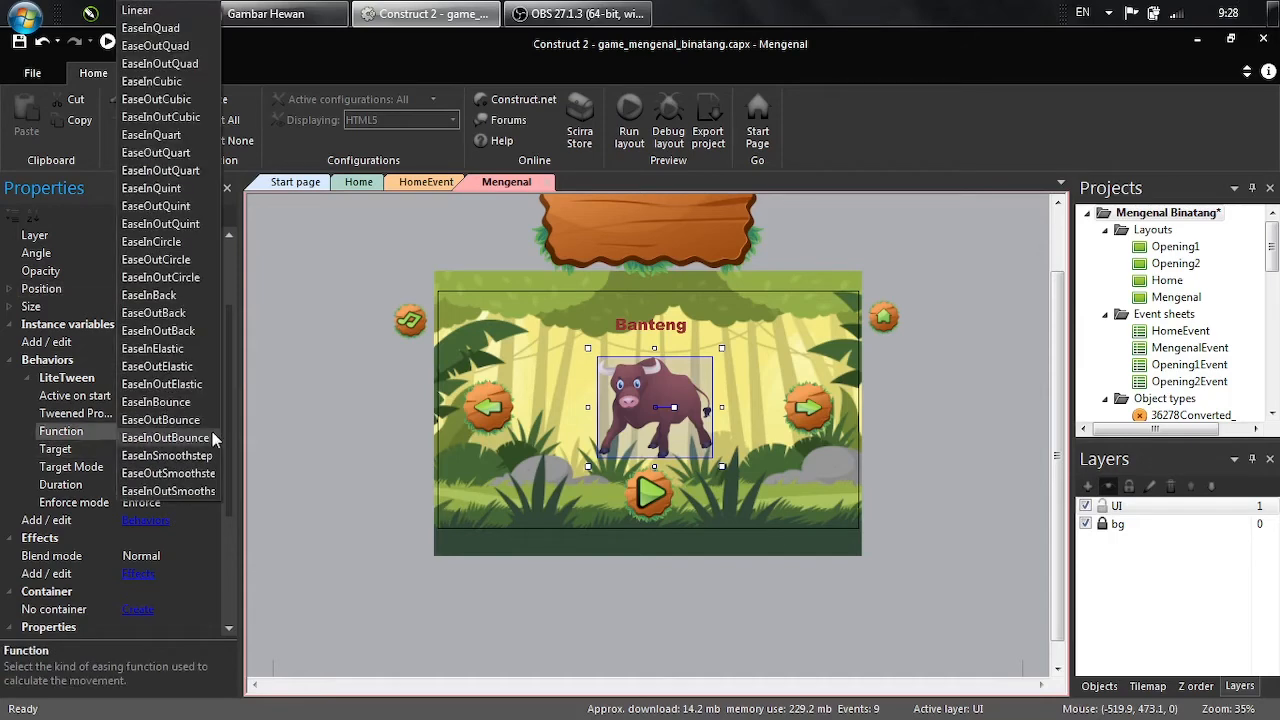
click(186, 316)
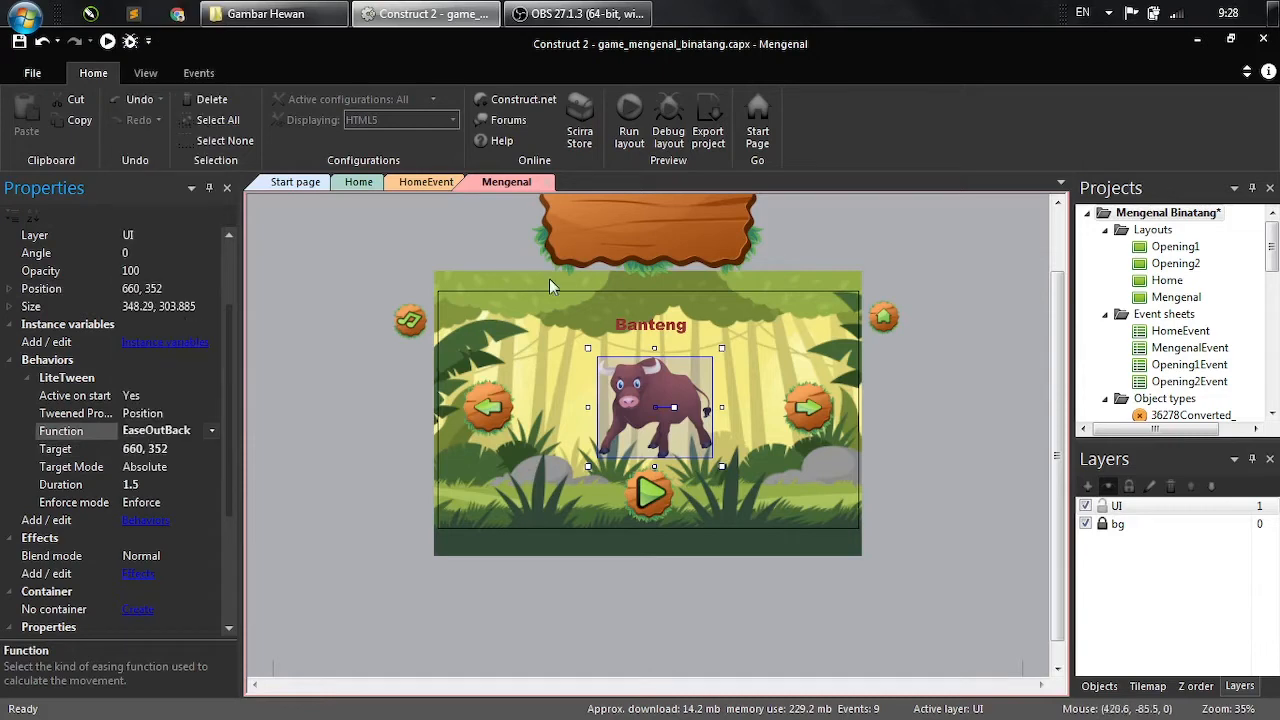
- Set the wooden board's tween function to EaseOutBack
click(597, 243)
click(211, 433)
click(211, 433)
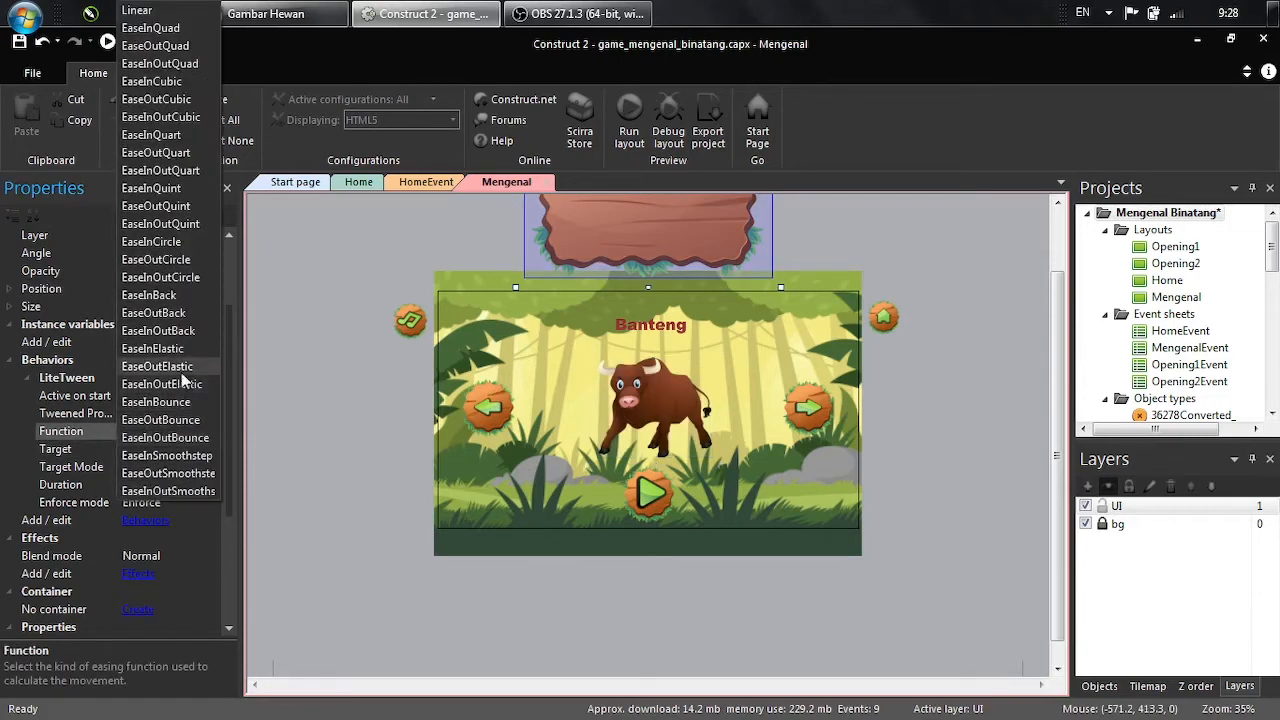
click(175, 330)
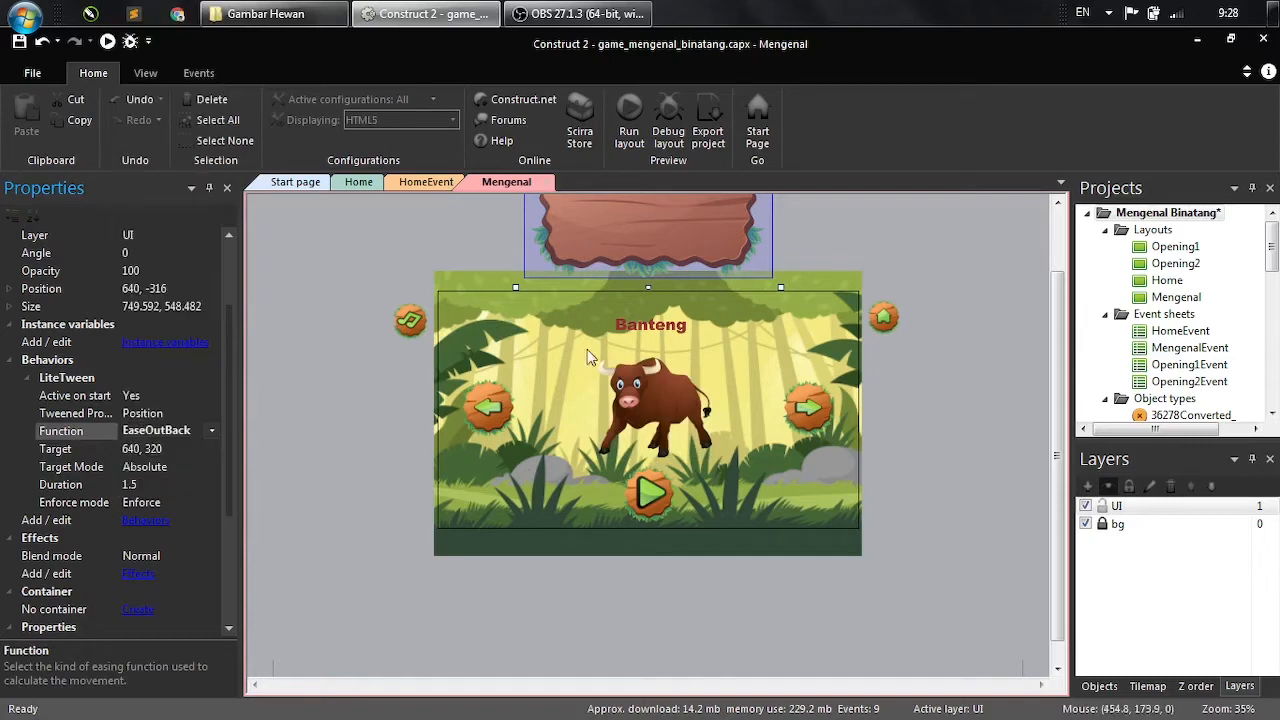
- Move the Banteng sprite onto the wooden board above the layout, to about 660, -305
click(630, 400)
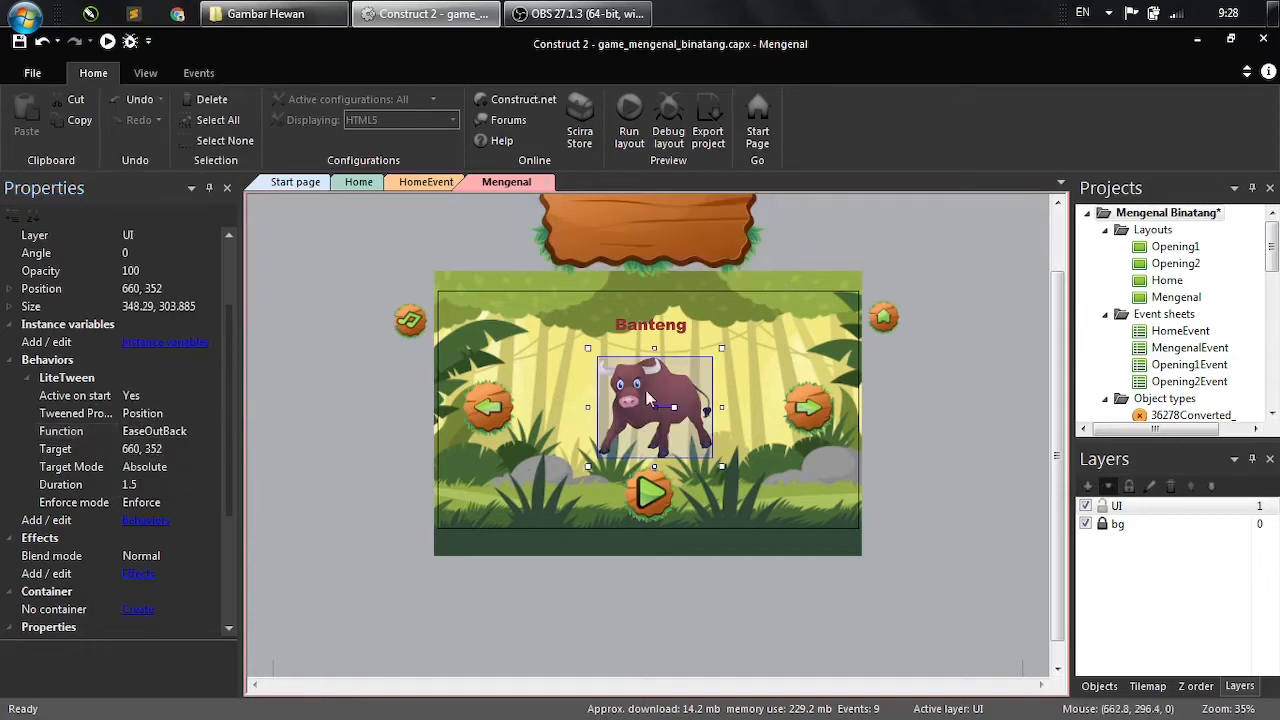
drag(643, 399, 631, 205)
drag(1055, 290, 1052, 247)
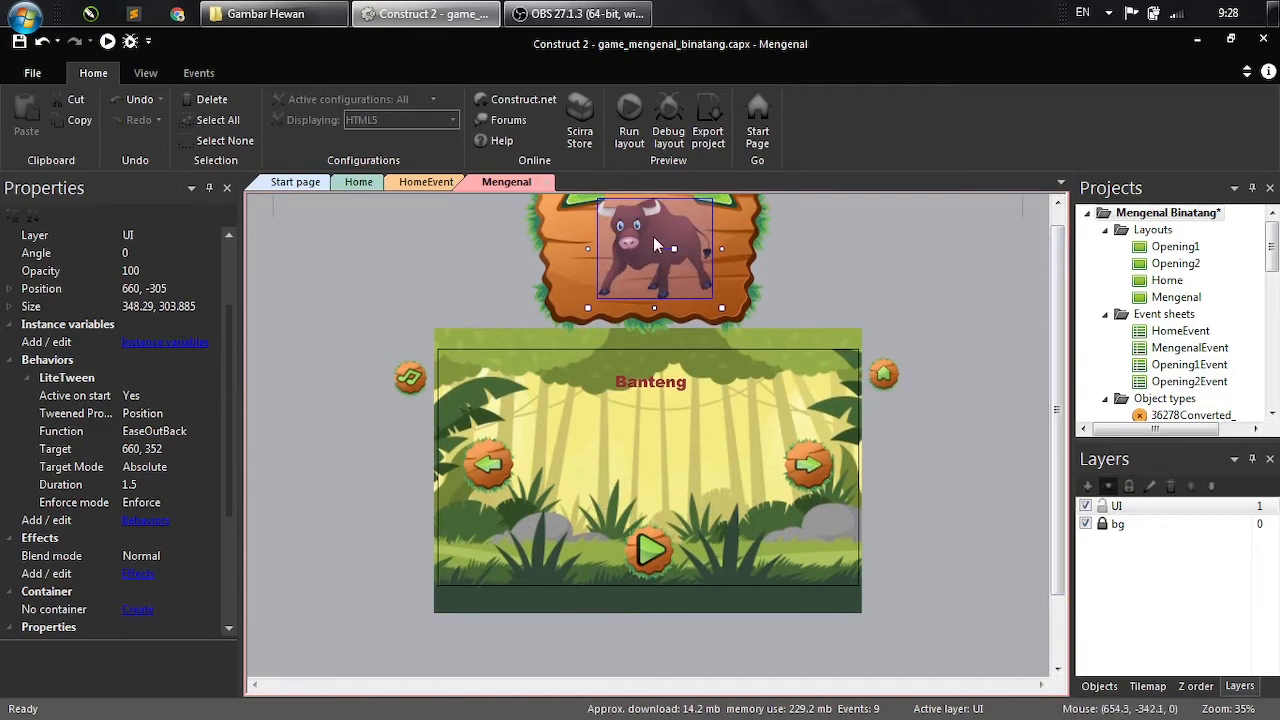
- Add the LiteTween behavior to the nama_hewan text object
click(655, 384)
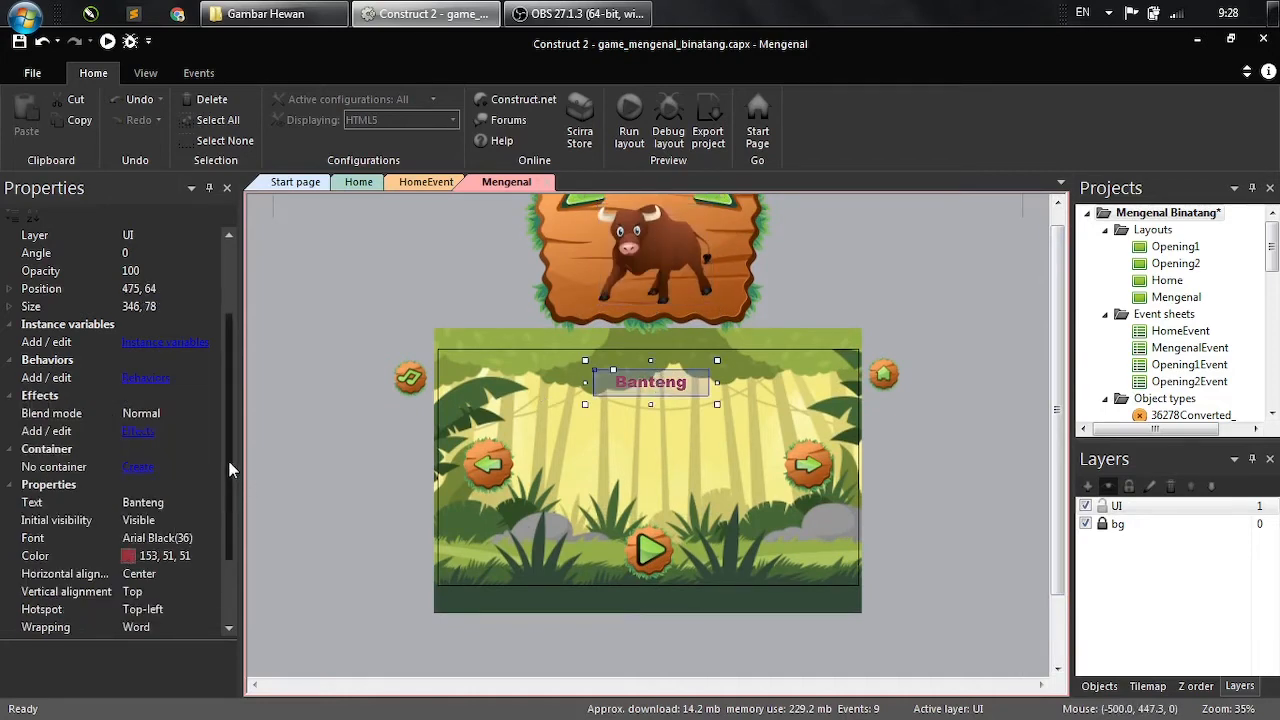
drag(229, 466, 227, 521)
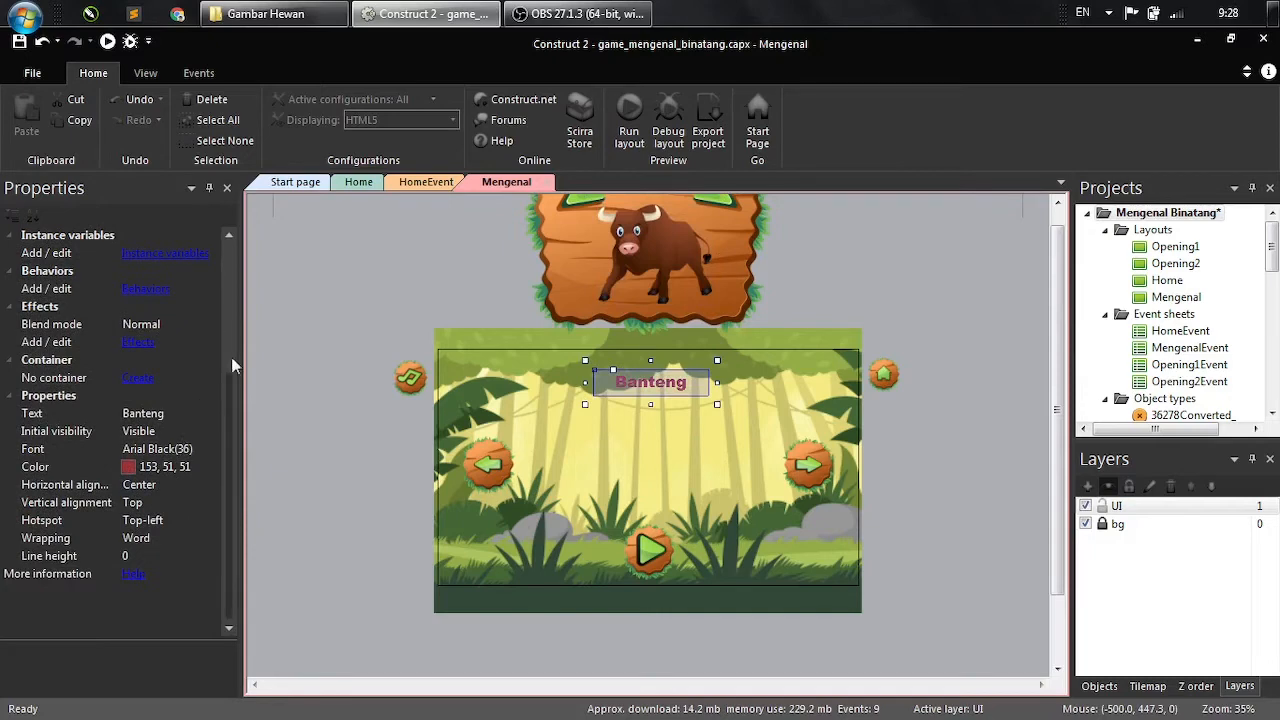
drag(233, 399, 227, 363)
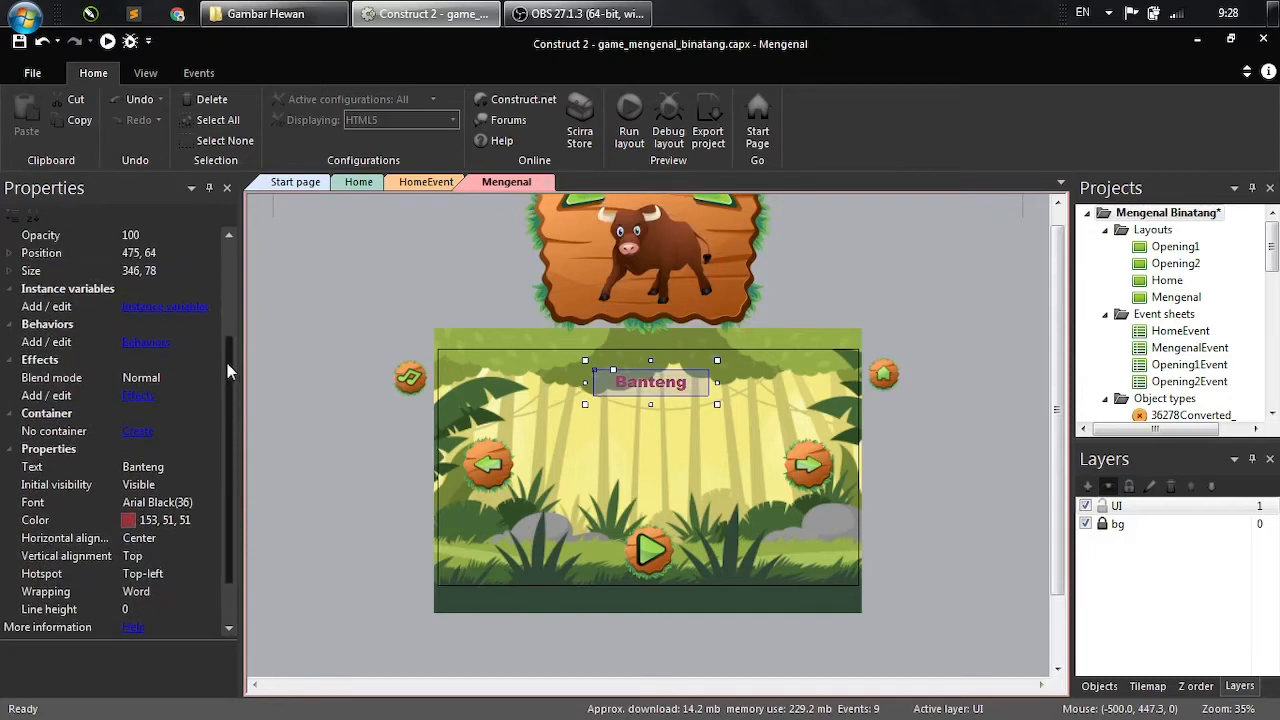
click(145, 343)
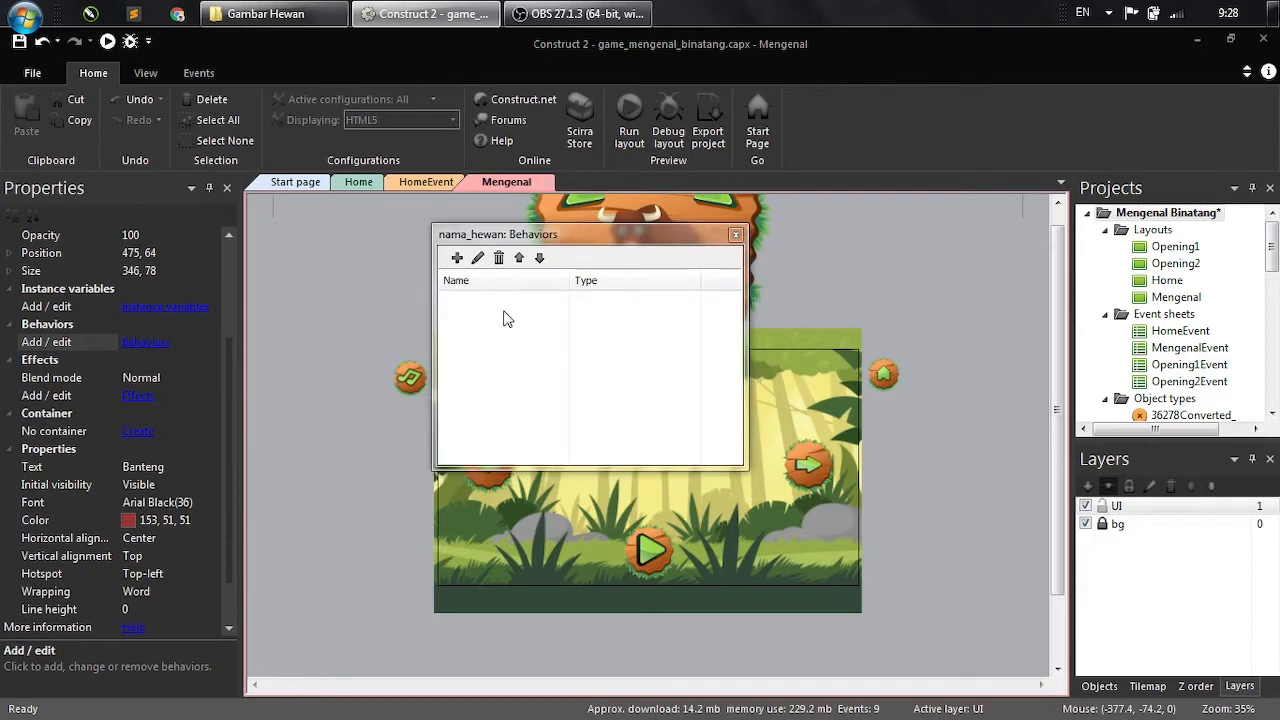
click(457, 258)
click(295, 410)
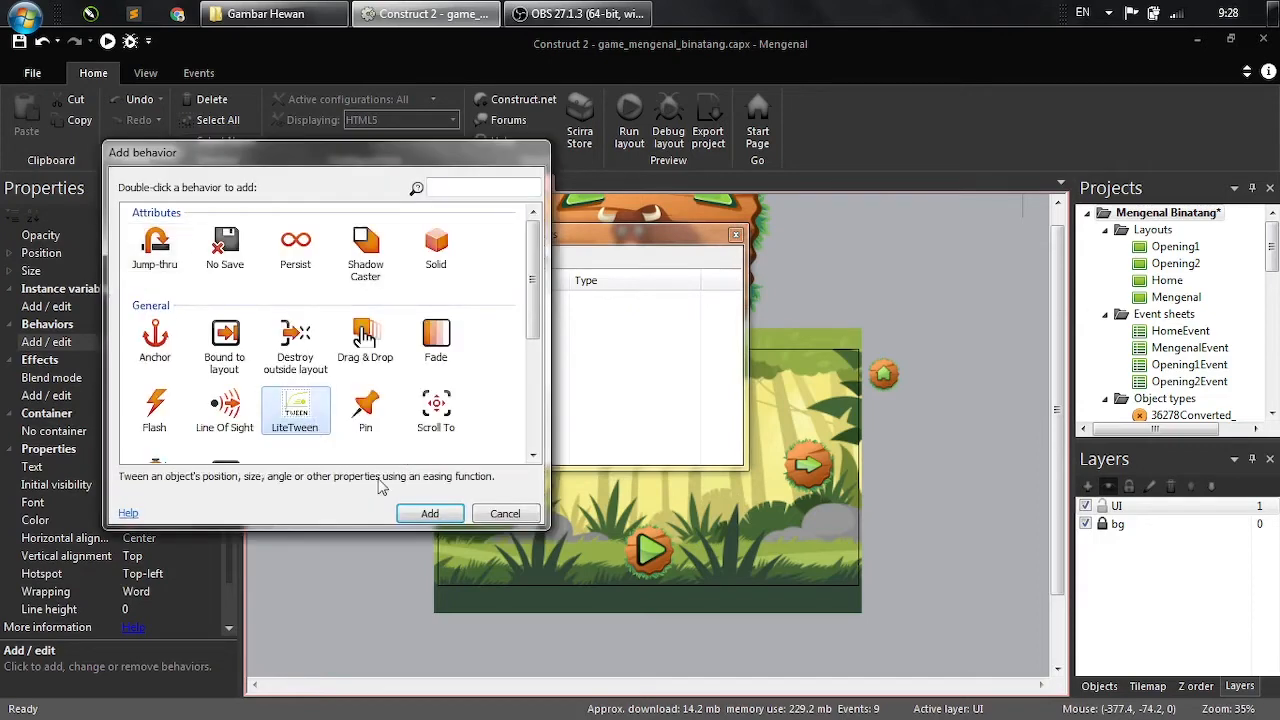
click(428, 514)
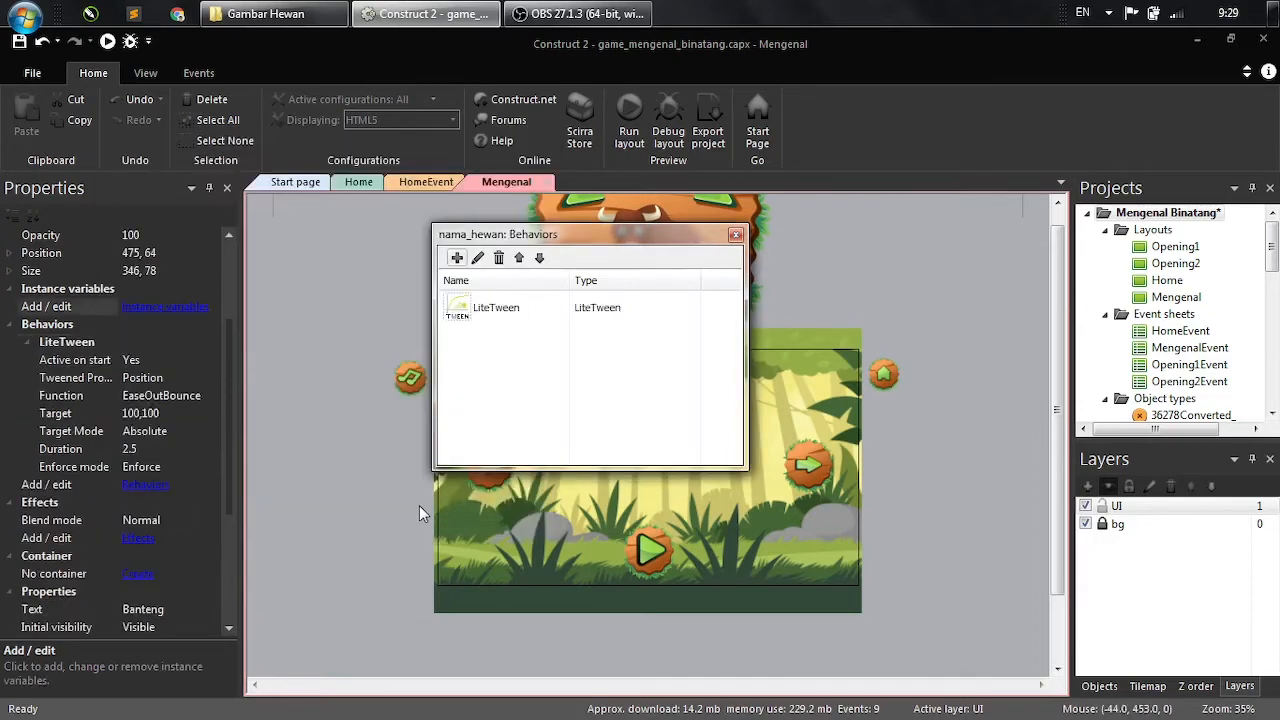
- Set the nama_hewan text's tween function to EaseOutBack
click(210, 398)
click(209, 394)
click(209, 394)
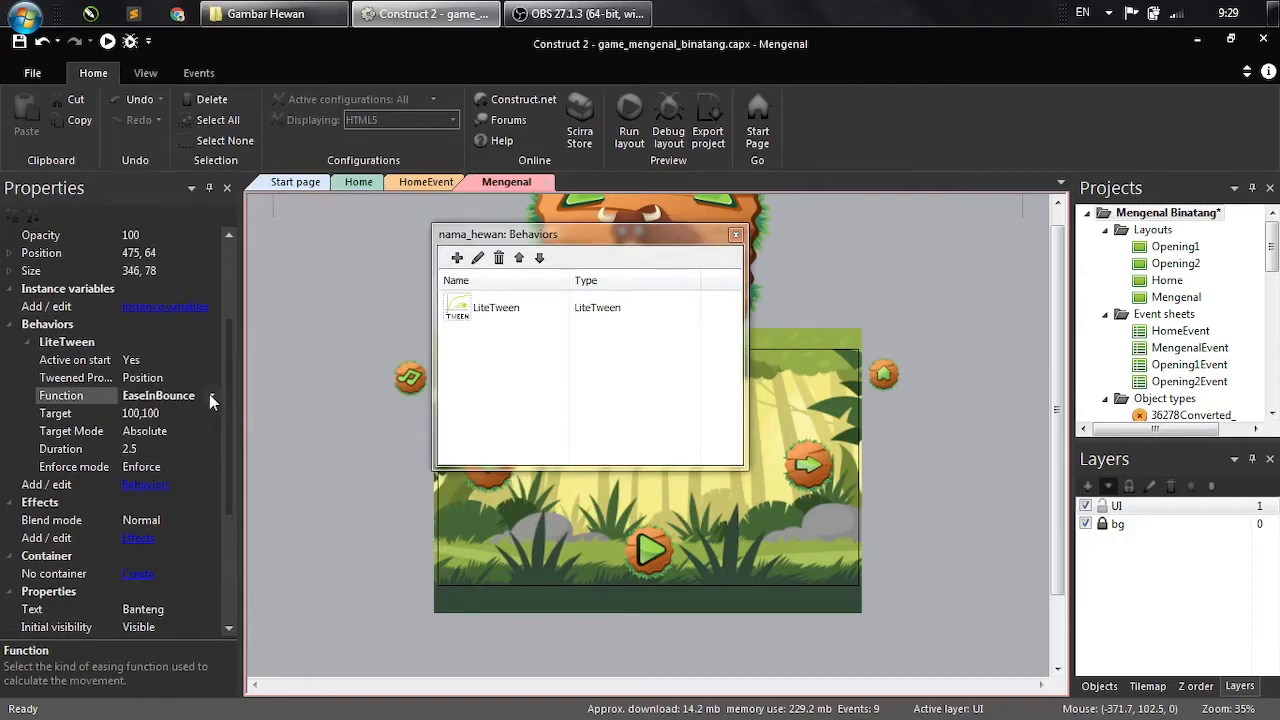
click(209, 394)
click(165, 374)
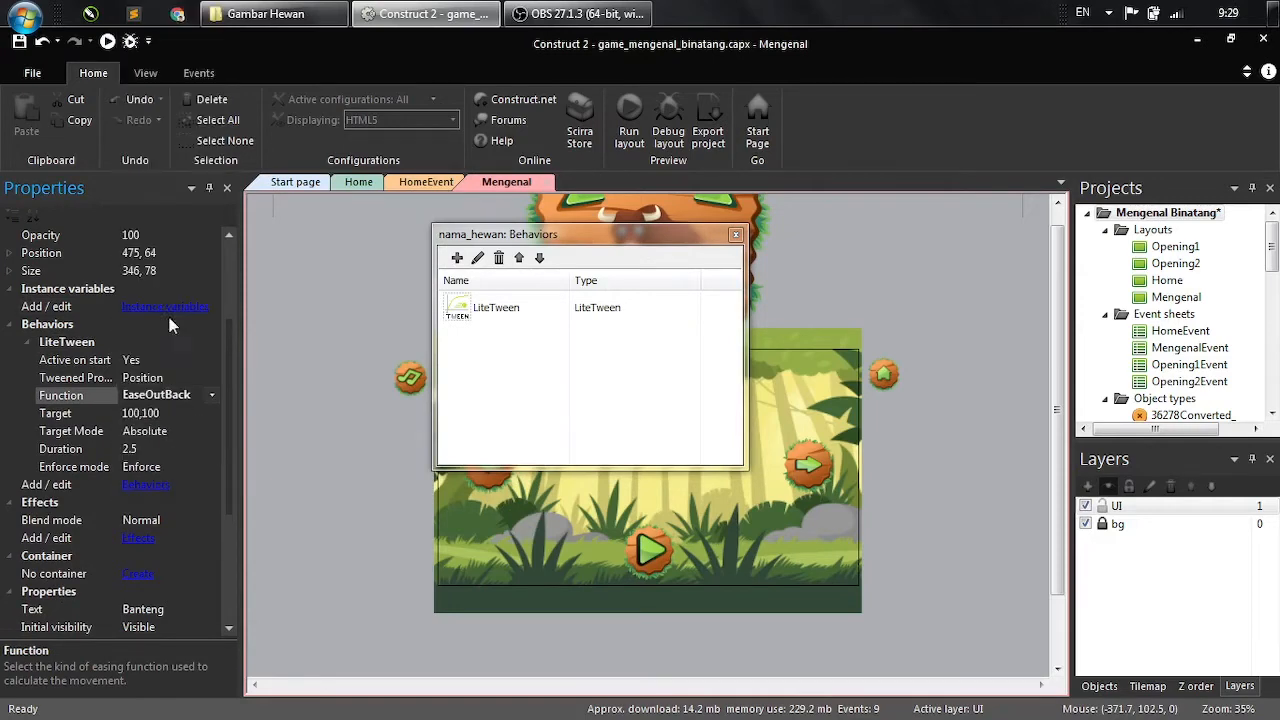
- Copy the nama_hewan text's position, 475, 64, into its tween target and set the tween duration to 1.5 seconds
click(168, 254)
key(ctrl+c)
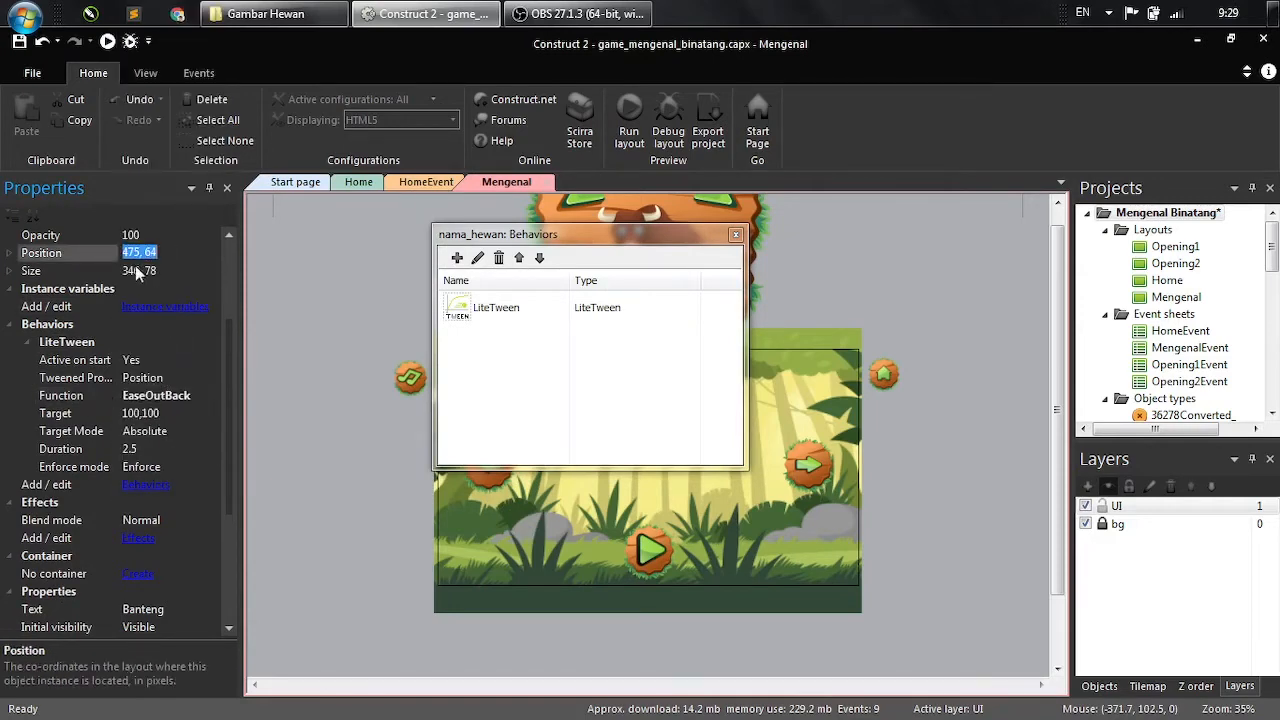
click(176, 410)
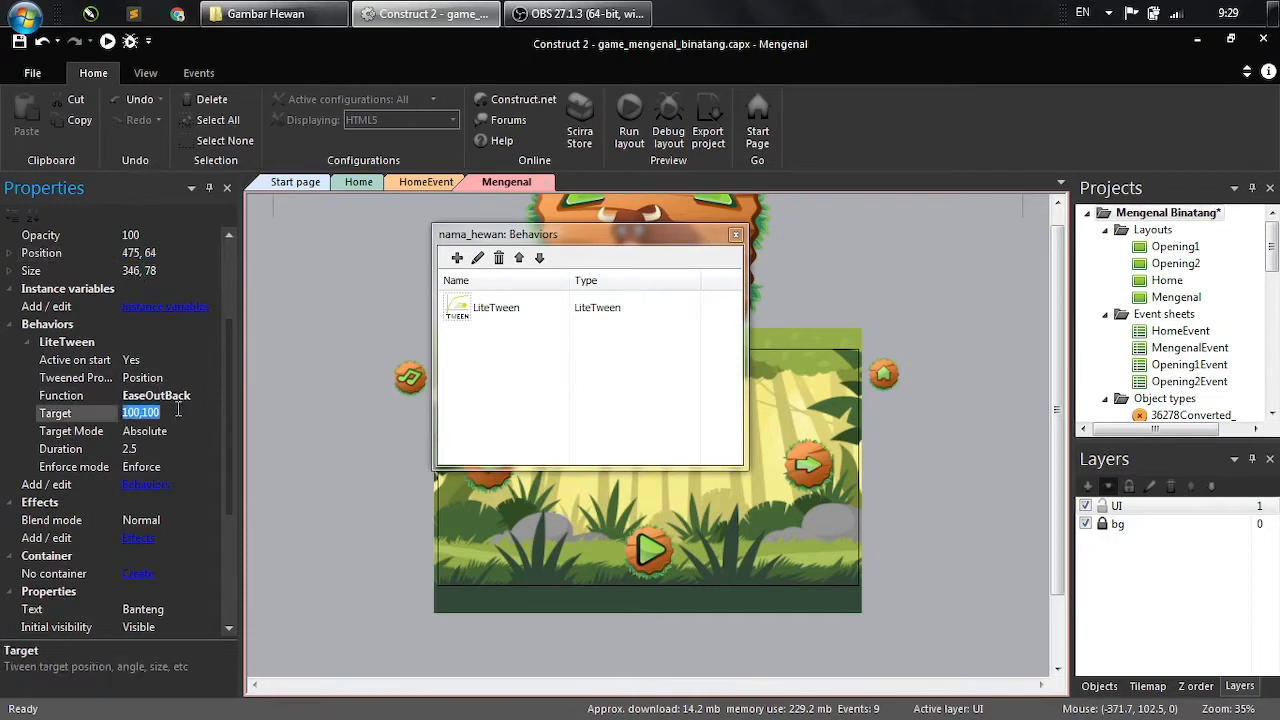
key(ctrl+v)
click(131, 449)
drag(129, 449, 118, 448)
text(1)
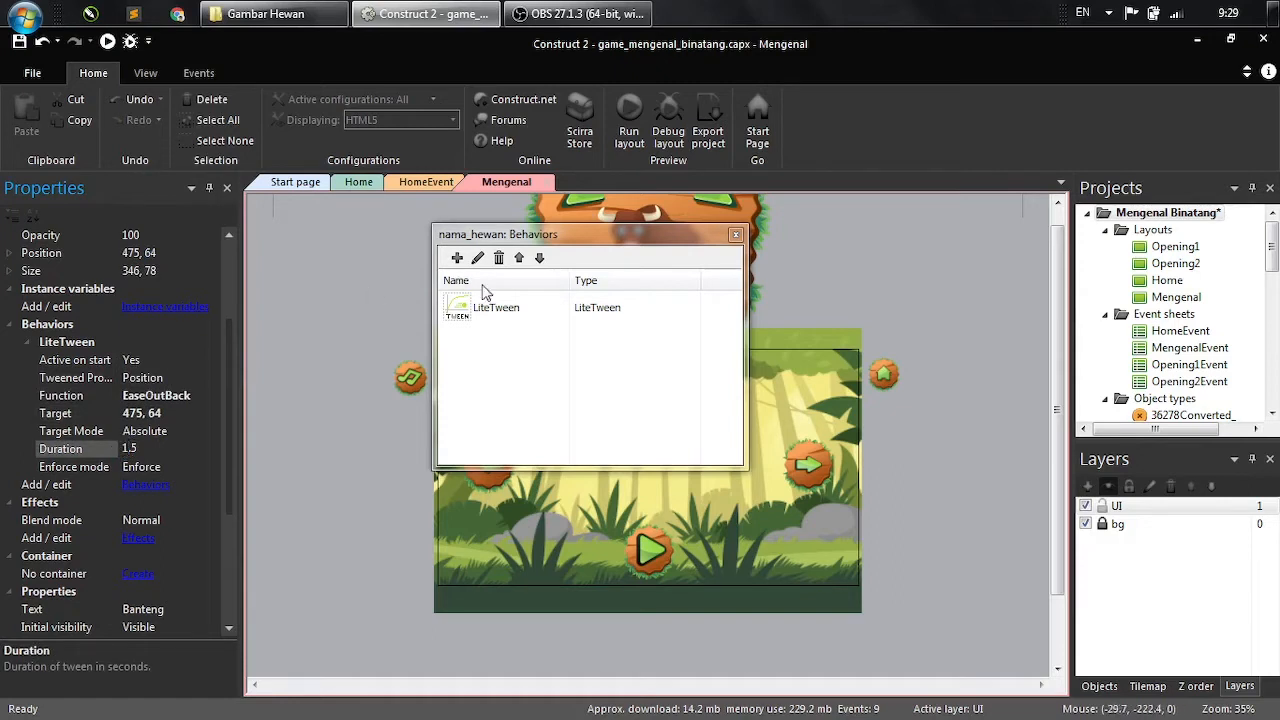
click(735, 237)
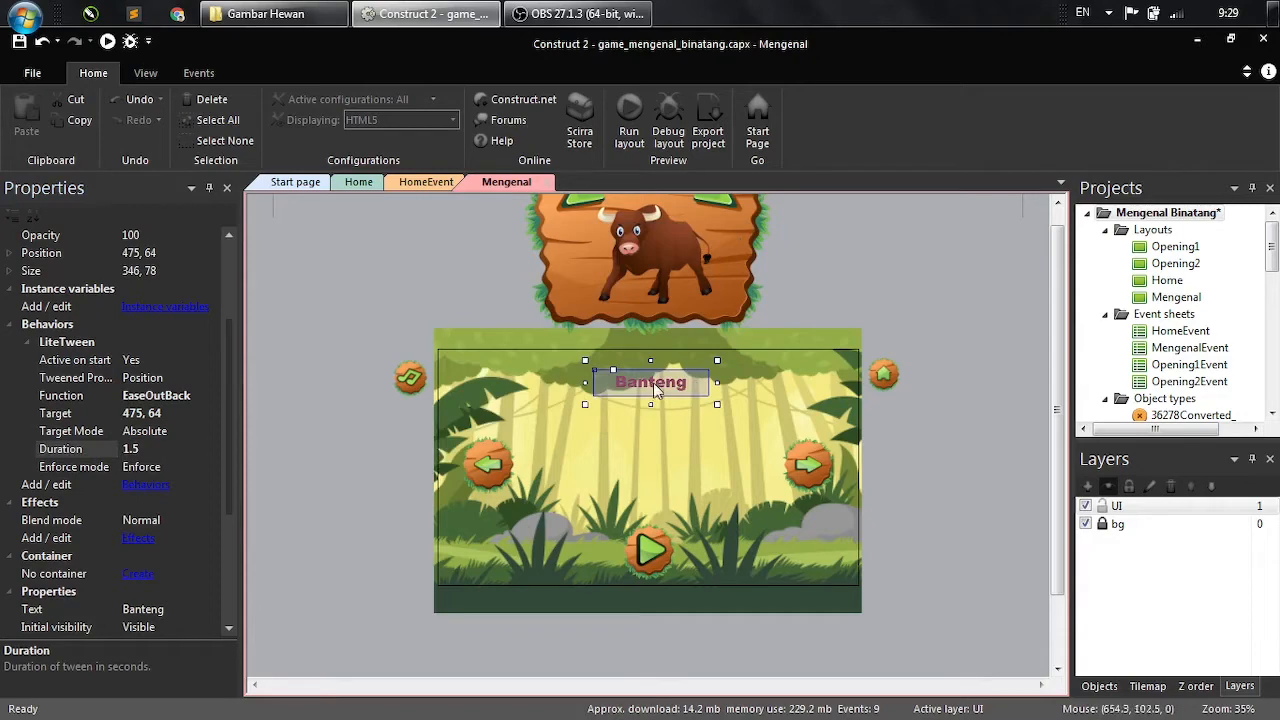
- Move the nama_hewan text above the layout onto the wooden board's banner, to about 475, -569
drag(1060, 312, 1062, 297)
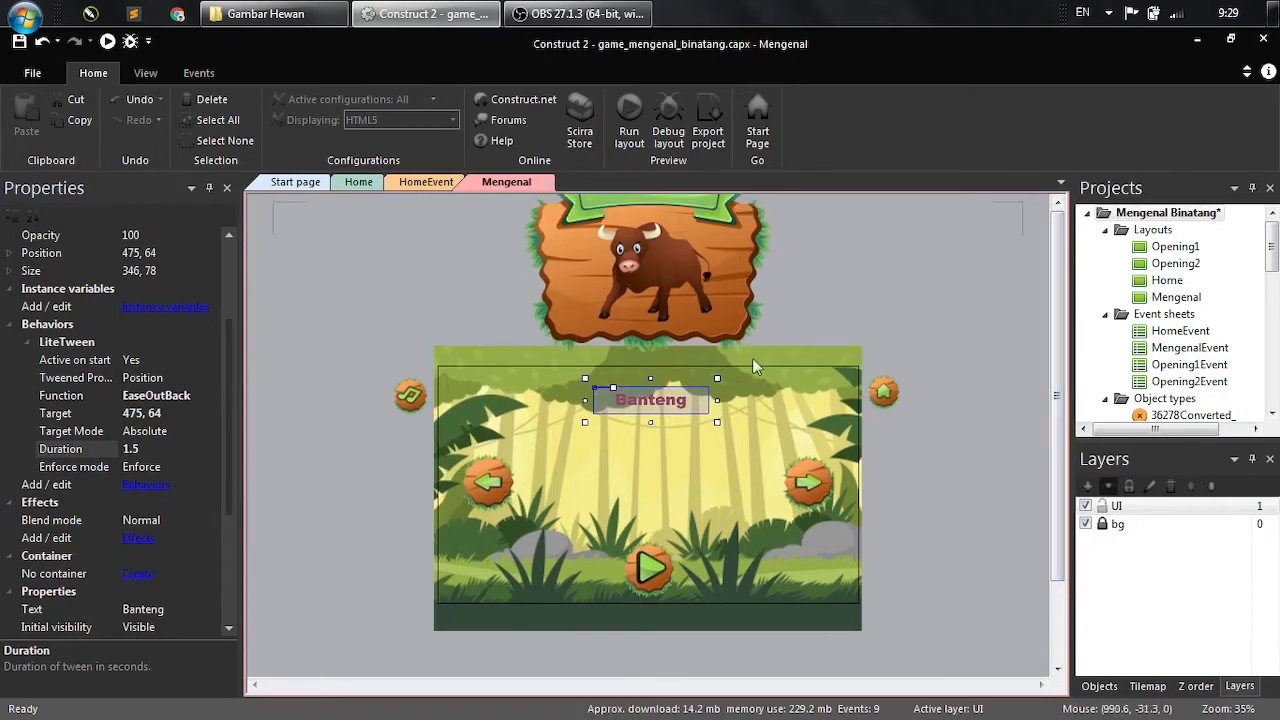
drag(695, 401, 698, 176)
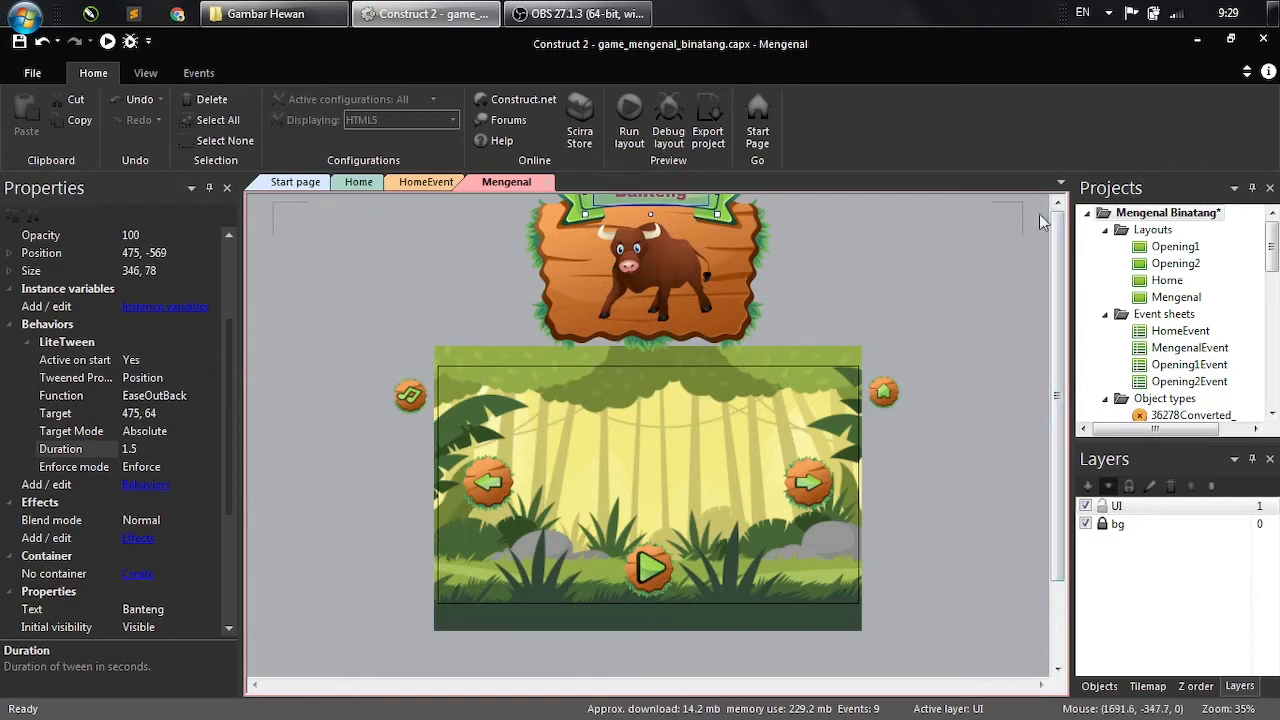
ctrl+scroll(882, 335, down, 1)
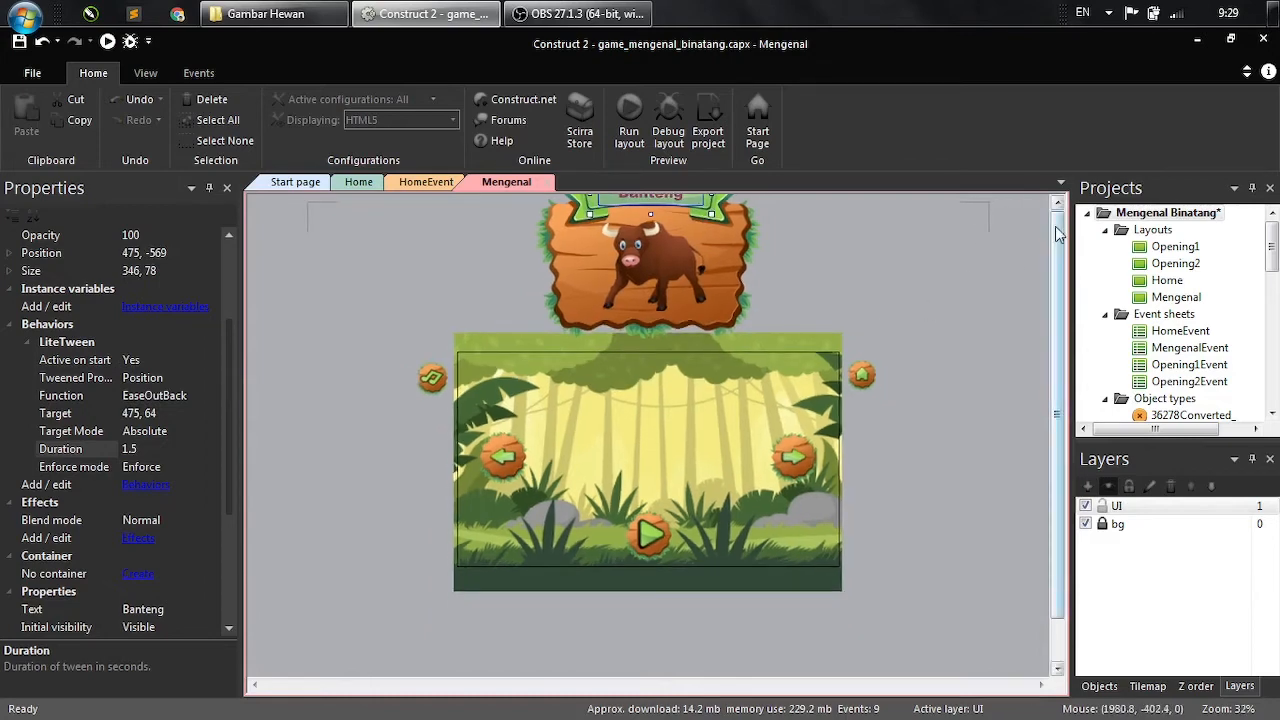
- Add the LiteTween behavior to the right-arrow button
click(785, 446)
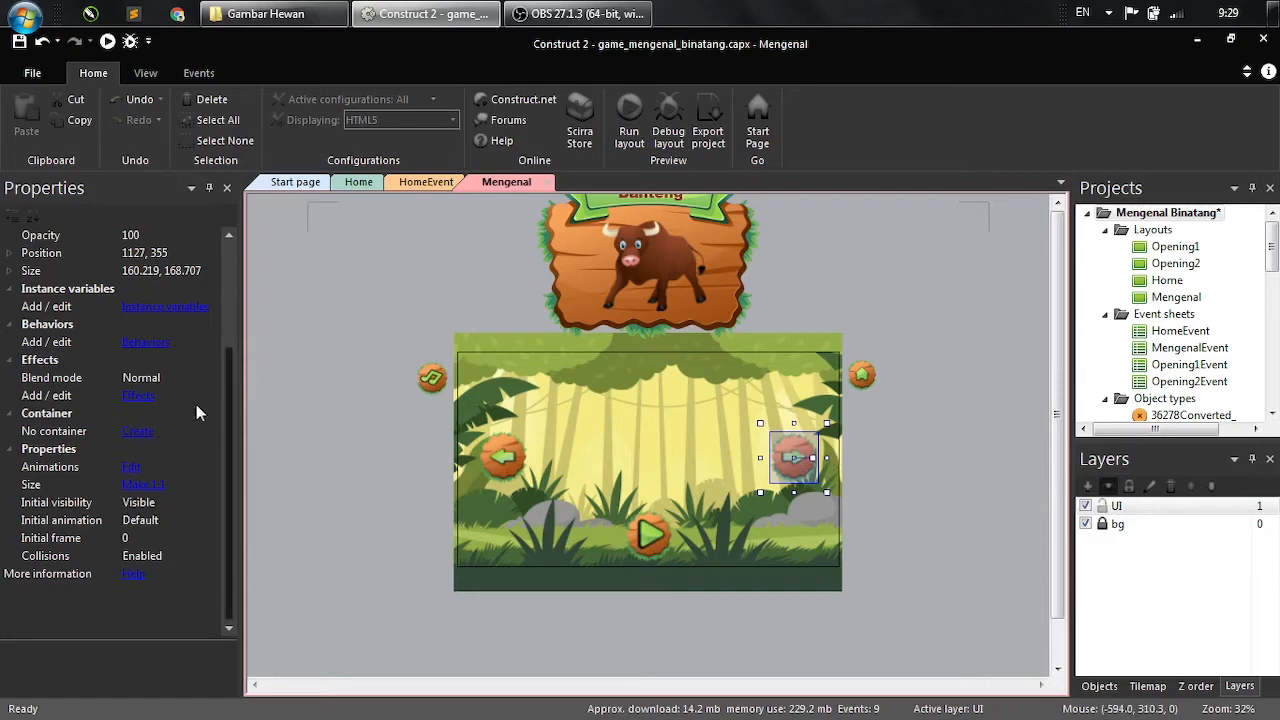
click(150, 342)
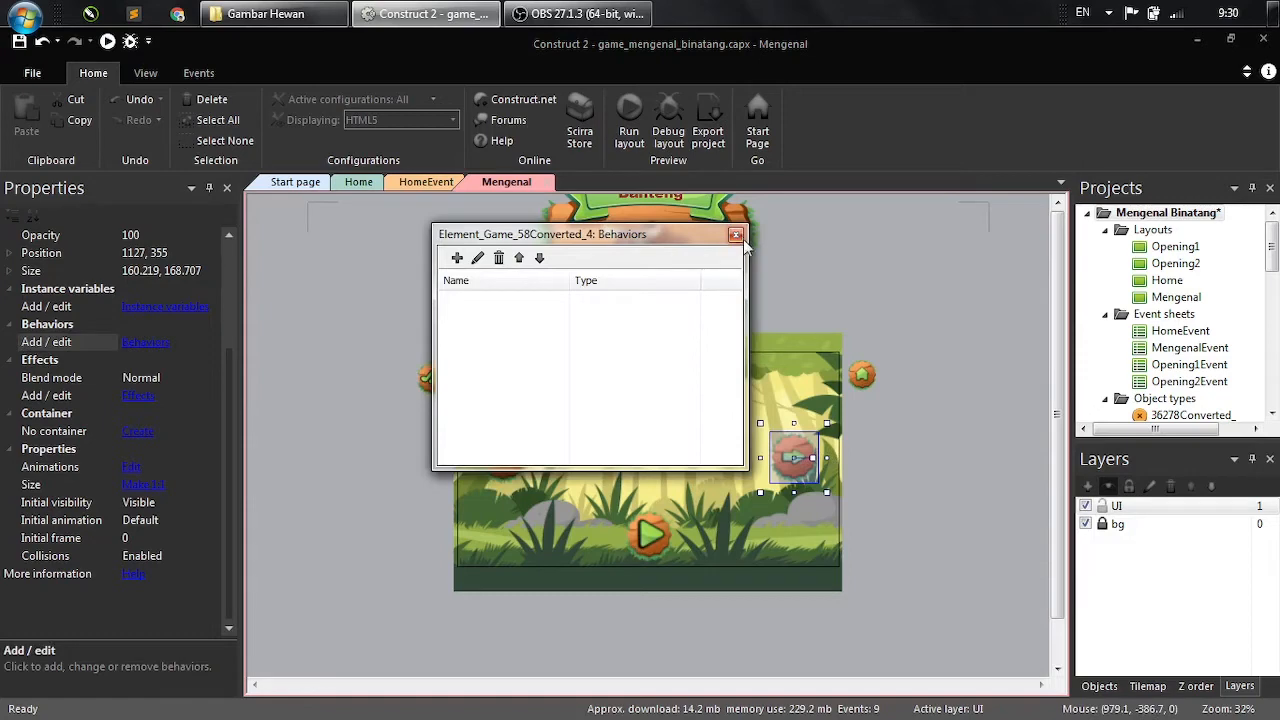
click(457, 258)
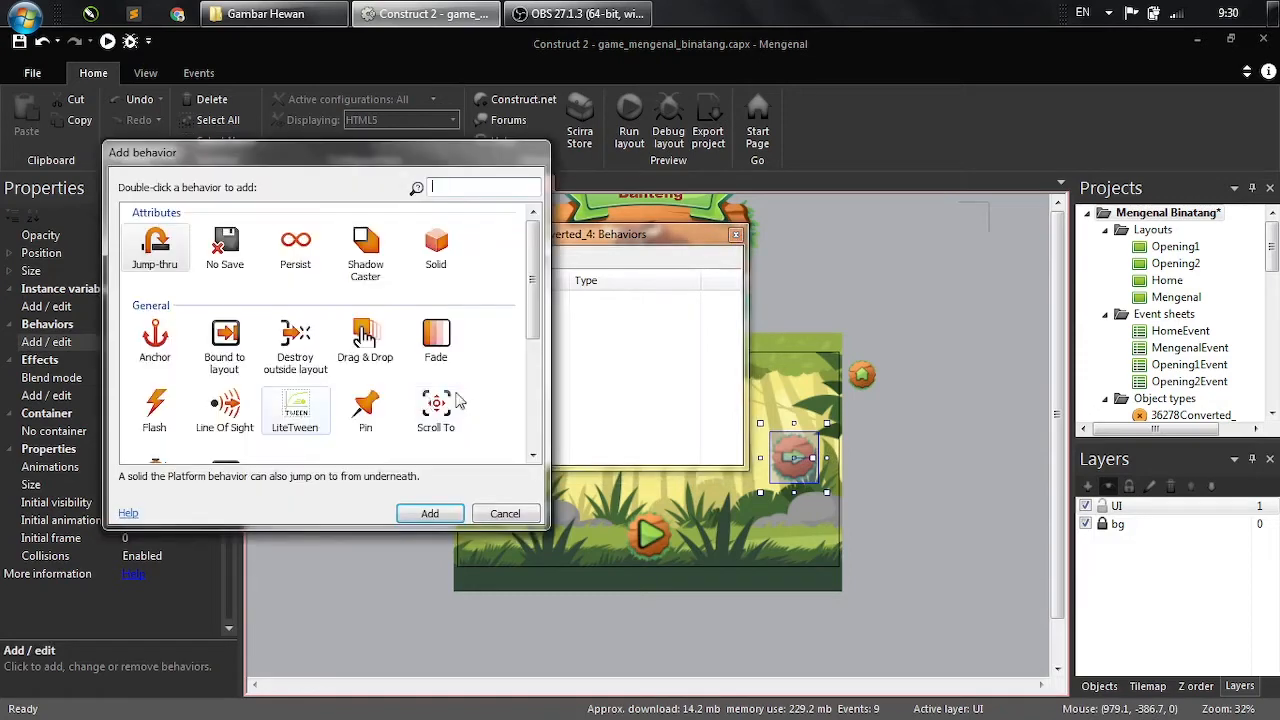
click(295, 410)
click(429, 513)
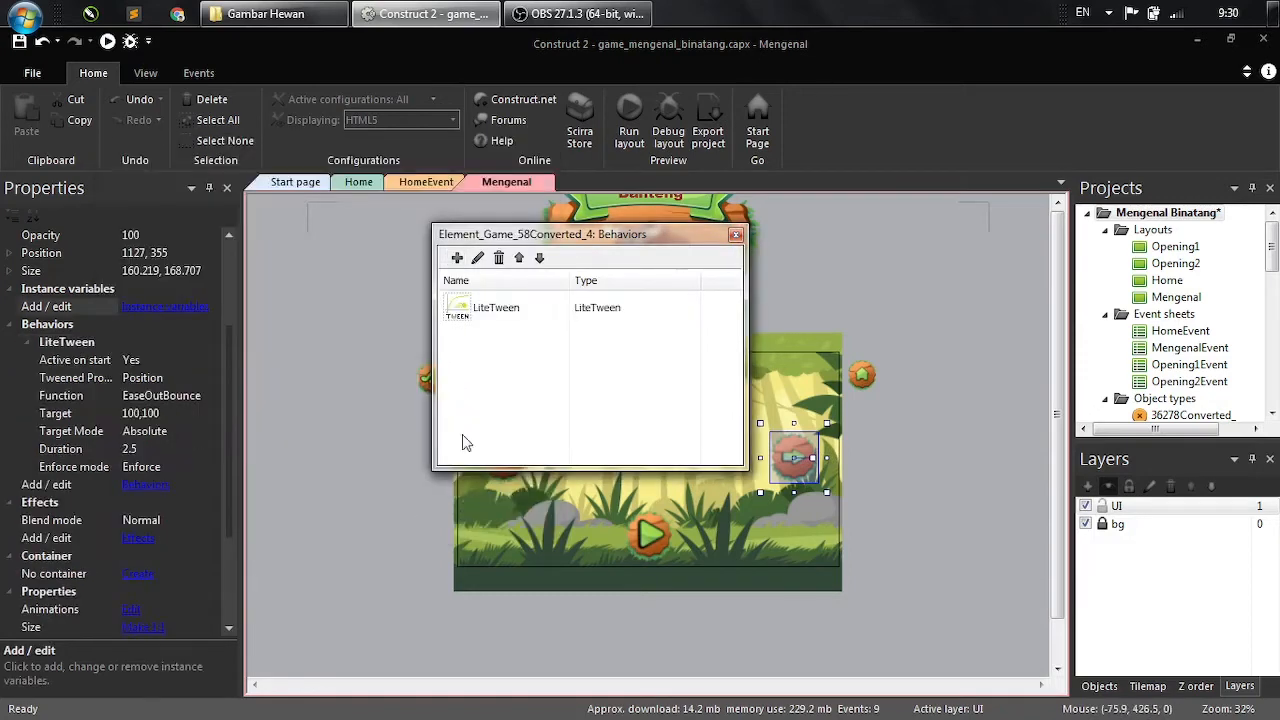
click(735, 234)
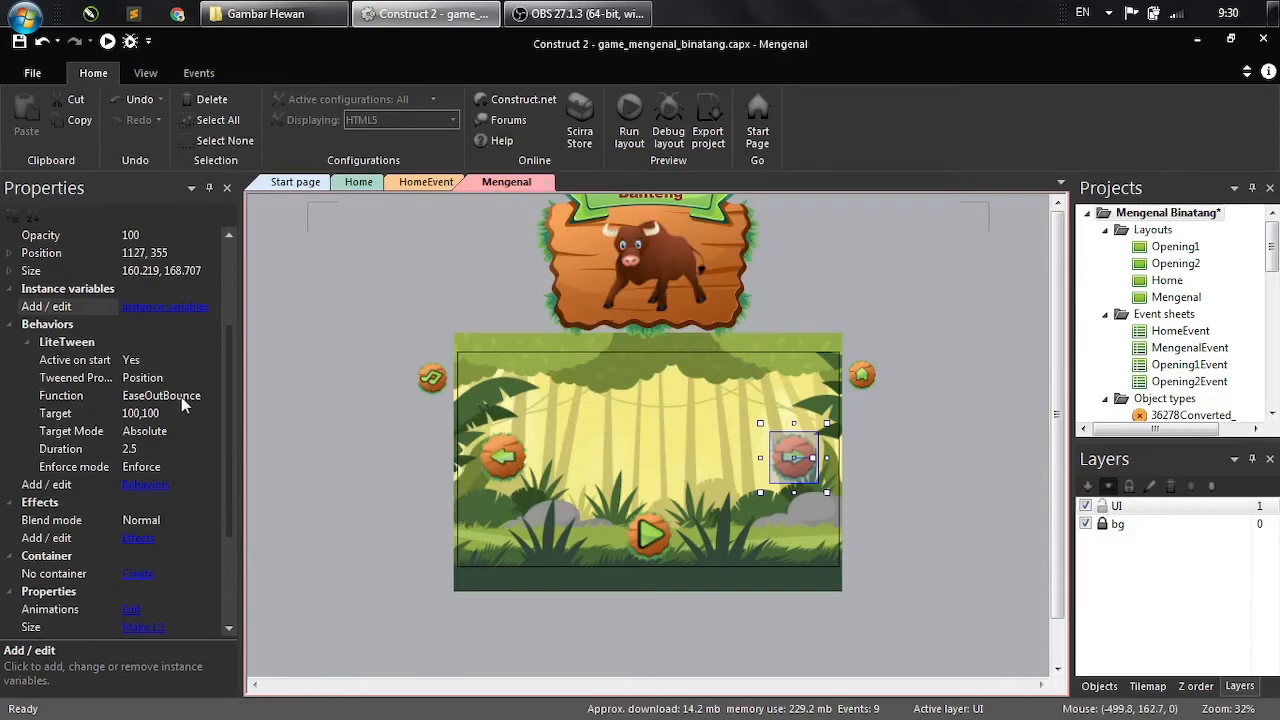
- Set the right-arrow button's tween function to EaseOutBack
click(181, 397)
click(212, 396)
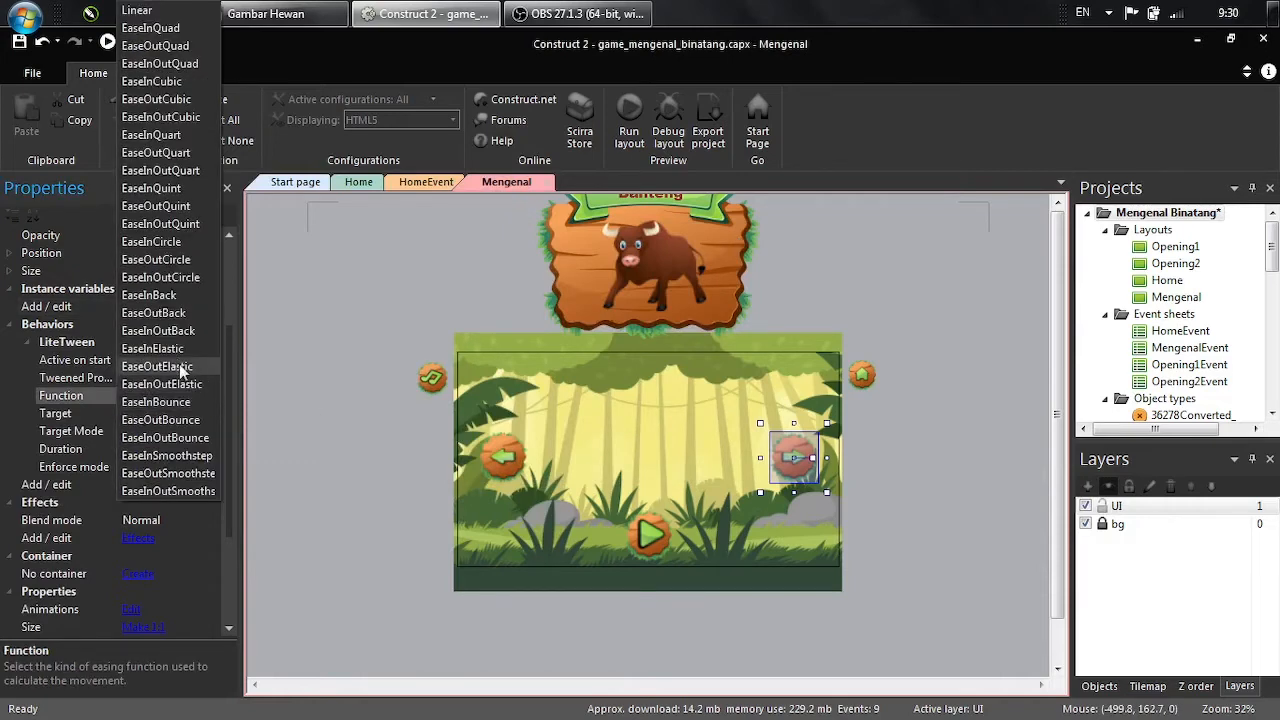
click(168, 330)
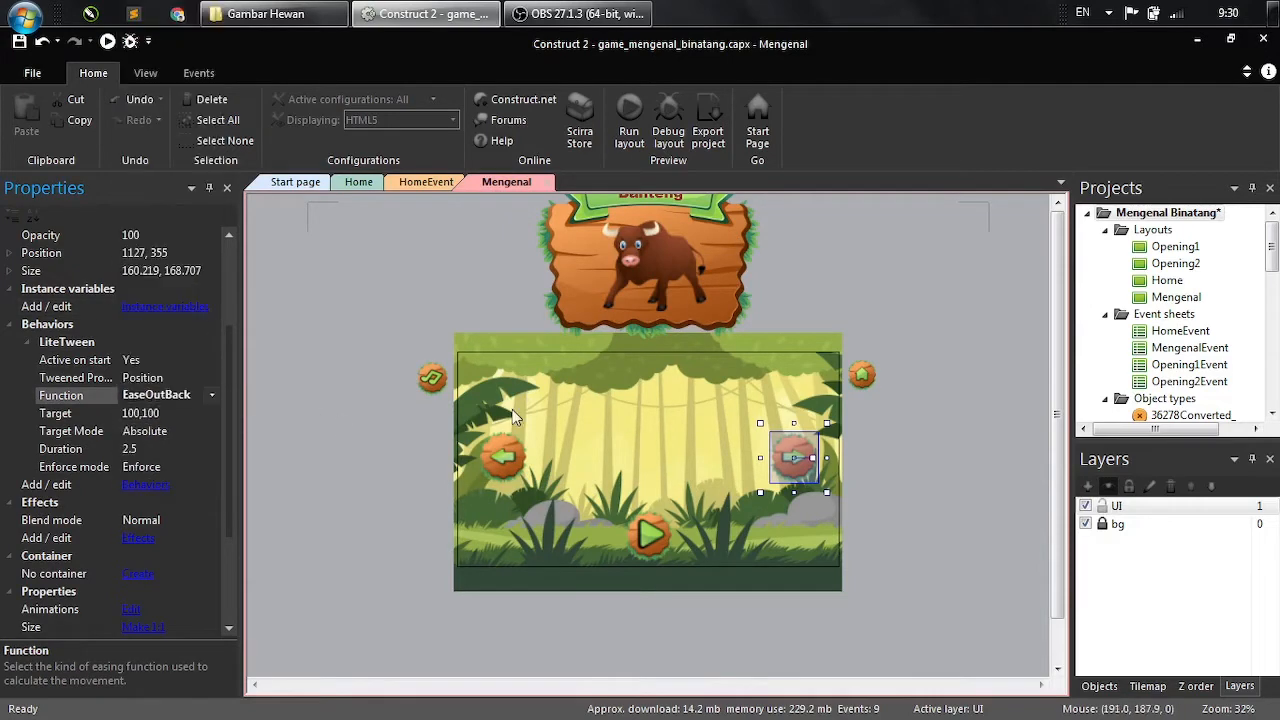
- Set the right-arrow button's tween target to 1127, 355 and duration to 1 second, and move it outside the layout to about 1385, 355
click(188, 253)
key(ctrl+c)
click(171, 414)
key(ctrl+v)
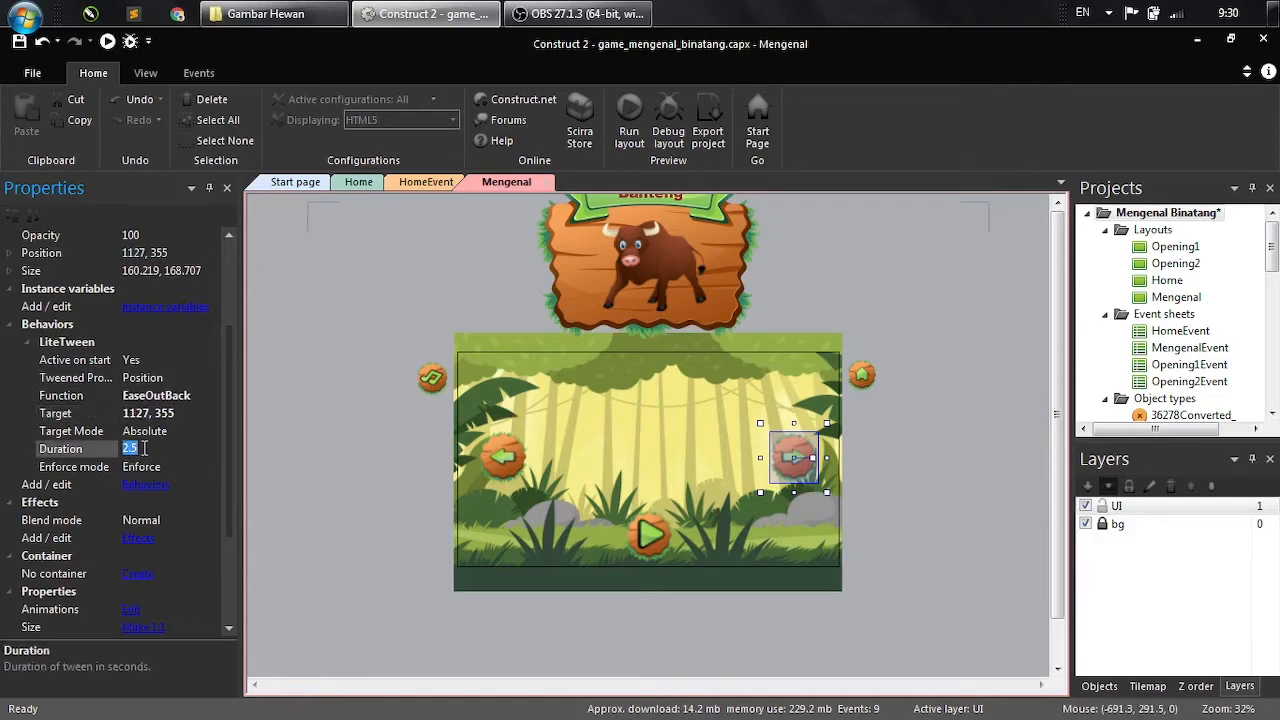
text(1)
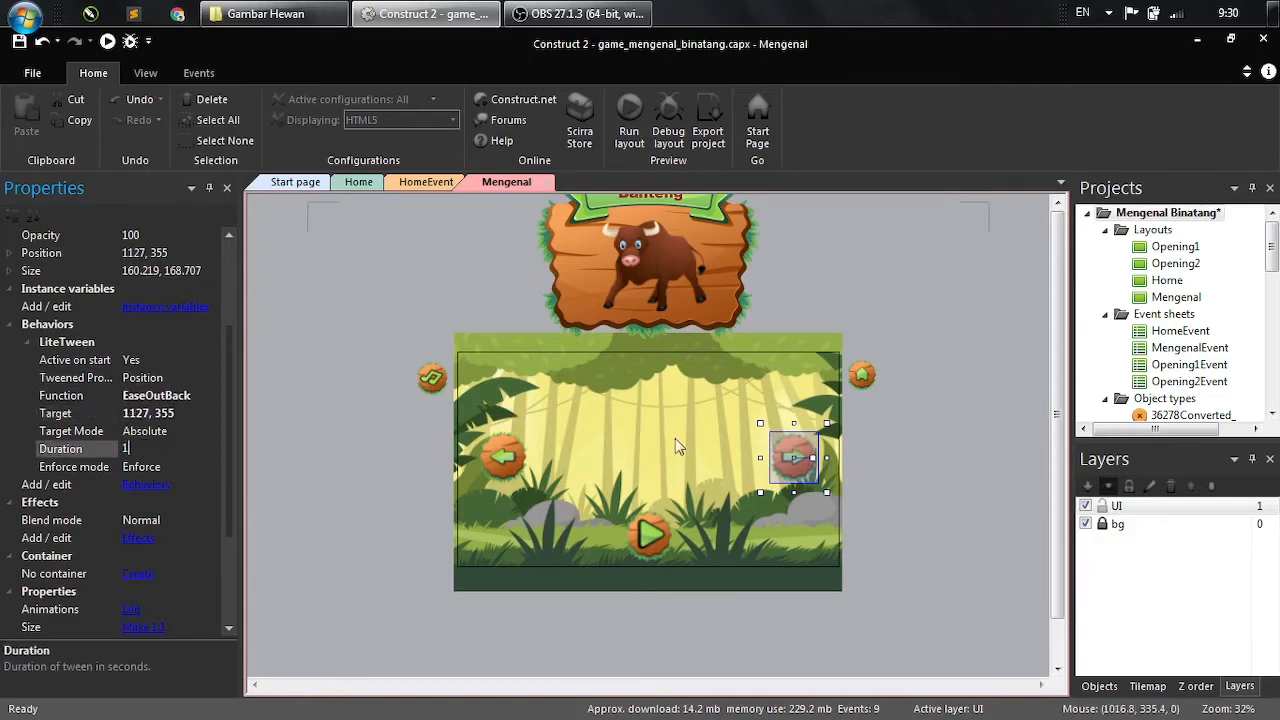
drag(799, 455, 875, 455)
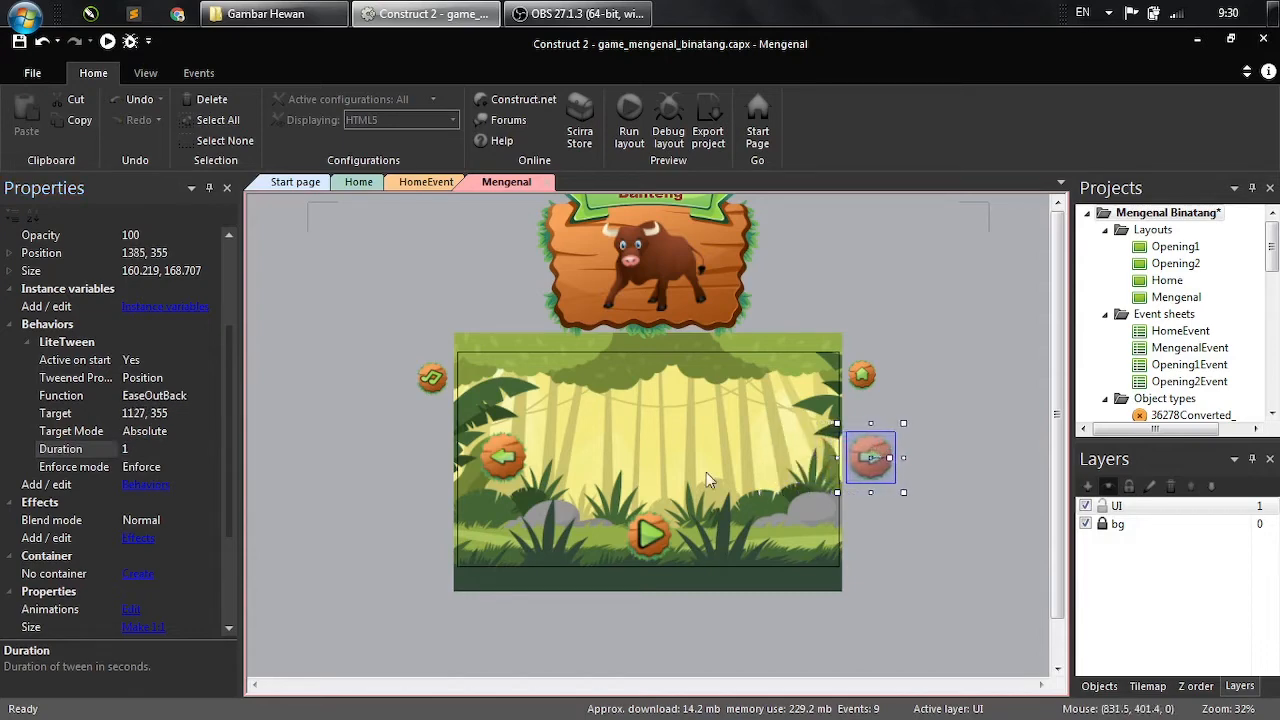
- Add the LiteTween behavior to the left-arrow button
click(505, 457)
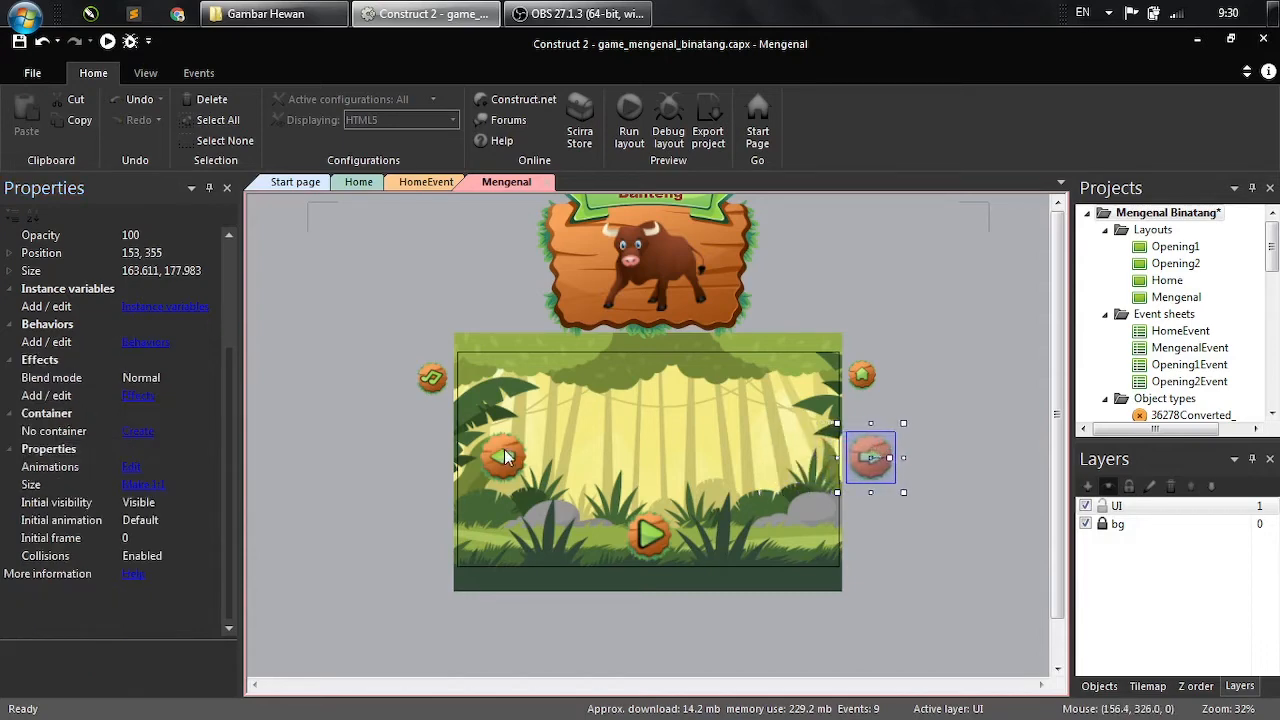
click(148, 343)
click(458, 262)
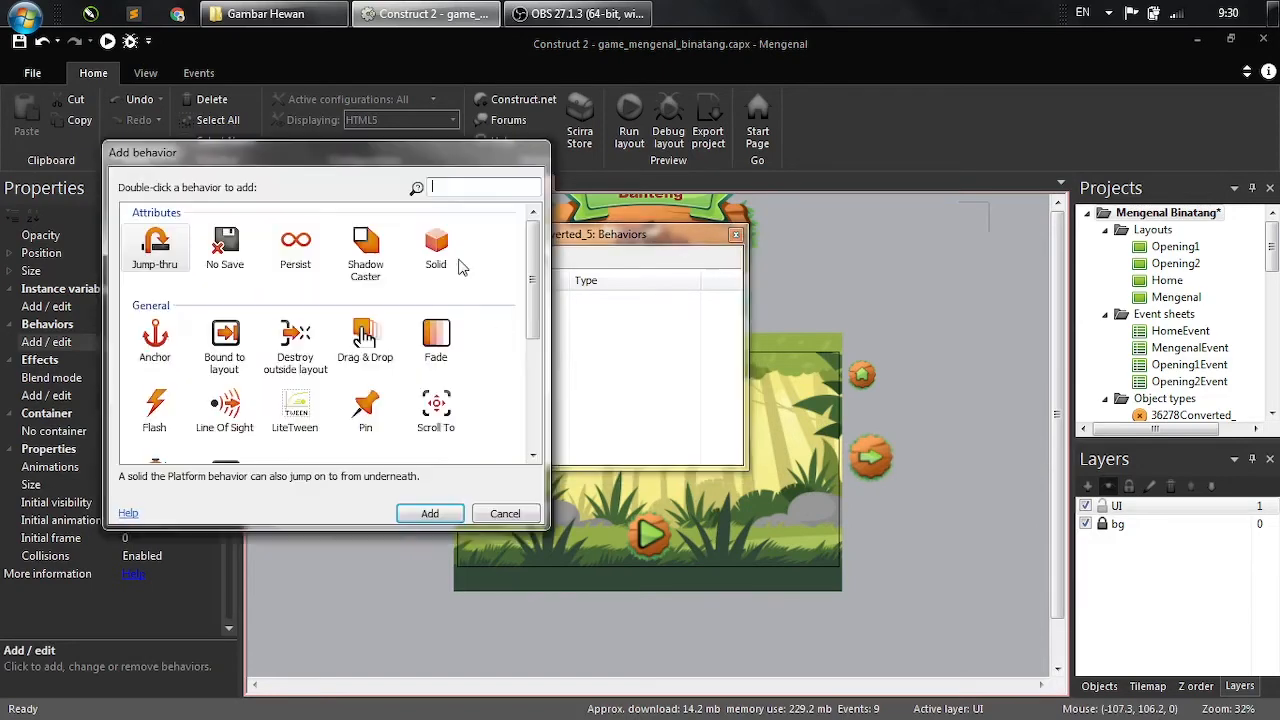
click(295, 408)
click(448, 514)
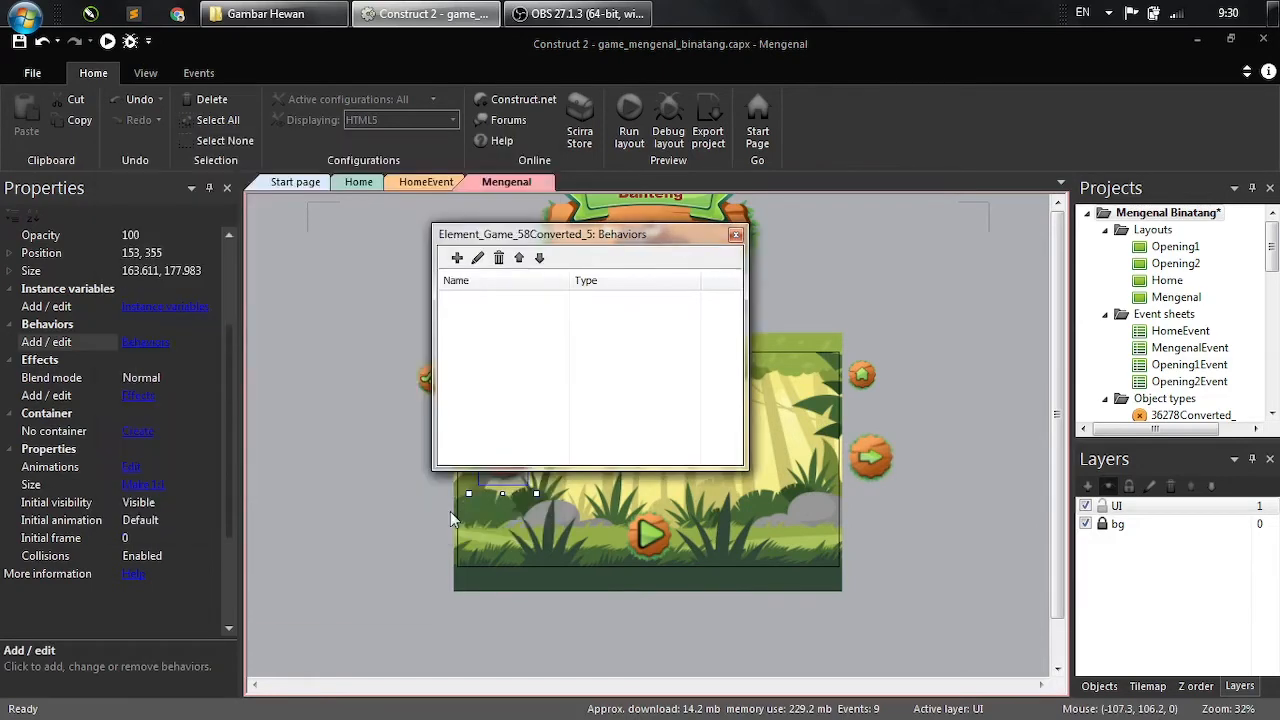
click(736, 234)
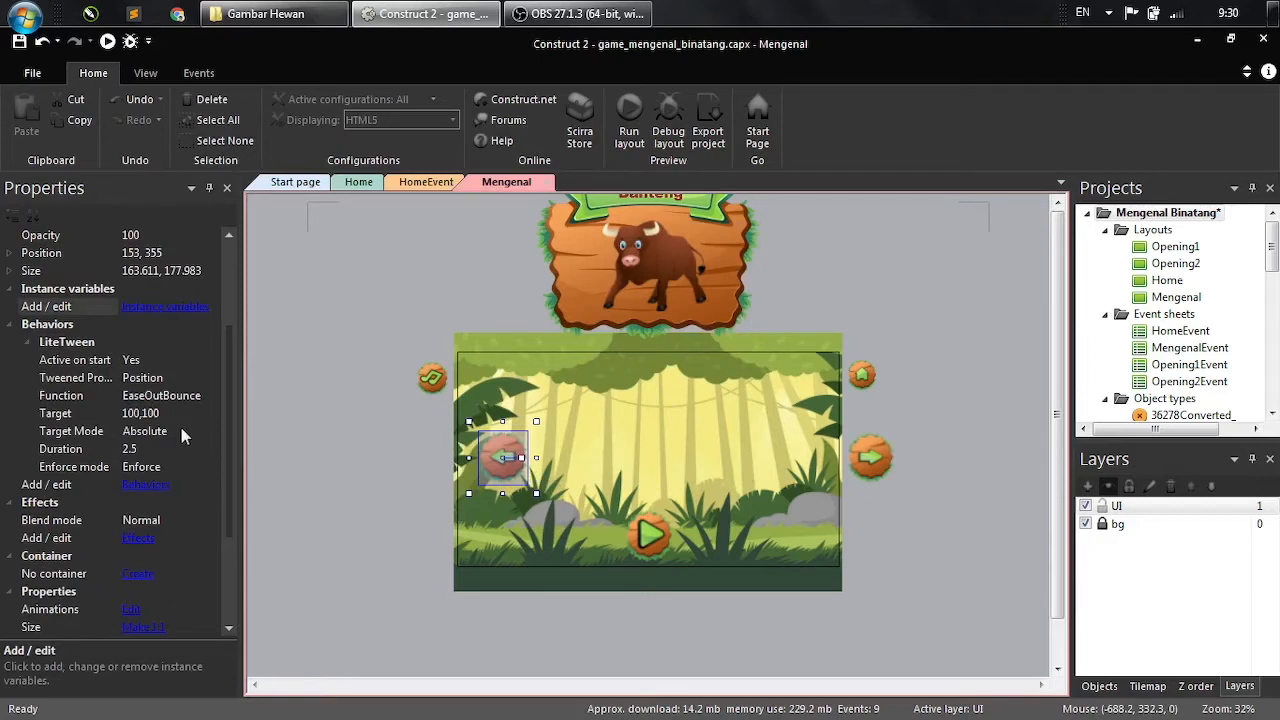
- Copy the left-arrow button's position, 153, 355, into its tween target and set the tween function to EaseOutBack
click(165, 252)
key(ctrl+c)
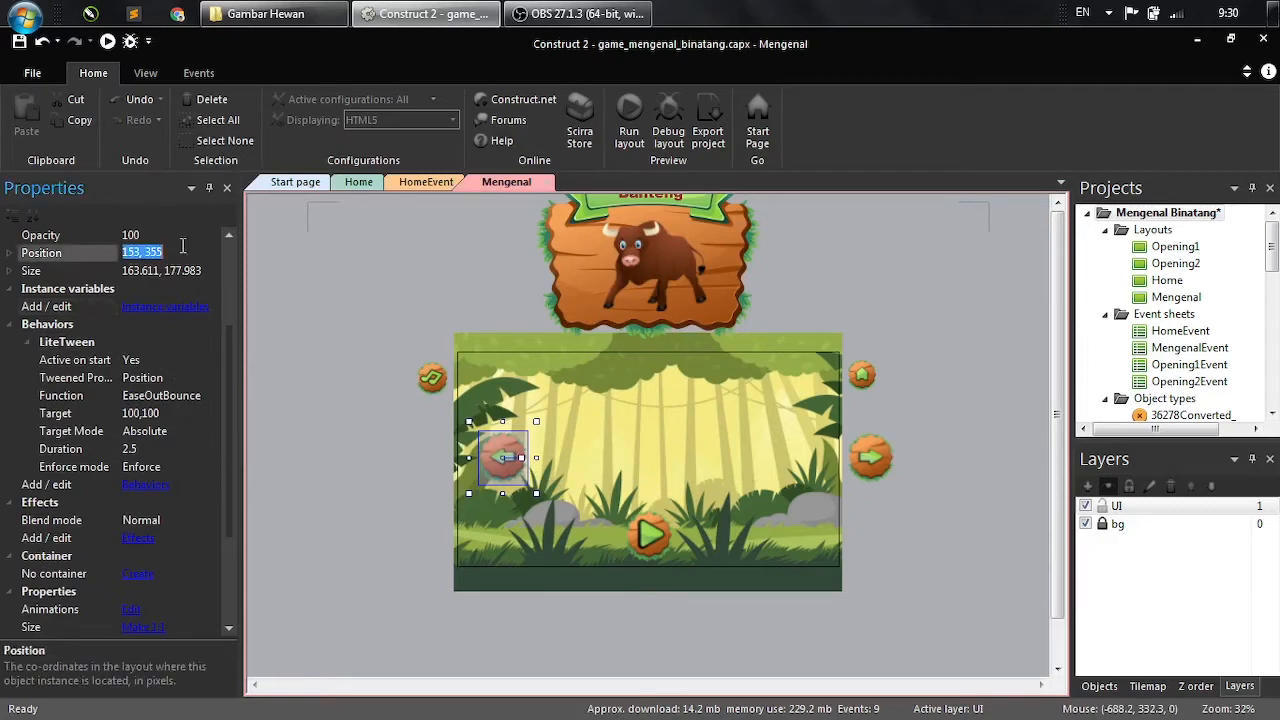
click(170, 413)
key(ctrl+v)
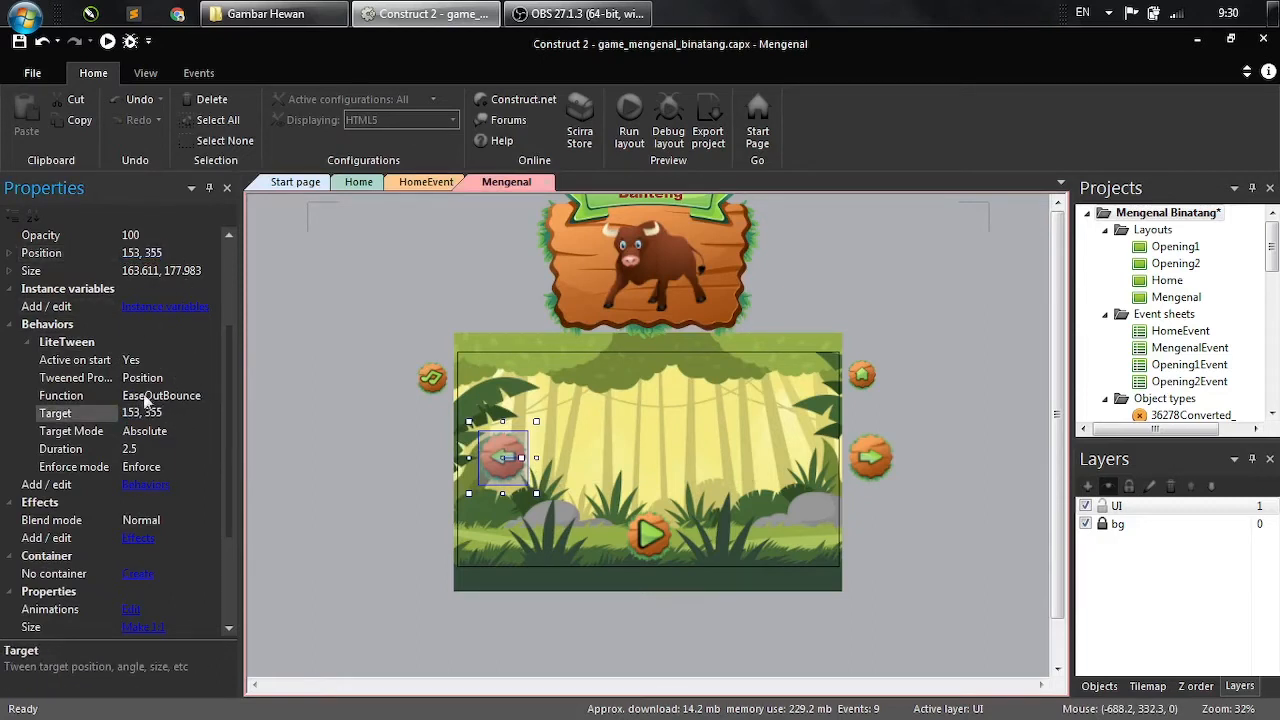
click(205, 395)
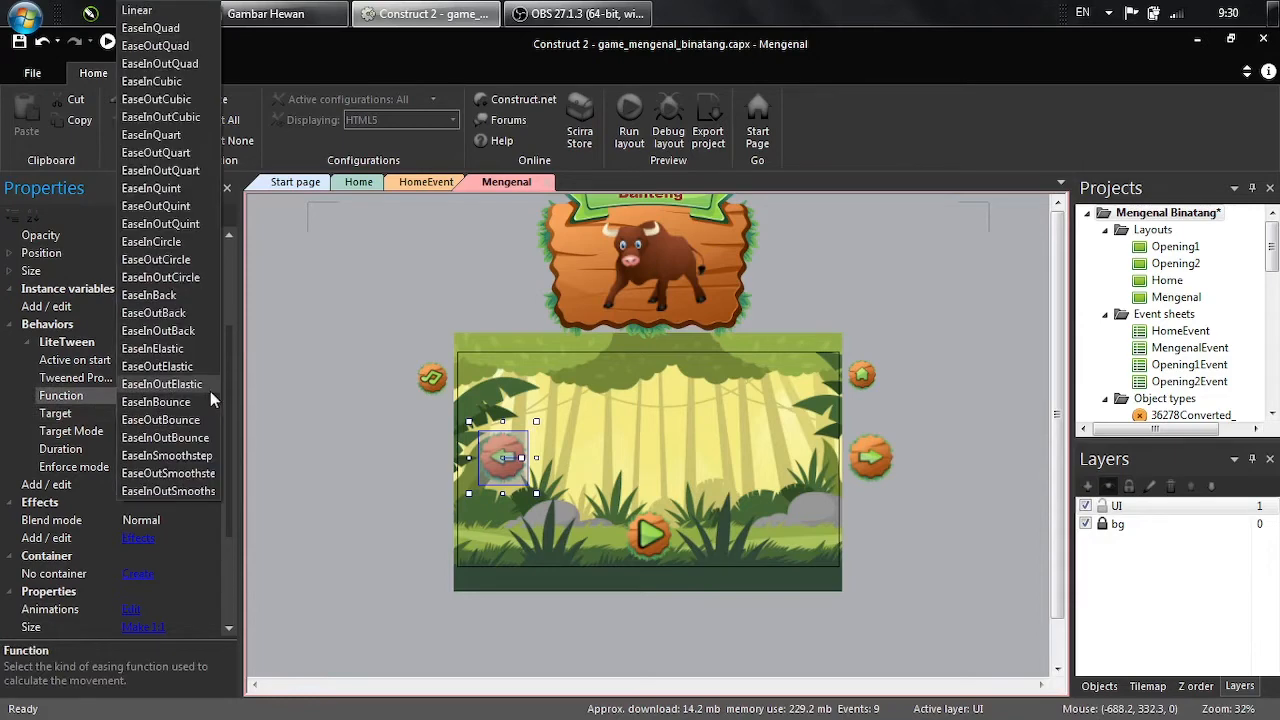
click(178, 314)
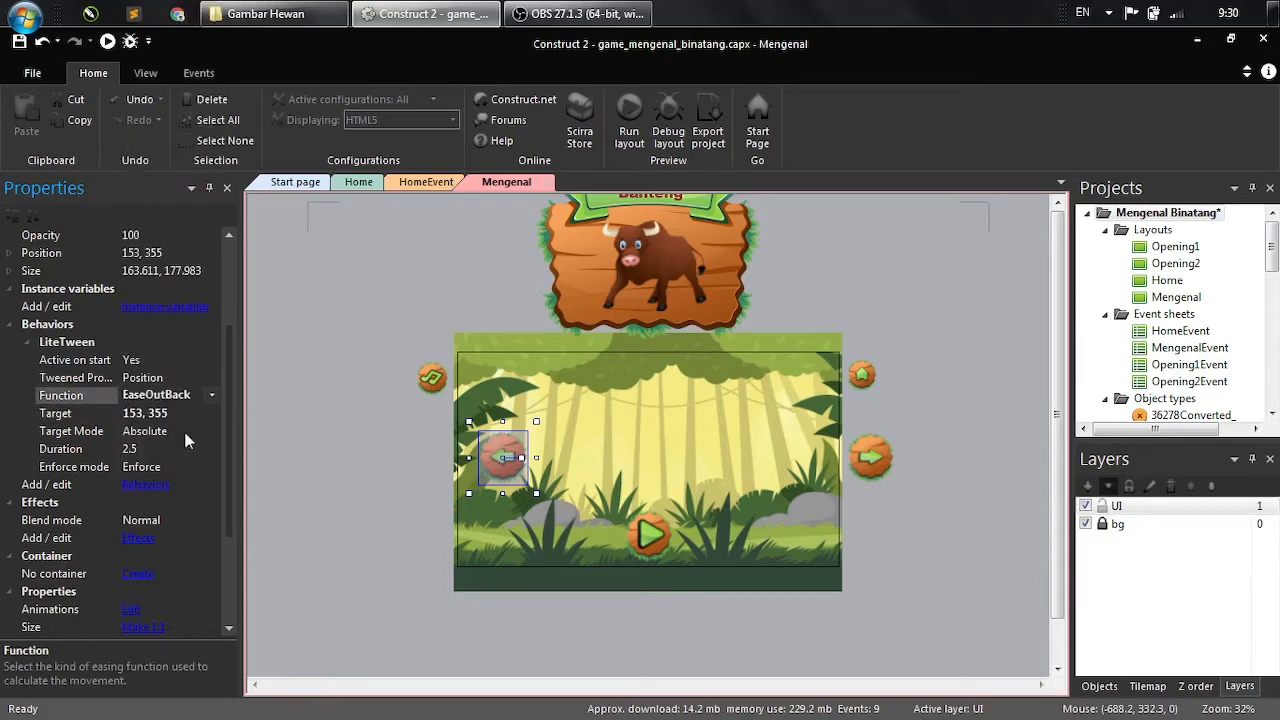
- Set the left-arrow button's tween duration to 1 second and move it outside the layout to about -105, 355
click(144, 451)
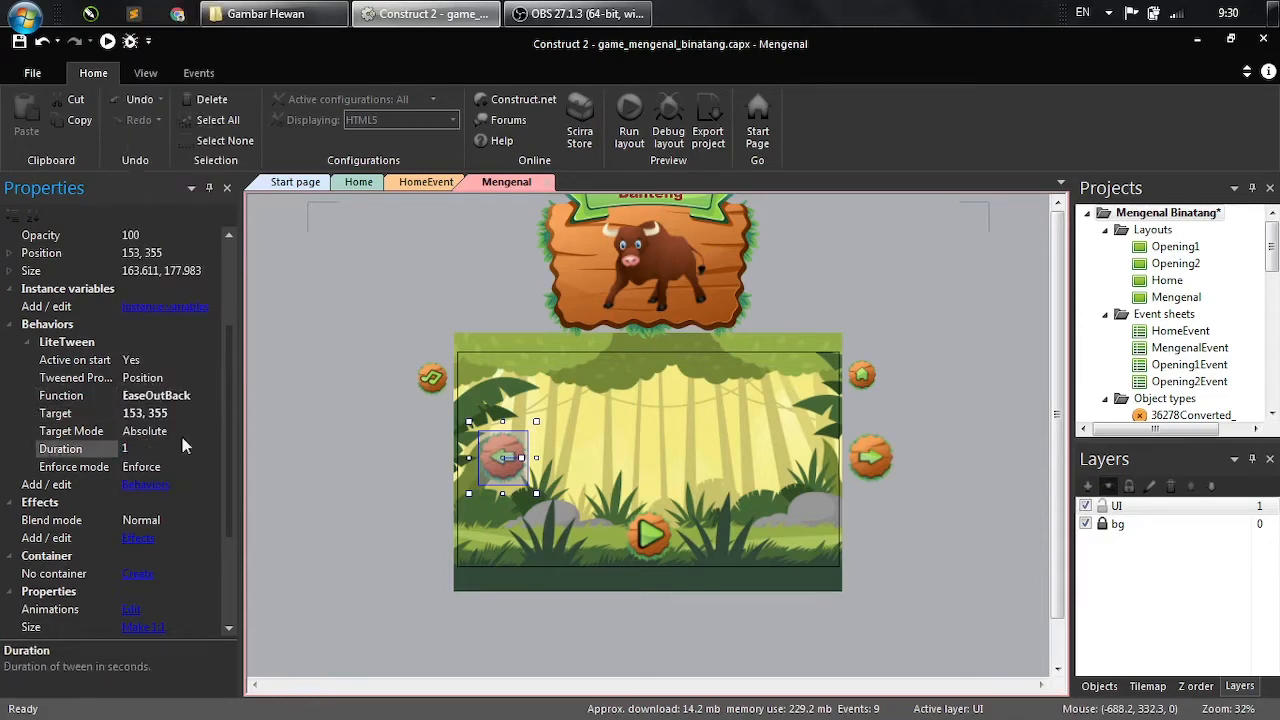
click(504, 463)
drag(505, 447, 431, 458)
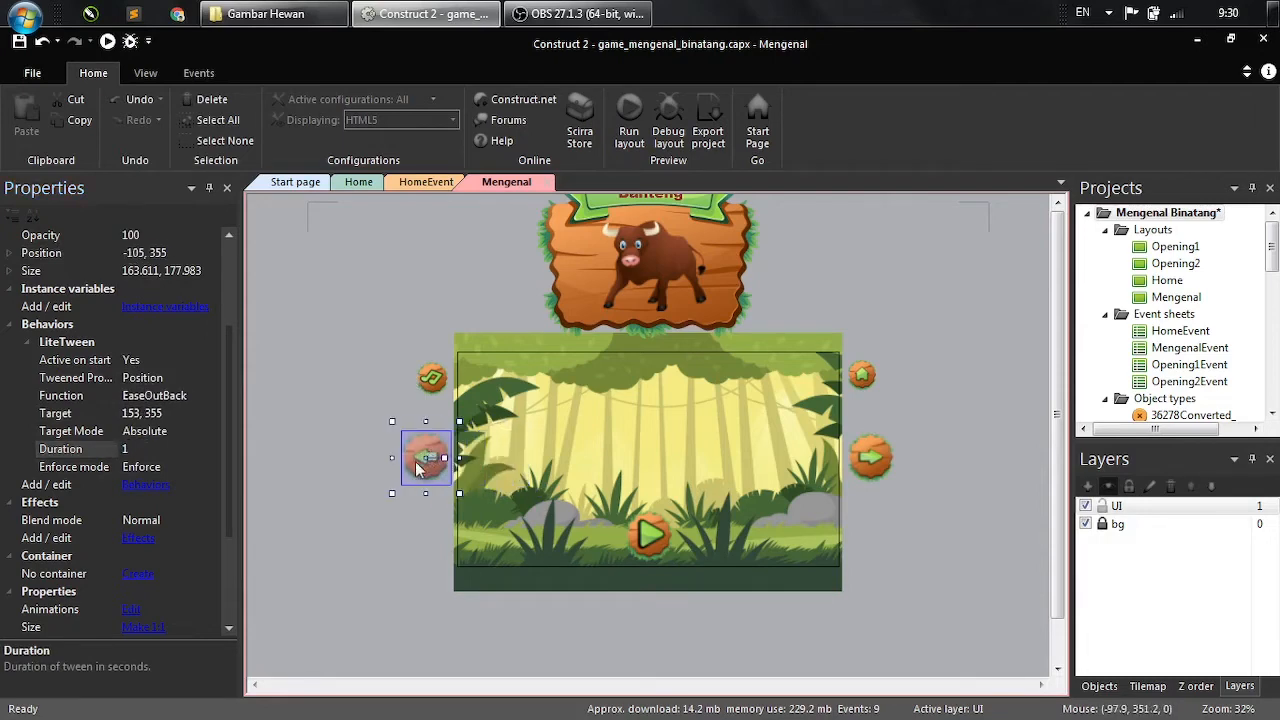
- Add the LiteTween behavior to the pausebutton sprite near the layout's lower edge
click(618, 532)
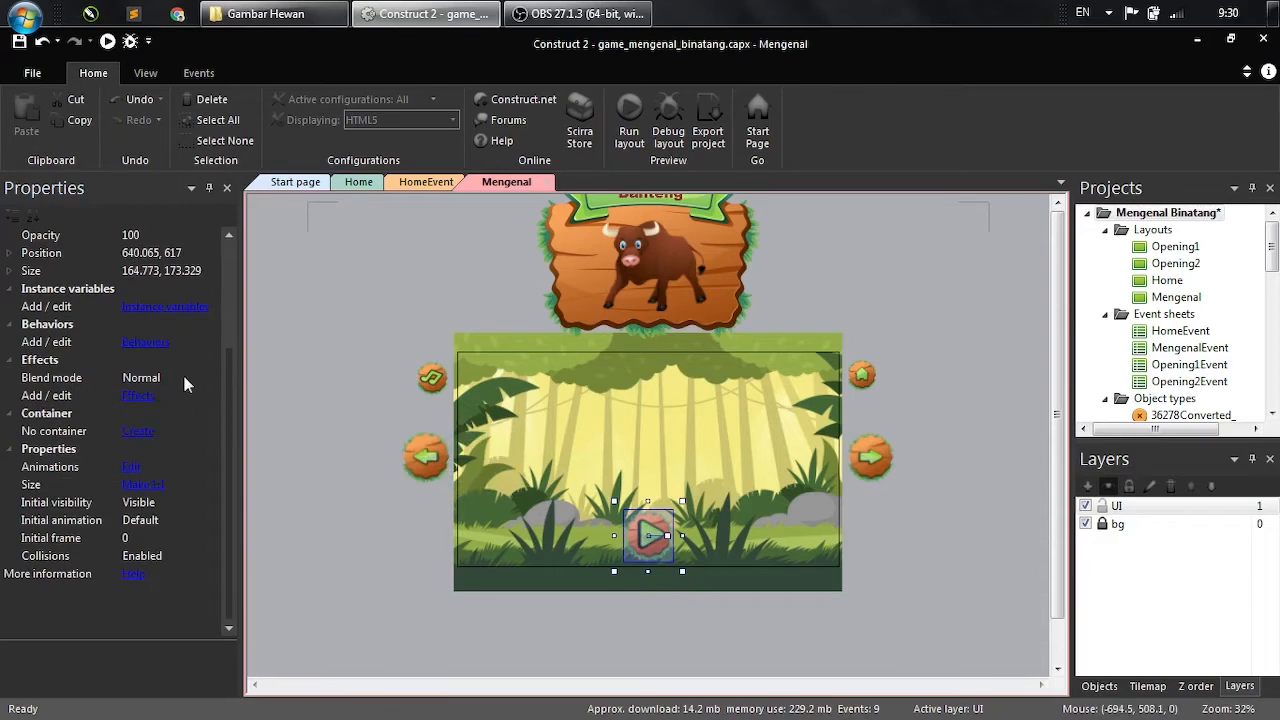
click(145, 342)
click(455, 258)
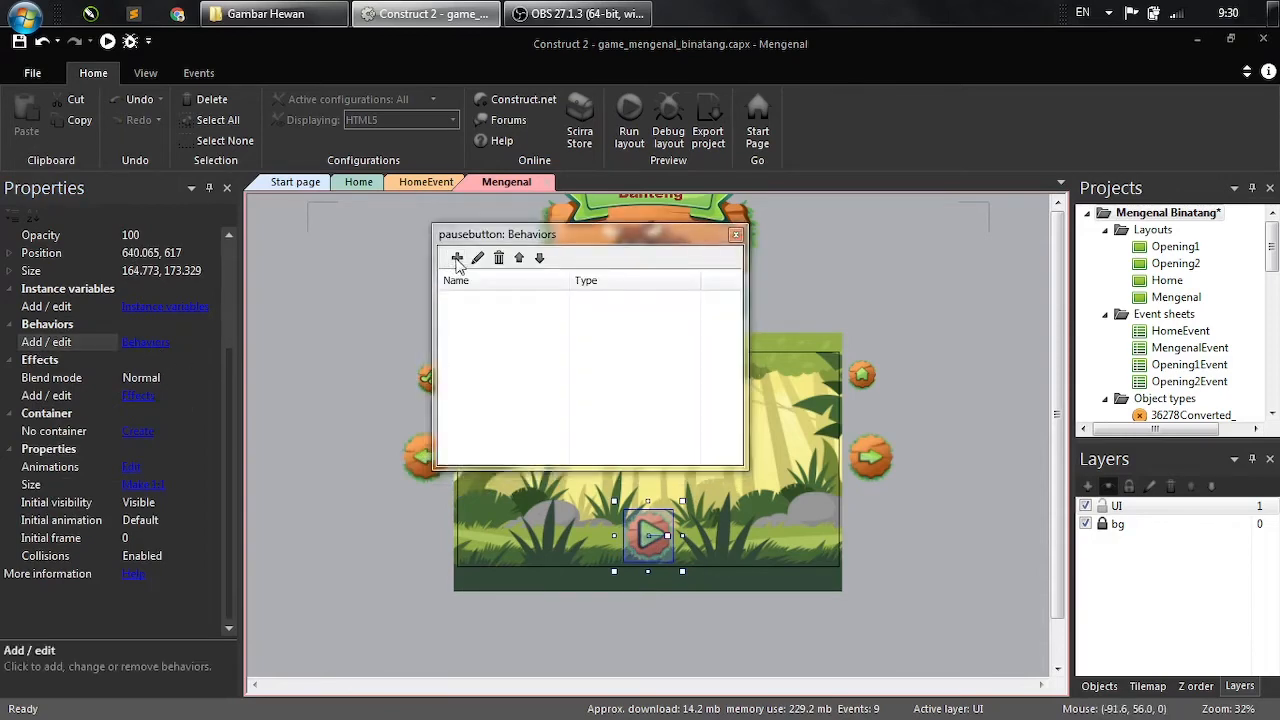
click(294, 410)
click(429, 515)
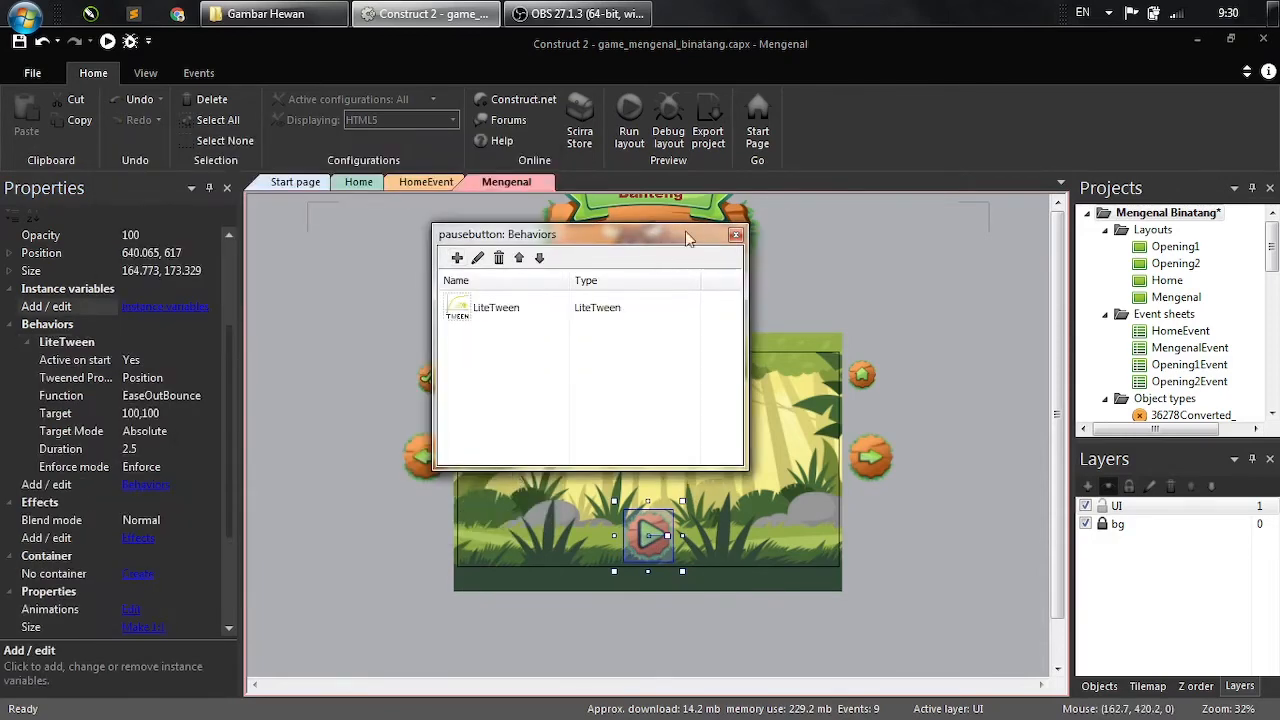
click(736, 234)
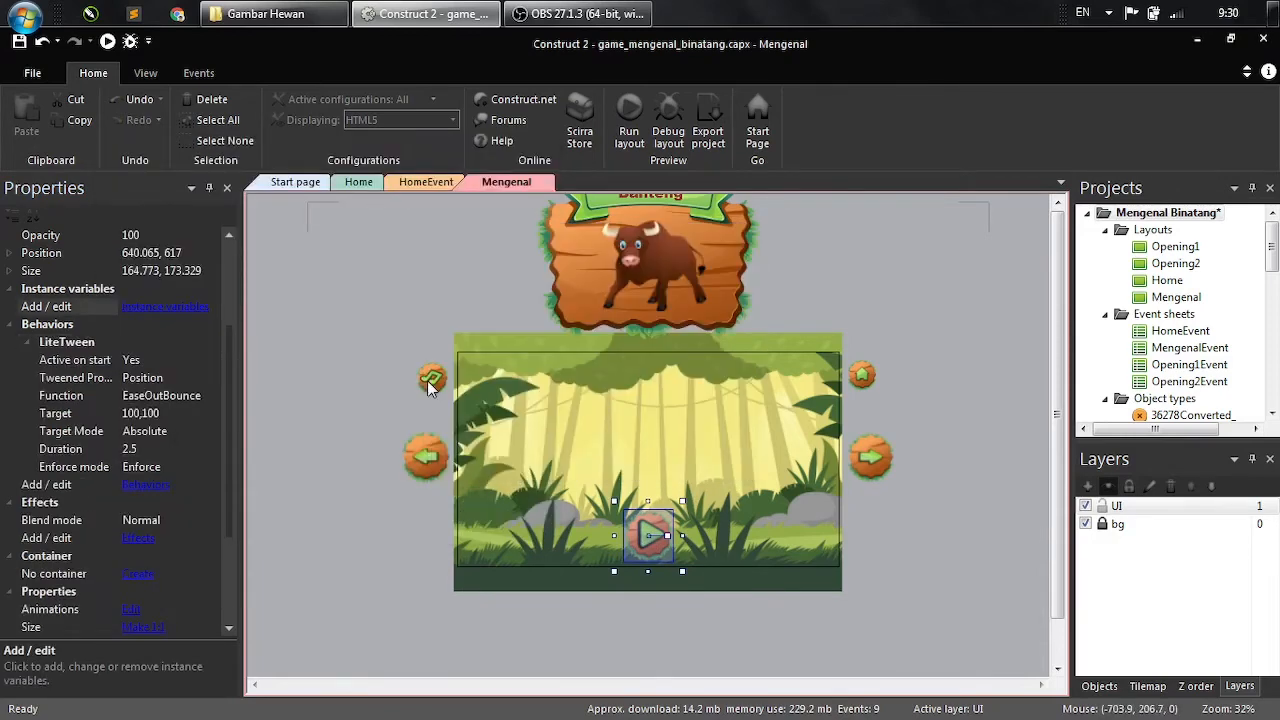
- Copy the pausebutton sprite's position, 640.065, 617, into its tween target and set the tween function to EaseOutBack
click(190, 253)
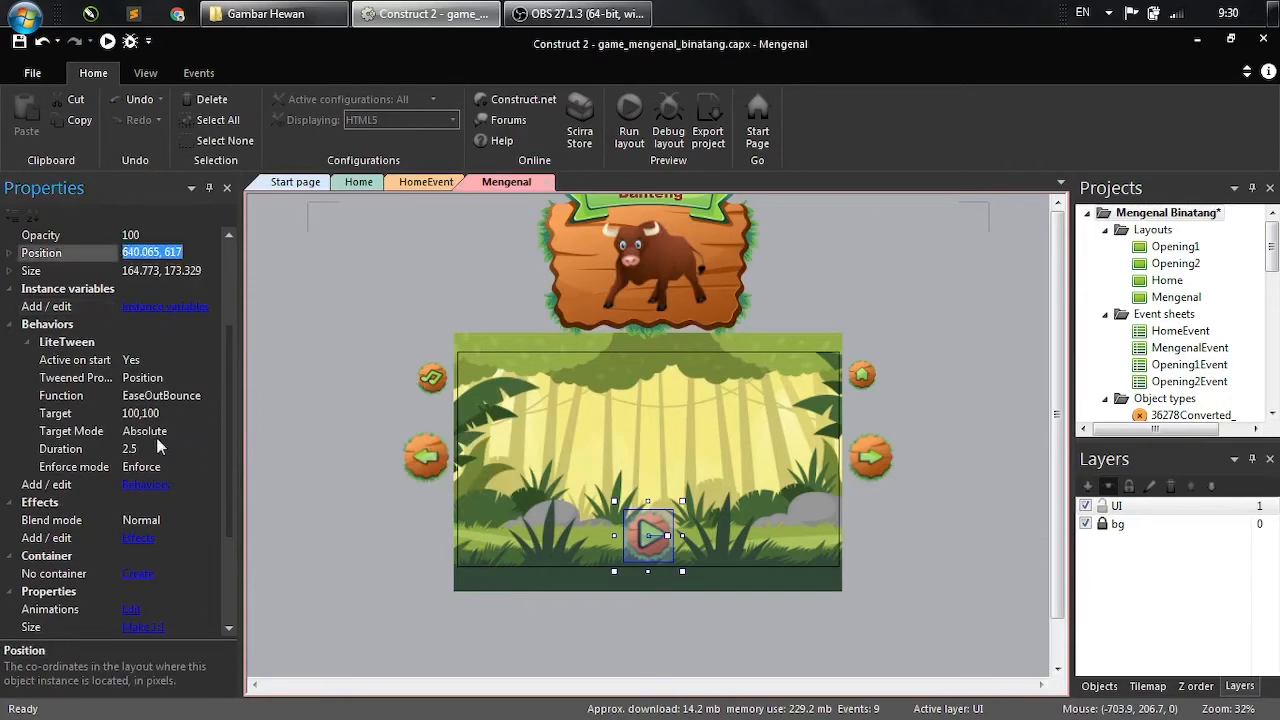
click(172, 412)
click(210, 389)
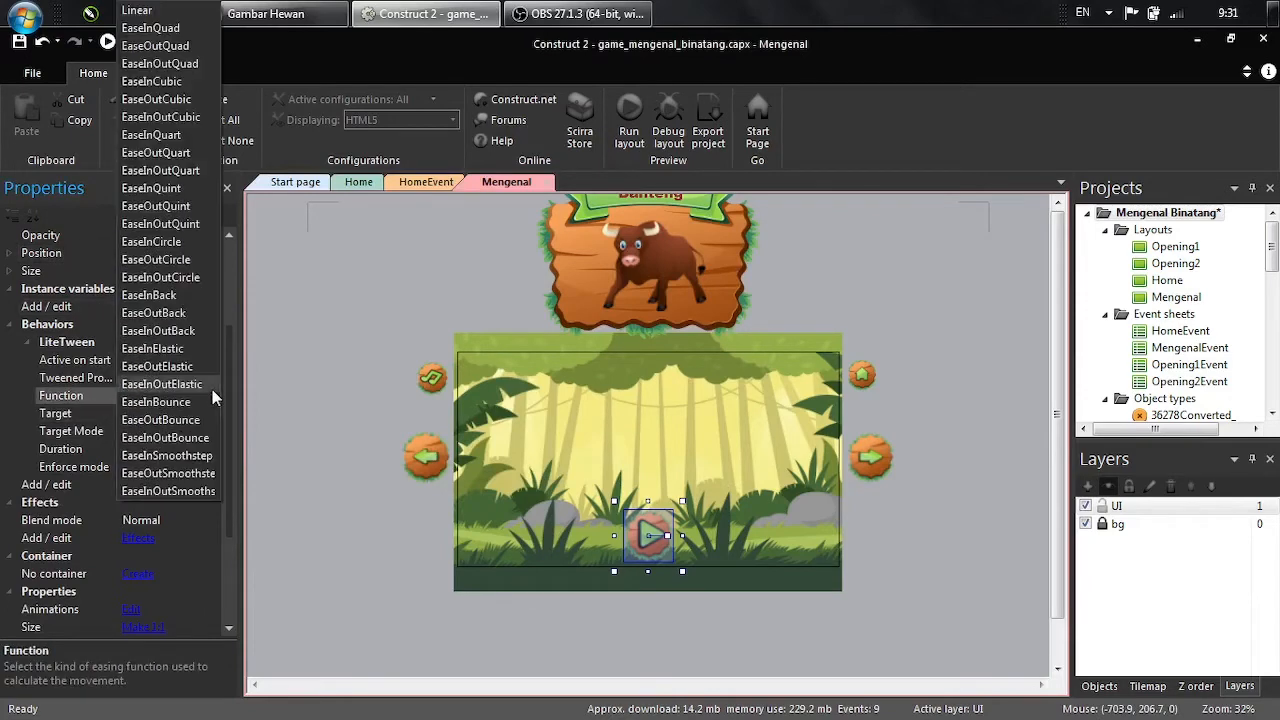
click(176, 313)
- Set the pausebutton sprite's tween duration to 1 second and move it below the layout to about 640, 825
click(151, 449)
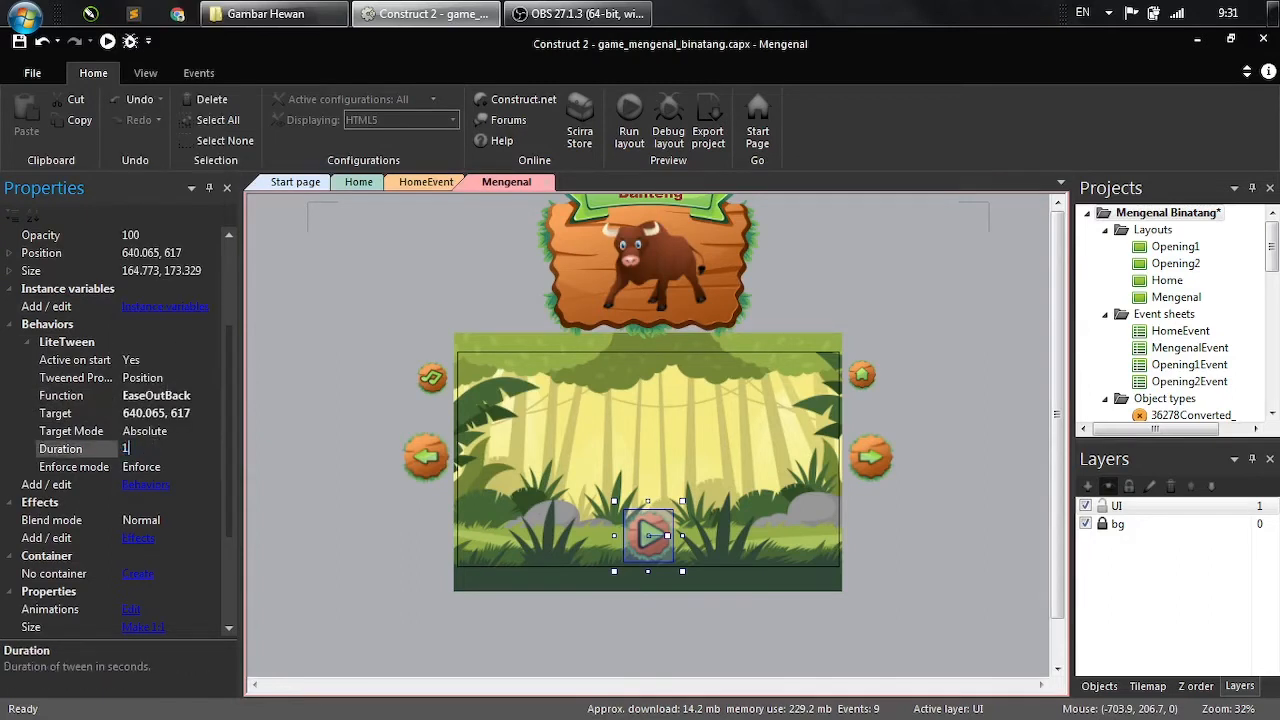
click(631, 525)
drag(648, 530, 652, 590)
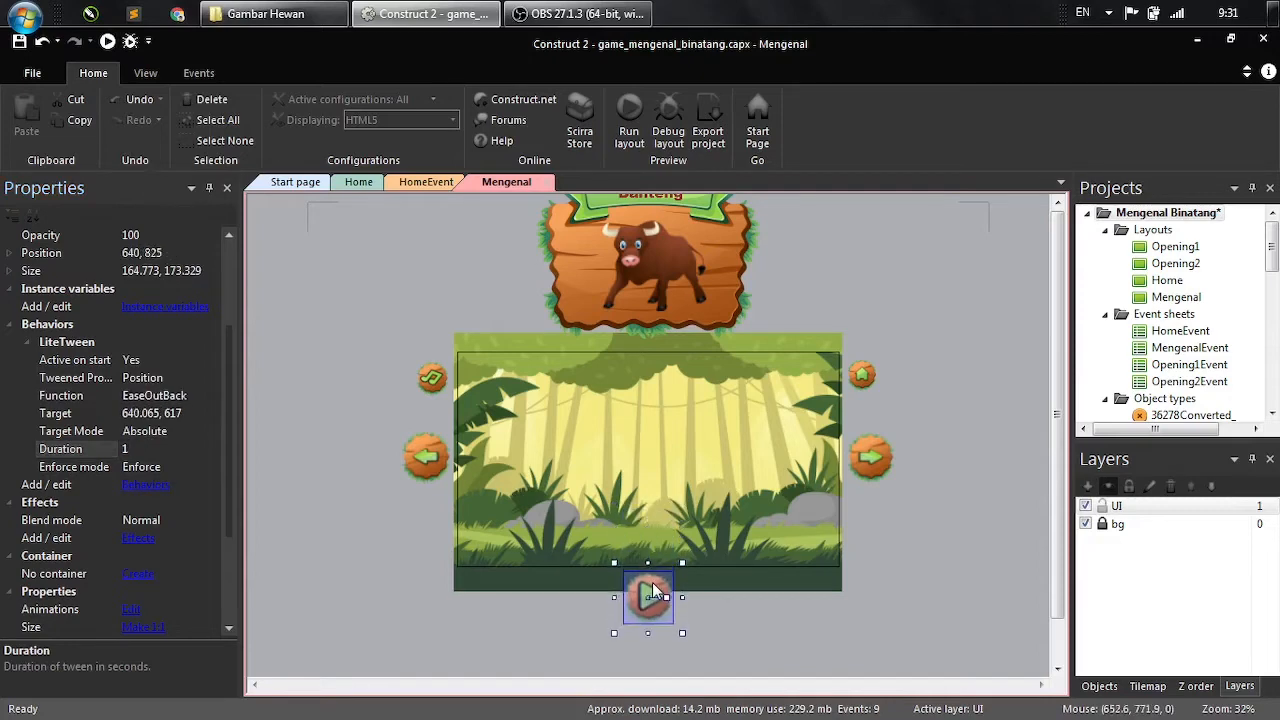
click(655, 470)
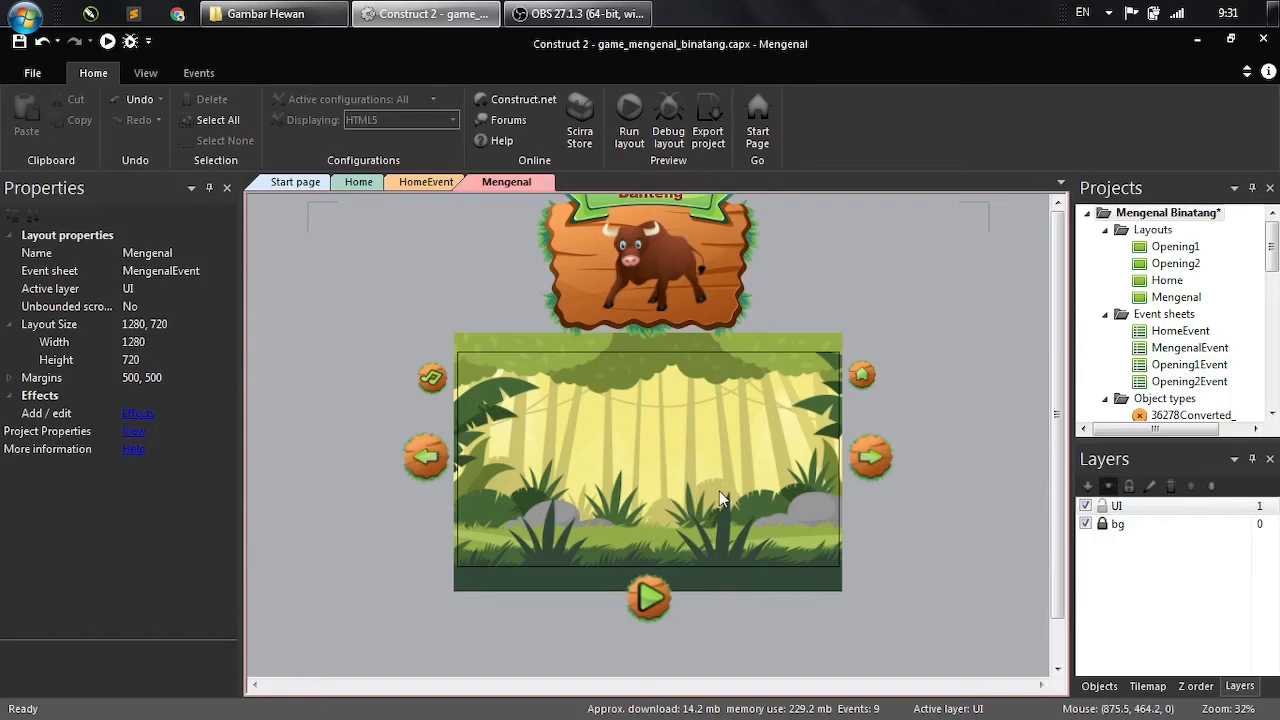
- Save the project and preview the Mengenal layout's entrance animations, closing the preview at the end
key(ctrl+s)
click(628, 142)
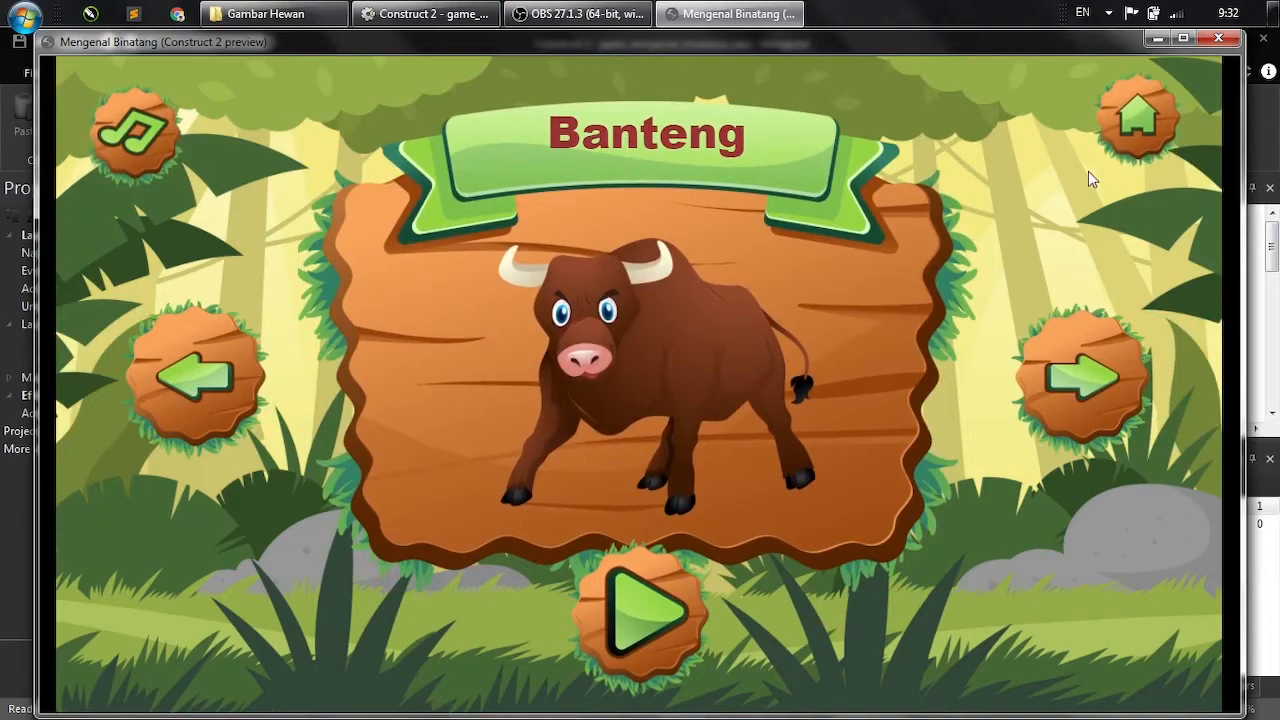
click(1218, 37)
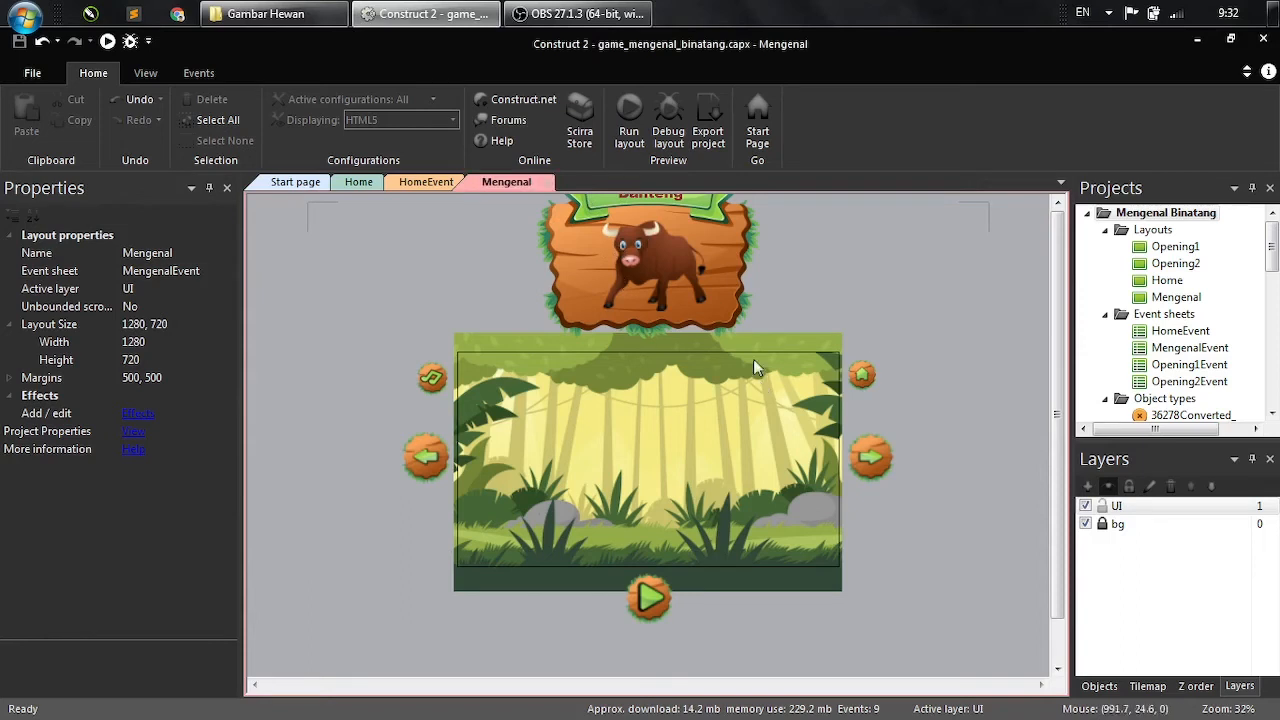
- Rename the Mengenal layout as Mengenal_Banteng
click(1185, 349)
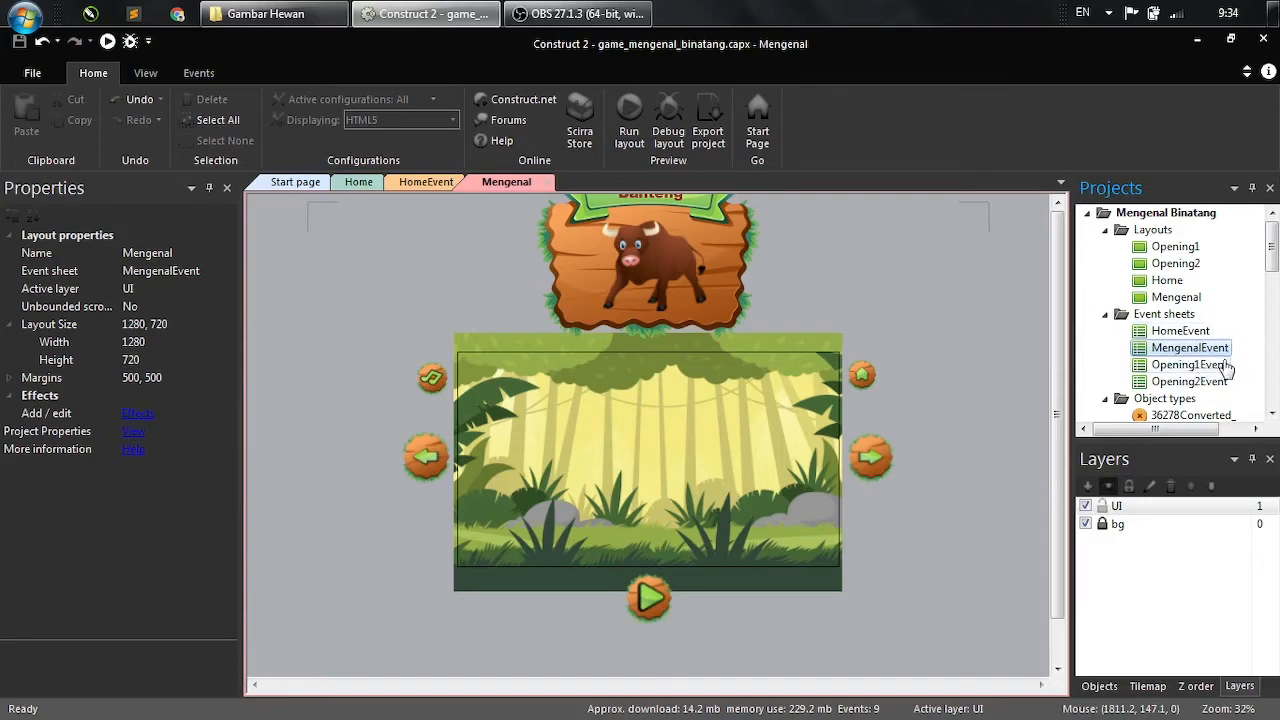
click(1172, 298)
right_click(1172, 299)
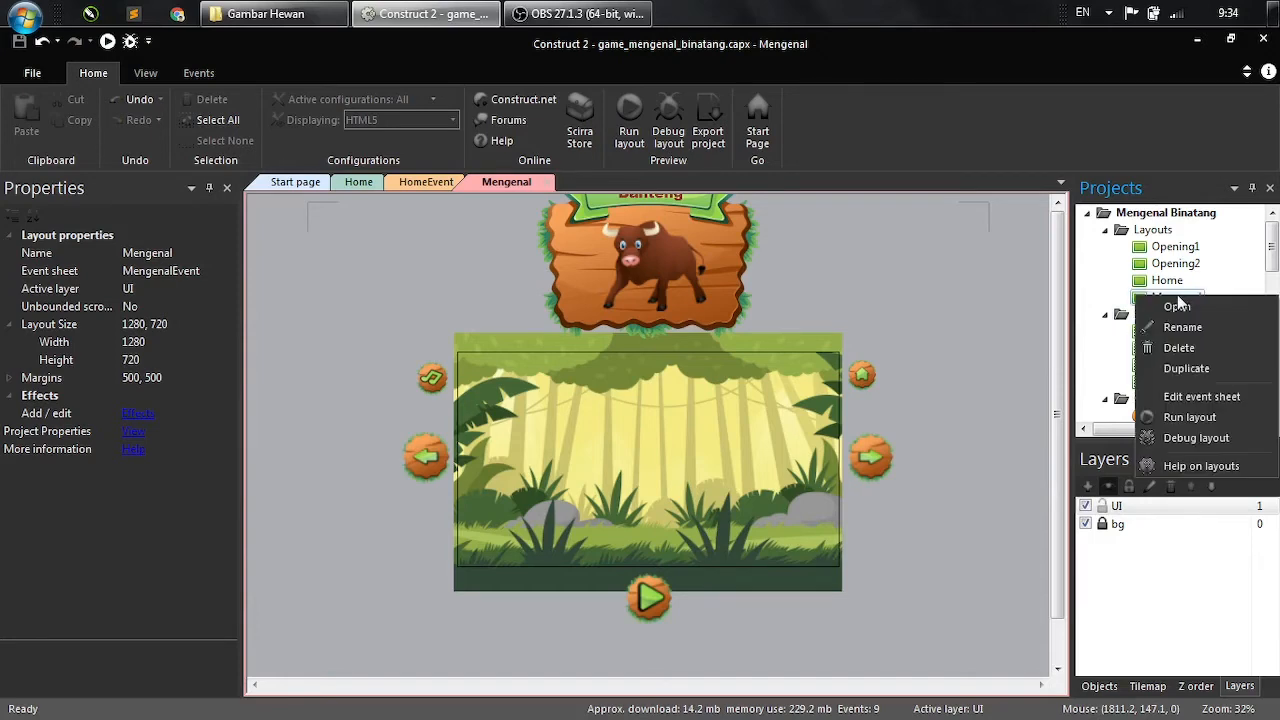
click(1190, 327)
click(1211, 299)
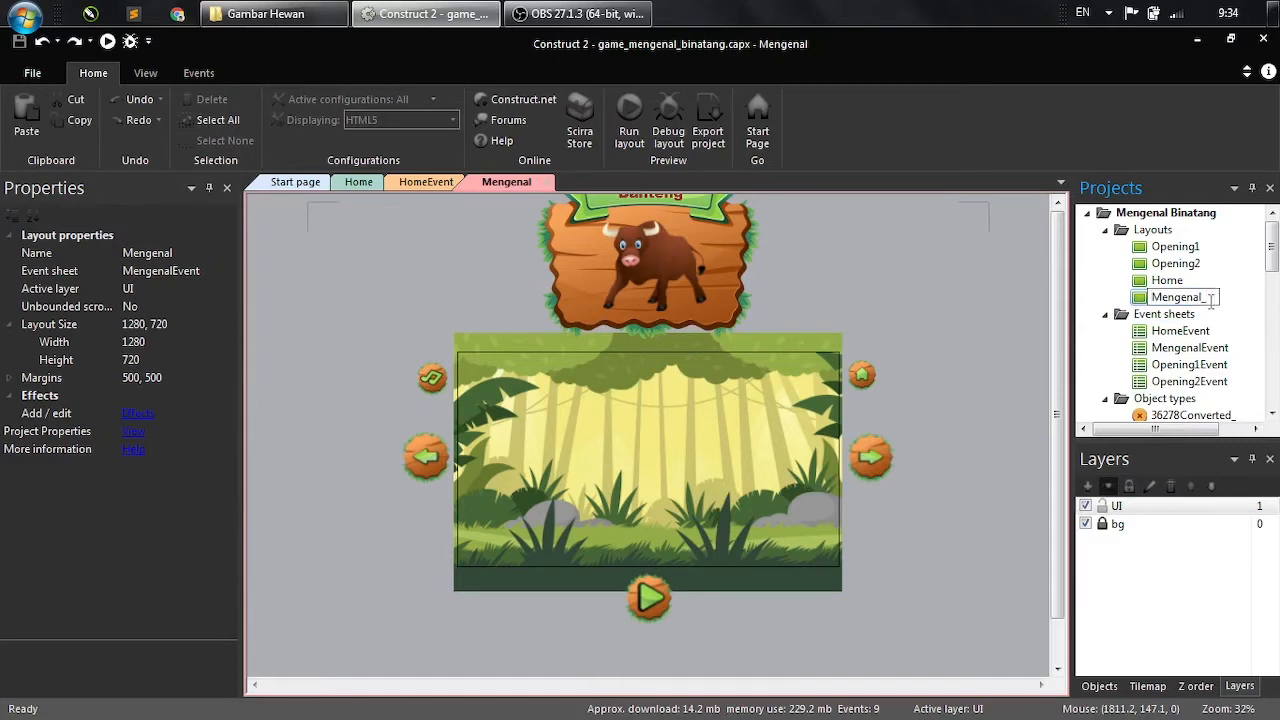
text(_Banteng)
key(Return)
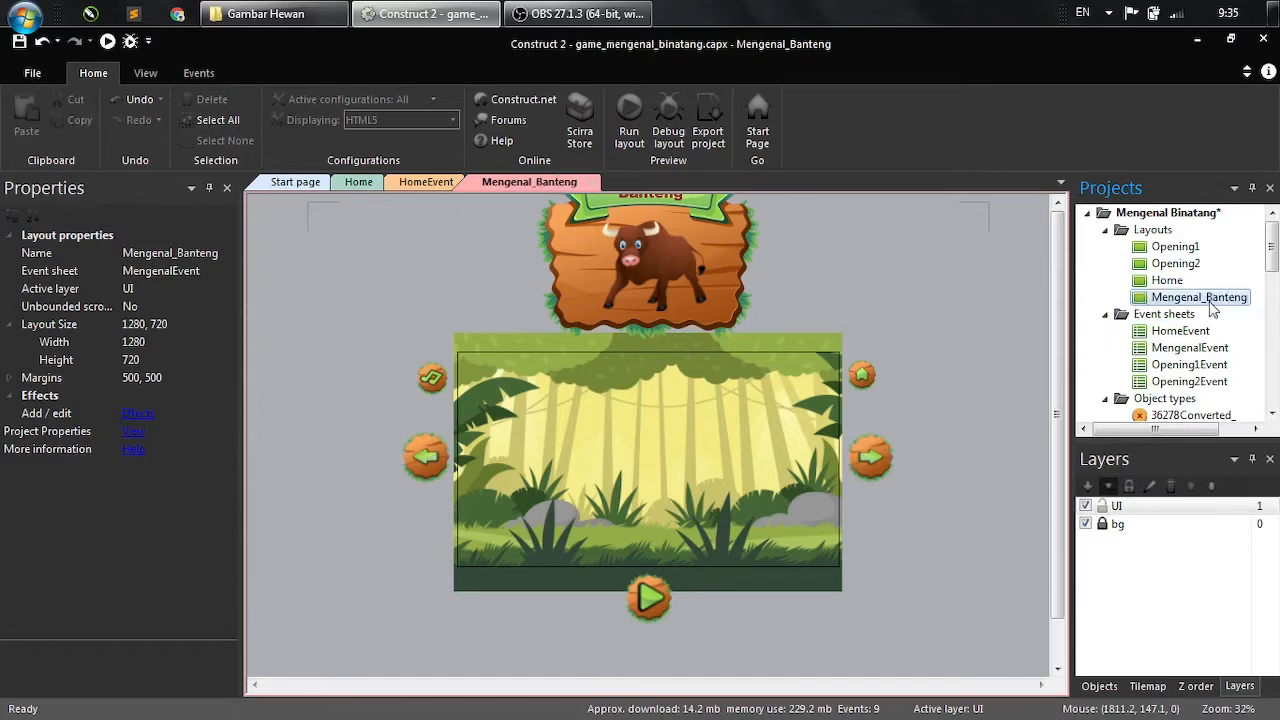
- Rename the MengenalEvent event sheet as MengenalBantengEvent
right_click(1205, 350)
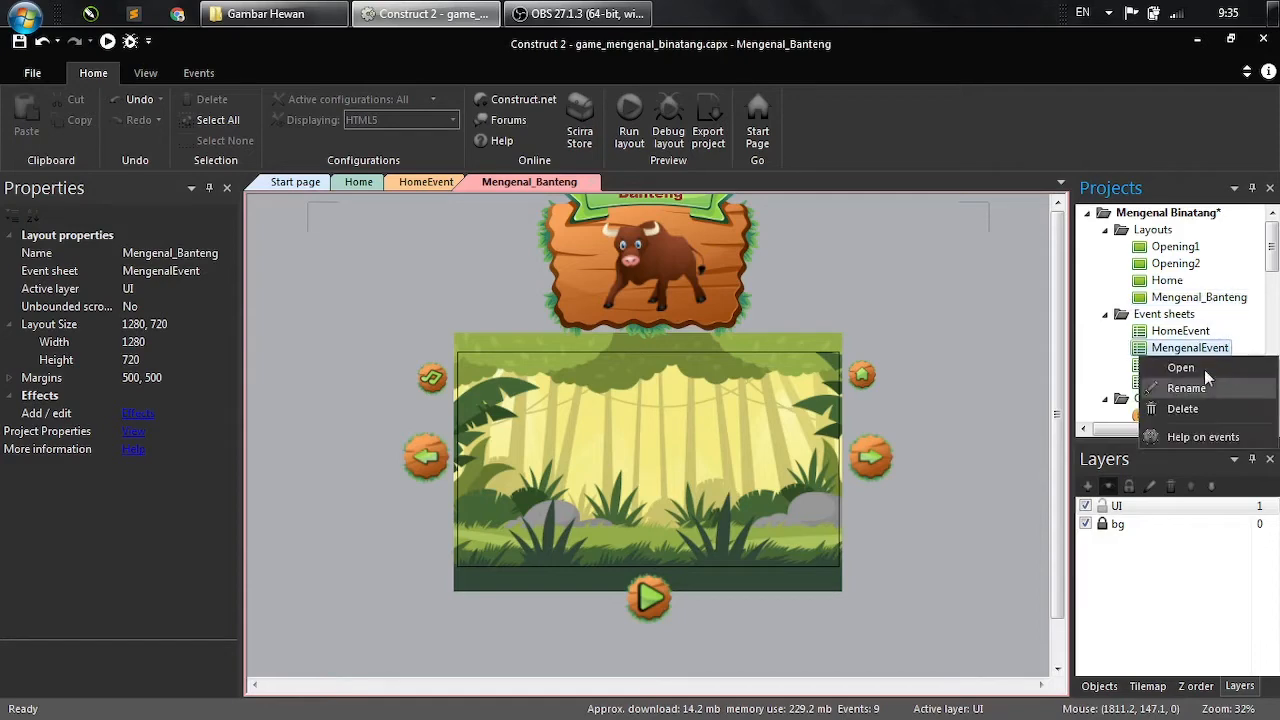
click(1199, 399)
click(1242, 348)
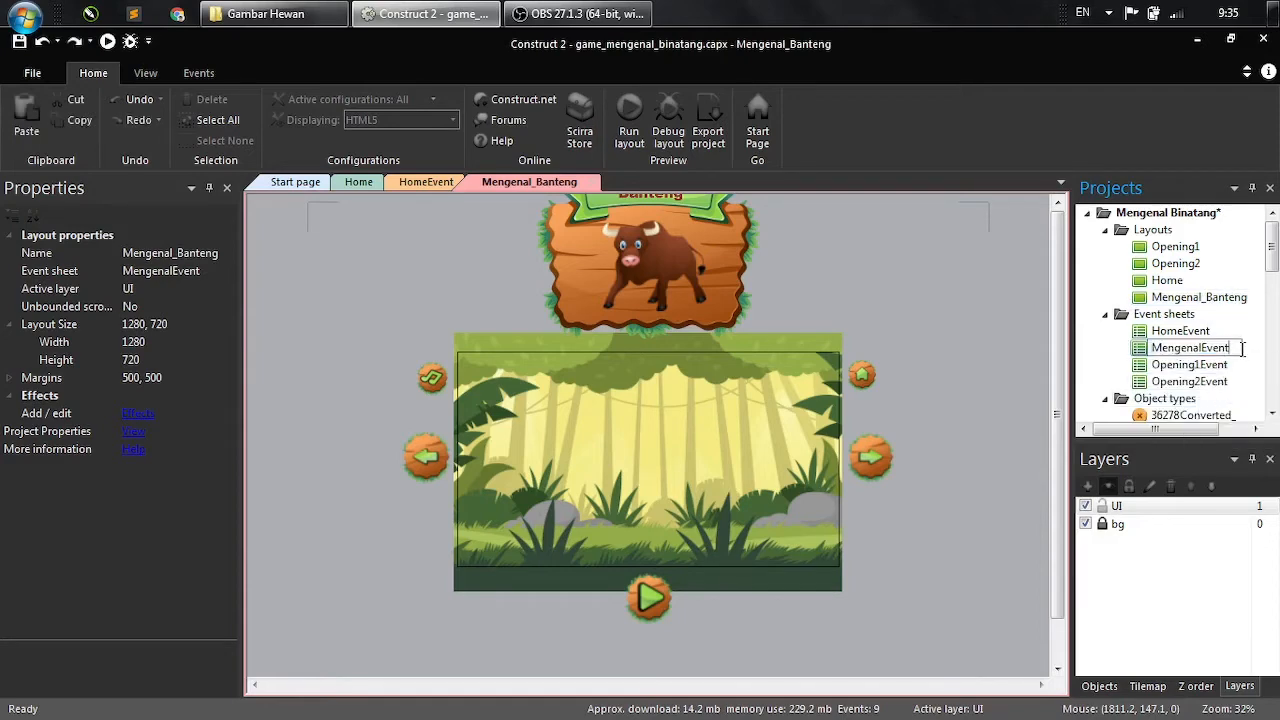
text(Banteng)
key(Return)
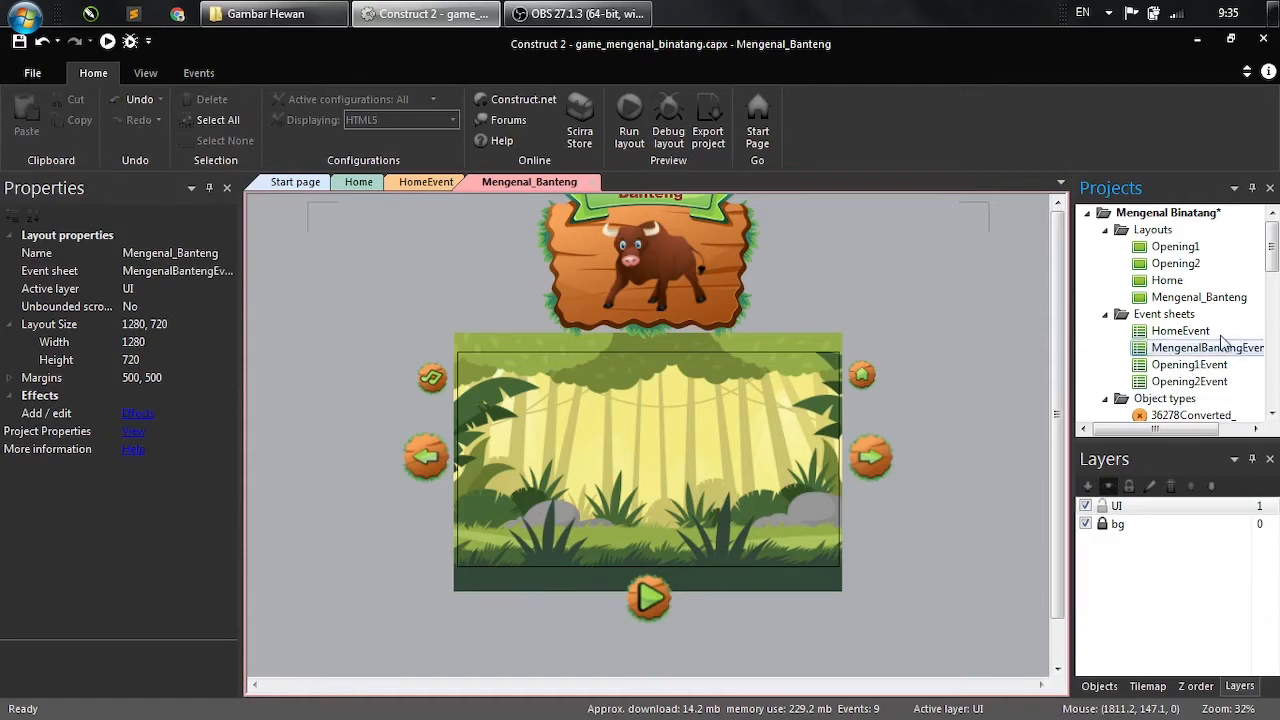
- Open the MengenalBantengEvent sheet and check the music button's object name in the Mengenal_Banteng layout and the object types
double_click(1160, 349)
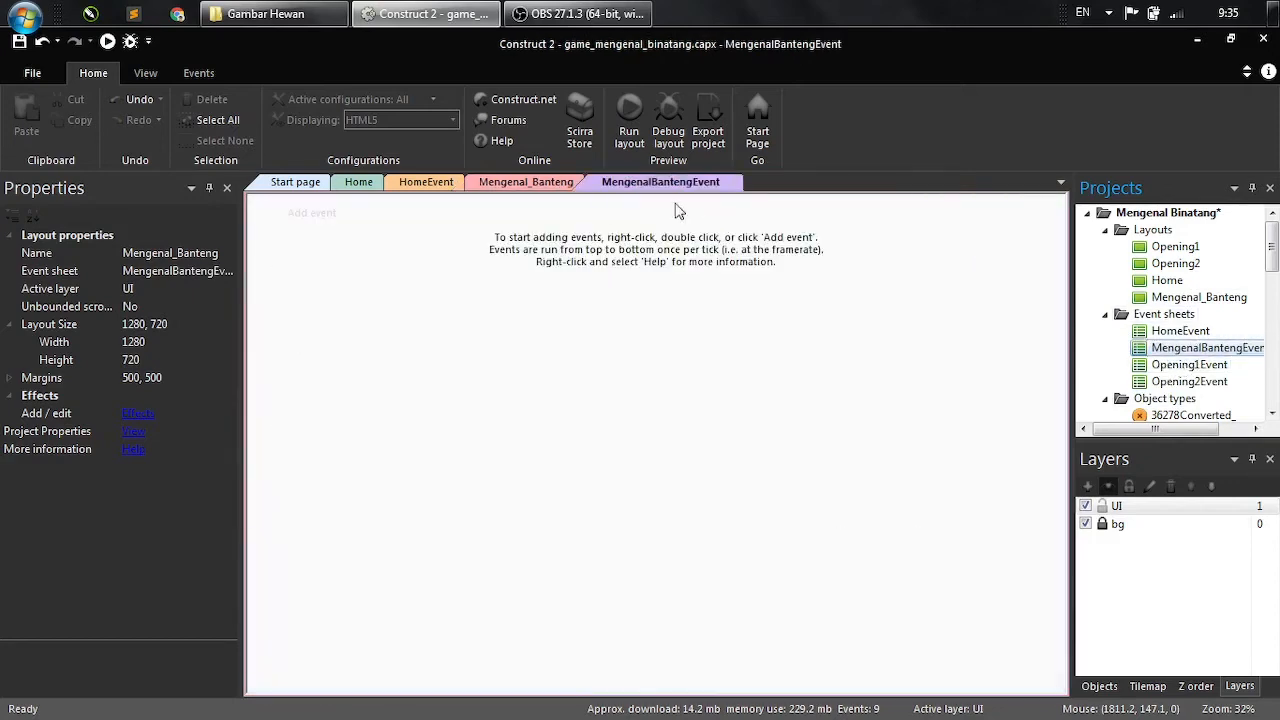
click(525, 182)
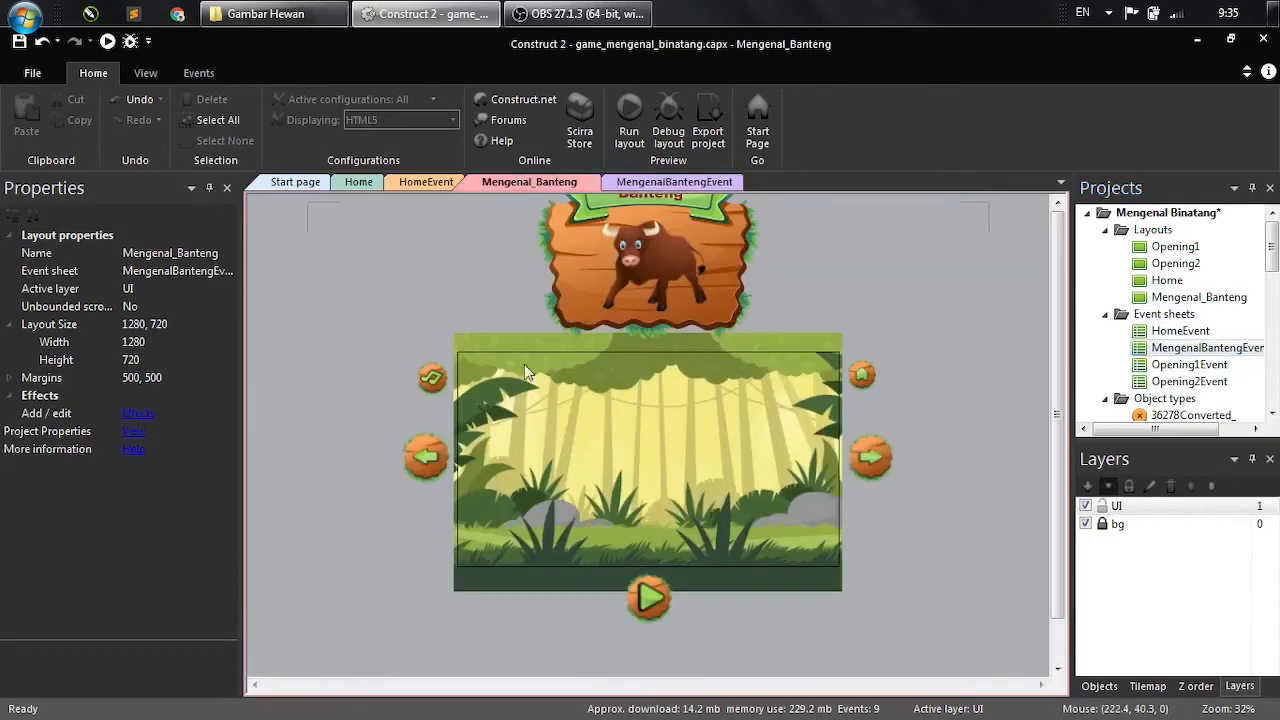
click(426, 383)
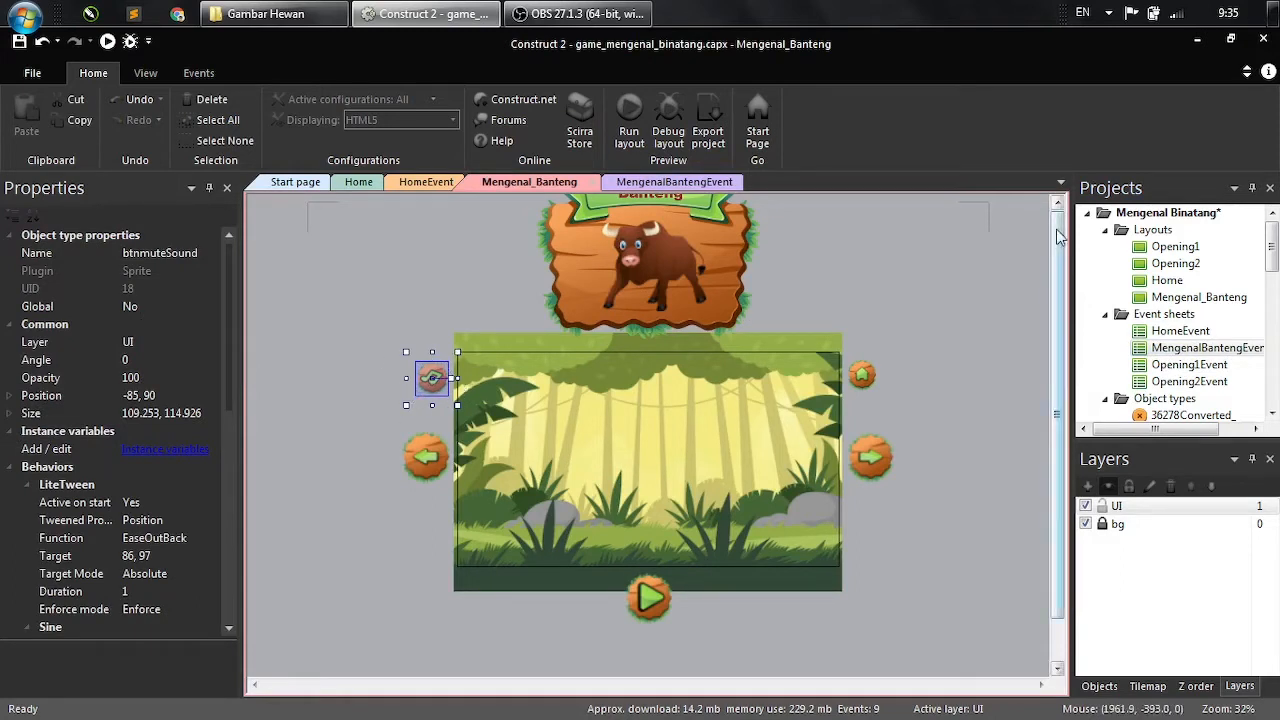
drag(1274, 260, 1275, 308)
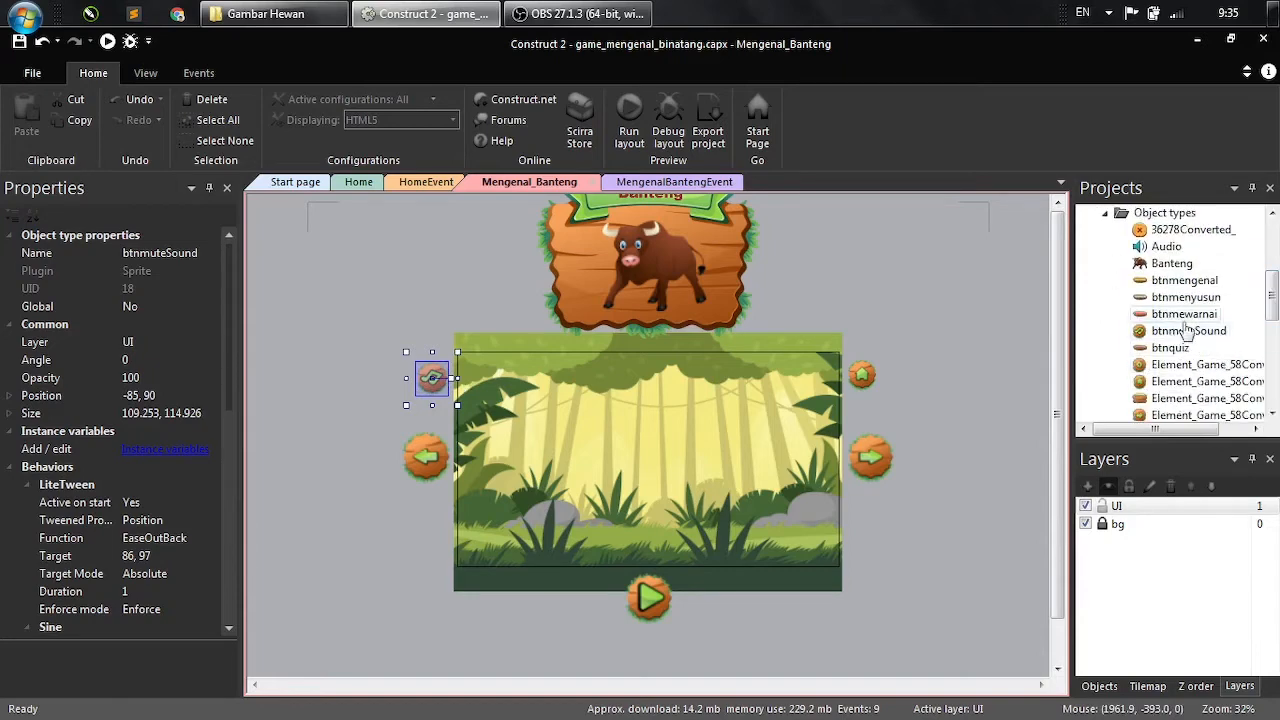
drag(1273, 303, 1273, 242)
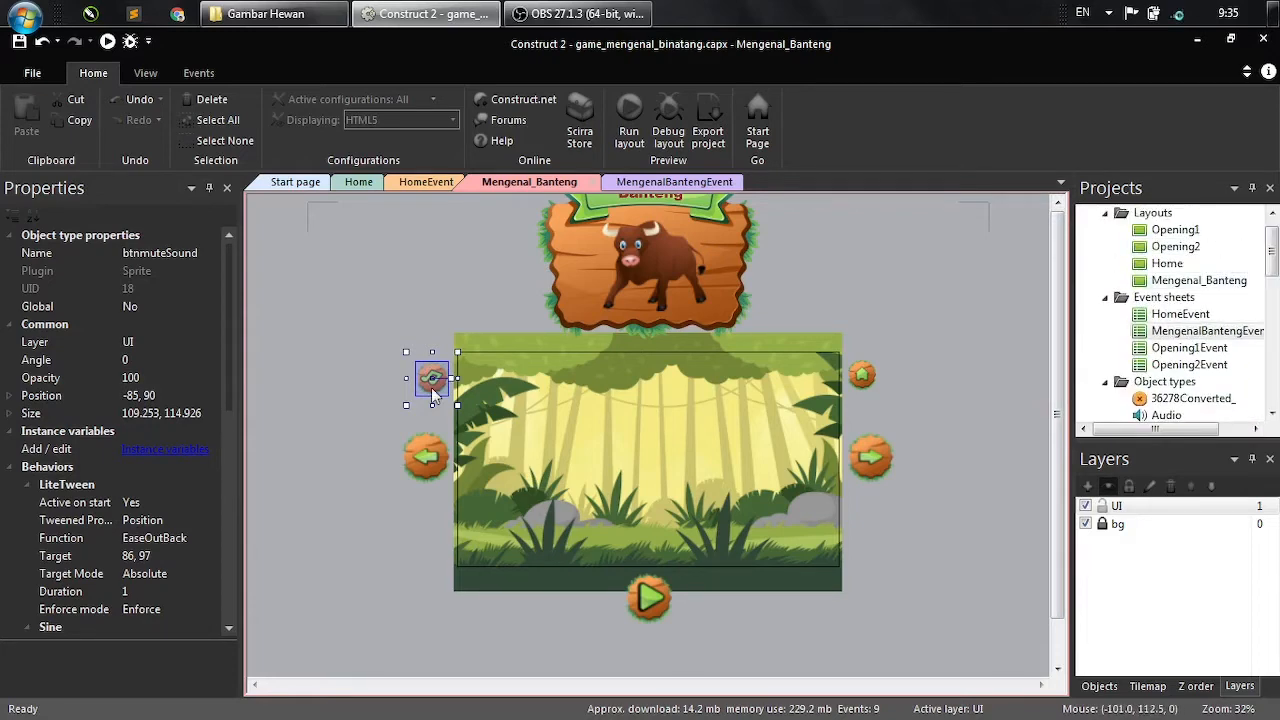
- Copy the btnmuteSound tap event with its statusSound sub-events from HomeEvent into the MengenalBantengEvent sheet
click(357, 183)
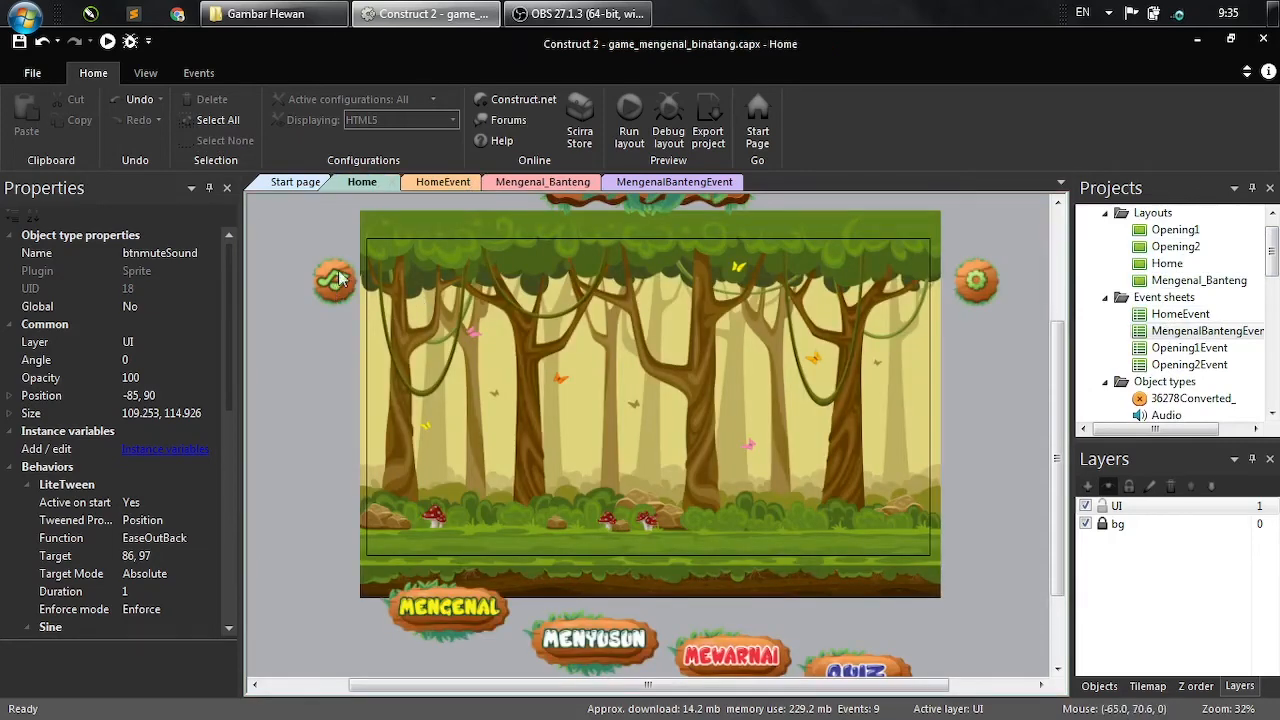
click(443, 182)
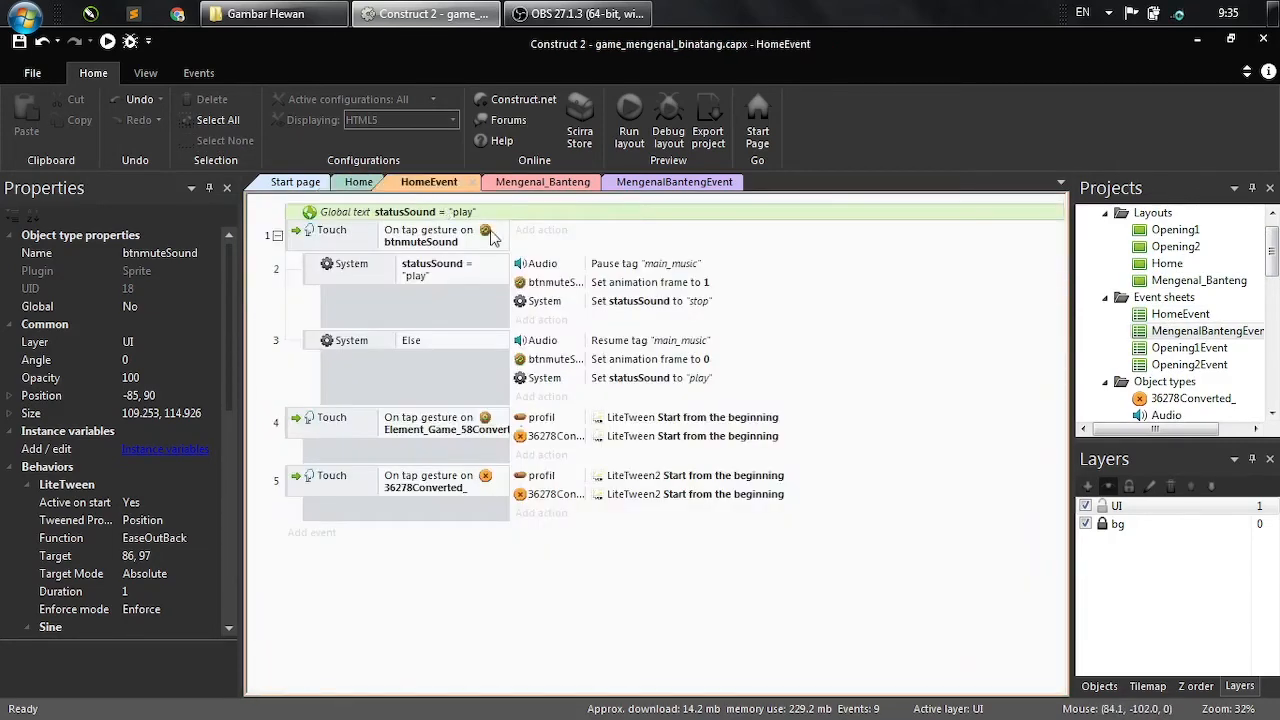
click(300, 245)
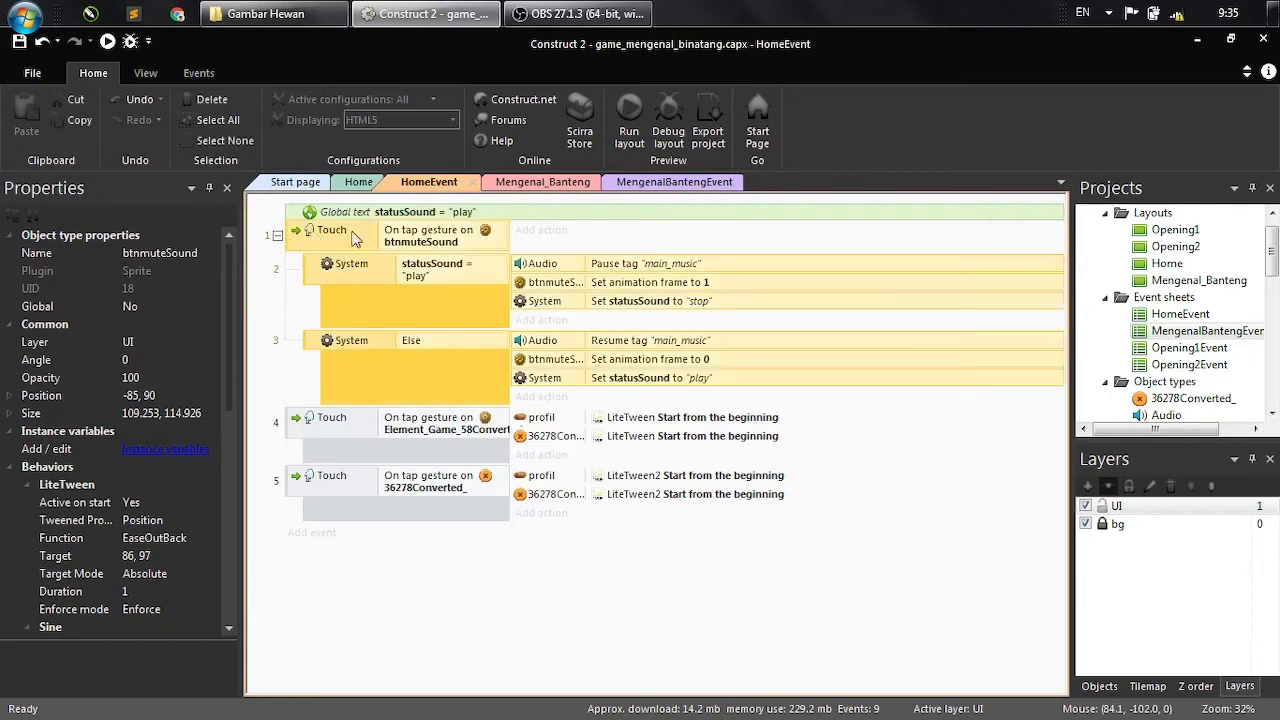
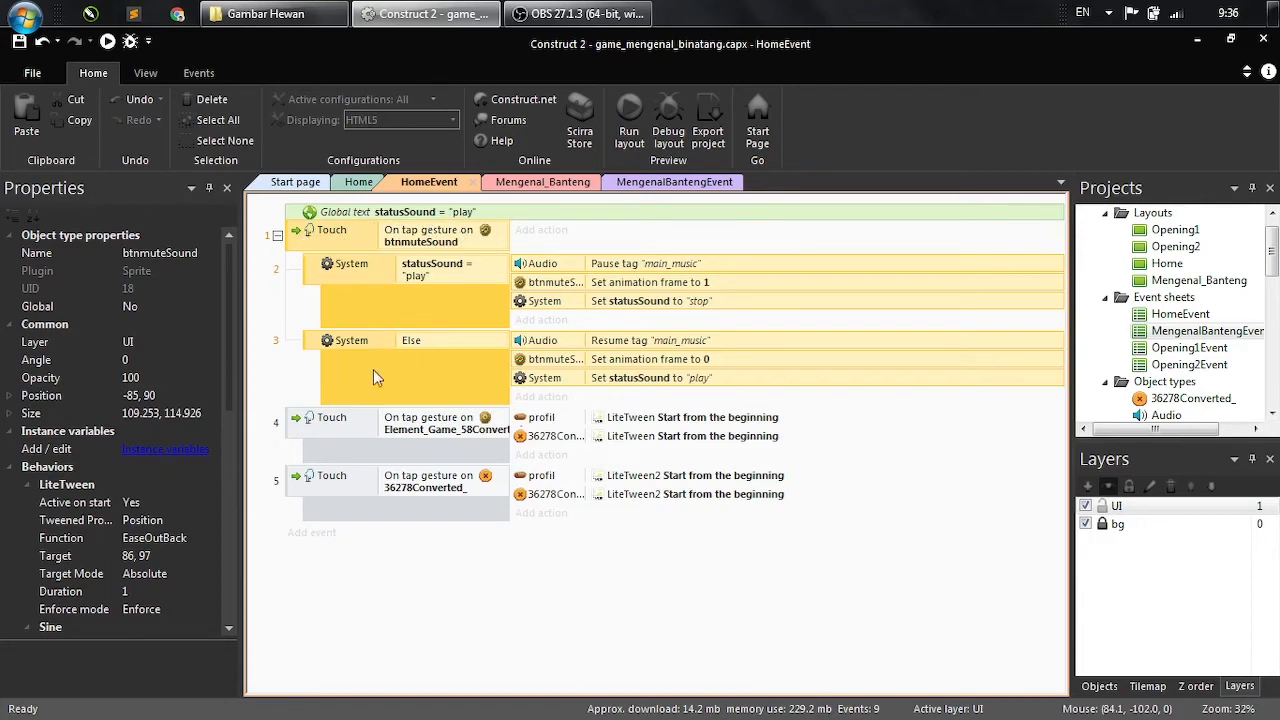
click(660, 189)
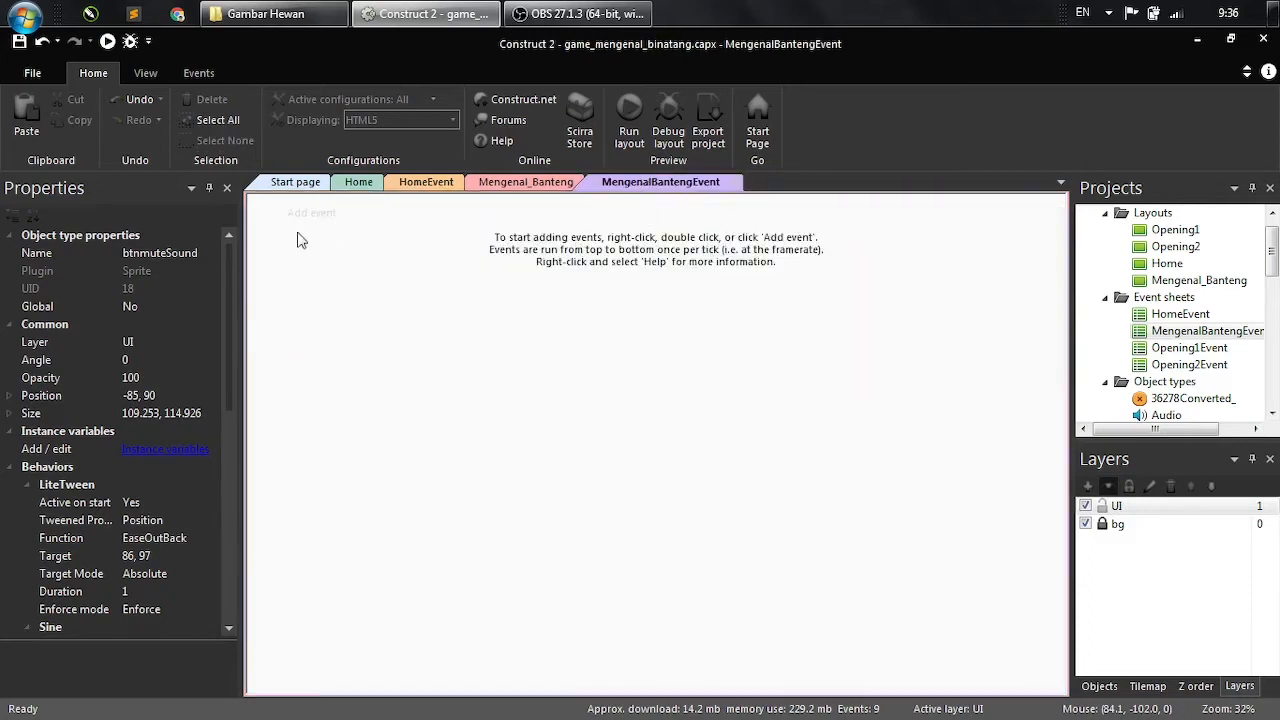
key(ctrl+v)
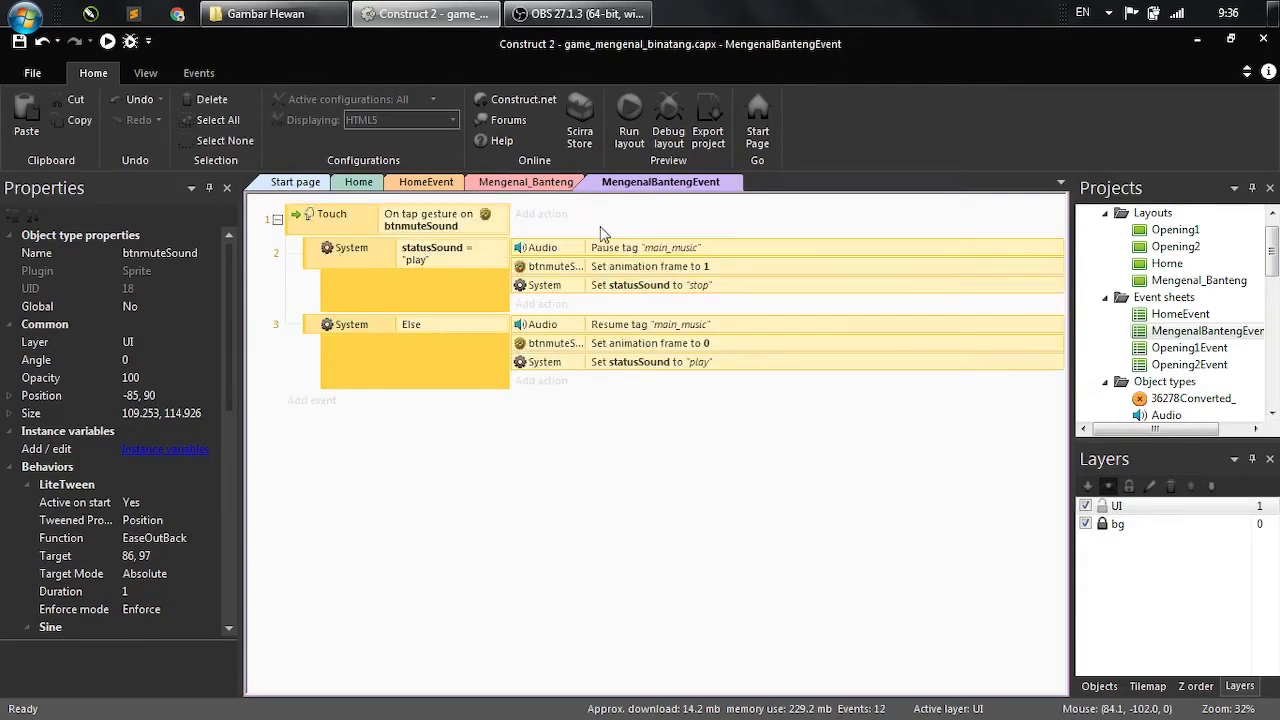
- Preview the game from the Opening1 layout through to the home screen, lowering the system volume, and close the preview
click(361, 184)
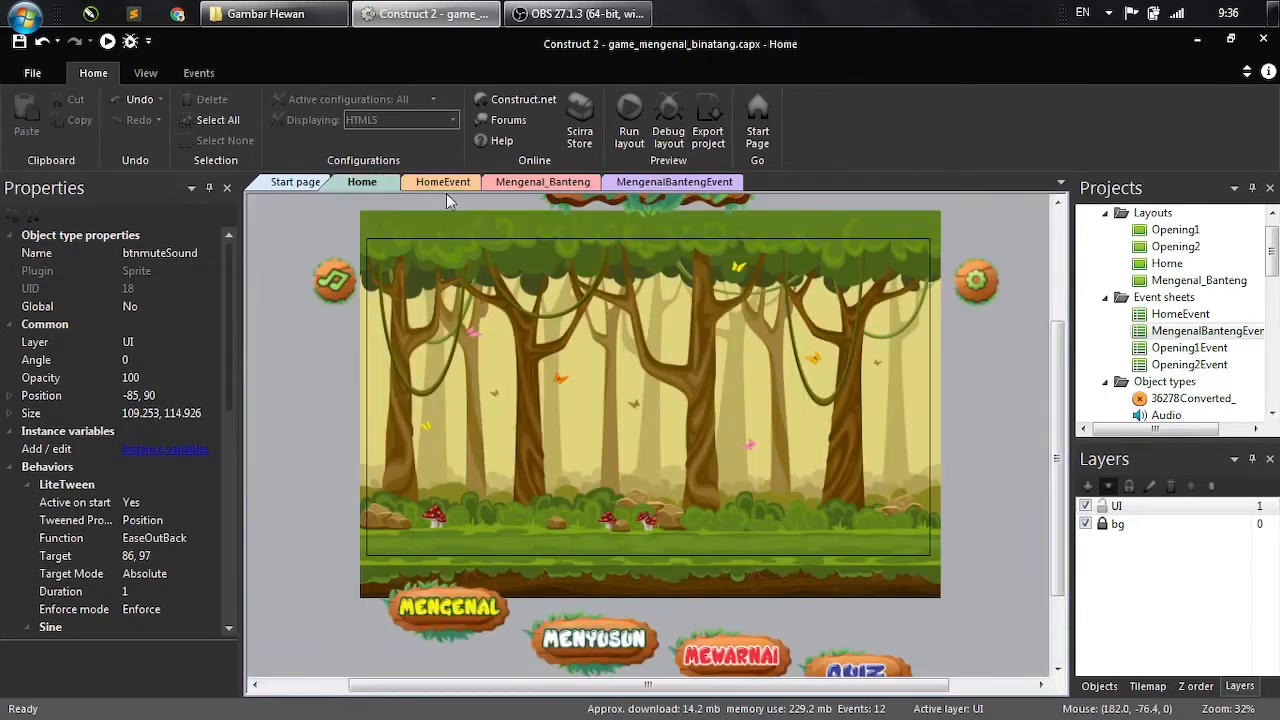
click(336, 205)
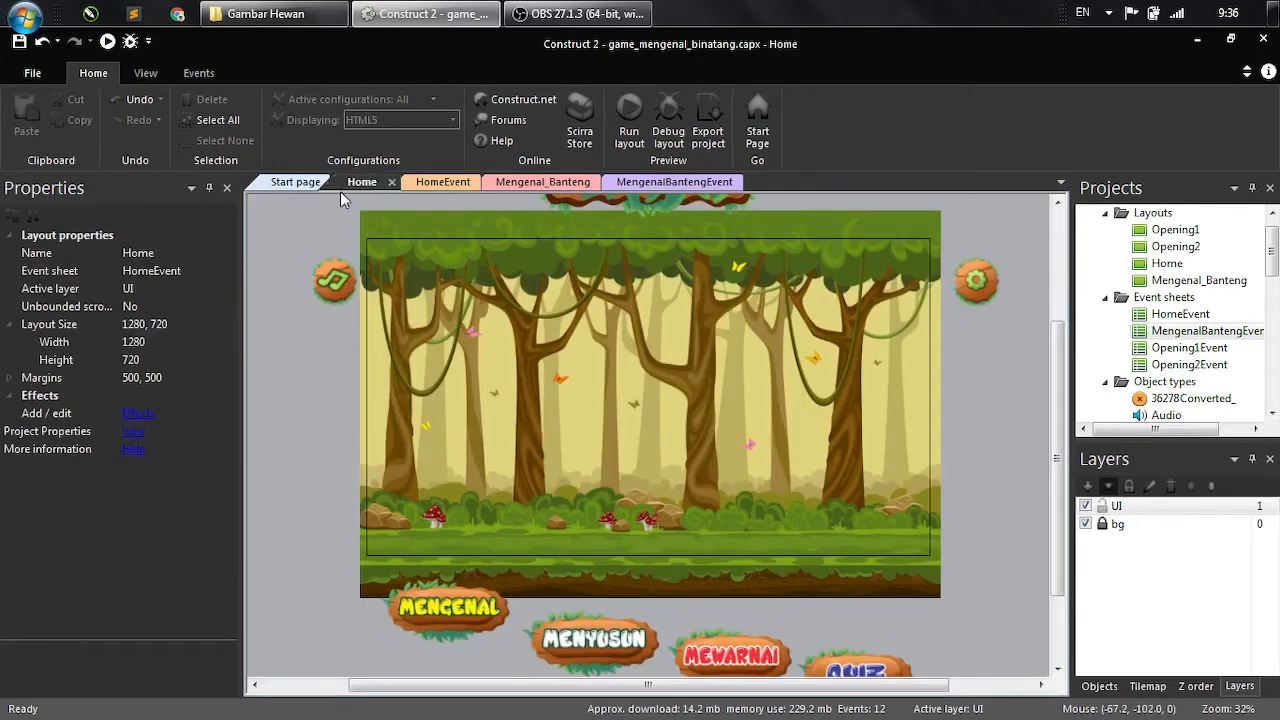
double_click(1170, 230)
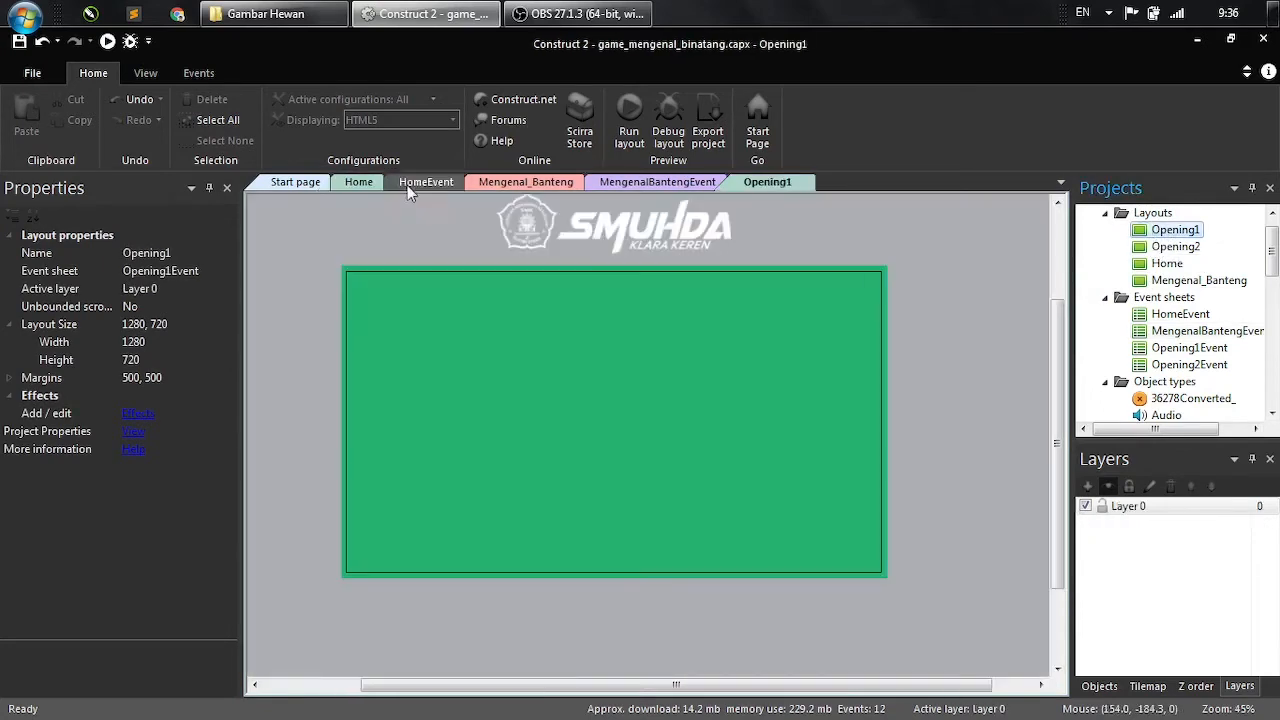
click(630, 135)
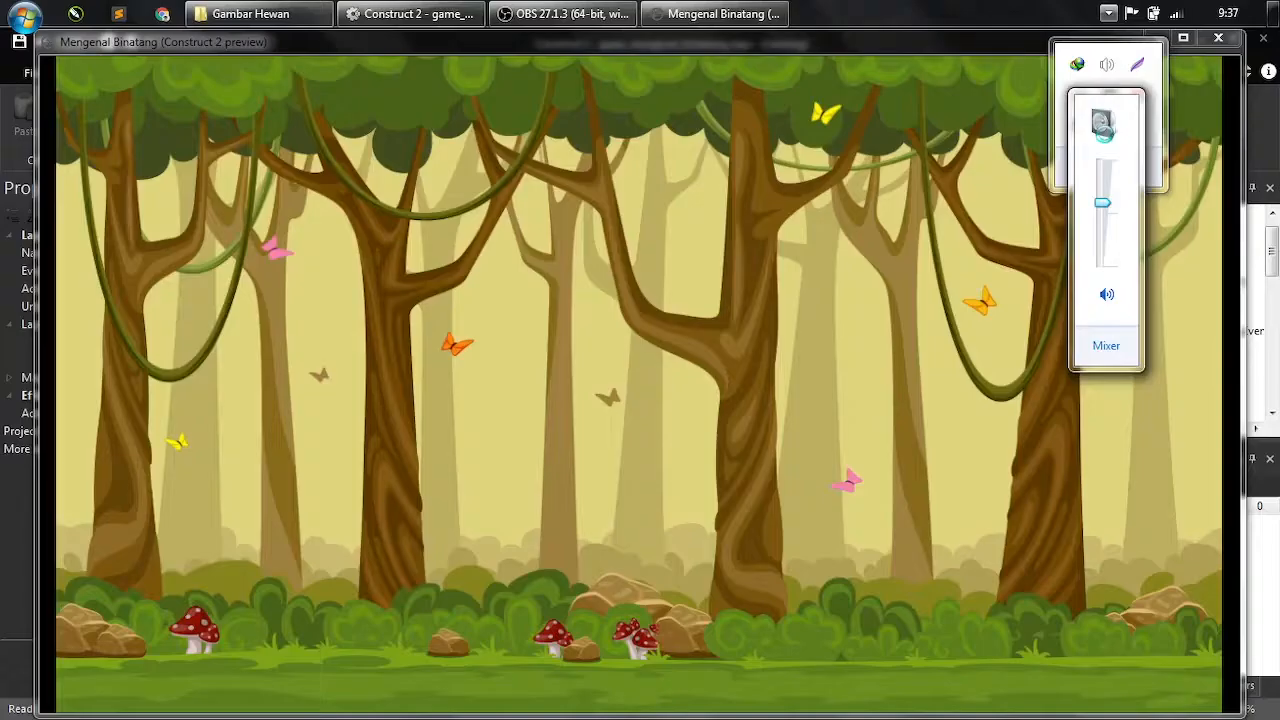
drag(1102, 194, 1104, 232)
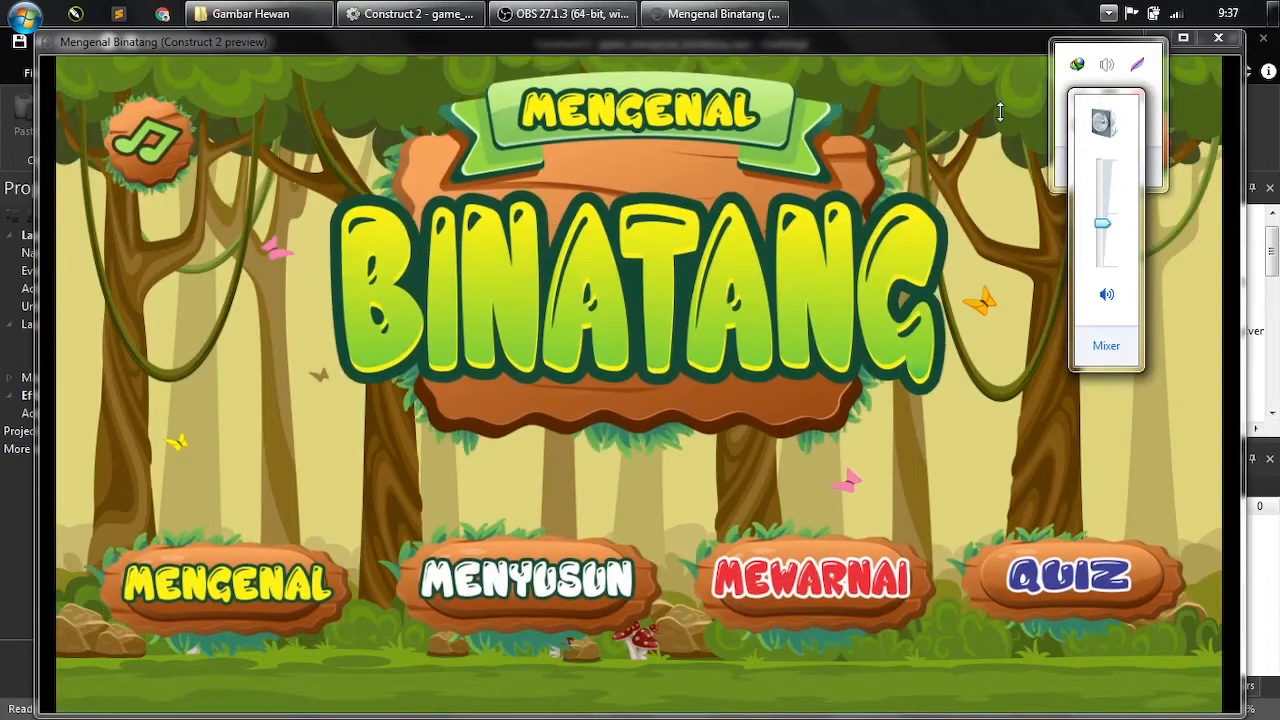
click(947, 46)
click(1108, 14)
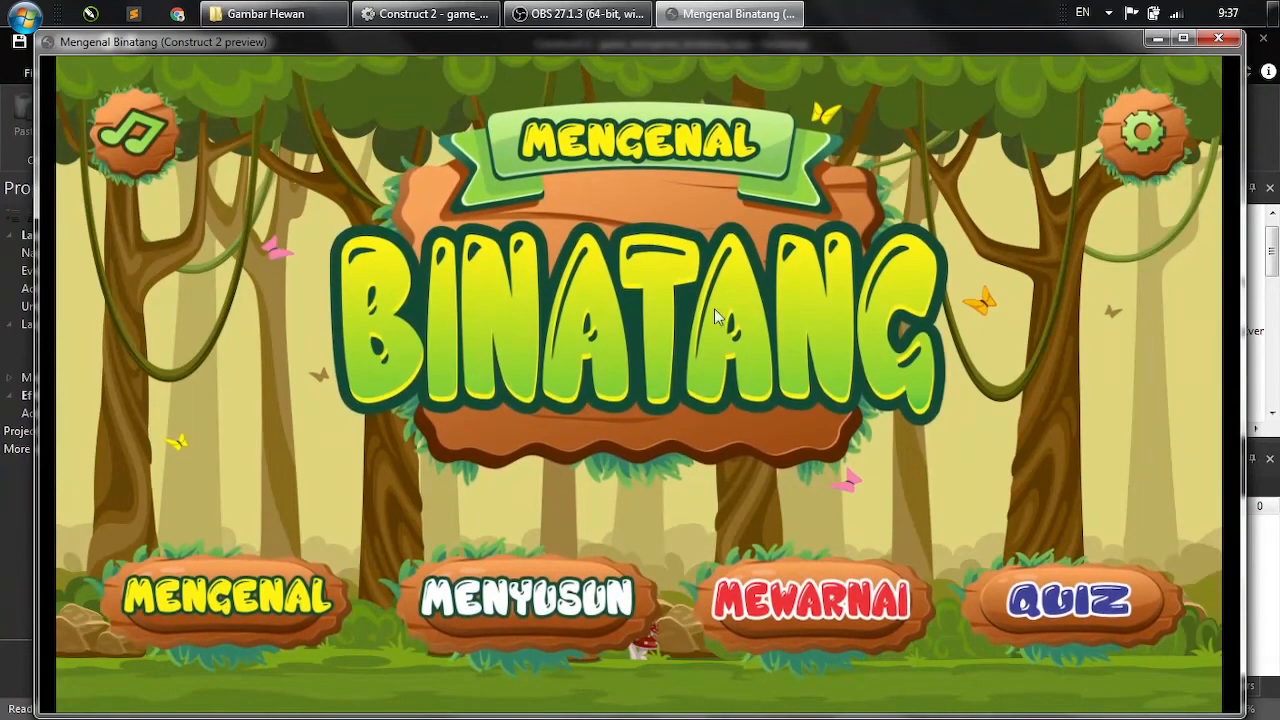
click(1217, 38)
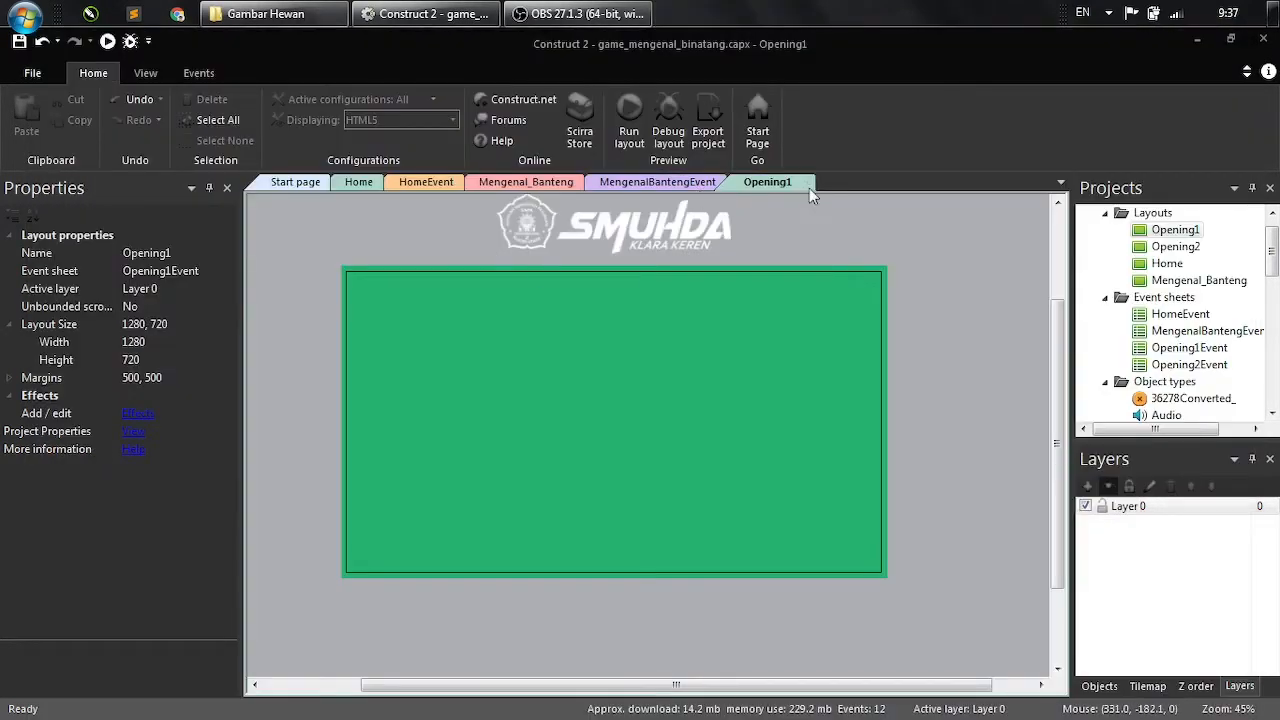
- Look over the Home layout, the MengenalBantengEvent sheet and the Mengenal_Banteng layout, ending on the Home layout
click(358, 182)
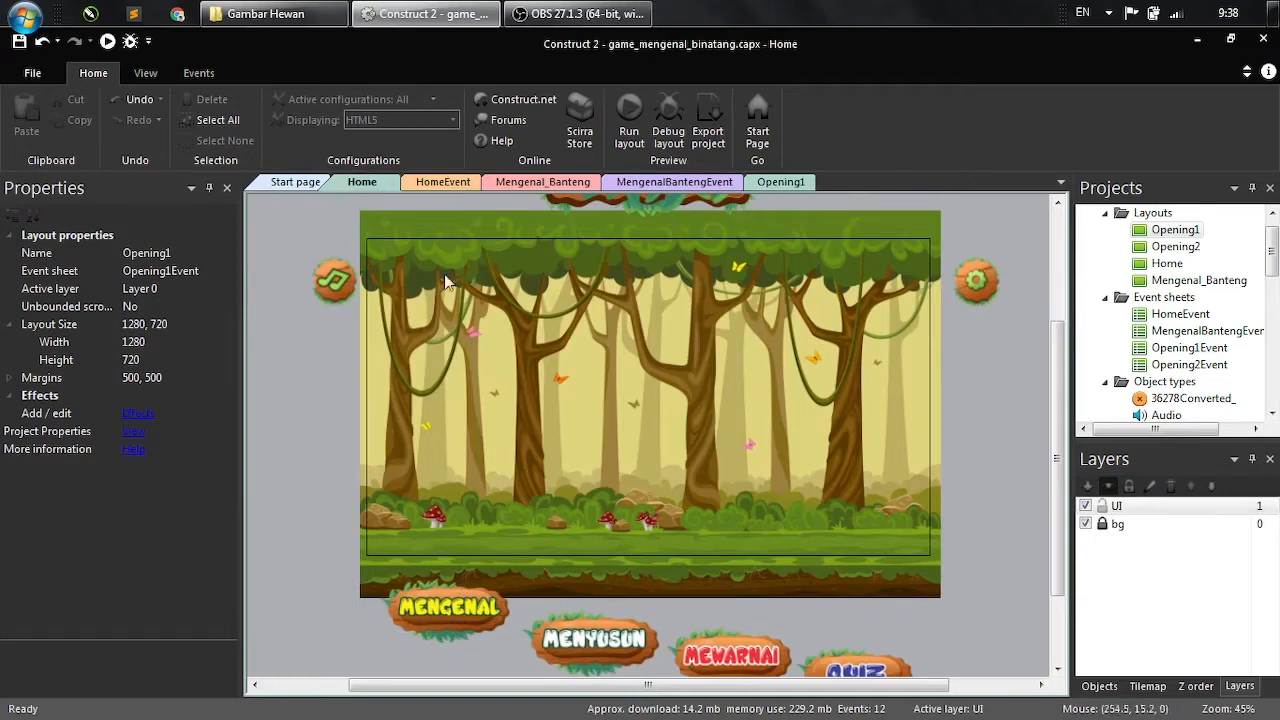
click(633, 189)
click(550, 186)
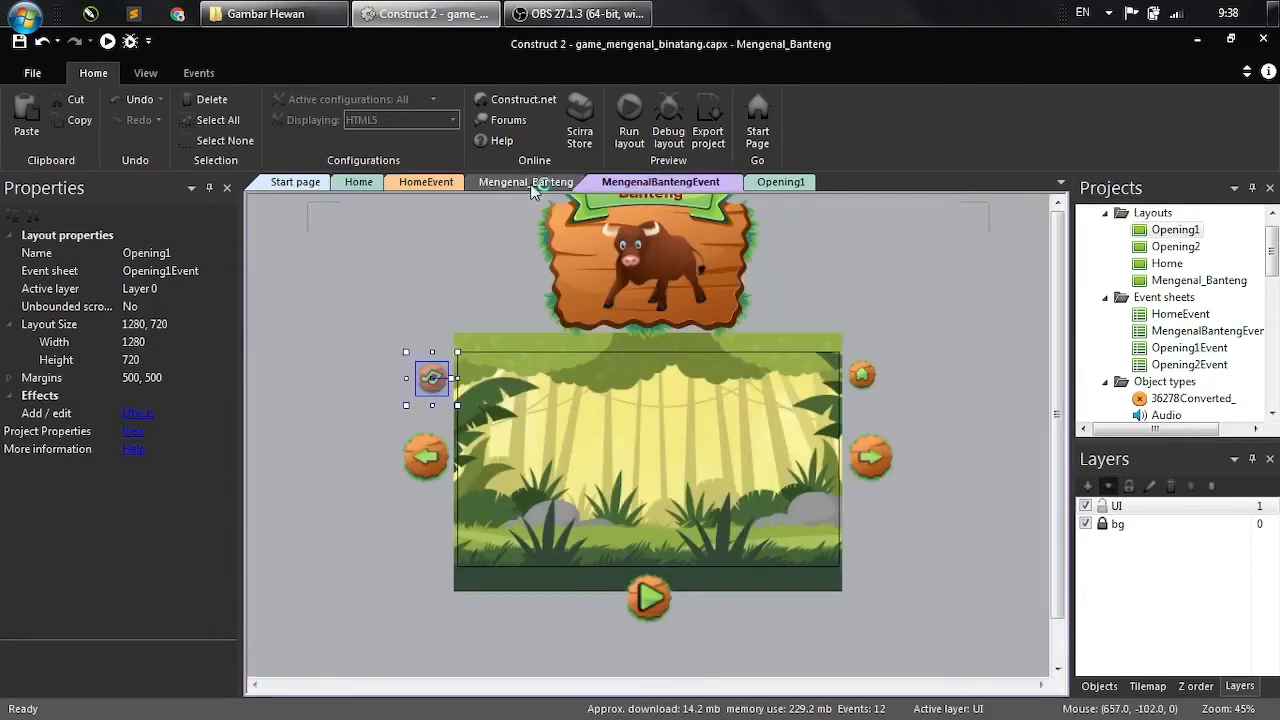
click(358, 186)
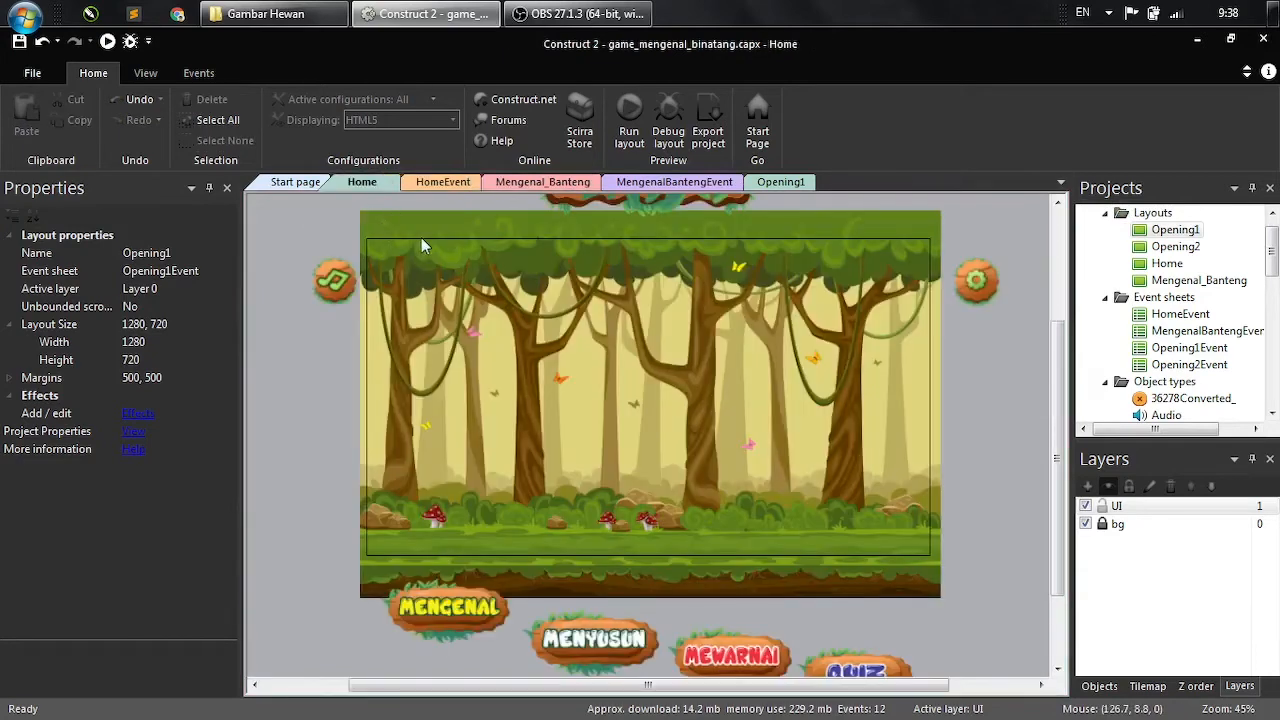
- Add a Touch "On tap object" event for btnmengenal to the HomeEvent sheet
click(440, 184)
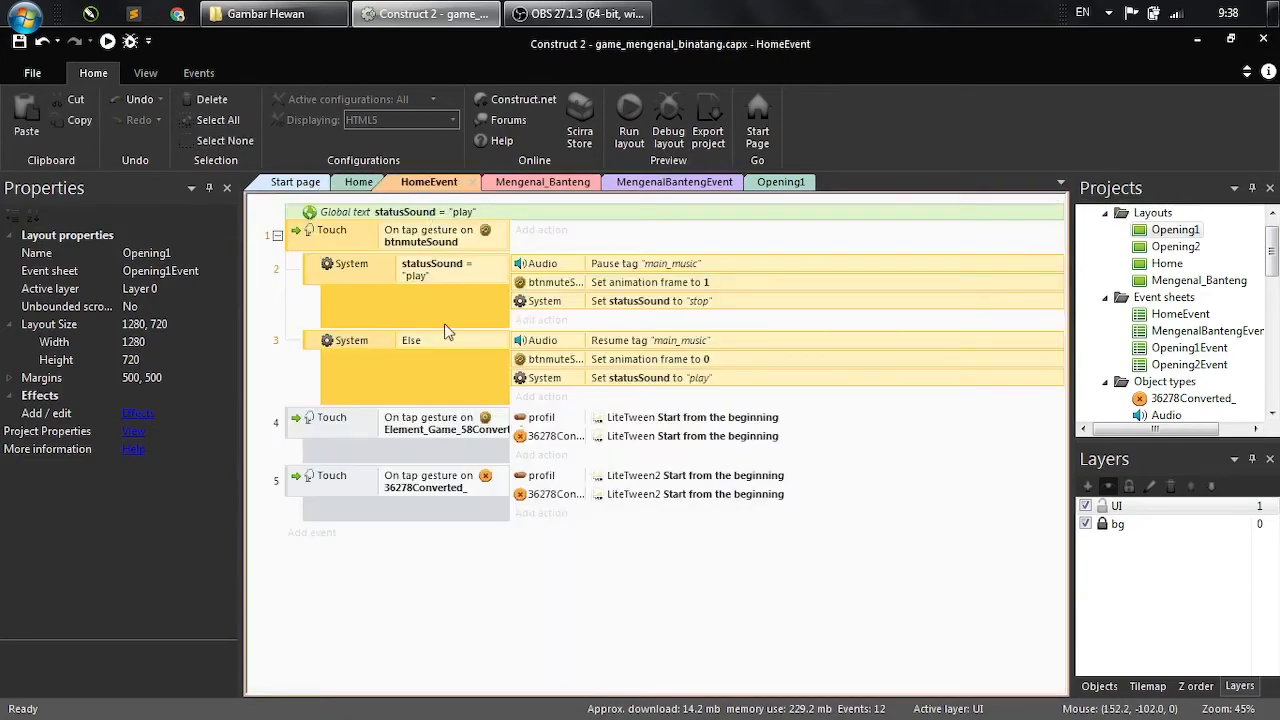
click(359, 182)
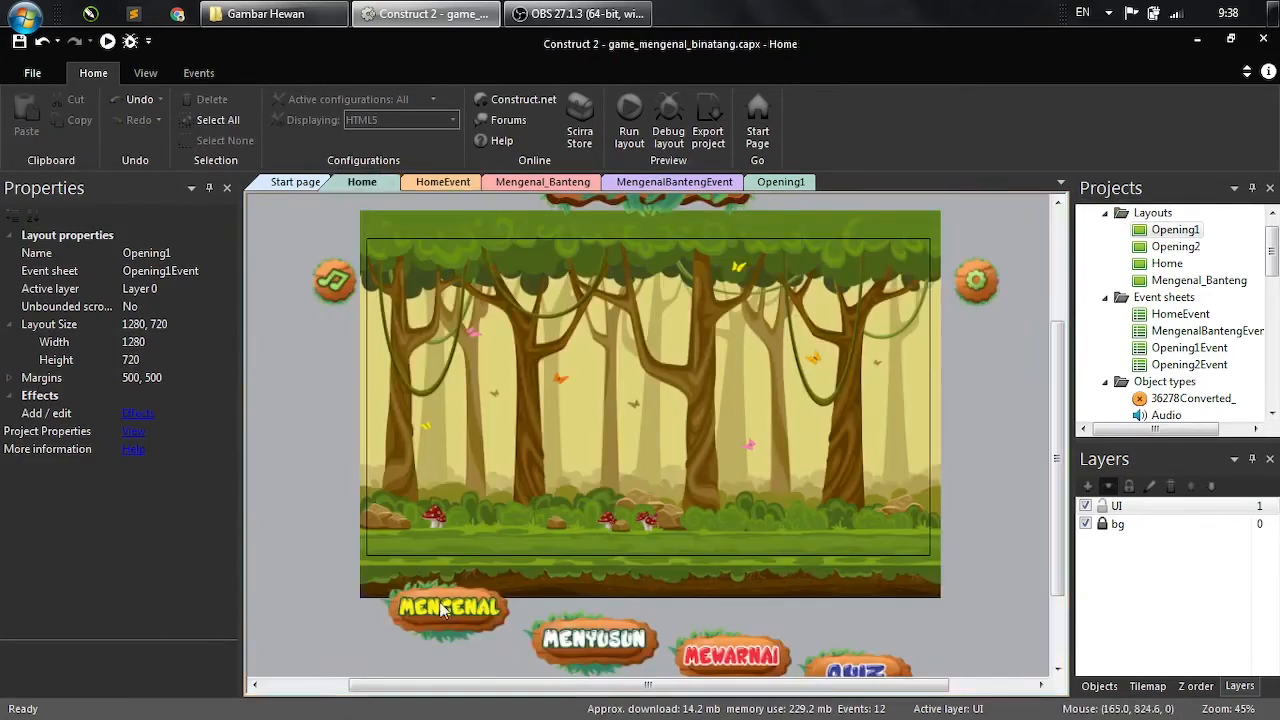
click(434, 183)
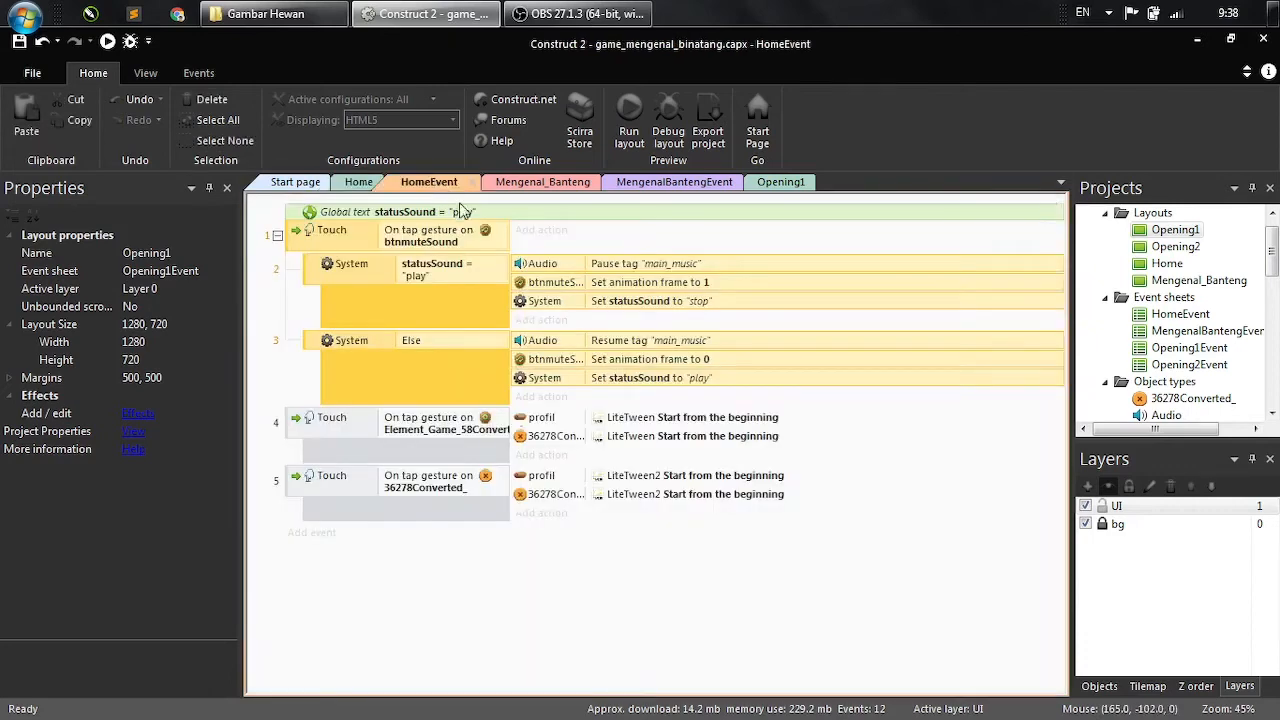
click(492, 553)
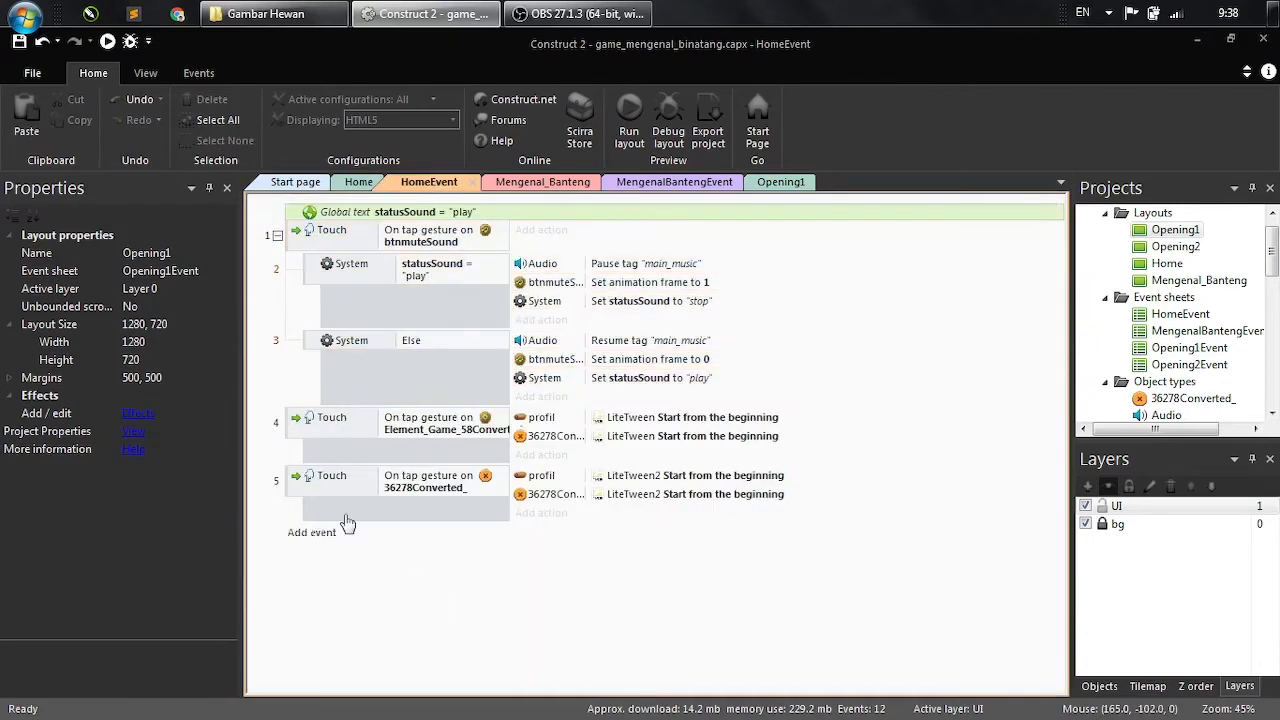
key(e)
click(763, 532)
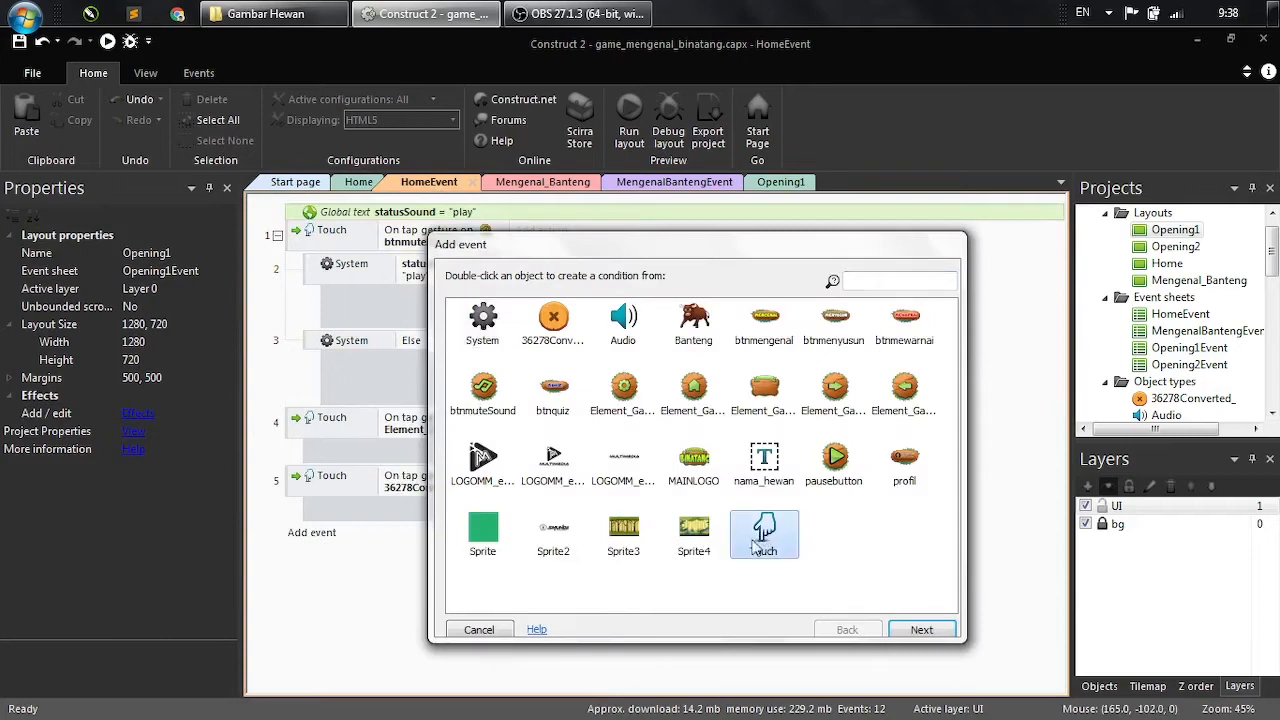
click(922, 630)
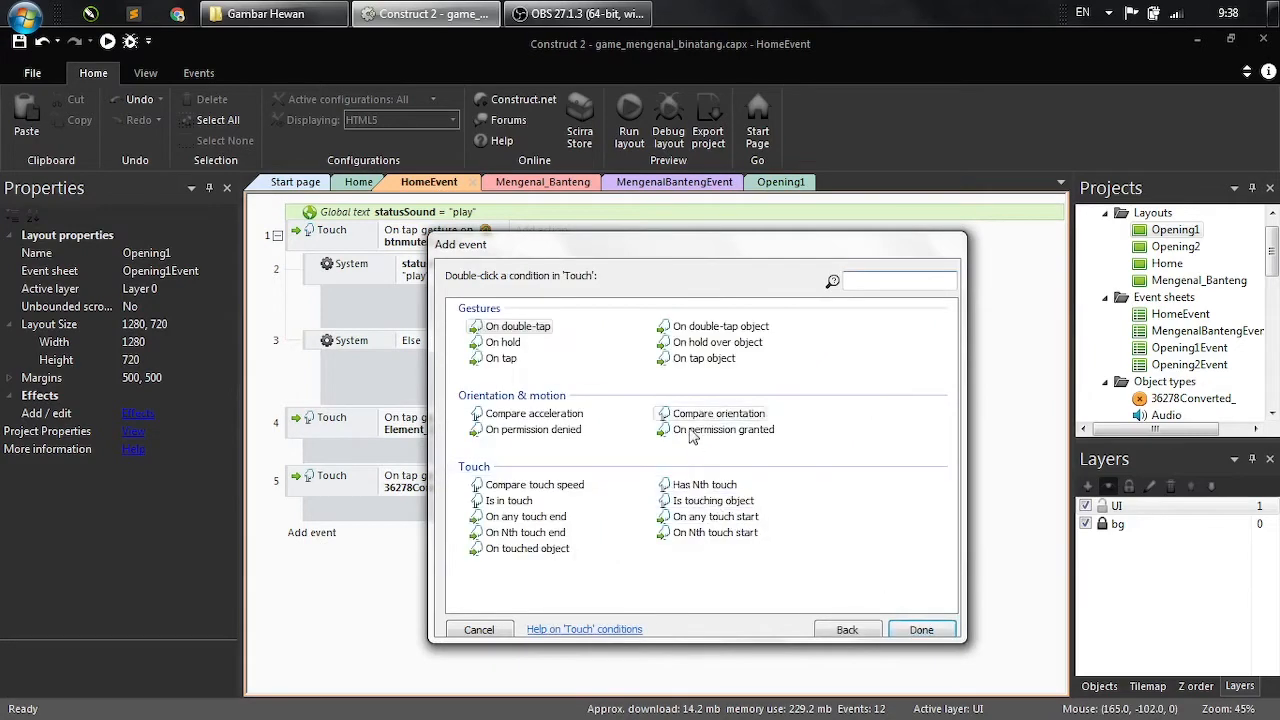
click(700, 358)
click(922, 629)
click(616, 404)
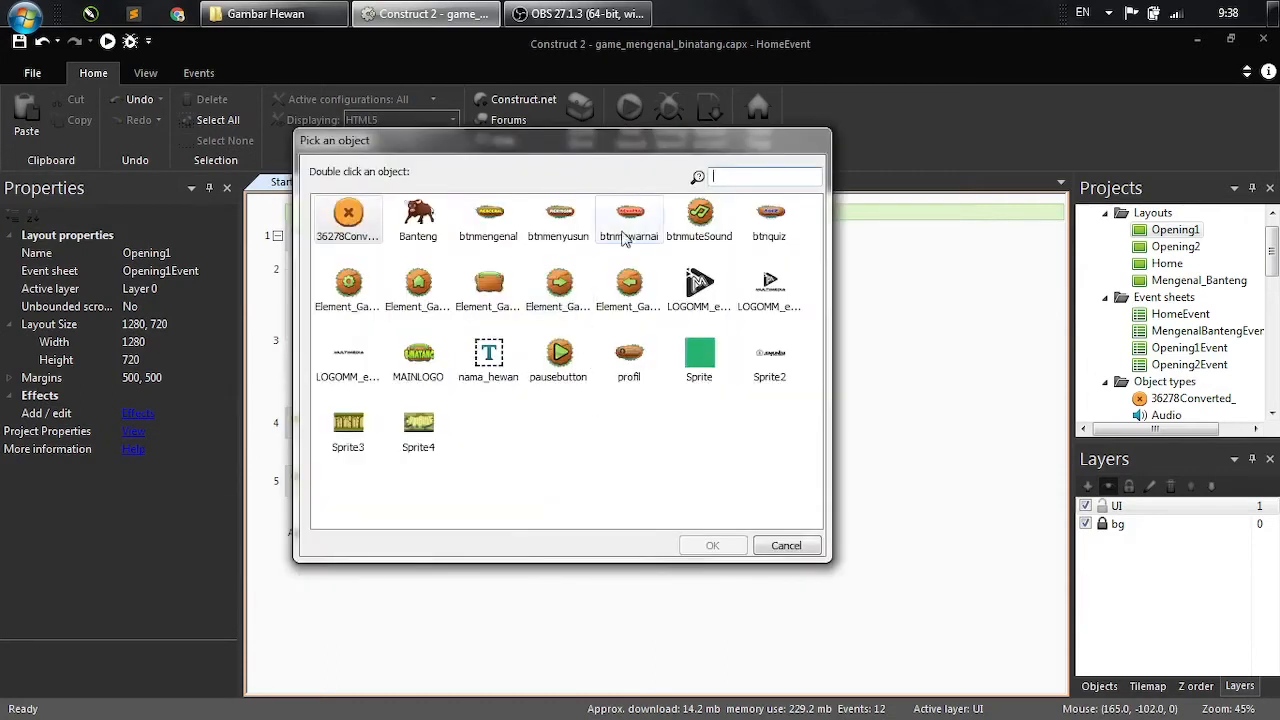
click(493, 240)
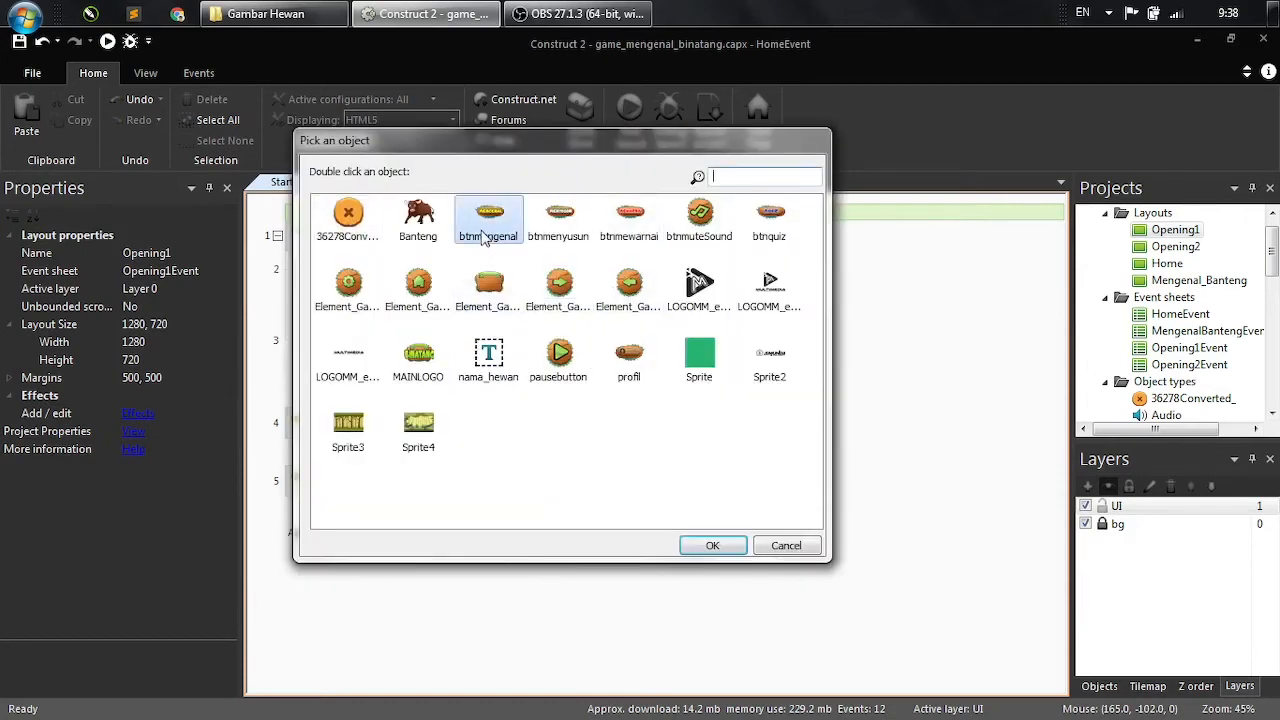
click(728, 548)
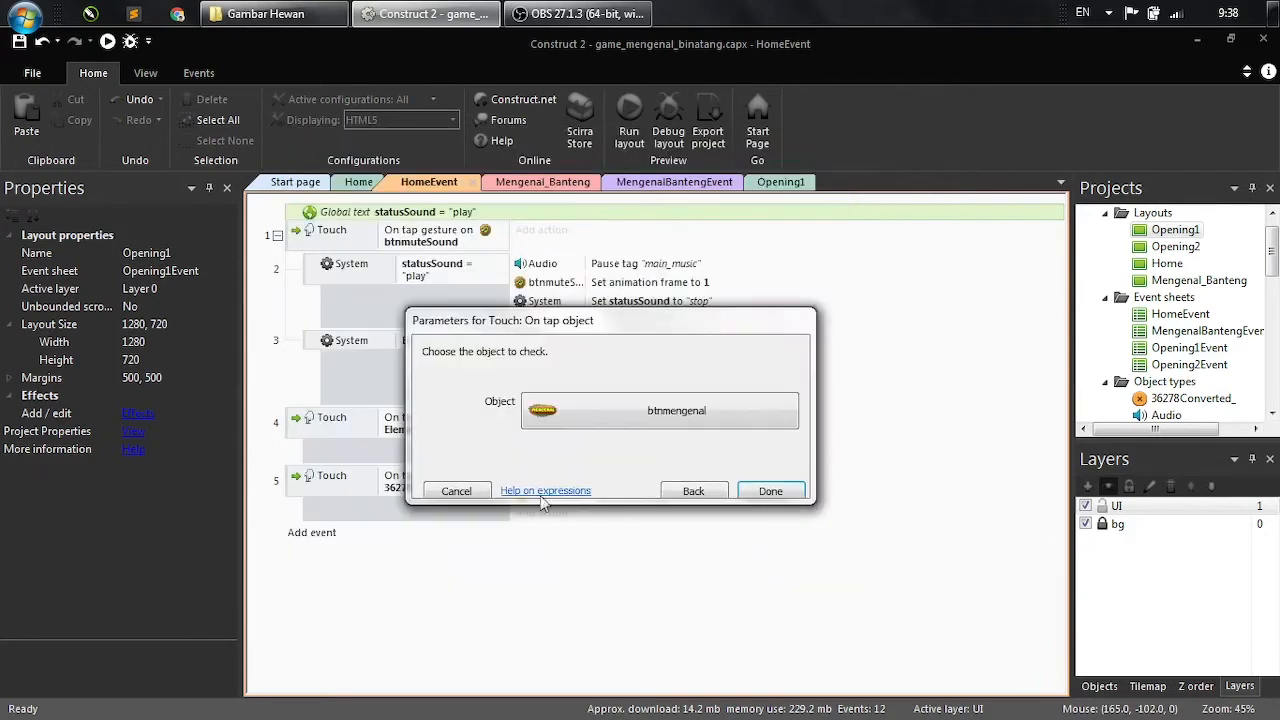
click(767, 490)
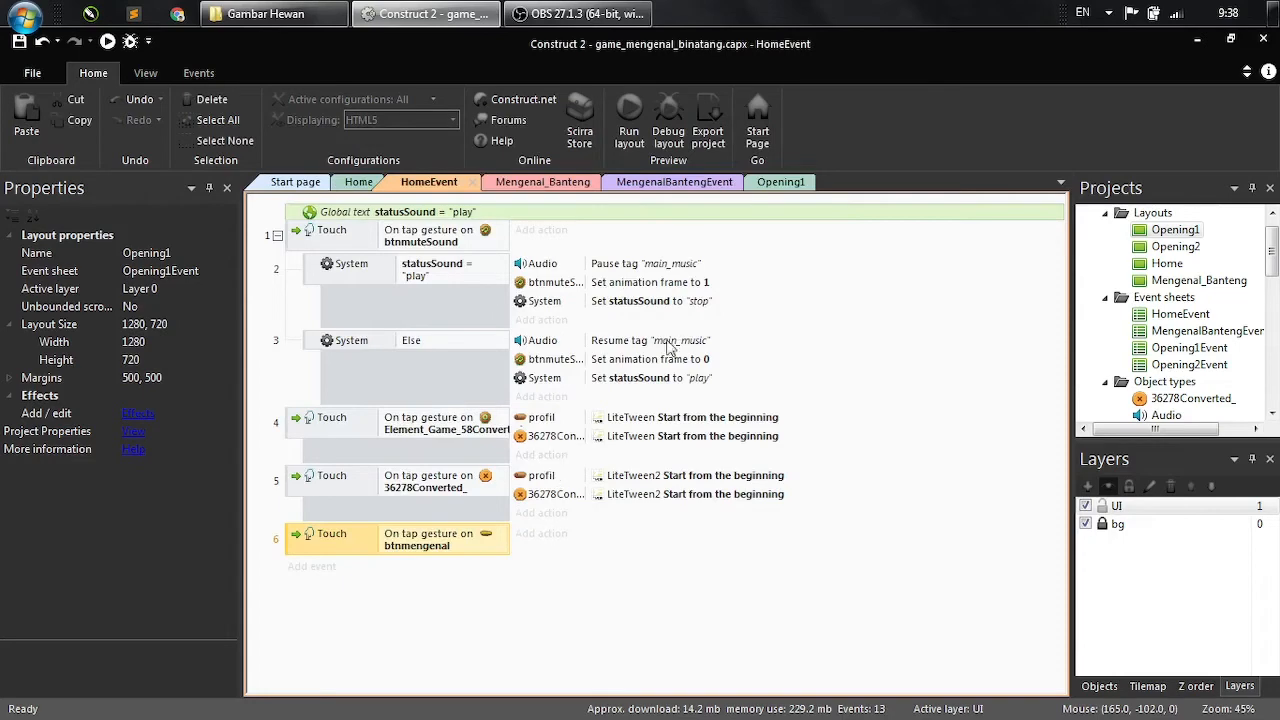
- Give the btnmengenal tap event a System "Go to layout" action targeting Mengenal_Banteng
click(541, 533)
double_click(482, 322)
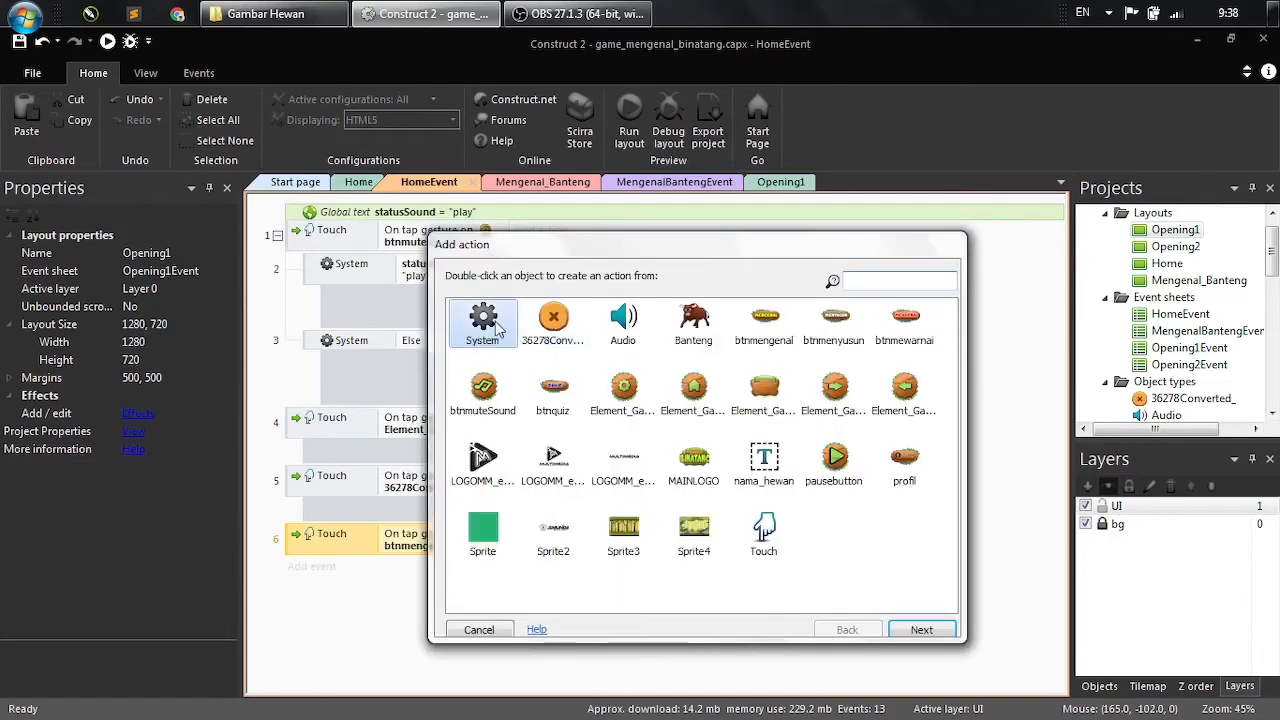
double_click(698, 398)
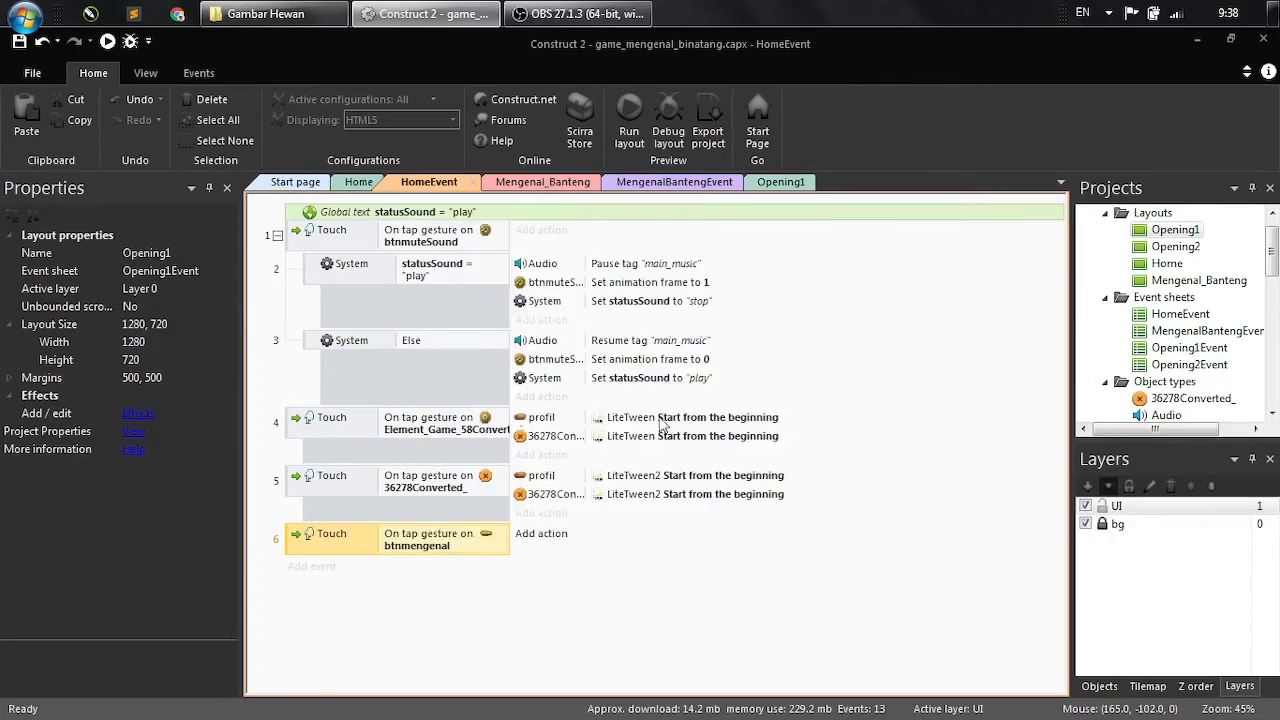
click(594, 402)
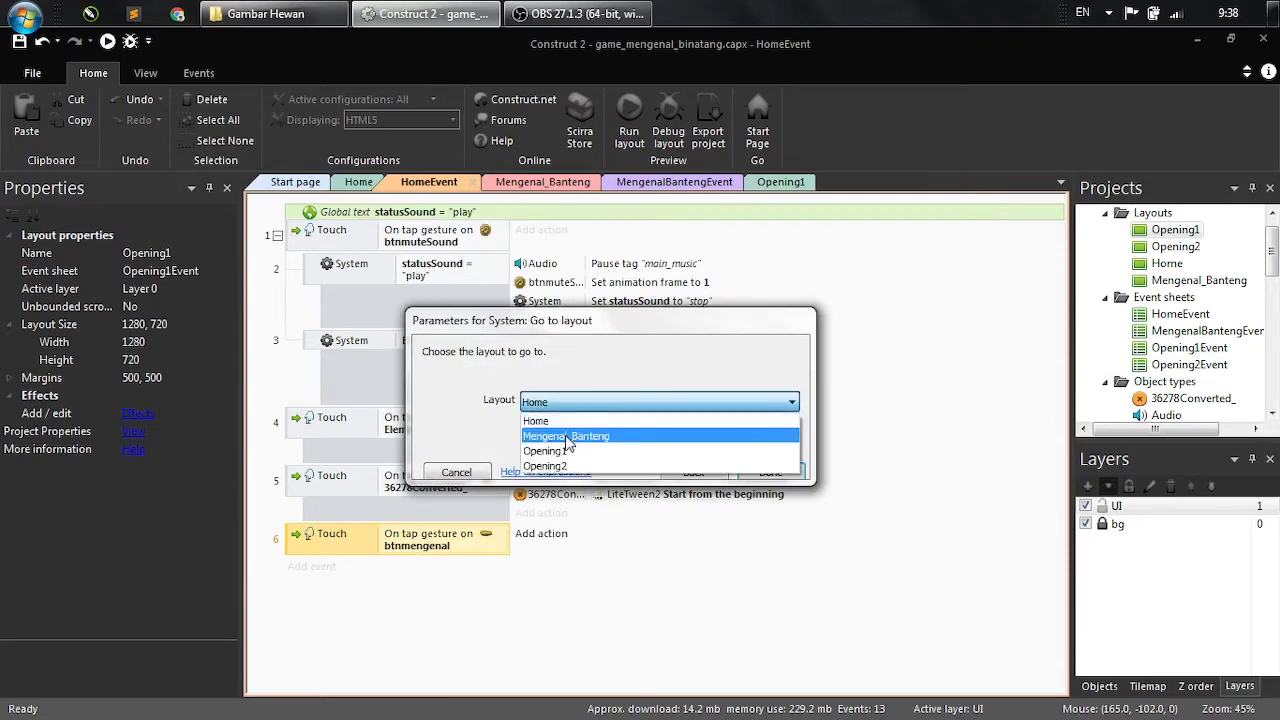
click(577, 436)
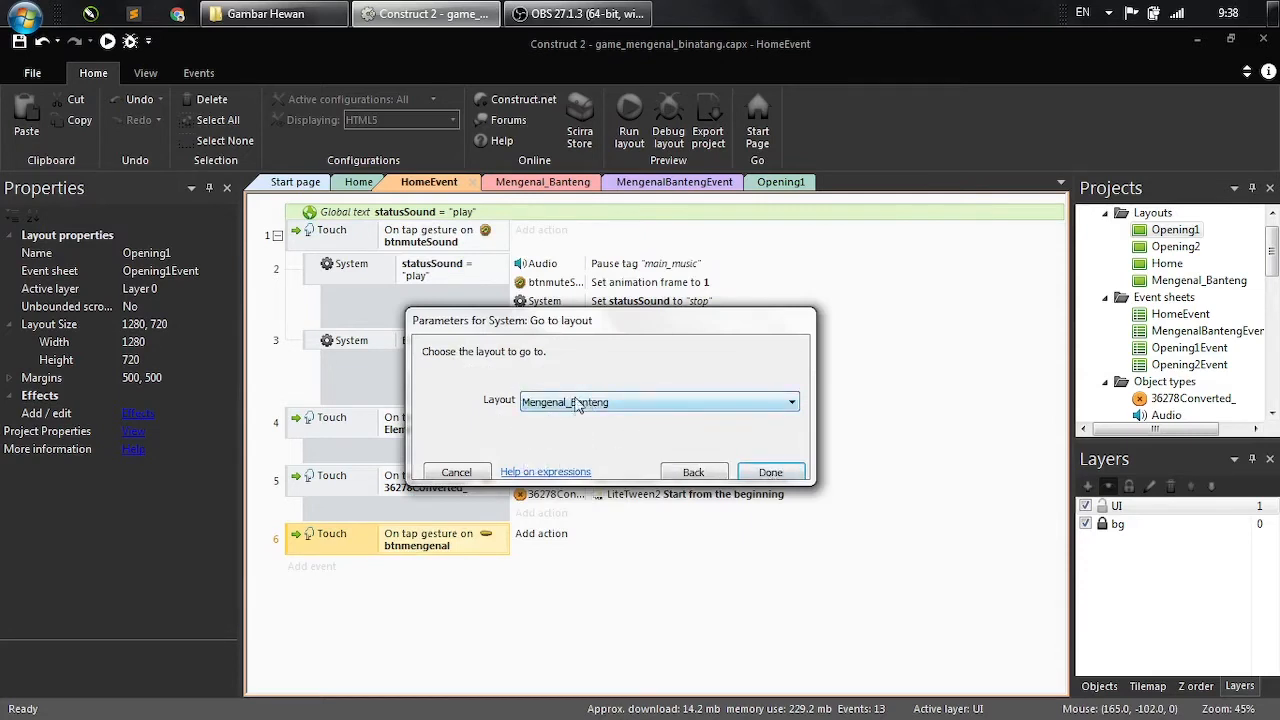
click(770, 474)
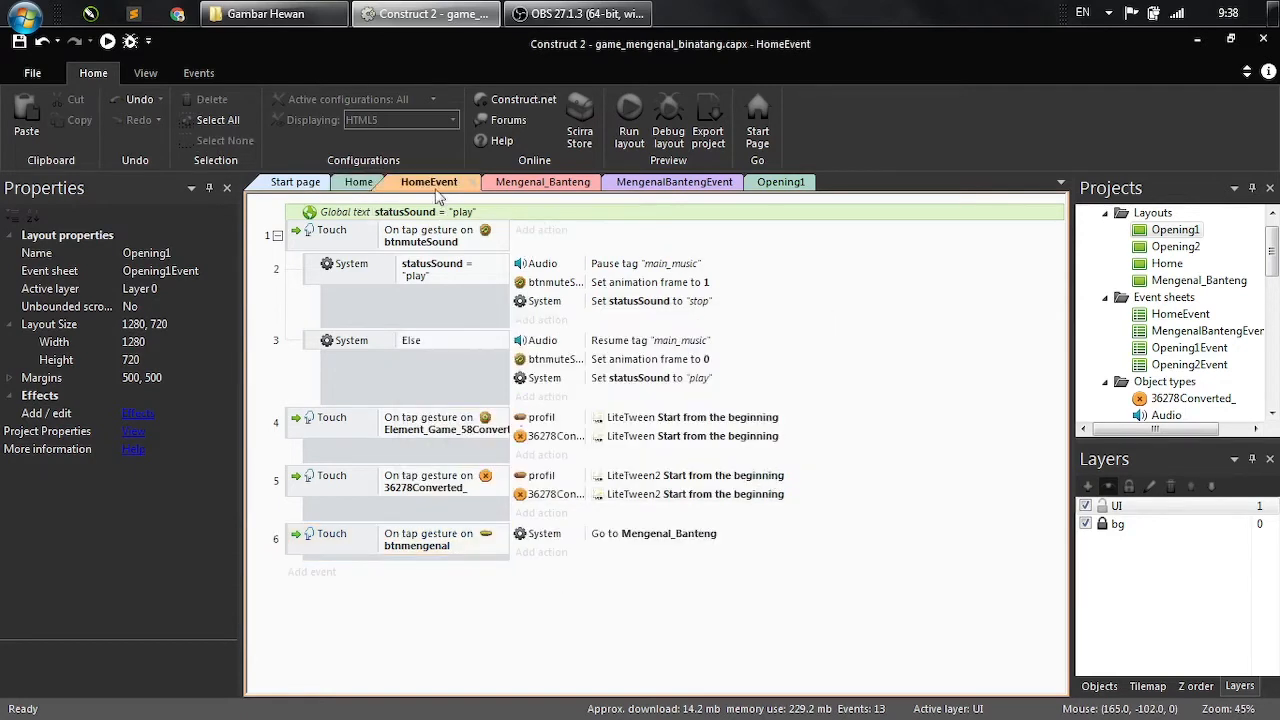
- Save the project and run the game preview from the Opening1 layout
click(777, 183)
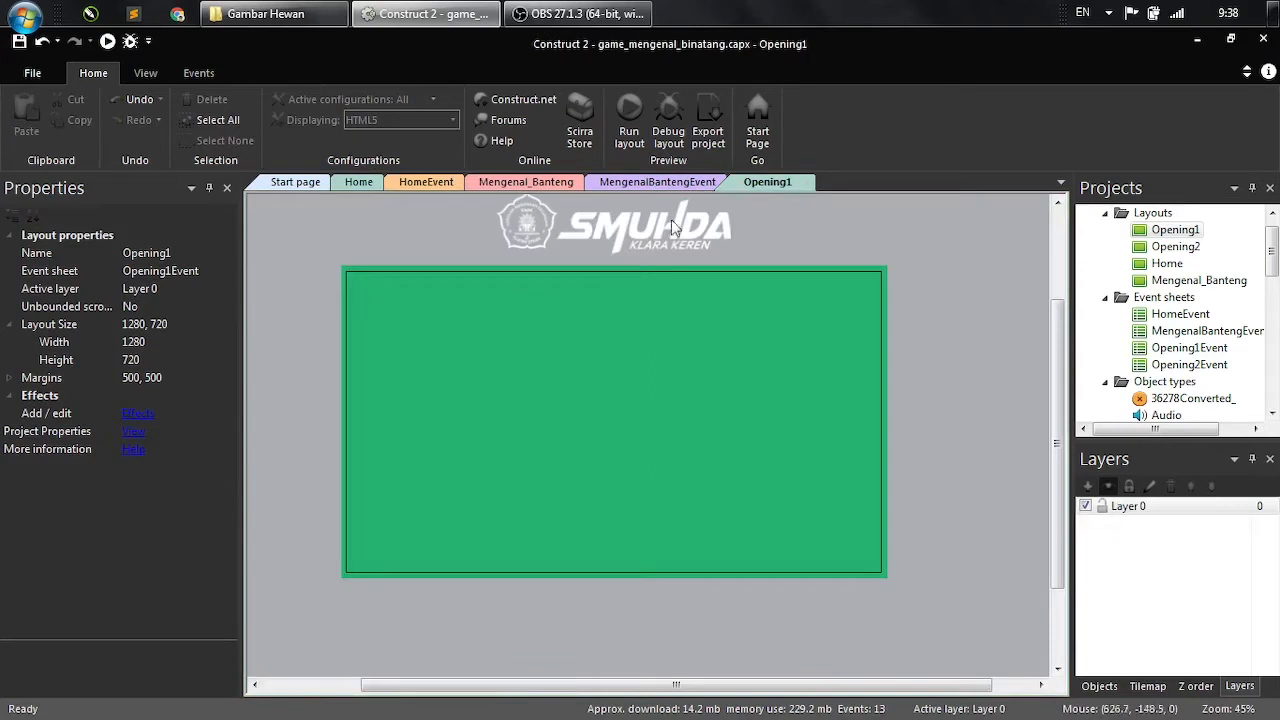
click(19, 41)
click(627, 133)
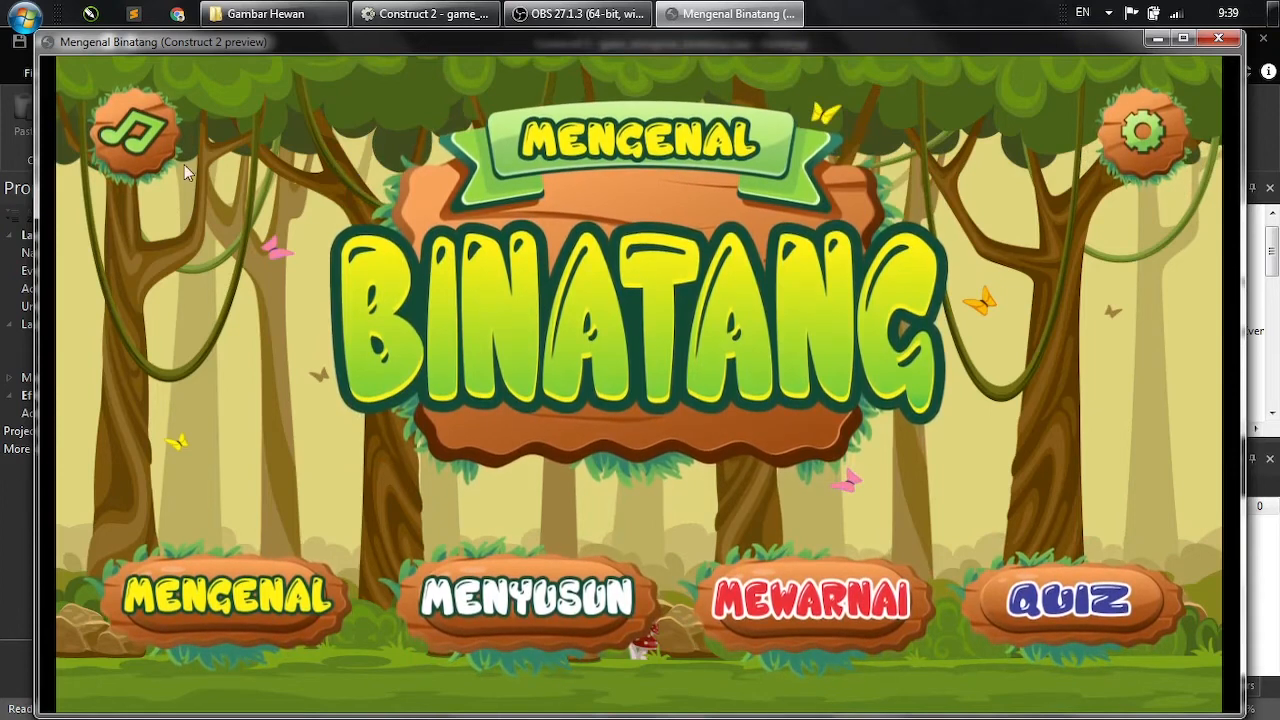
- Test the home screen's music button in the preview, then open and close the profile popup
click(133, 147)
click(140, 136)
click(133, 147)
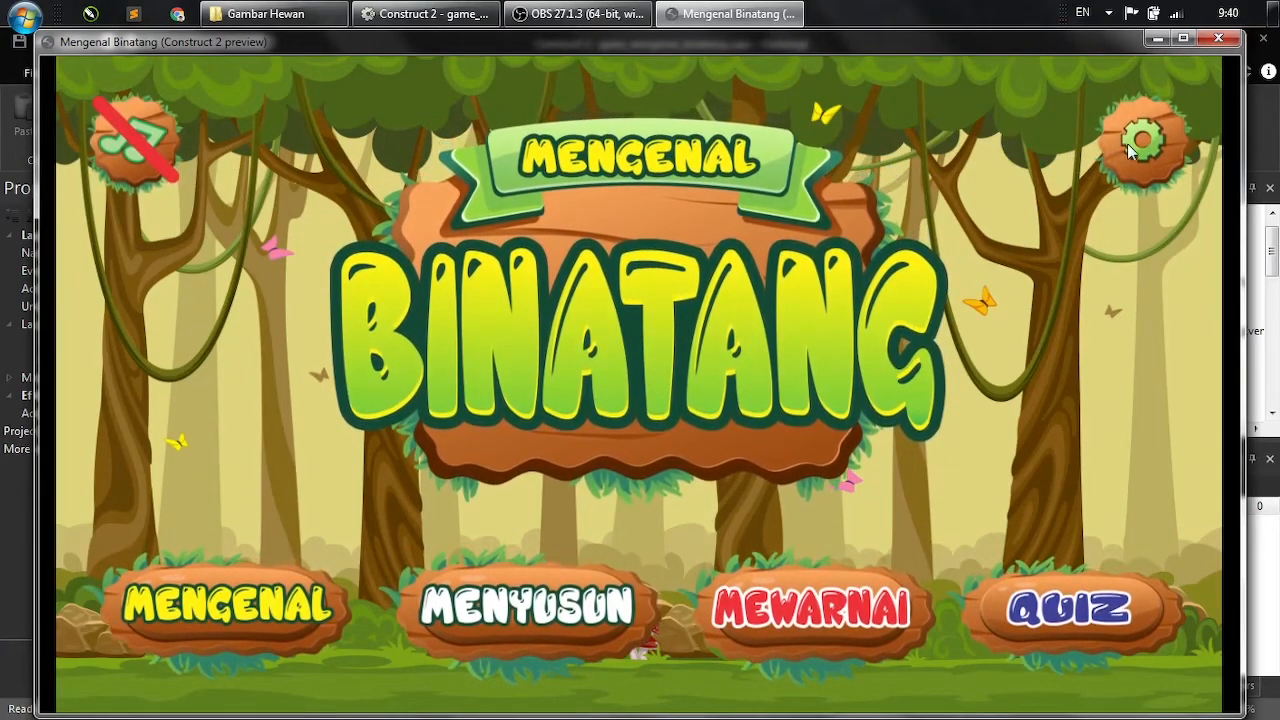
click(1130, 142)
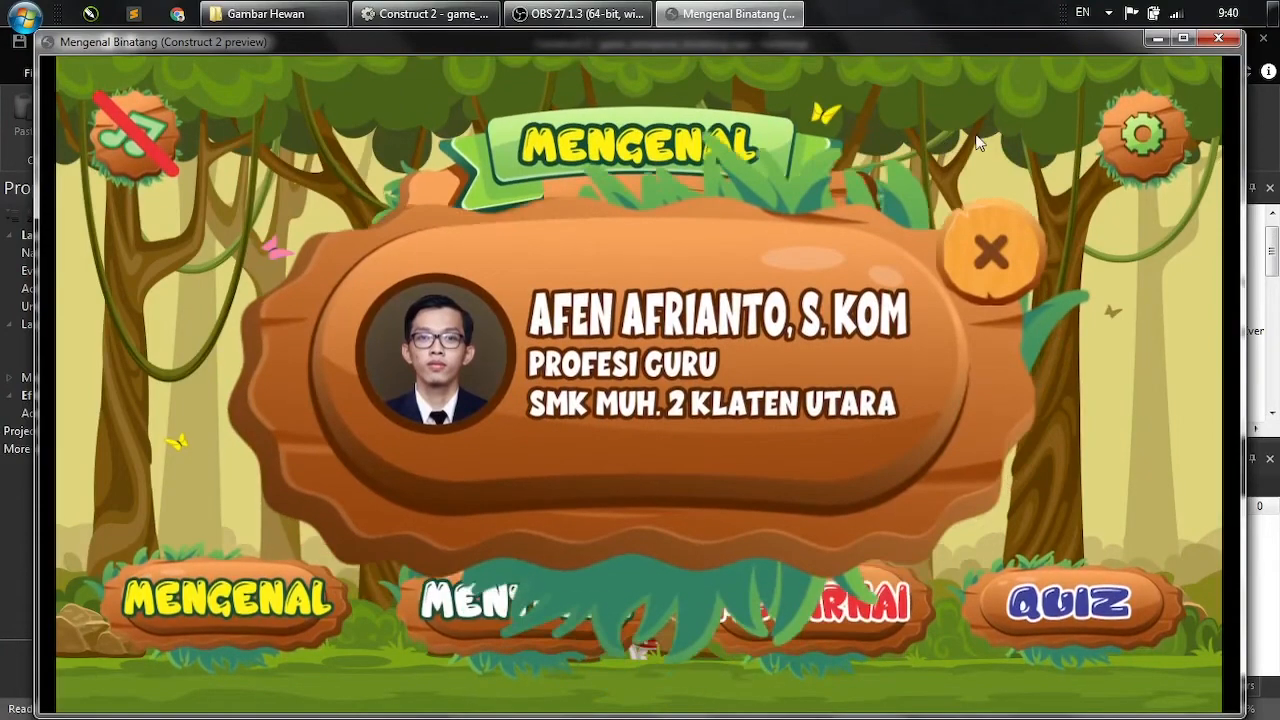
click(989, 205)
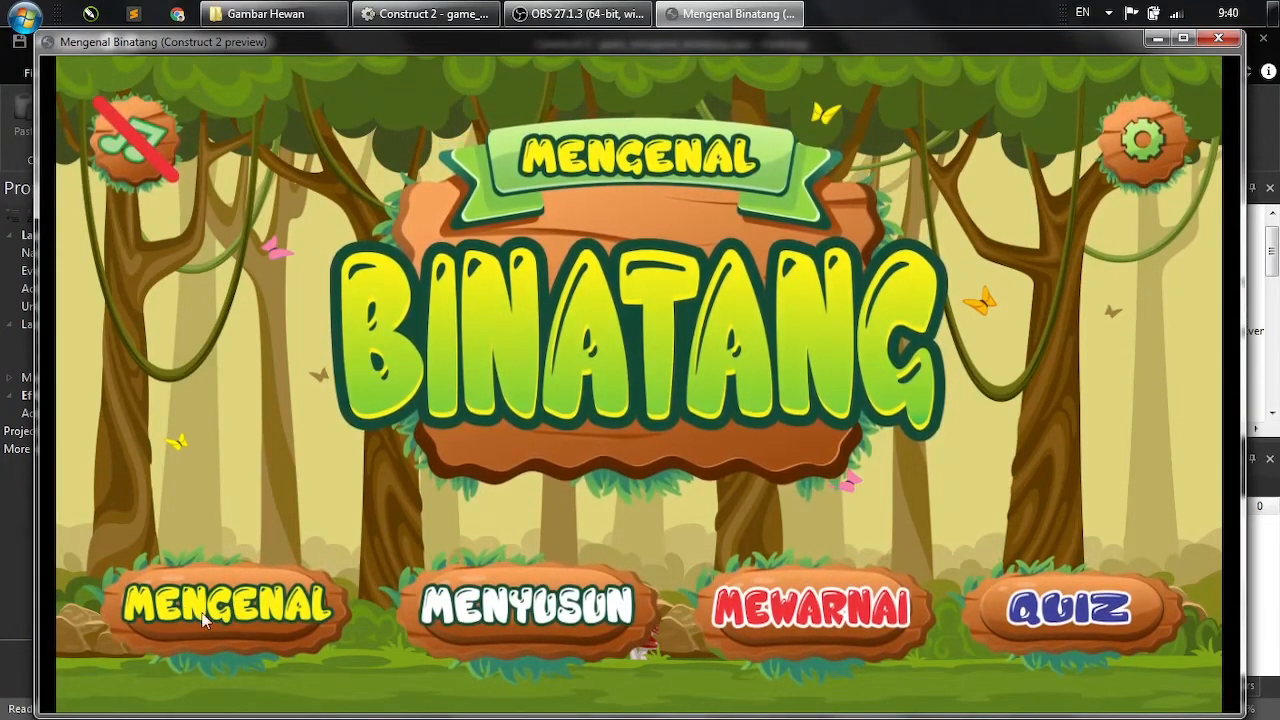
- Follow the Mengenal button to the Banteng screen, test its music button repeatedly, and close the preview
click(287, 598)
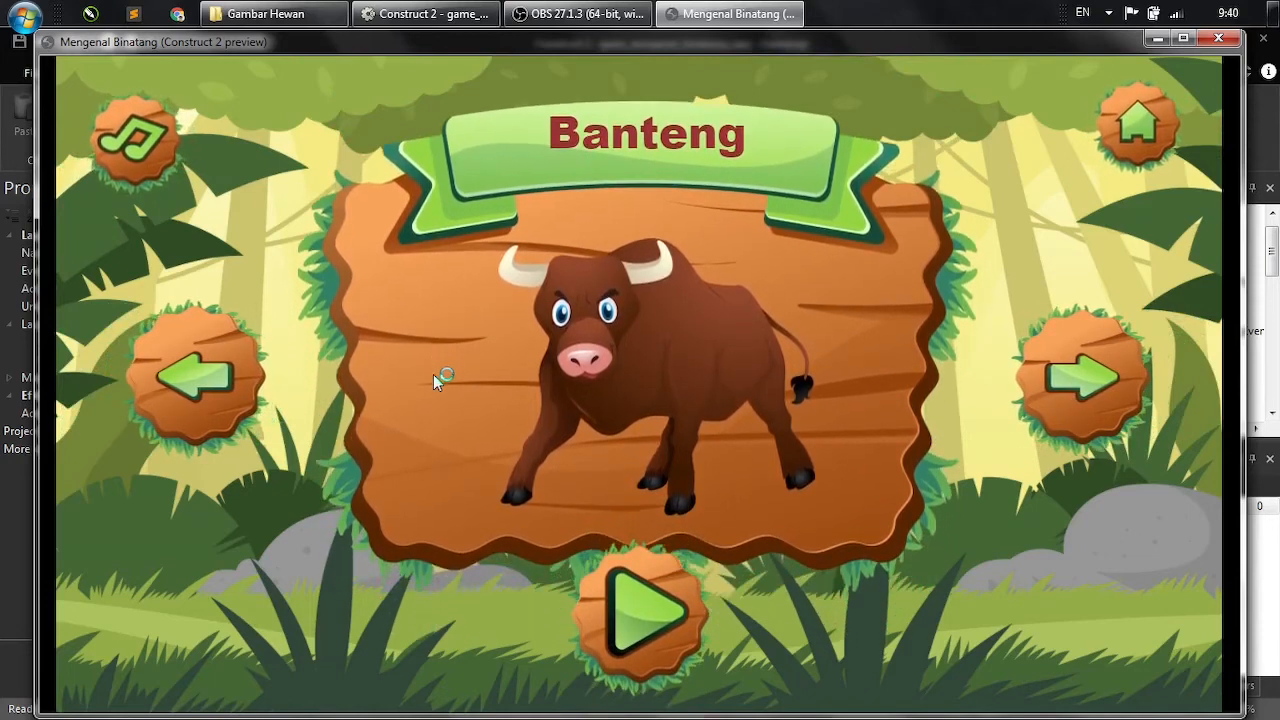
click(136, 150)
click(147, 143)
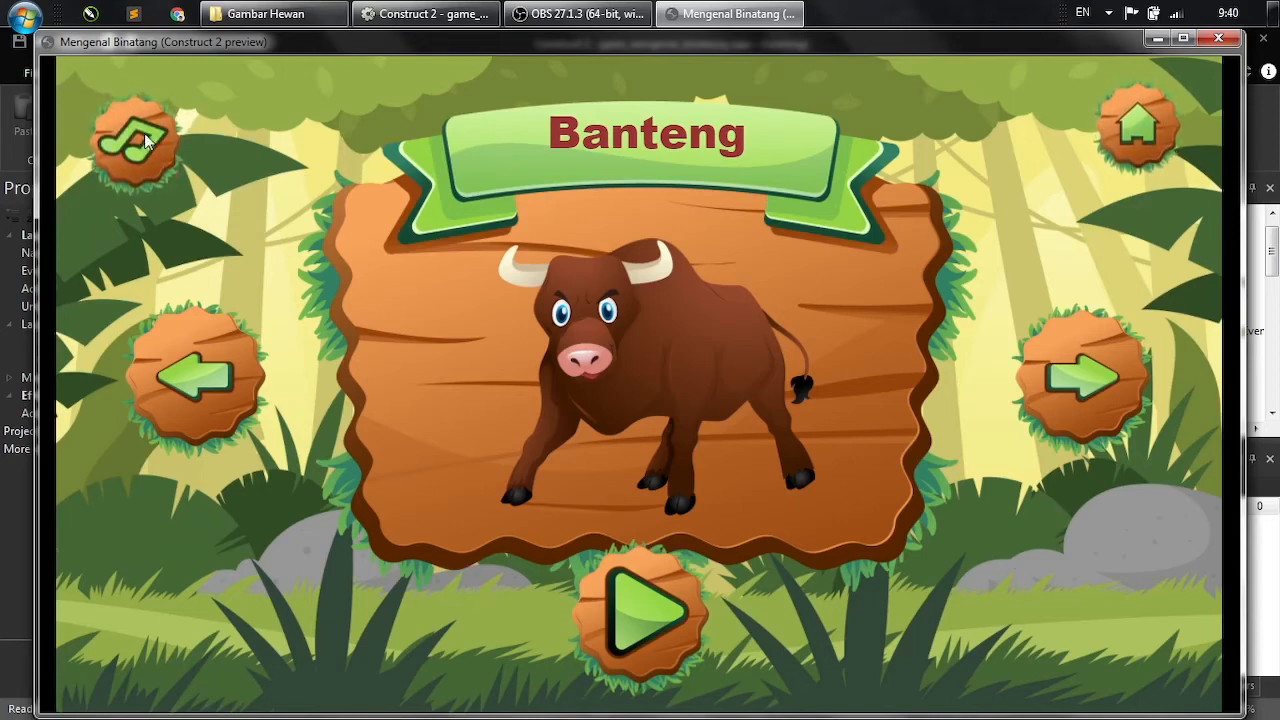
click(146, 141)
click(125, 145)
click(130, 146)
click(131, 146)
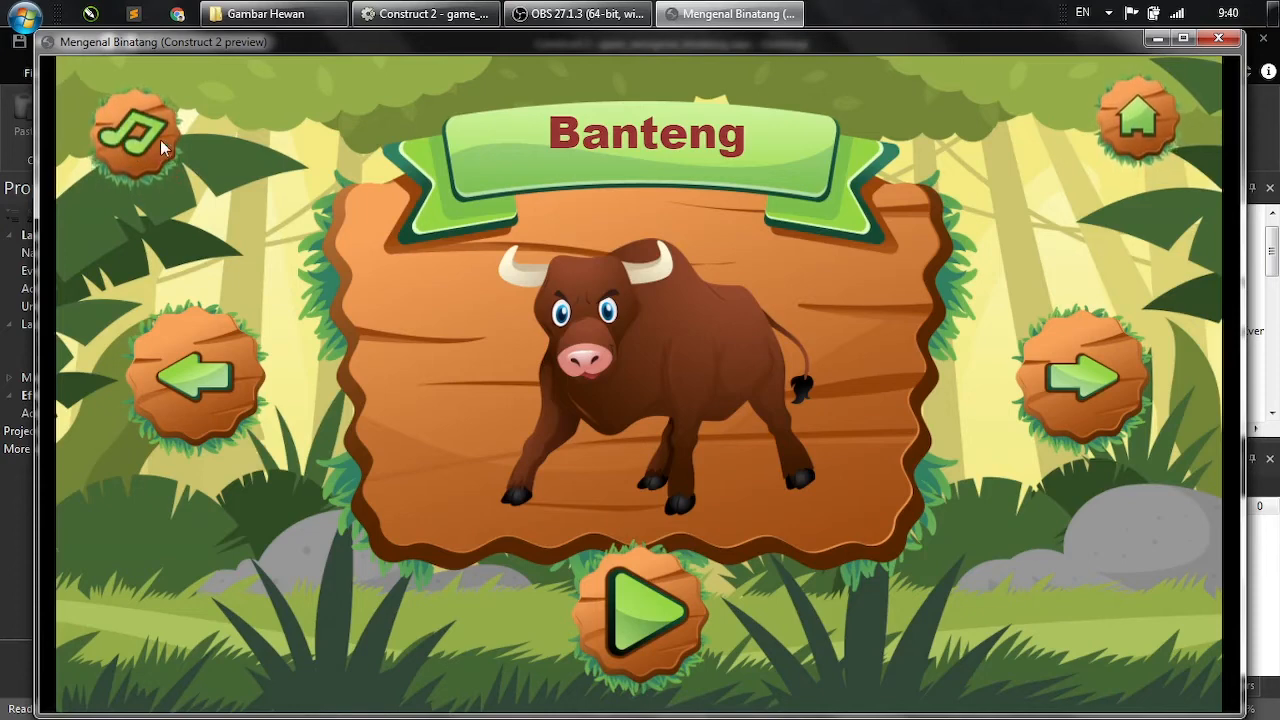
click(131, 157)
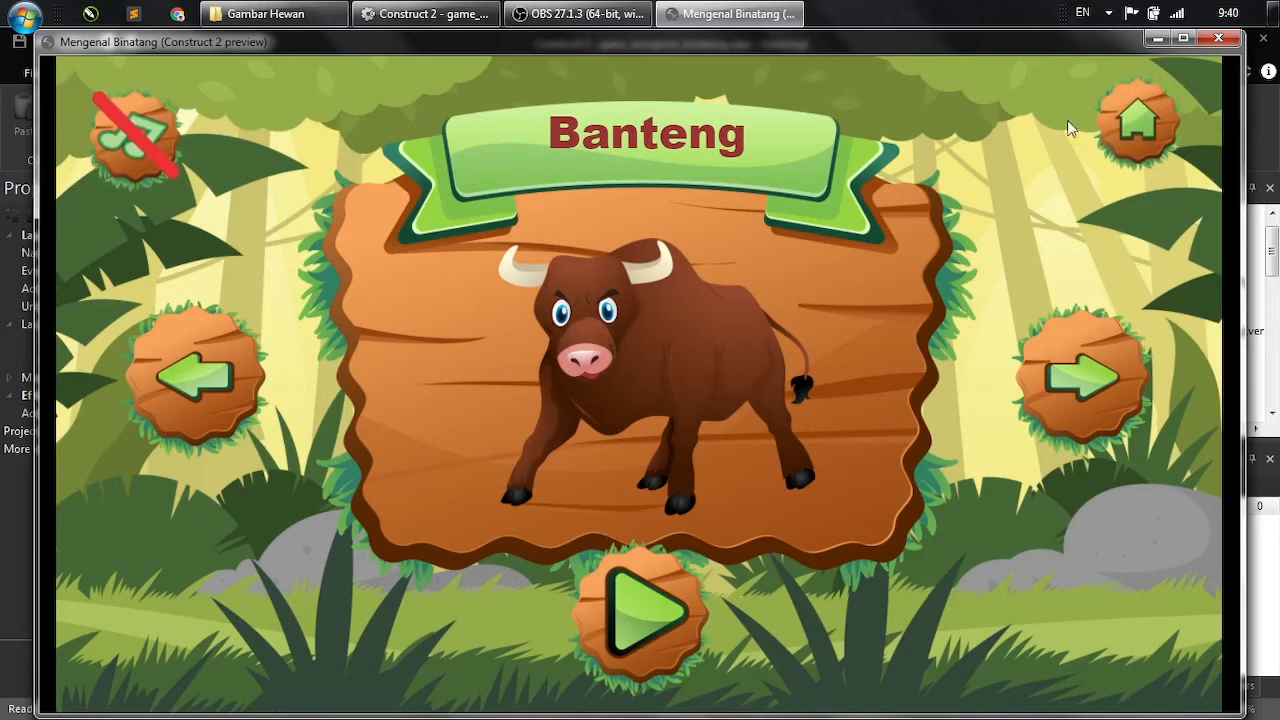
click(1216, 39)
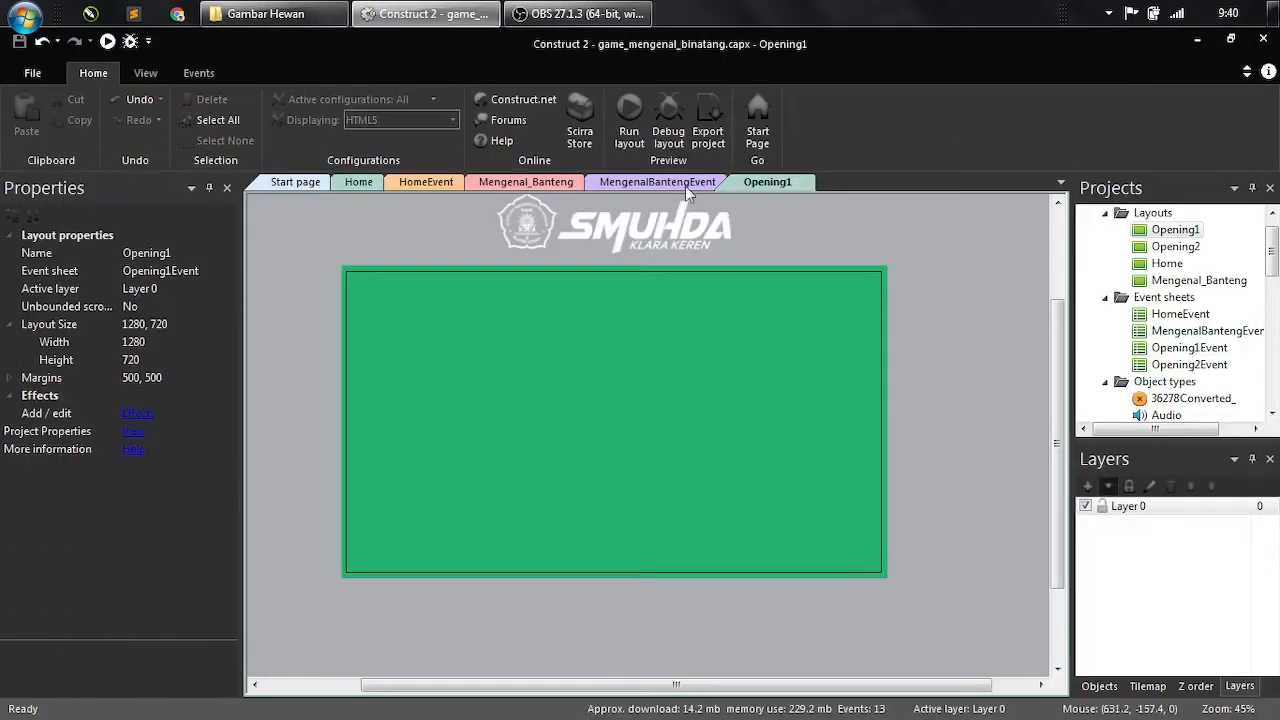
- Open the Home layout and select its gear button
click(345, 184)
drag(1066, 355, 1070, 280)
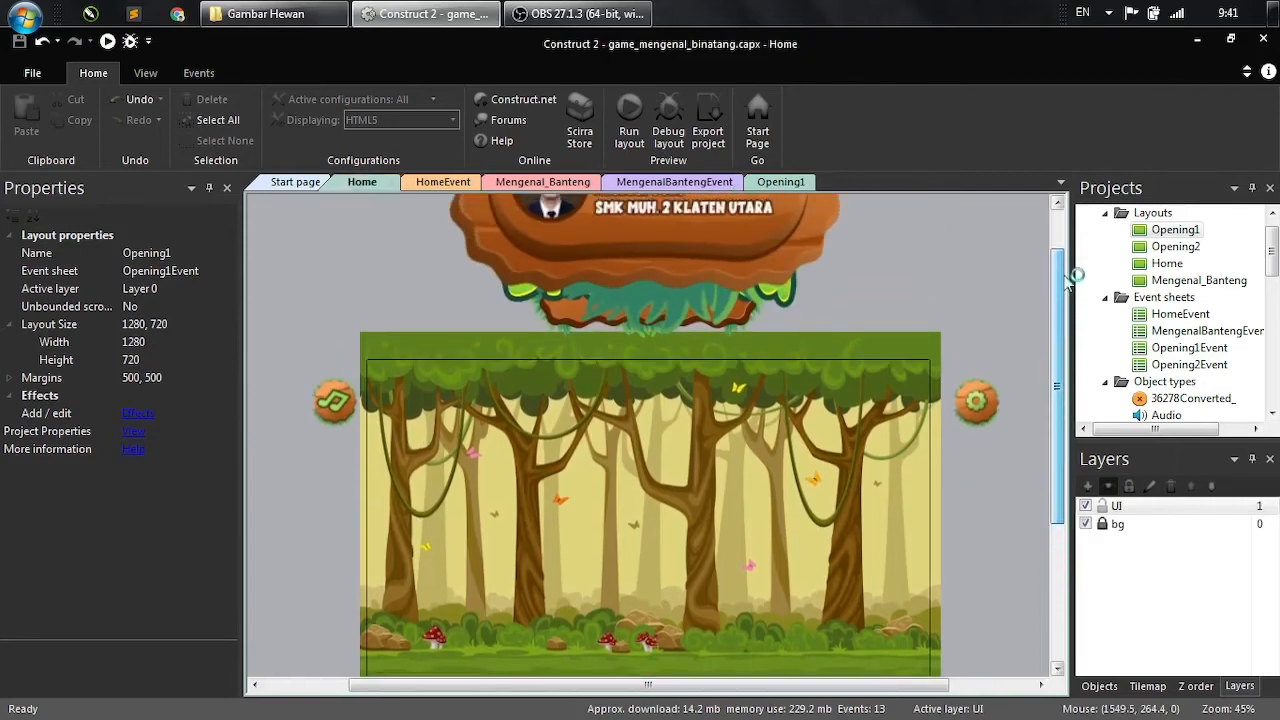
click(975, 405)
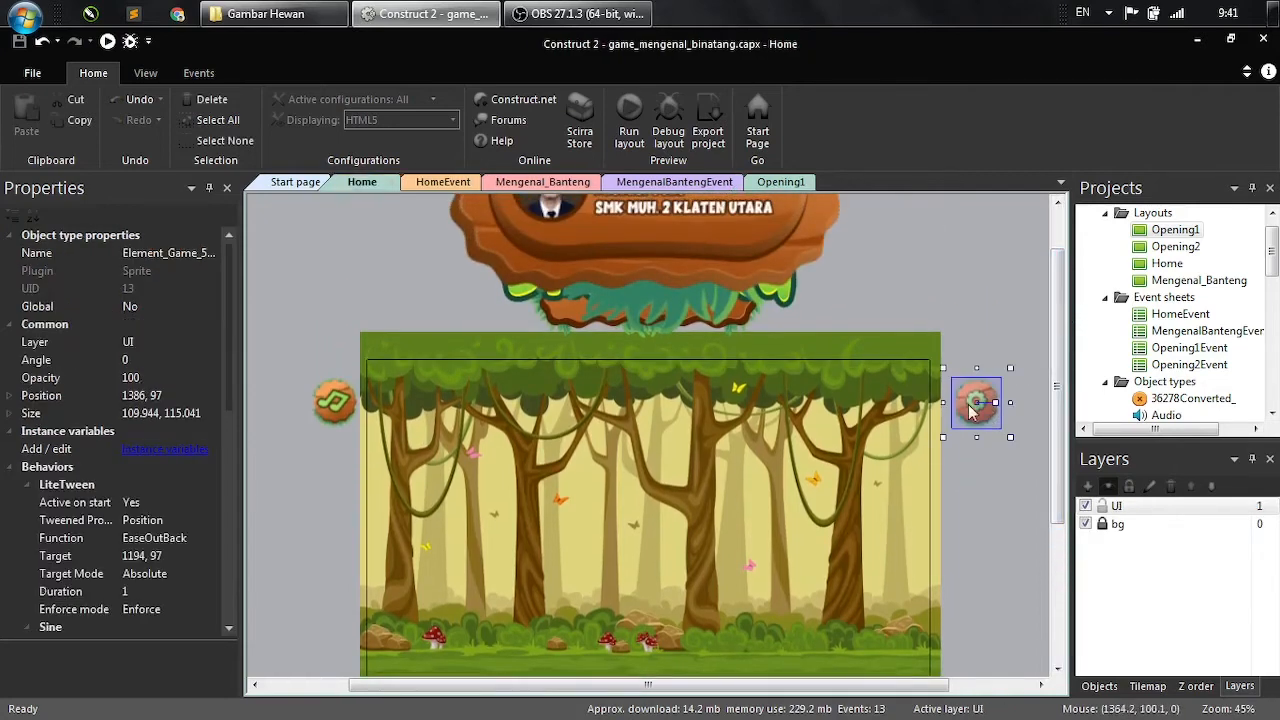
- Import mixkit-cool-interface-click-tone-2568.wav from the Sounds folder into the project's Music folder at 96 kbps encoding quality
drag(1271, 260, 1273, 397)
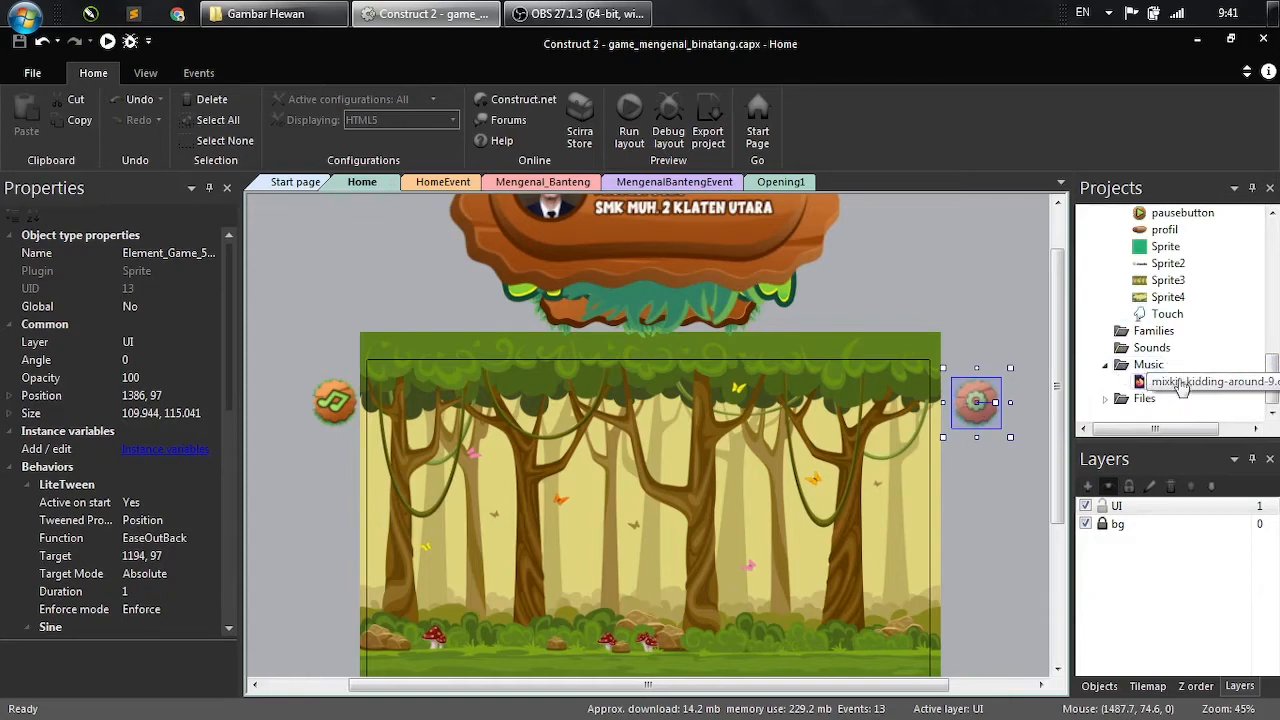
right_click(1147, 366)
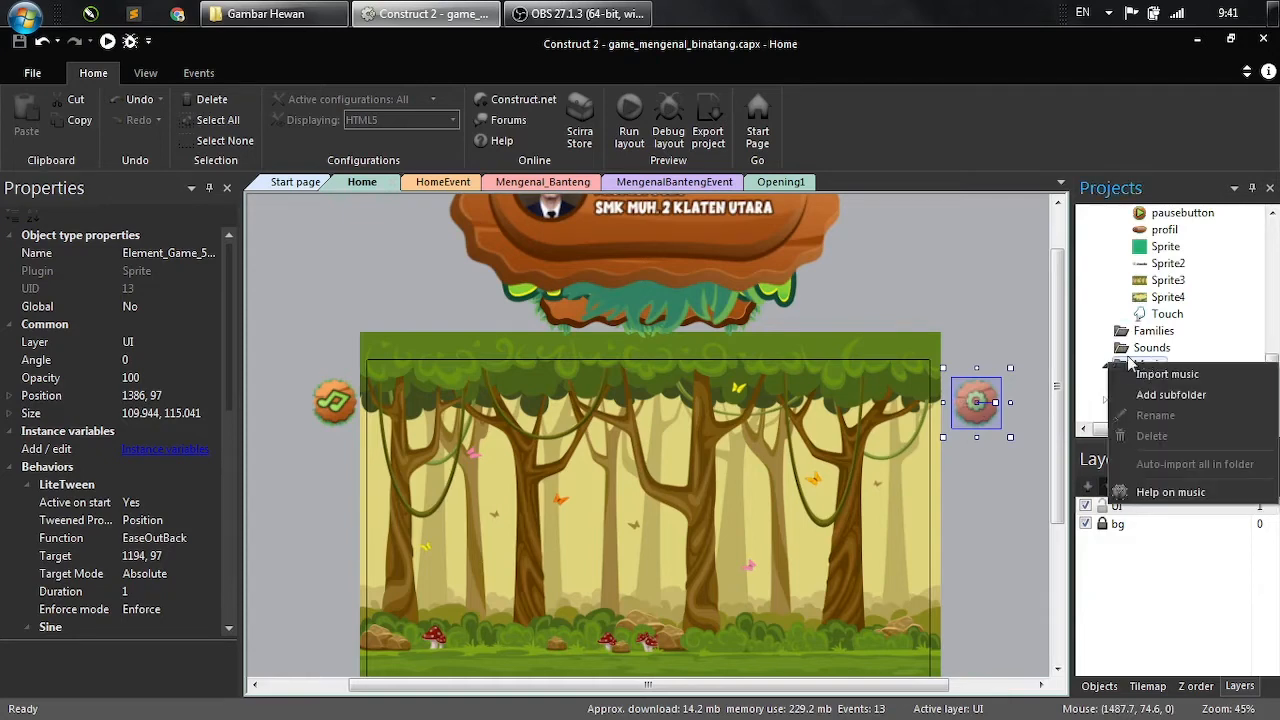
click(1157, 381)
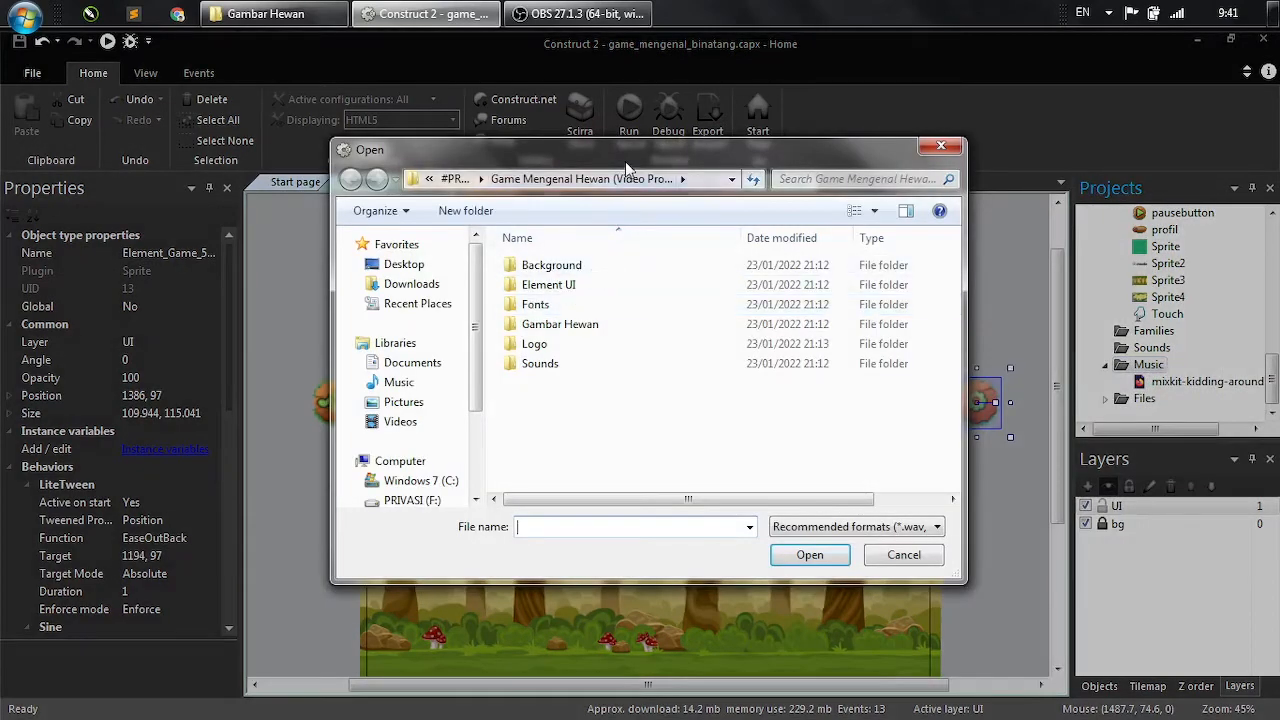
drag(625, 162, 651, 163)
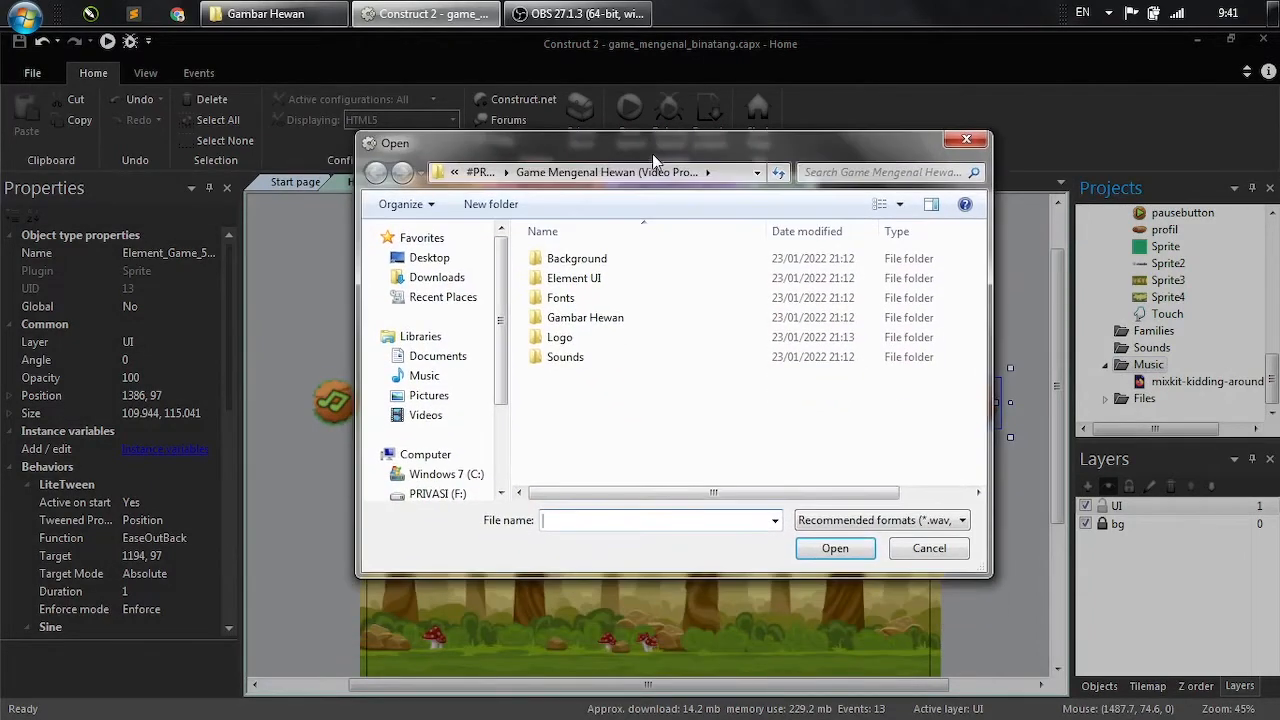
double_click(568, 357)
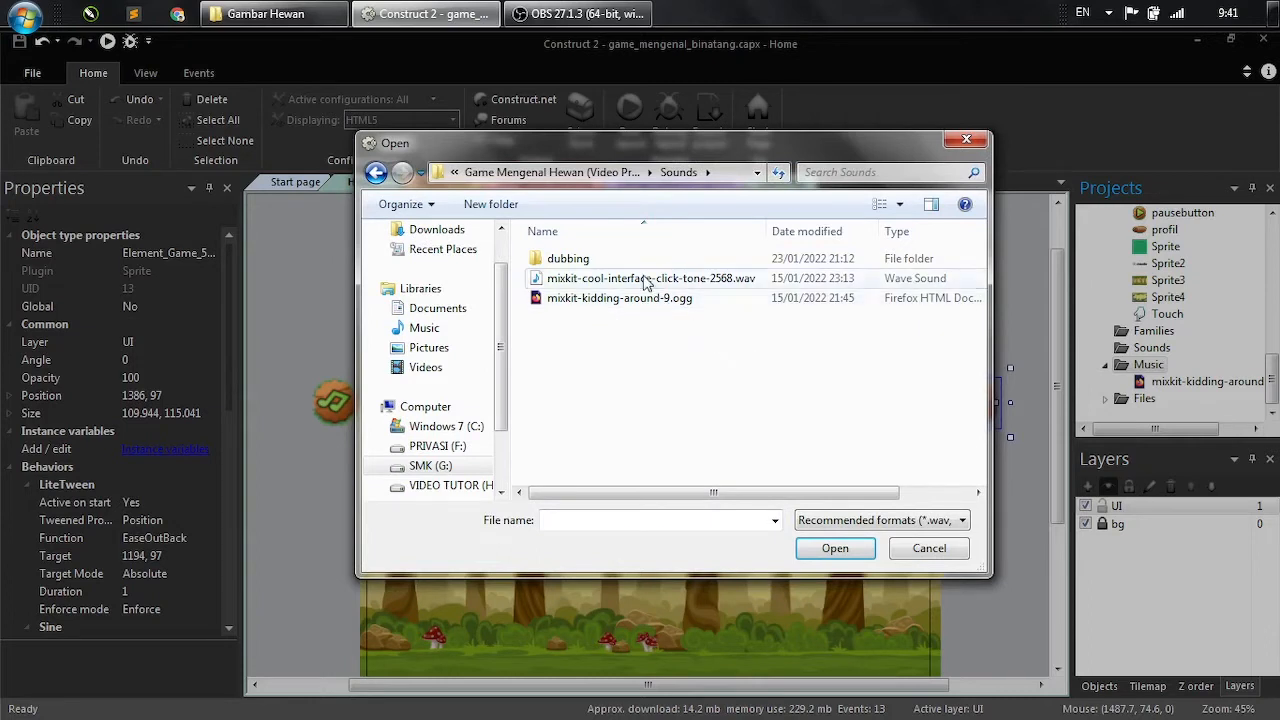
click(723, 284)
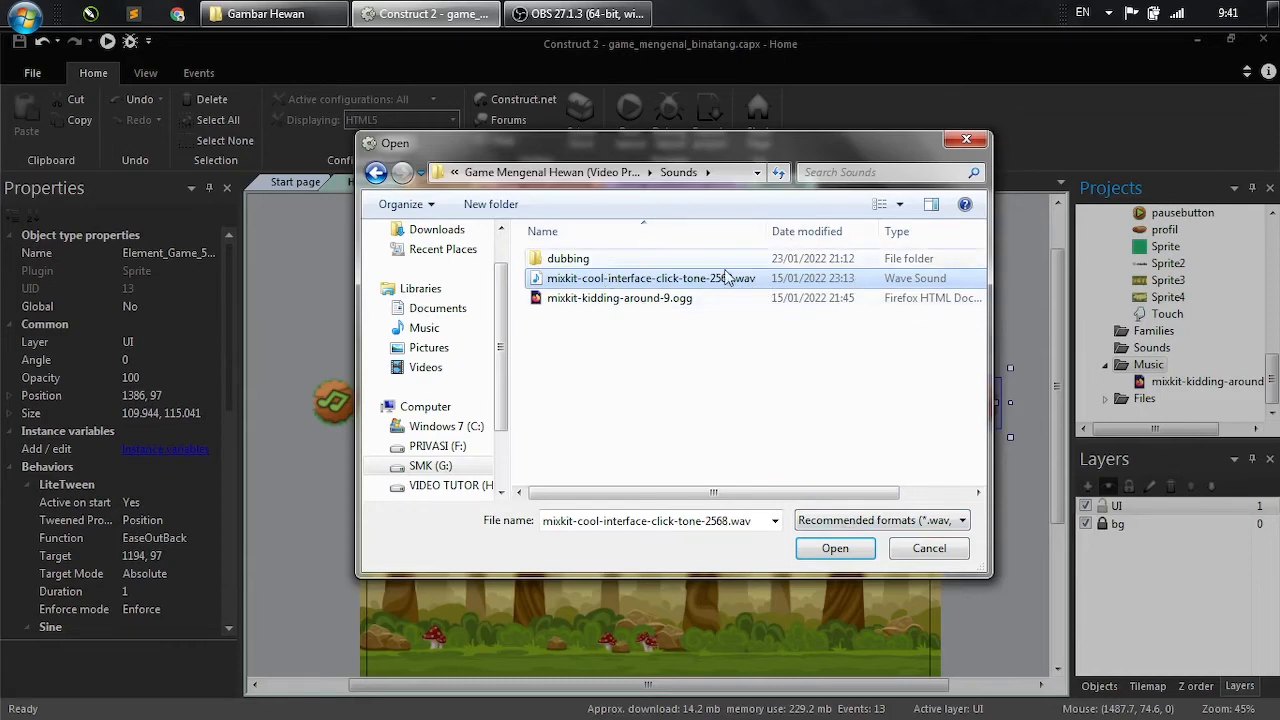
drag(700, 148, 687, 134)
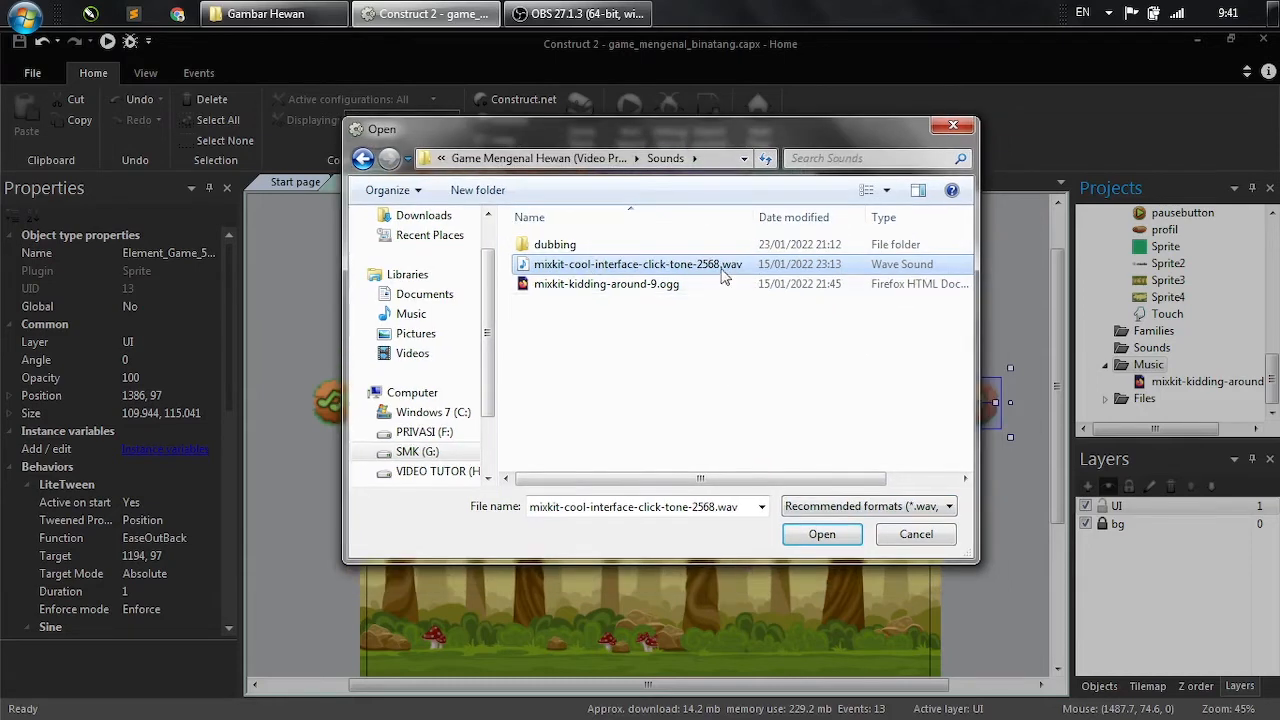
click(831, 530)
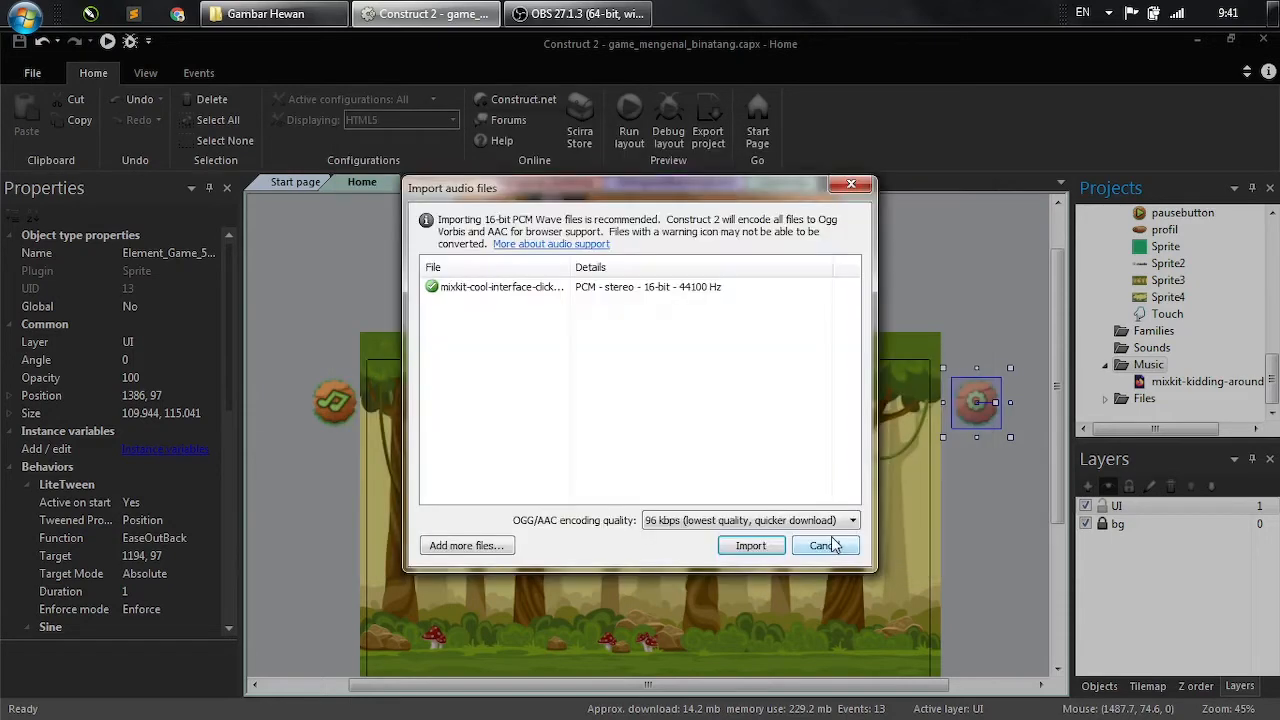
click(762, 544)
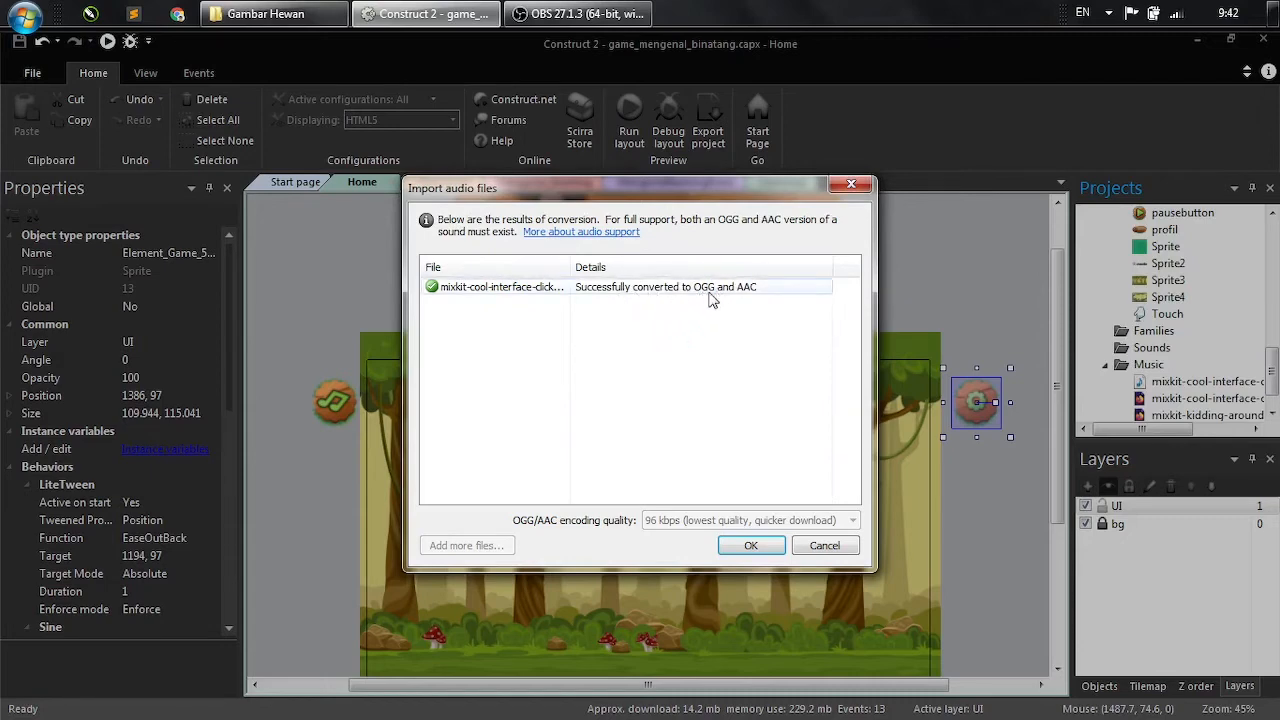
click(759, 543)
- Widen the project tree and delete the WAV copy of the click tone from the Music folder, keeping the .ogg version
scroll(1274, 392, down, 2)
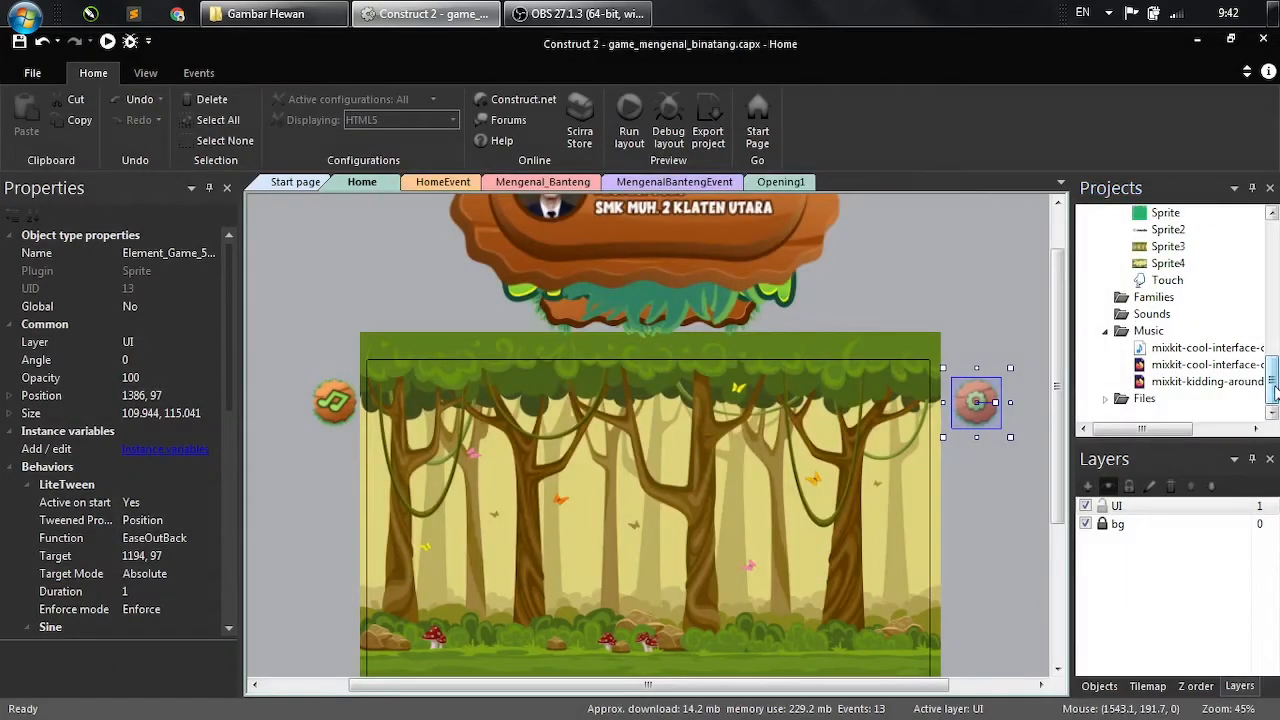
drag(1071, 369, 1020, 363)
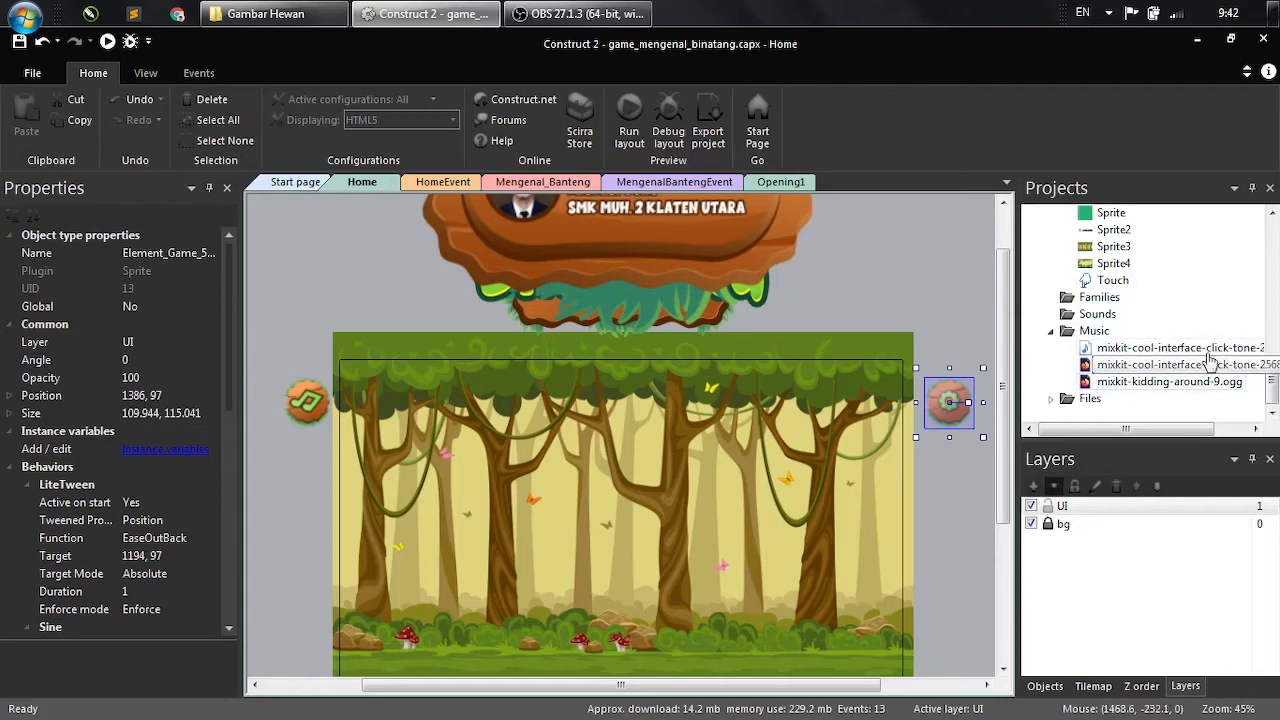
click(1113, 350)
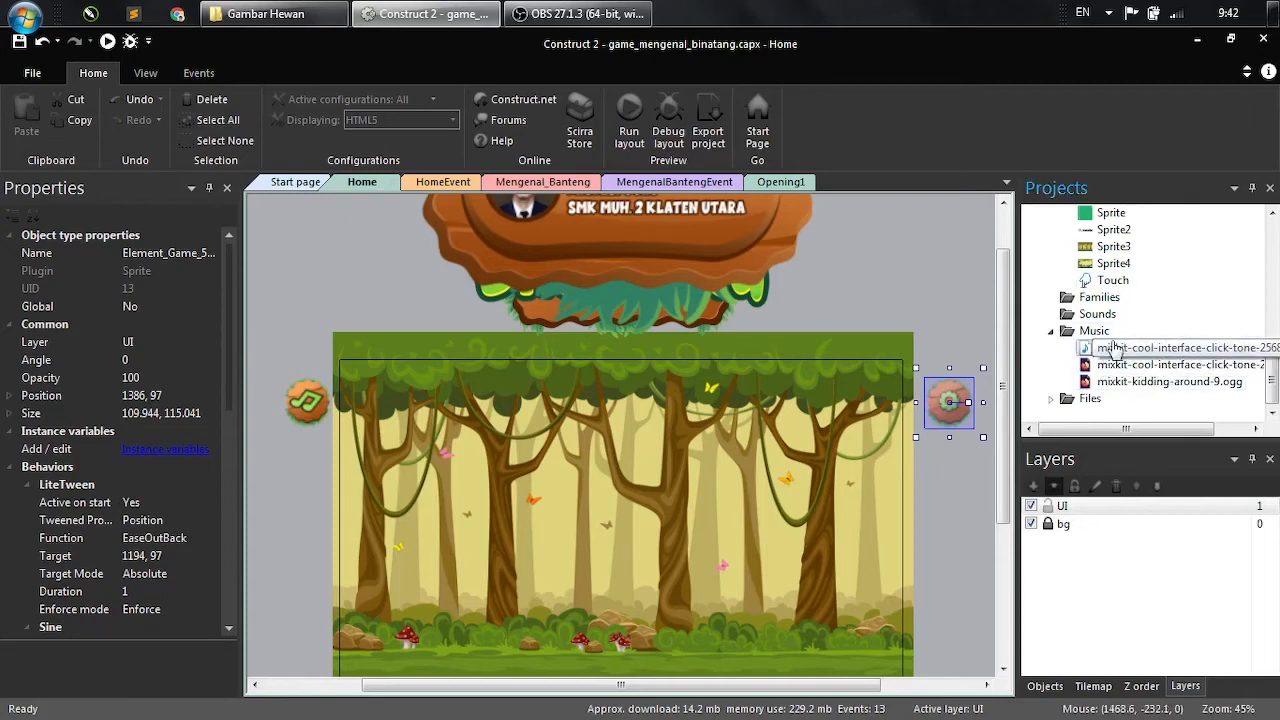
right_click(1115, 352)
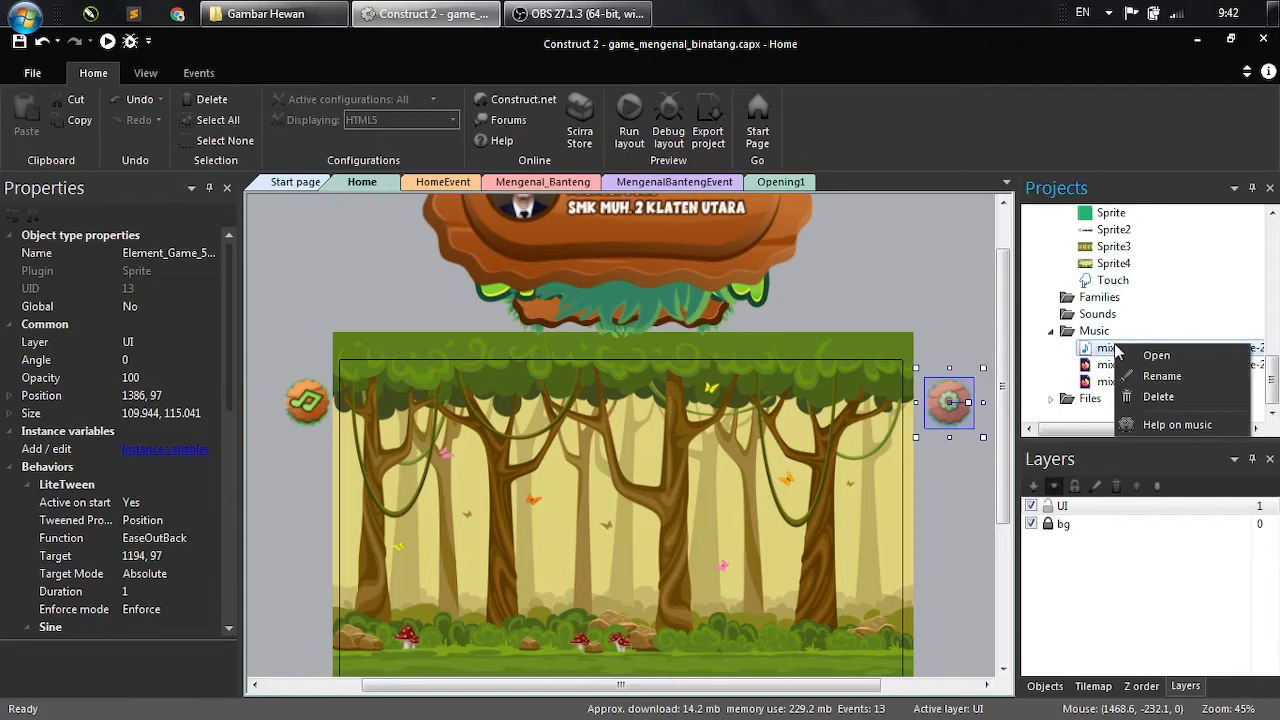
click(1152, 396)
click(1240, 366)
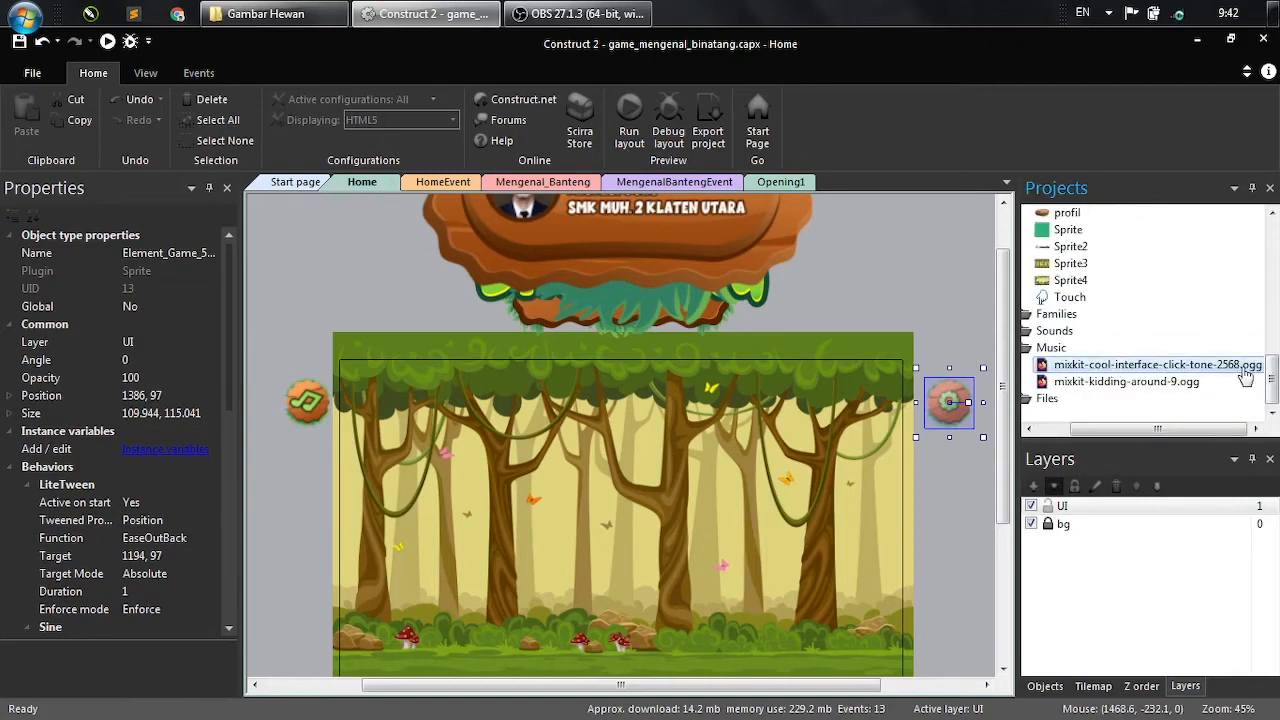
click(1239, 384)
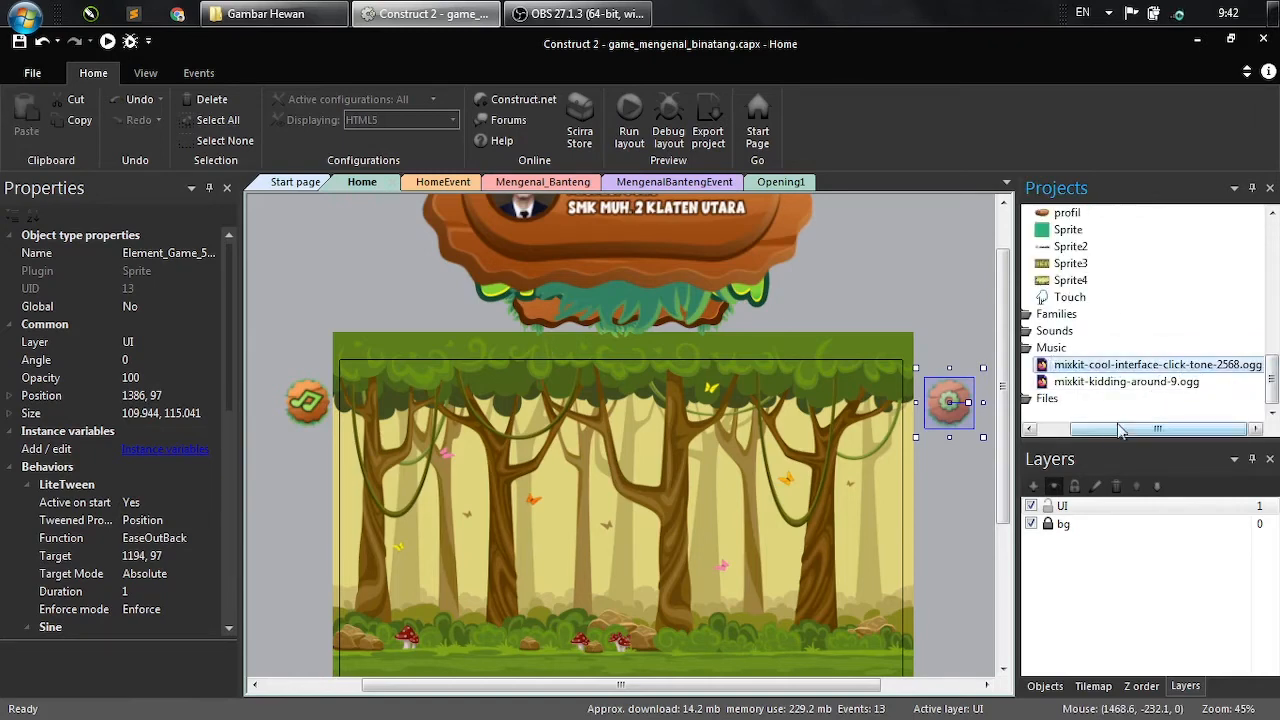
drag(1112, 430, 1087, 433)
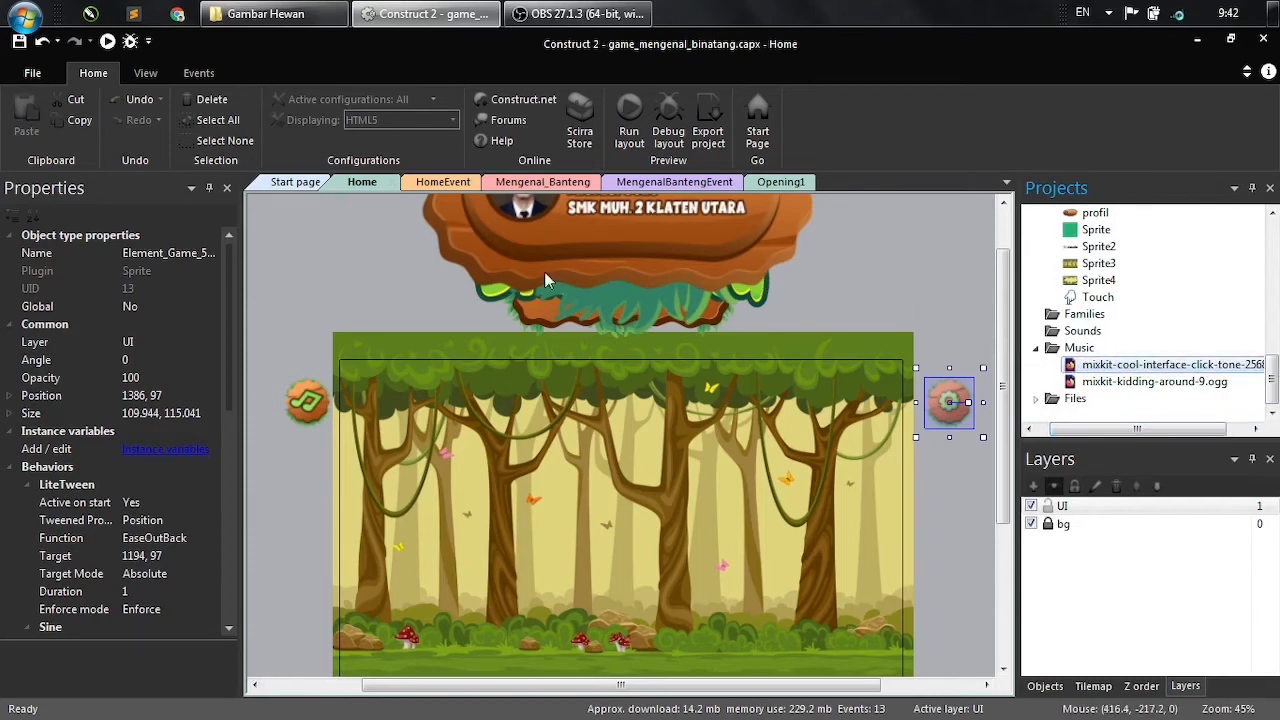
- In HomeEvent, add an Audio Play action to the statusSound = "play" sub-event under the btnmuteSound tap event
click(441, 184)
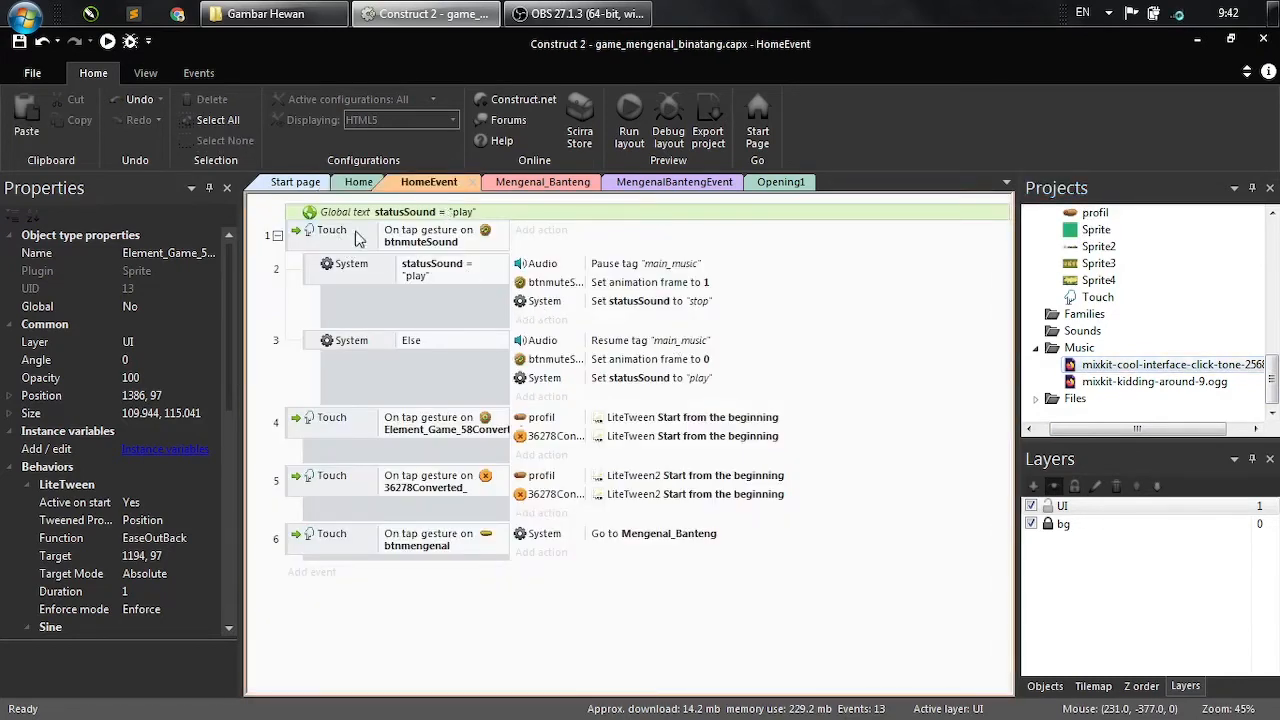
click(540, 320)
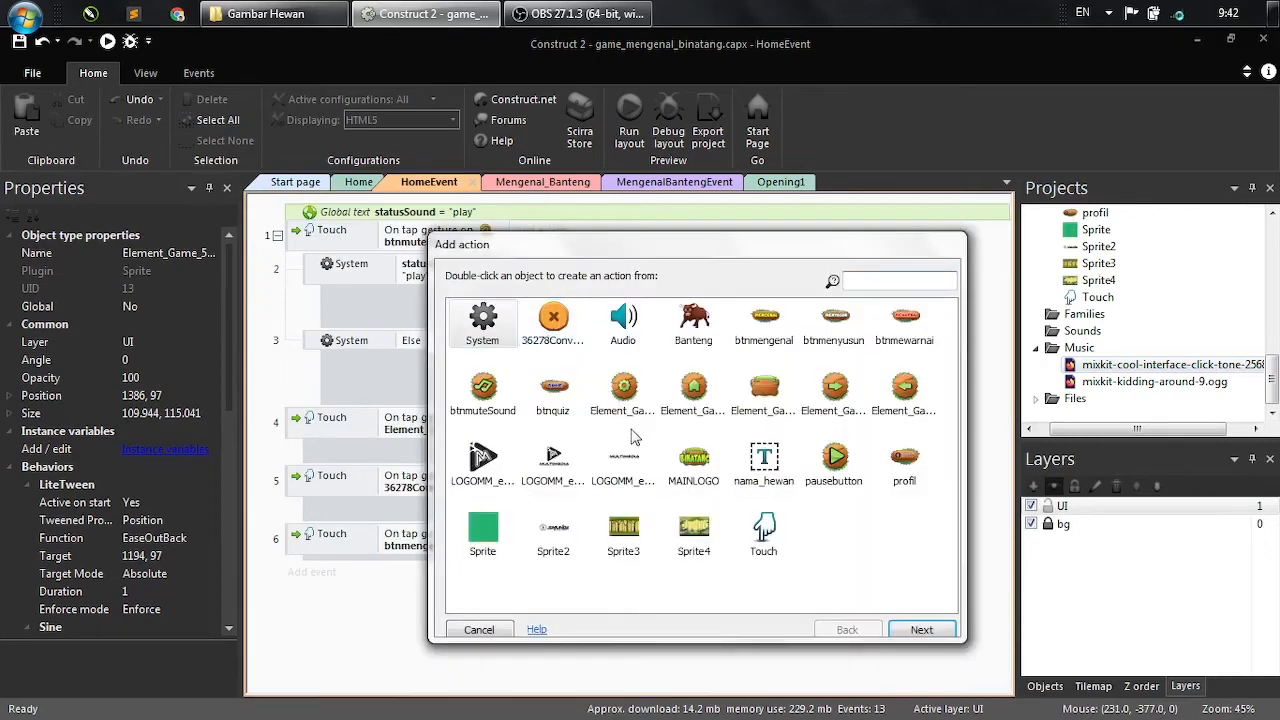
double_click(630, 335)
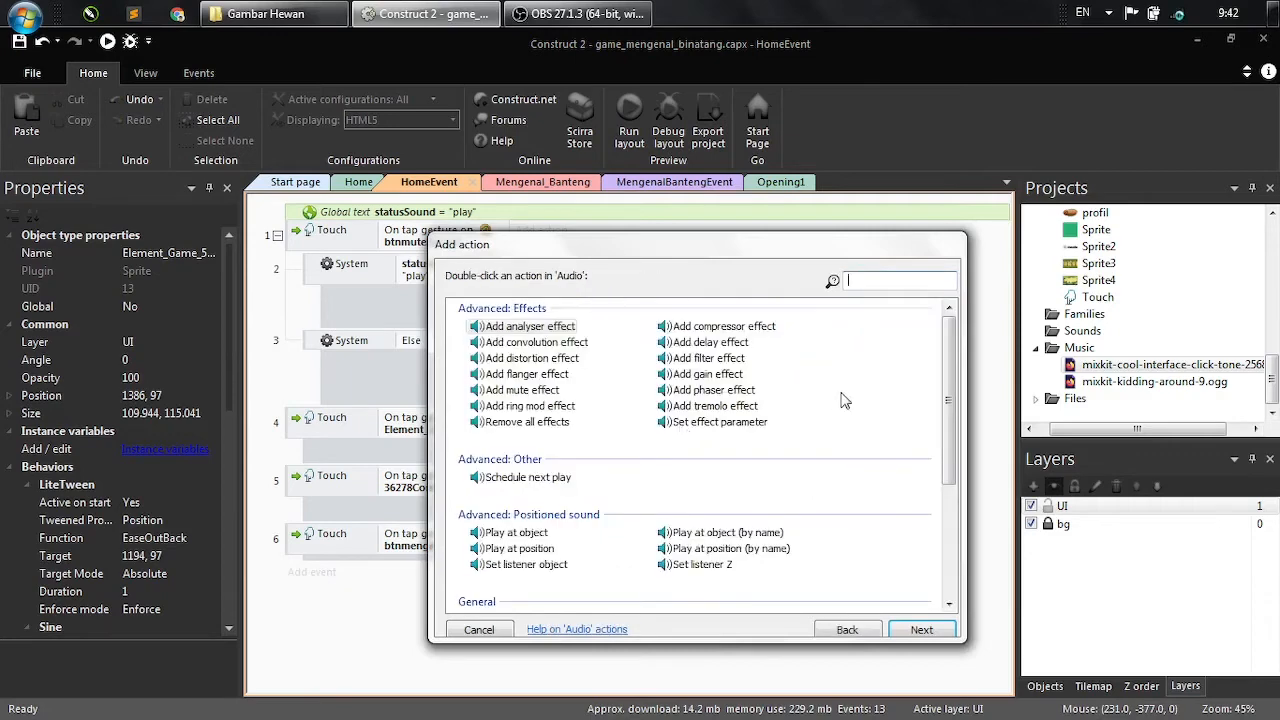
scroll(860, 450, down, 4)
click(490, 417)
click(921, 629)
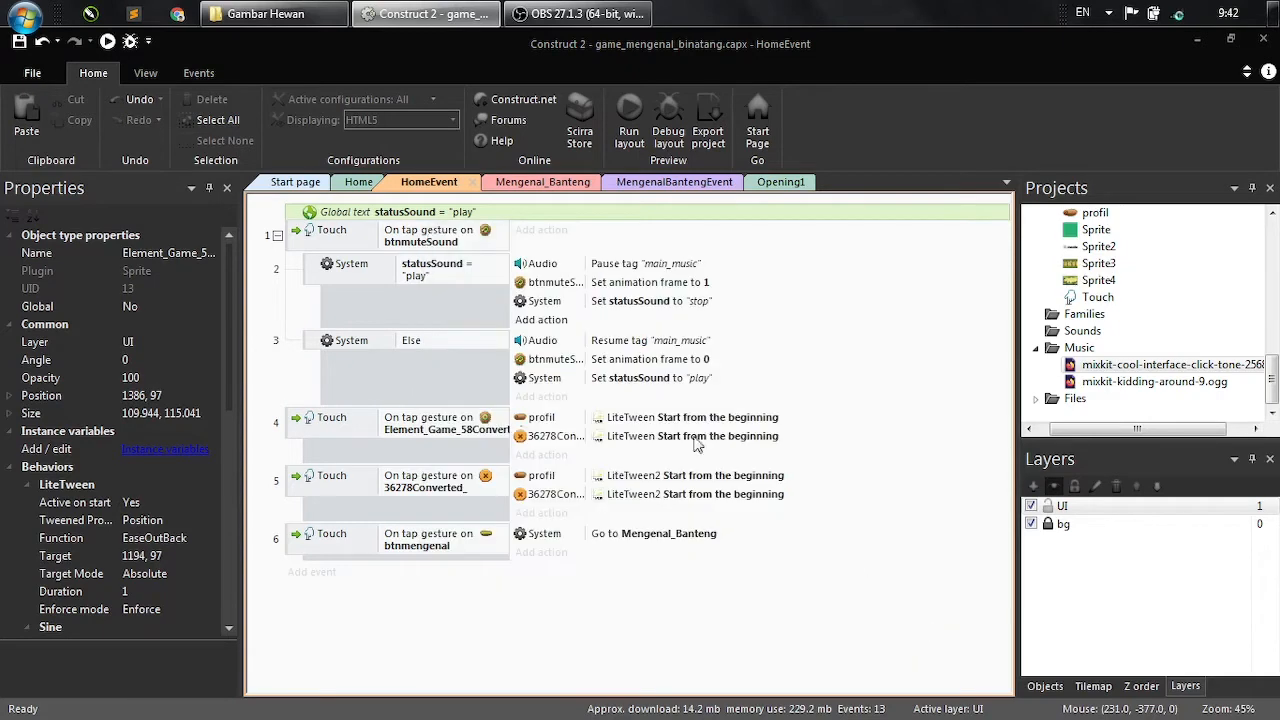
- Configure the Play action with mixkit-cool-interface-click-tone-2568, not looping, at volume 0 with an empty tag
drag(540, 328, 578, 300)
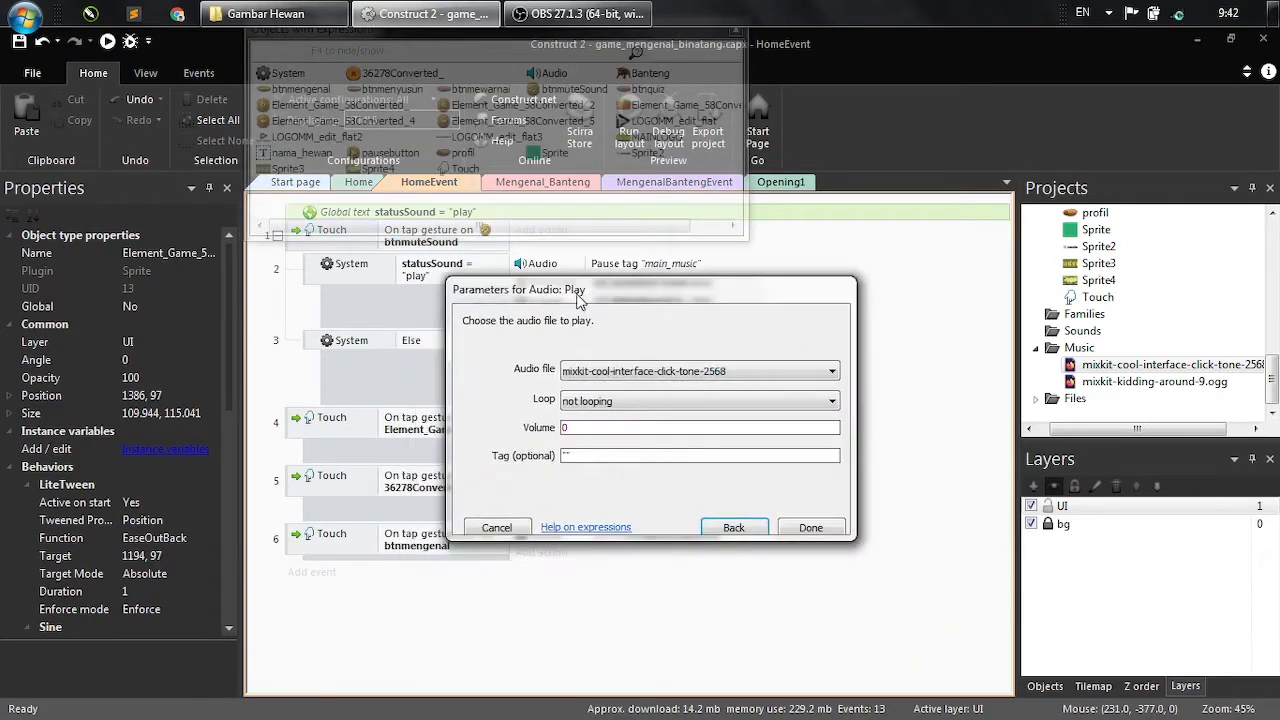
click(630, 371)
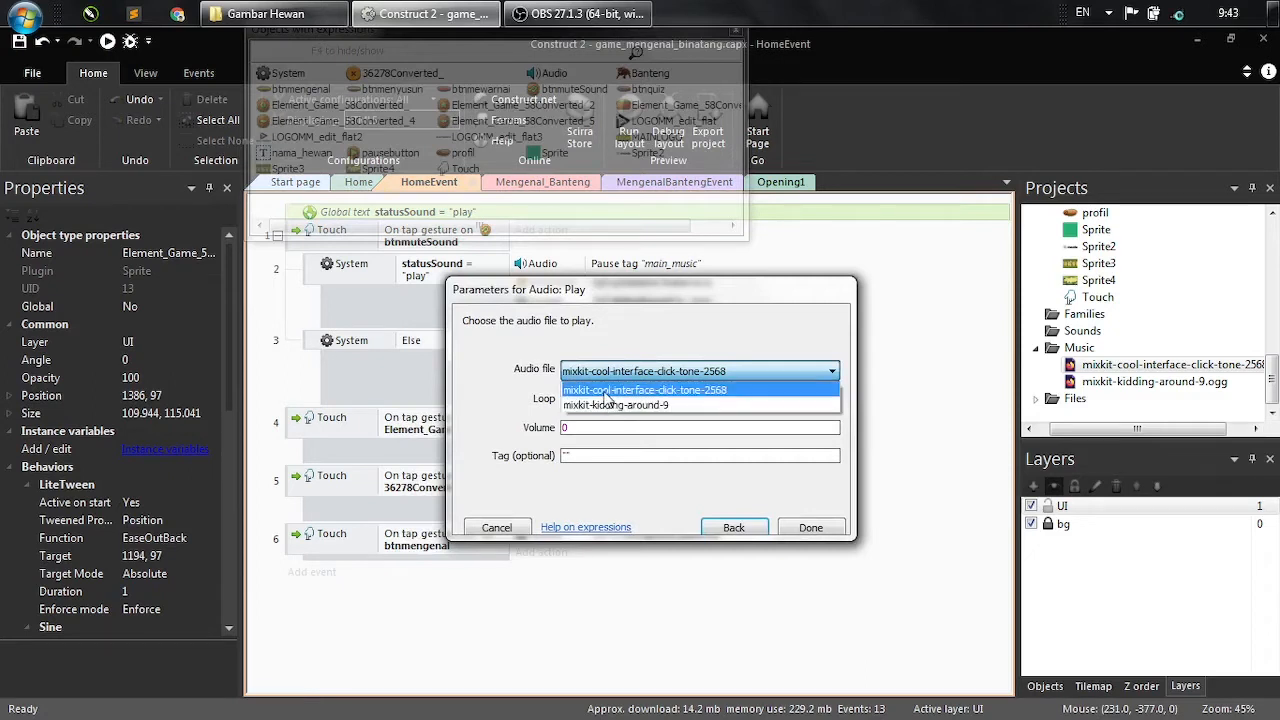
click(624, 389)
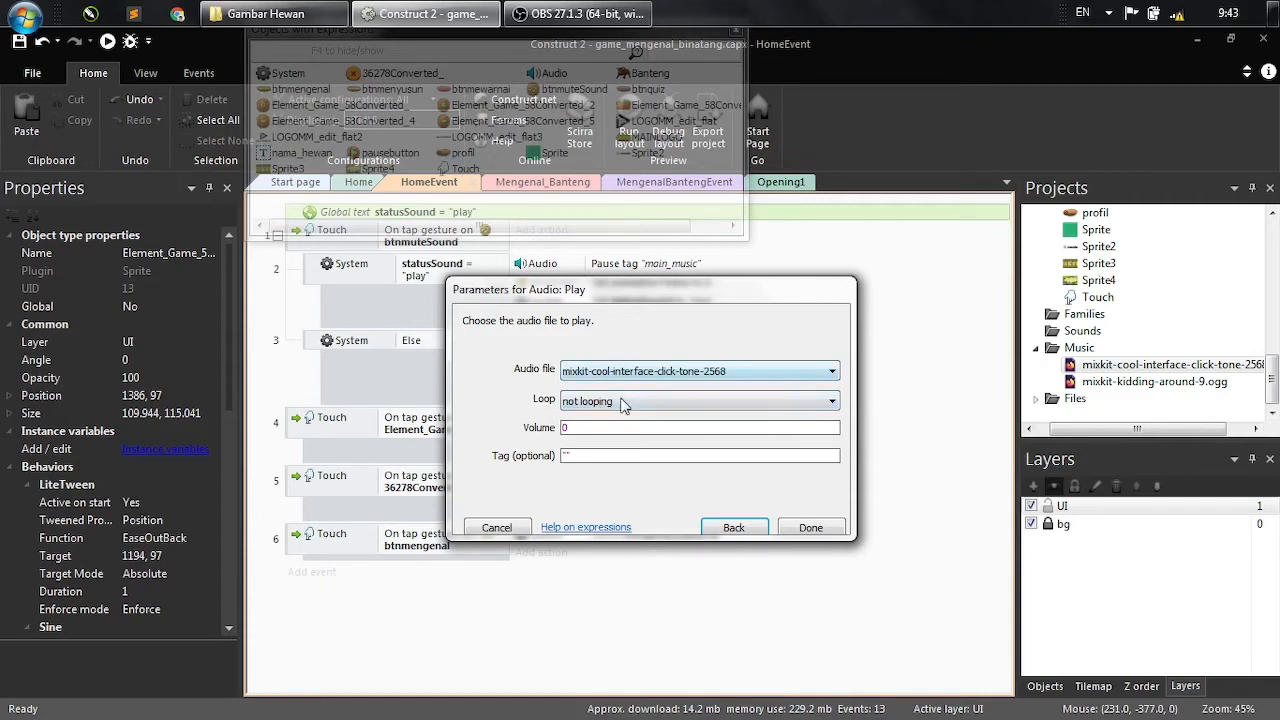
drag(609, 300, 652, 256)
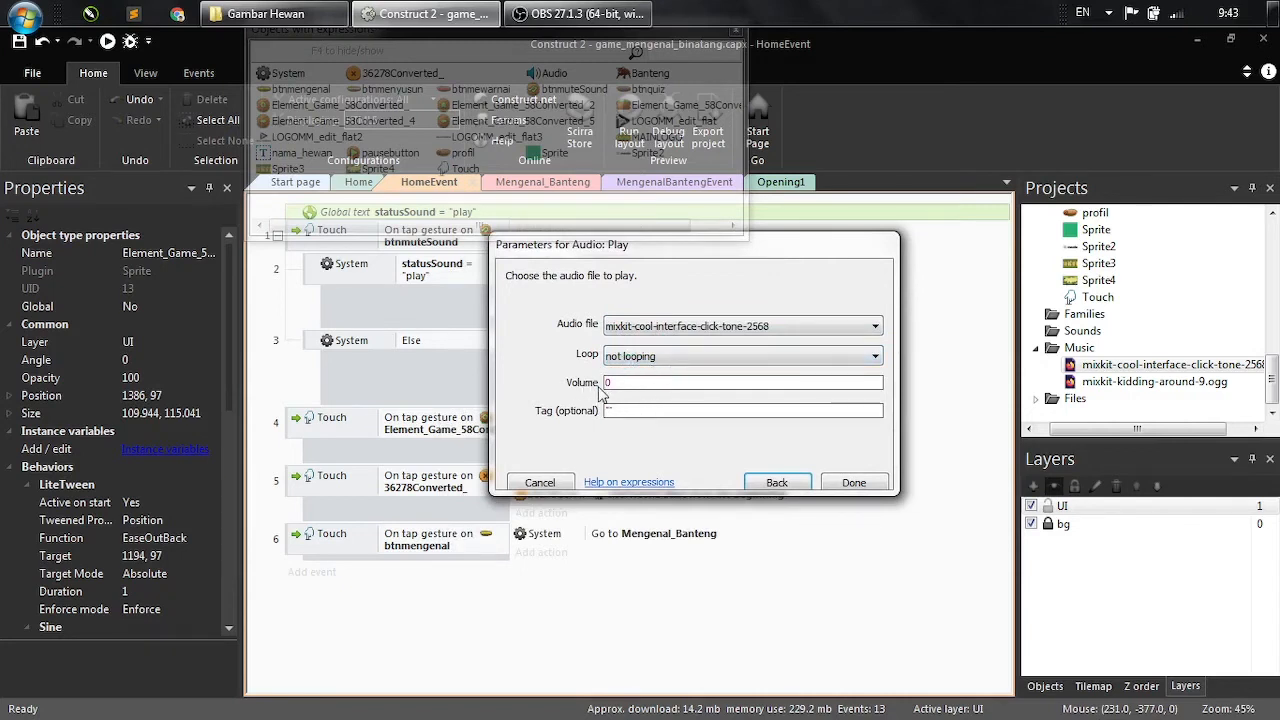
drag(622, 380, 591, 375)
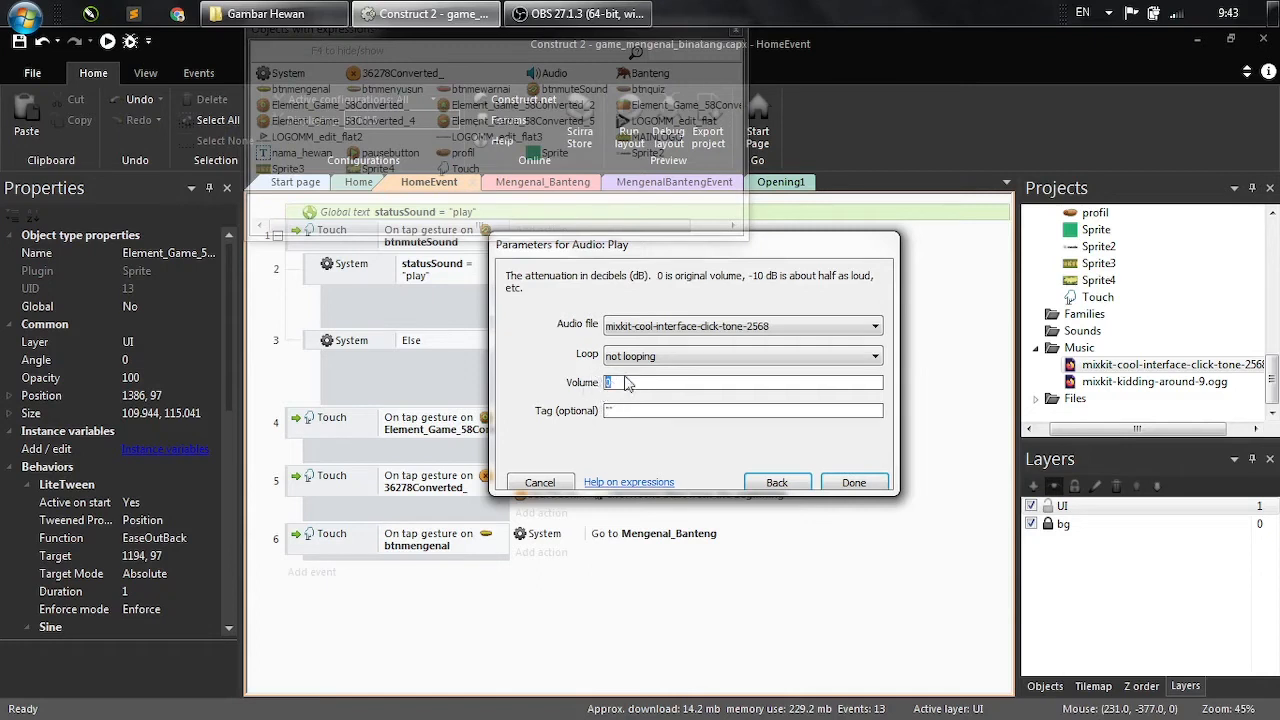
drag(579, 253, 580, 260)
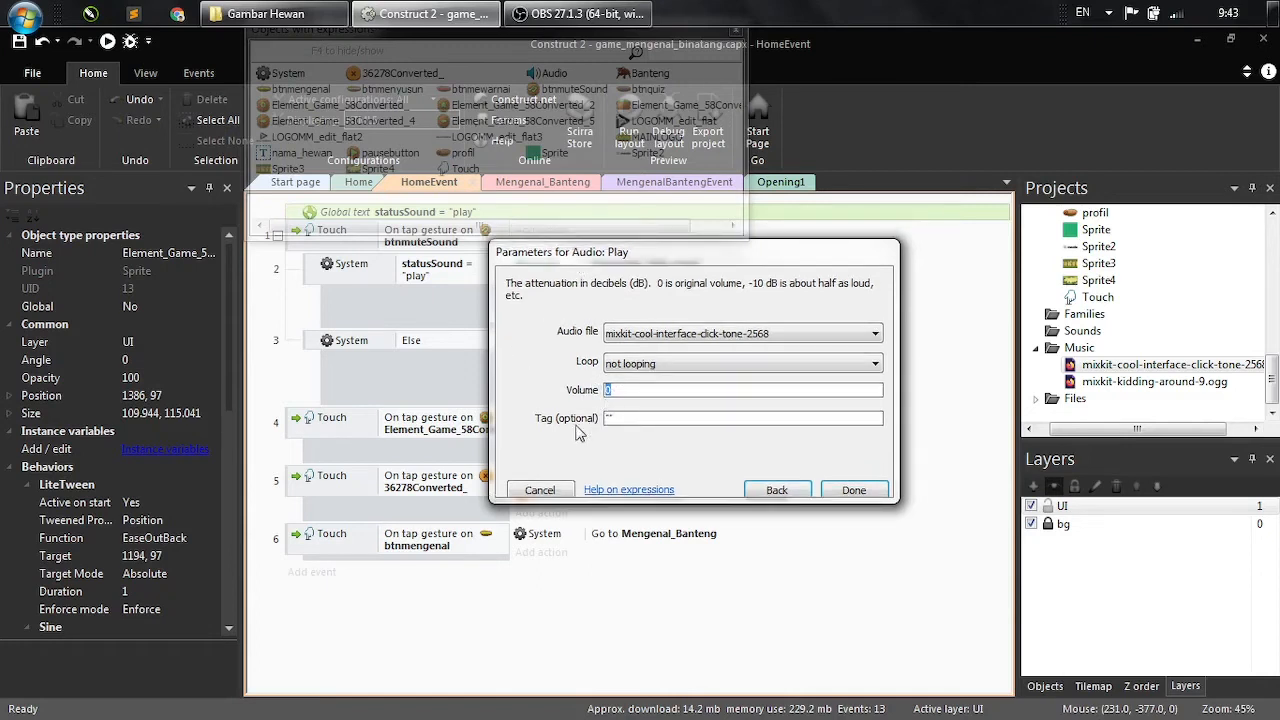
click(610, 420)
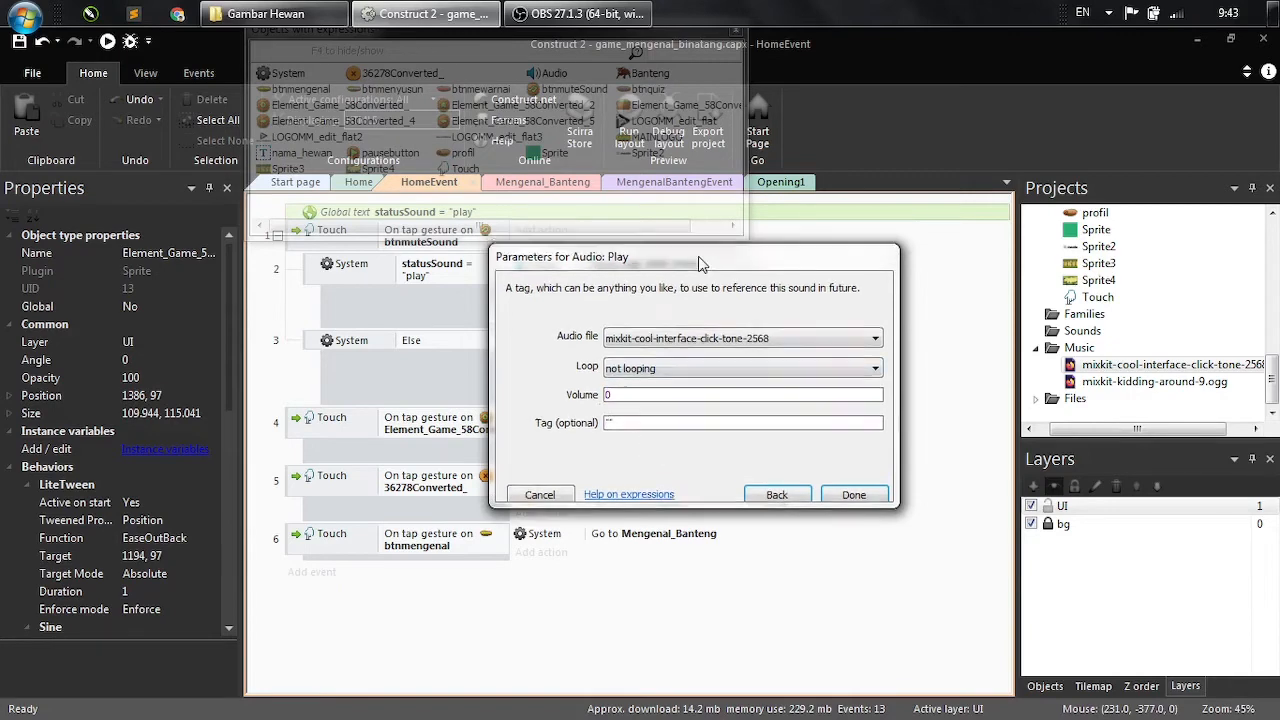
click(870, 497)
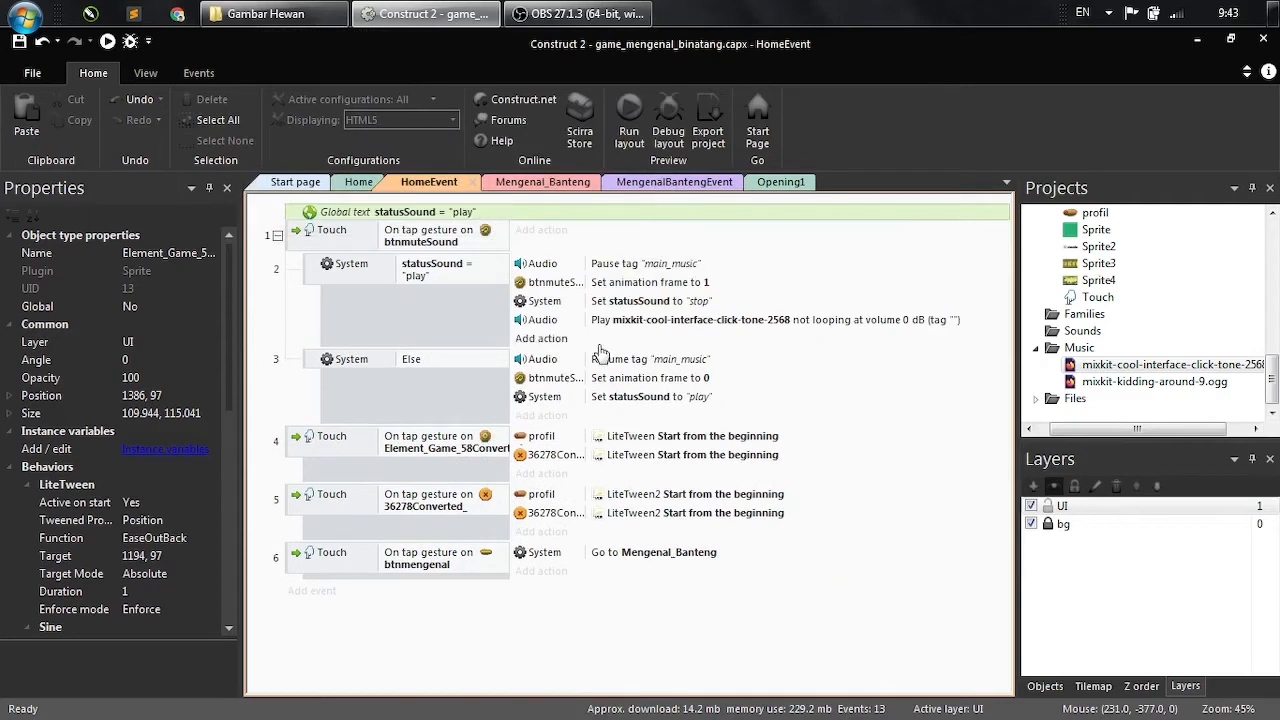
- Copy the click-tone Play action into the Else sub-event and the gear, 36278Converted_ and btnmengenal tap events
click(555, 322)
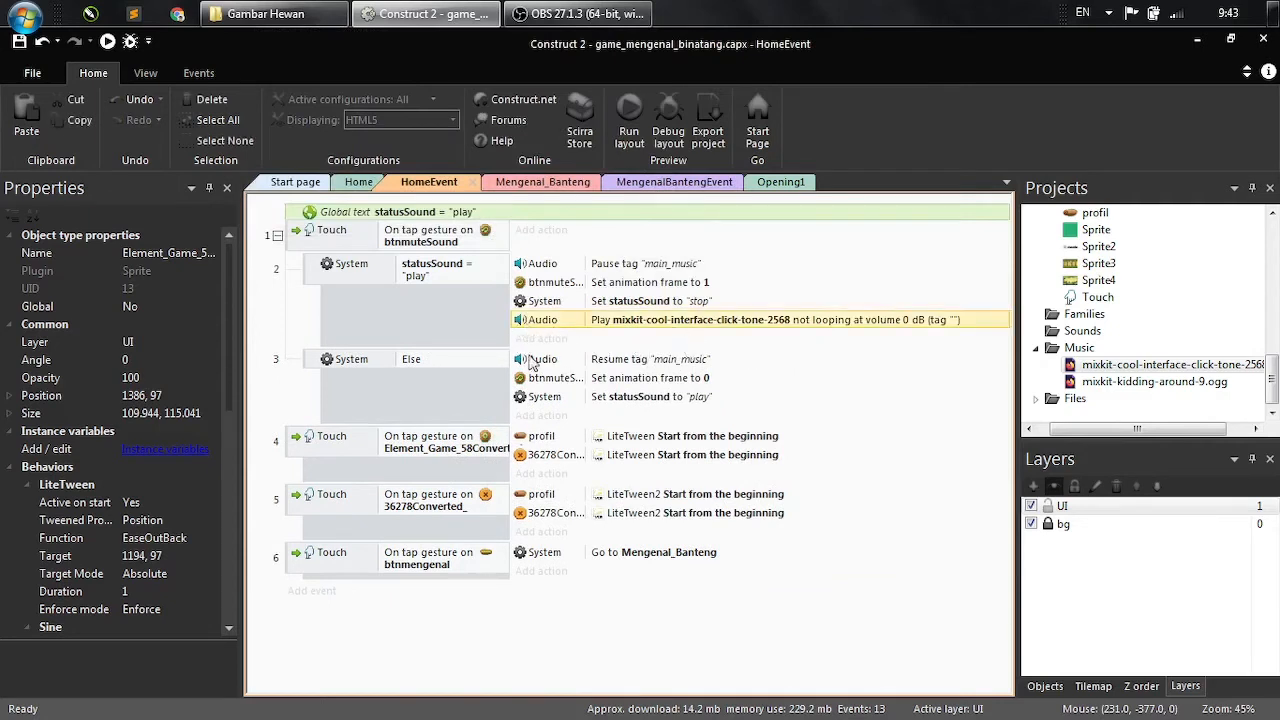
drag(530, 322, 548, 407)
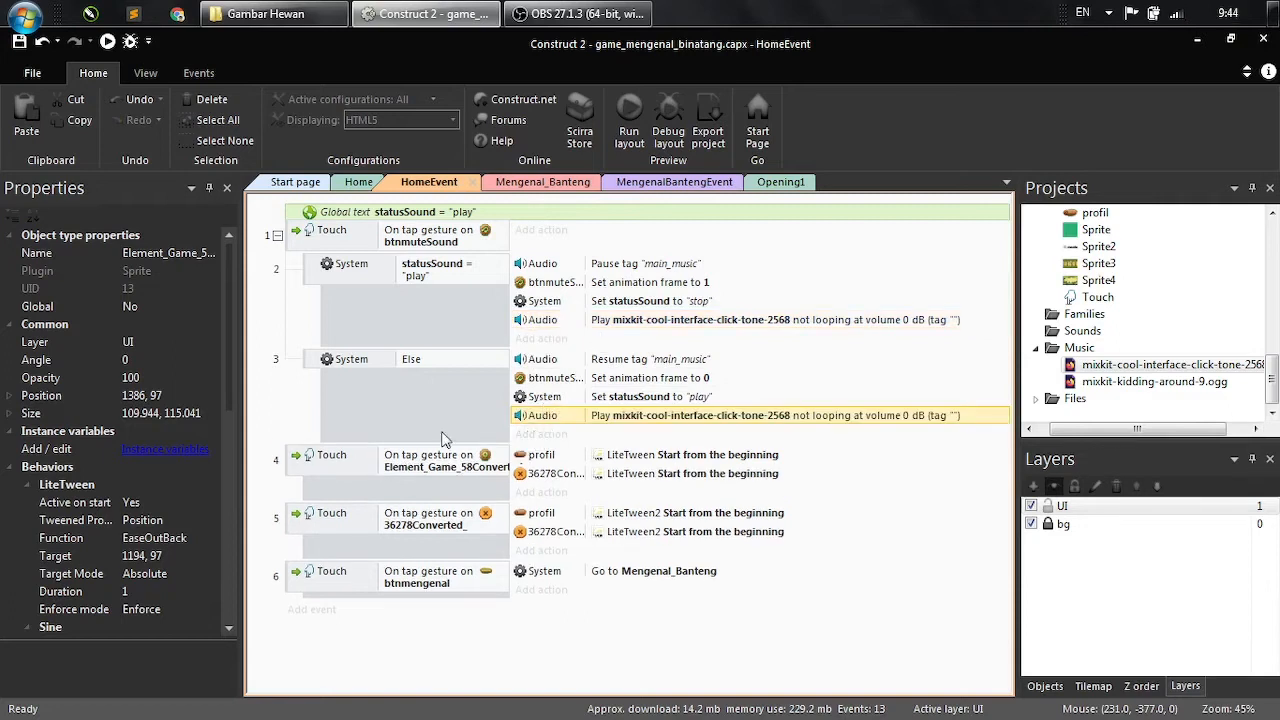
ctrl+drag(532, 418, 548, 598)
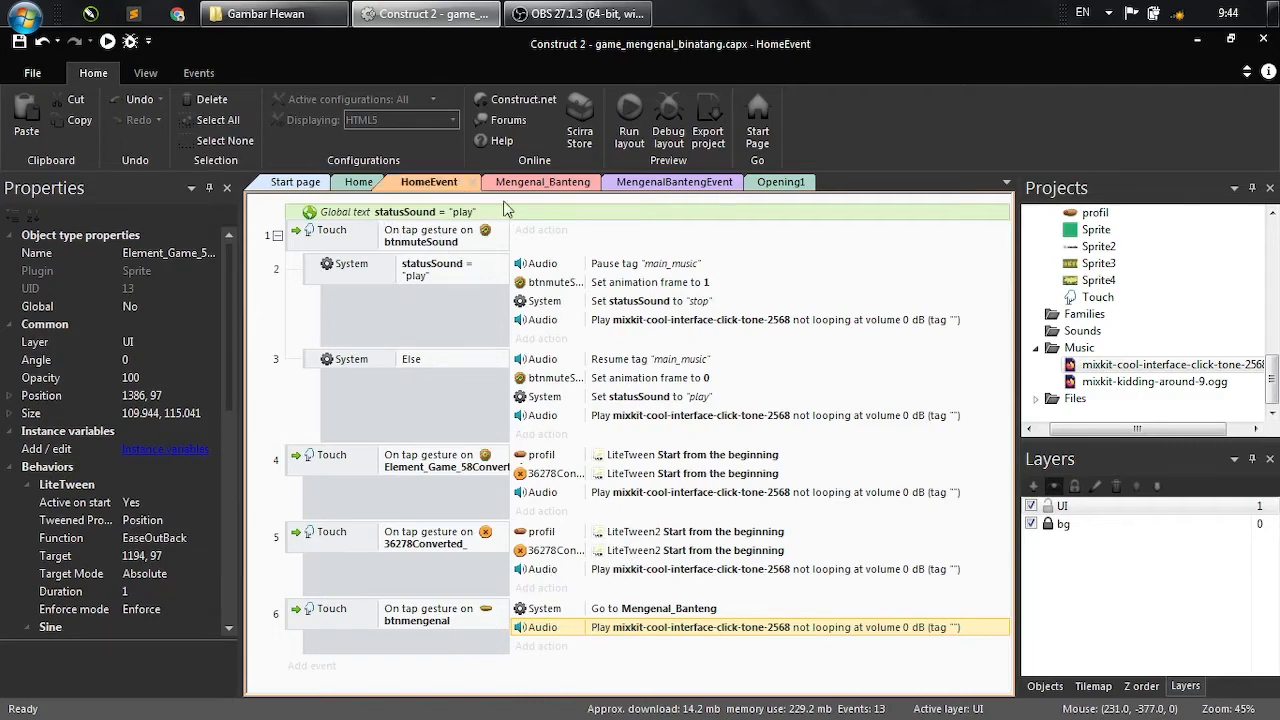
- Open the Mengenal_Banteng layout and save the project
click(527, 183)
click(436, 264)
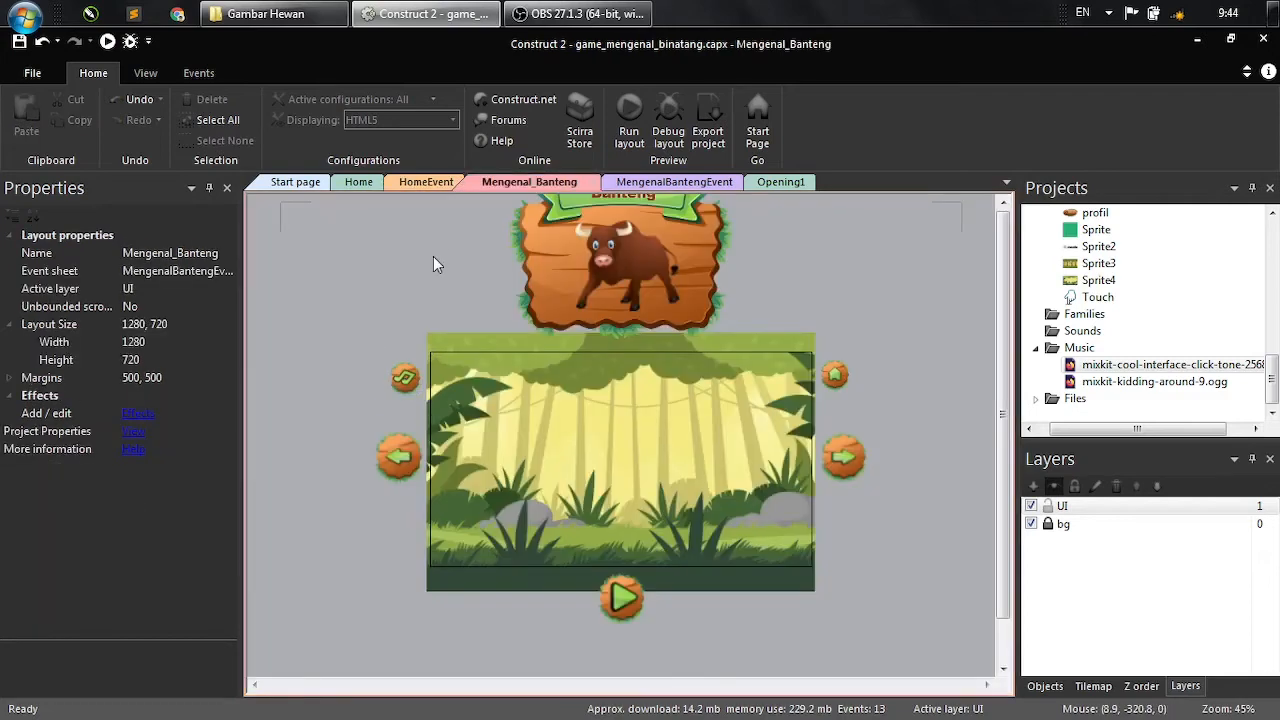
key(ctrl+s)
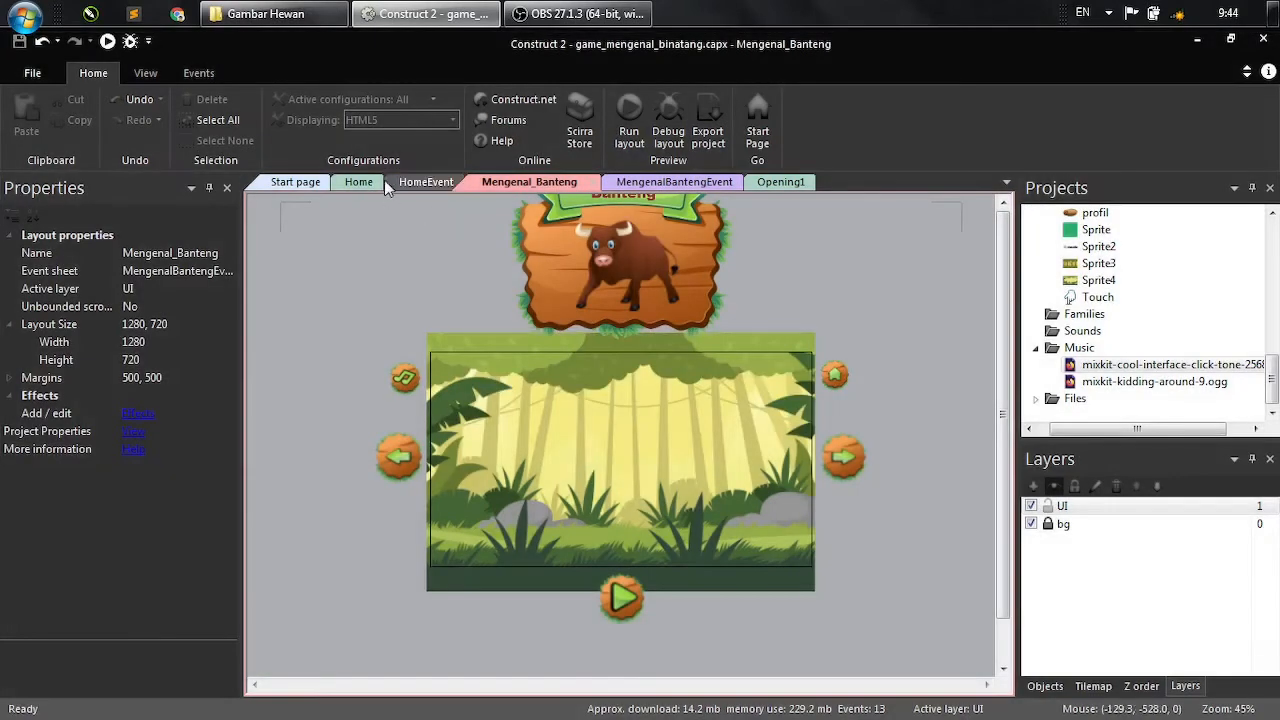
- Copy the click-tone Play action from HomeEvent into the statusSound = "play" and Else sub-events of MengenalBantengEvent
click(660, 182)
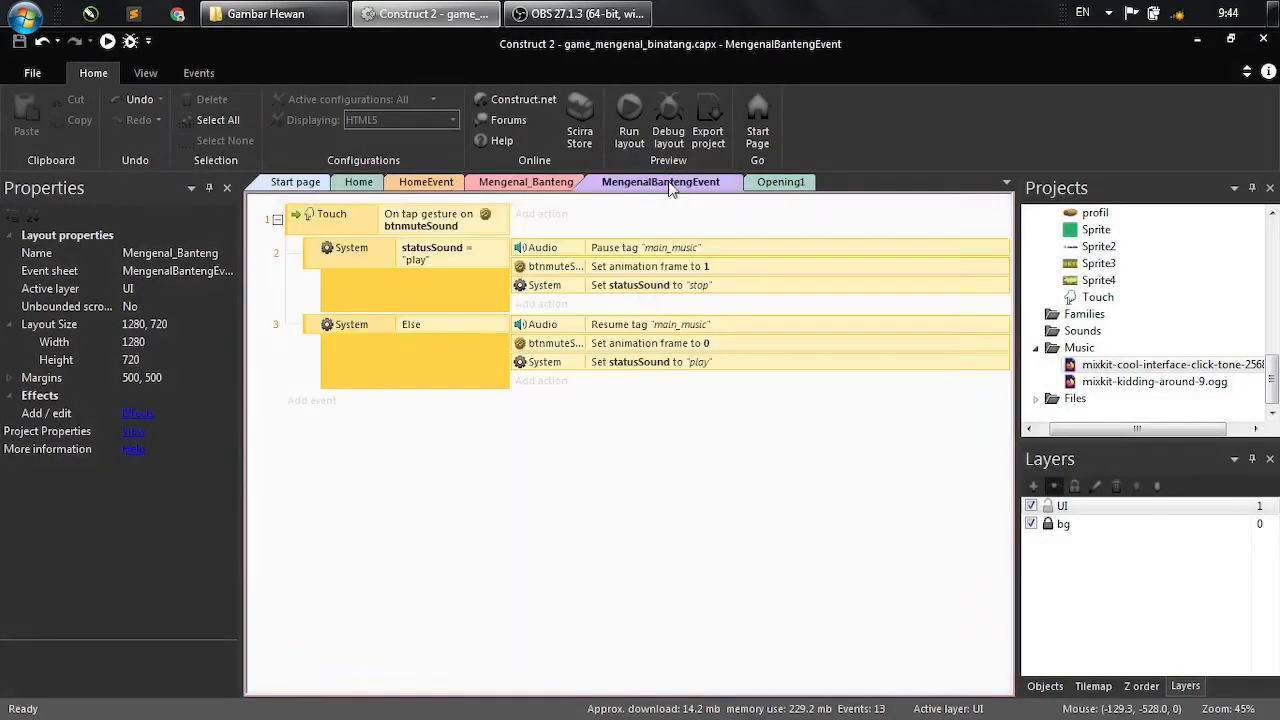
click(440, 183)
click(563, 319)
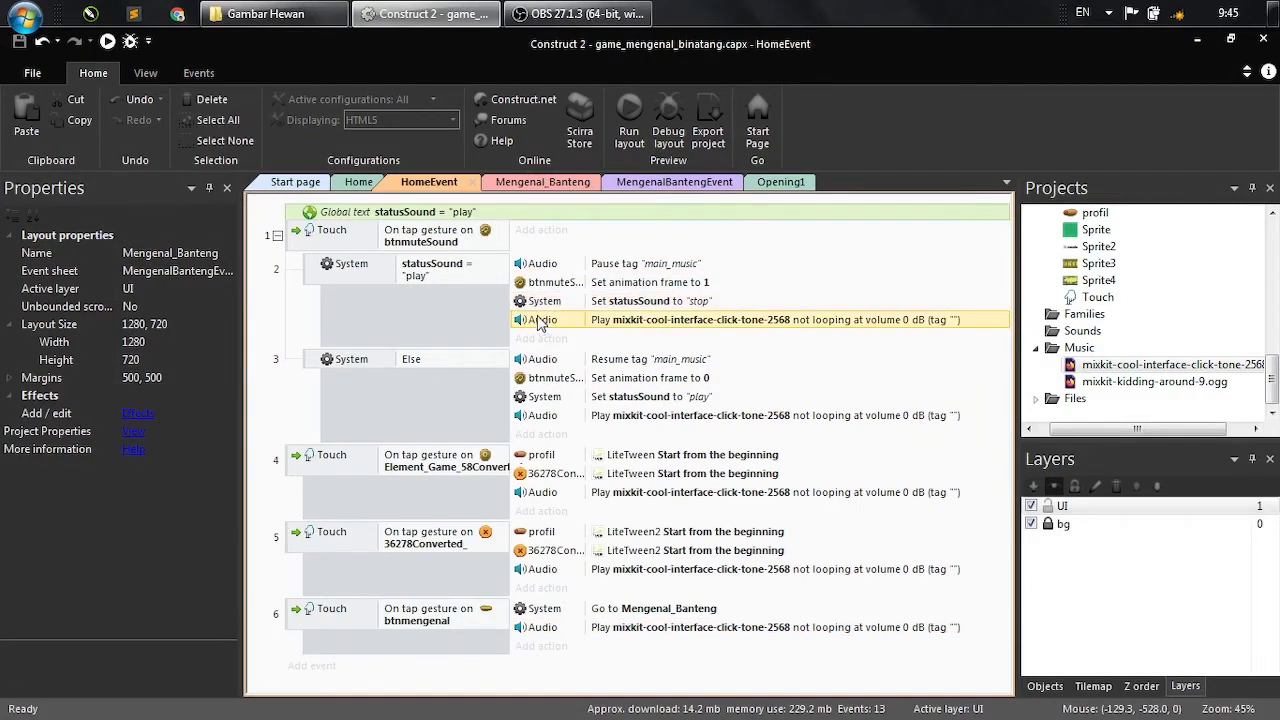
click(545, 184)
click(660, 182)
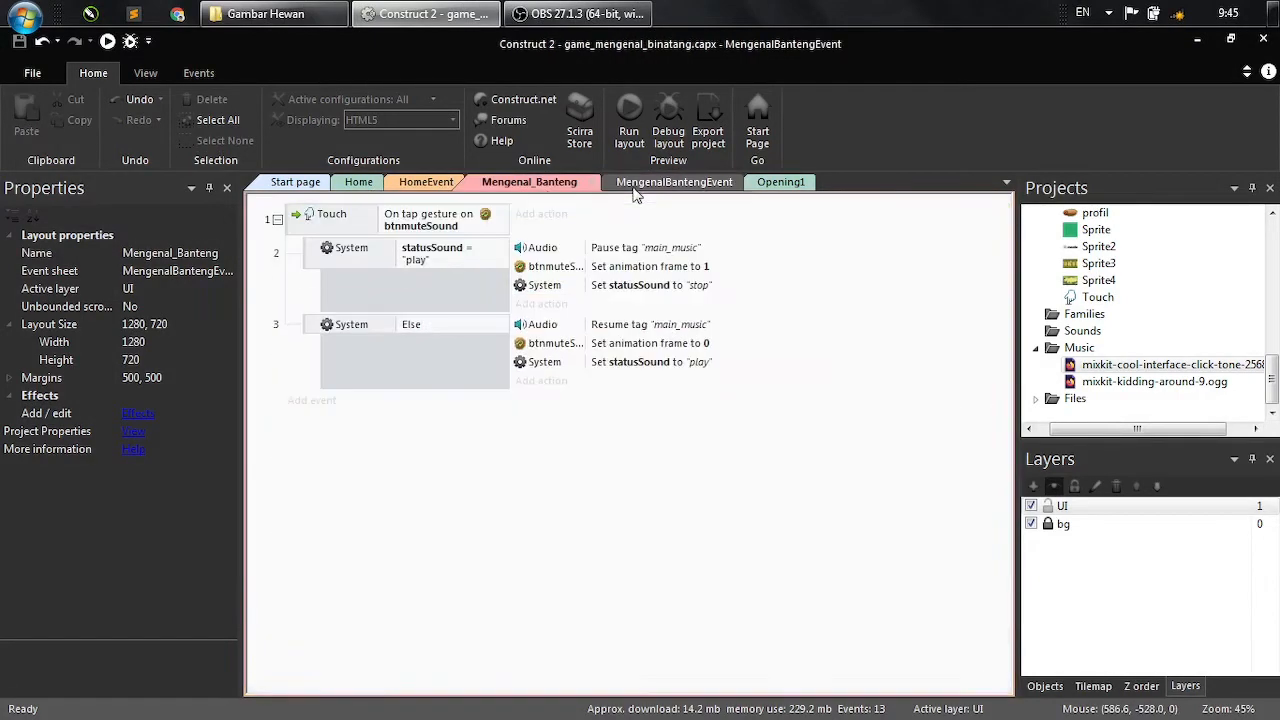
click(697, 287)
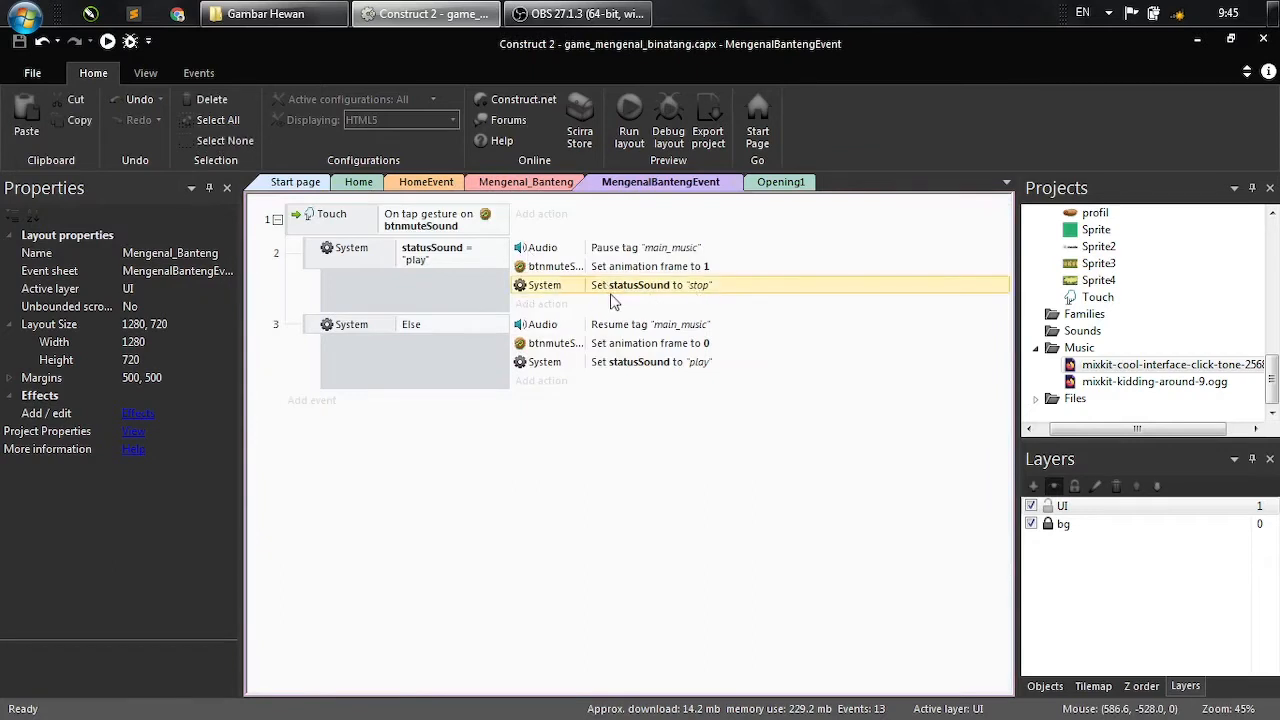
key(ctrl+v)
click(545, 384)
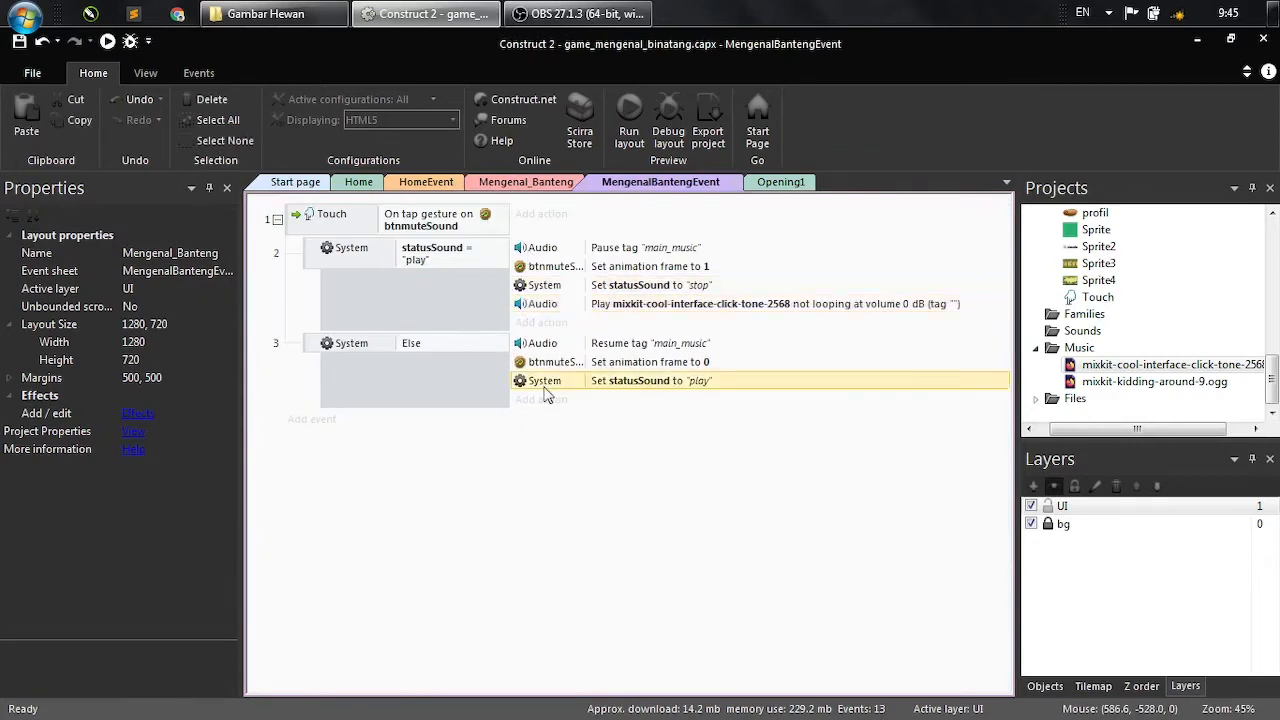
key(ctrl+v)
- Add a Touch On tap object event for the home button, Element_Game_58Converted_2, to MengenalBantengEvent
key(ctrl+Tab)
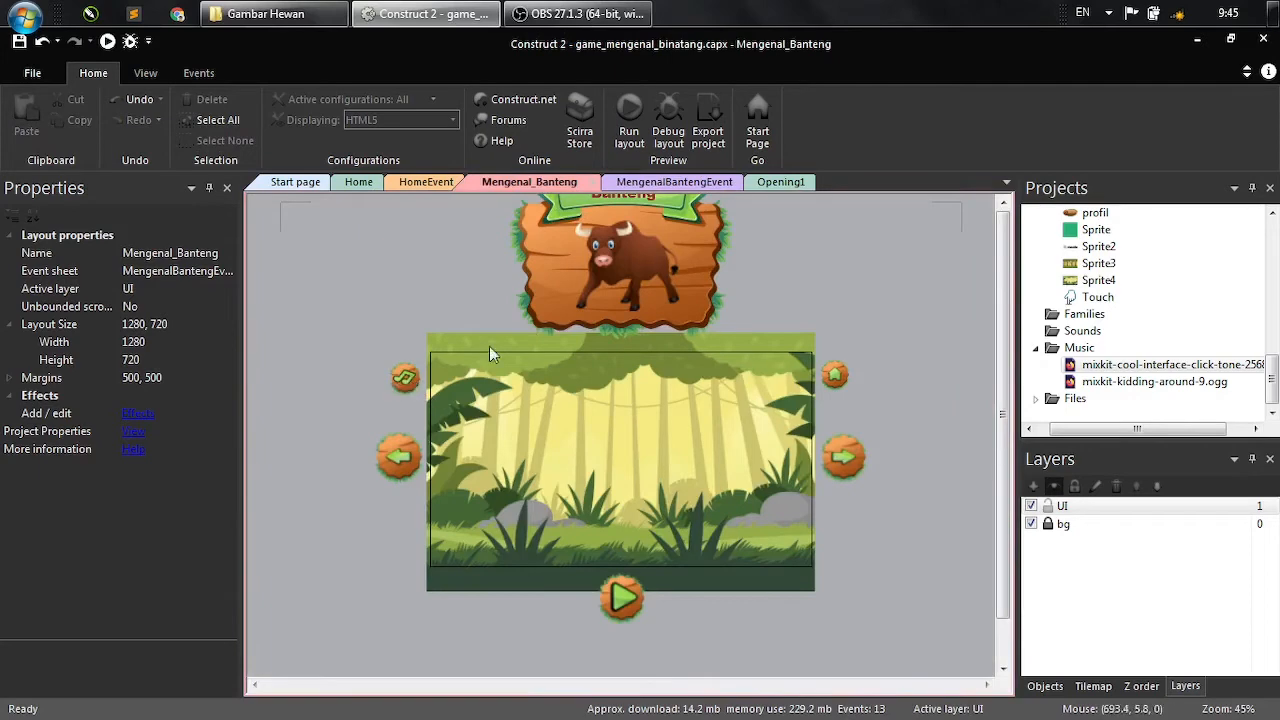
click(833, 374)
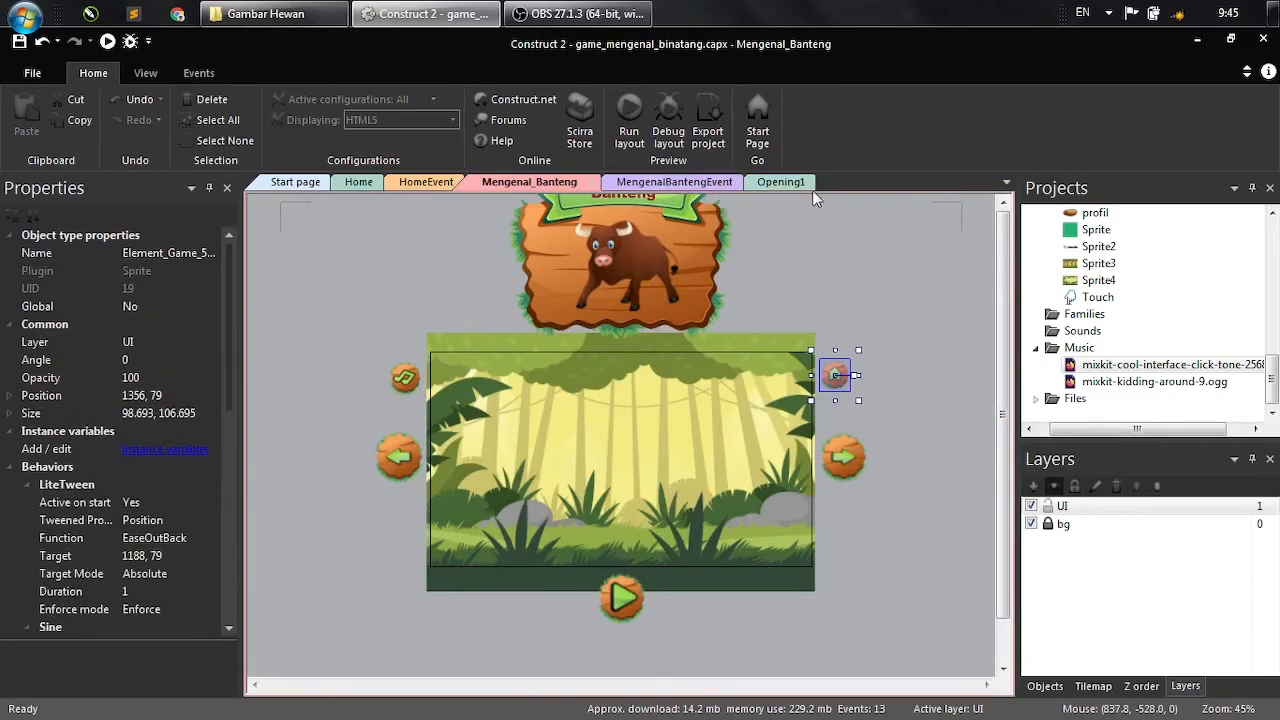
click(678, 188)
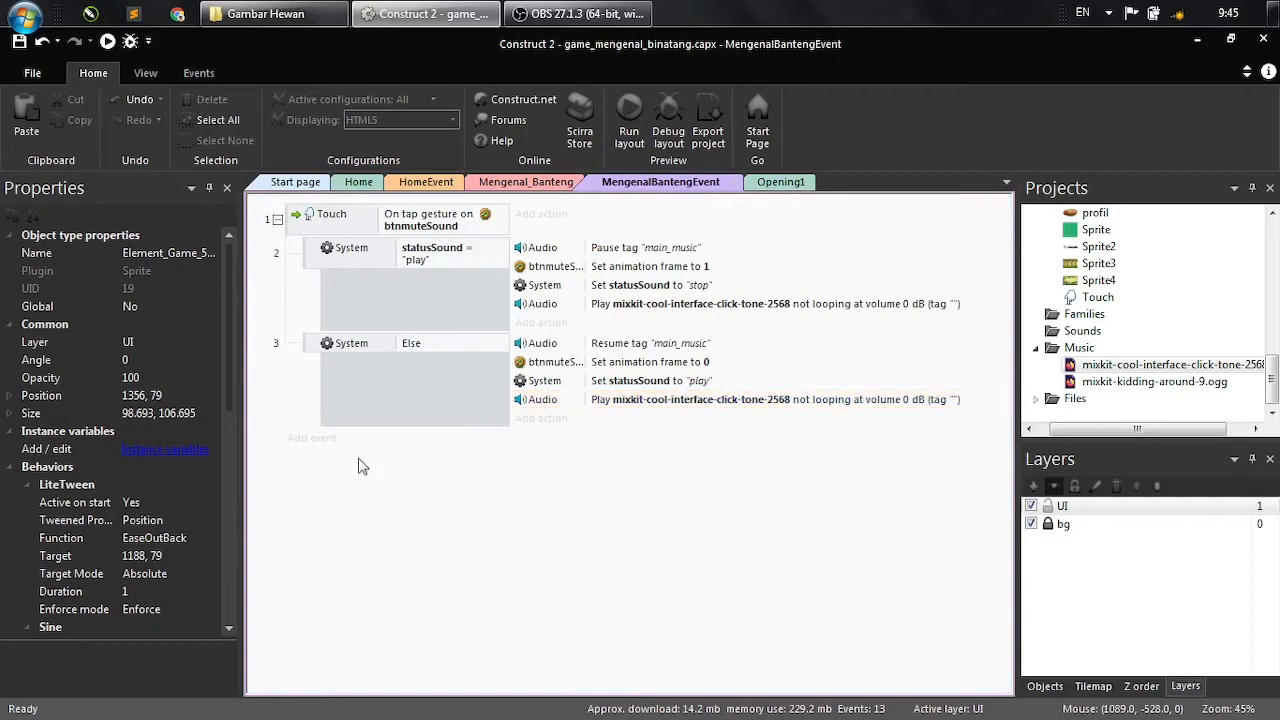
click(316, 440)
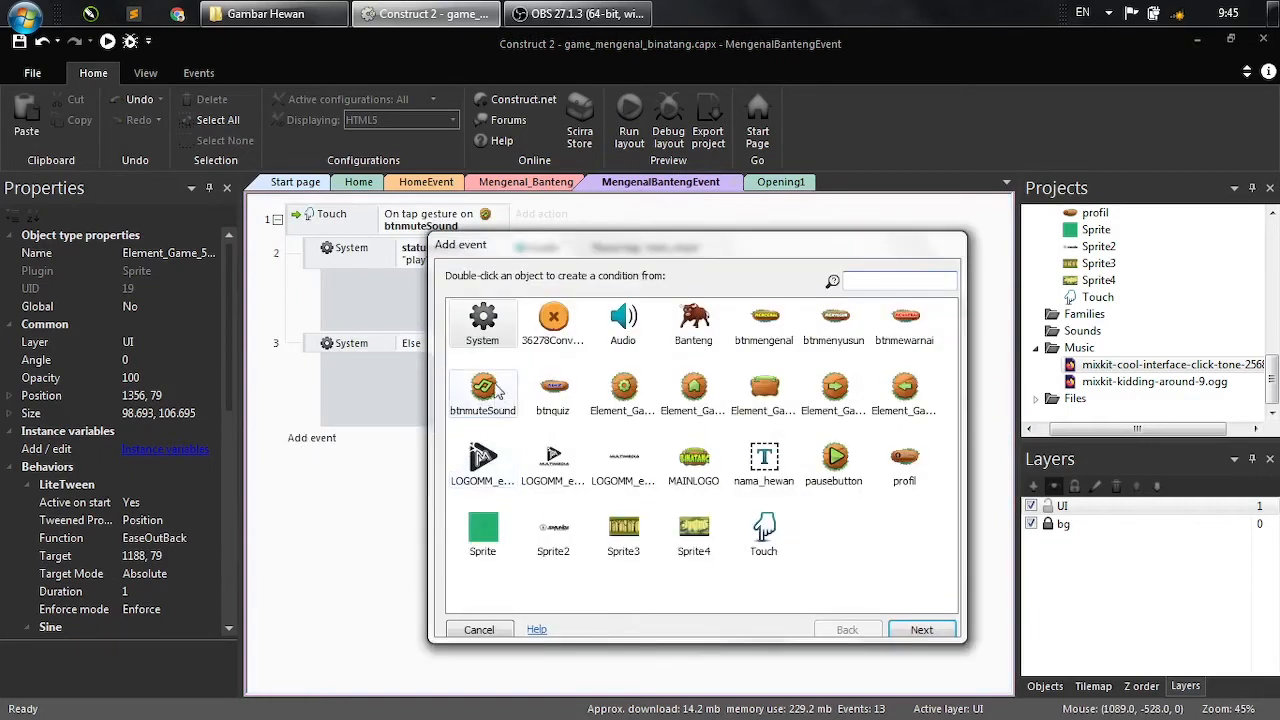
double_click(757, 533)
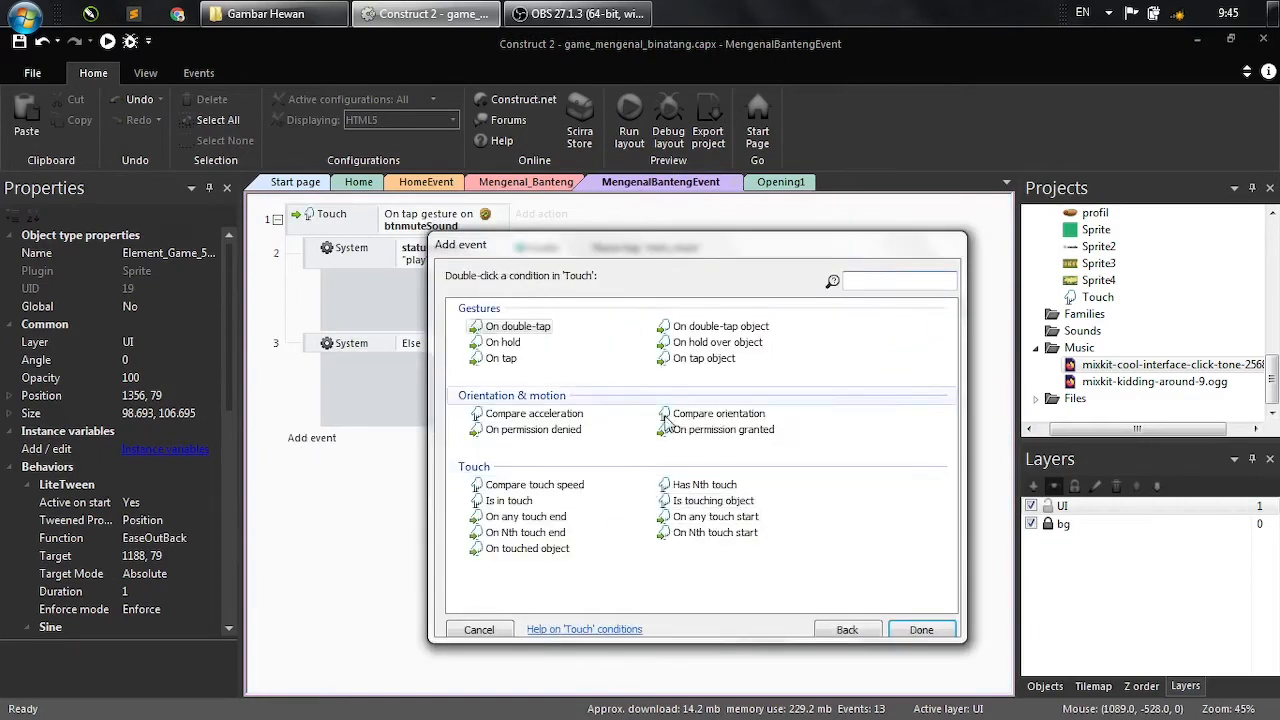
double_click(697, 362)
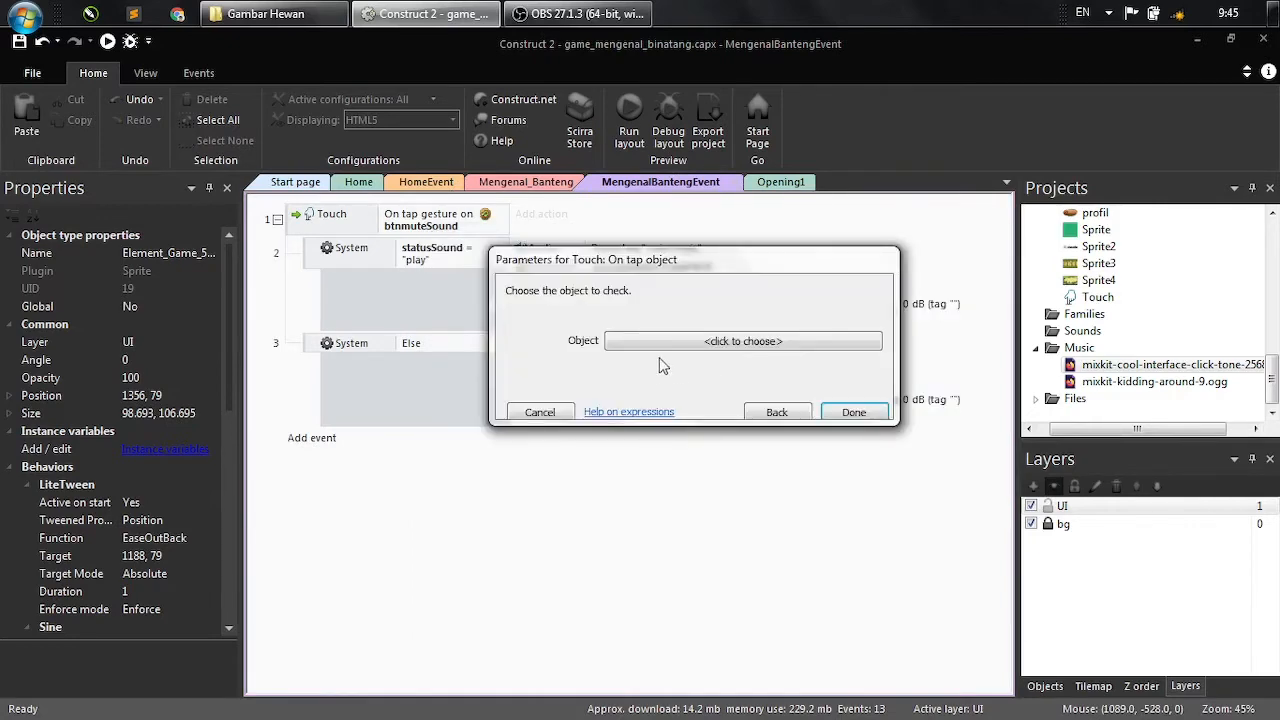
click(708, 342)
drag(632, 208, 662, 172)
click(463, 327)
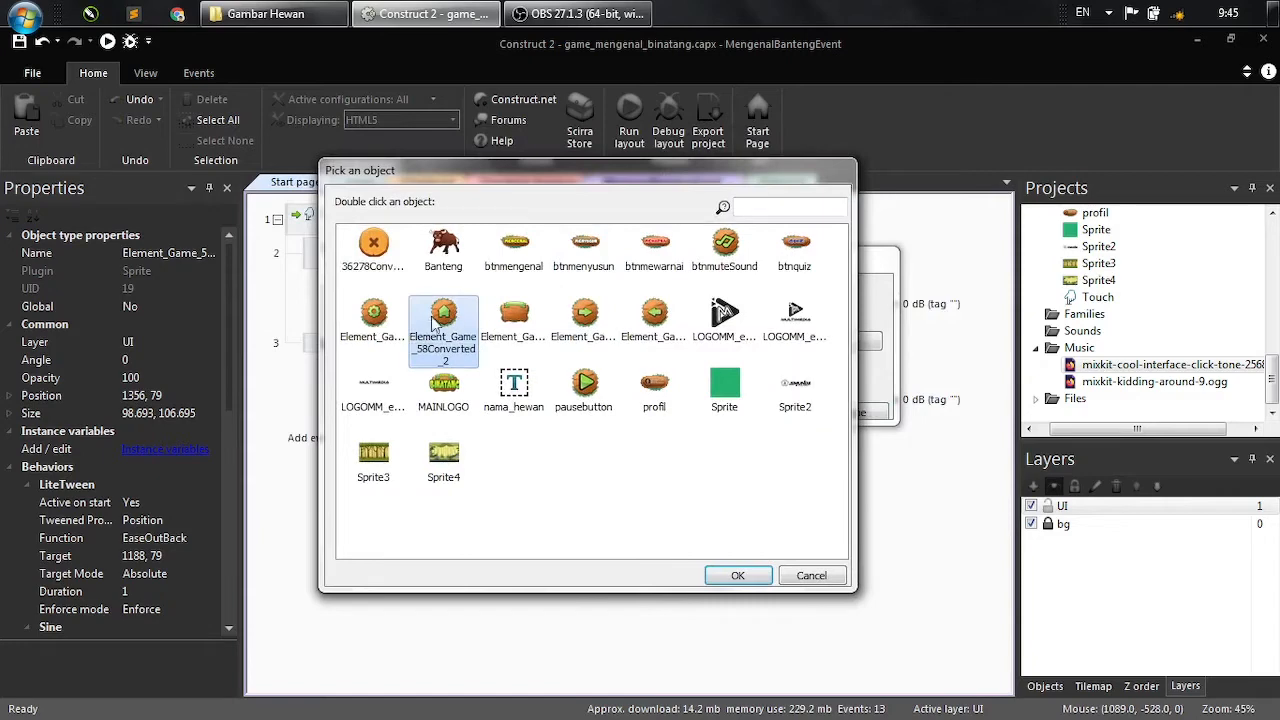
click(745, 575)
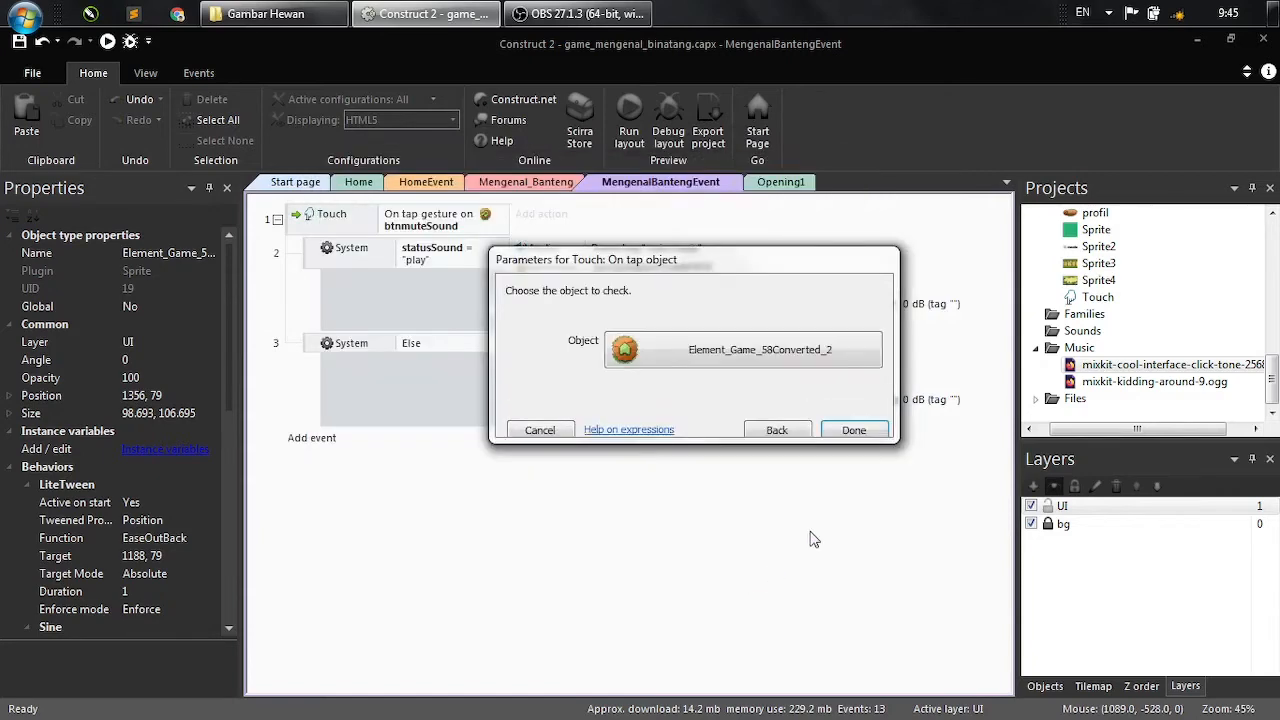
click(856, 430)
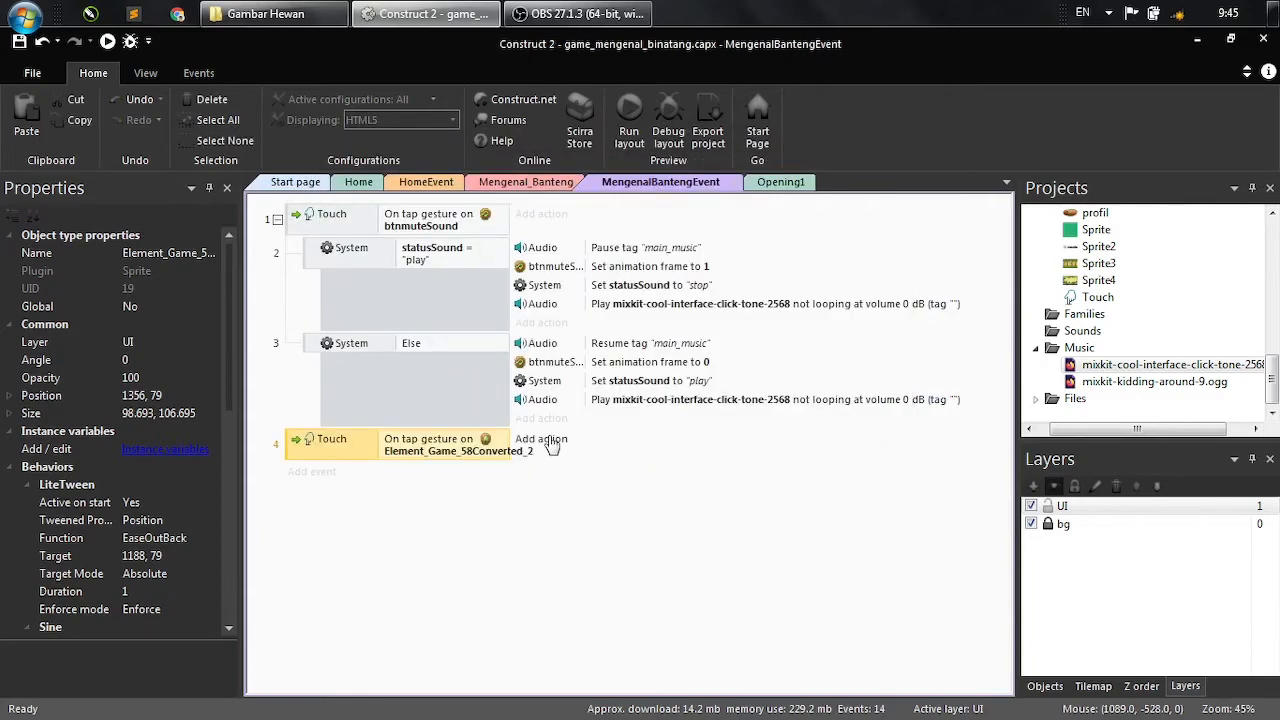
- Add a System Go to layout action targeting Home to the home button's tap event
click(548, 440)
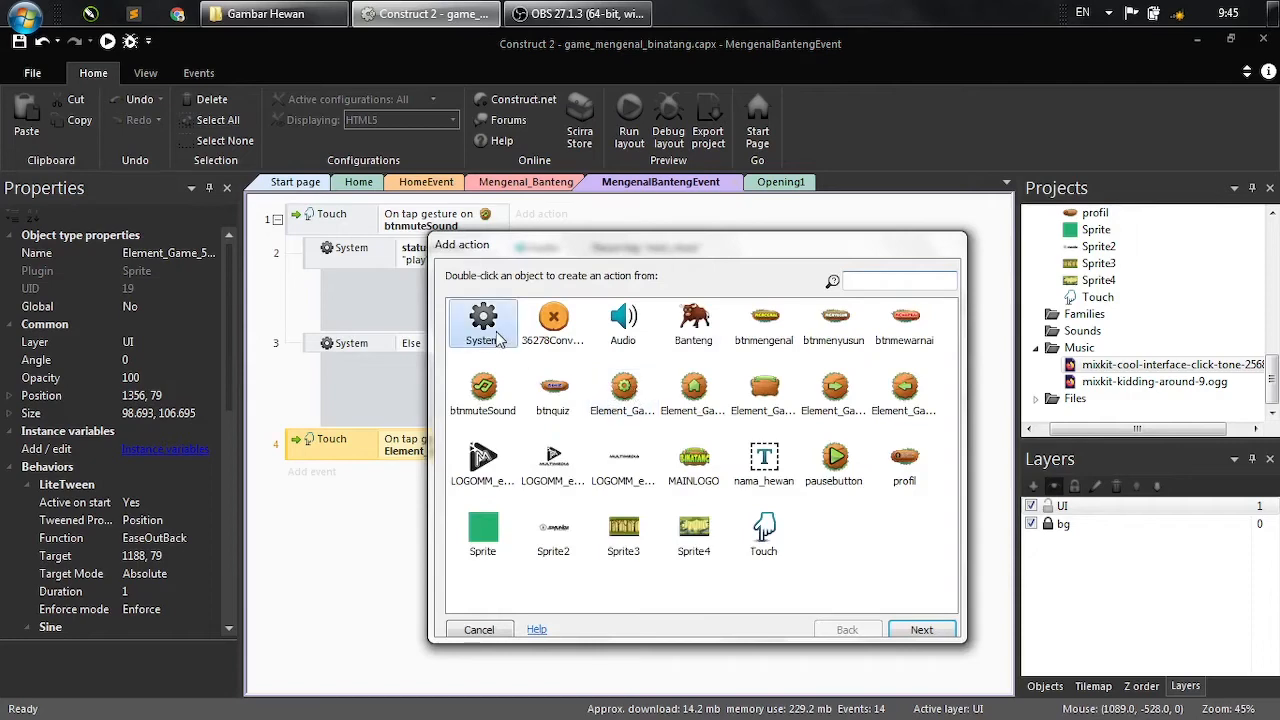
double_click(500, 333)
double_click(705, 397)
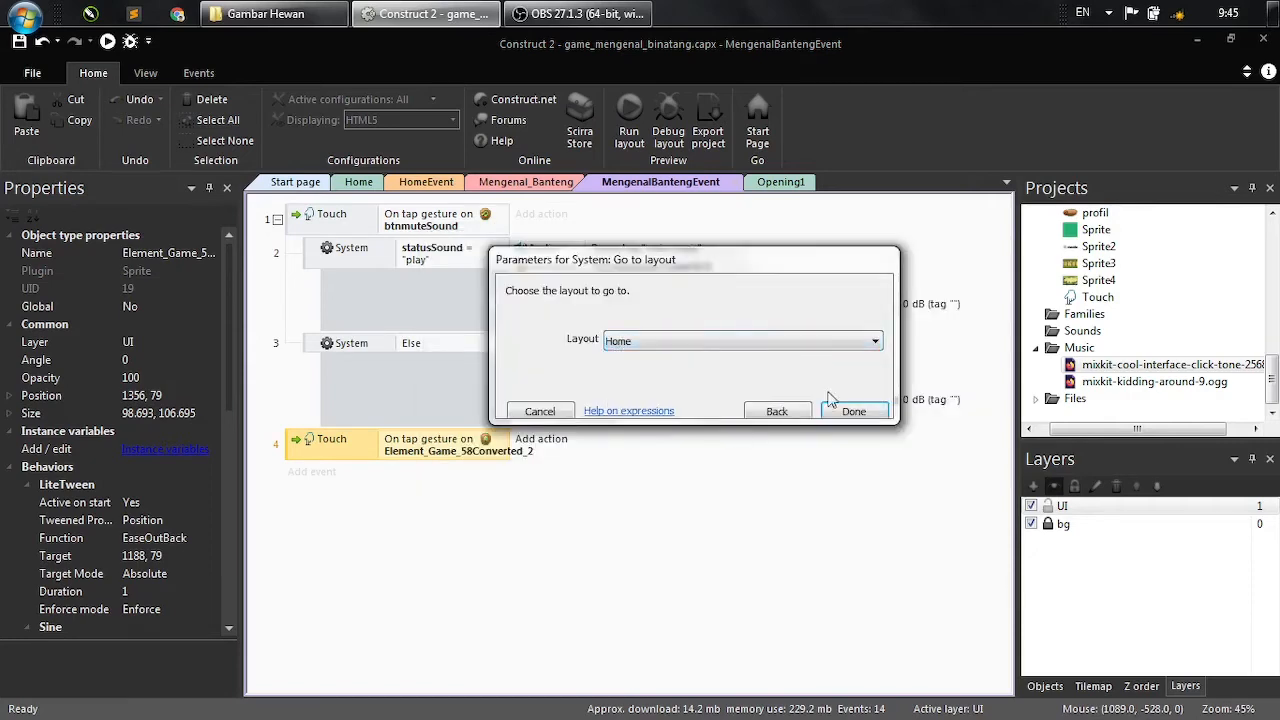
click(850, 410)
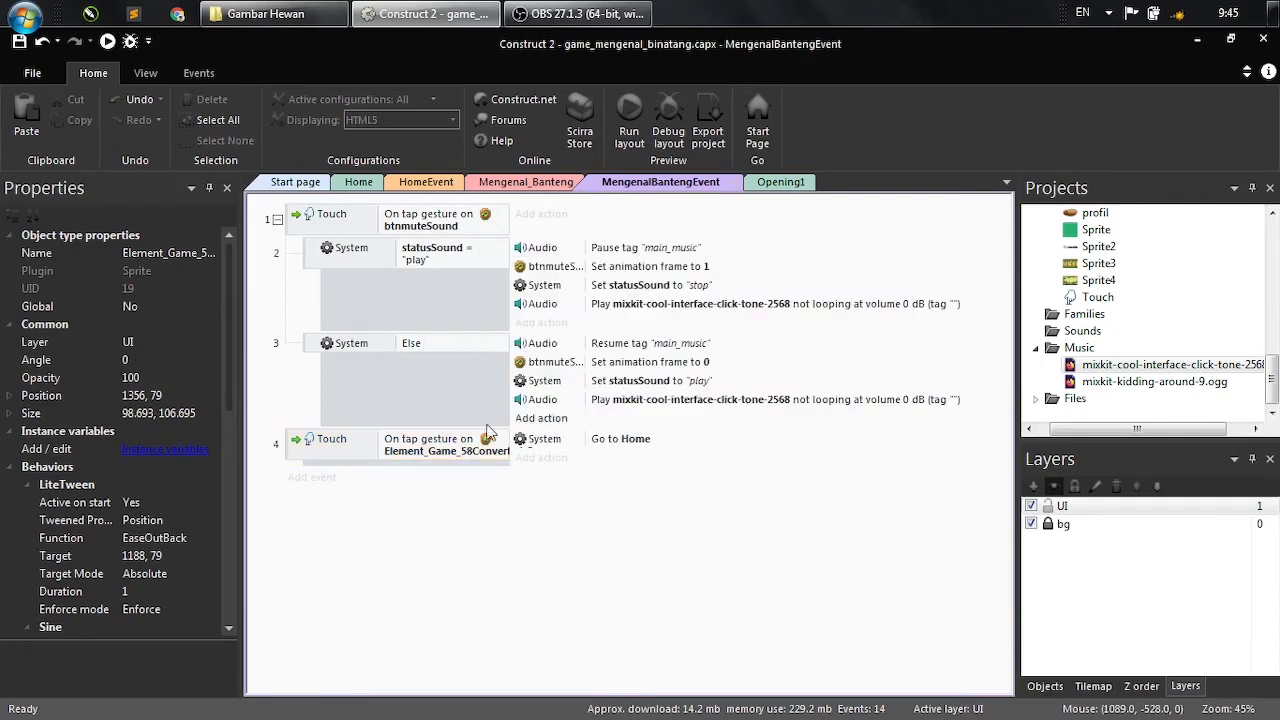
- Copy the click-tone Play action into the home button's tap event and place it above the Go to Home action
click(538, 399)
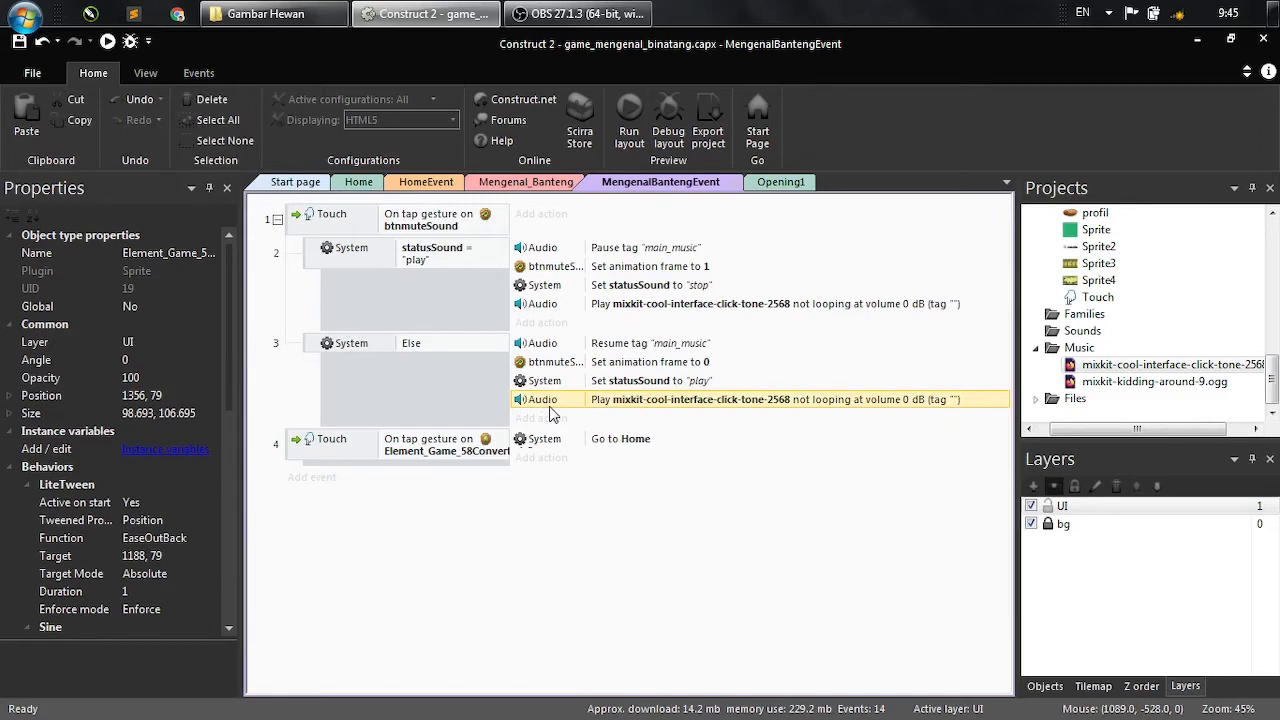
ctrl+drag(537, 400, 571, 483)
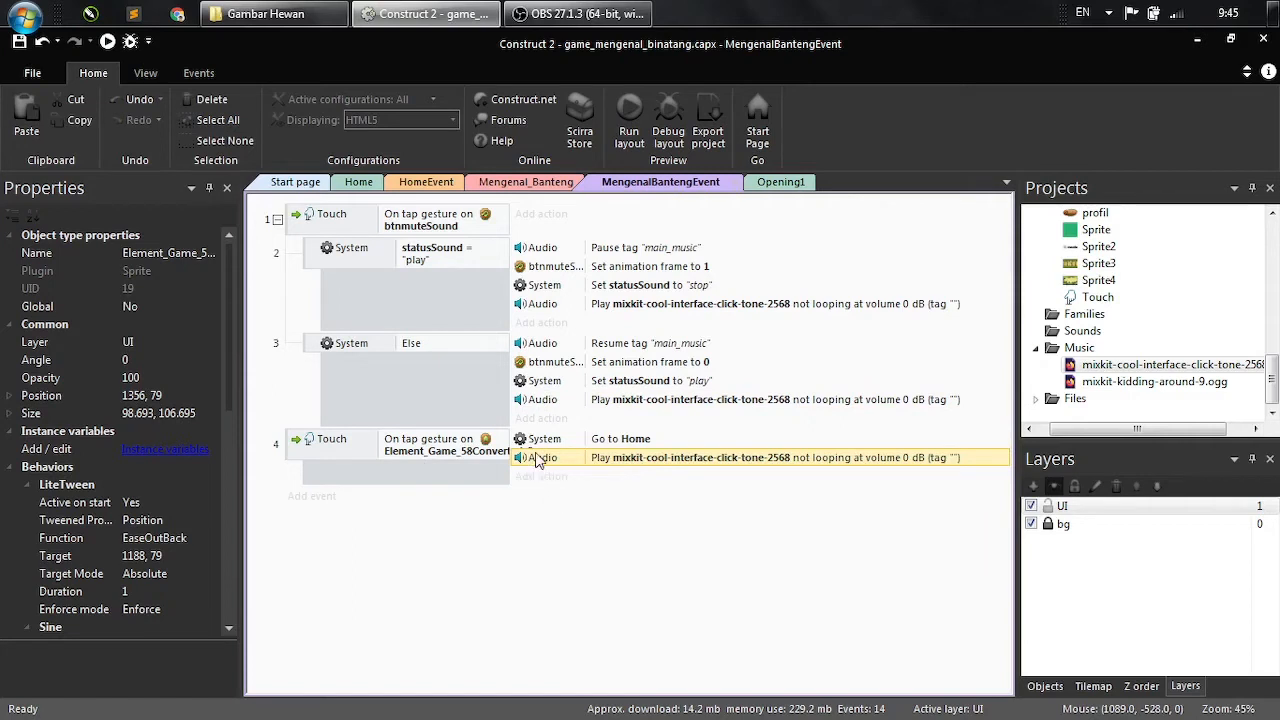
drag(545, 463, 550, 440)
click(660, 574)
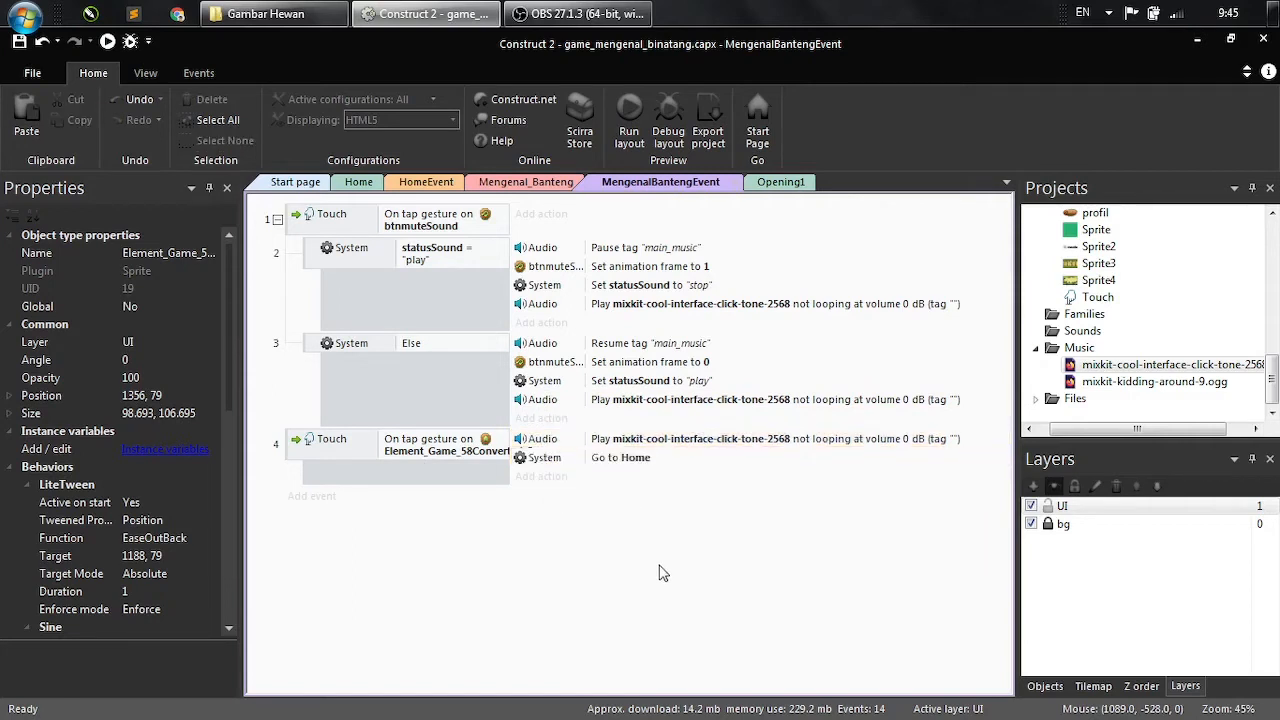
- Open the Mengenal_Banteng layout and import dub_banteng.ogg from the Sounds dubbing folder into the project's Music folder
click(500, 182)
click(901, 559)
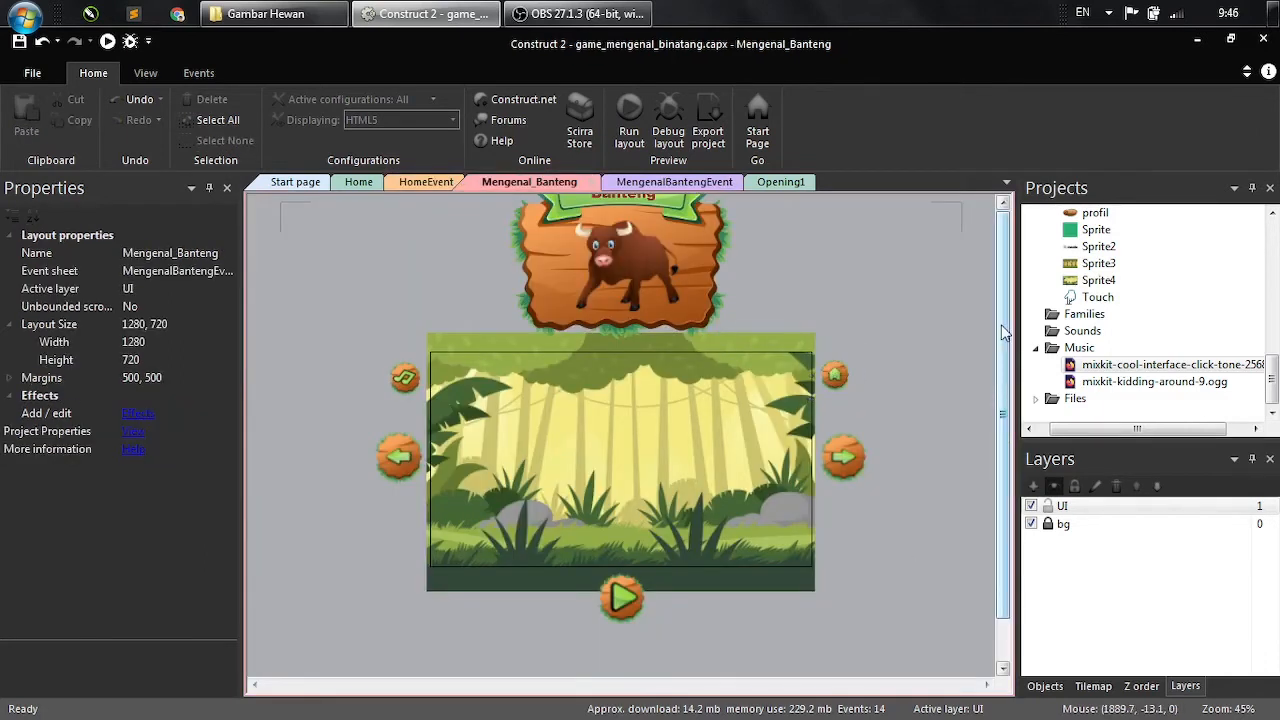
right_click(1077, 349)
click(1090, 347)
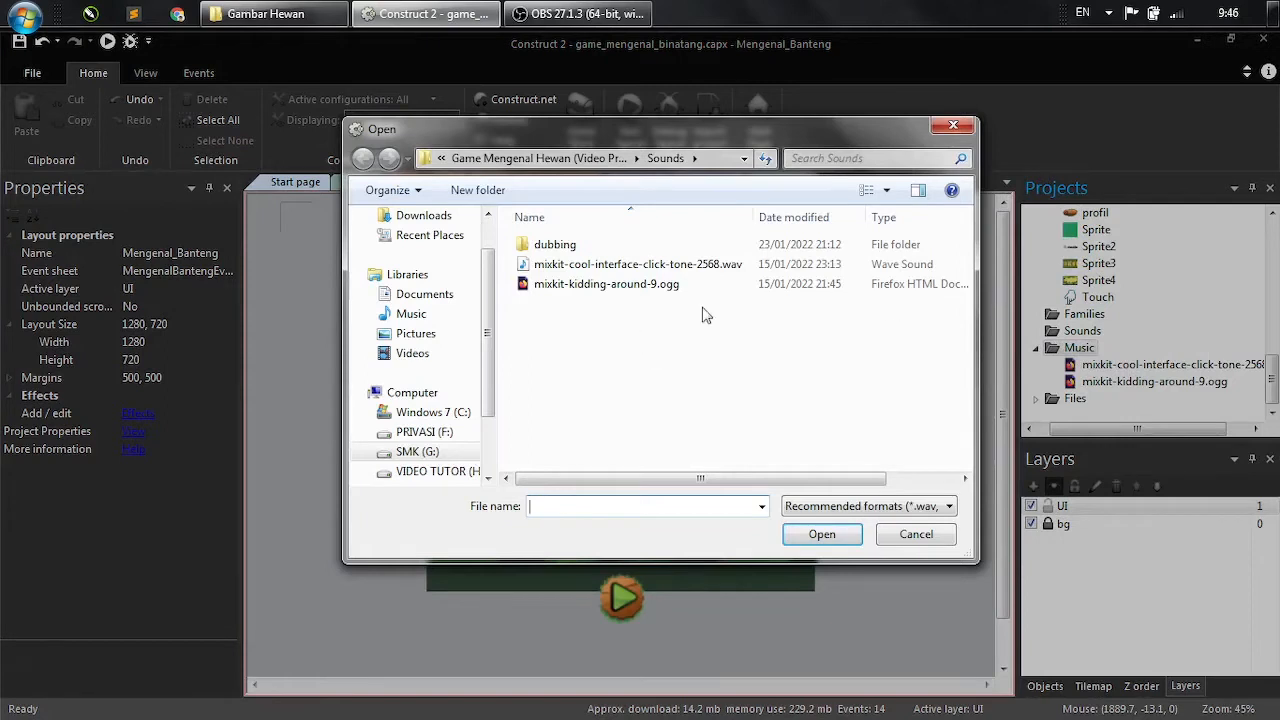
click(553, 246)
double_click(553, 248)
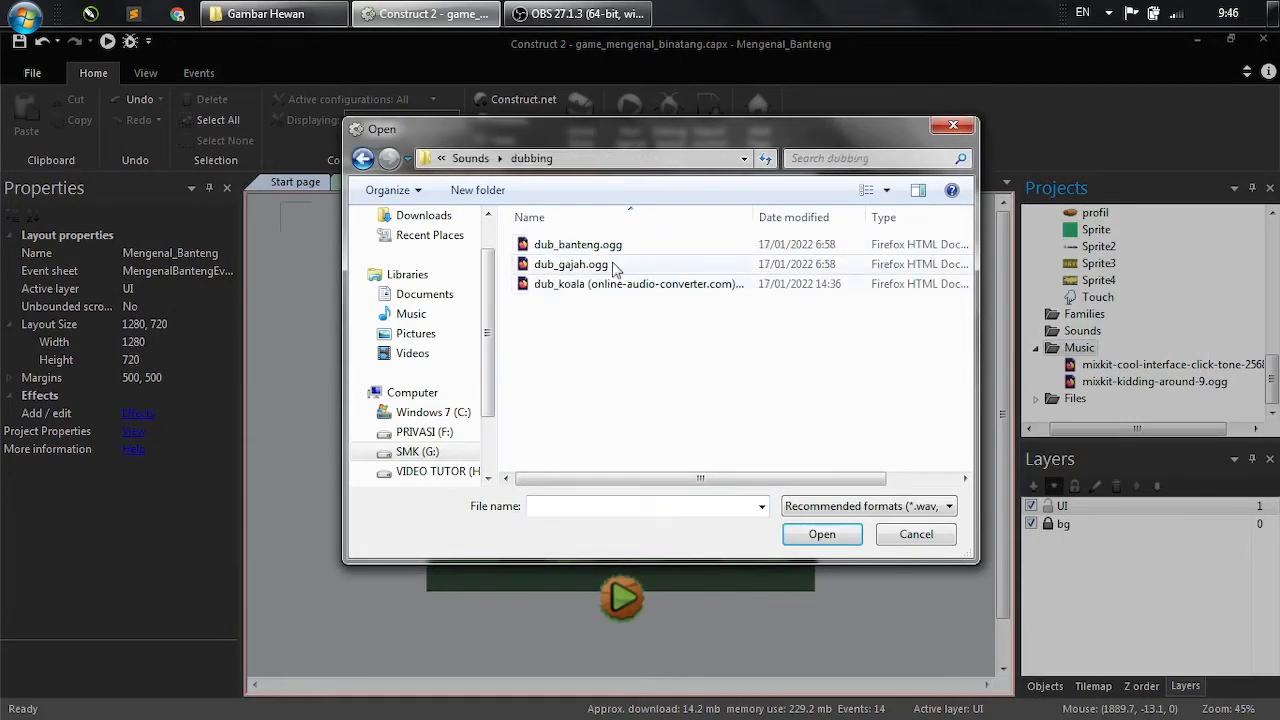
click(546, 250)
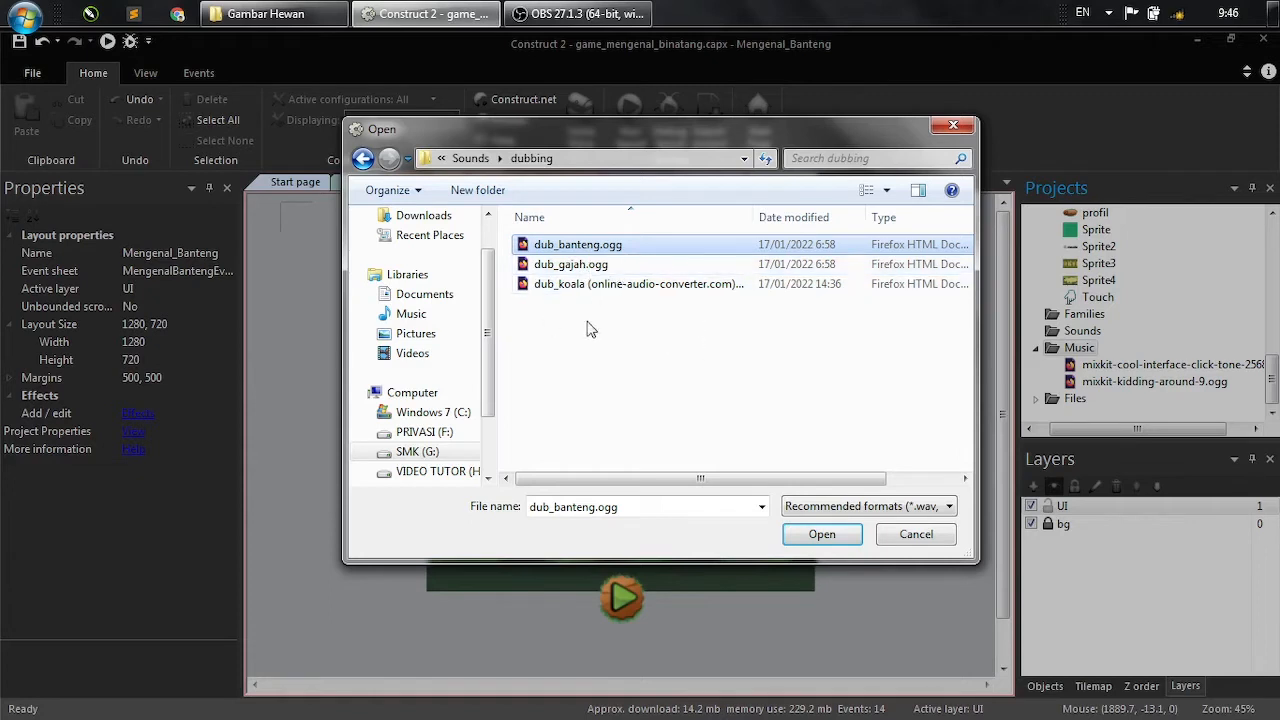
drag(601, 128, 629, 93)
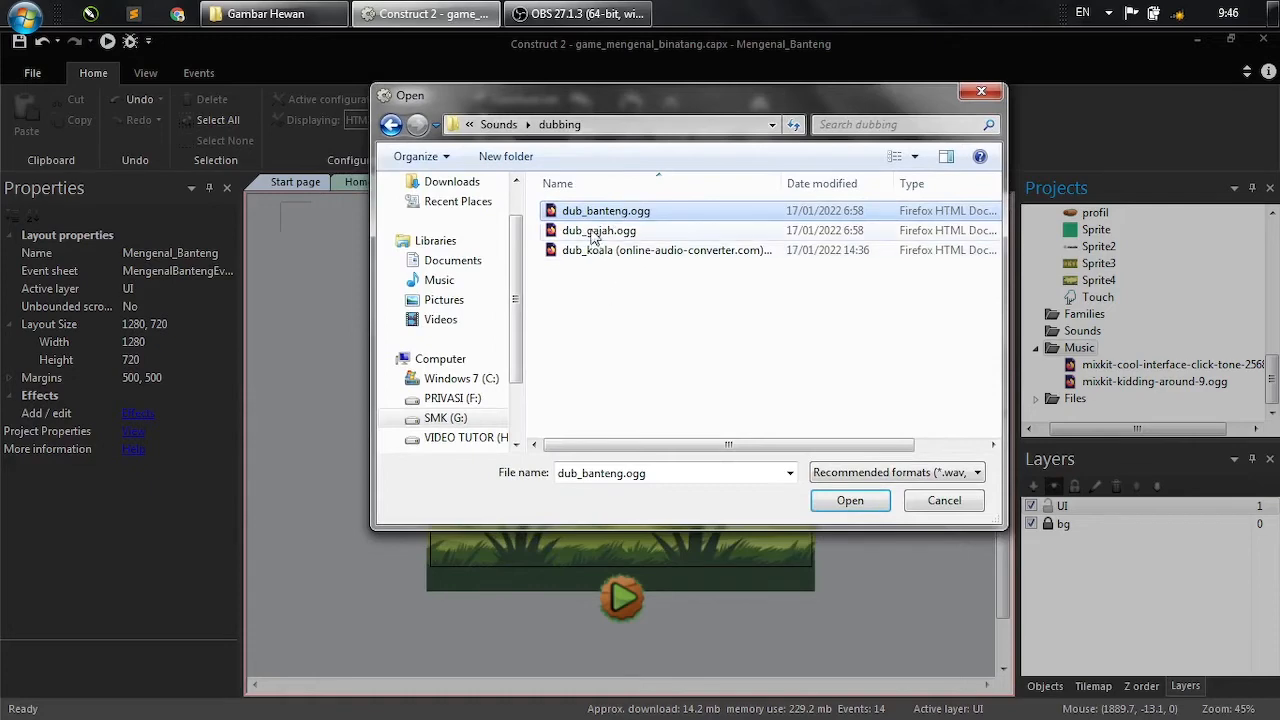
click(849, 501)
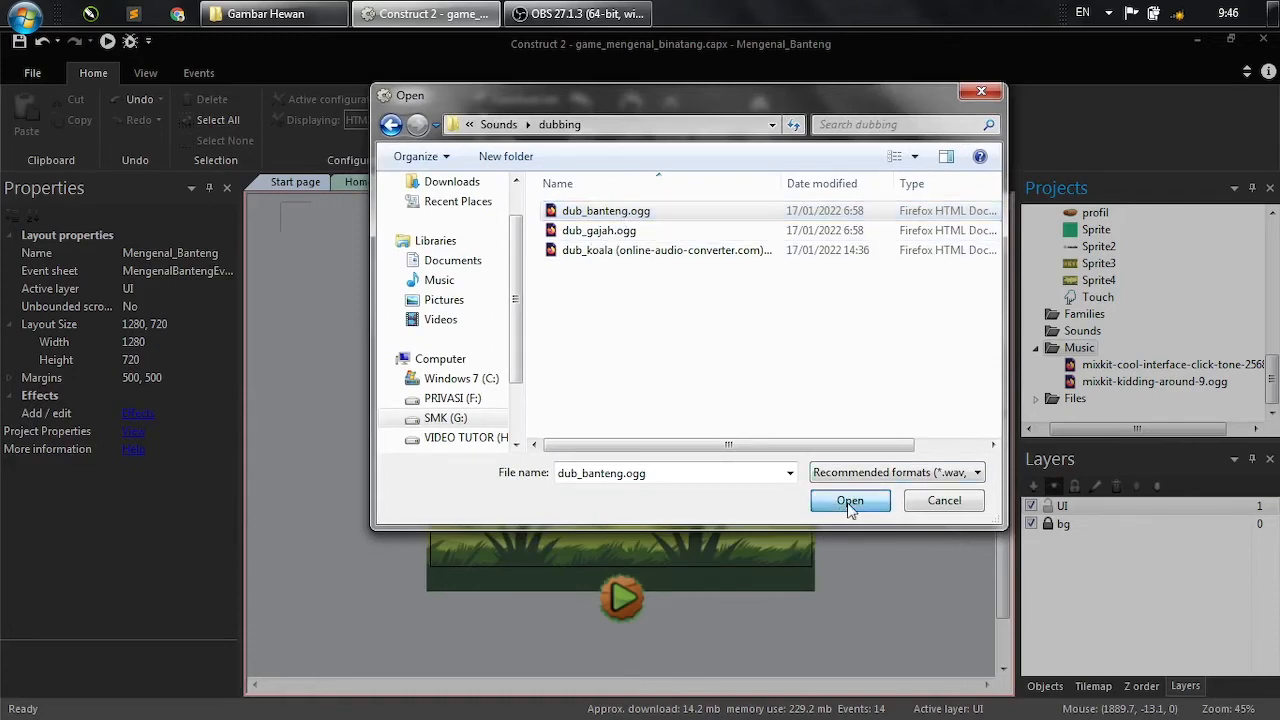
click(751, 545)
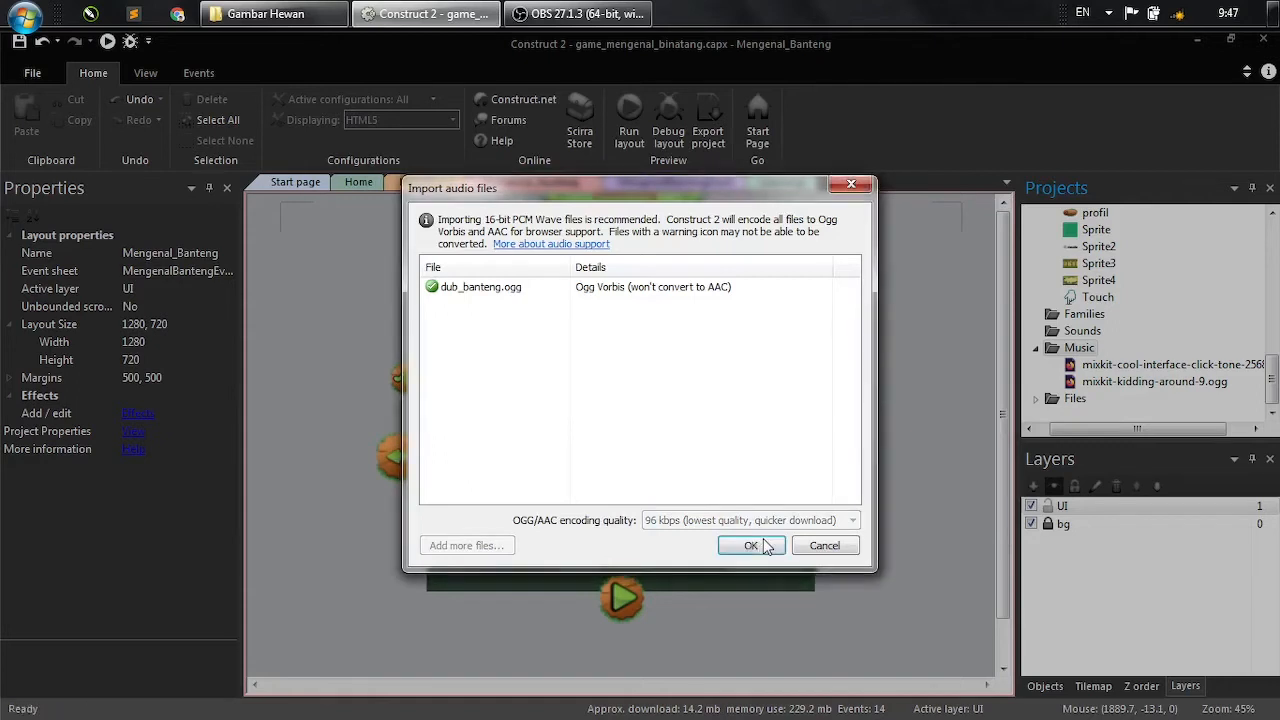
click(768, 545)
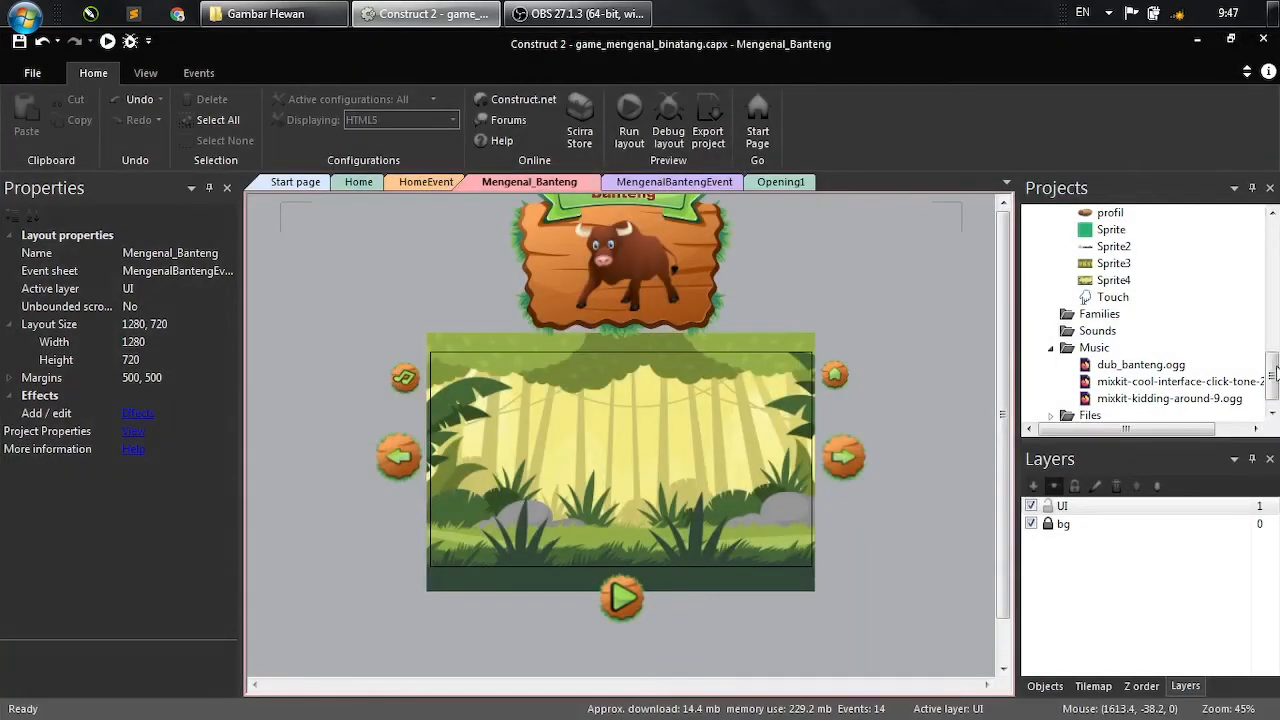
- Import dub_gajah.ogg and the dub_koala audio file into the project's Music folder
right_click(1101, 346)
click(1119, 359)
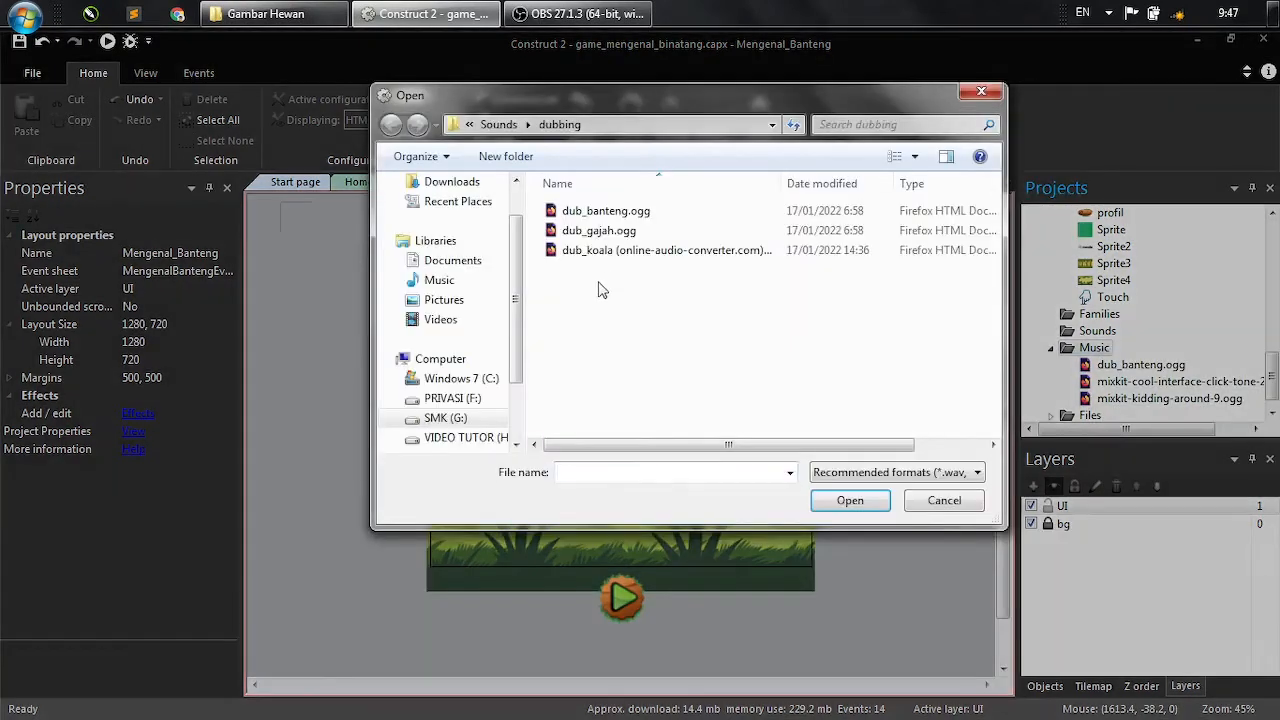
drag(593, 290, 640, 234)
click(850, 501)
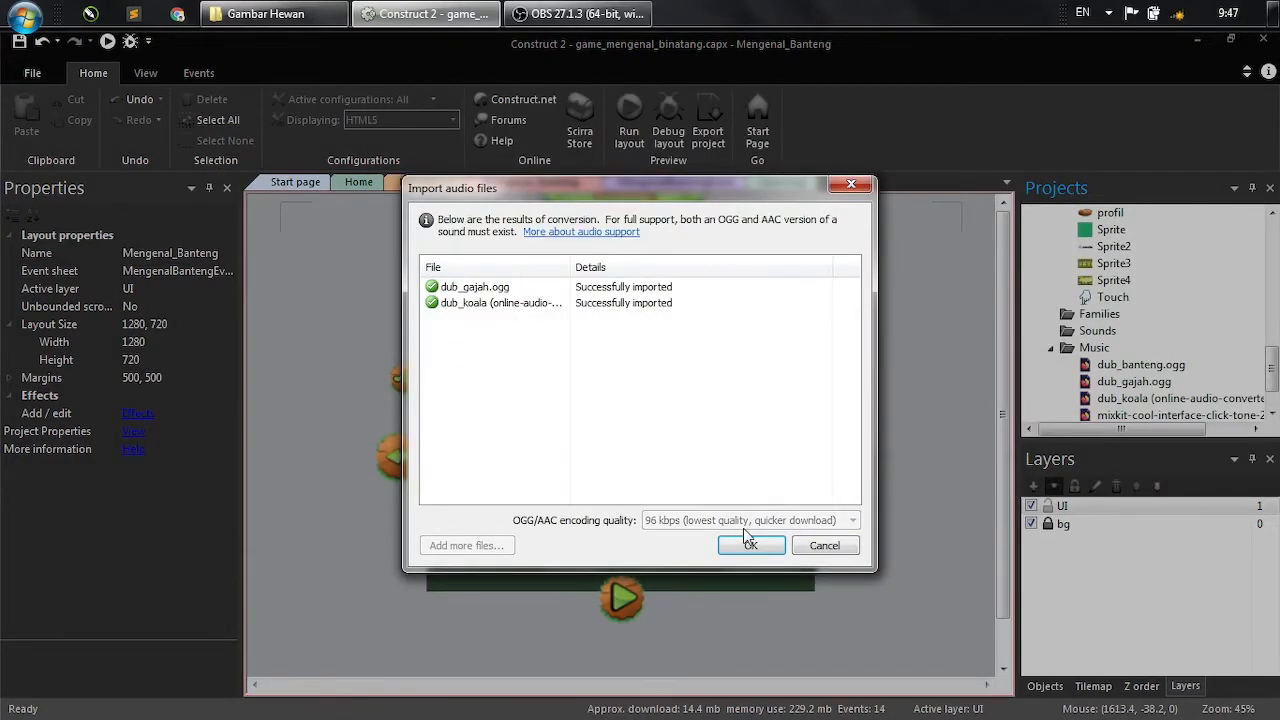
click(752, 545)
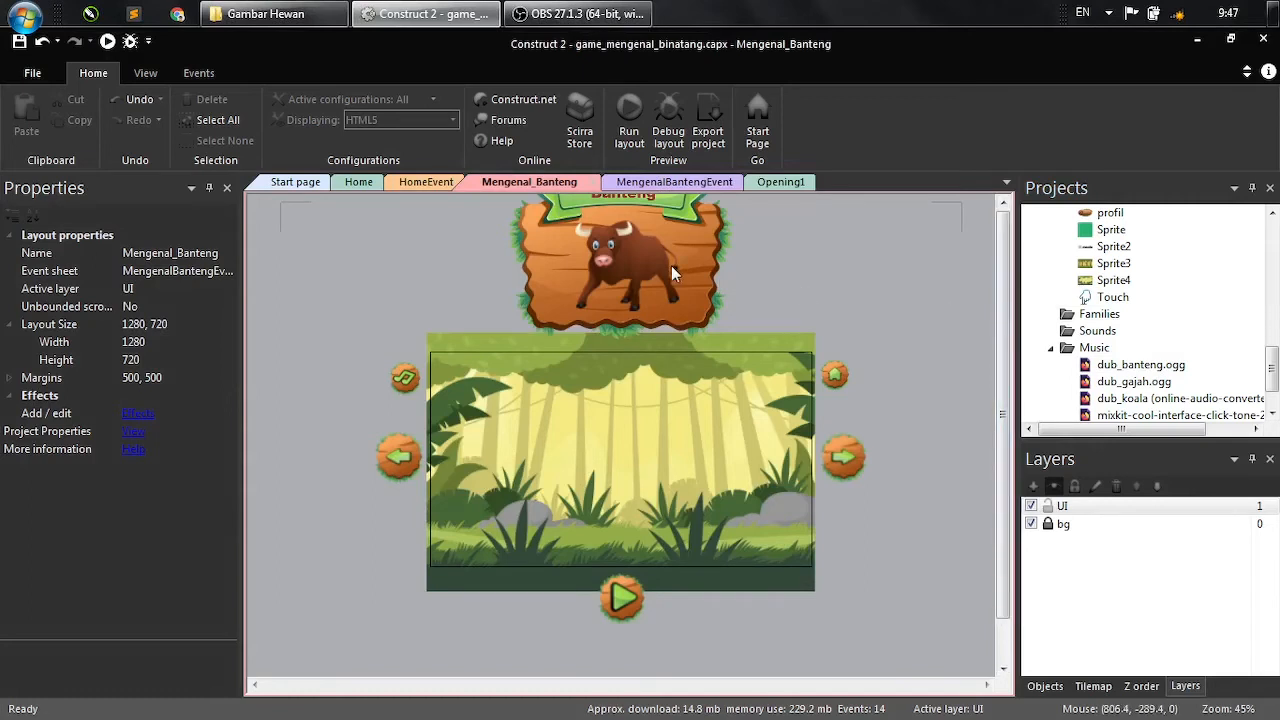
- Examine the properties and the animation frames of the pausebutton sprite in the Mengenal_Banteng layout
click(640, 607)
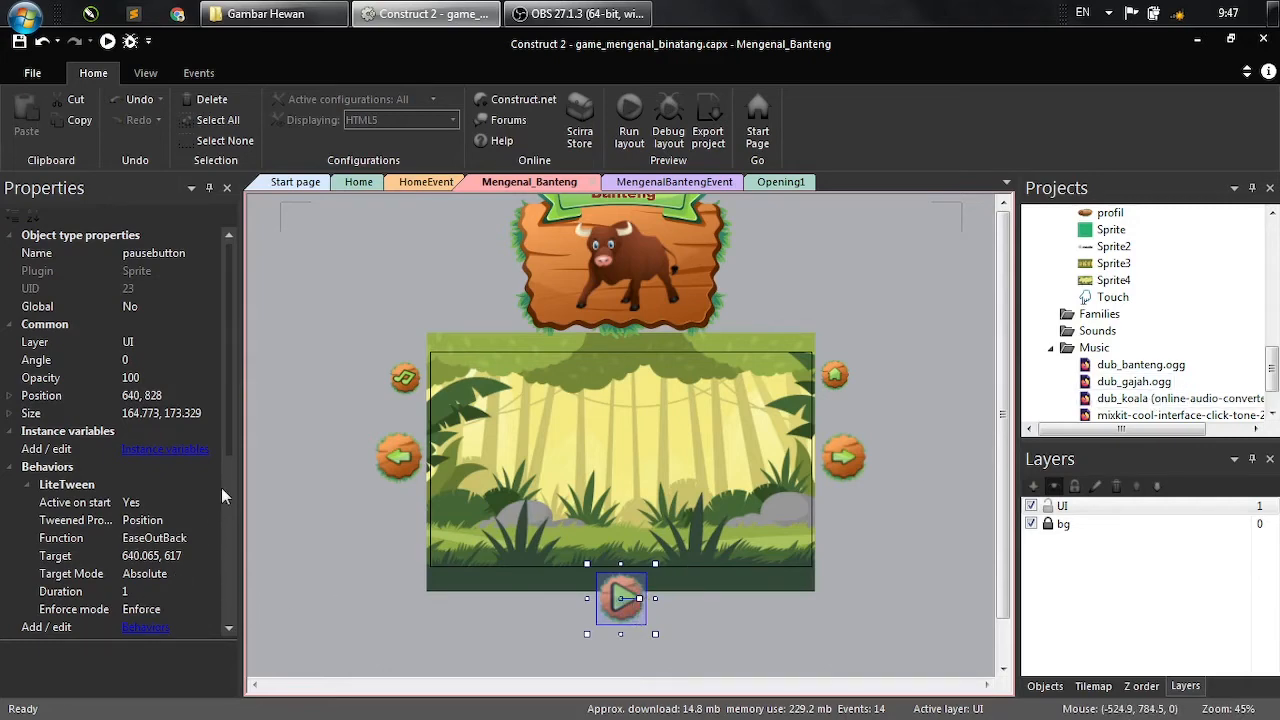
scroll(221, 487, down, 5)
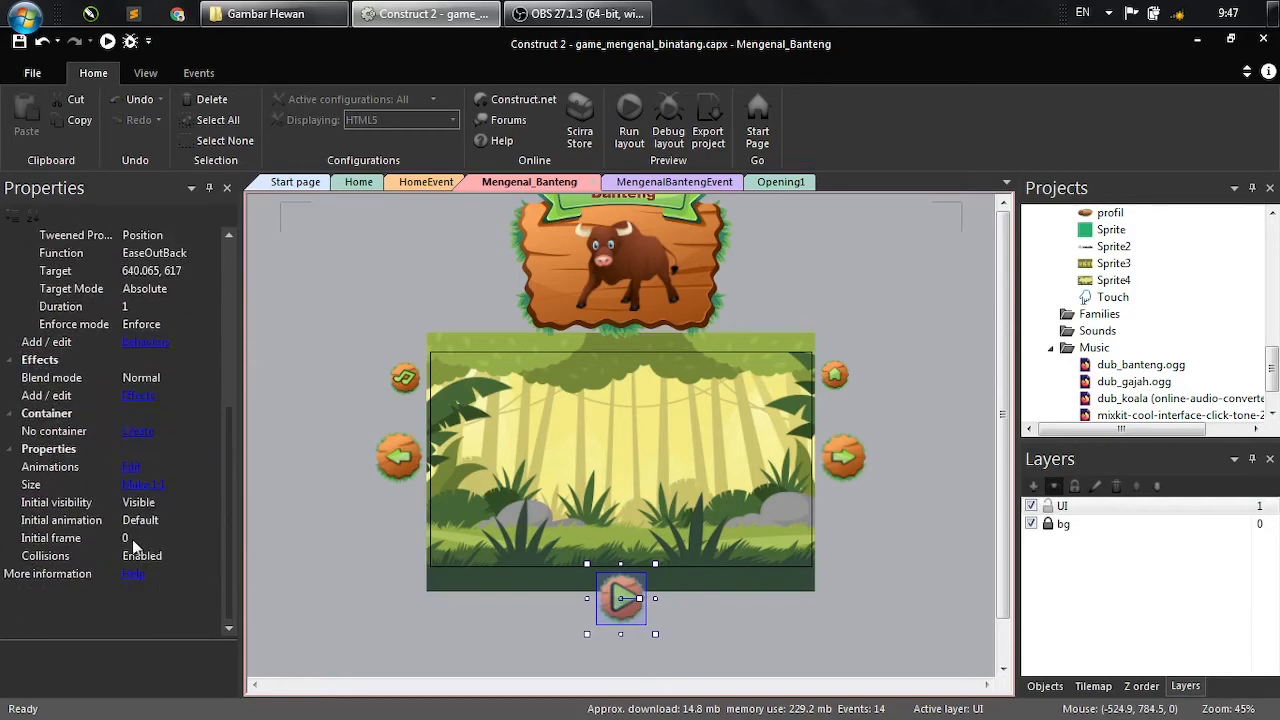
double_click(612, 603)
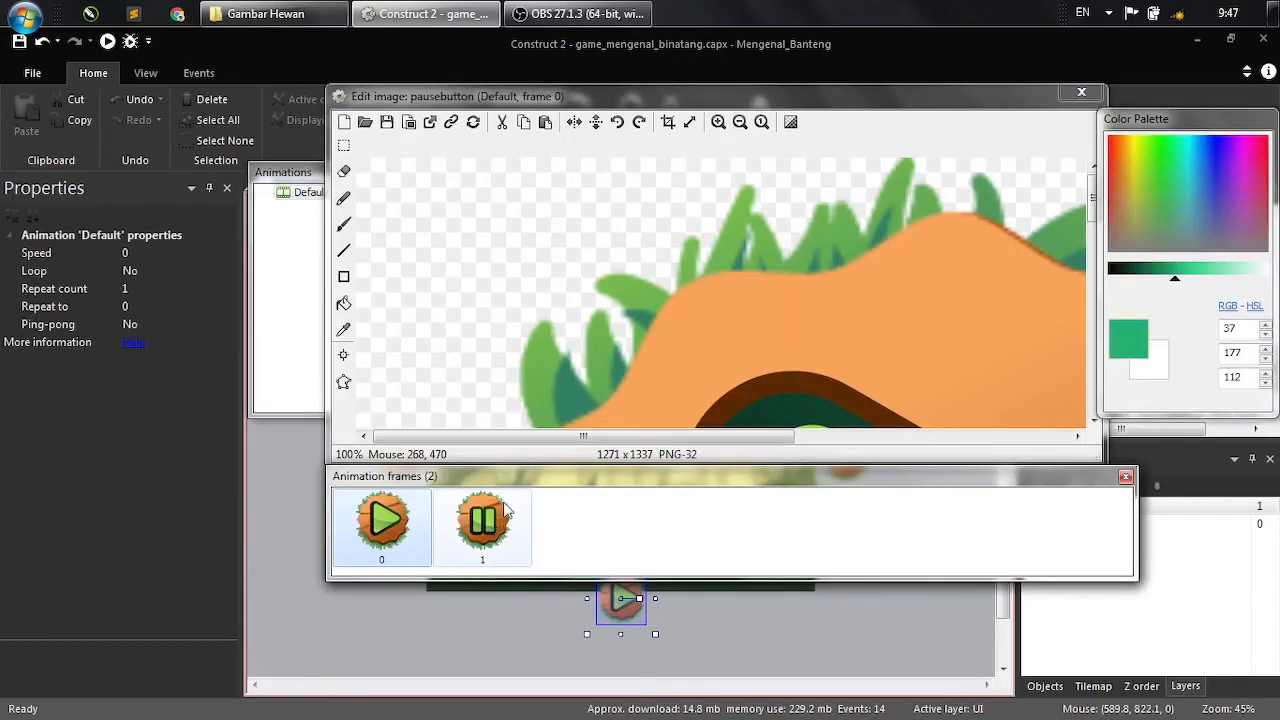
click(484, 520)
click(1081, 92)
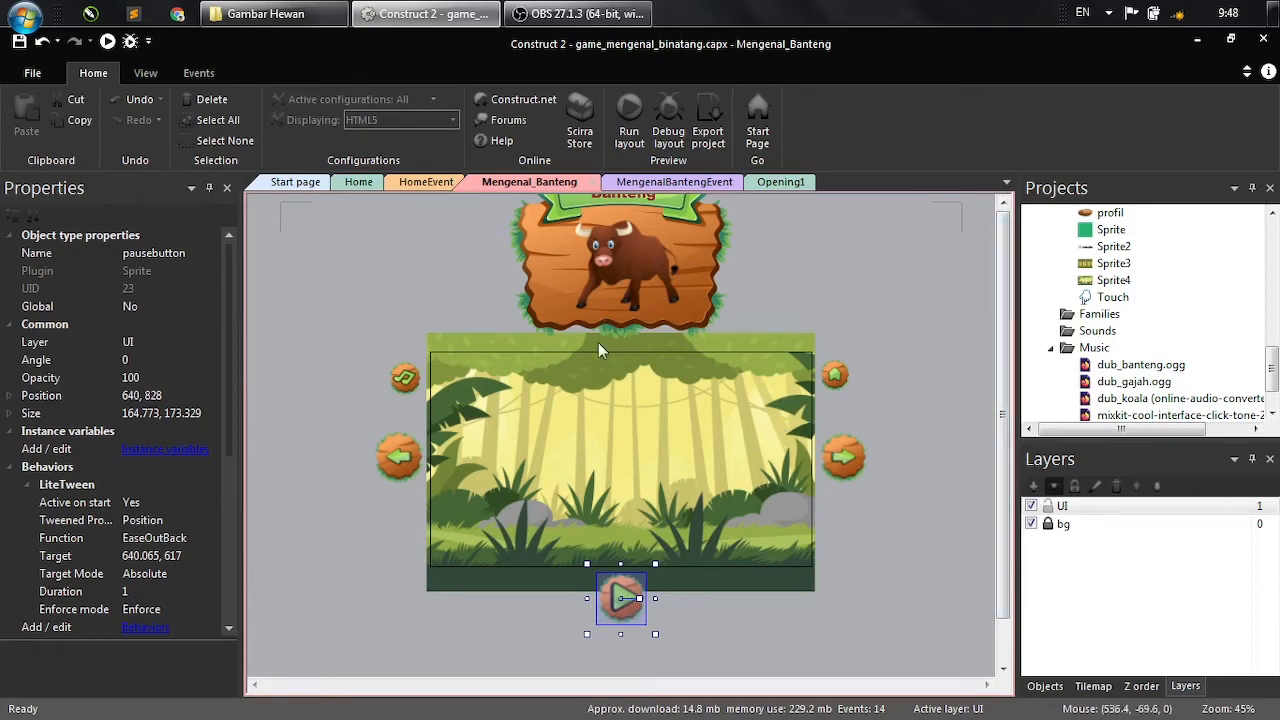
- Add a Touch "On tap object" event for pausebutton to the MengenalBantengEvent sheet
click(677, 184)
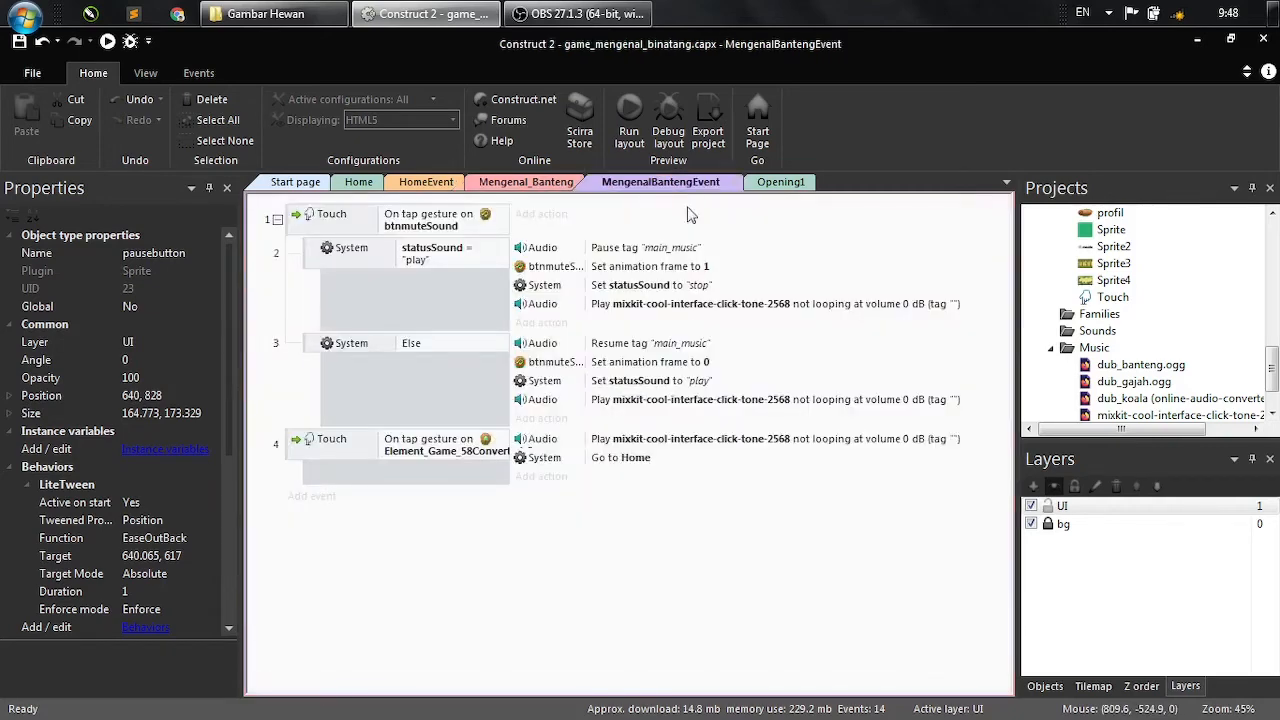
click(333, 500)
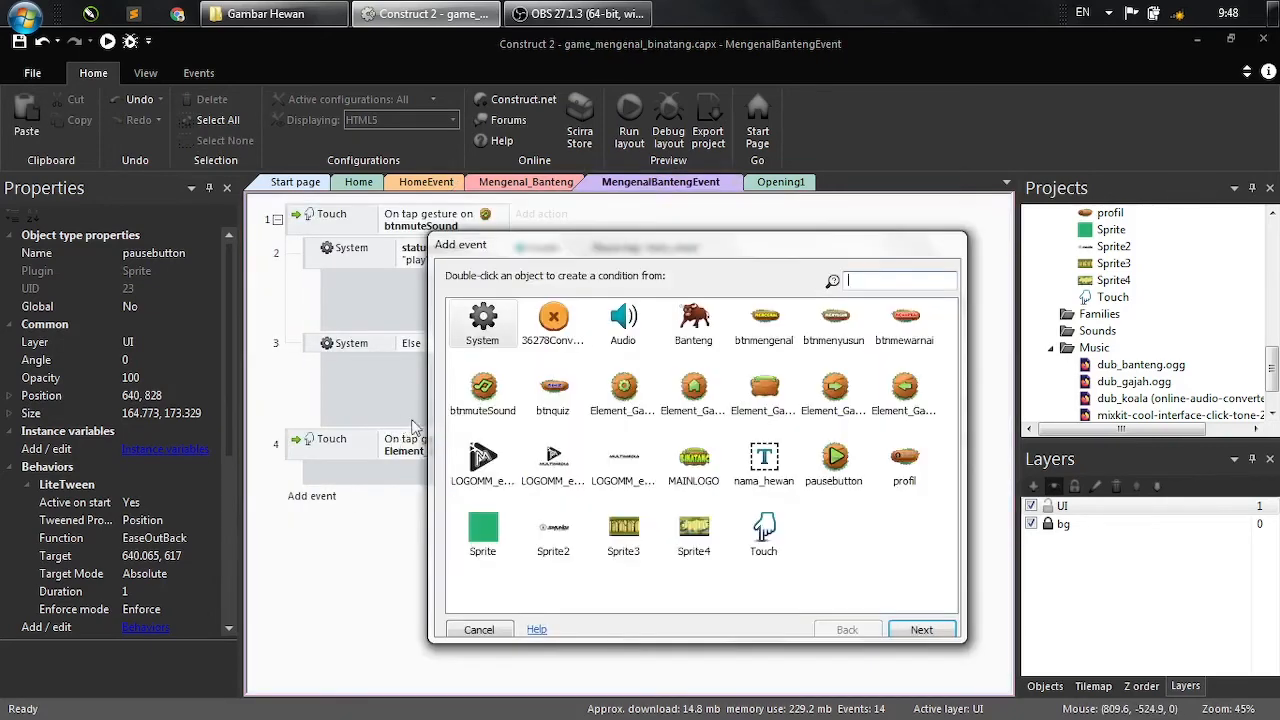
click(766, 537)
double_click(768, 537)
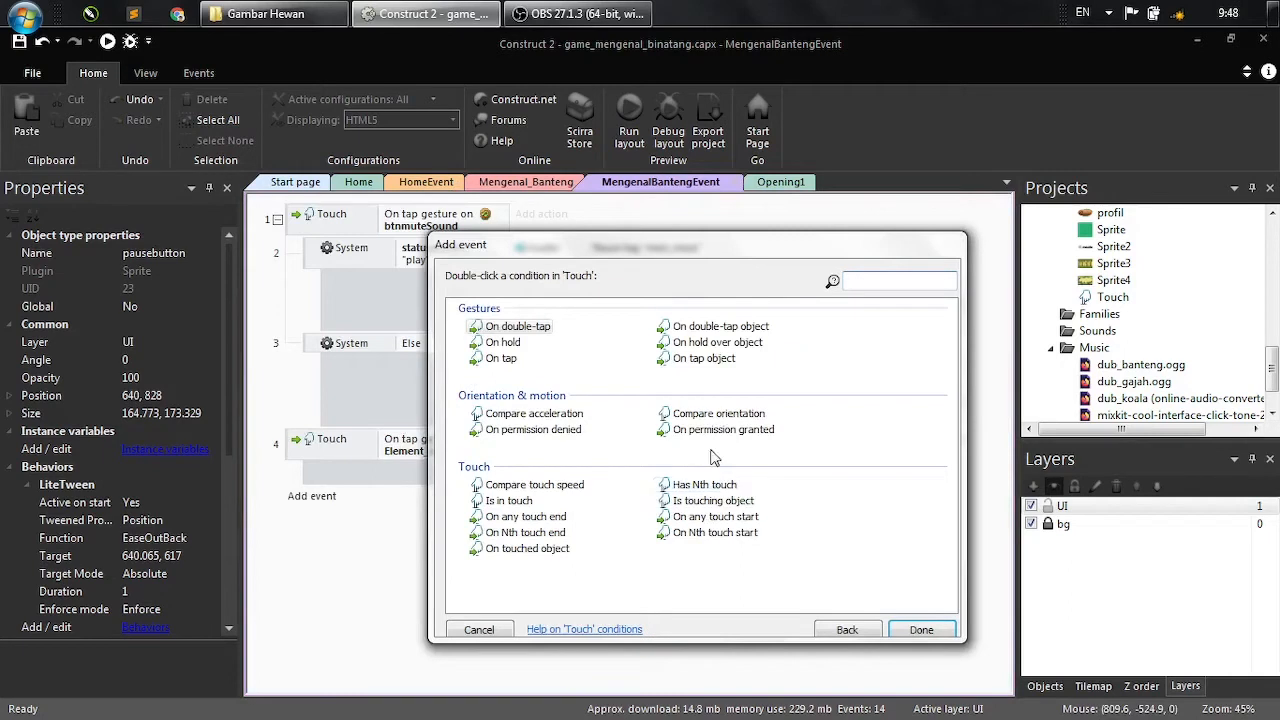
double_click(688, 360)
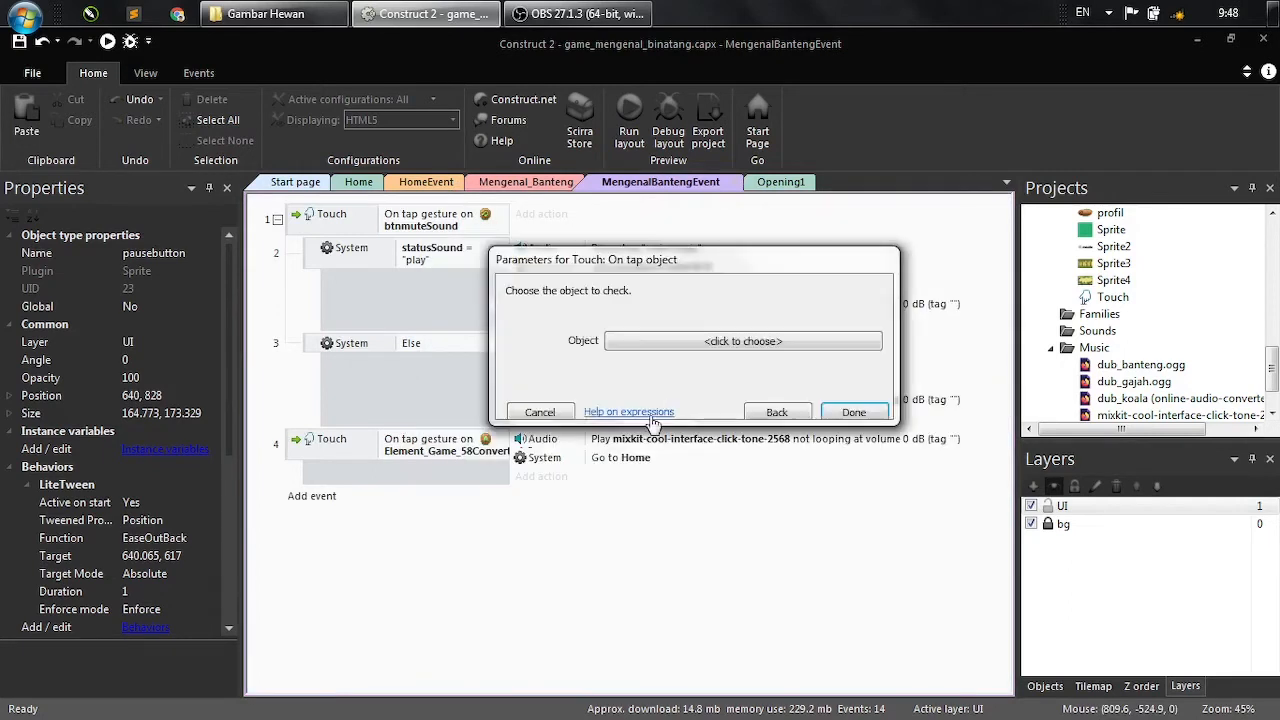
click(686, 342)
click(586, 388)
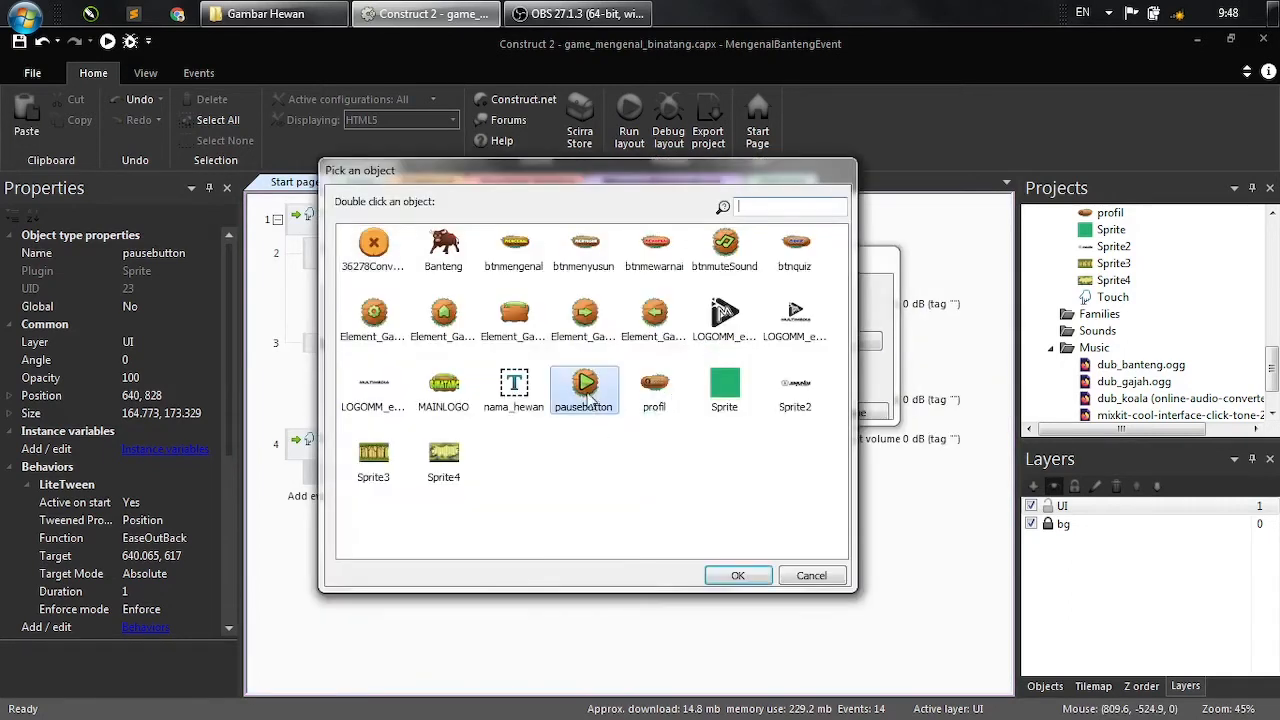
click(756, 577)
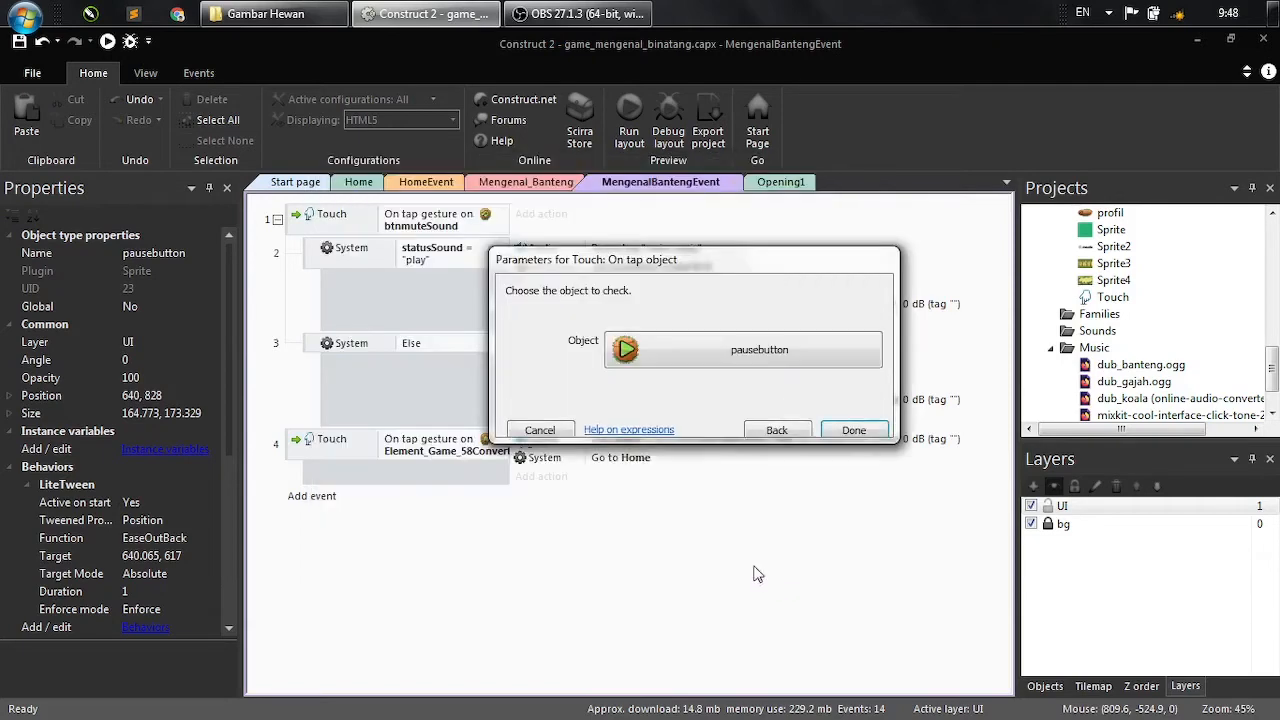
click(857, 440)
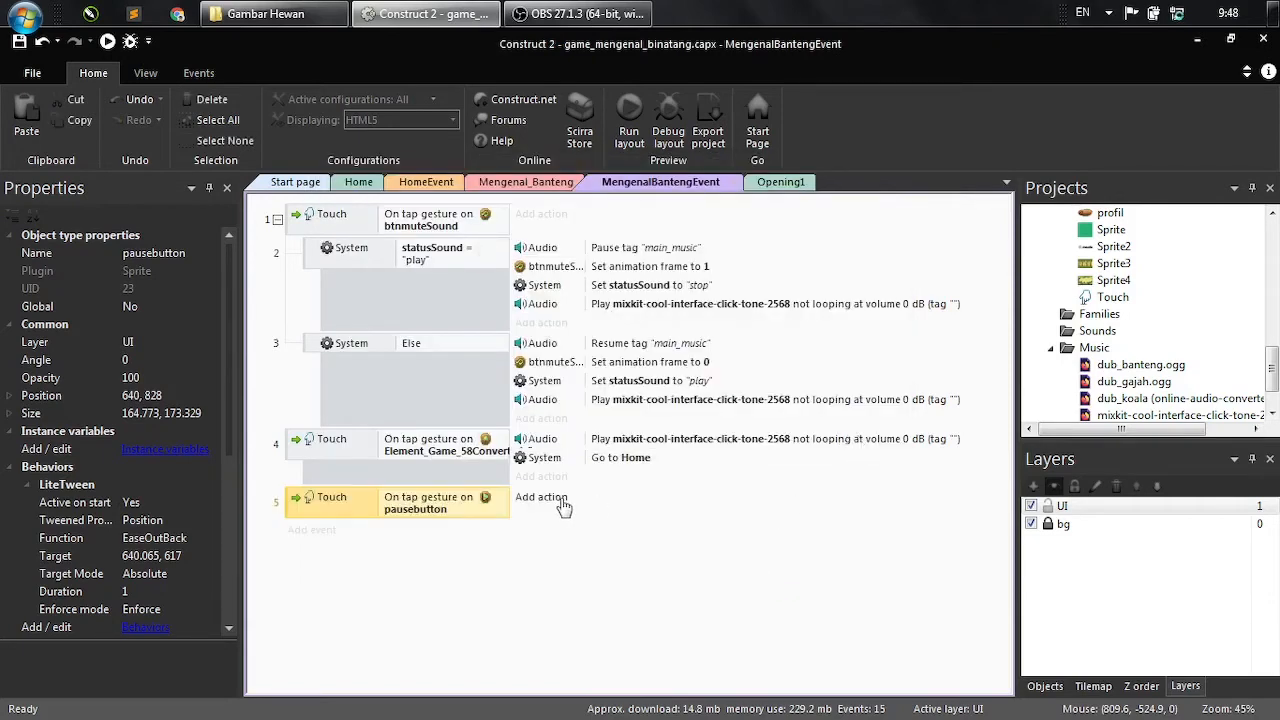
- Add an Audio Play action to the pausebutton tap event: dub_banteng, not looping, volume 0, tag "dub_banteng"
click(552, 504)
double_click(623, 320)
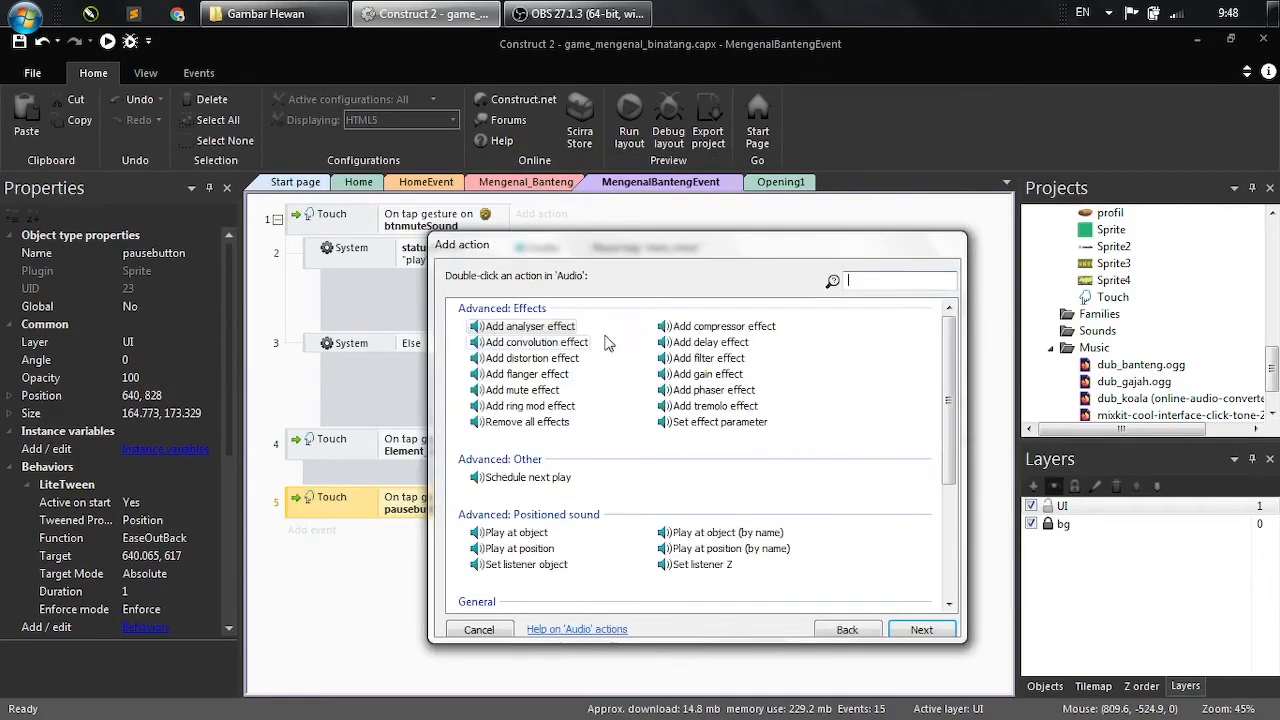
scroll(949, 385, down, 3)
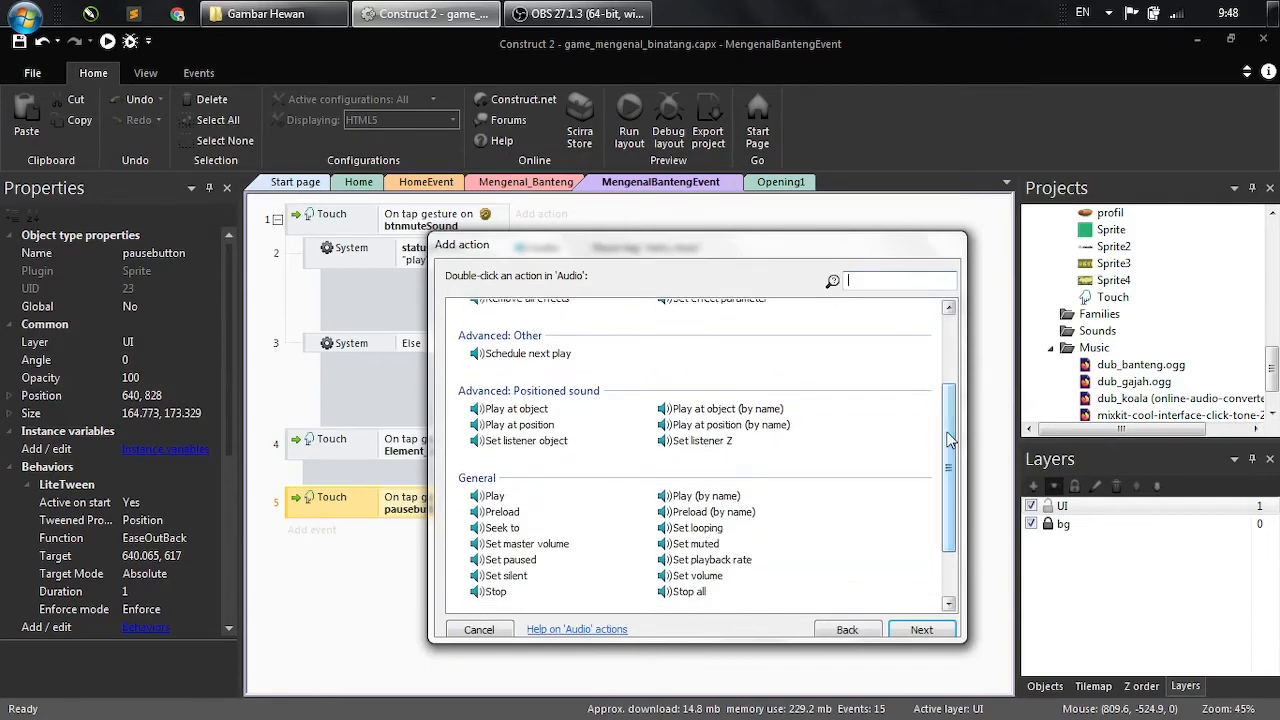
double_click(500, 500)
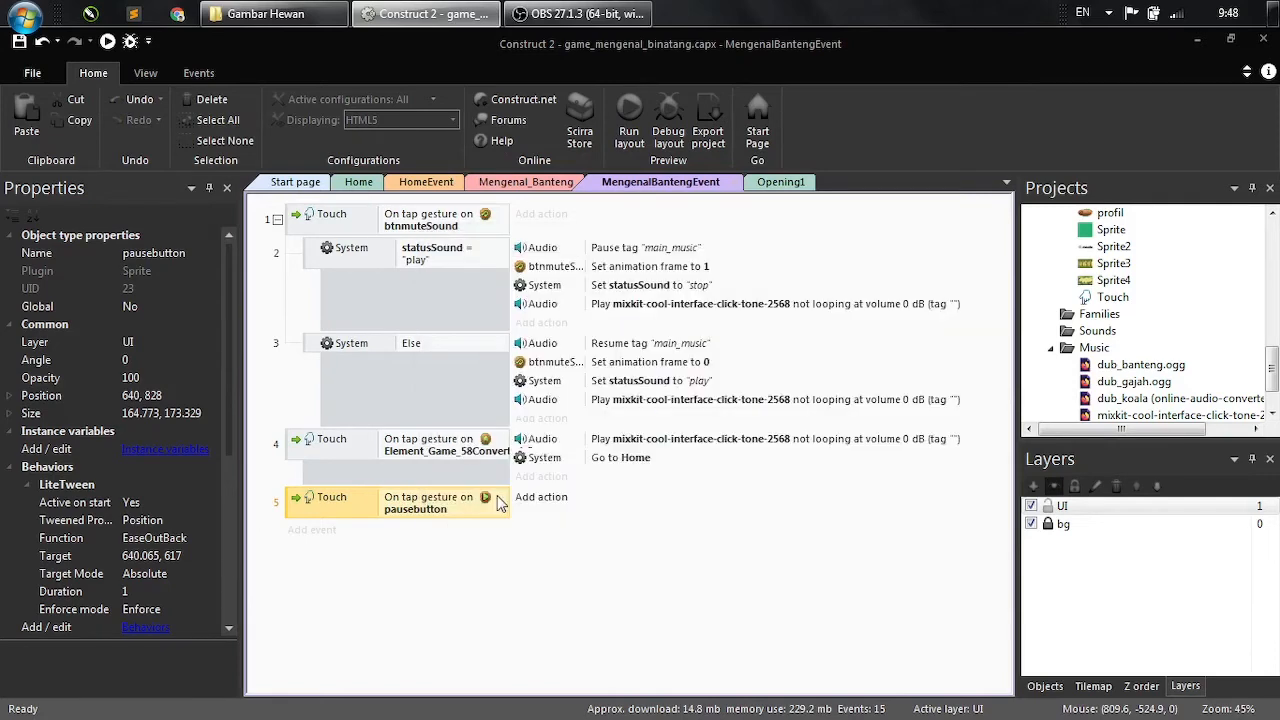
click(674, 344)
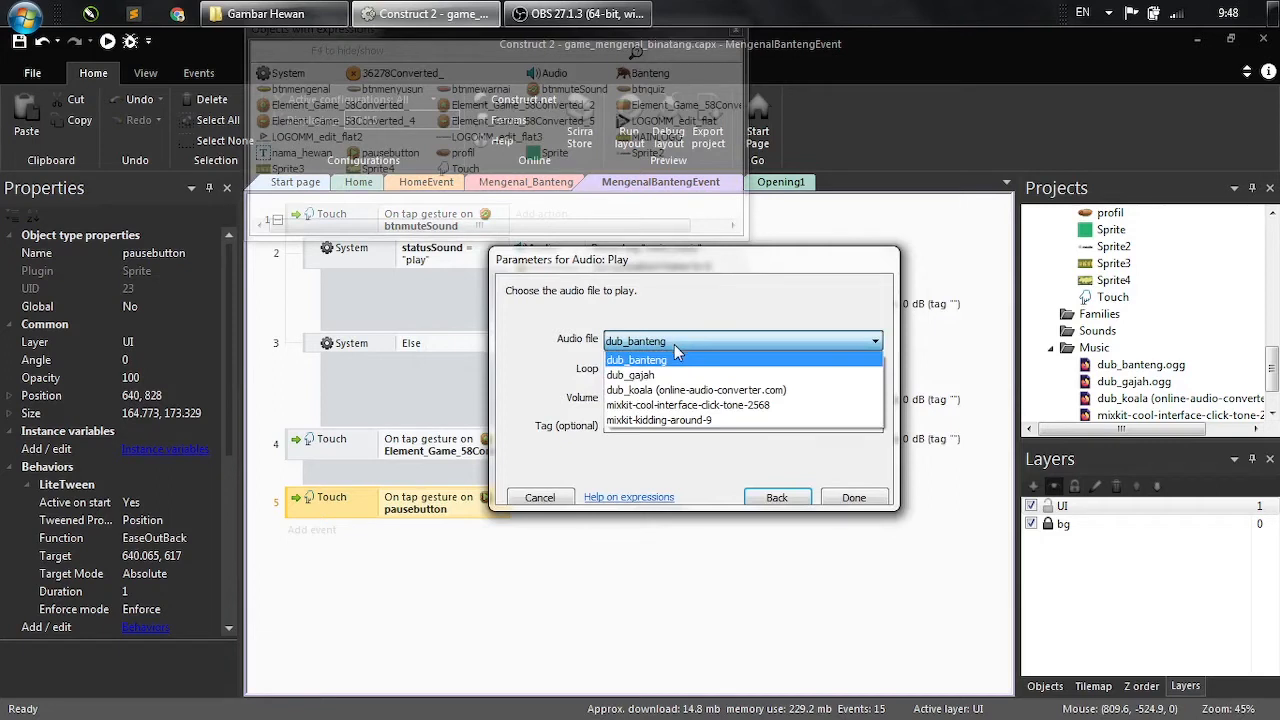
click(674, 364)
click(645, 374)
click(645, 374)
click(608, 425)
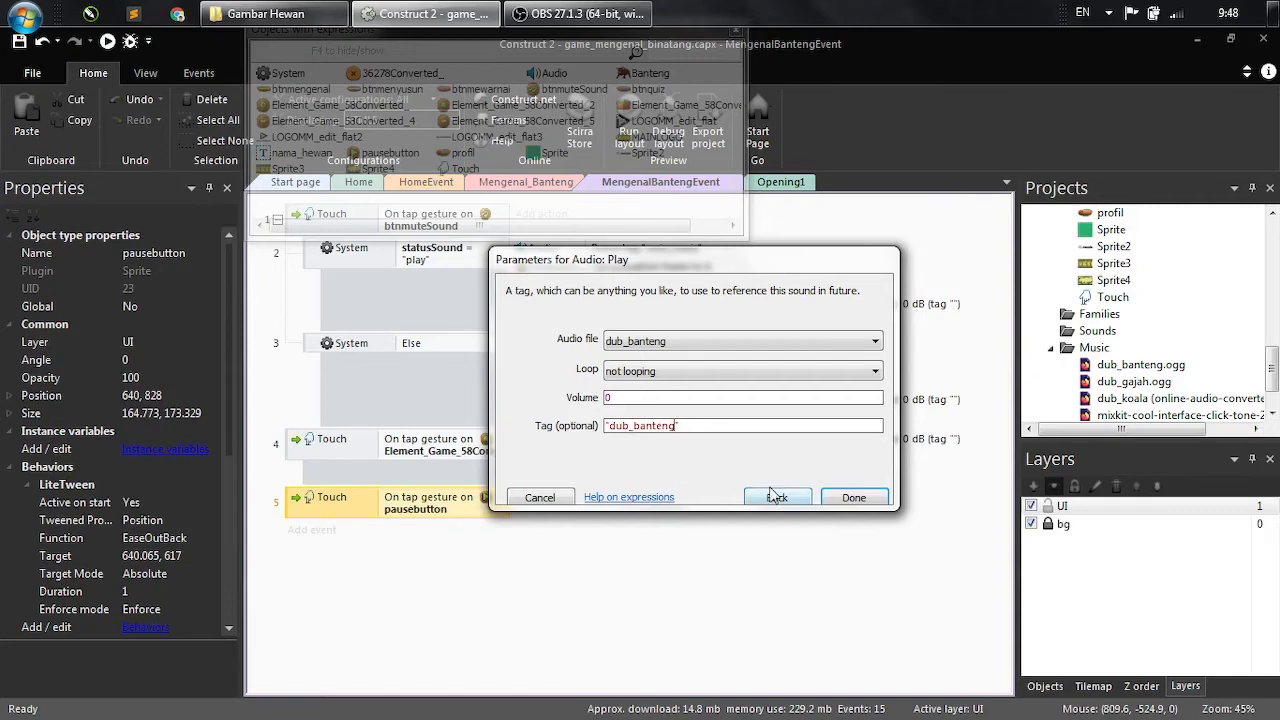
click(853, 497)
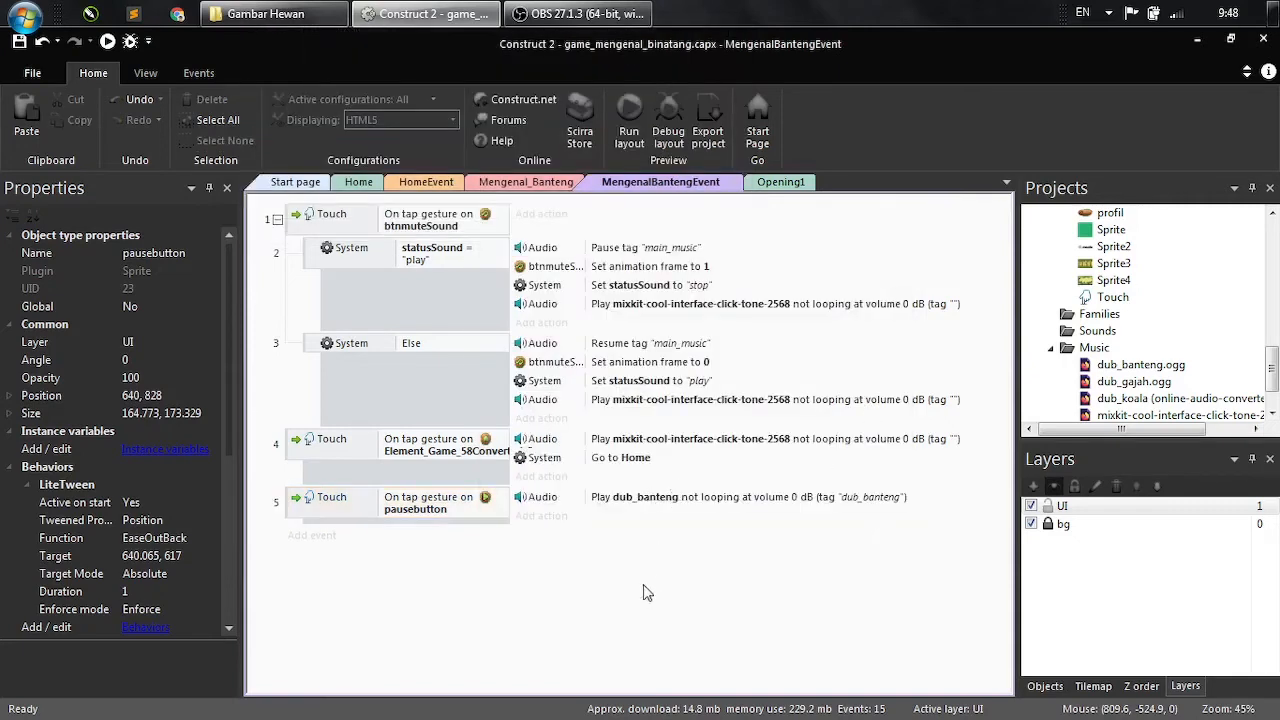
- Copy the click-tone Play action from the home button's tap event into the pausebutton tap event
click(548, 516)
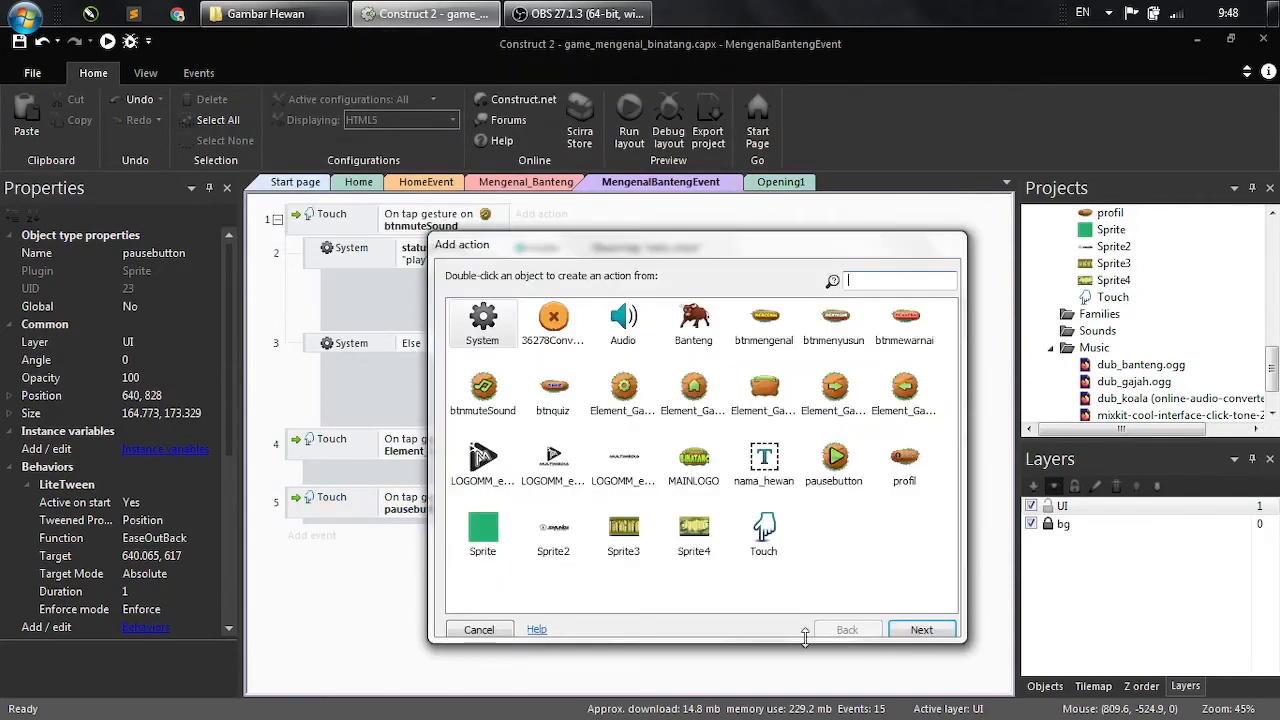
click(478, 629)
click(556, 443)
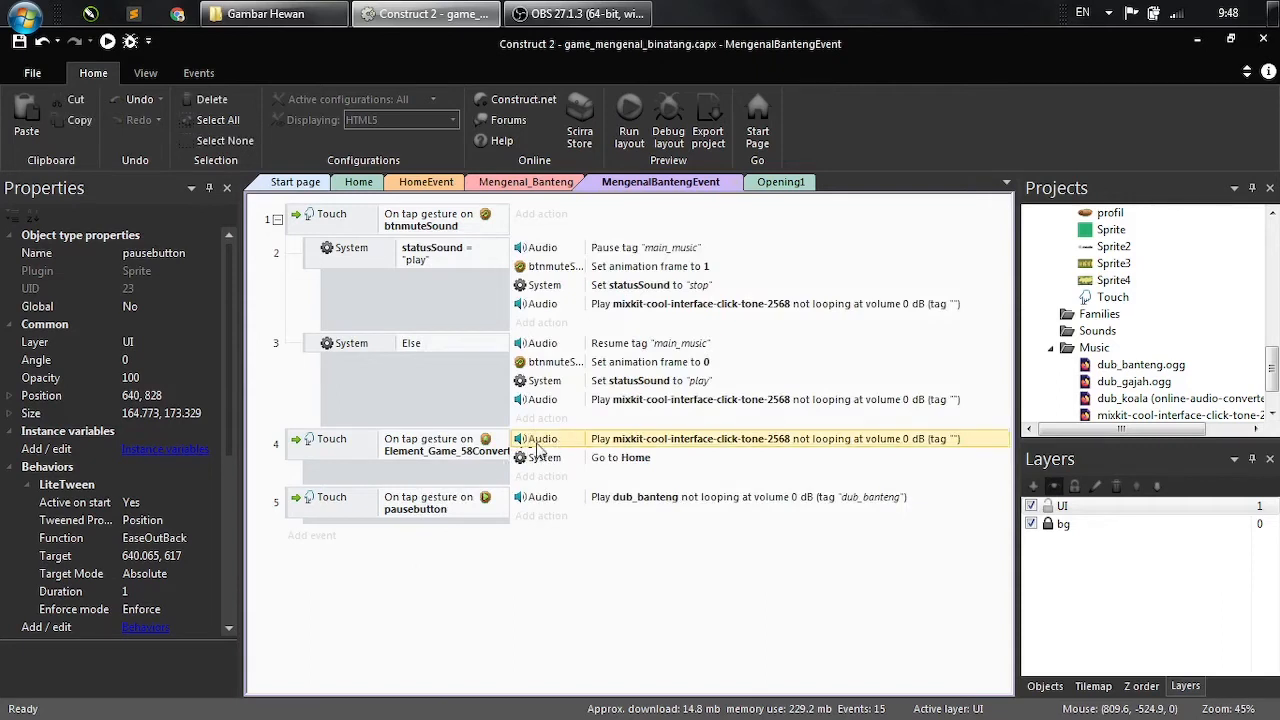
drag(537, 446, 548, 513)
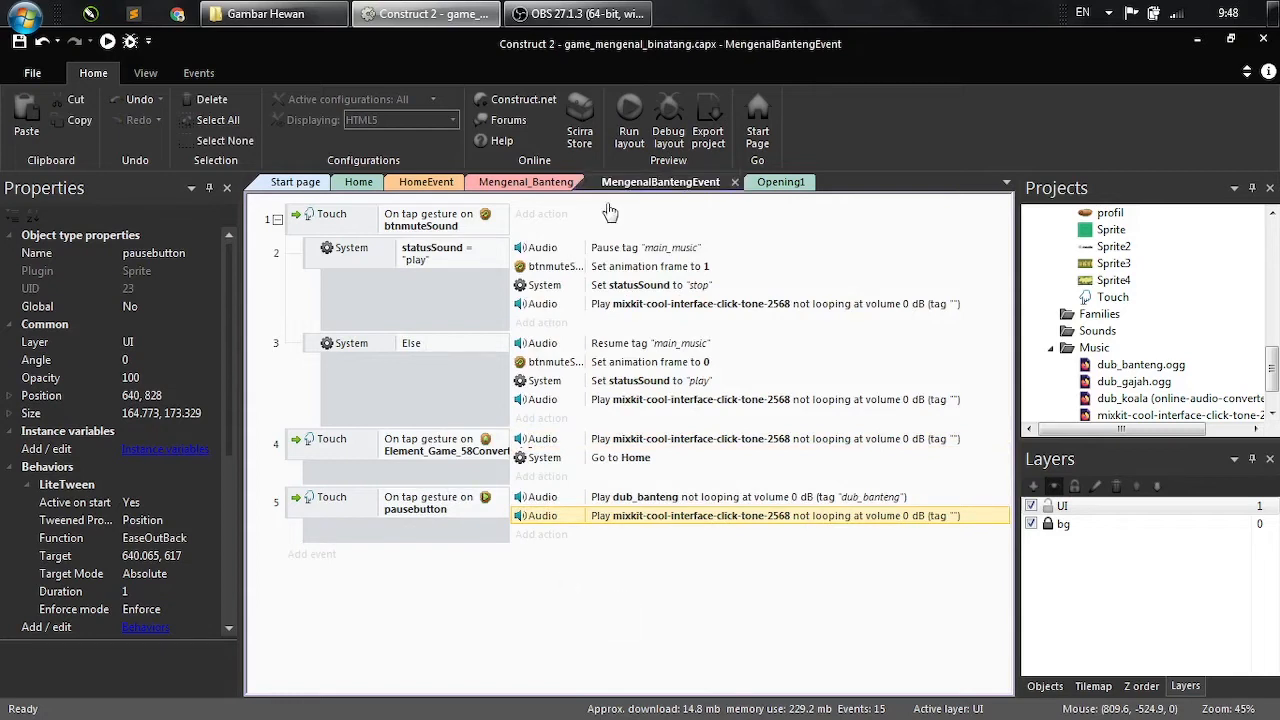
- Add a Set frame action for pausebutton to its tap event with frame number 1
click(549, 183)
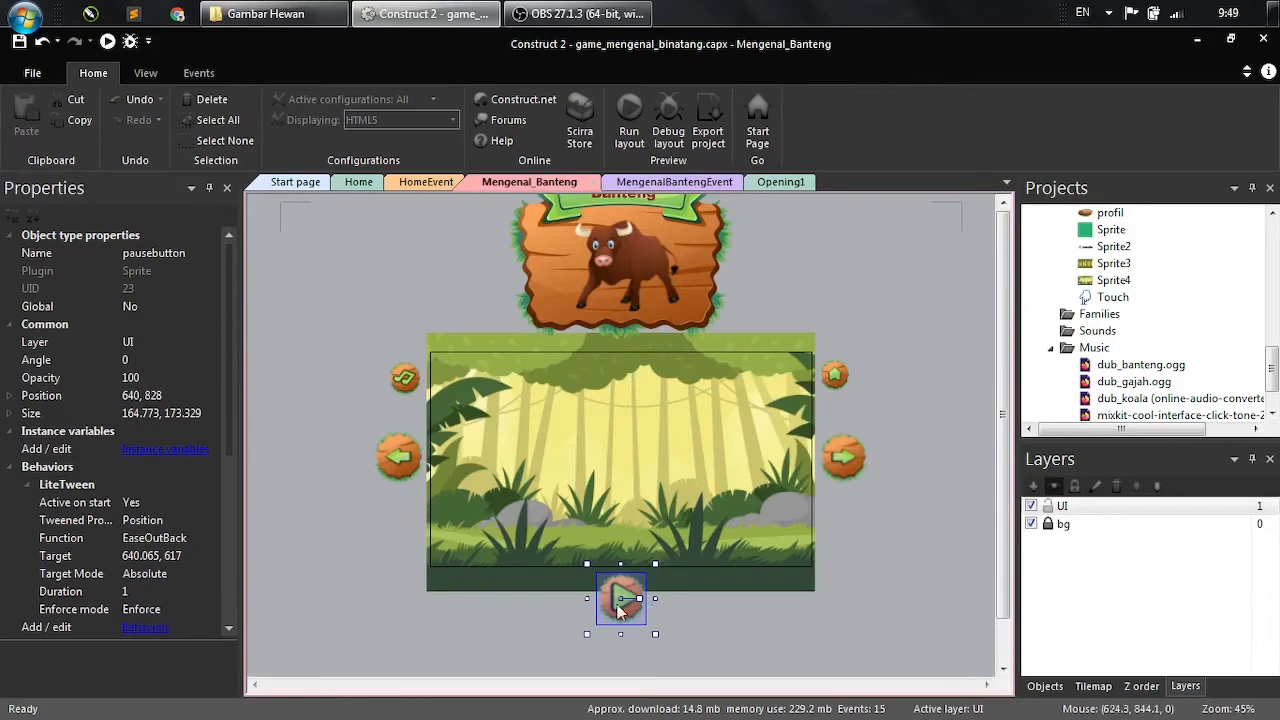
click(674, 182)
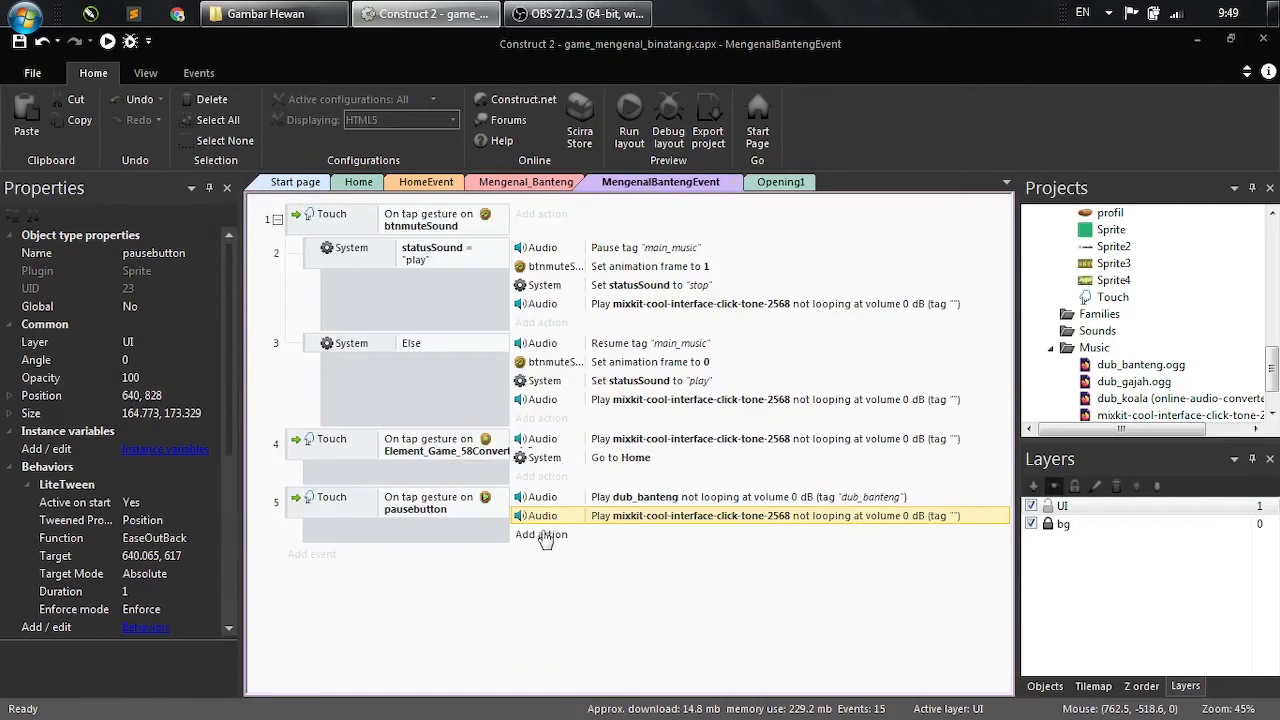
click(543, 535)
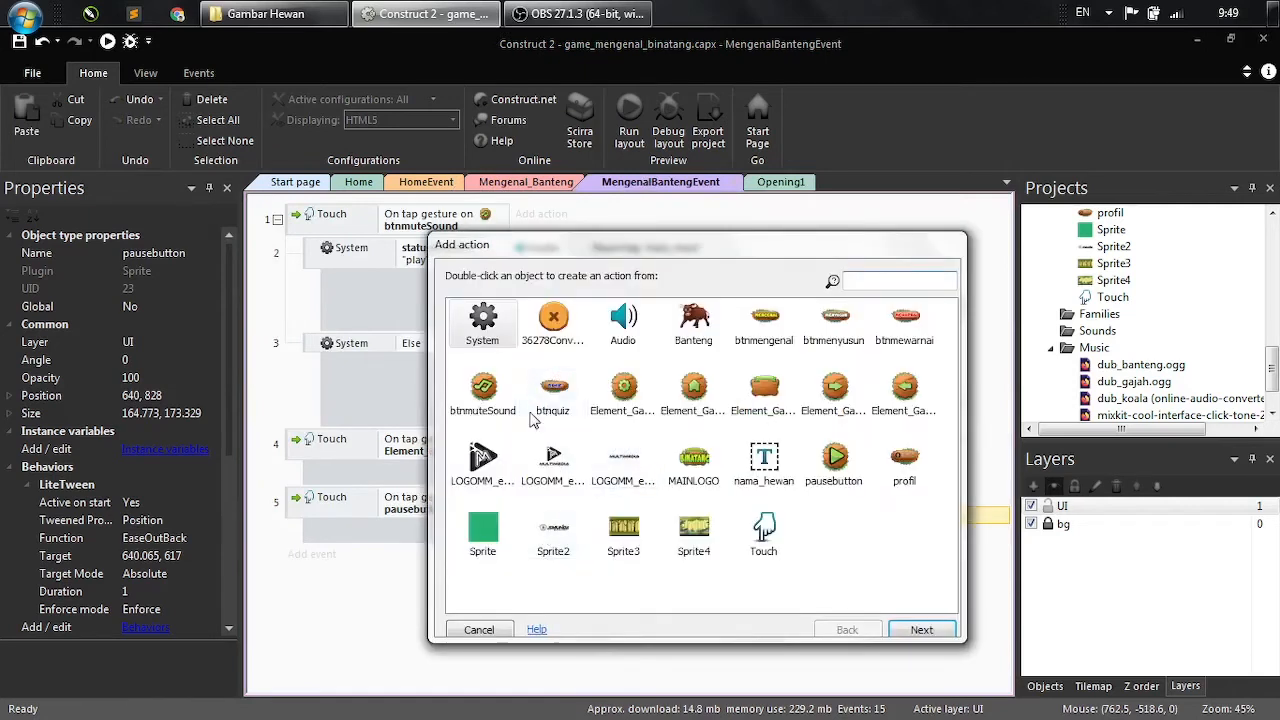
double_click(836, 462)
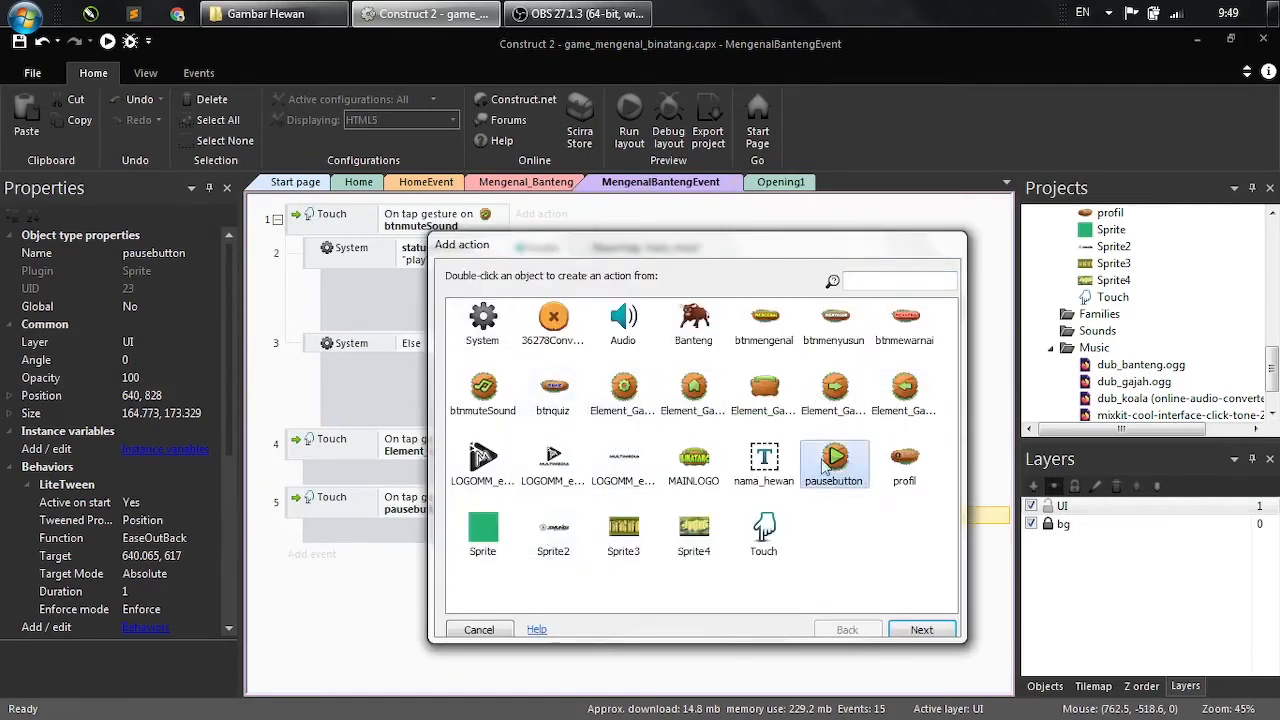
double_click(695, 413)
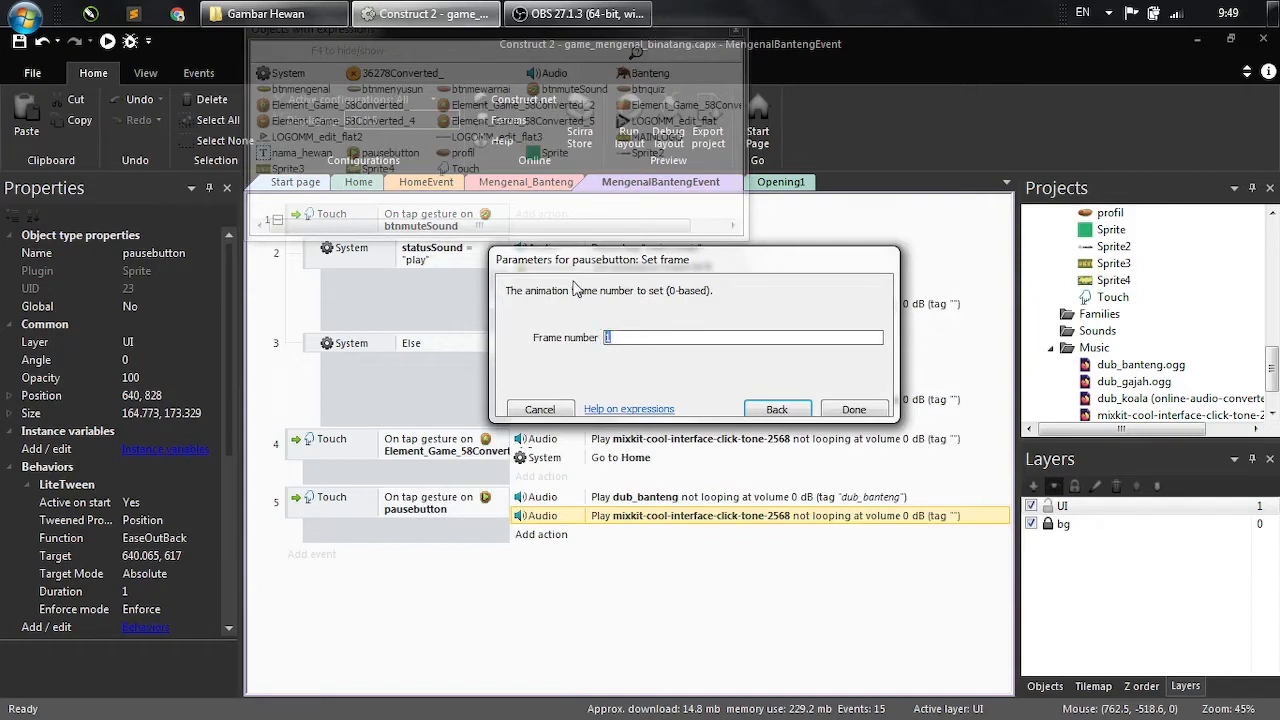
click(856, 410)
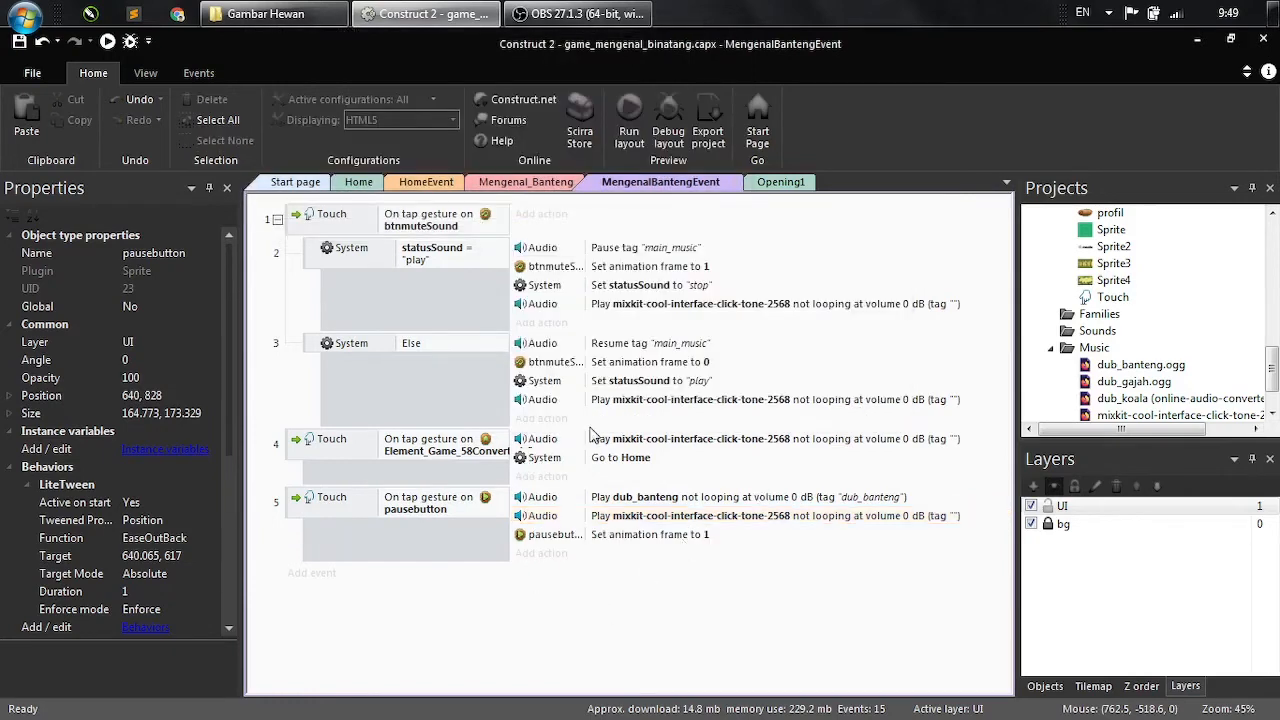
- Save the project, run the layout preview and test the play button below the Banteng picture
key(ctrl+s)
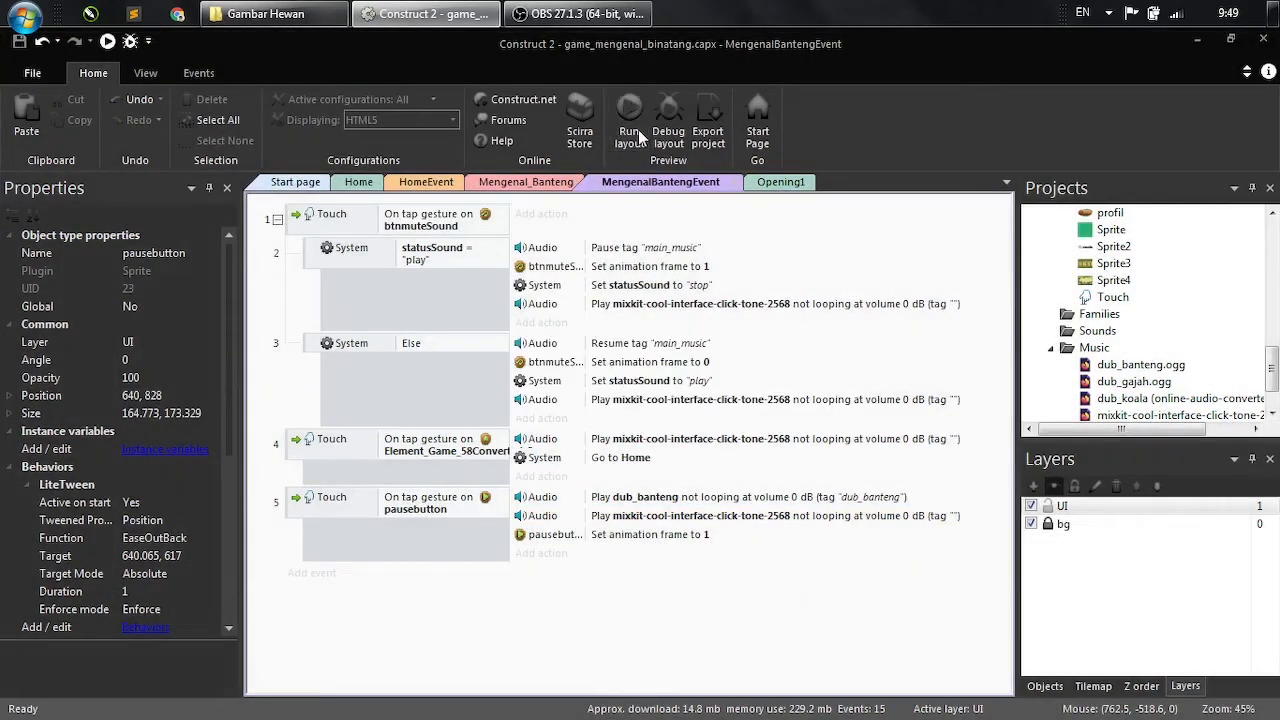
click(636, 130)
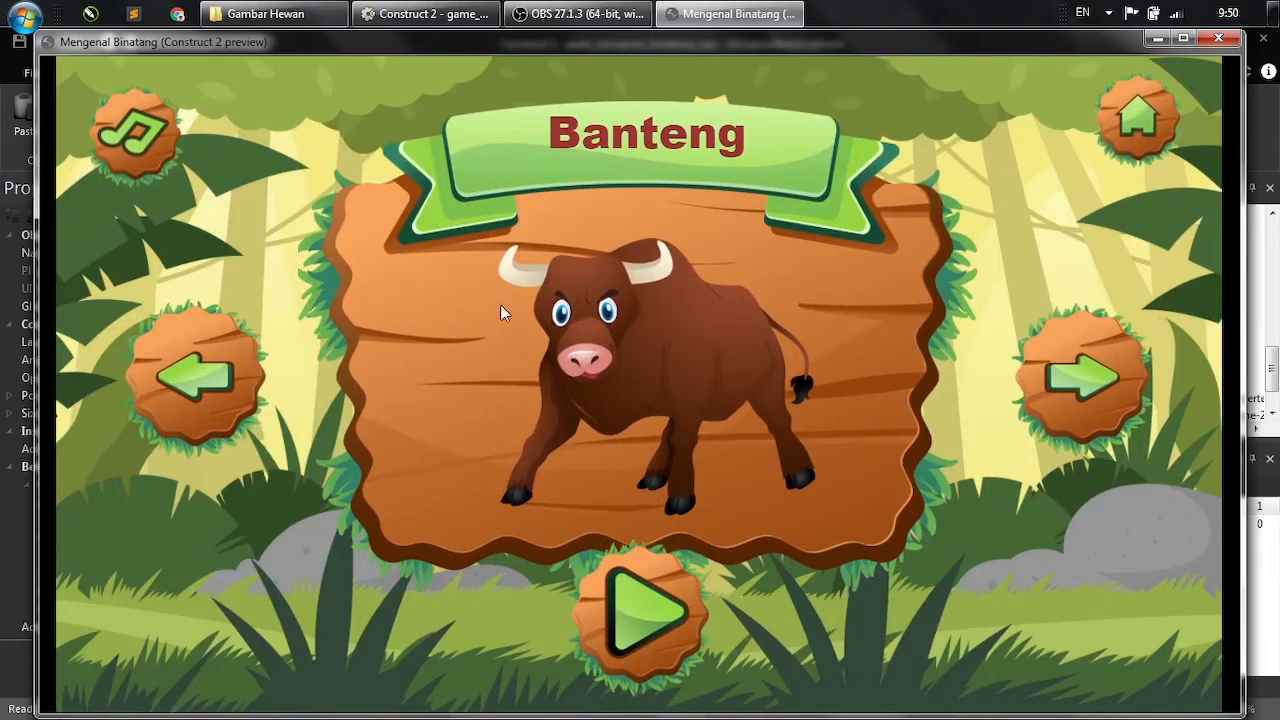
click(643, 611)
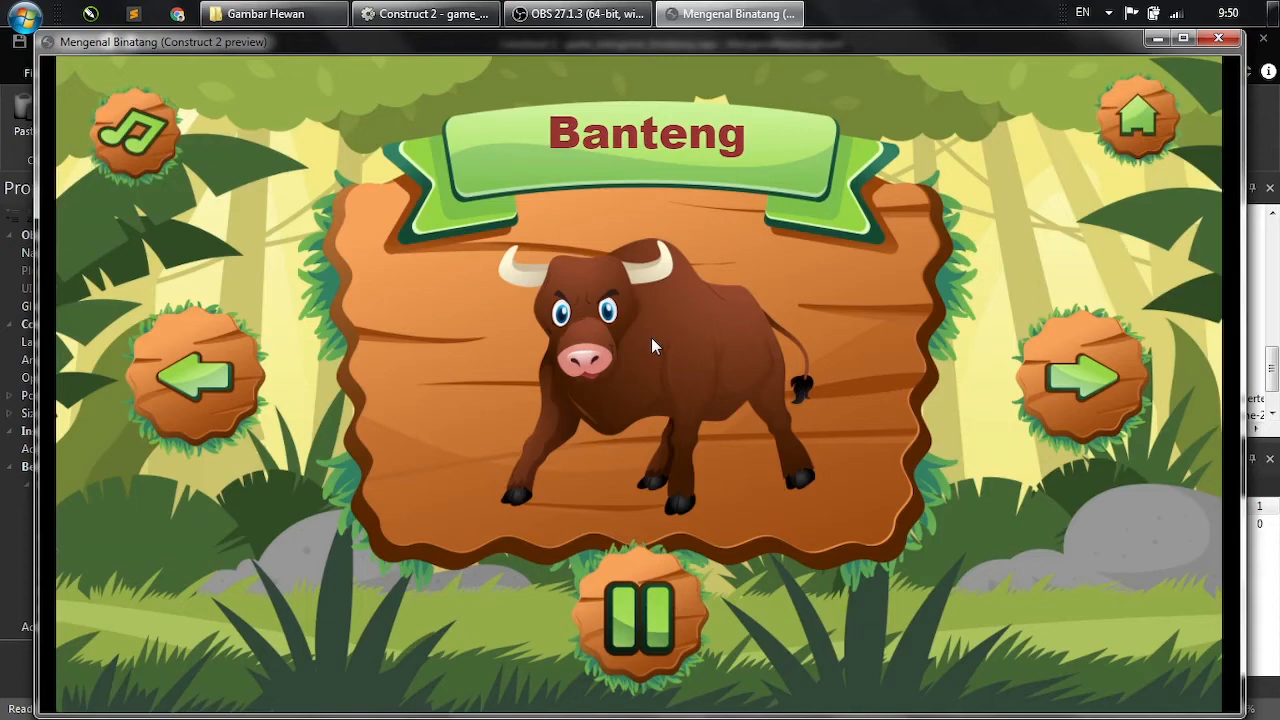
- Close the running game preview window
key(Escape)
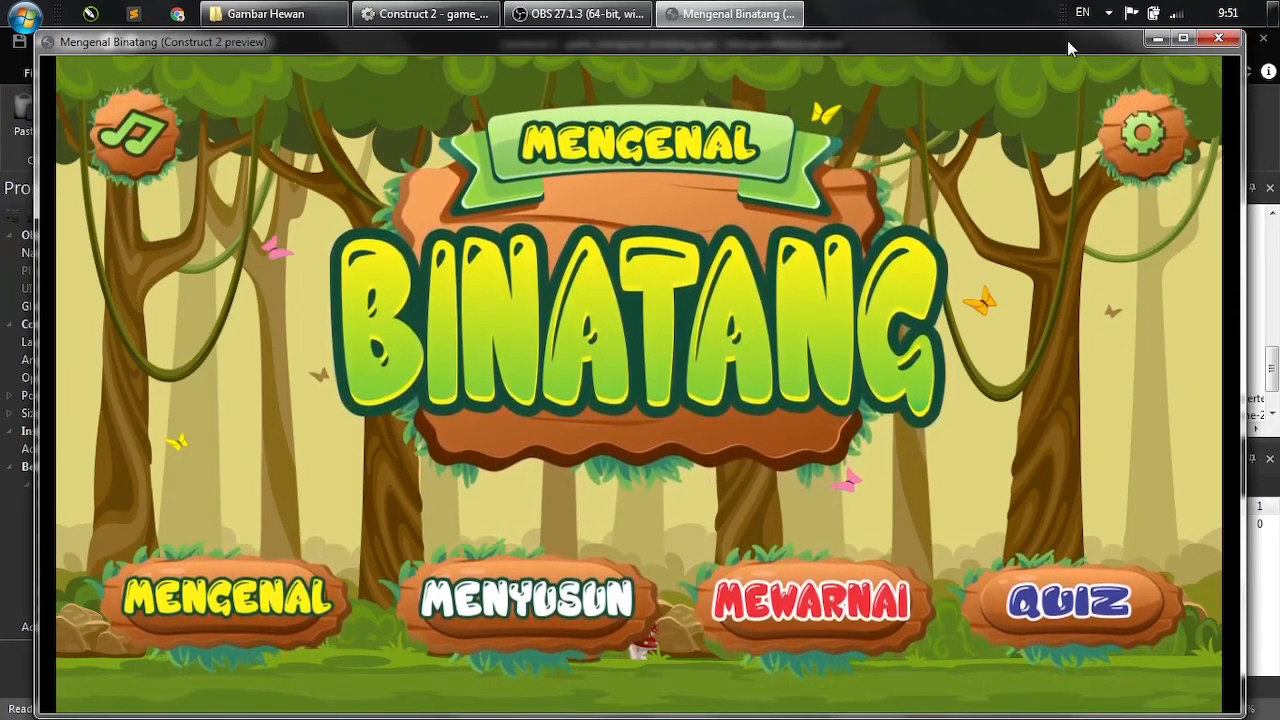
drag(1067, 40, 1067, 44)
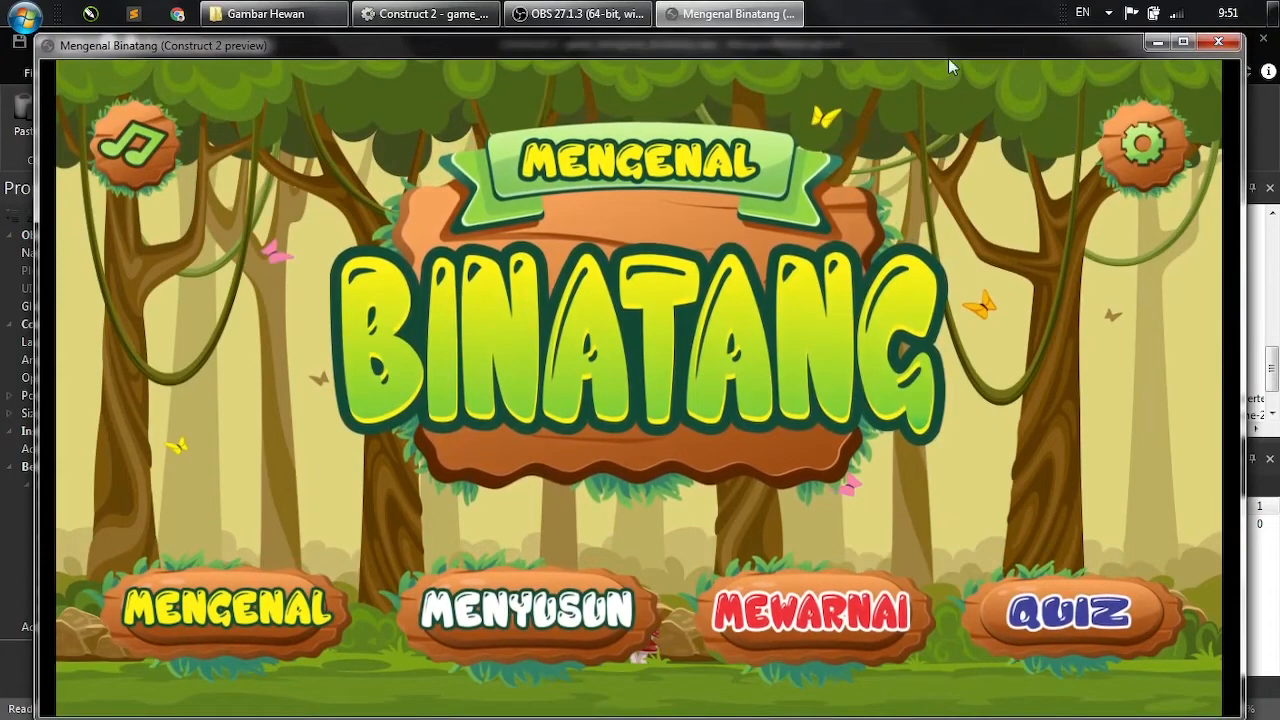
click(1219, 42)
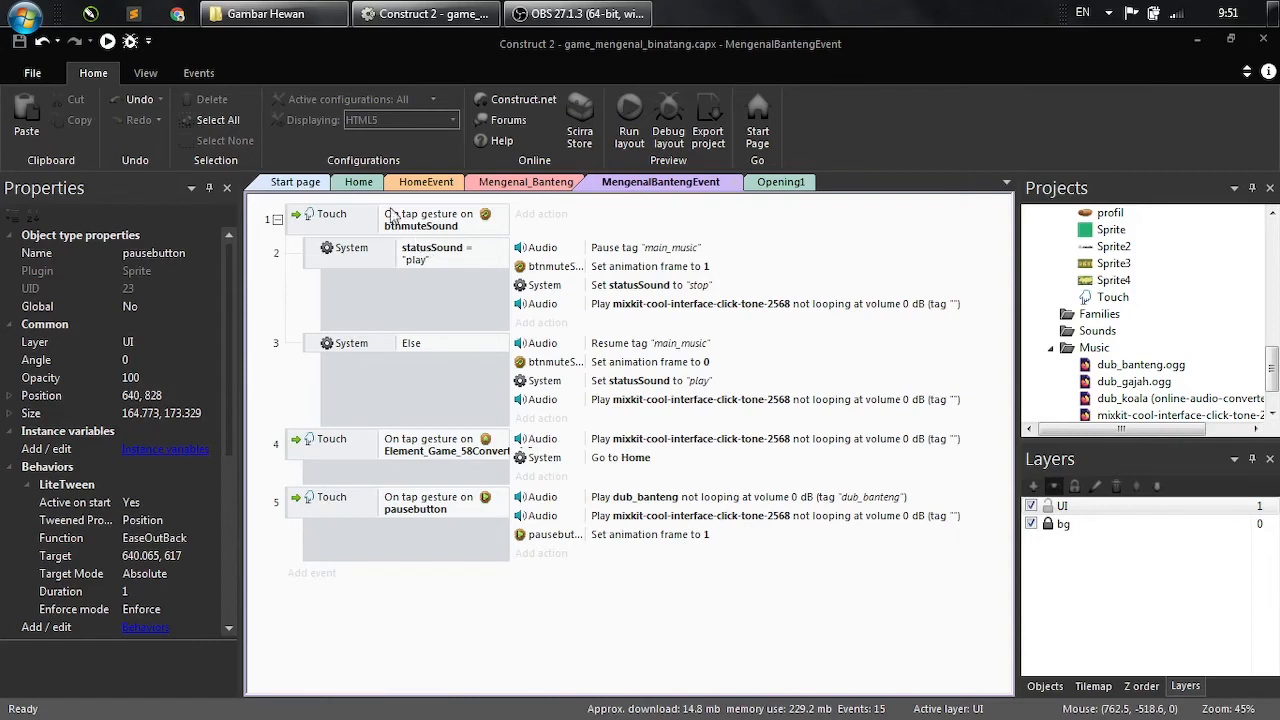
- Open the Opening1 layout and run a preview of the game from it
click(780, 182)
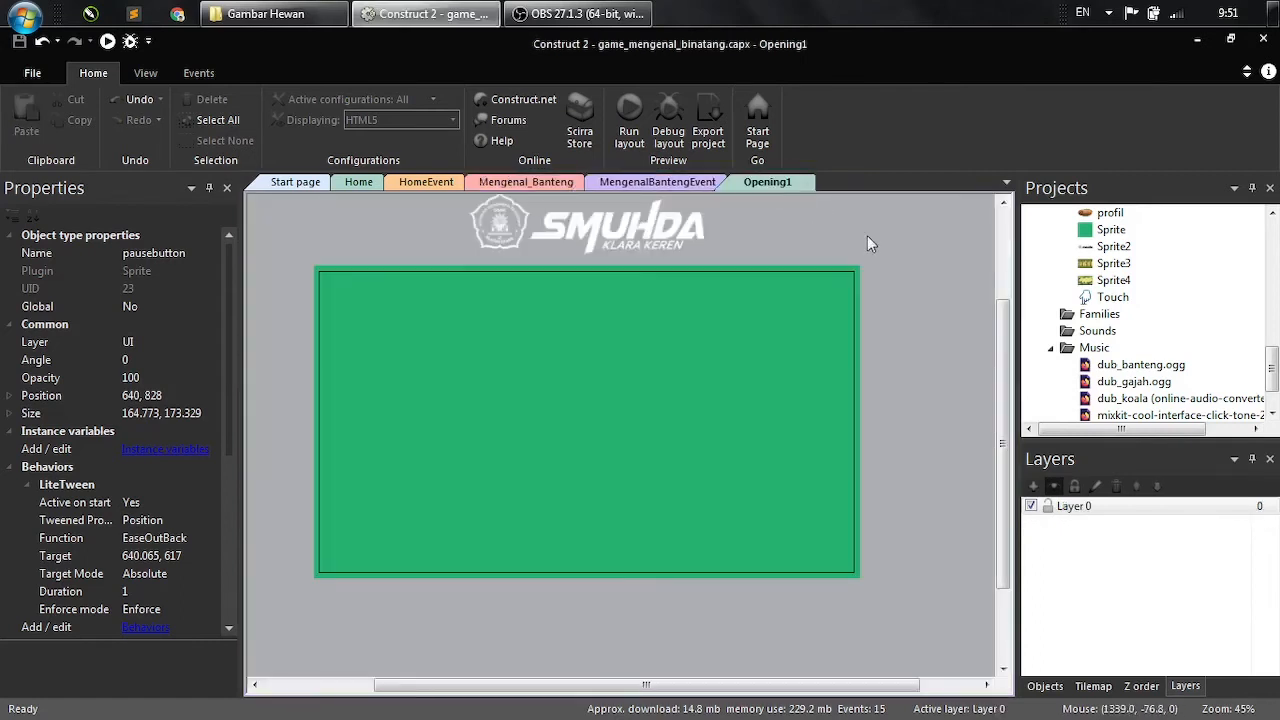
click(930, 257)
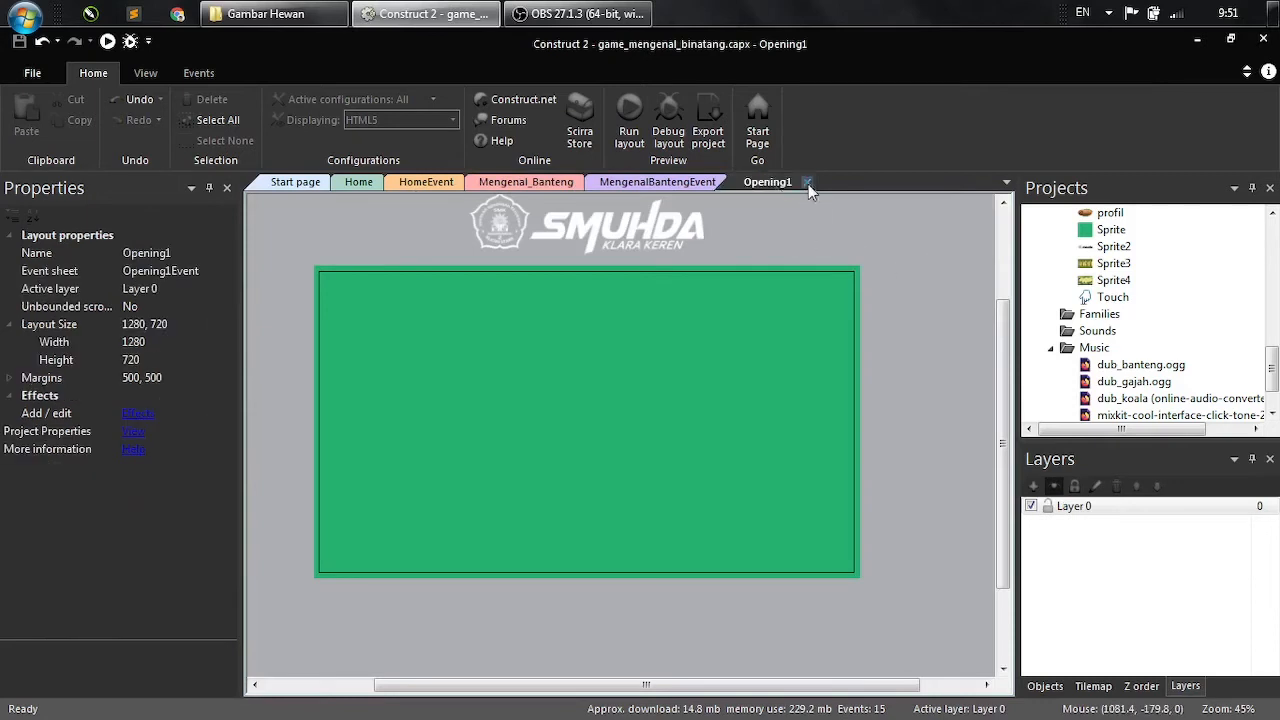
click(625, 135)
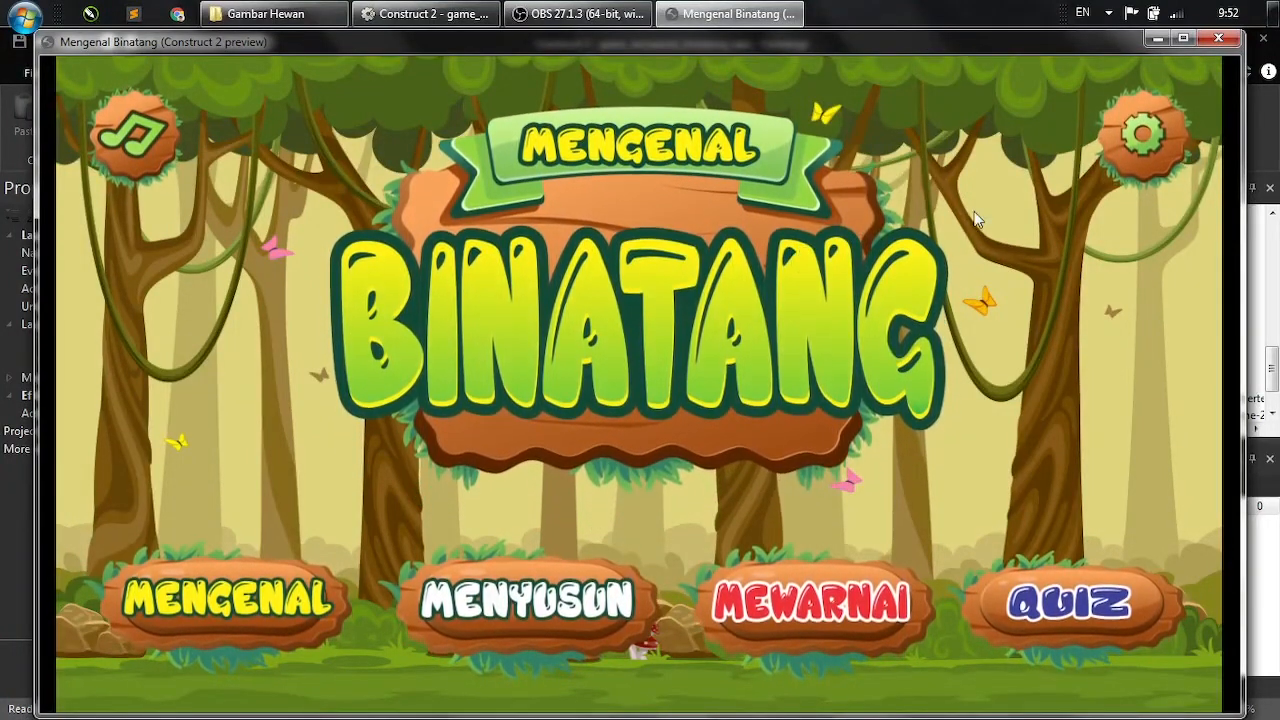
- Test the Banteng page's play button and the music mute toggle in the preview, and close the preview
click(279, 597)
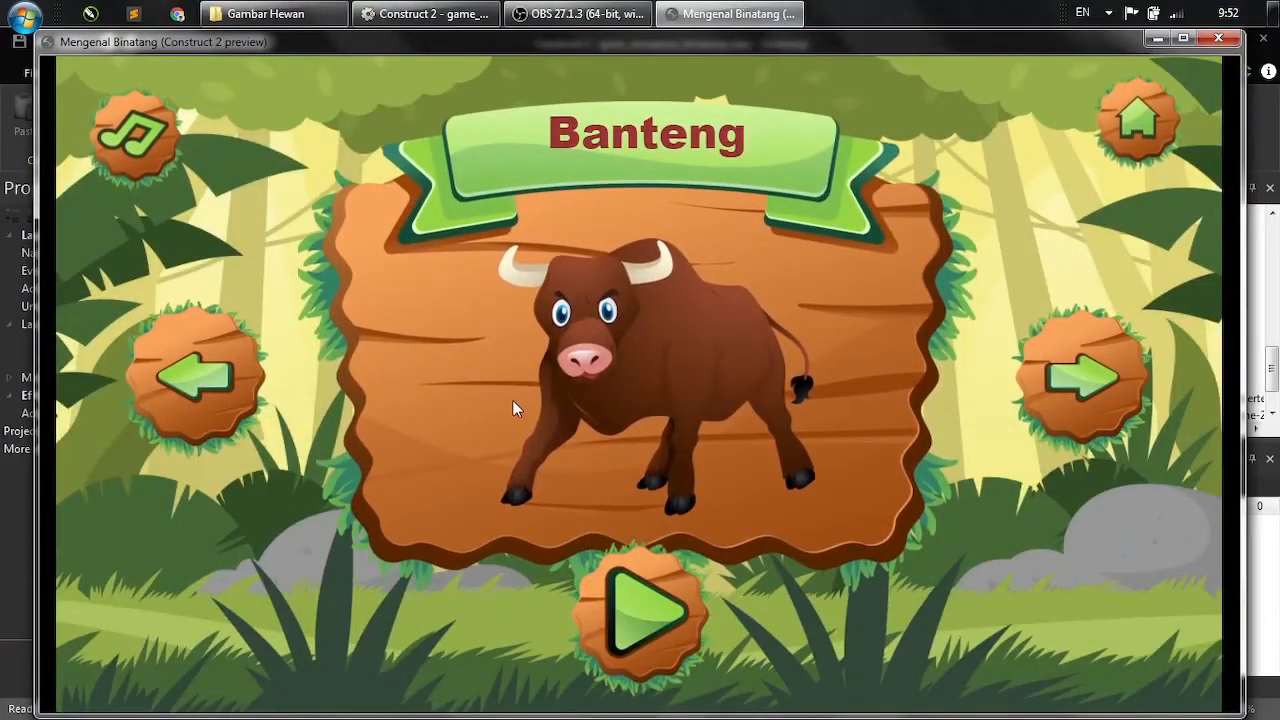
click(631, 597)
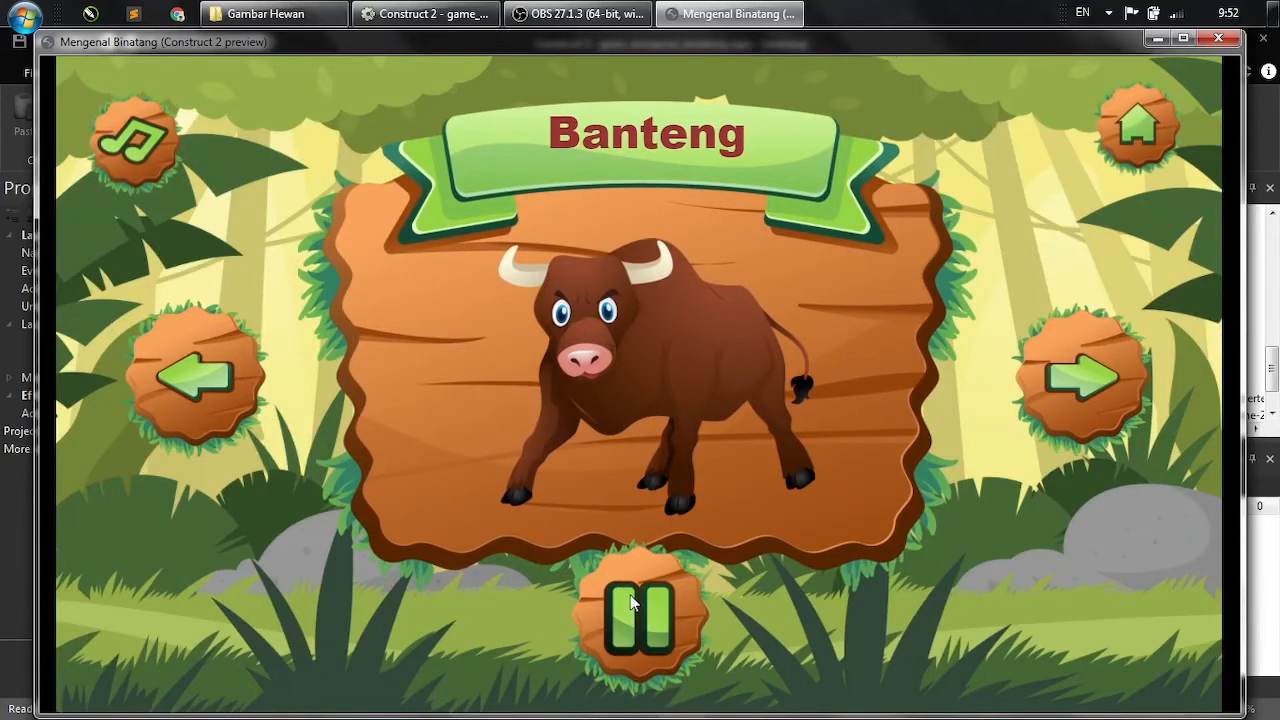
click(165, 156)
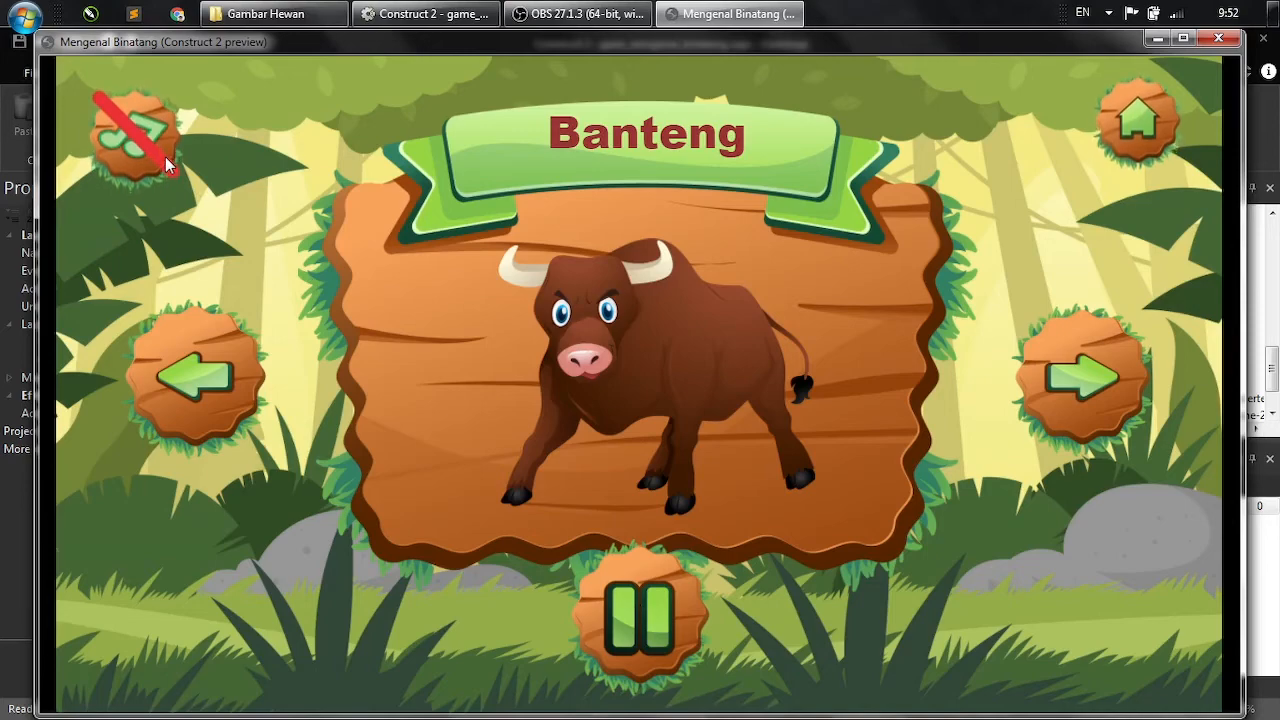
click(165, 156)
click(165, 156)
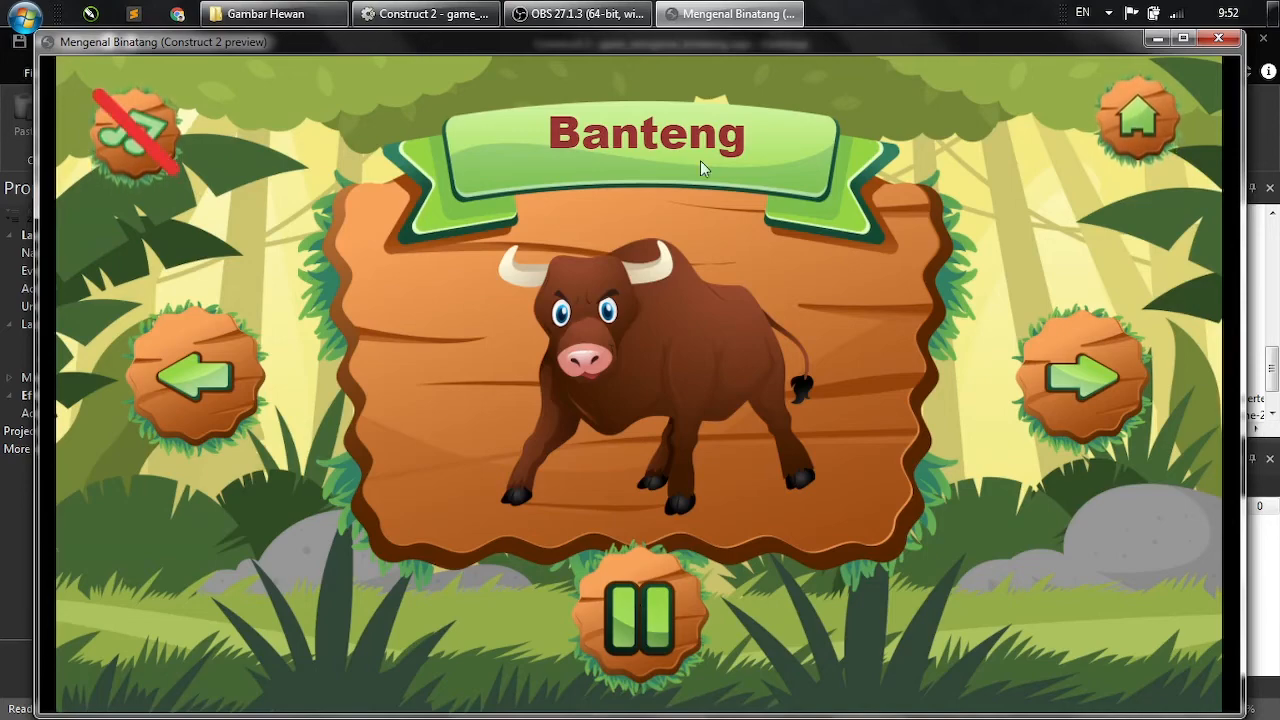
click(1217, 39)
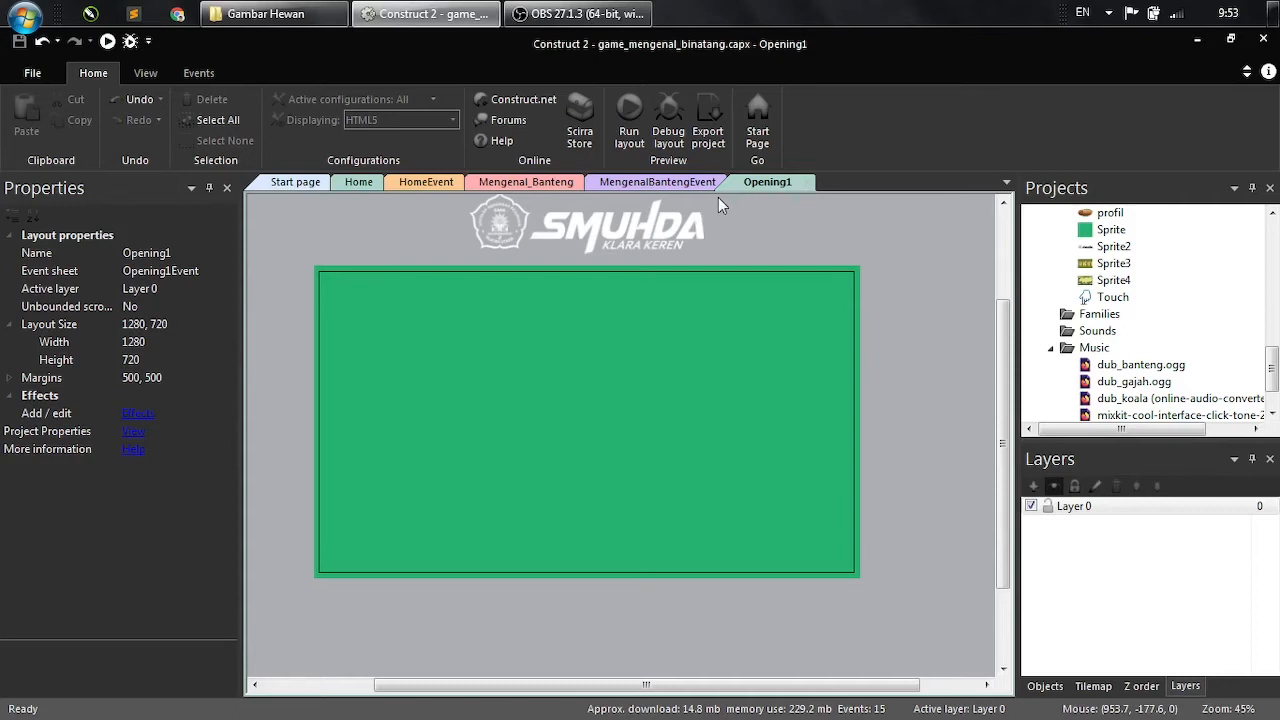
- In the Opening1Event sheet, set the volume of the looping mixkit-kidding-around-9 play action to -10 dB
click(360, 184)
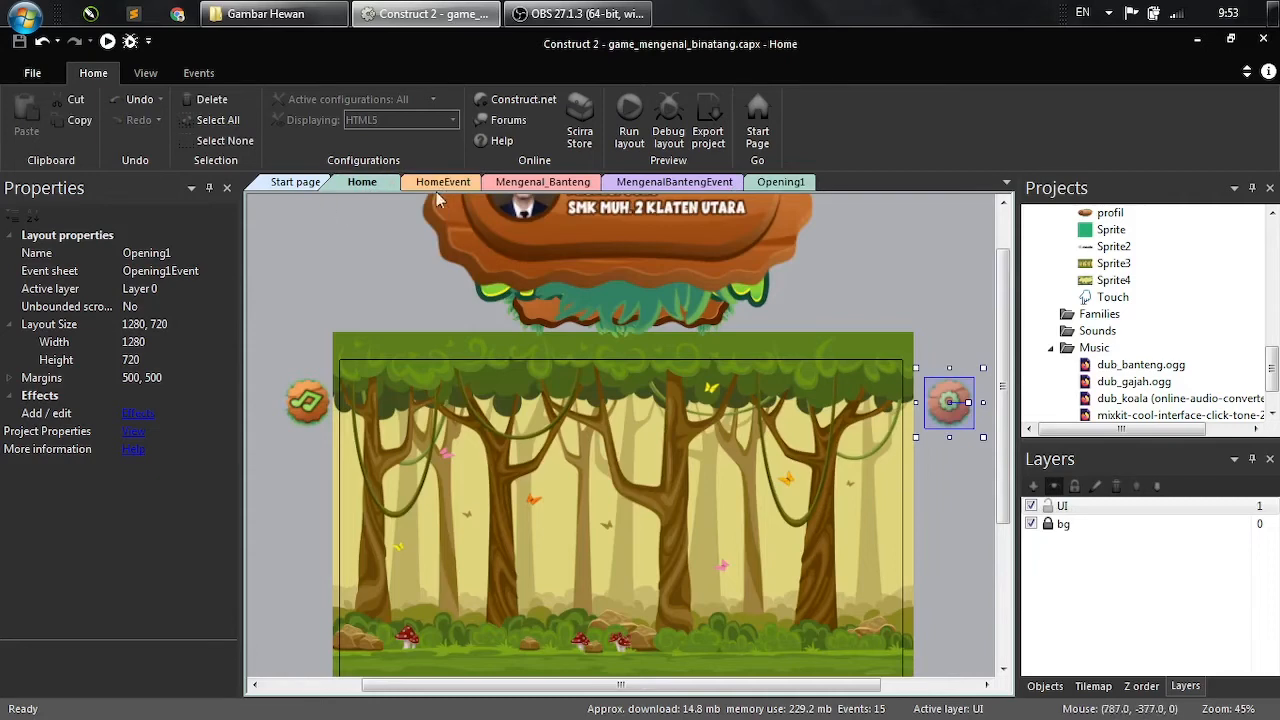
click(772, 181)
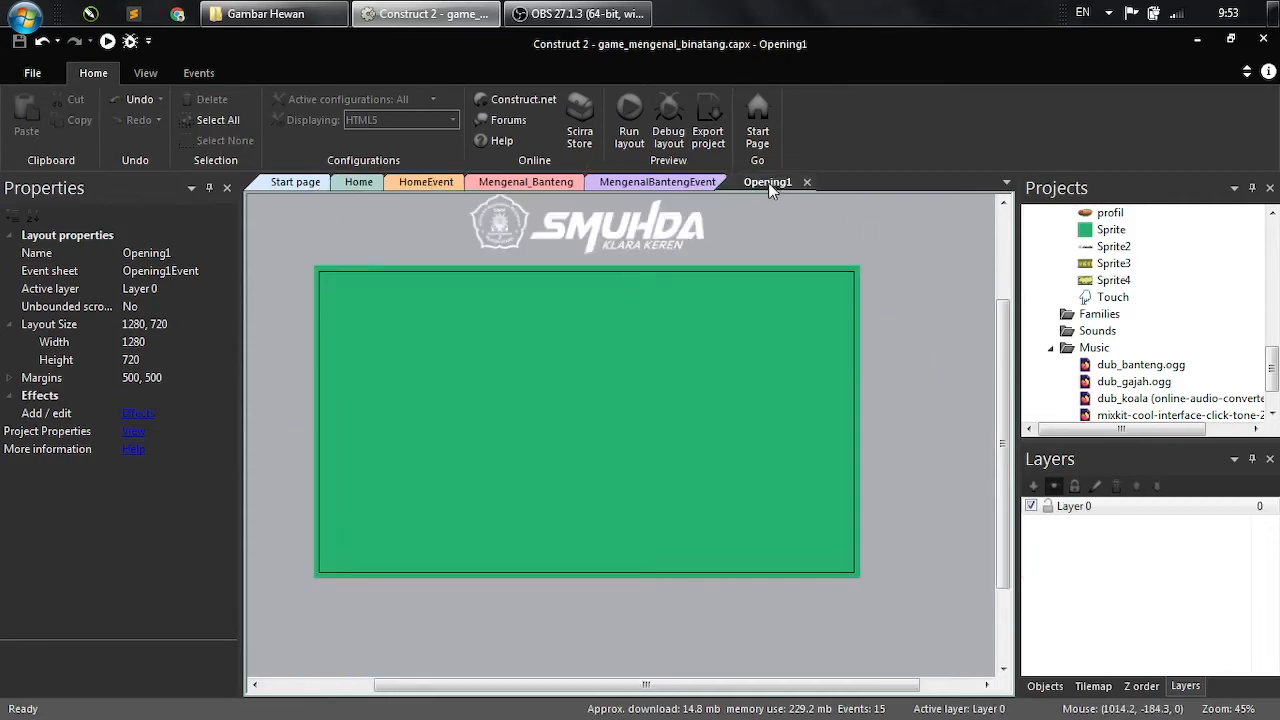
drag(1272, 368, 1272, 246)
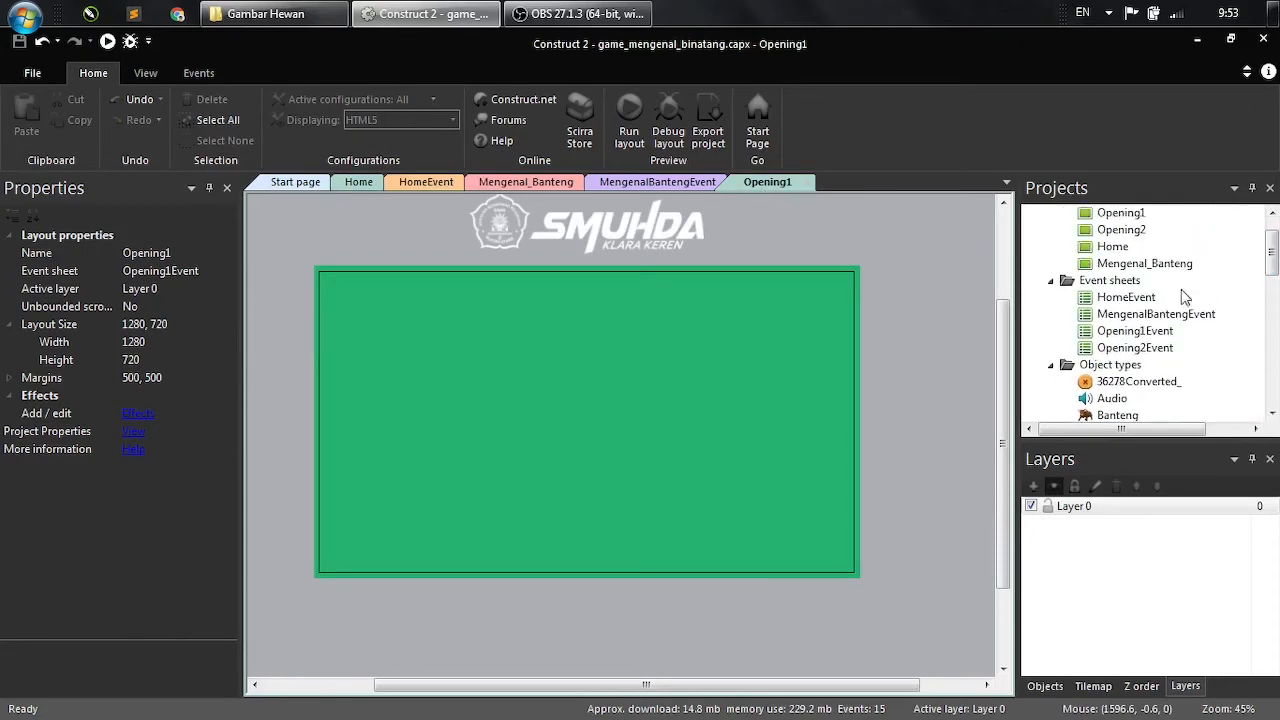
double_click(1135, 331)
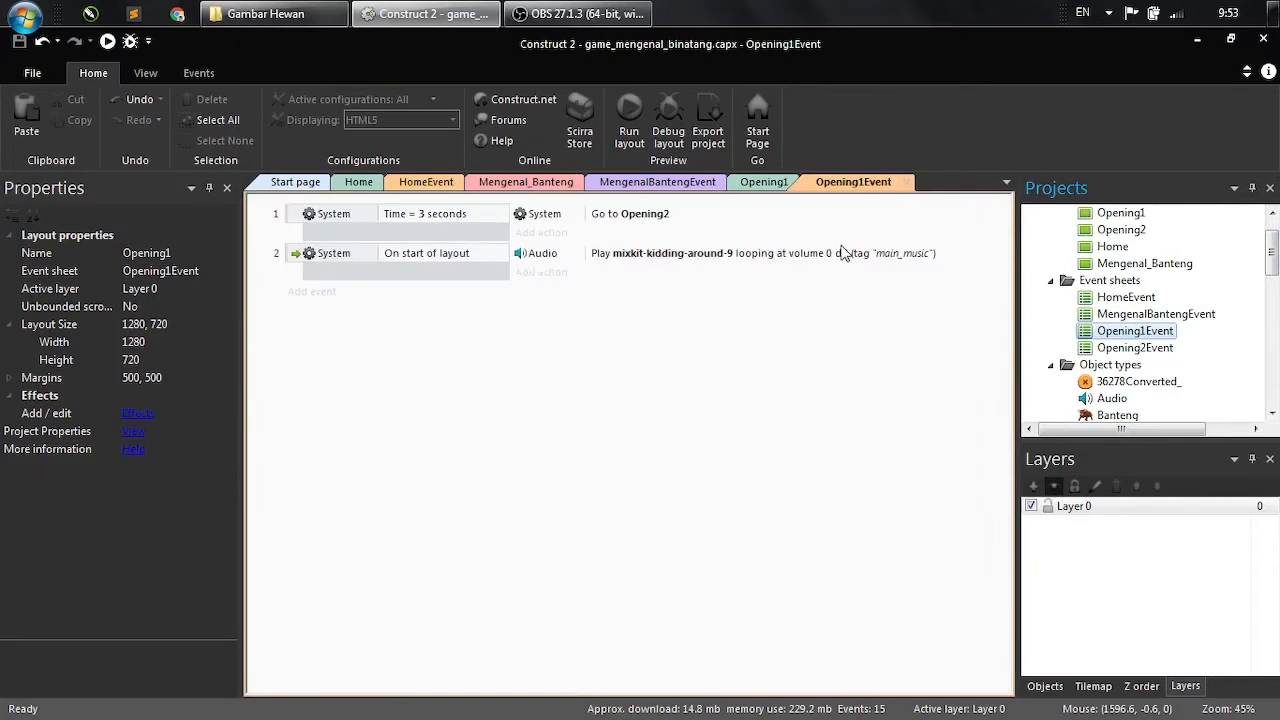
click(681, 258)
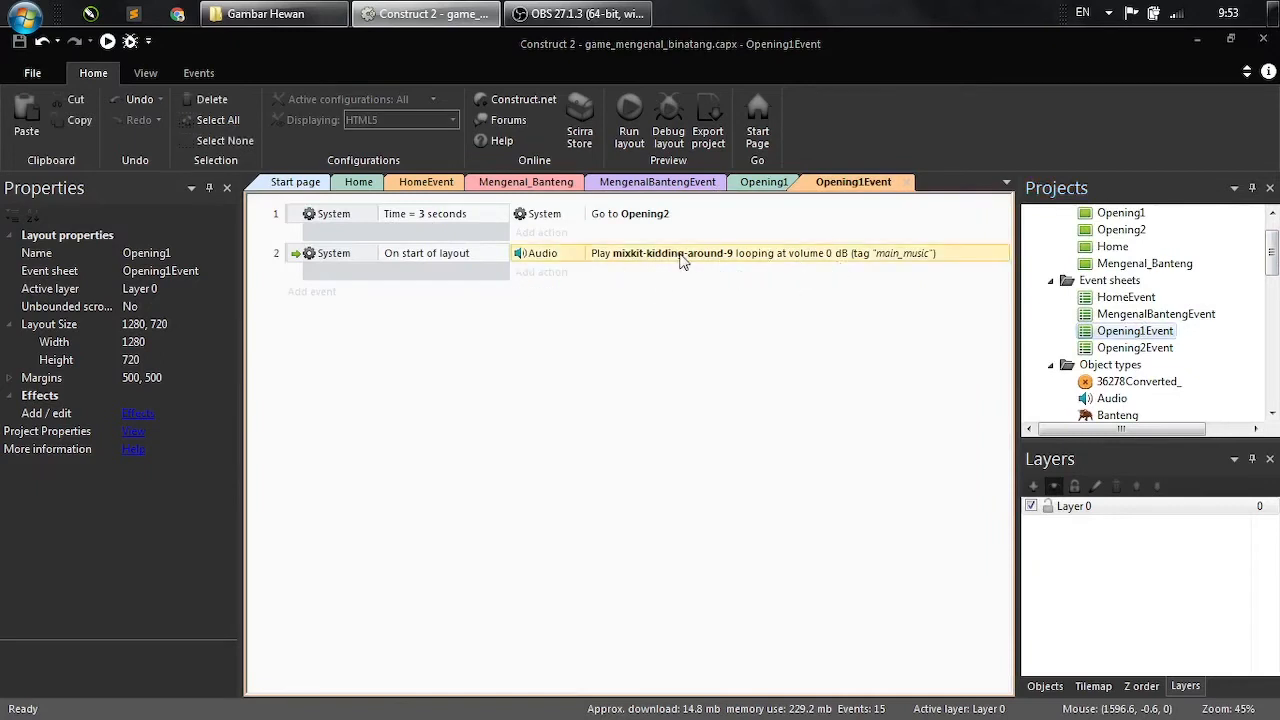
double_click(683, 259)
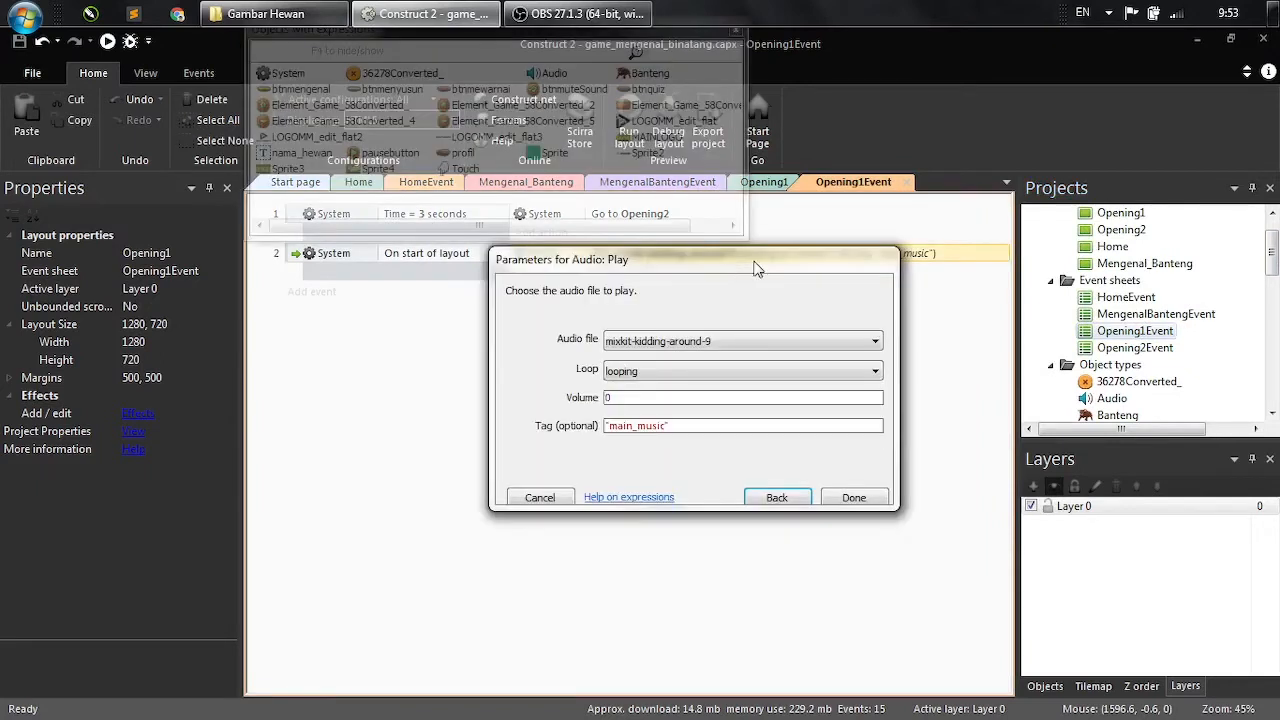
click(605, 396)
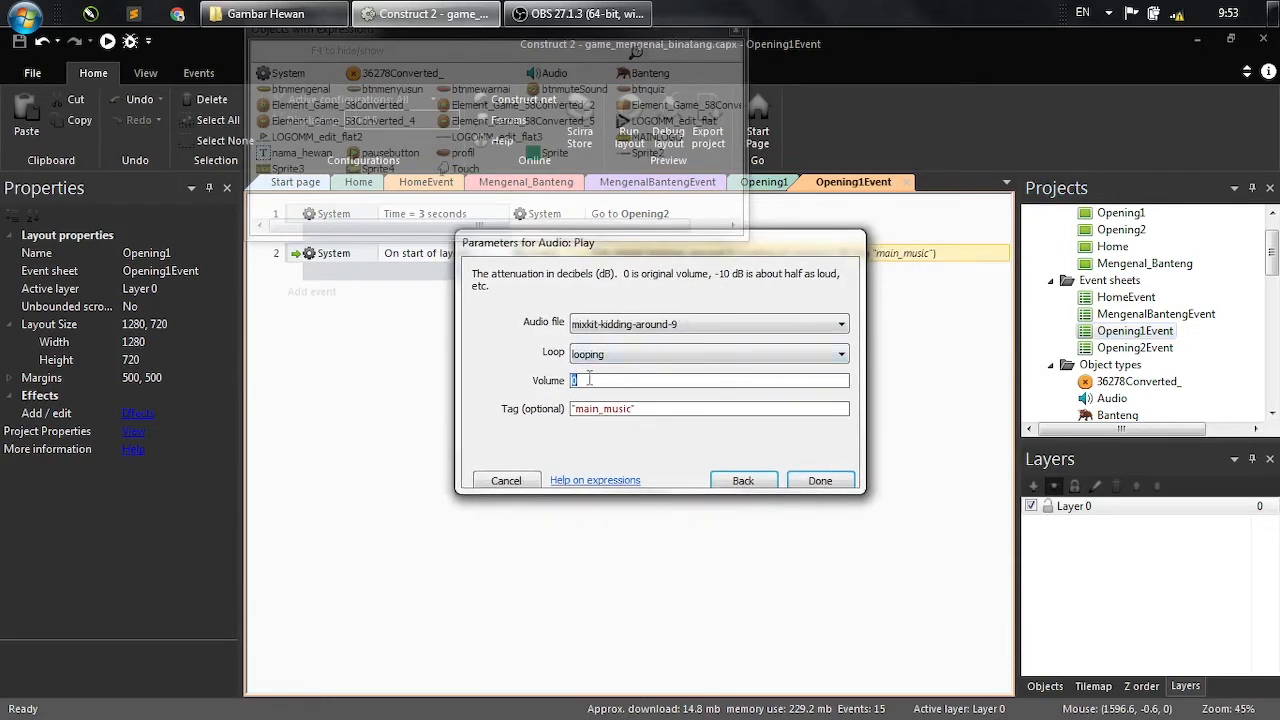
click(818, 481)
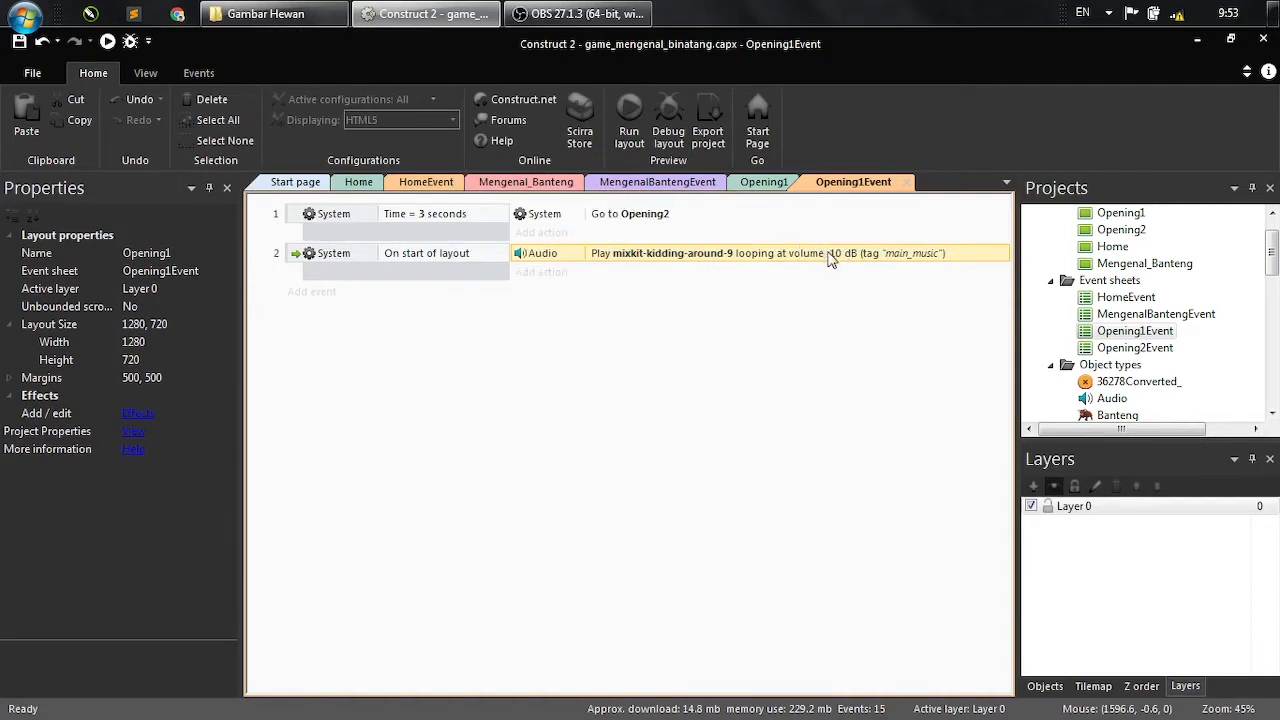
- Switch to the Mengenal_Banteng layout and save the project
click(538, 185)
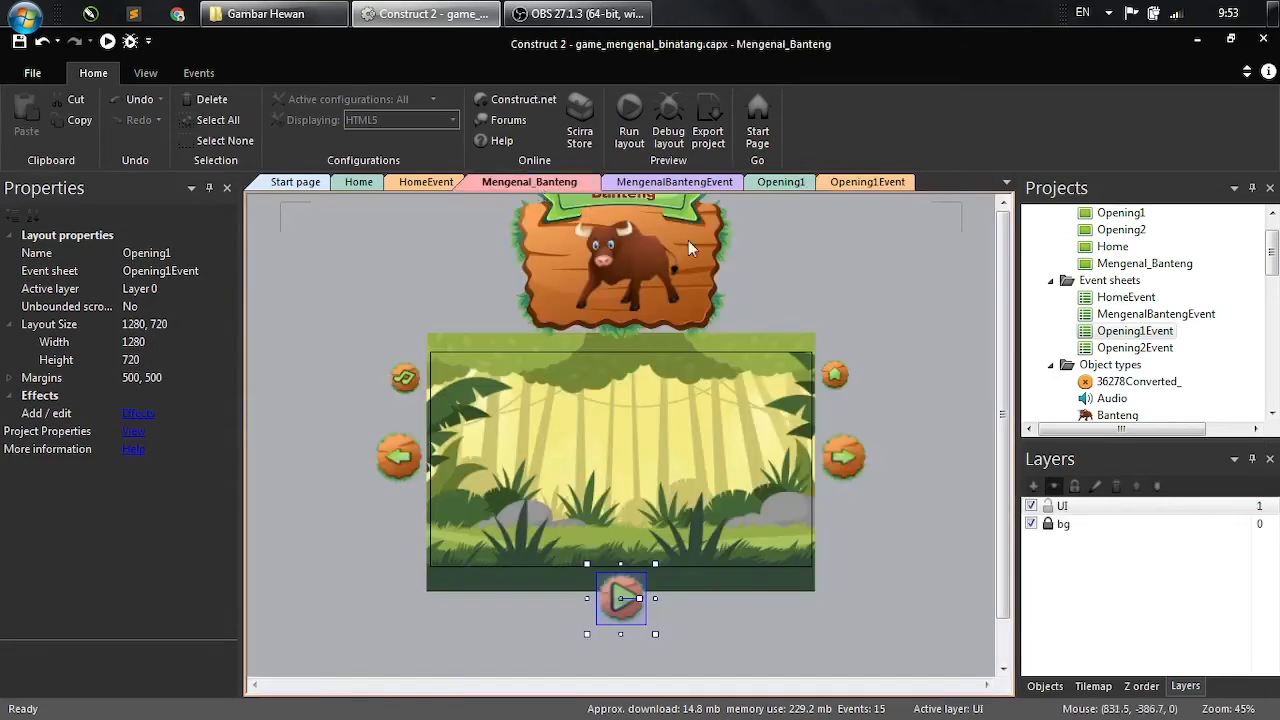
click(797, 282)
key(ctrl+s)
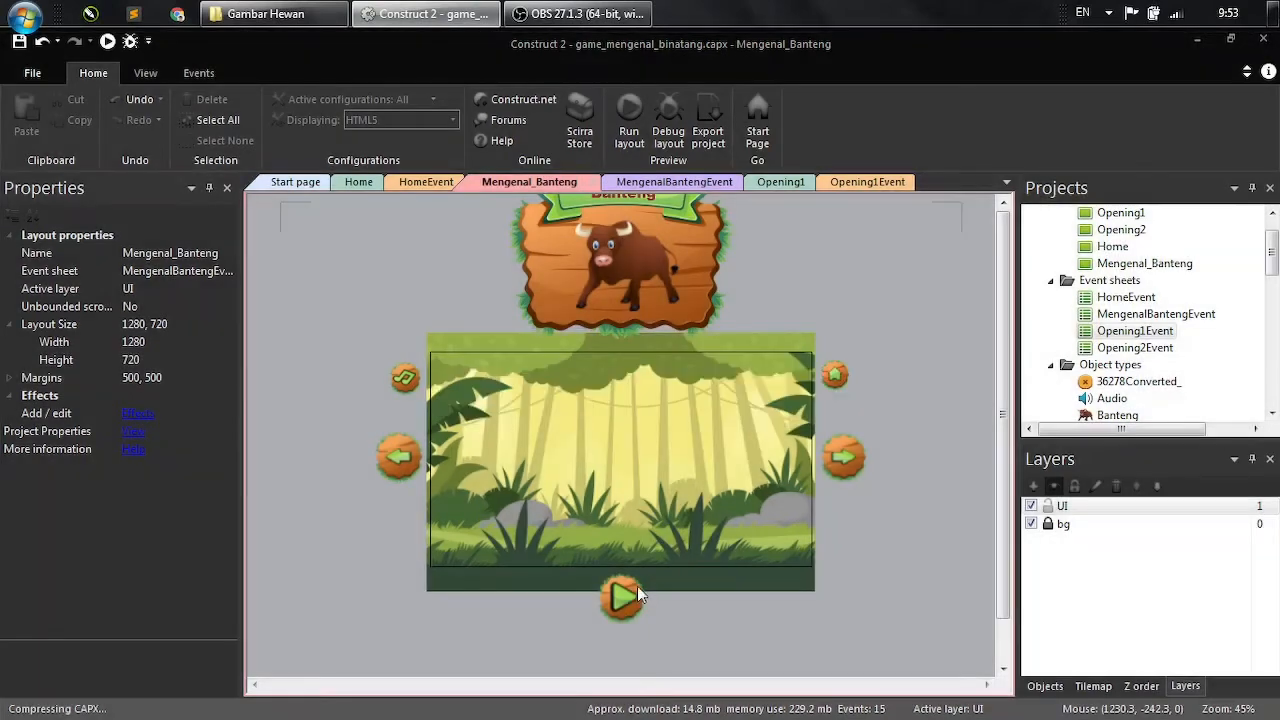
- Add a global text variable named Stt_dub_banteng with the initial value stop to the MengenalBantengEvent sheet
click(680, 182)
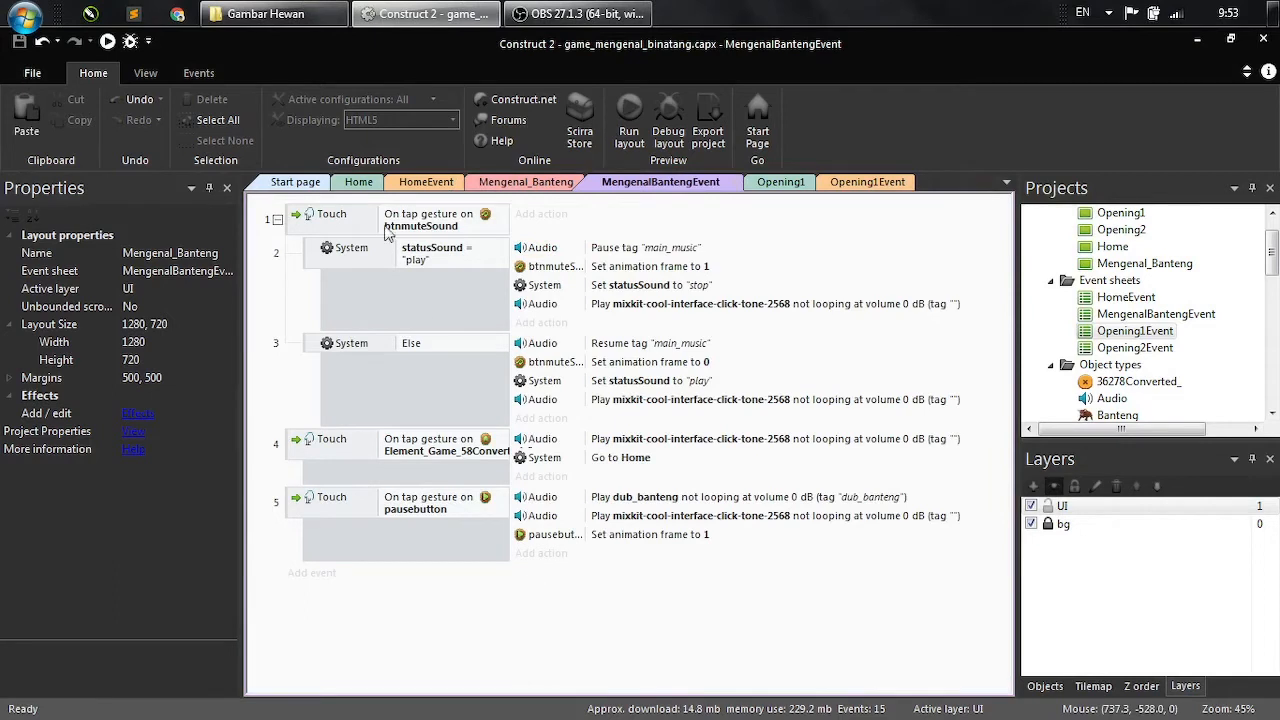
click(310, 226)
right_click(300, 220)
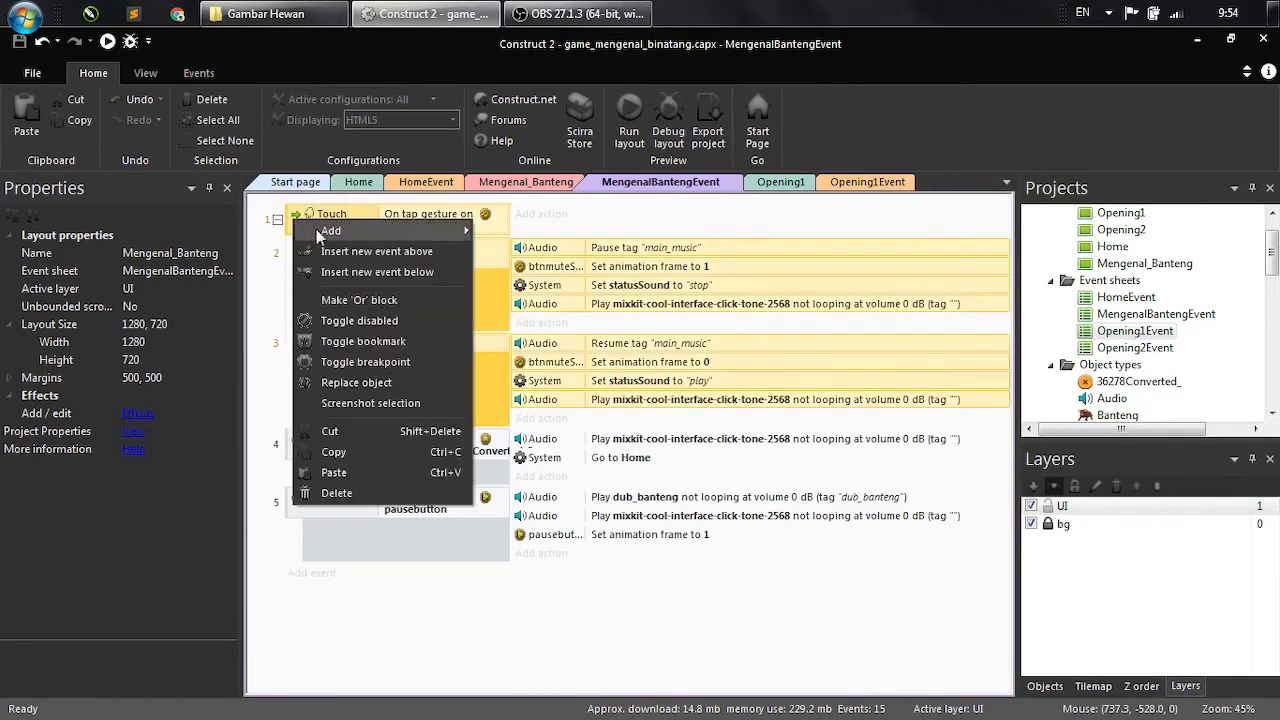
mouse_move(398, 233)
click(560, 355)
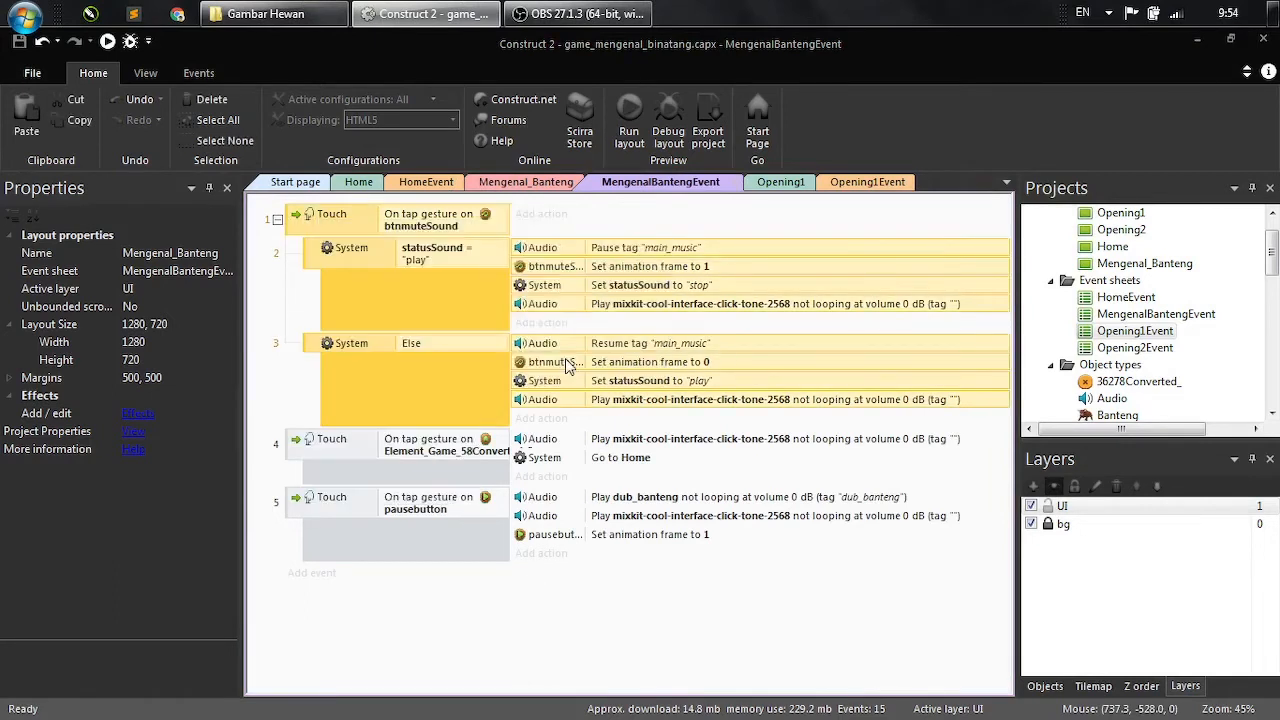
drag(668, 262, 680, 231)
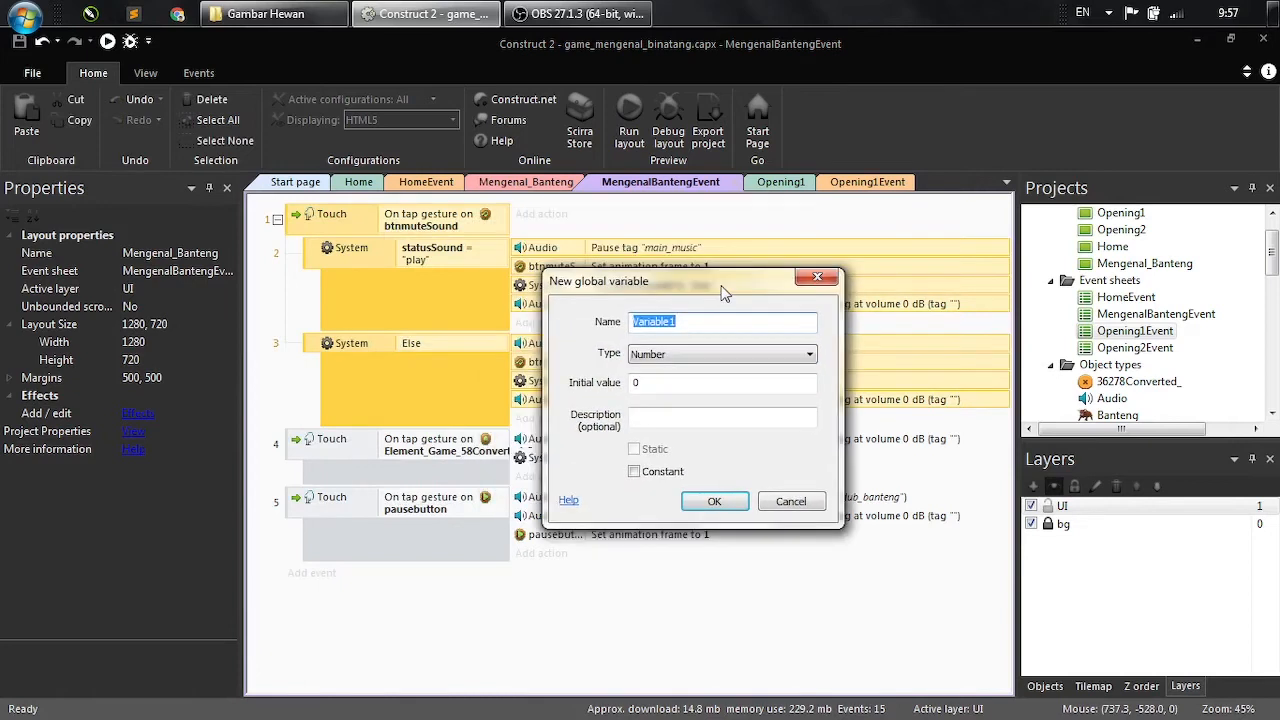
drag(720, 287, 712, 267)
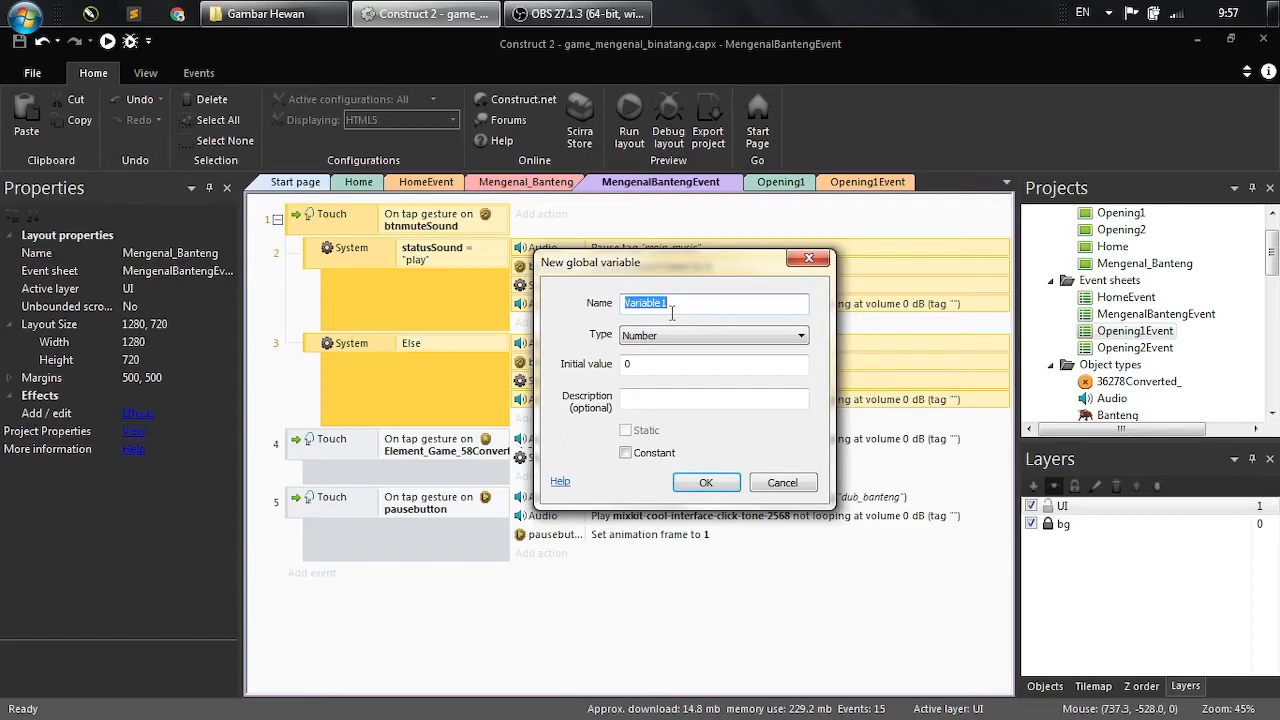
text(Stt_dub_banteng)
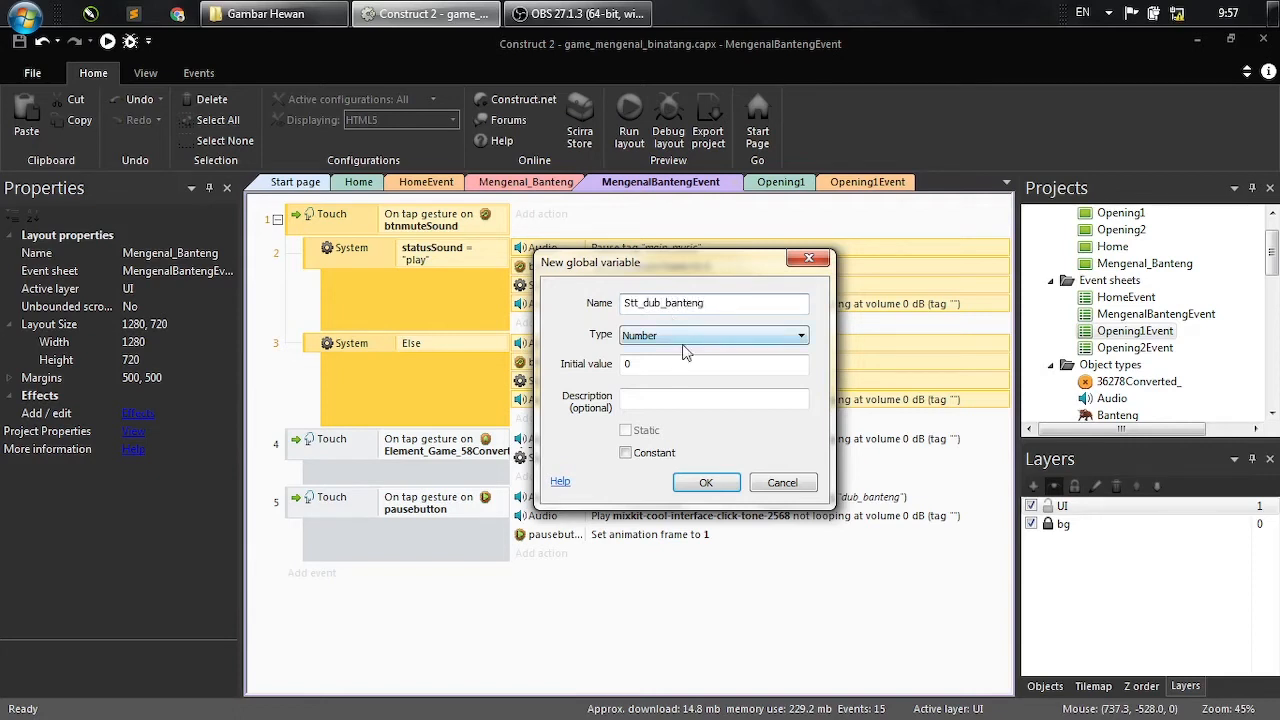
click(682, 345)
click(662, 353)
click(660, 340)
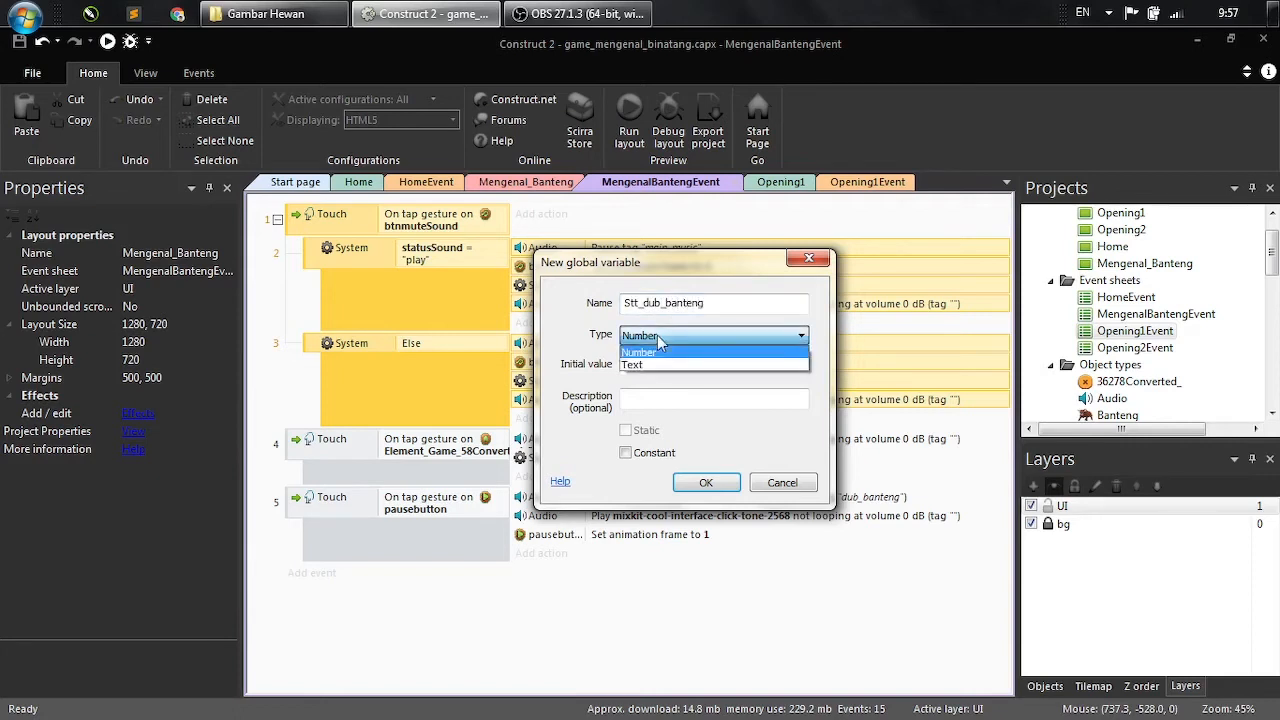
click(650, 364)
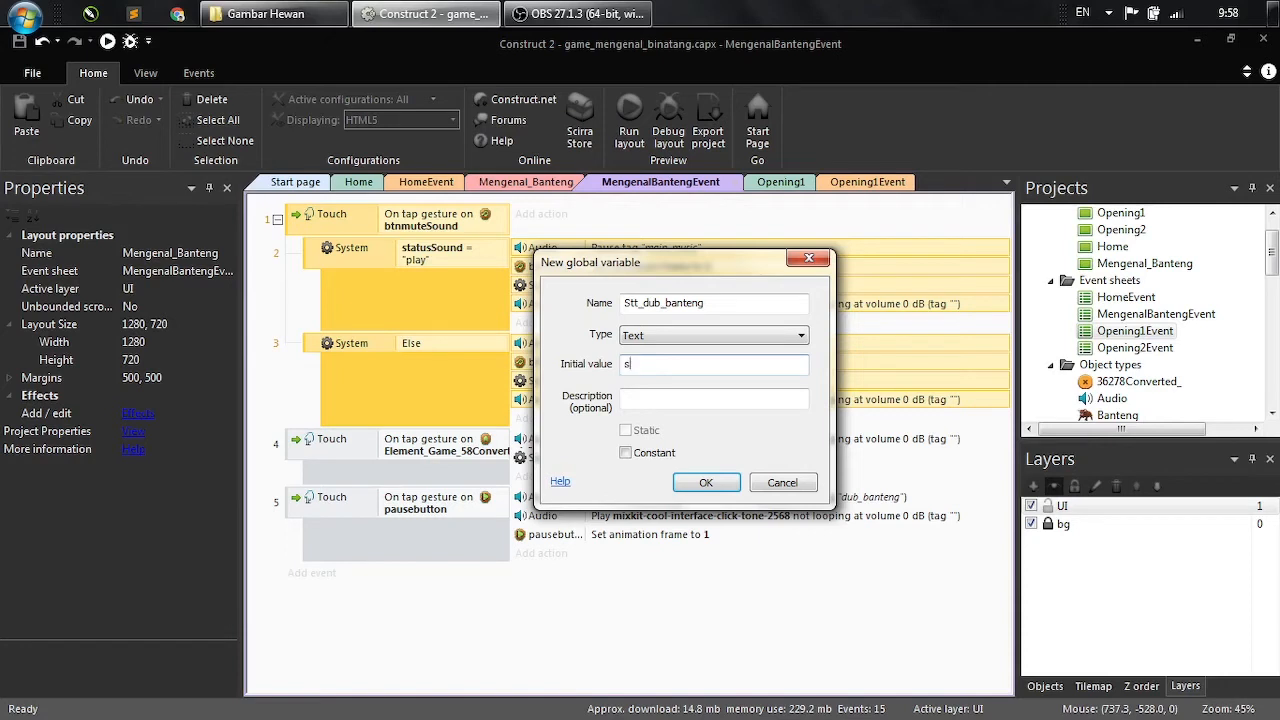
click(704, 481)
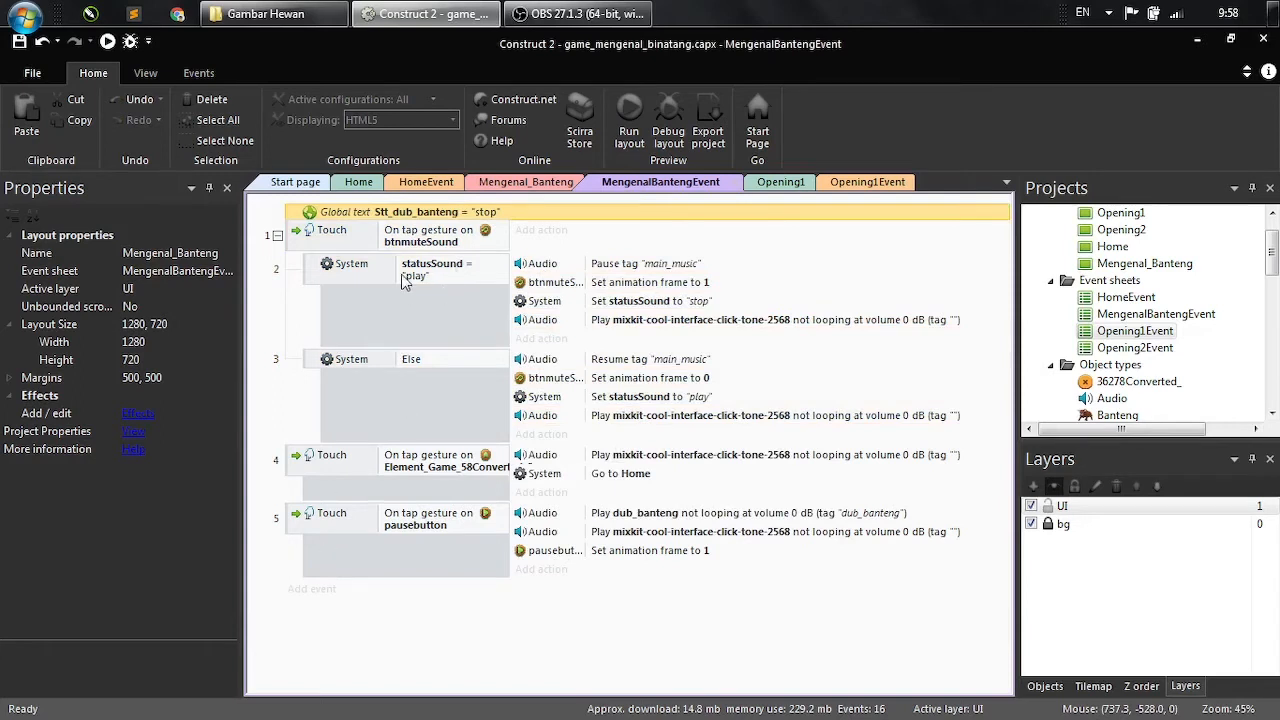
- Add a sub-event under the pausebutton tap event with a System Compare variable condition on Stt_dub_banteng
click(304, 534)
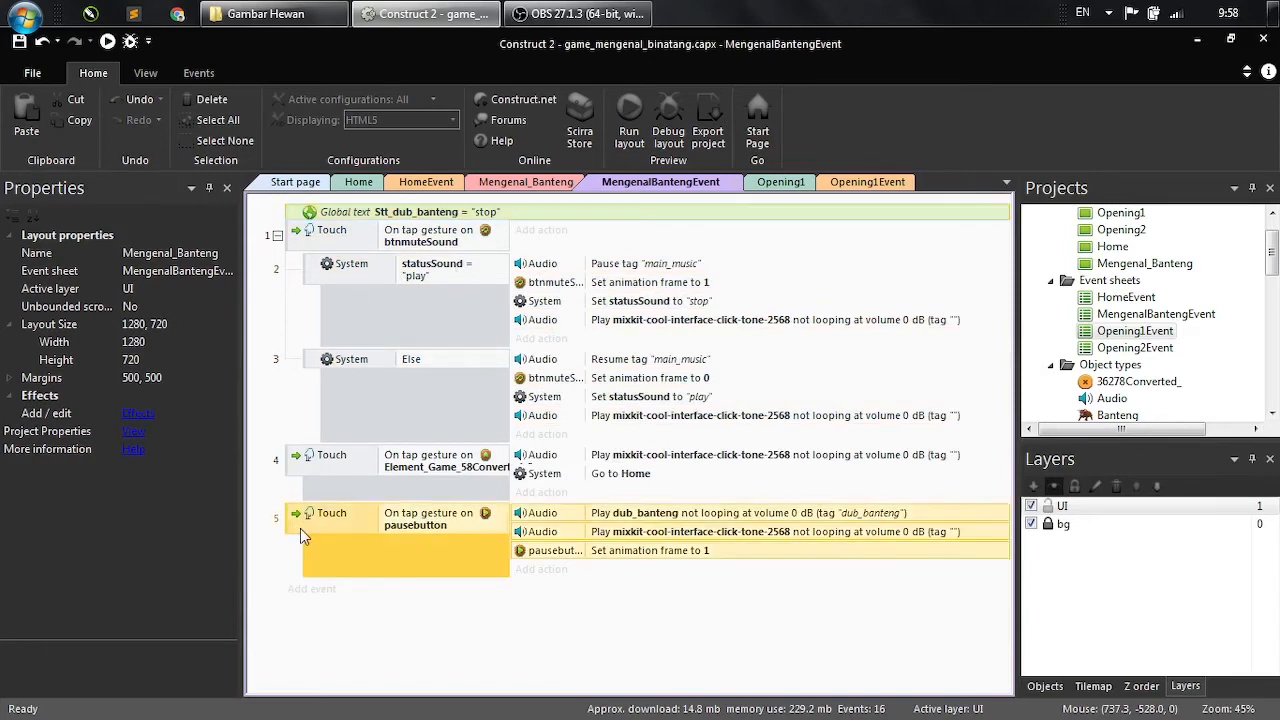
key(b)
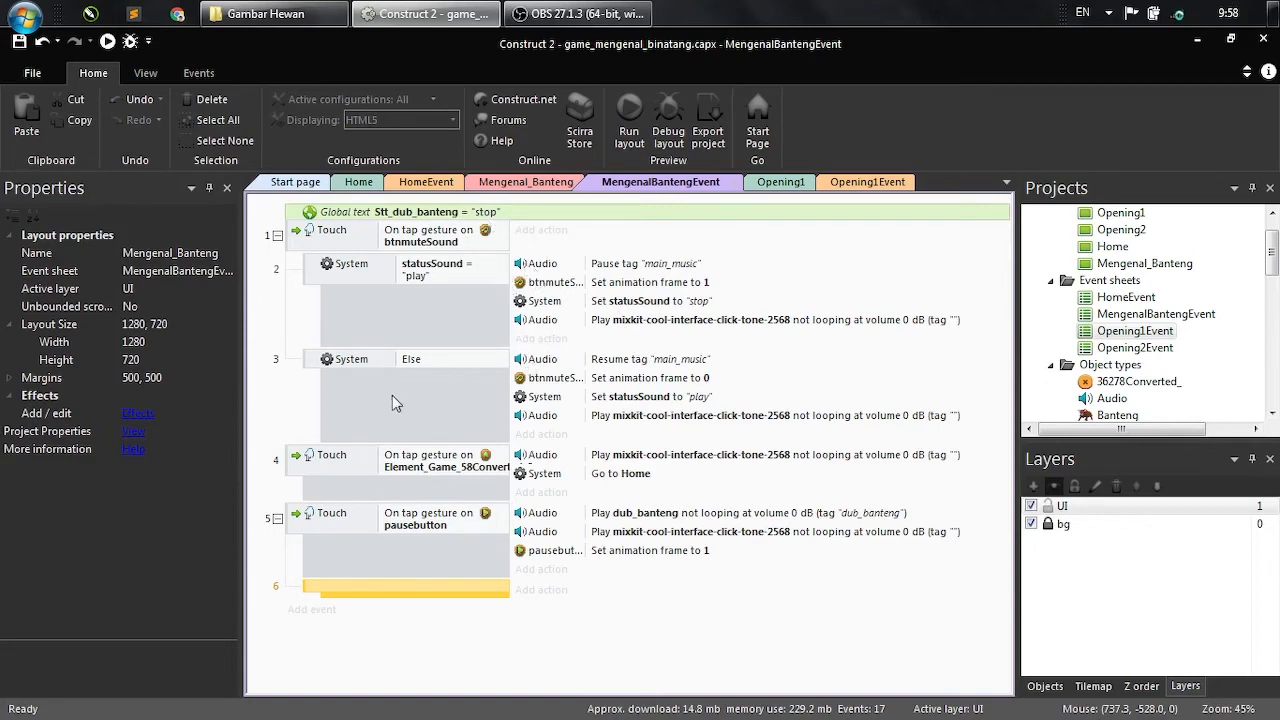
double_click(354, 587)
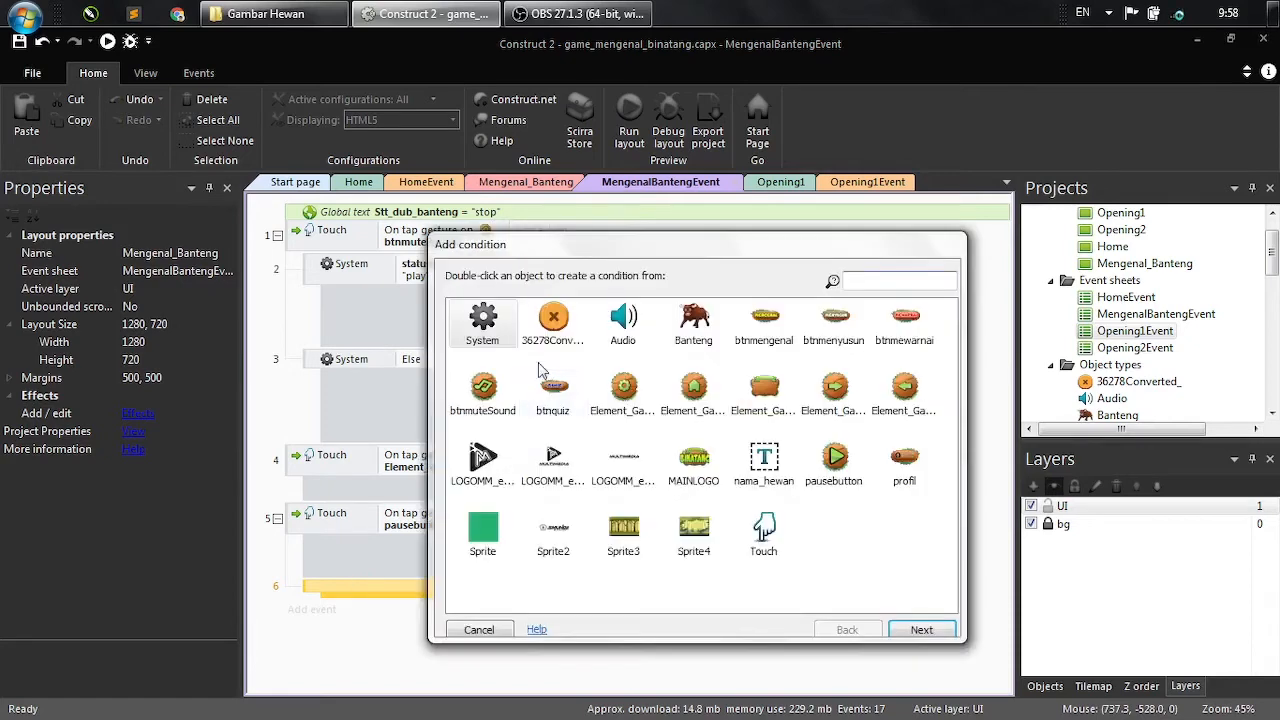
double_click(493, 330)
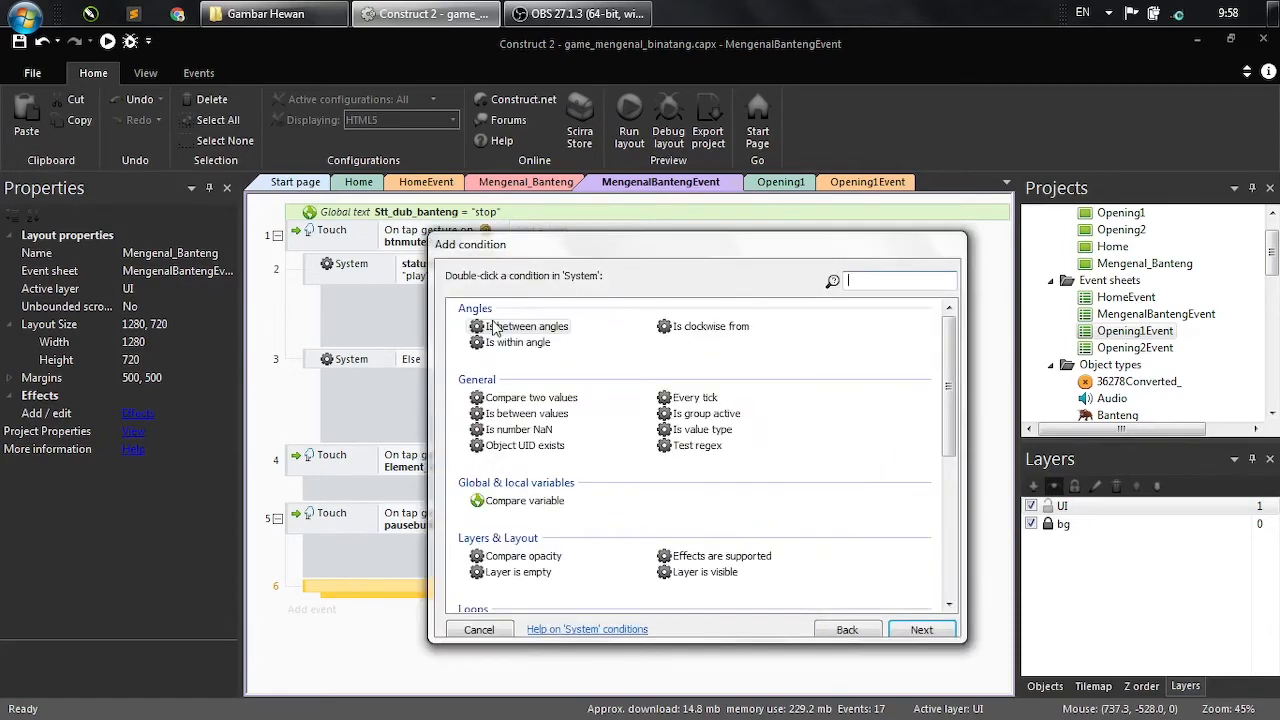
double_click(524, 500)
click(610, 326)
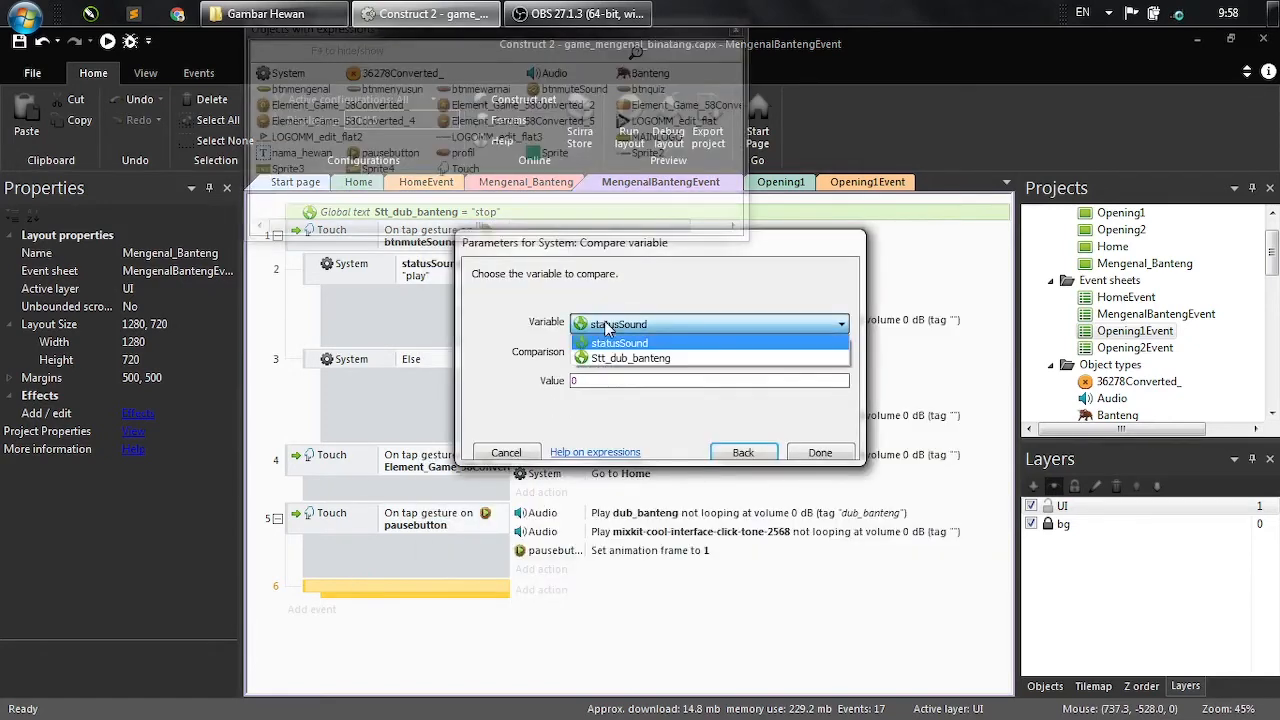
click(628, 358)
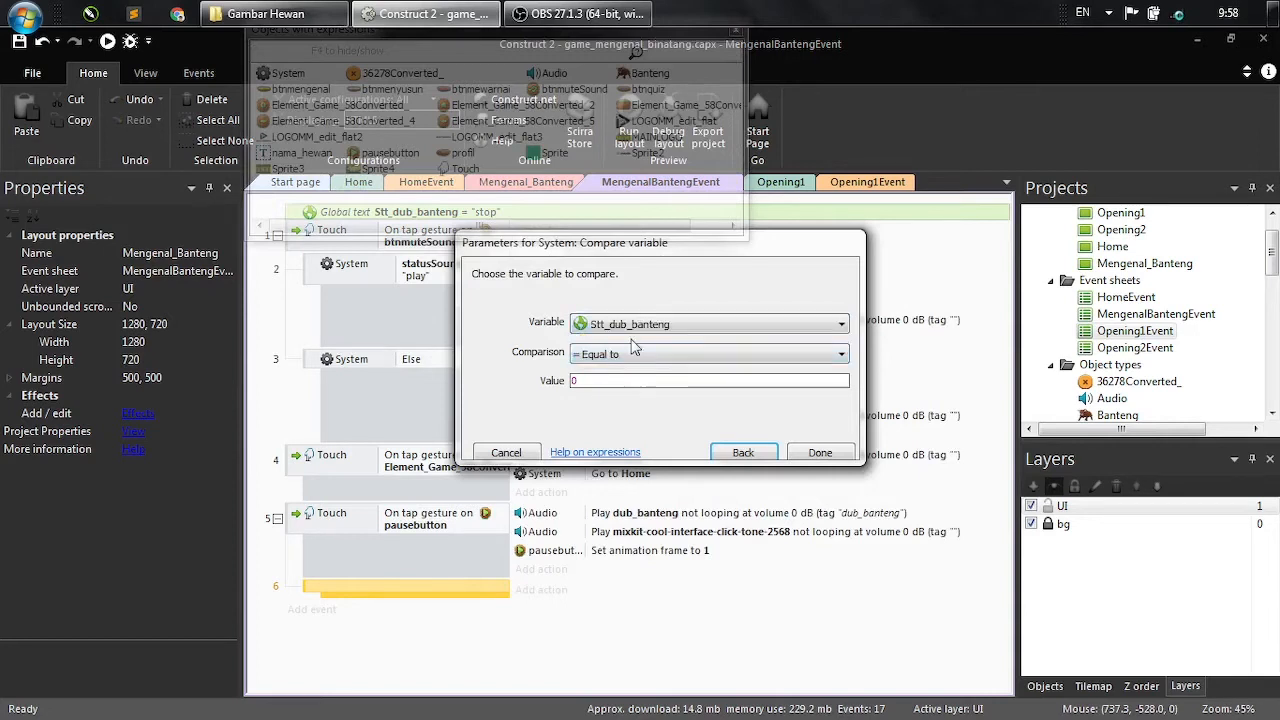
- Set the condition's comparison value to "stop" and confirm it
click(610, 380)
text("play)
key(BackSpace)
key(BackSpace)
key(BackSpace)
key(BackSpace)
text(stop")
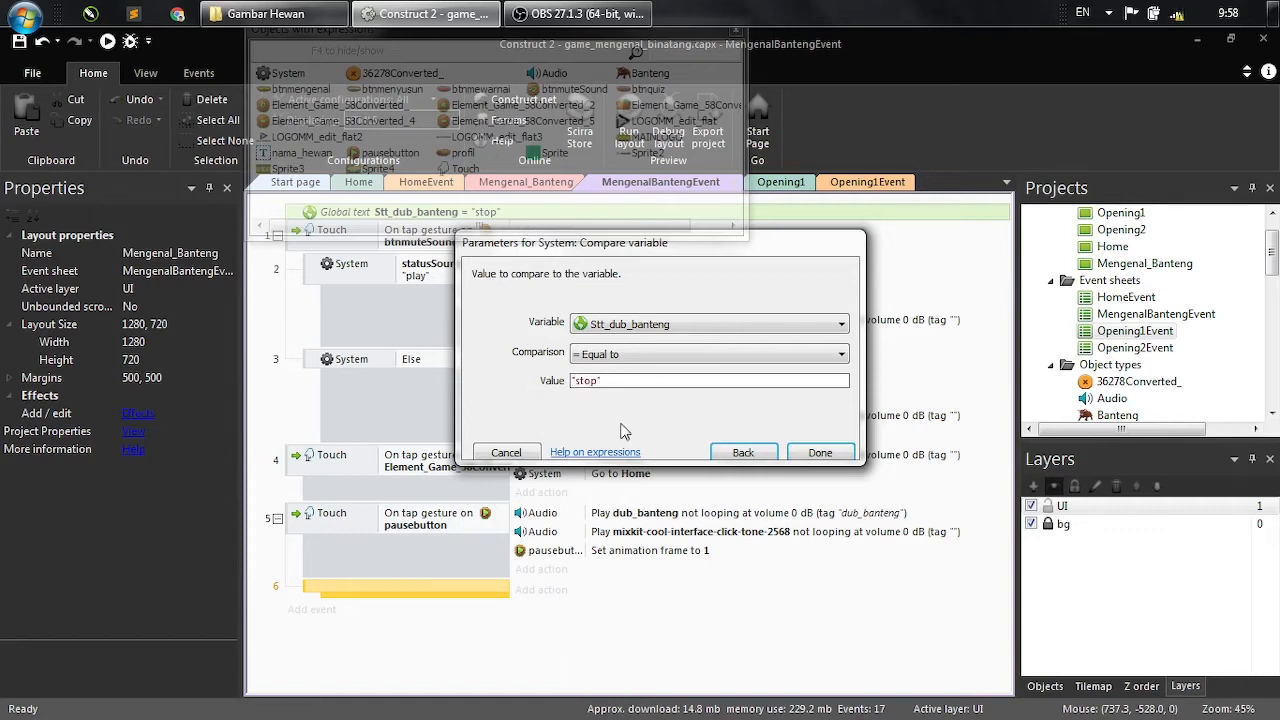
click(820, 454)
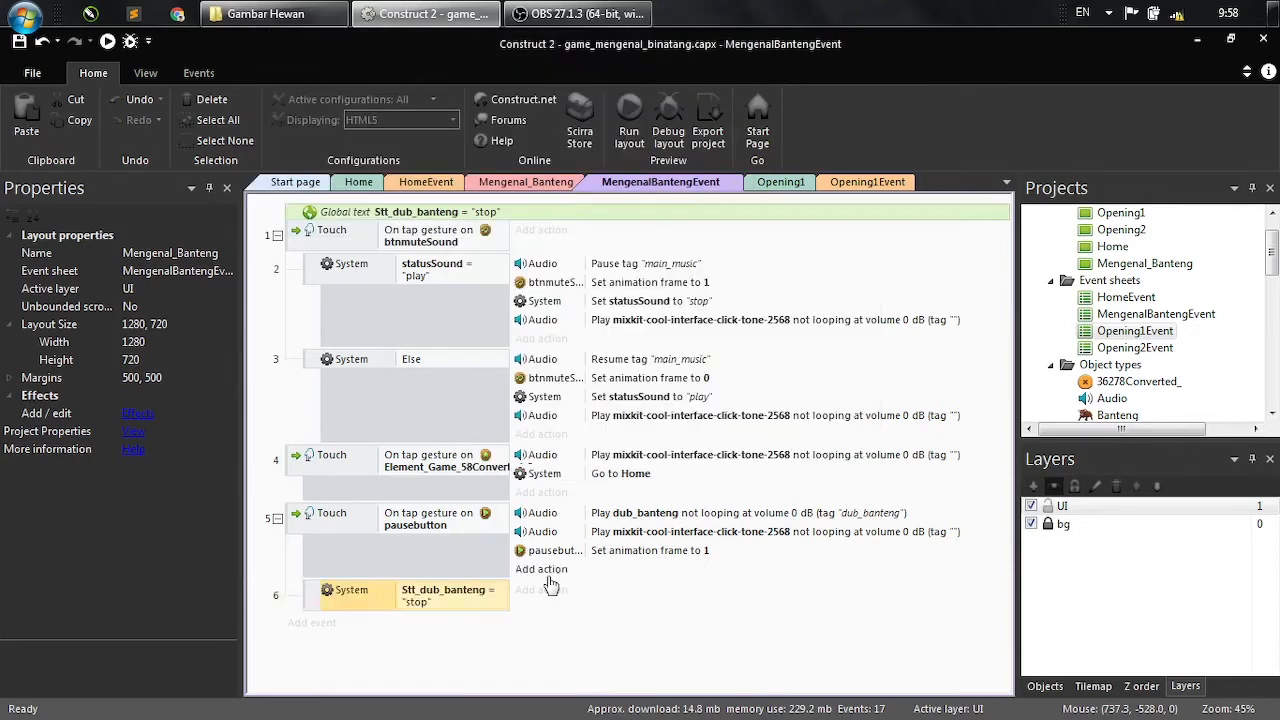
- Move the dub_banteng play, click-tone play and animation frame actions from the pausebutton tap event into the Stt_dub_banteng sub-event
click(546, 513)
shift+click(558, 551)
drag(558, 537, 550, 596)
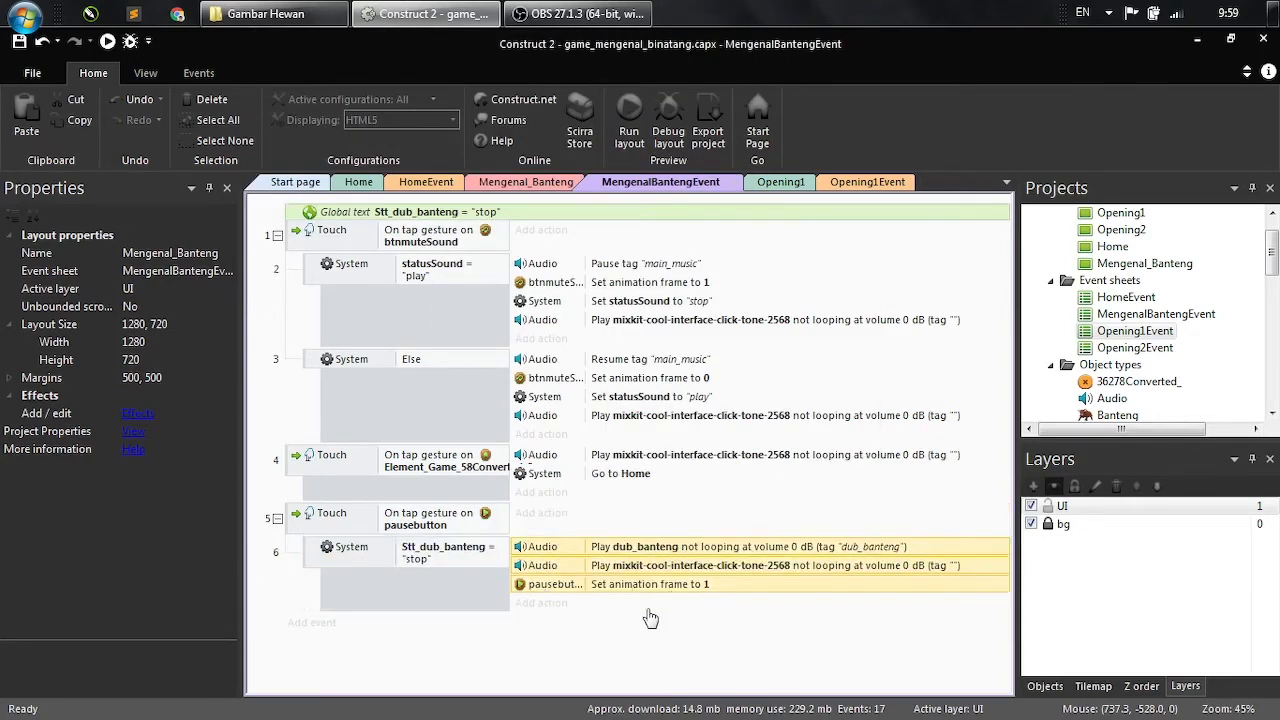
click(563, 665)
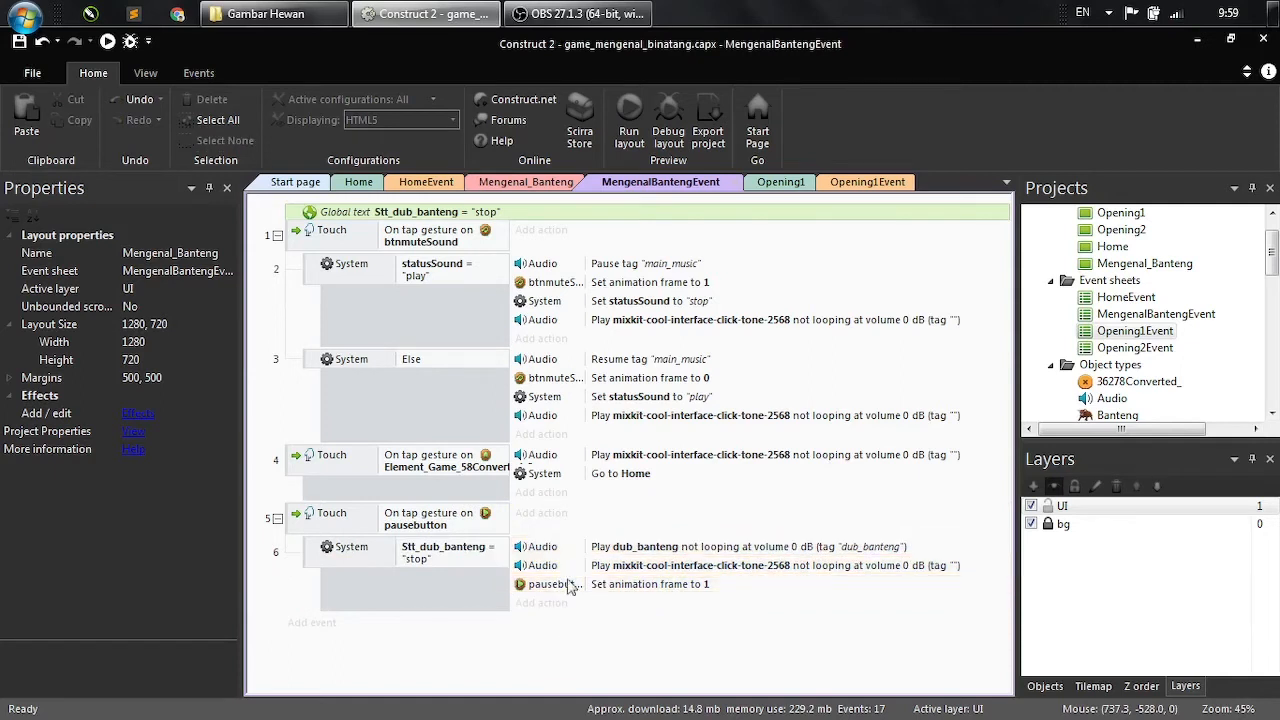
- Add an Else sub-event after the Stt_dub_banteng = "stop" sub-event
click(325, 568)
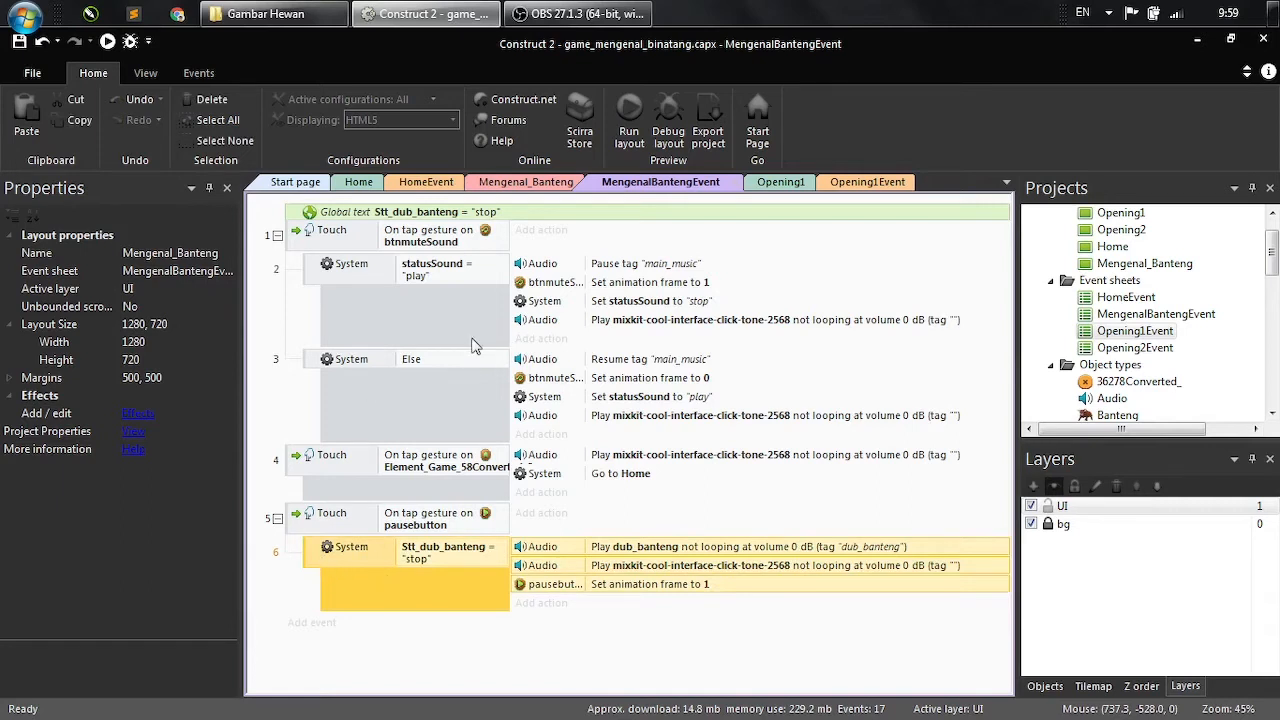
key(x)
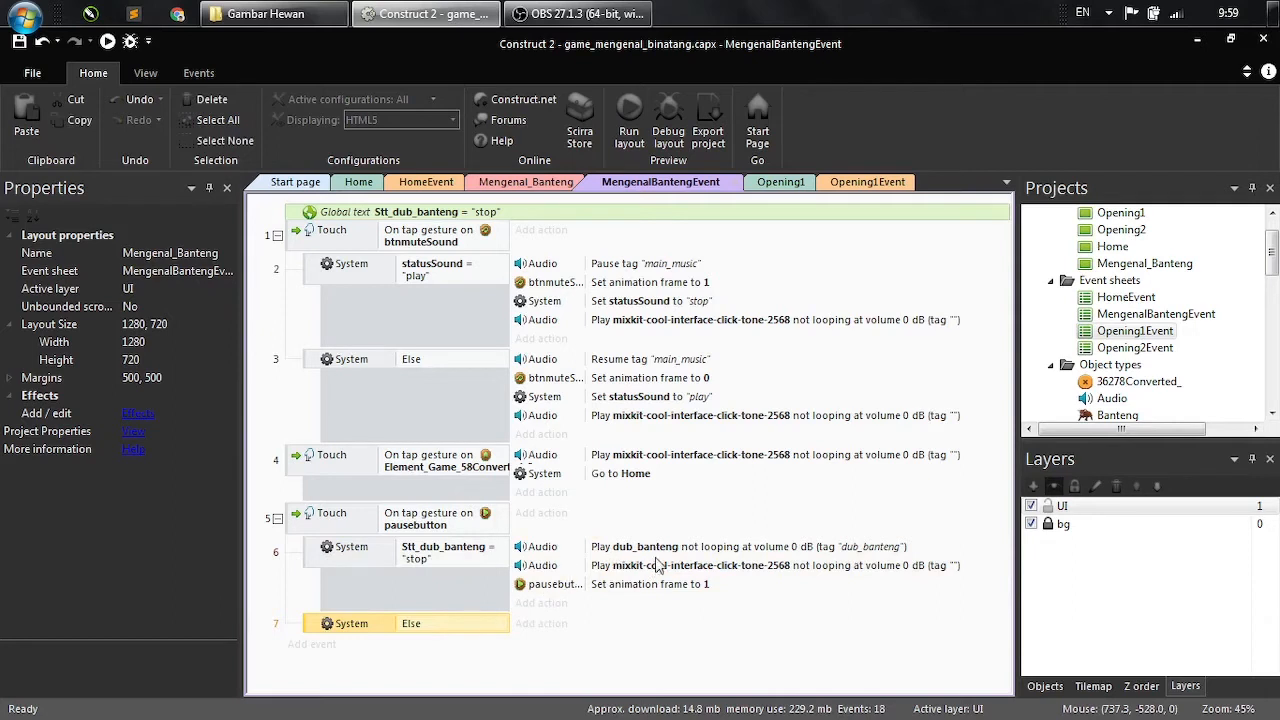
click(575, 556)
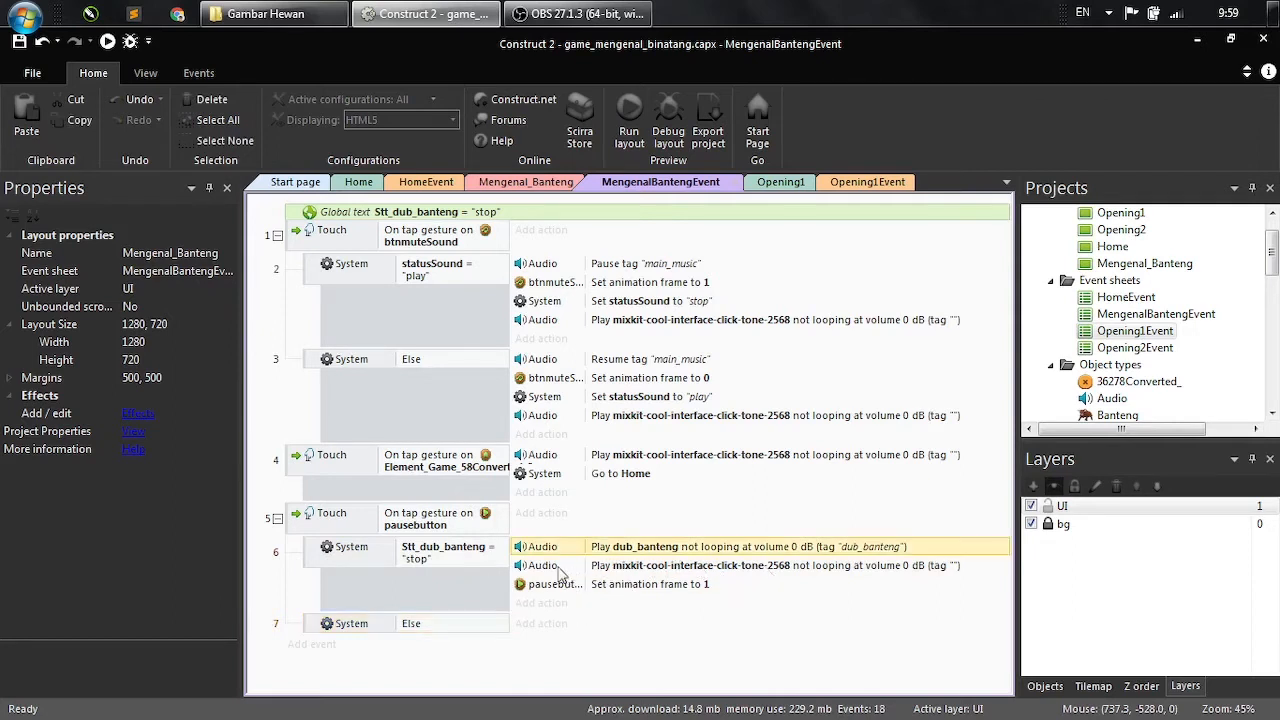
click(557, 585)
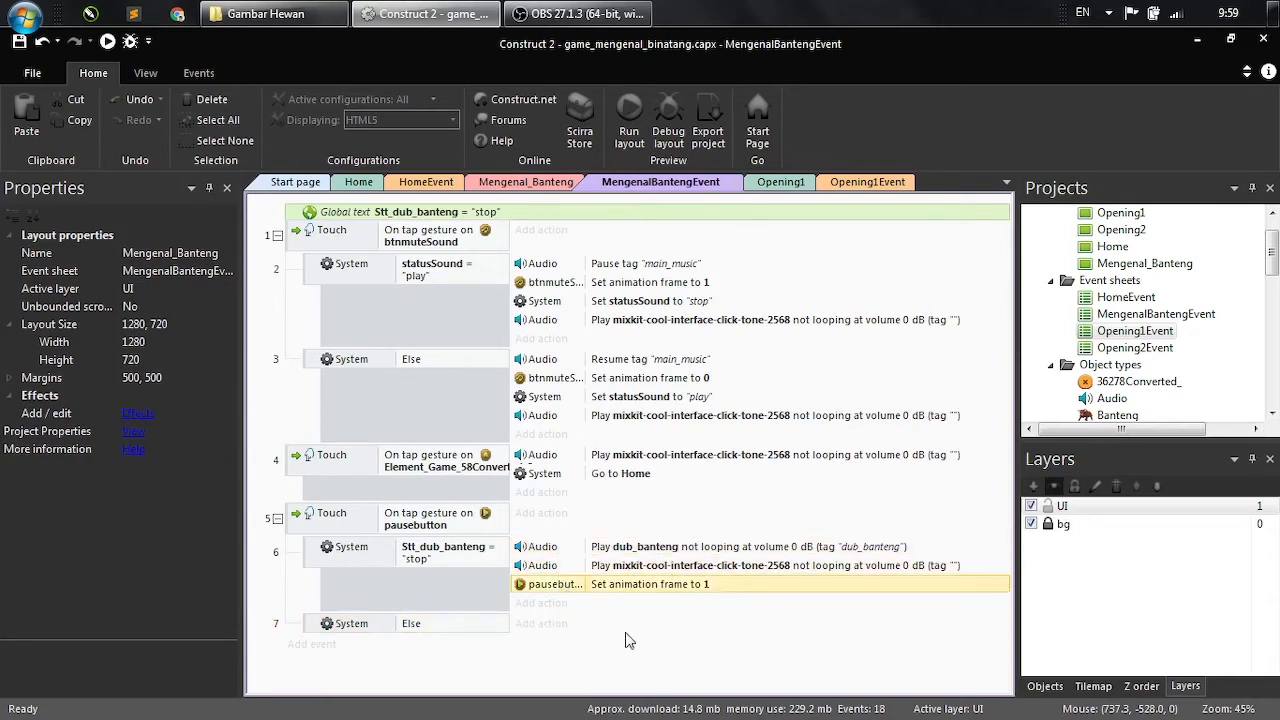
- Add an Audio Set paused action to the new Else sub-event with tag "dub_banteng" and state Pause
click(550, 625)
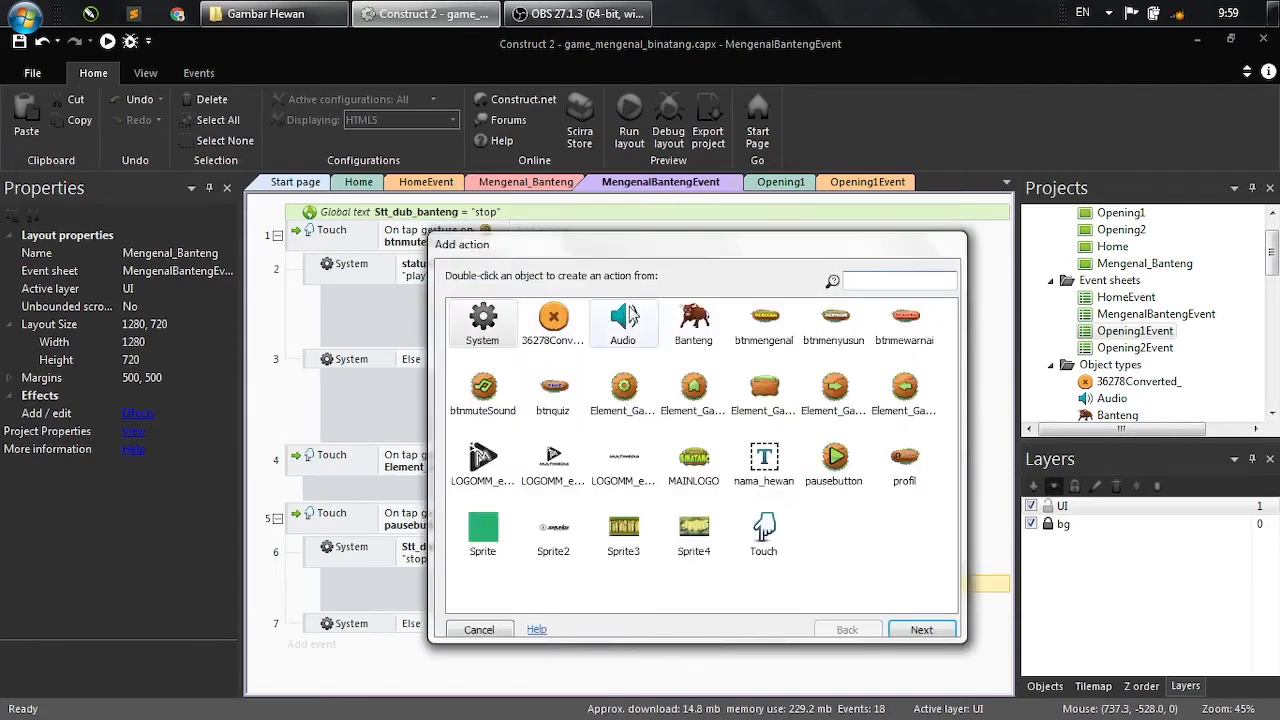
double_click(625, 322)
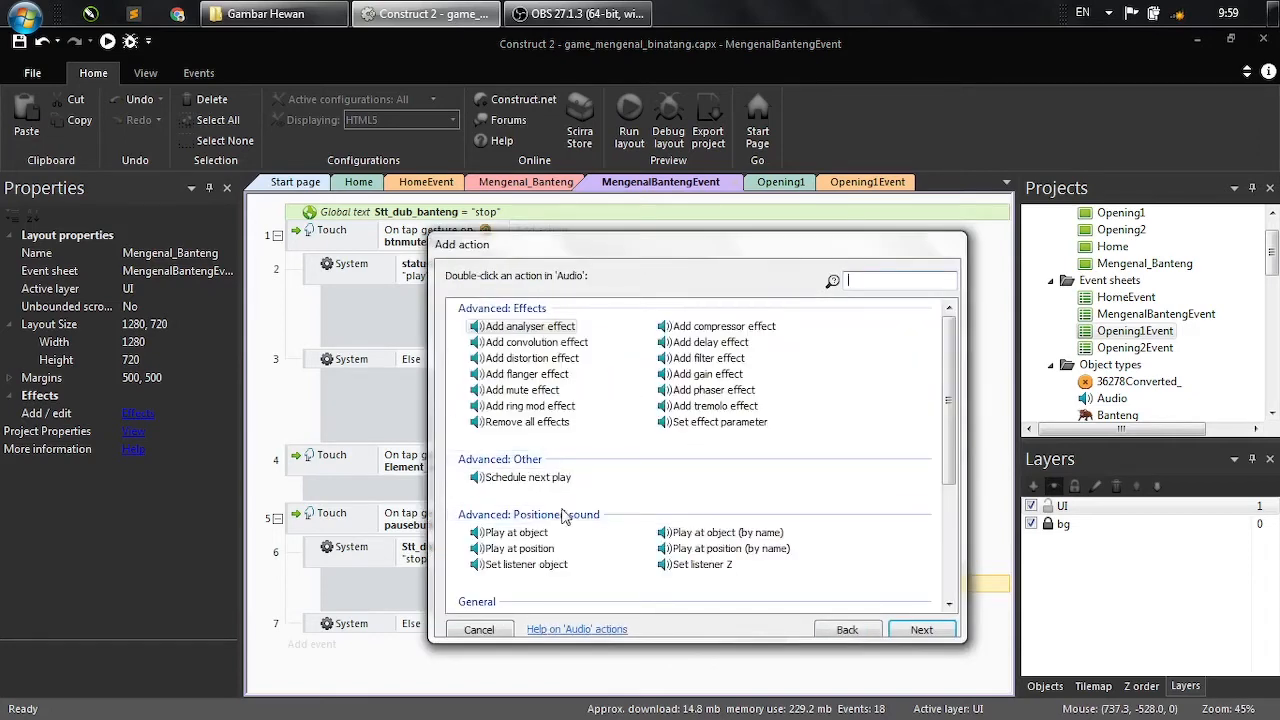
drag(957, 400, 958, 514)
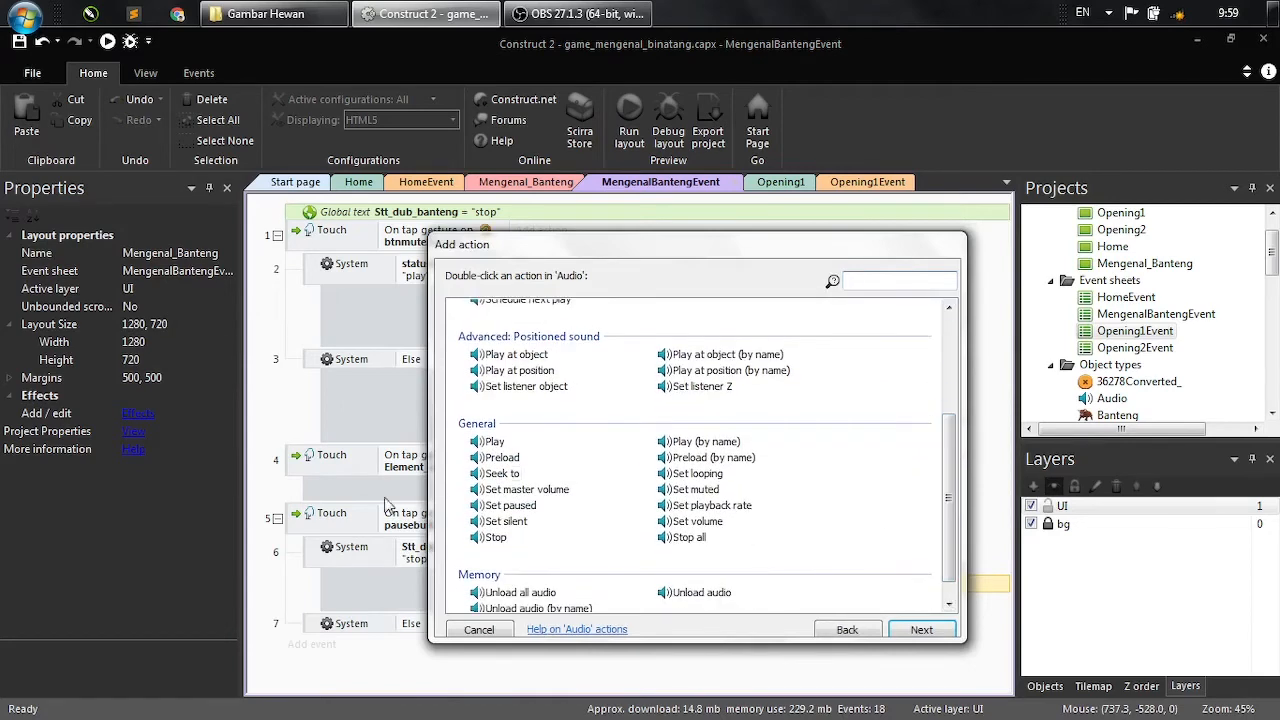
click(515, 506)
click(912, 629)
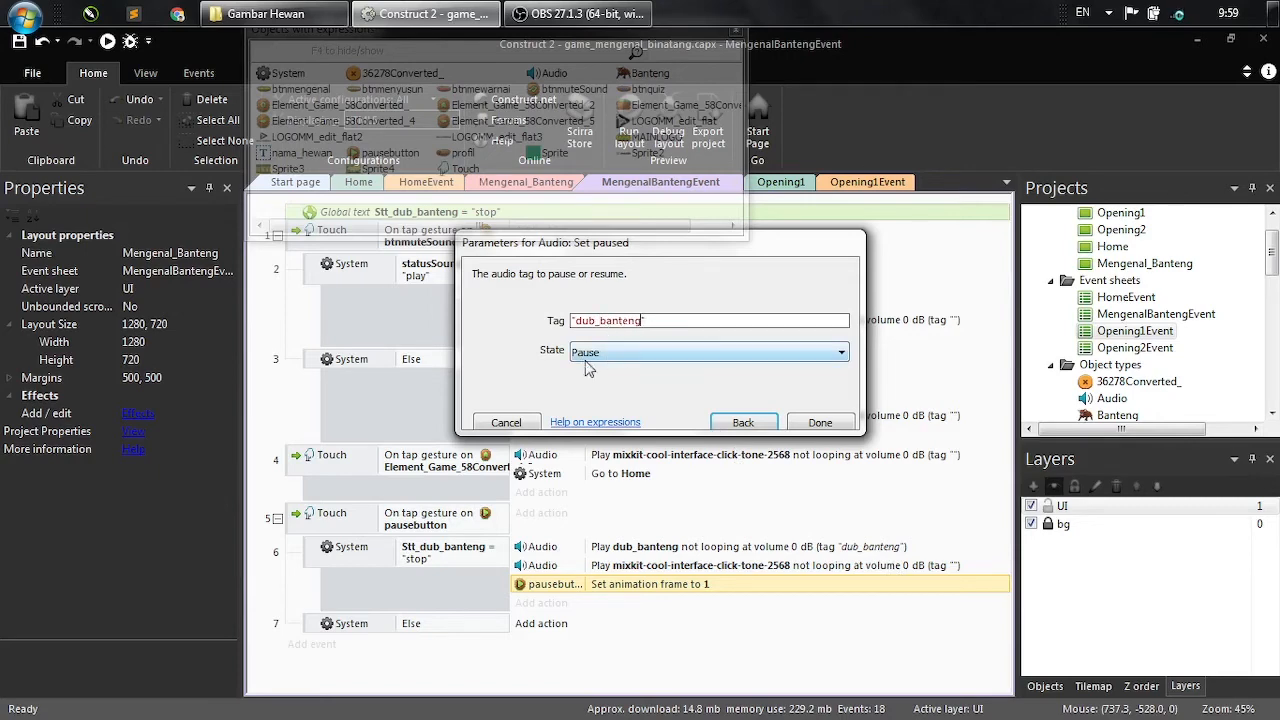
click(805, 423)
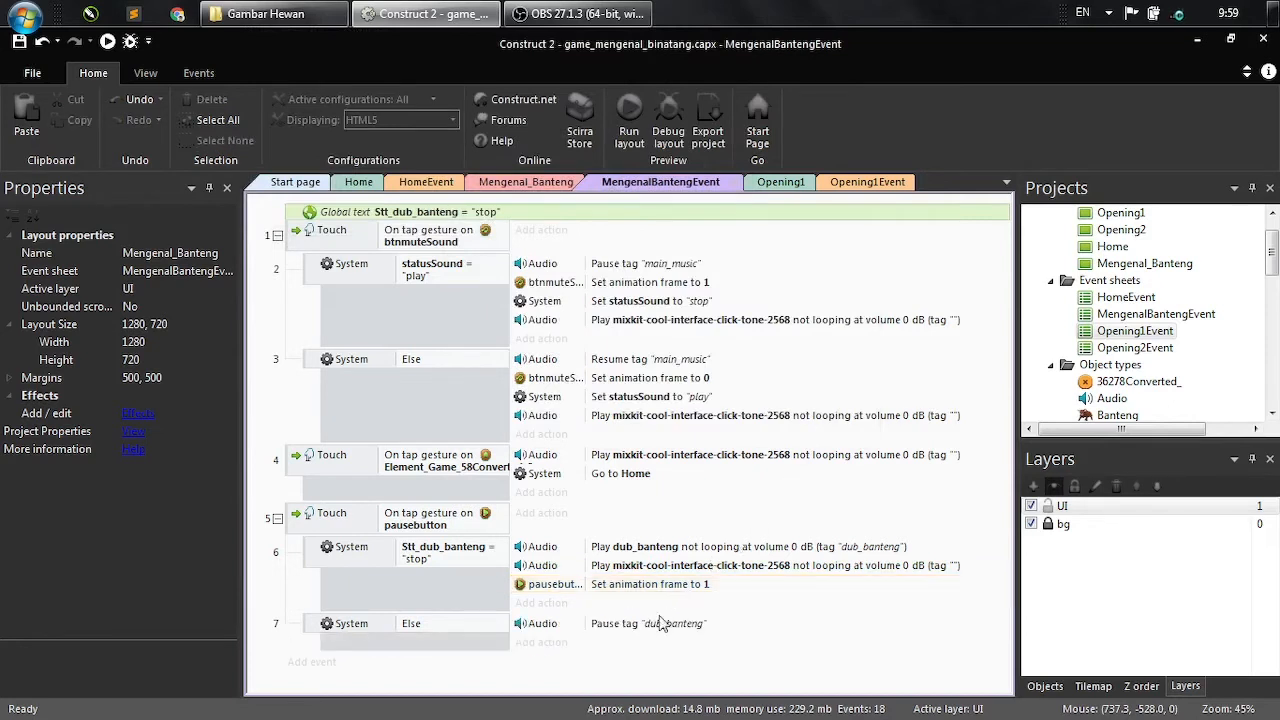
- Copy the mixkit-cool-interface-click-tone-2568 play action from the "stop" sub-event into the Else sub-event below it
click(576, 568)
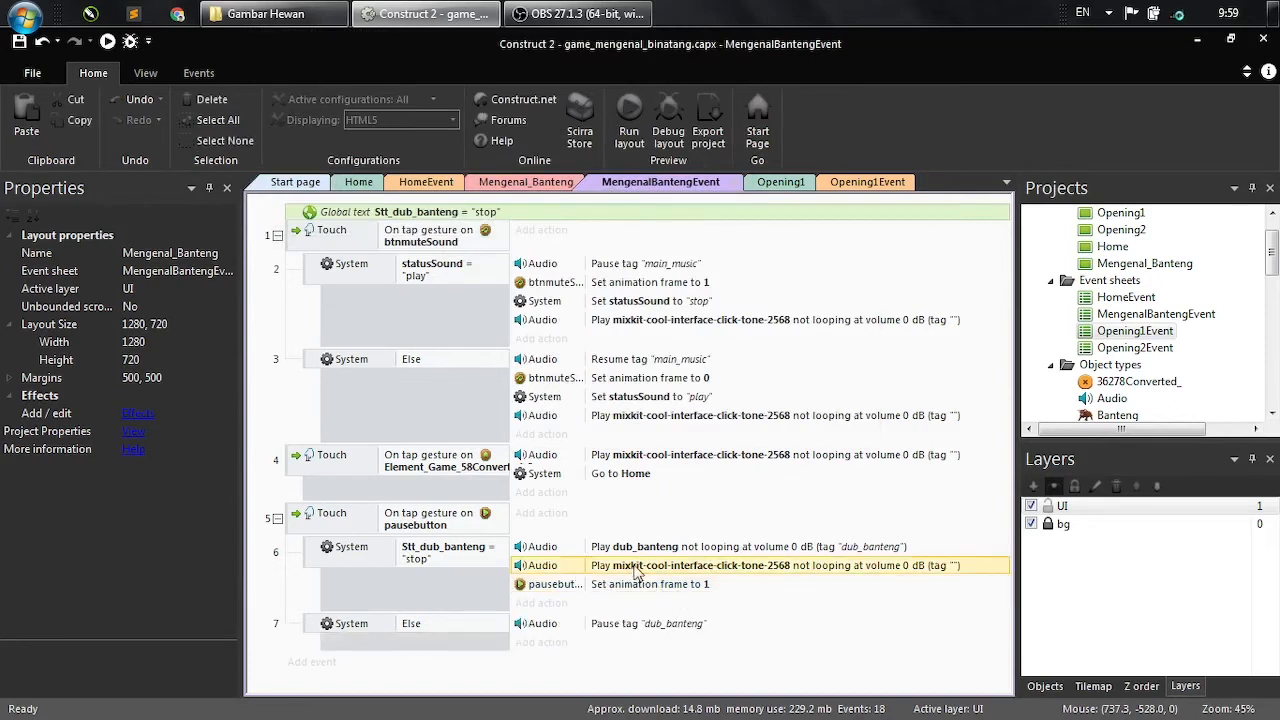
ctrl+drag(540, 568, 545, 643)
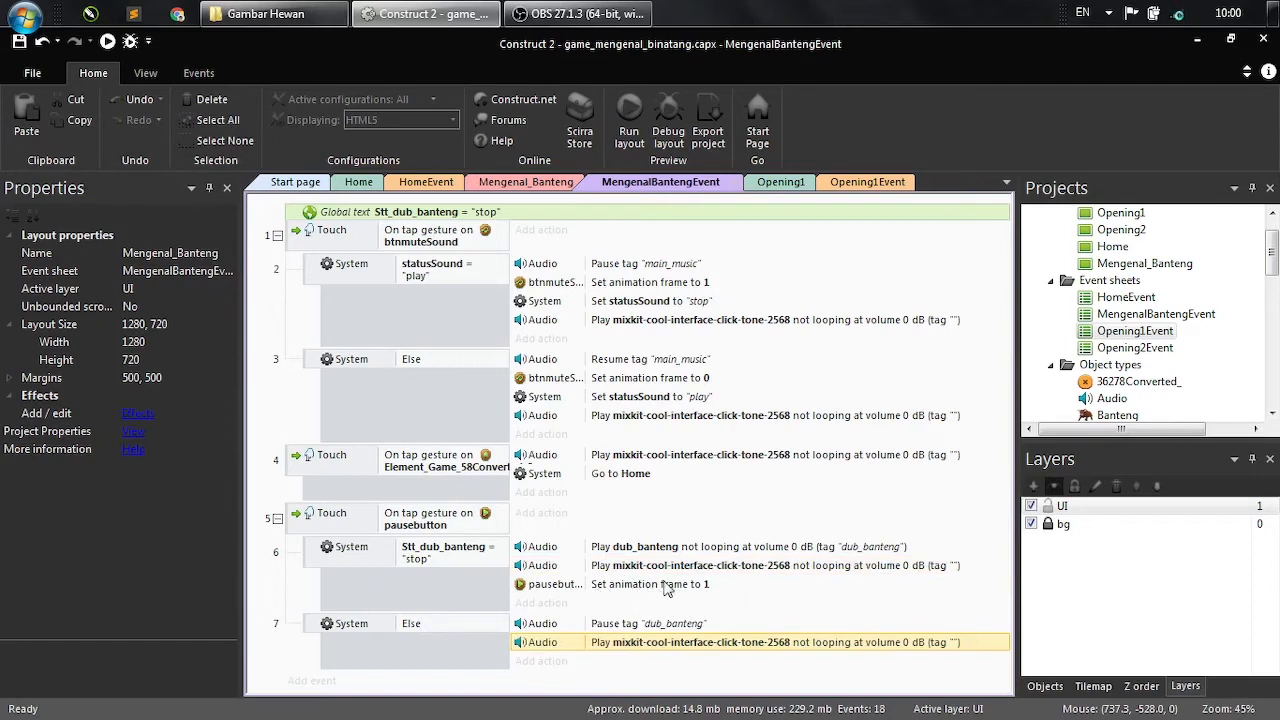
click(540, 664)
click(493, 629)
- Copy the pausebutton animation frame action into the Else sub-event and set the copy's frame number to 0
click(535, 590)
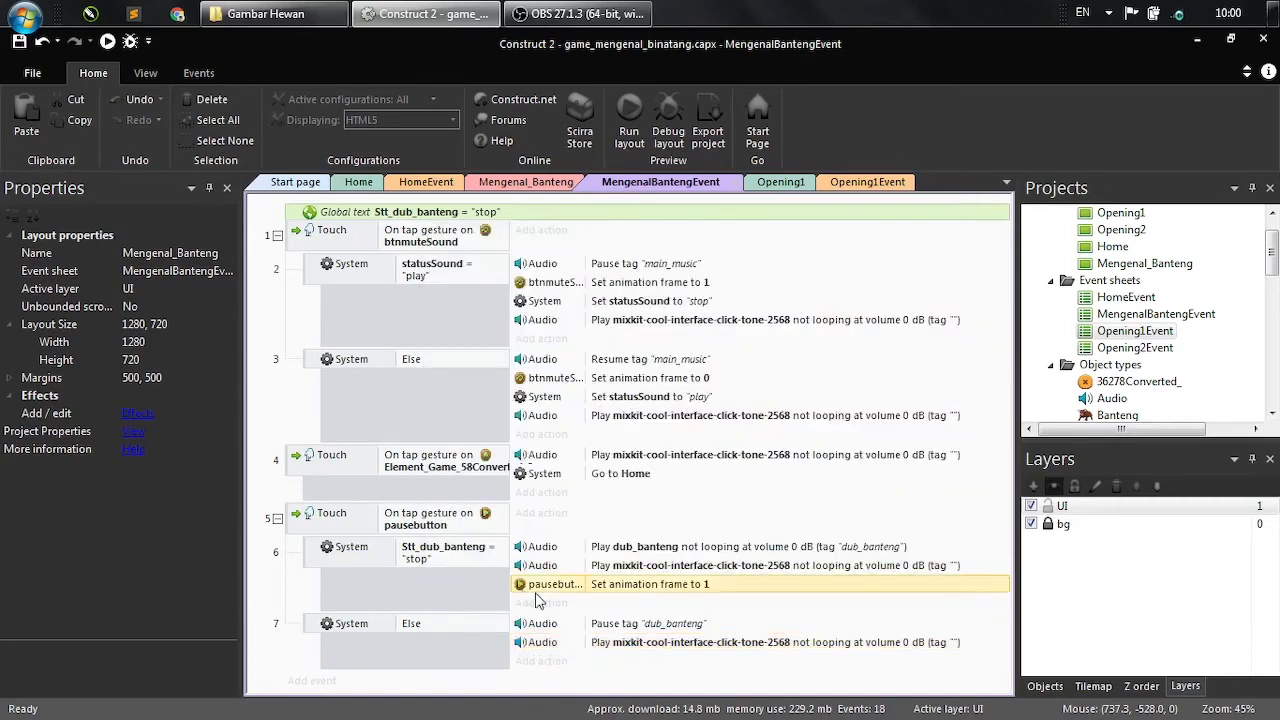
ctrl+drag(531, 590, 545, 653)
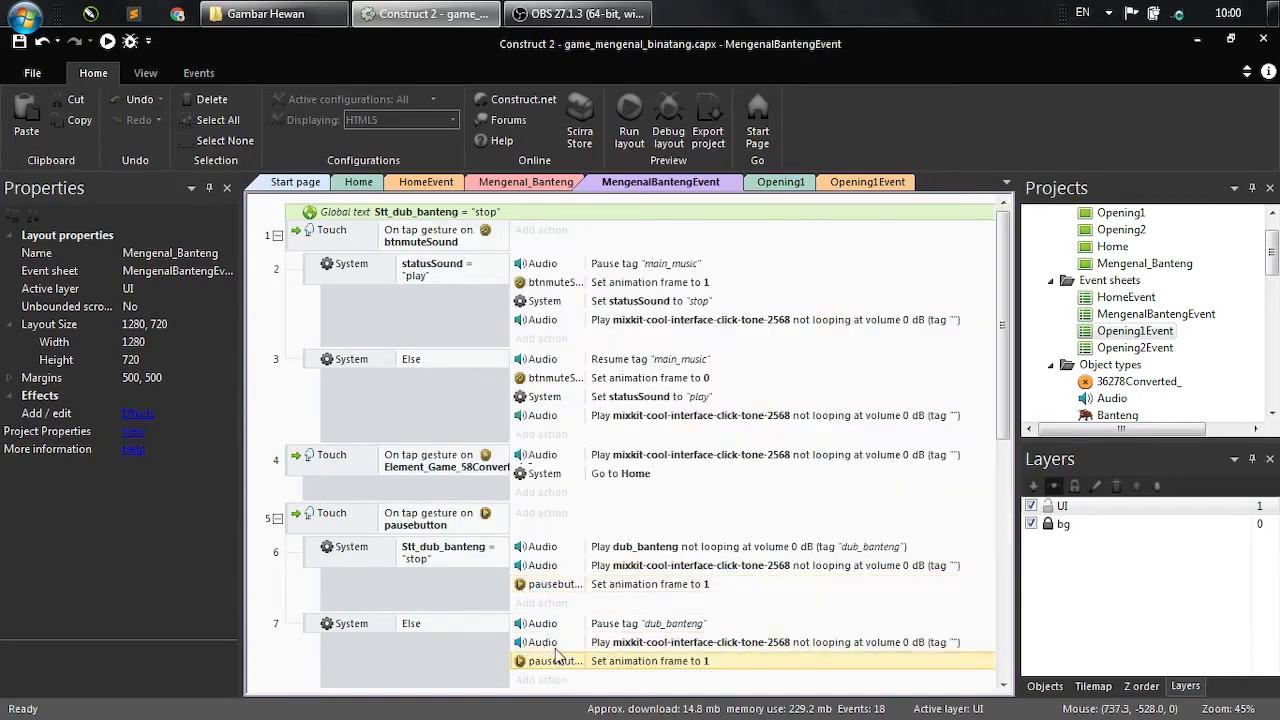
drag(1003, 440, 1025, 493)
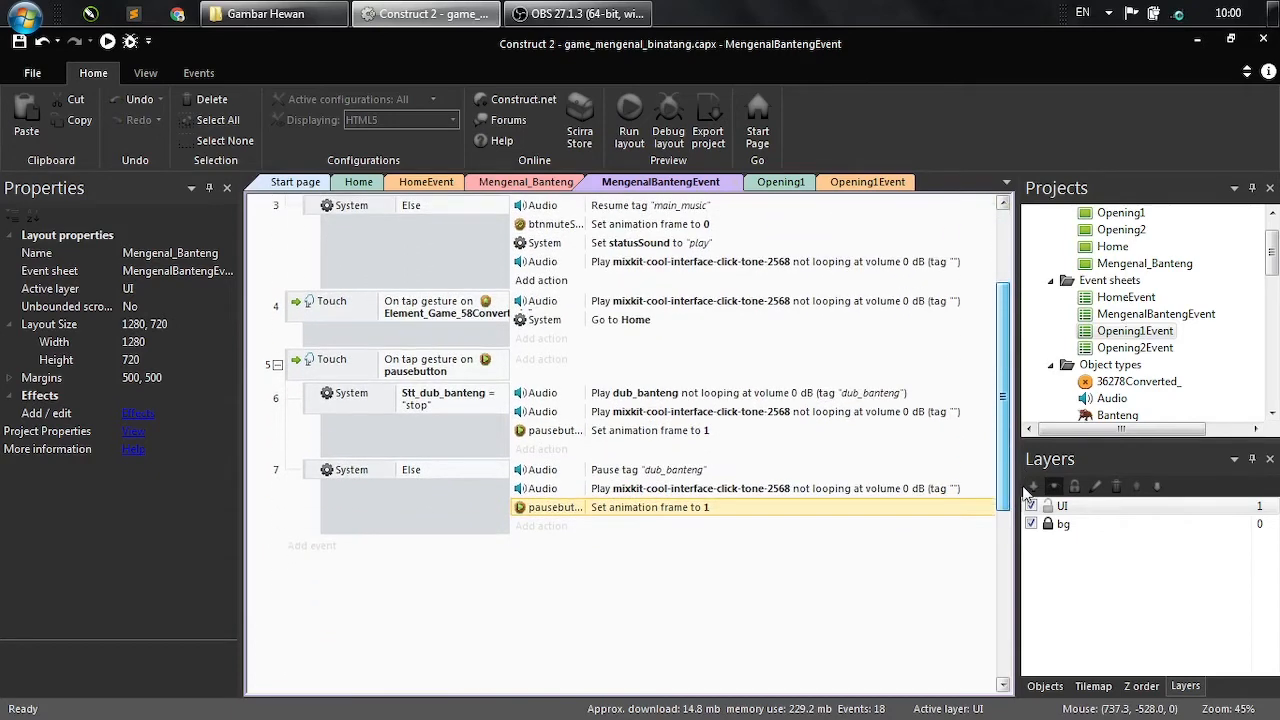
double_click(706, 510)
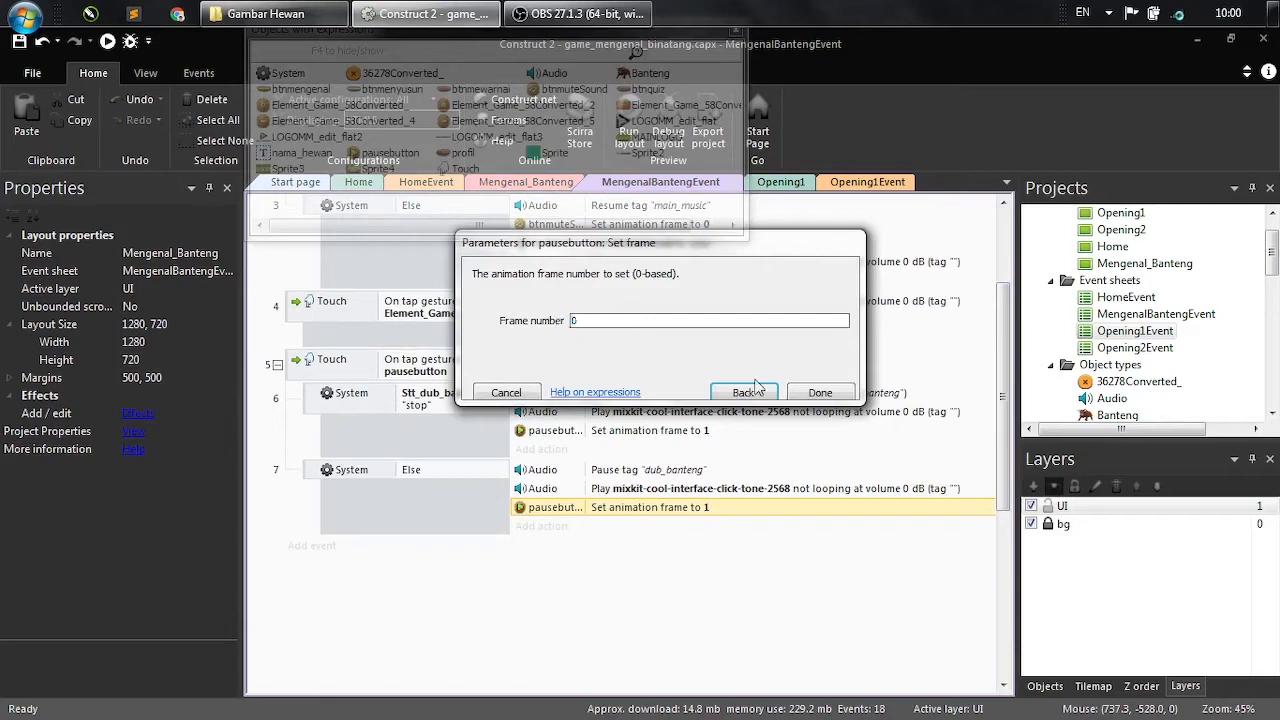
click(822, 393)
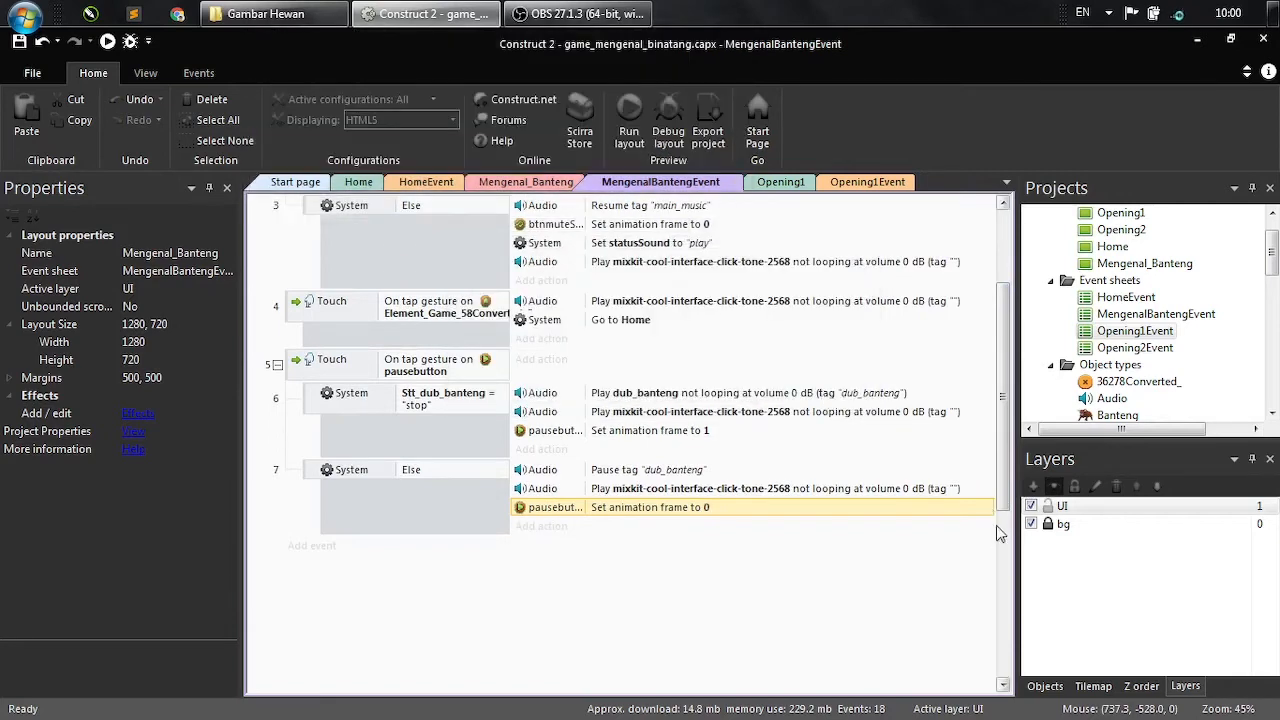
- Add a System Set value action to the Stt_dub_banteng = "stop" sub-event that sets Stt_dub_banteng to "play"
drag(1002, 488, 1001, 474)
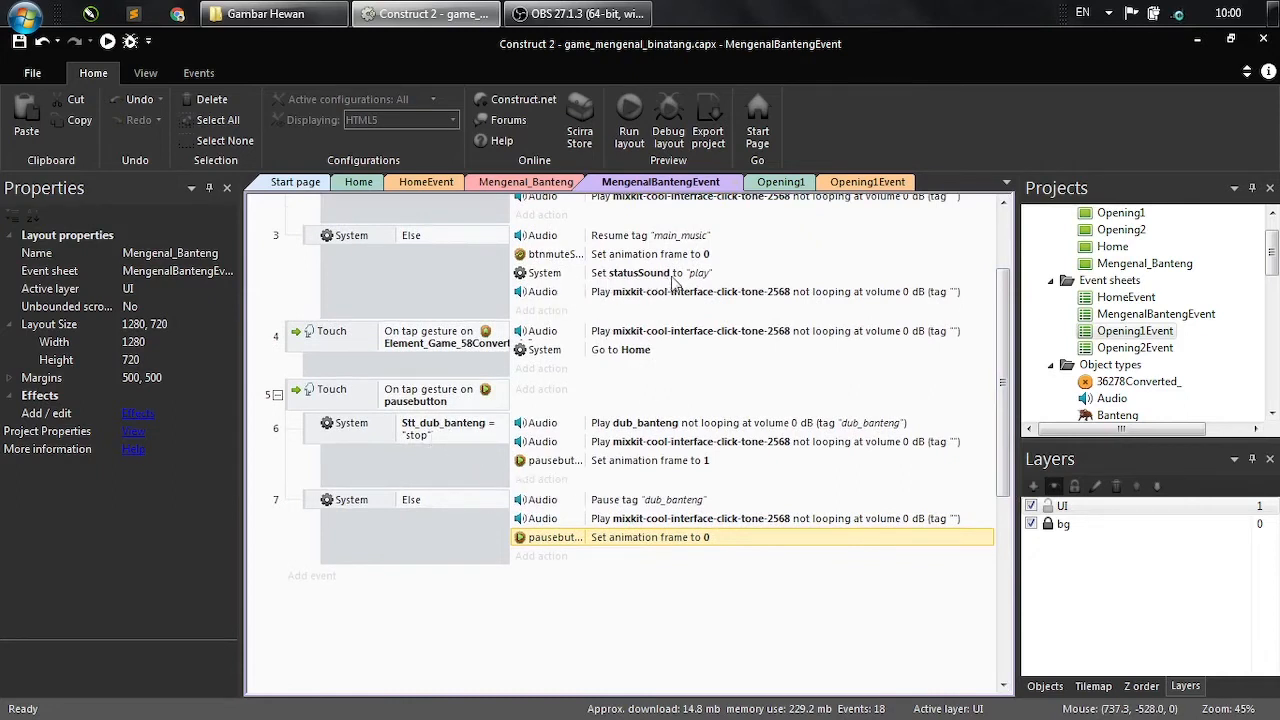
drag(1000, 347, 1008, 310)
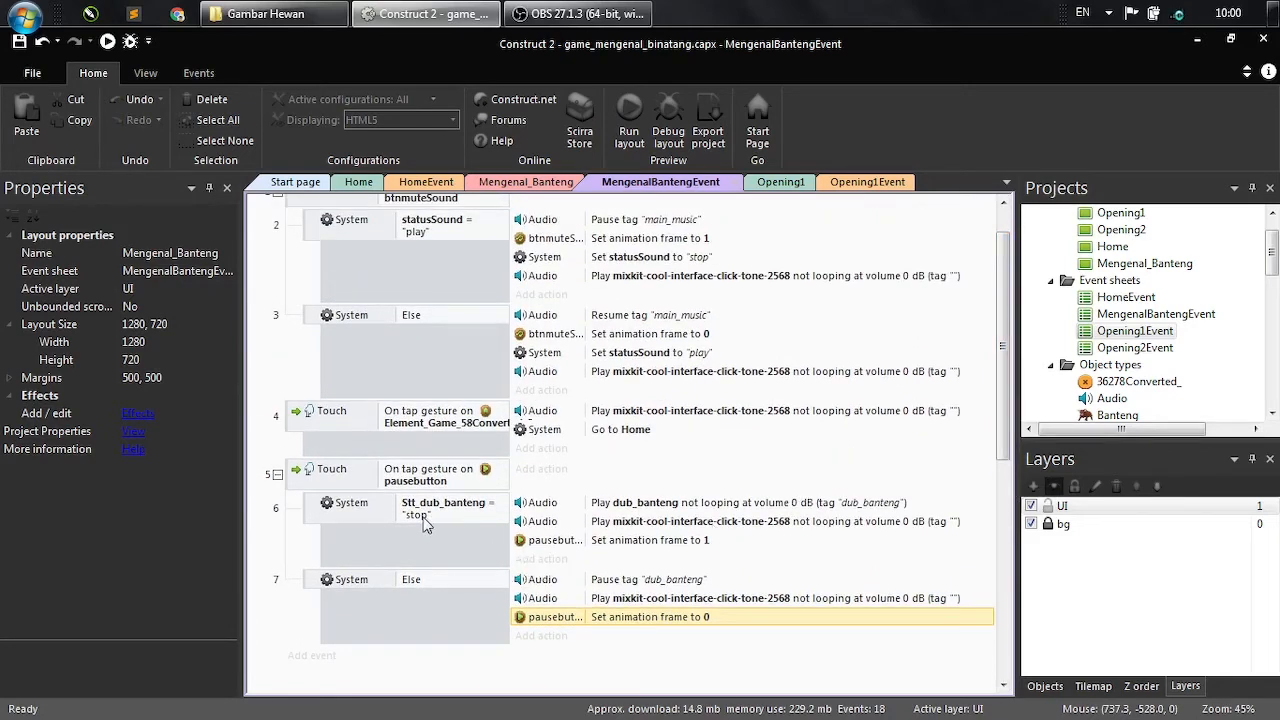
click(547, 568)
double_click(485, 318)
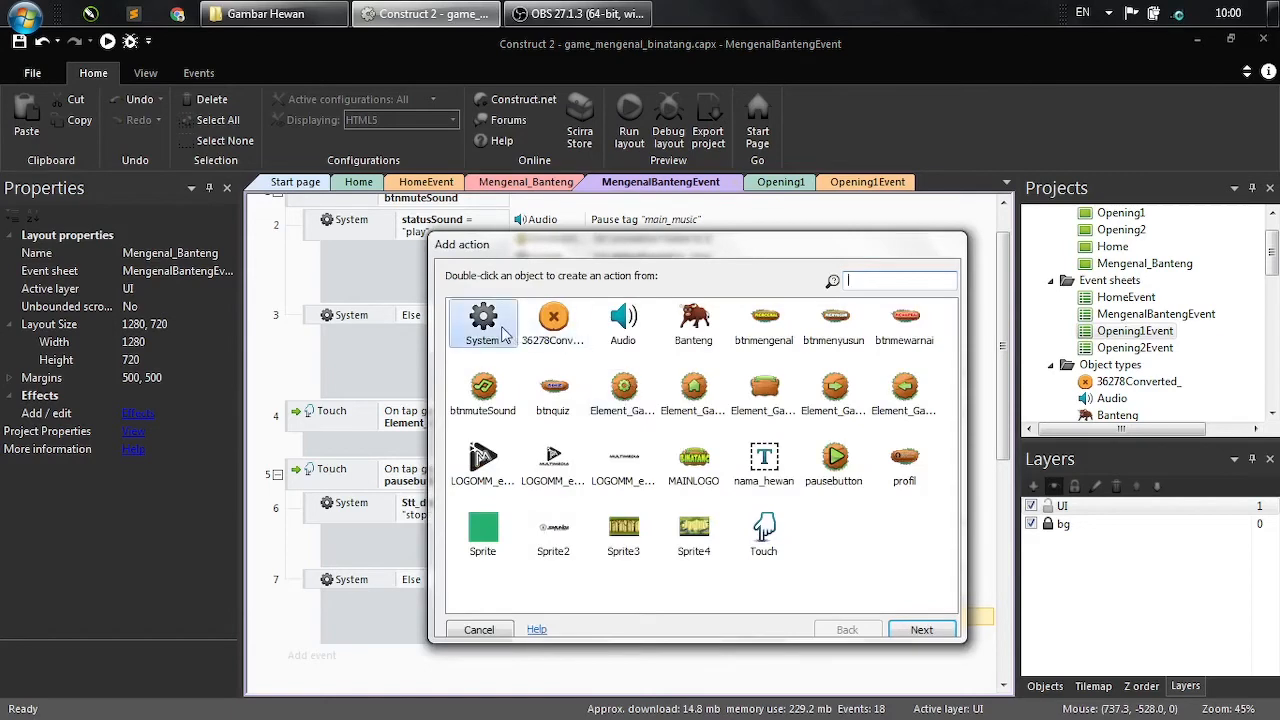
click(505, 516)
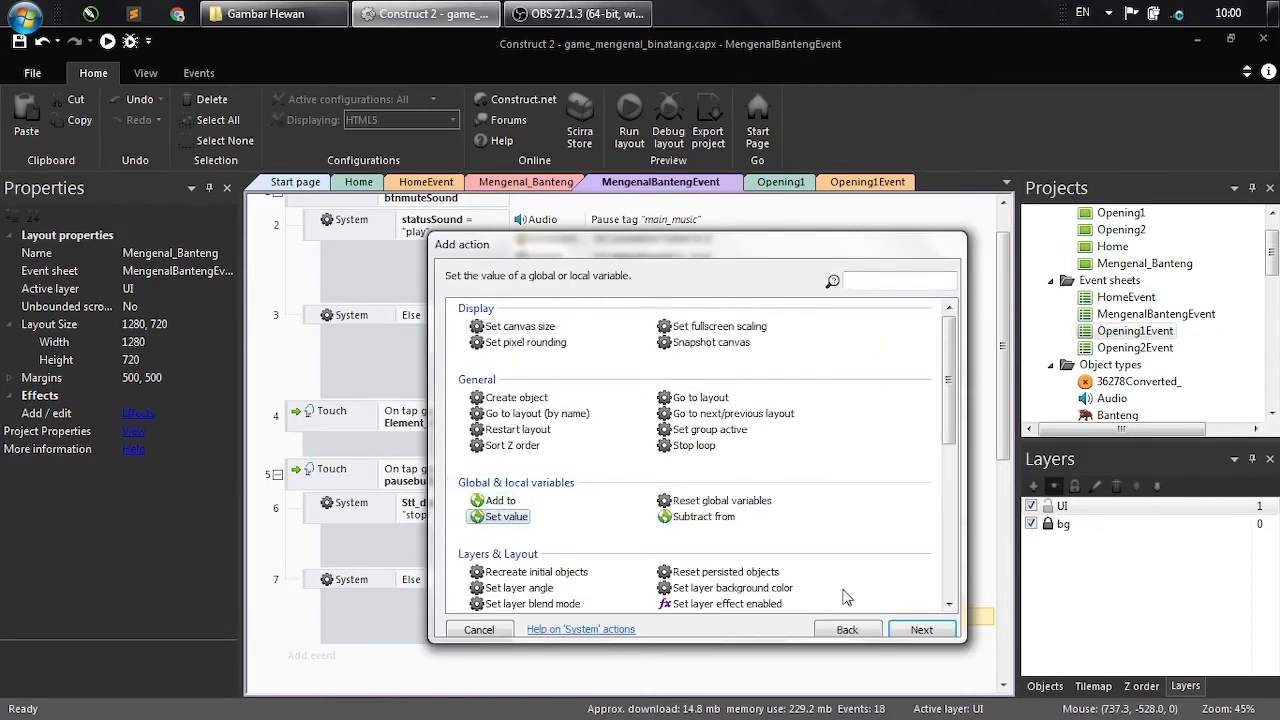
click(911, 629)
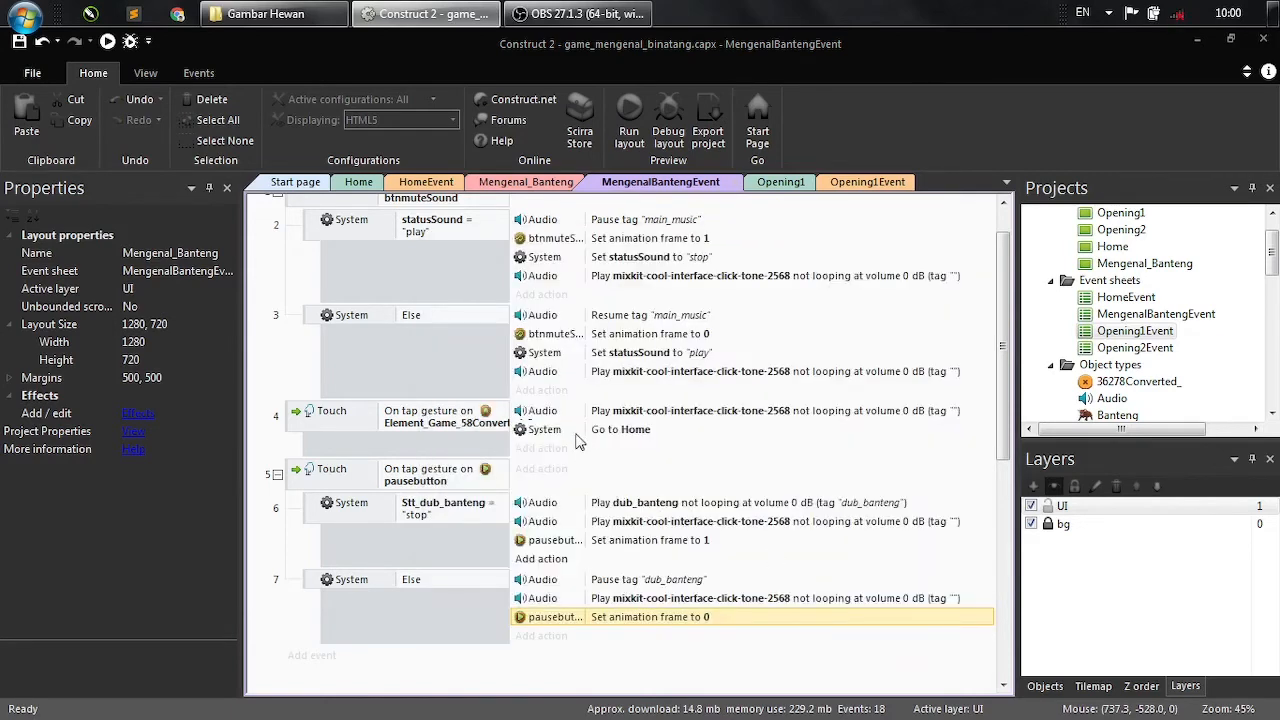
click(612, 325)
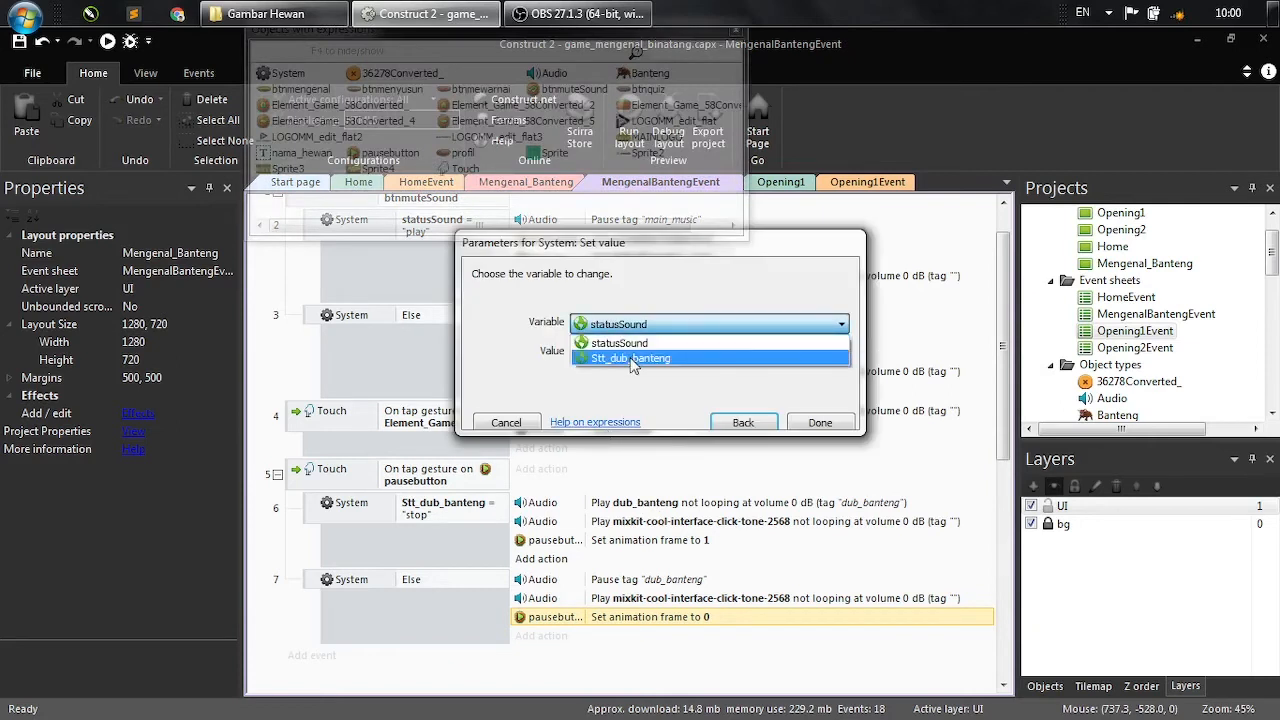
click(632, 360)
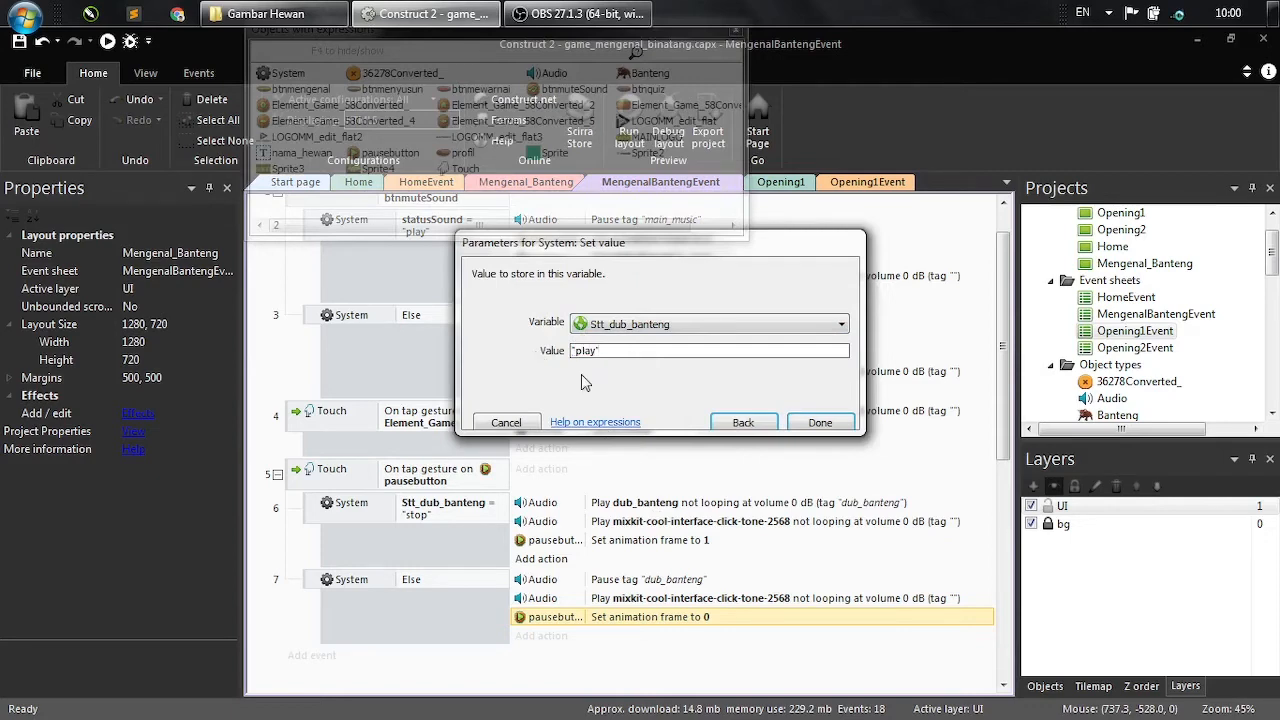
click(817, 423)
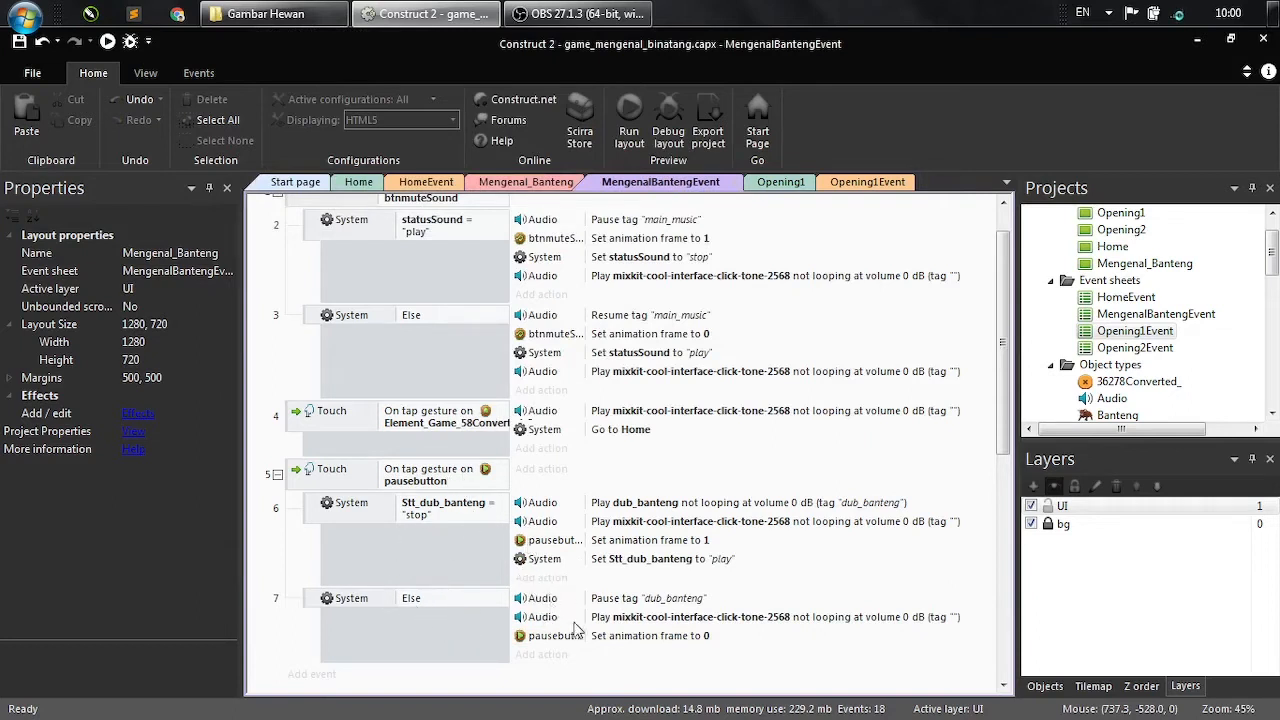
scroll(1003, 400, down, 3)
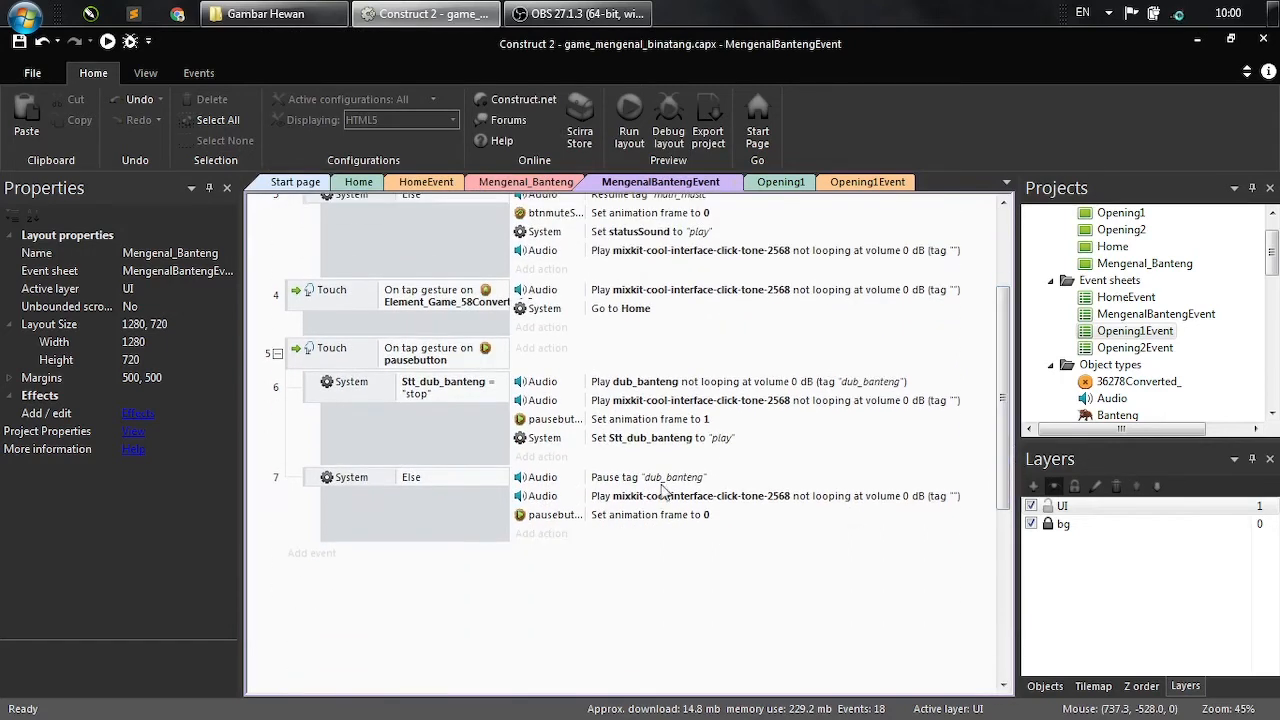
- Copy the Set Stt_dub_banteng action from the "stop" sub-event into the Else sub-event and set the copy's value to "stop"
click(573, 440)
ctrl+drag(535, 441, 550, 533)
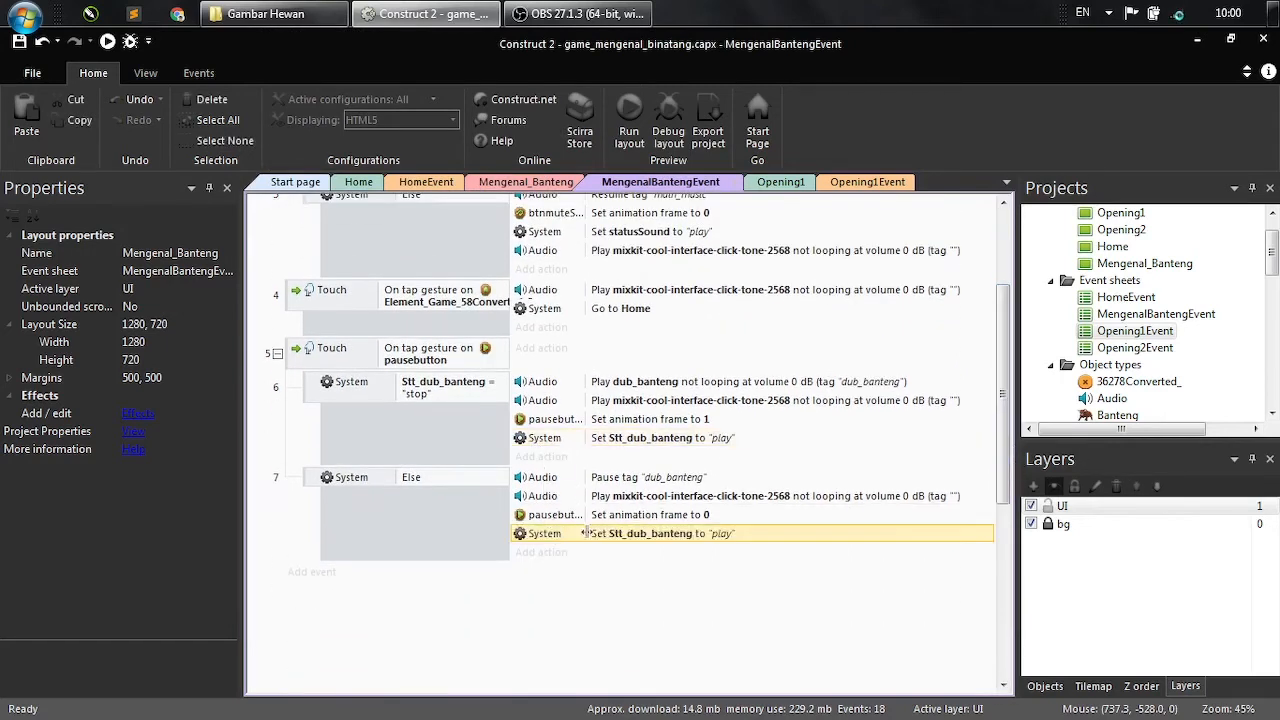
double_click(720, 545)
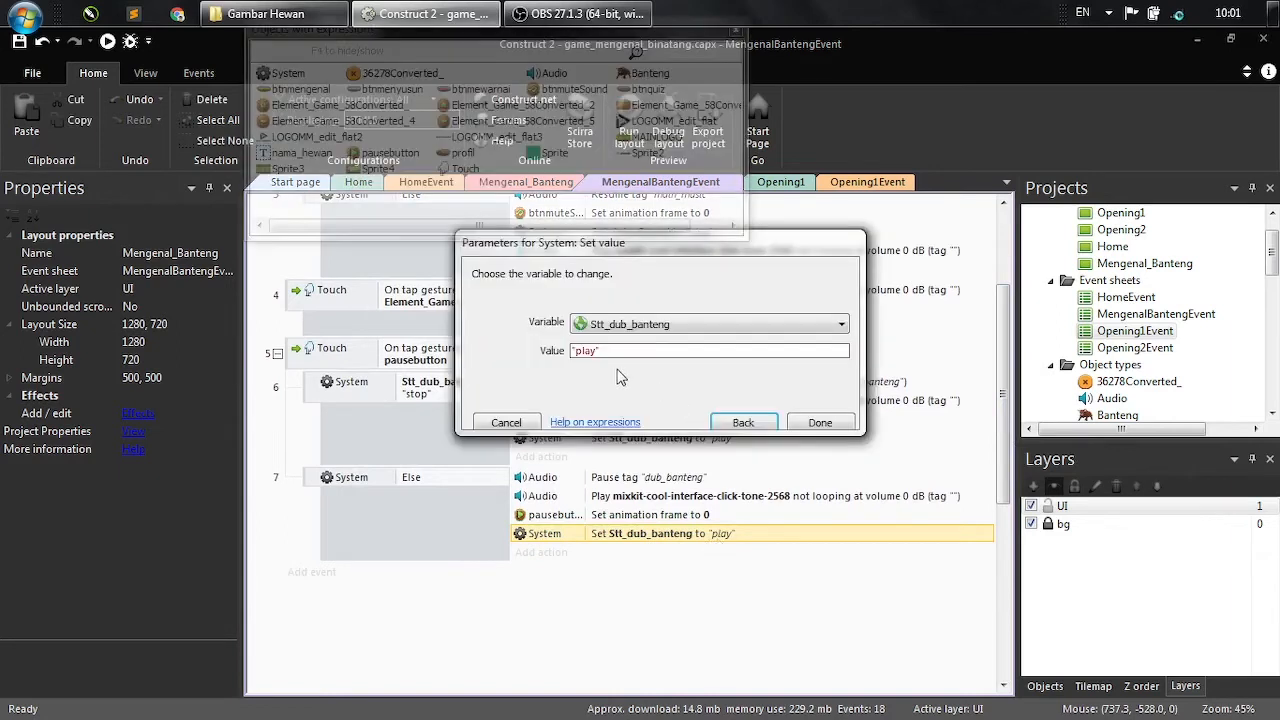
double_click(590, 356)
text("stop")
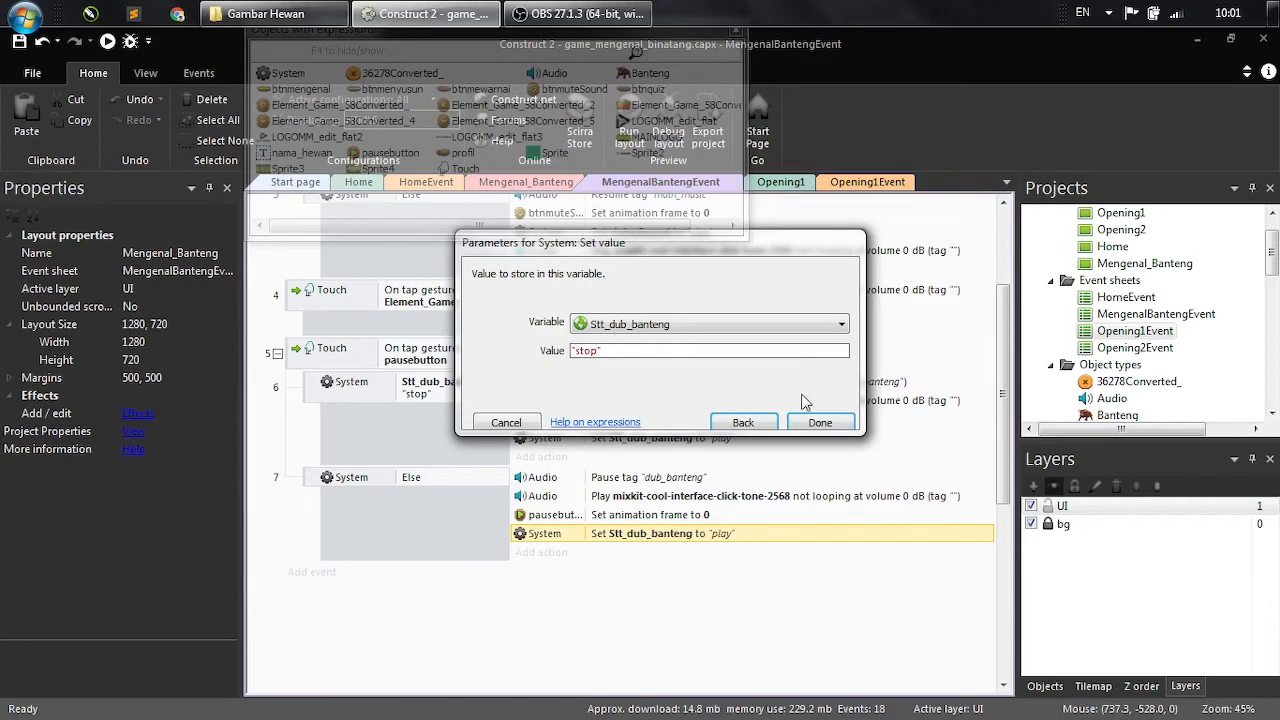
click(818, 424)
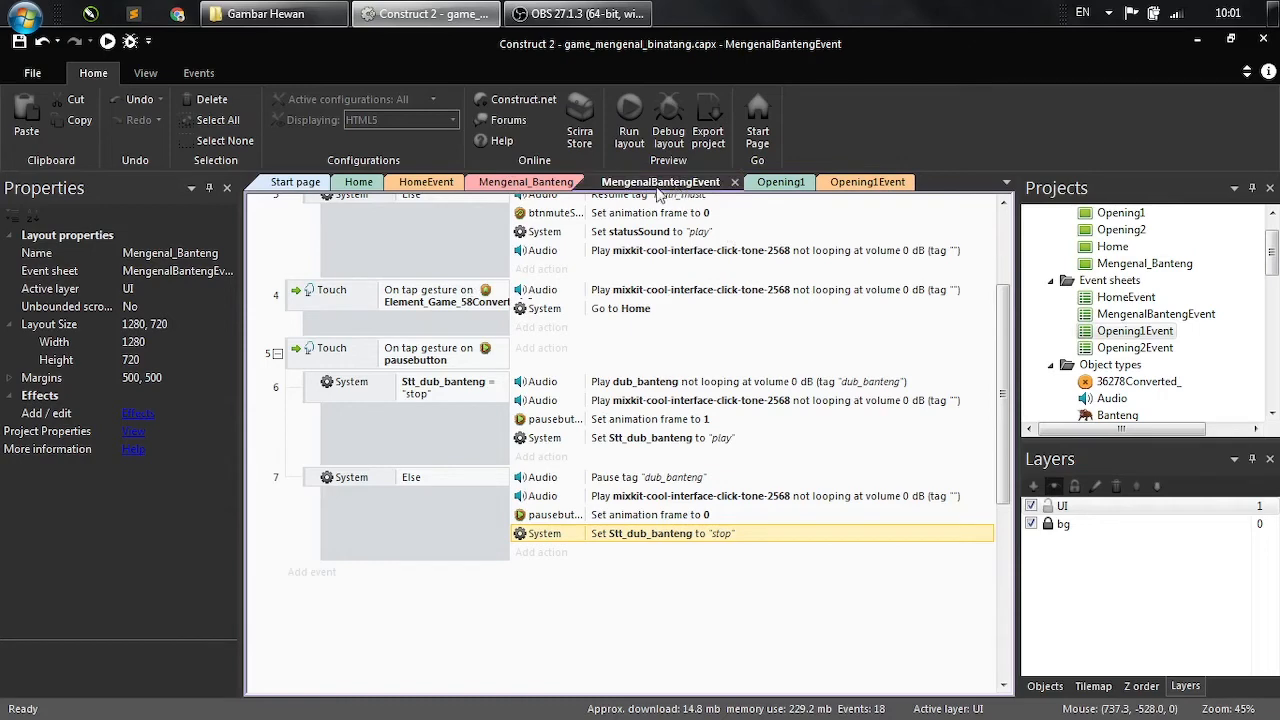
- Save the project and run a preview of the Mengenal_Banteng layout
click(548, 184)
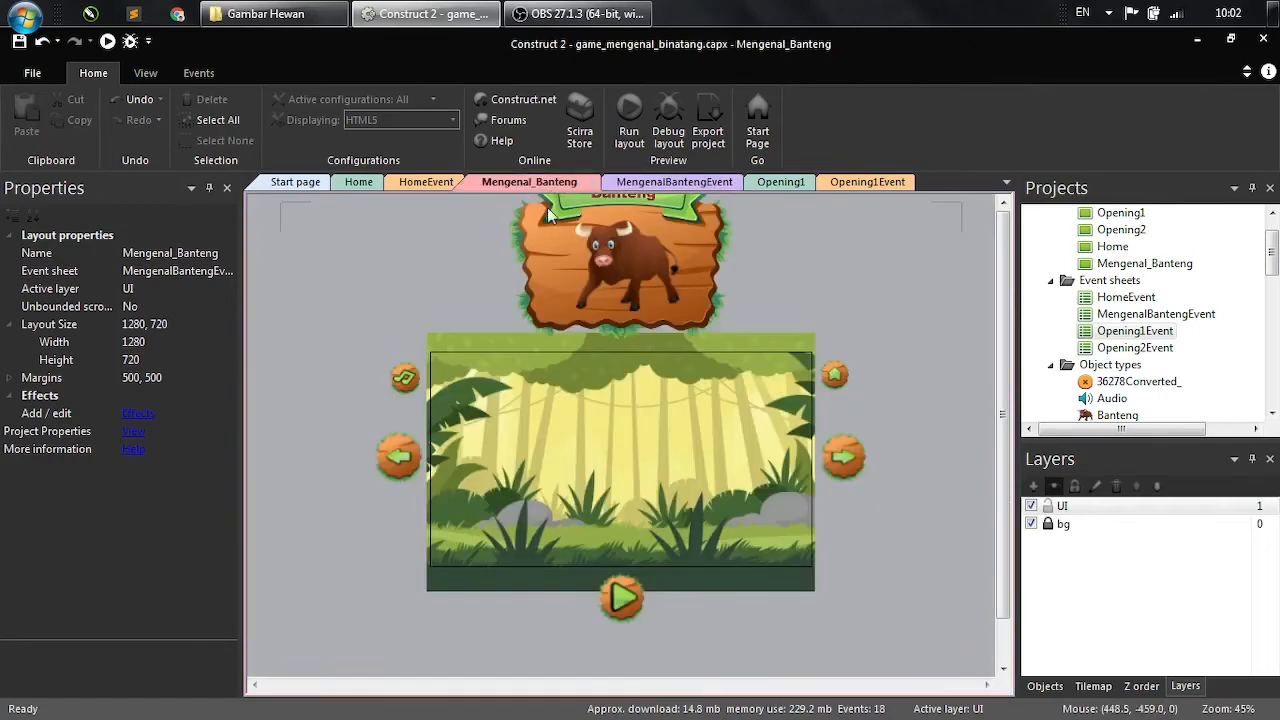
key(ctrl+s)
click(627, 128)
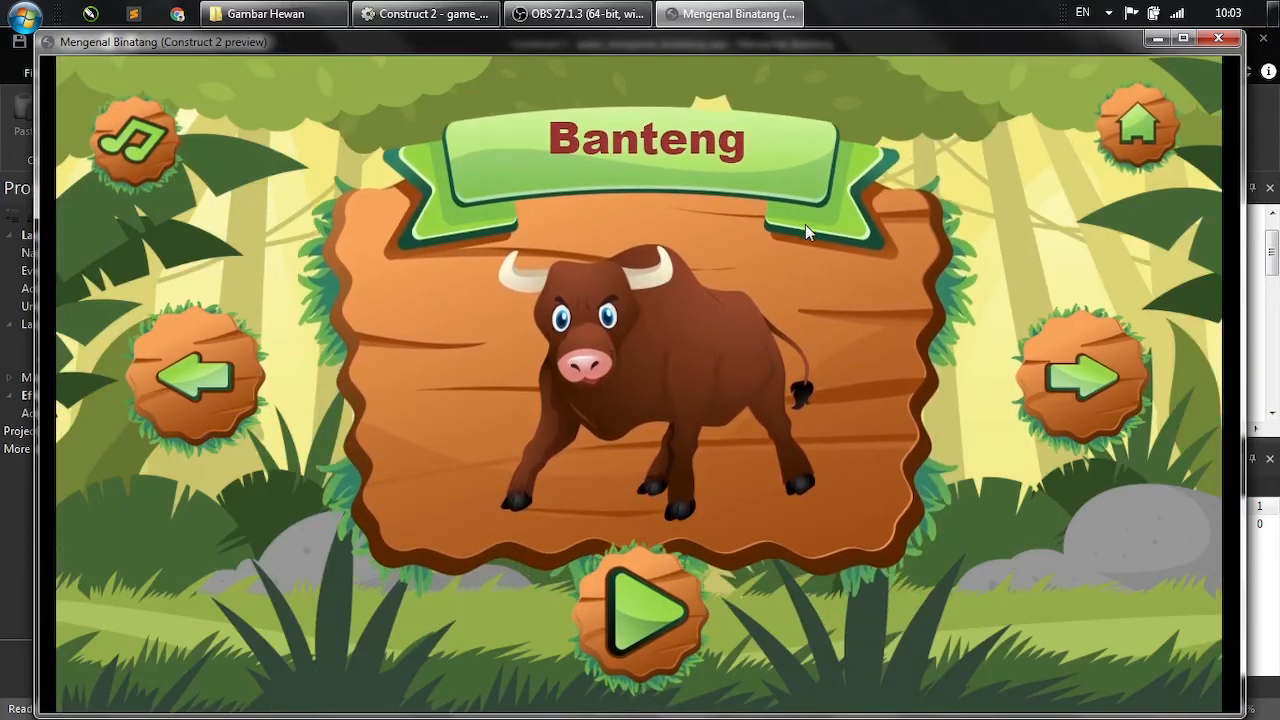
- Test the Banteng page's play/pause button in the preview by toggling the narration several times, and close the preview
click(642, 606)
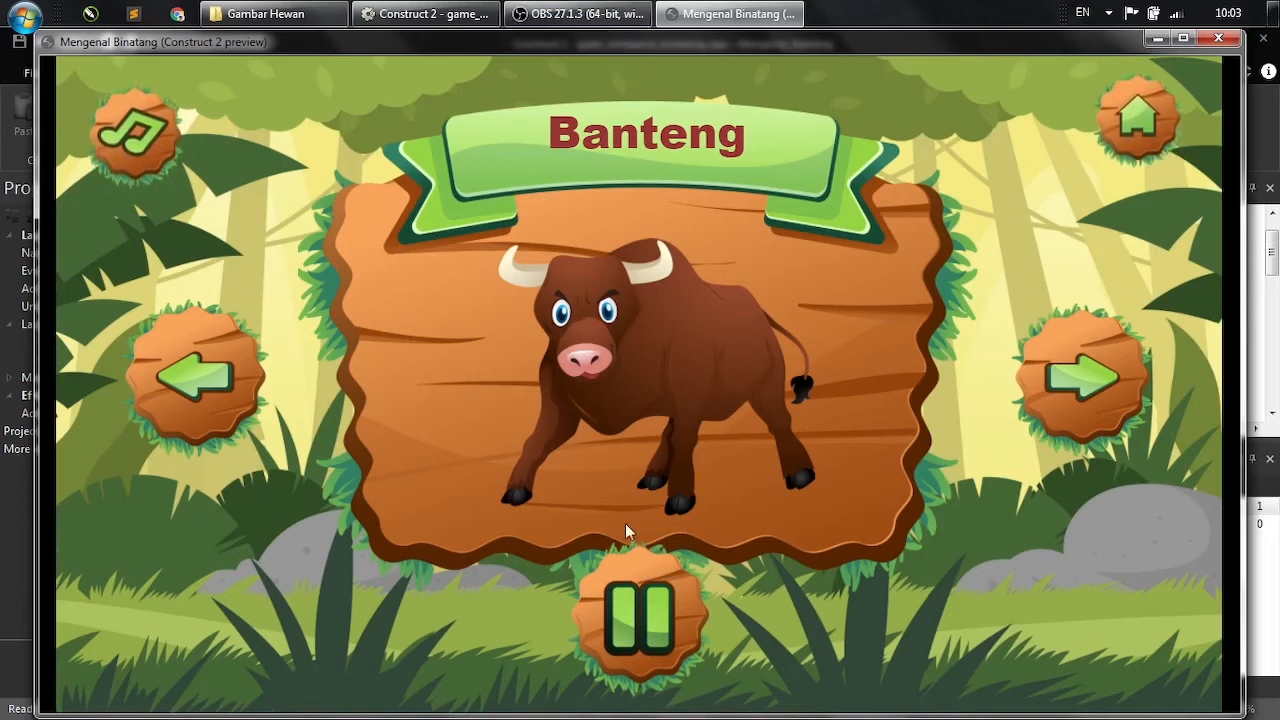
click(655, 620)
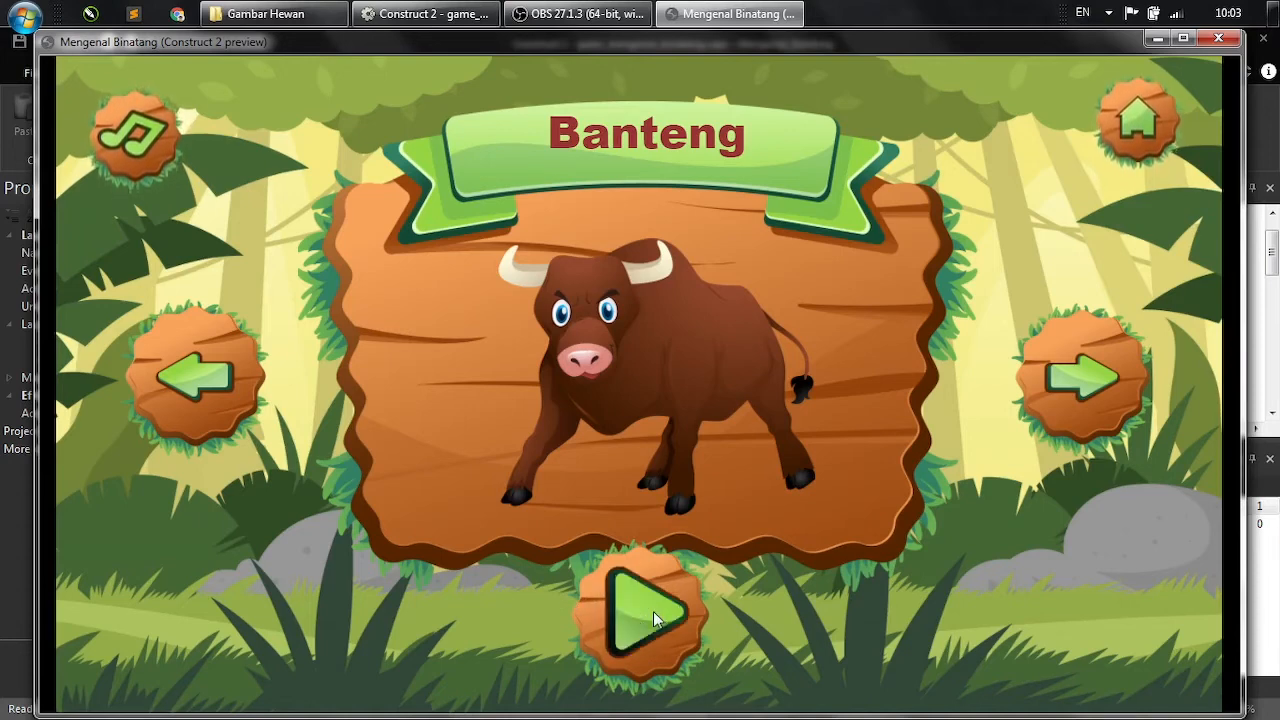
click(655, 620)
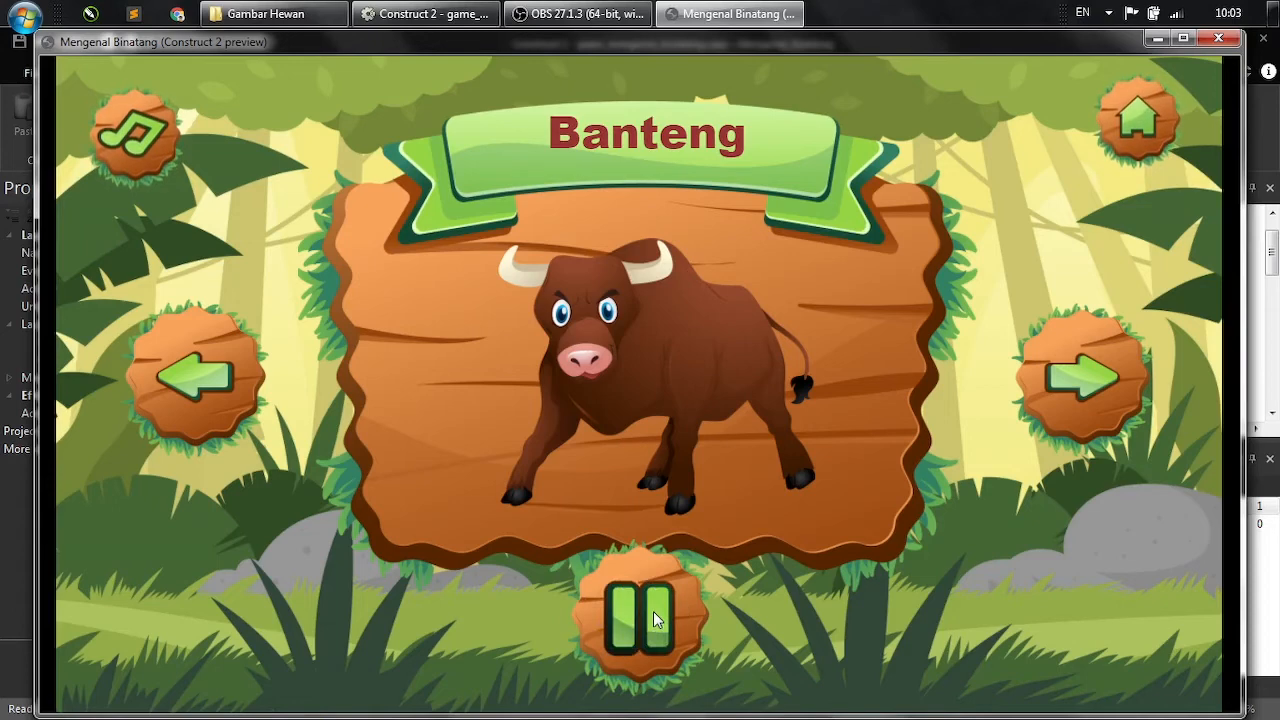
click(655, 620)
click(655, 620)
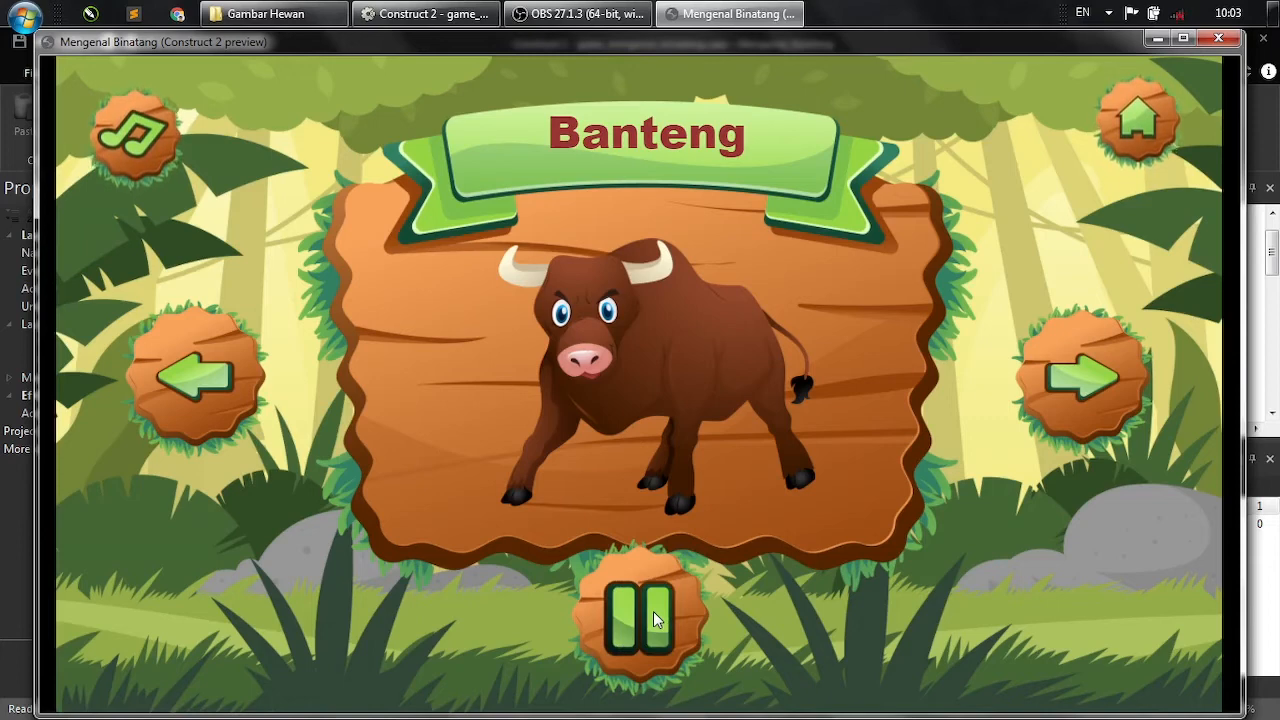
click(652, 616)
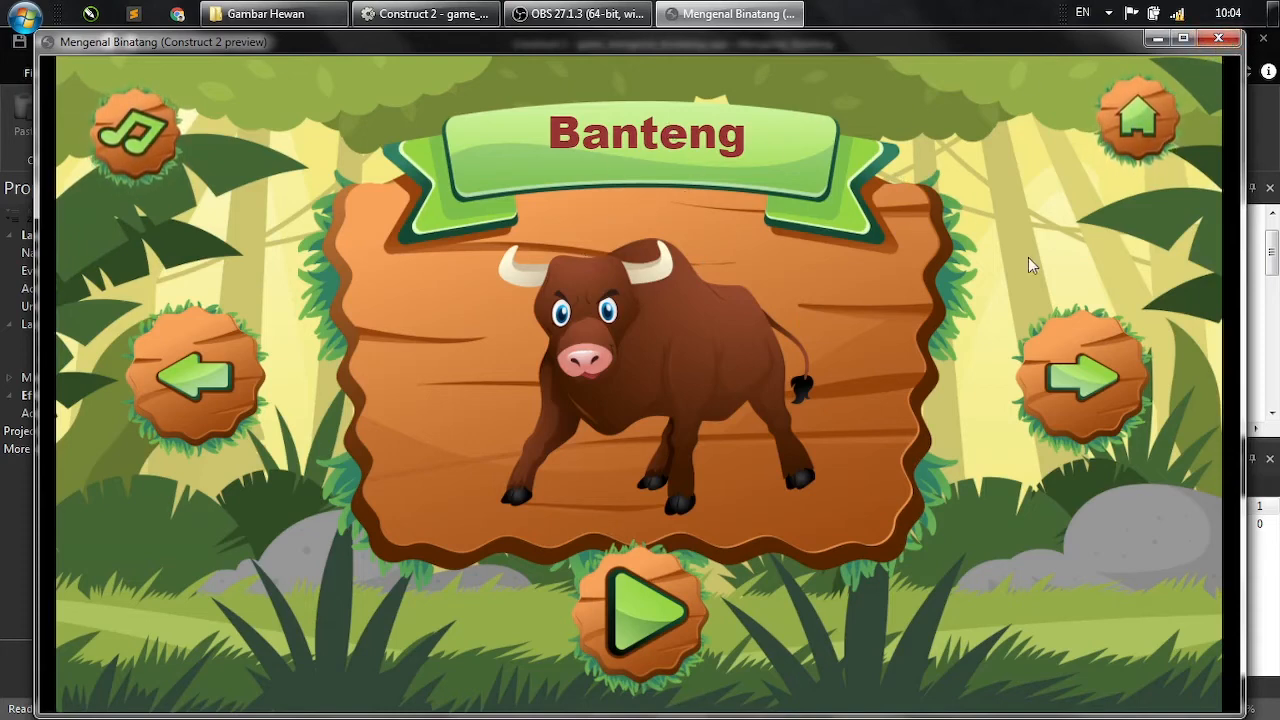
click(1218, 39)
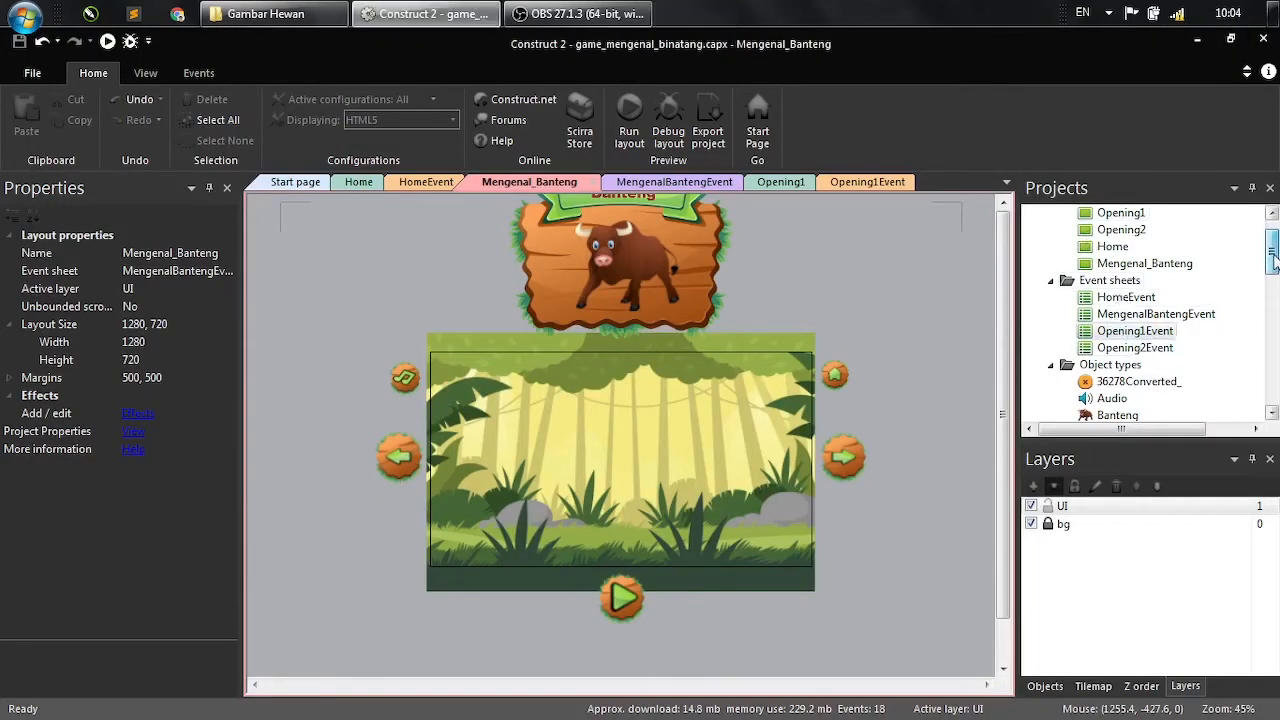
scroll(1232, 295, up, 1)
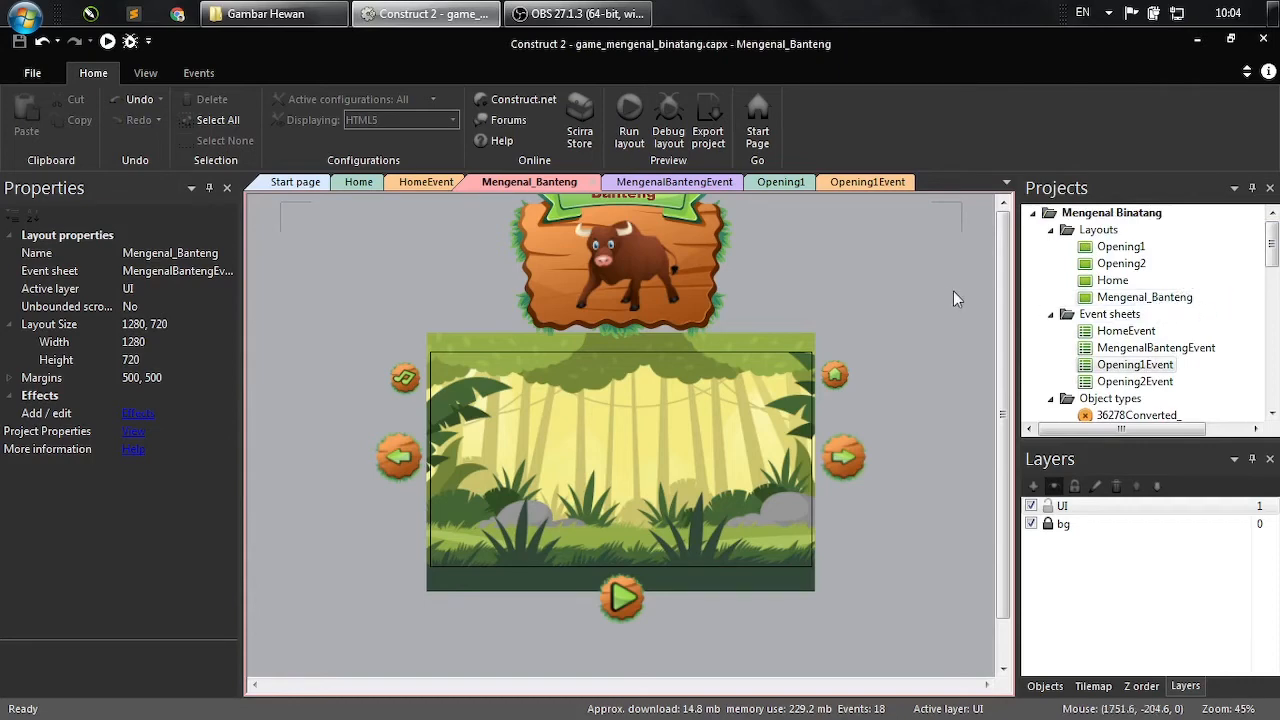
mouse_move(1272, 245)
mouse_down()
mouse_move(1272, 381)
mouse_move(1272, 268)
mouse_up()
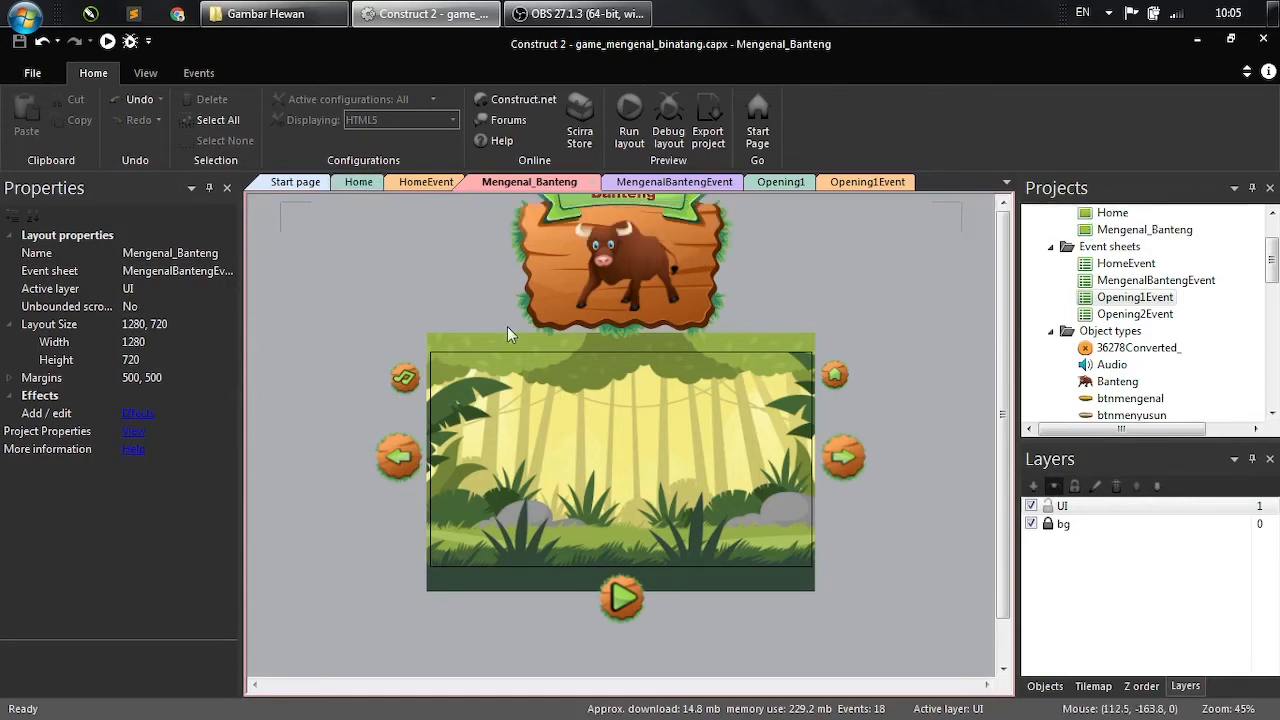
- Add a System On start of layout event to the HomeEvent event sheet
click(370, 186)
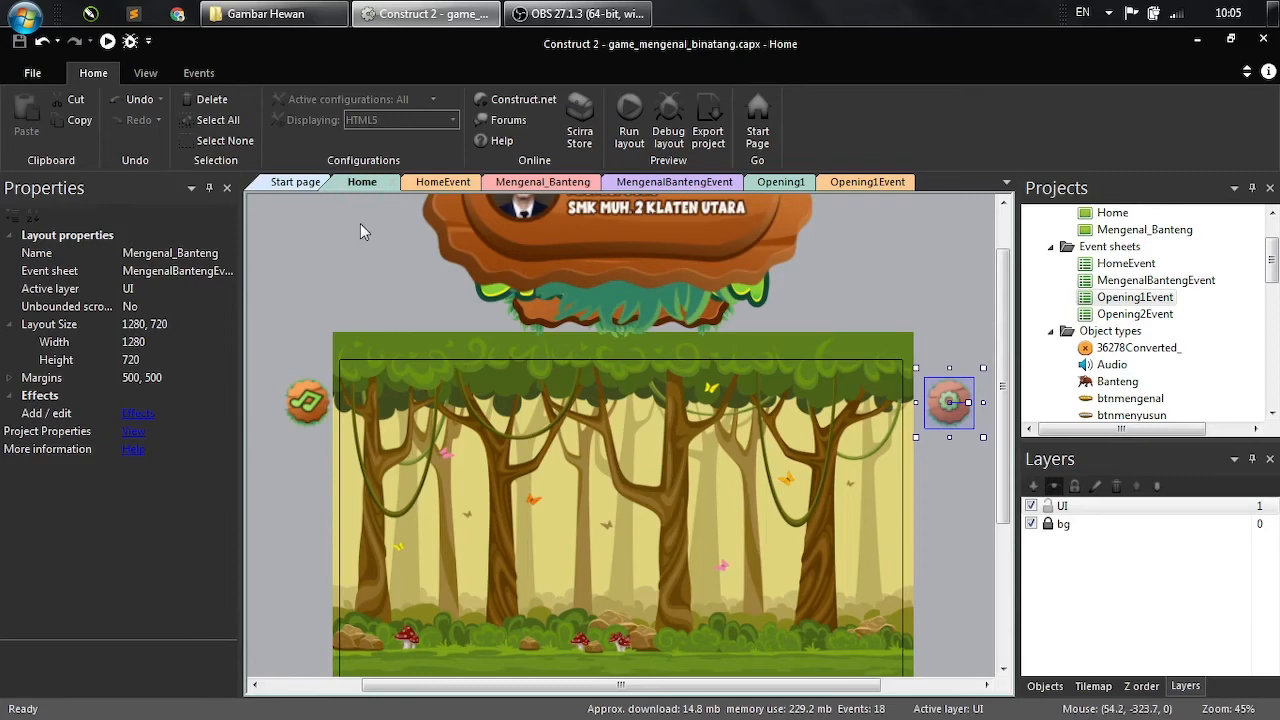
click(443, 182)
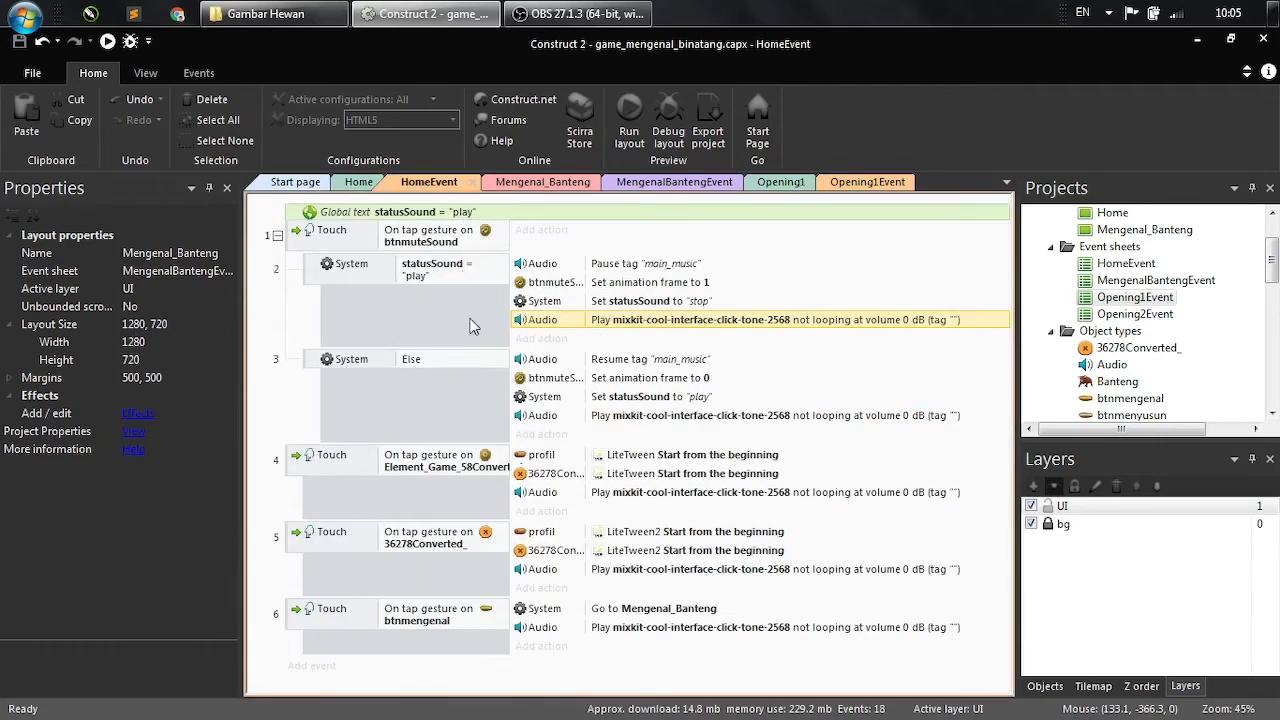
click(306, 262)
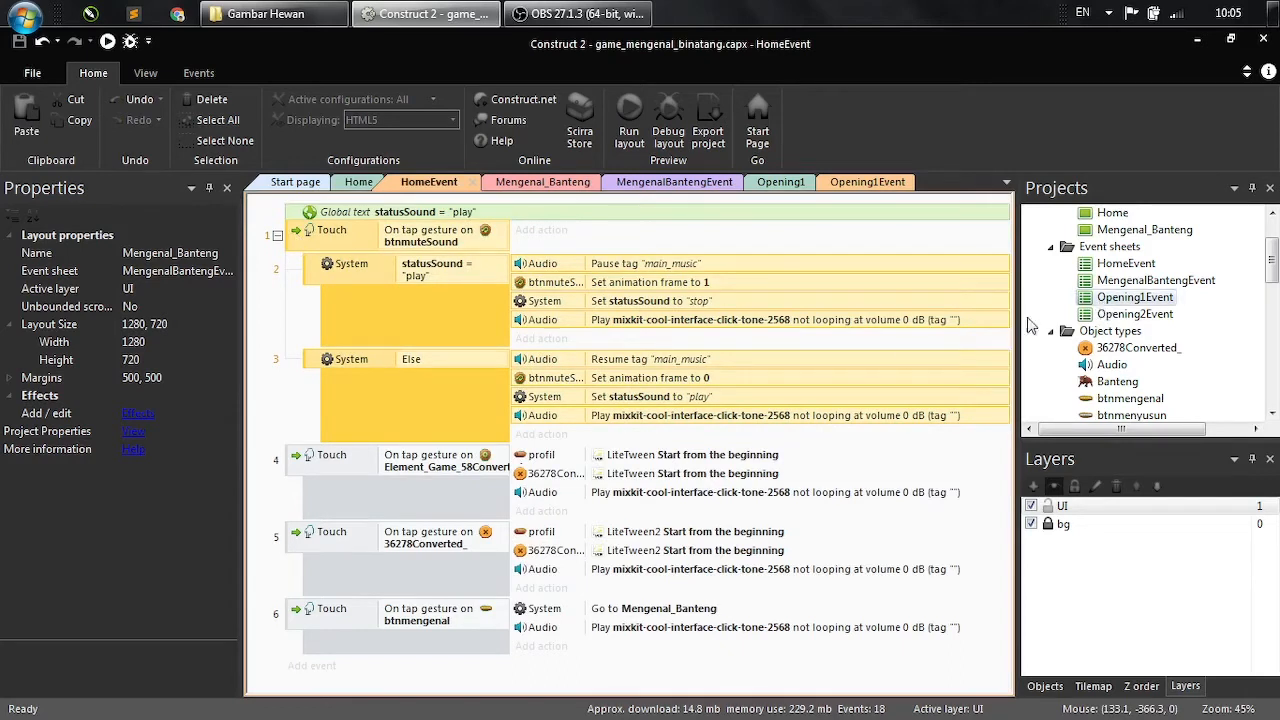
click(311, 666)
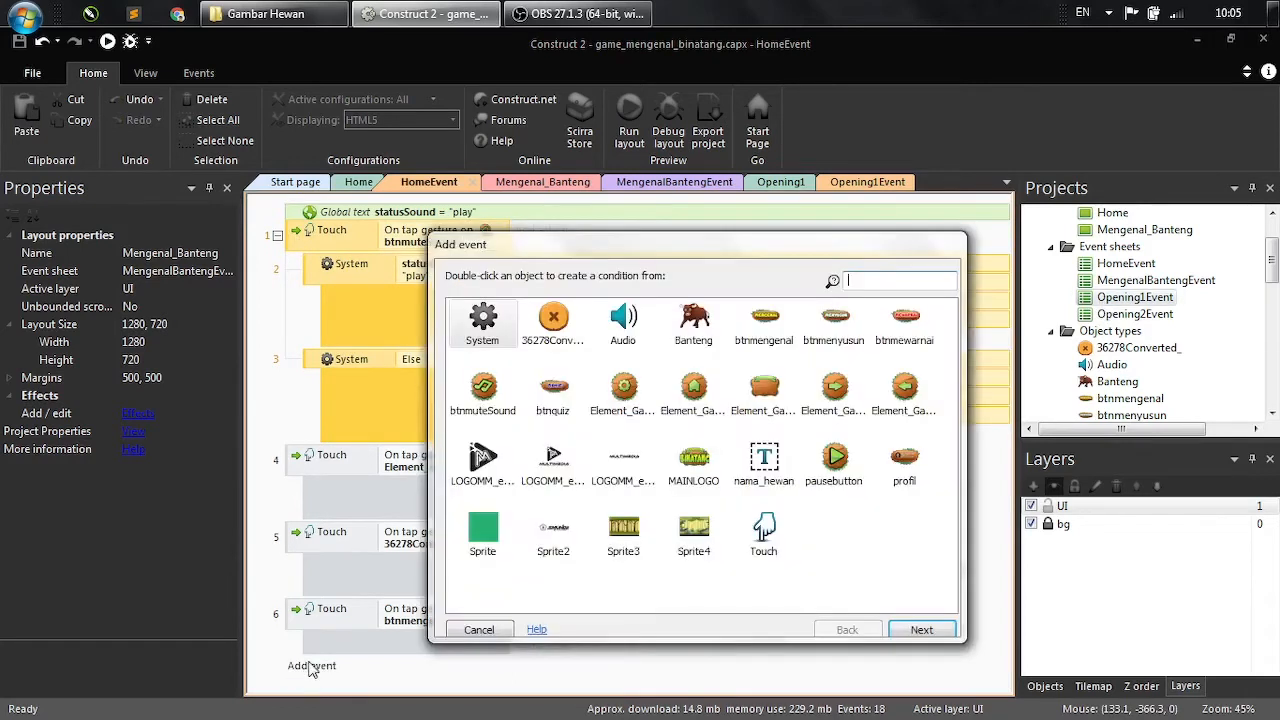
double_click(500, 335)
drag(953, 369, 948, 582)
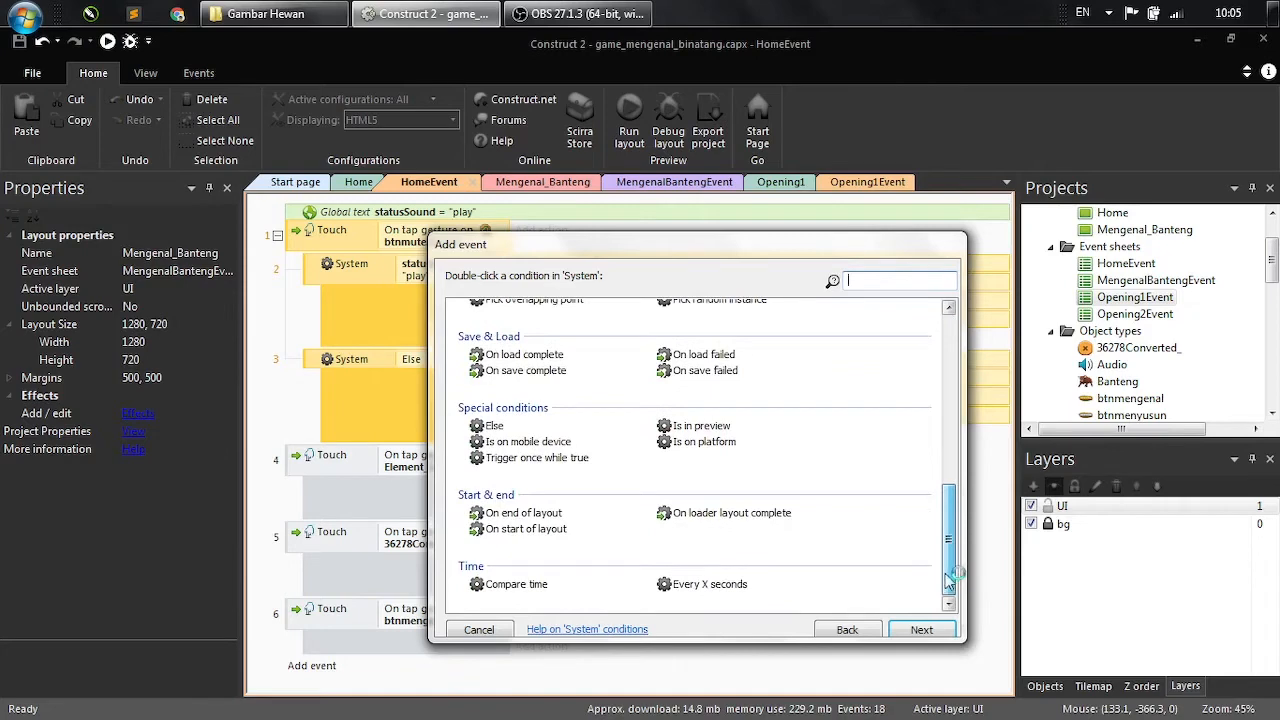
click(530, 531)
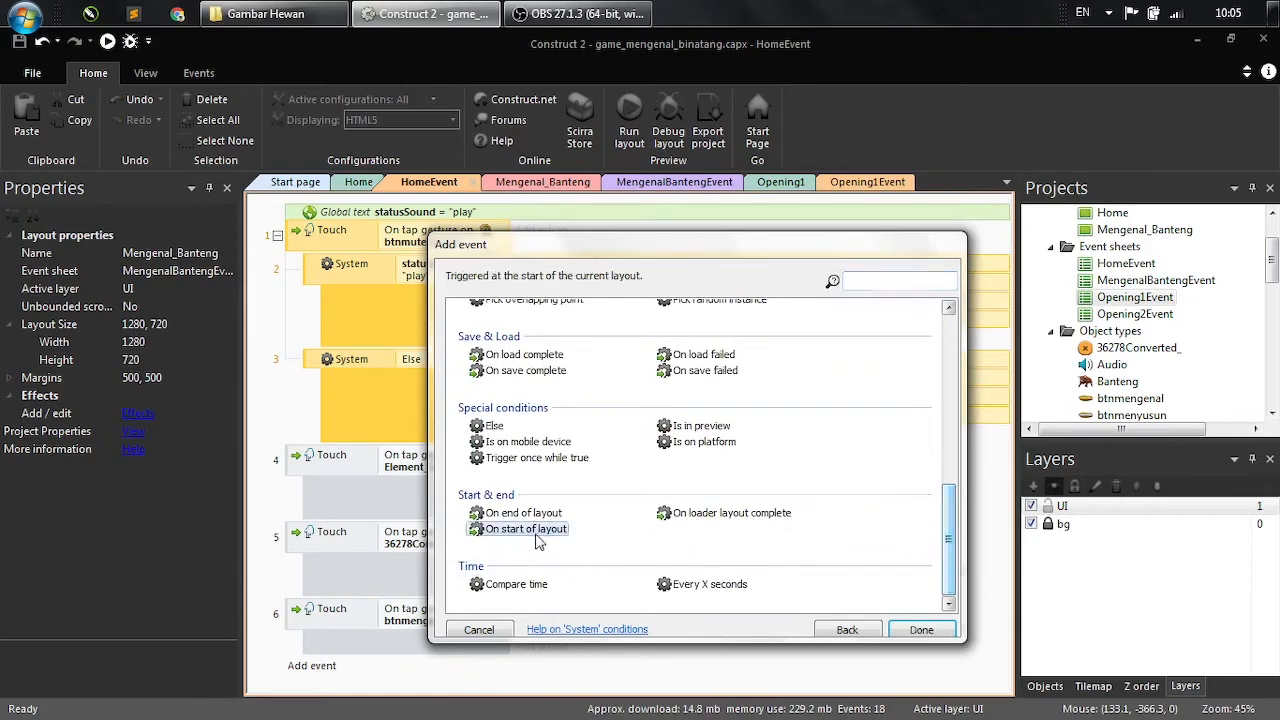
click(905, 632)
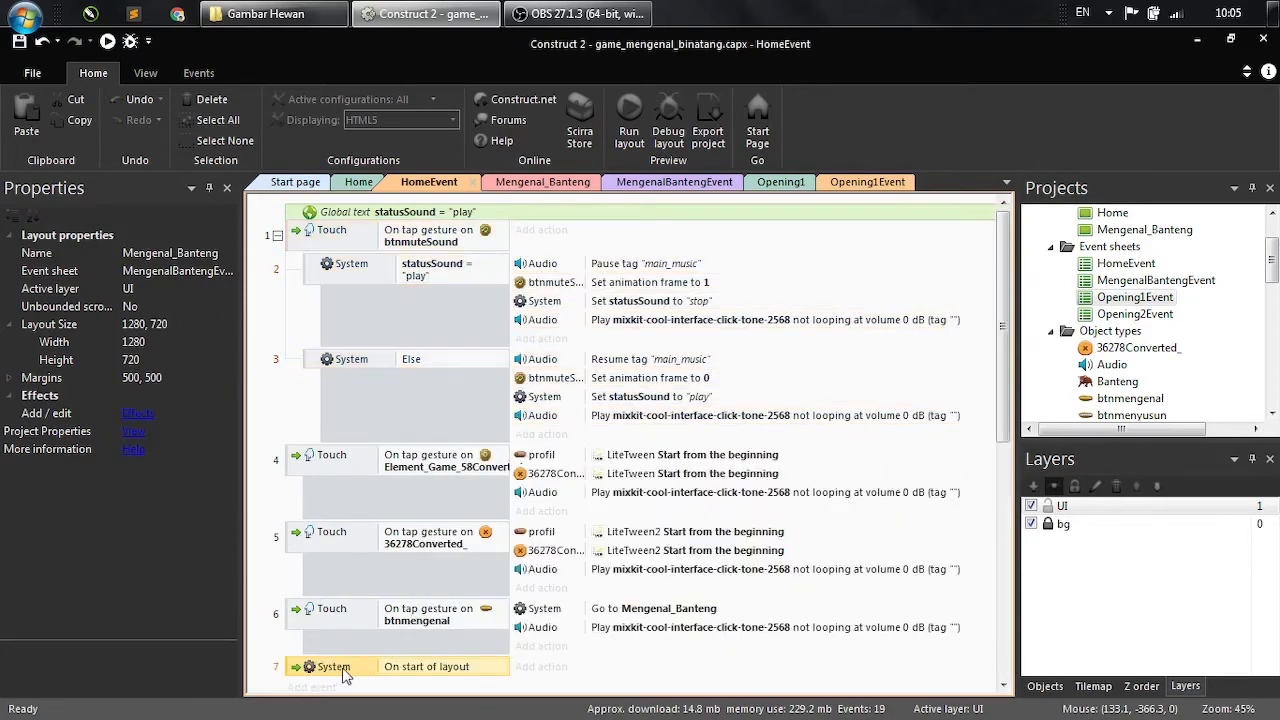
- Move the On start of layout event above the btnmuteSound tap event, directly below the statusSound variable
drag(302, 230, 330, 236)
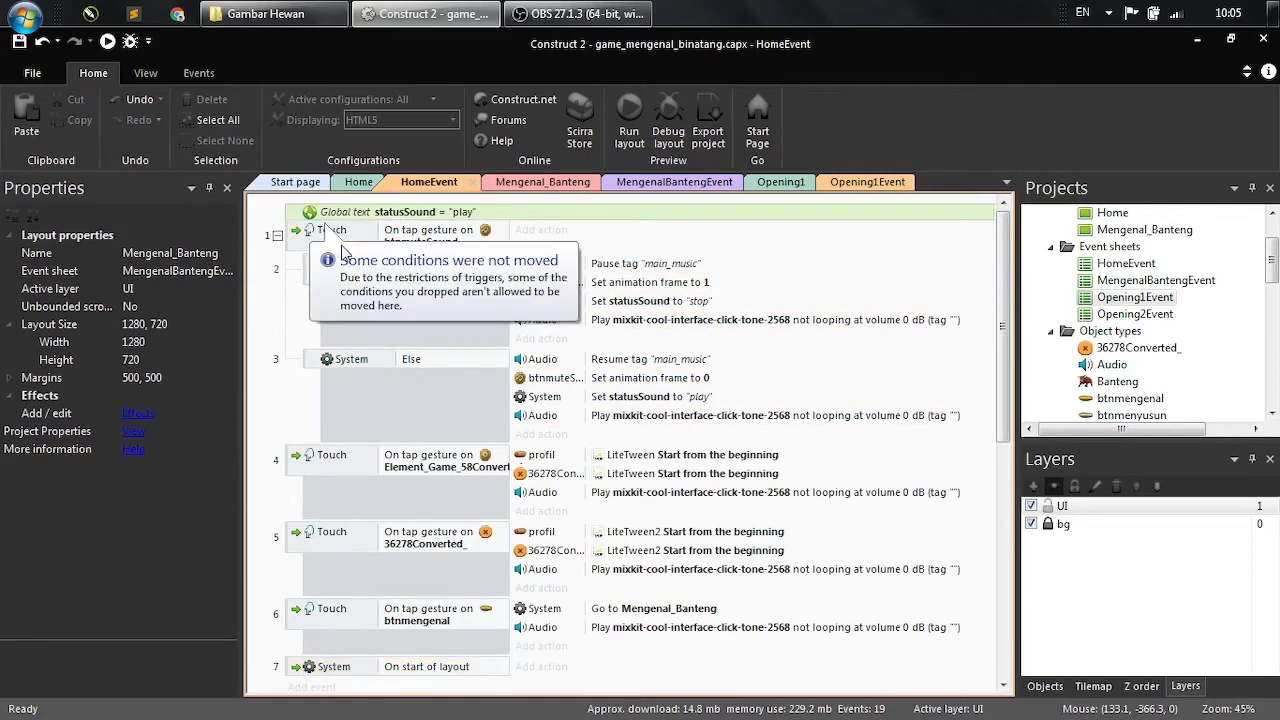
click(290, 672)
drag(296, 680, 295, 232)
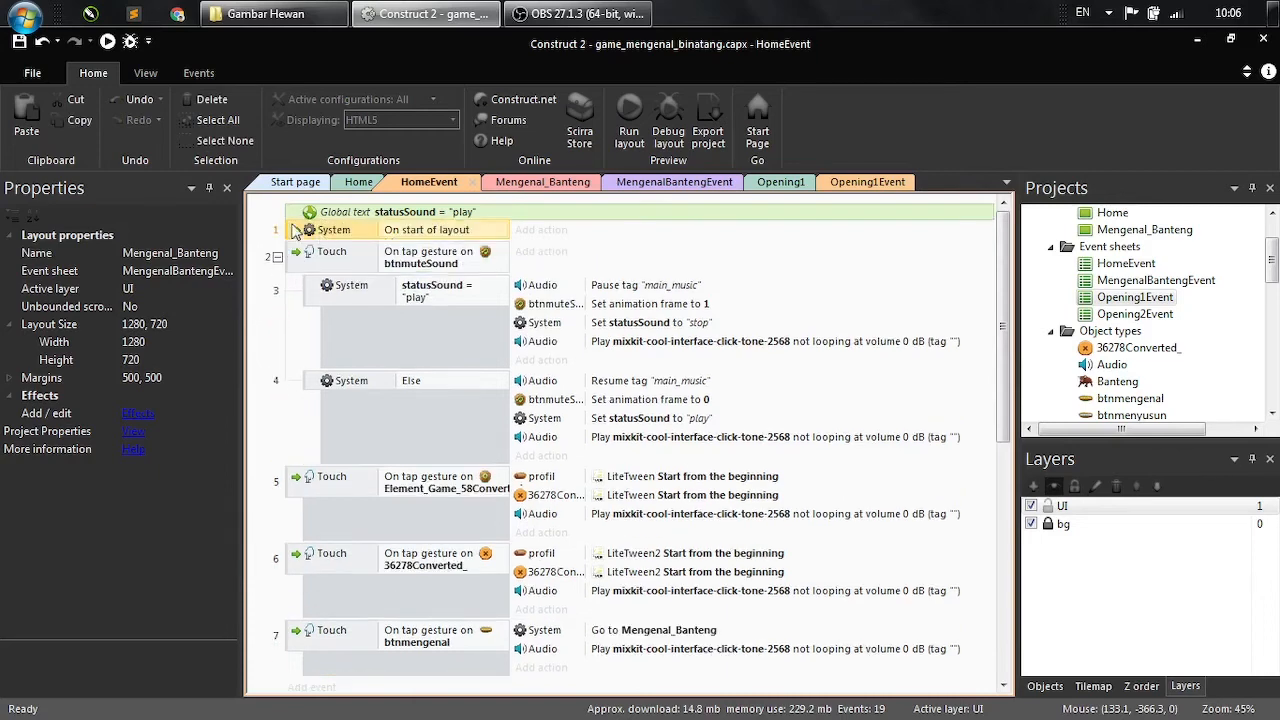
- Add an Audio Stop all action to the On start of layout event
click(524, 234)
click(625, 330)
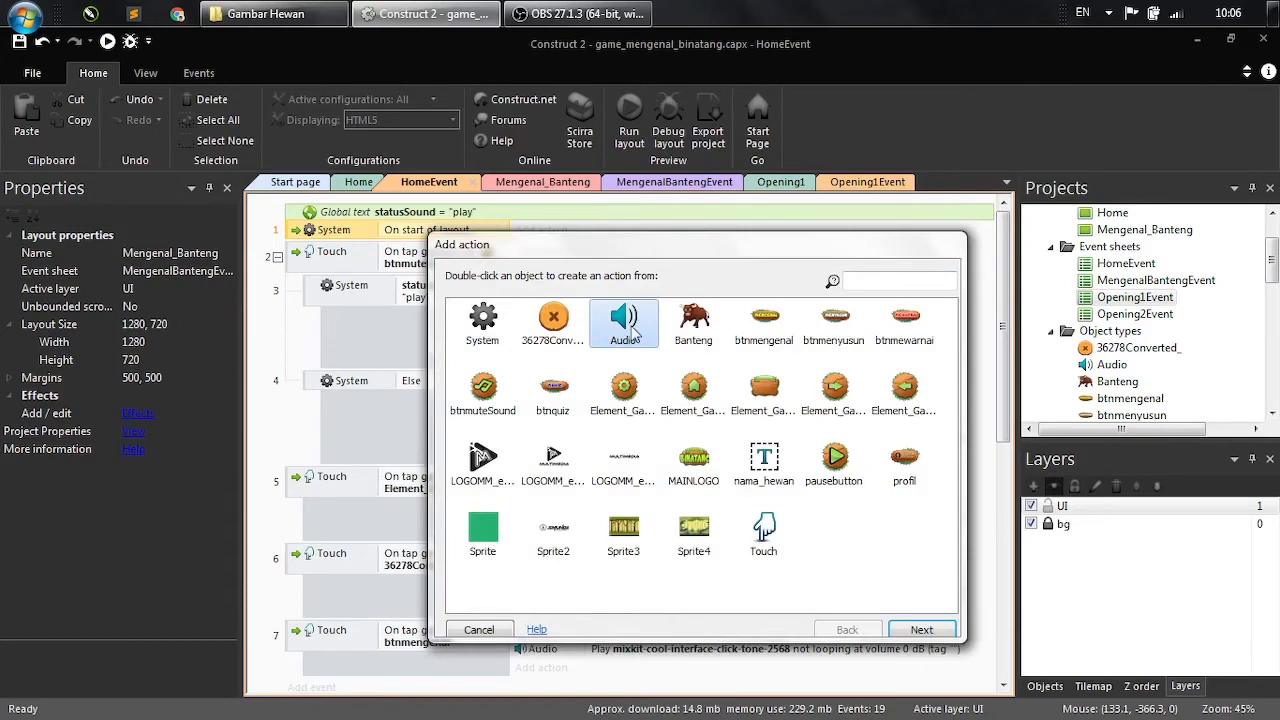
double_click(625, 335)
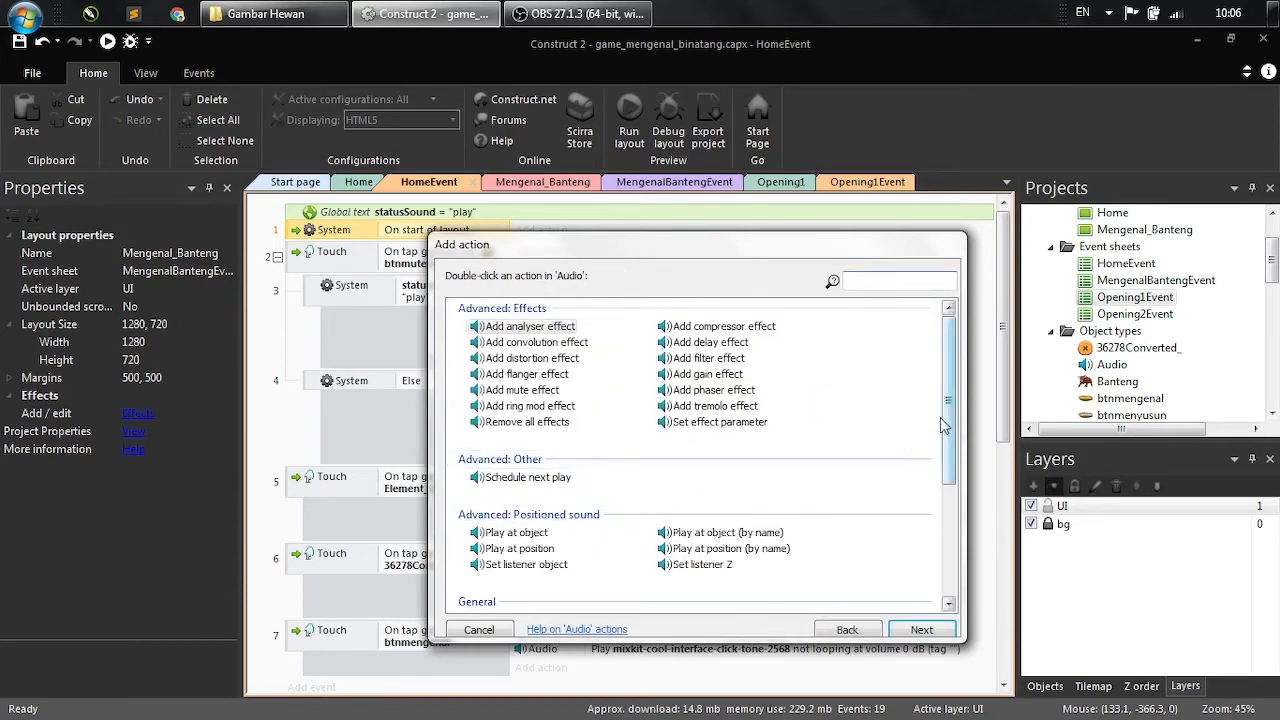
scroll(955, 452, down, 4)
drag(954, 445, 951, 509)
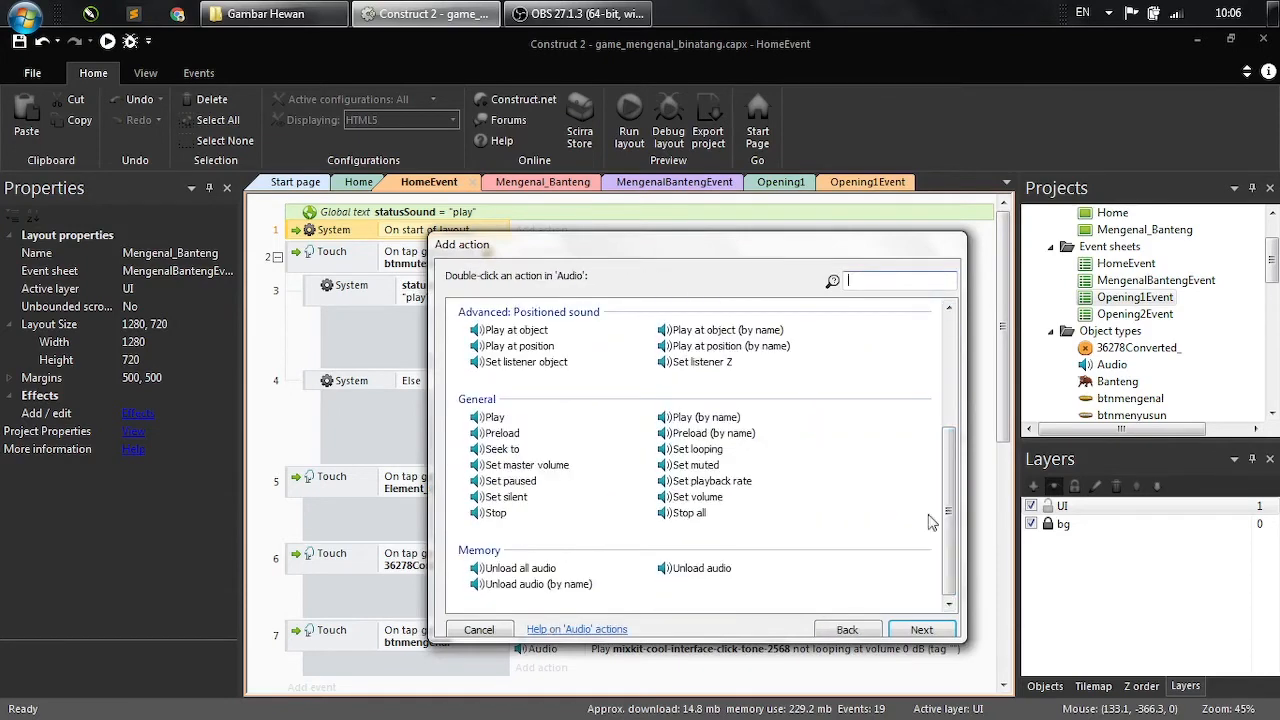
click(687, 513)
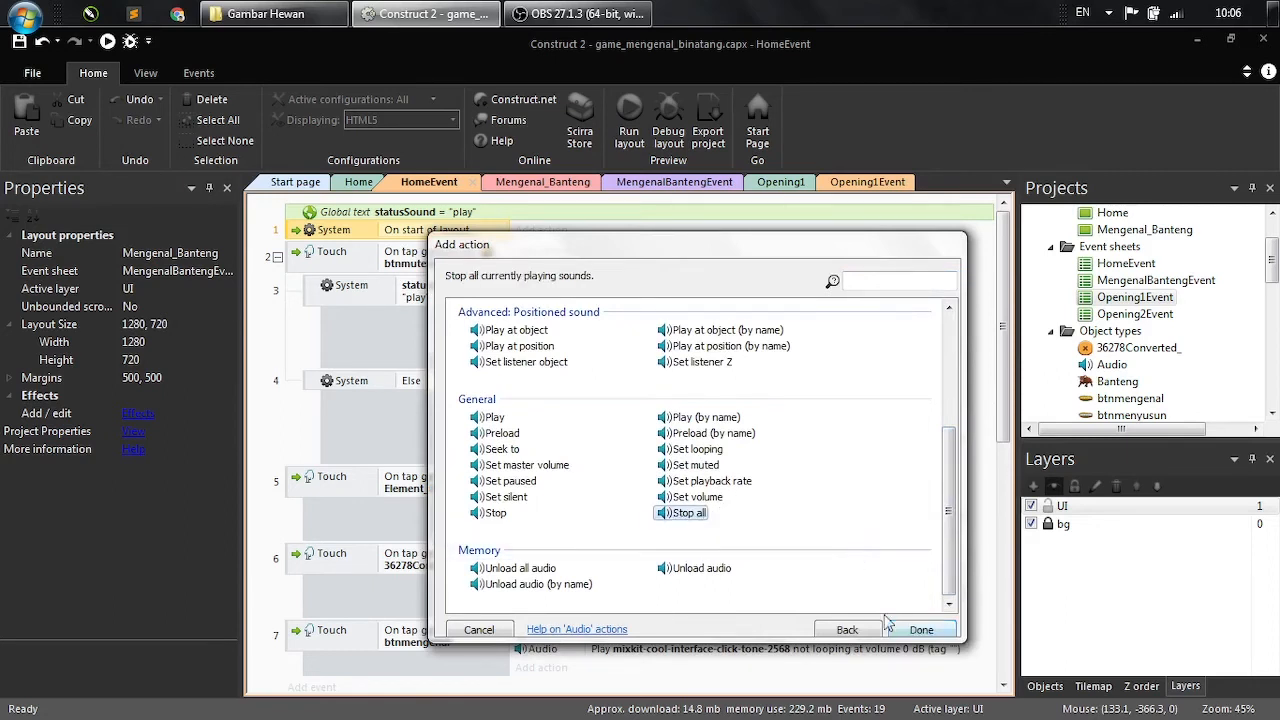
click(921, 629)
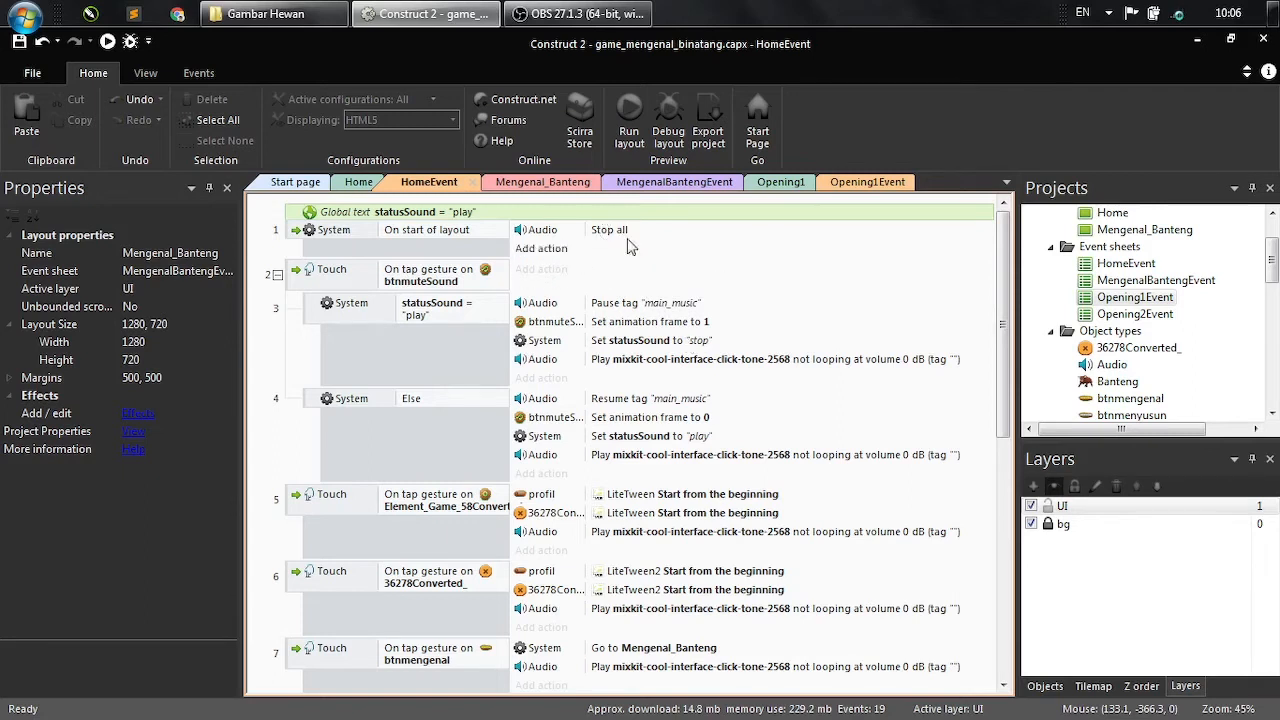
- Add an Audio Play action to HomeEvent's On start of layout event: mixkit-kidding-around-9, looping, volume -10, tag "main_music"
click(541, 250)
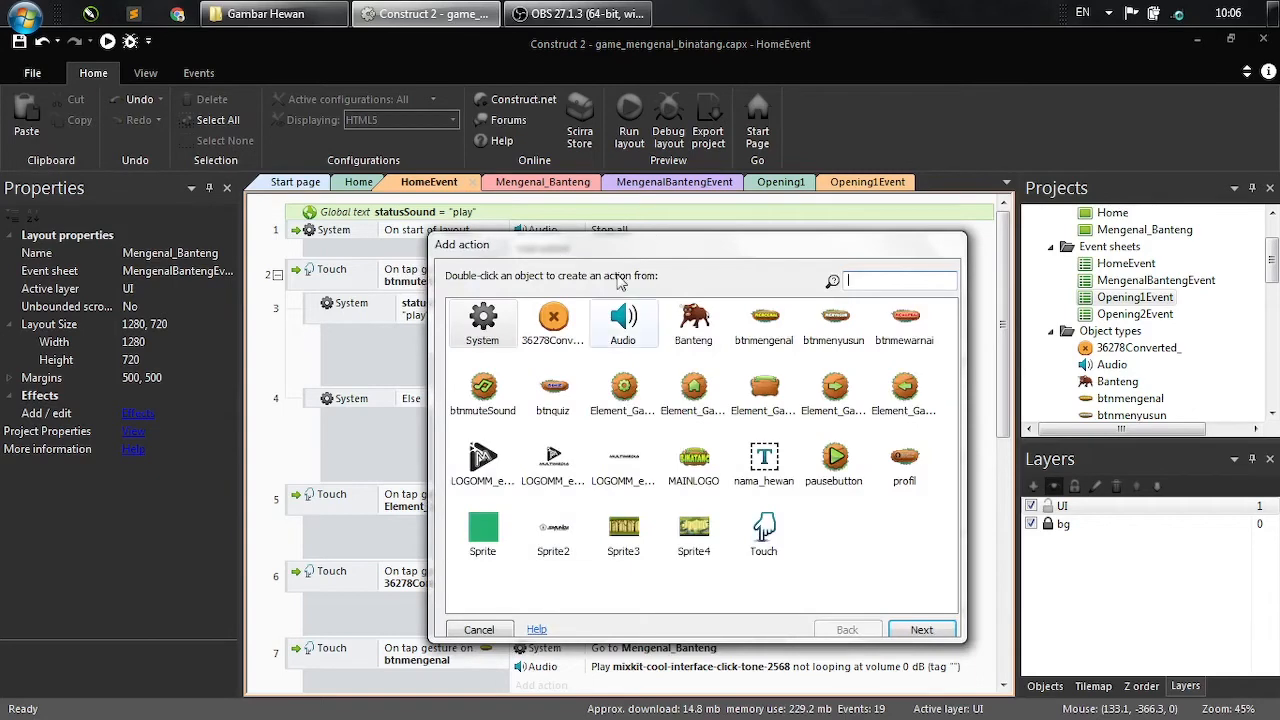
double_click(622, 335)
drag(951, 352, 948, 478)
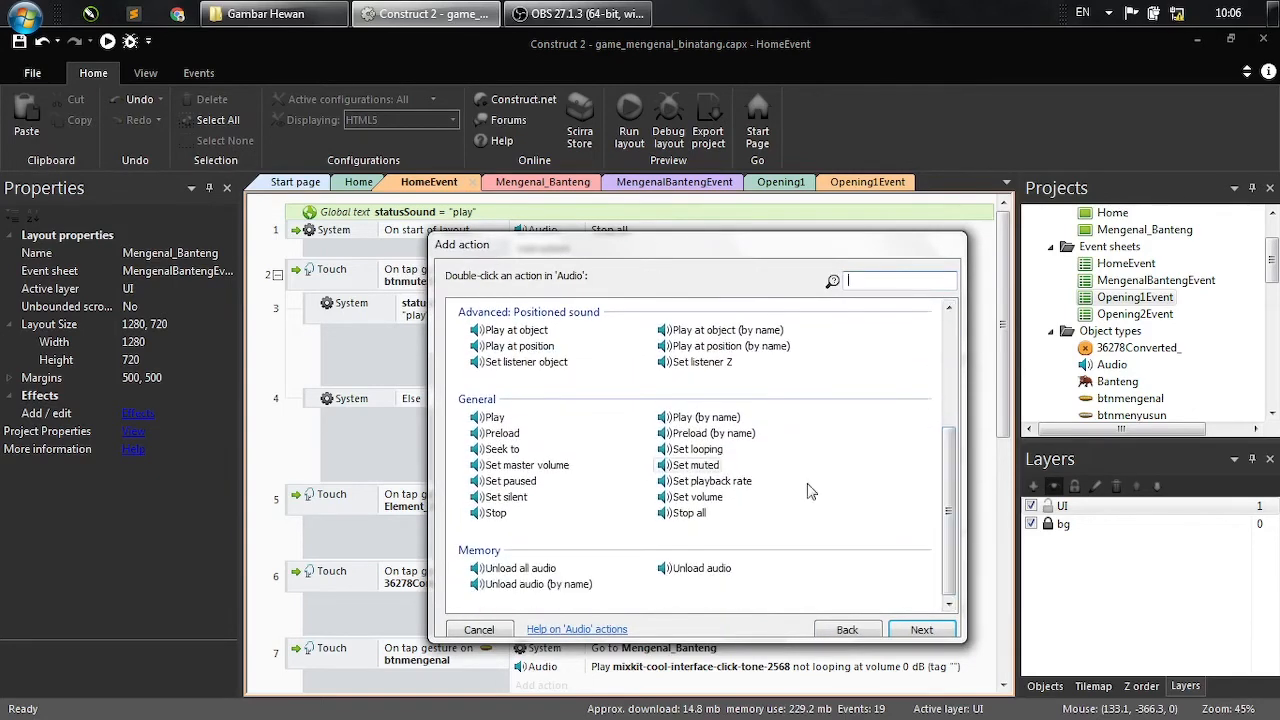
key(Escape)
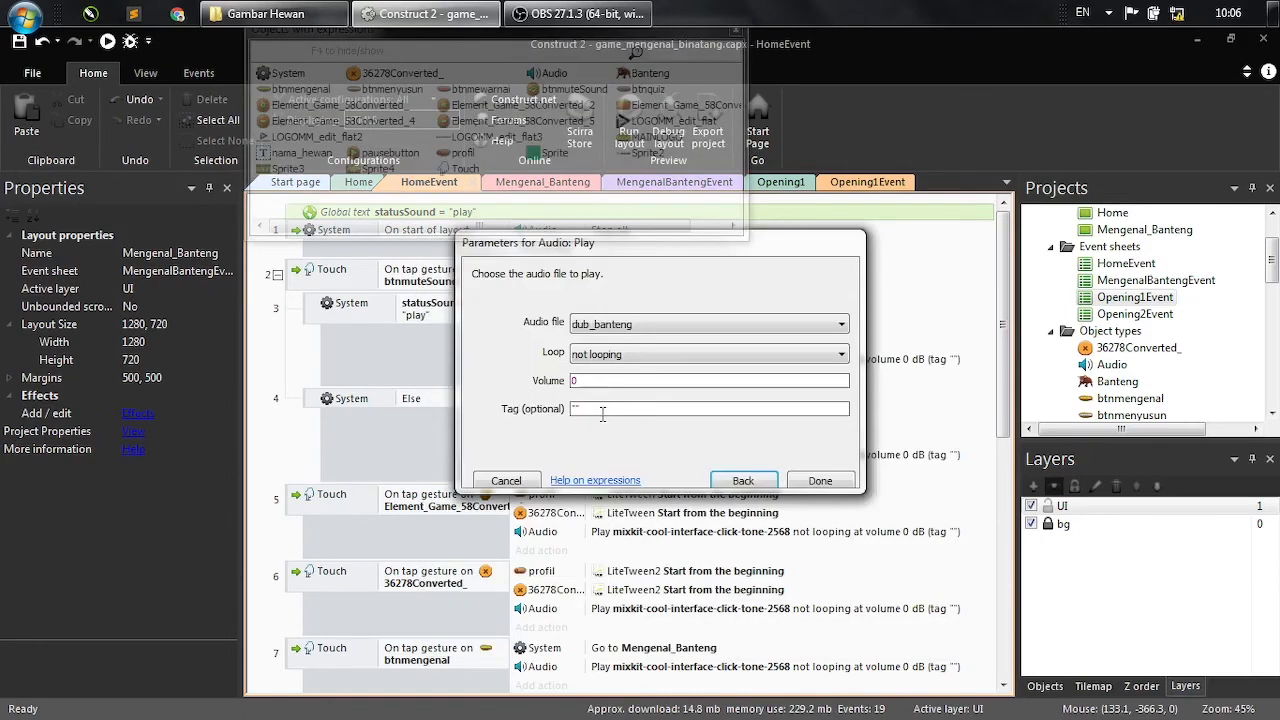
click(638, 324)
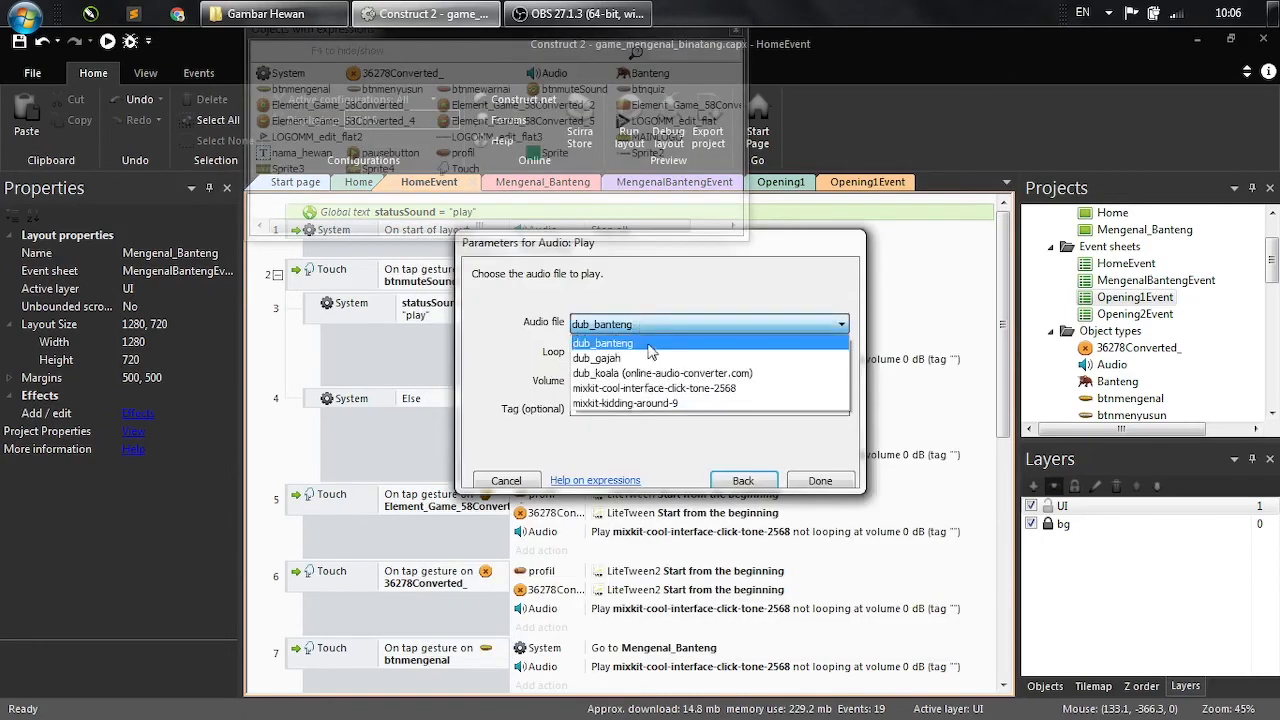
click(662, 405)
click(632, 354)
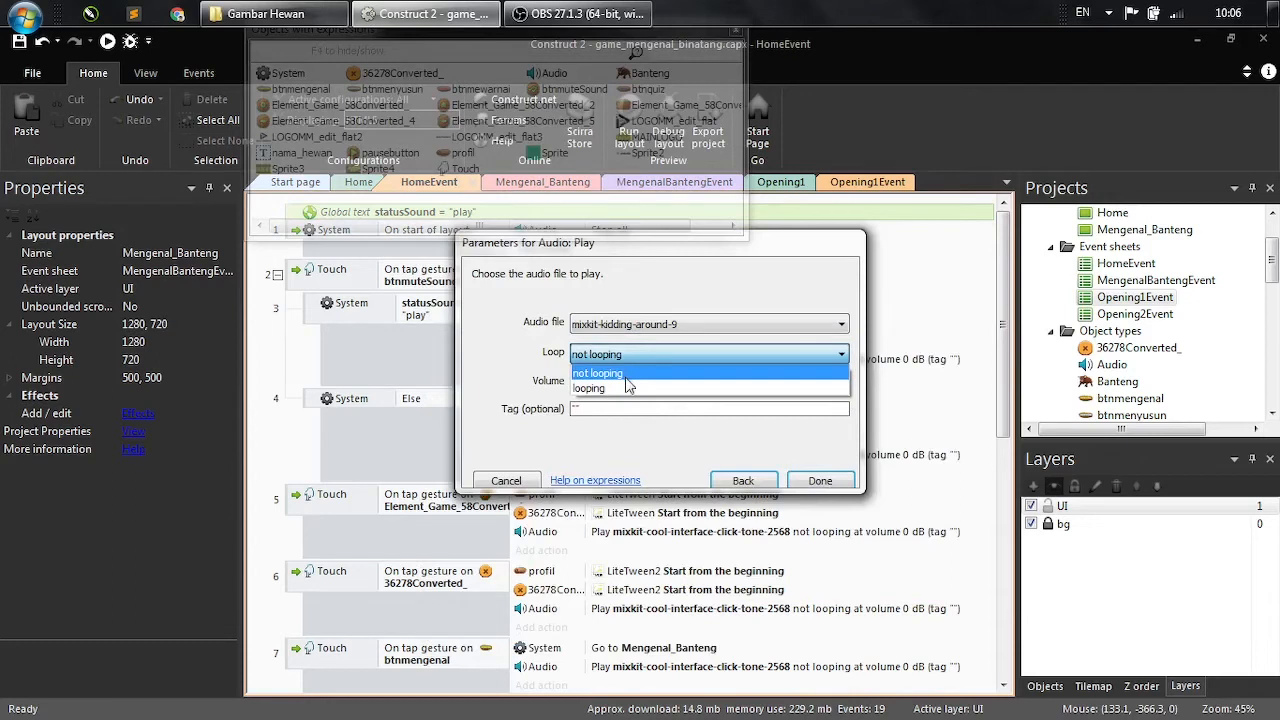
click(625, 376)
click(584, 408)
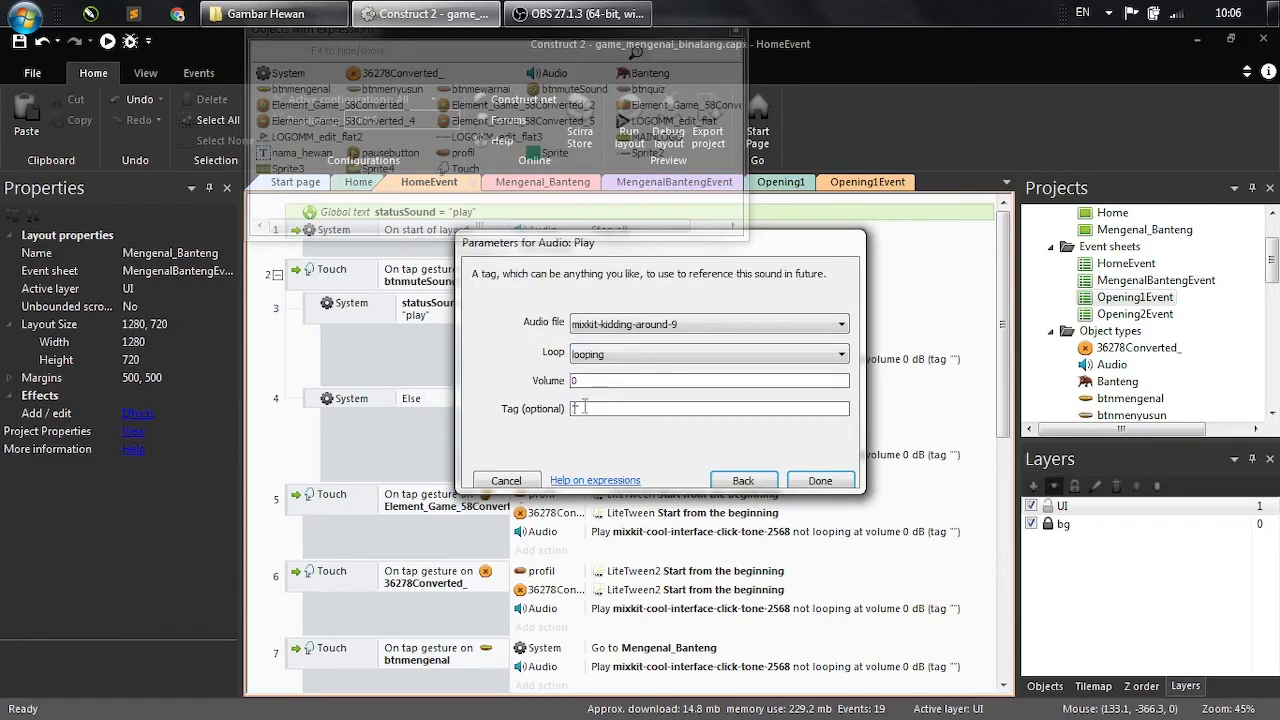
text(main_music)
drag(596, 382, 566, 380)
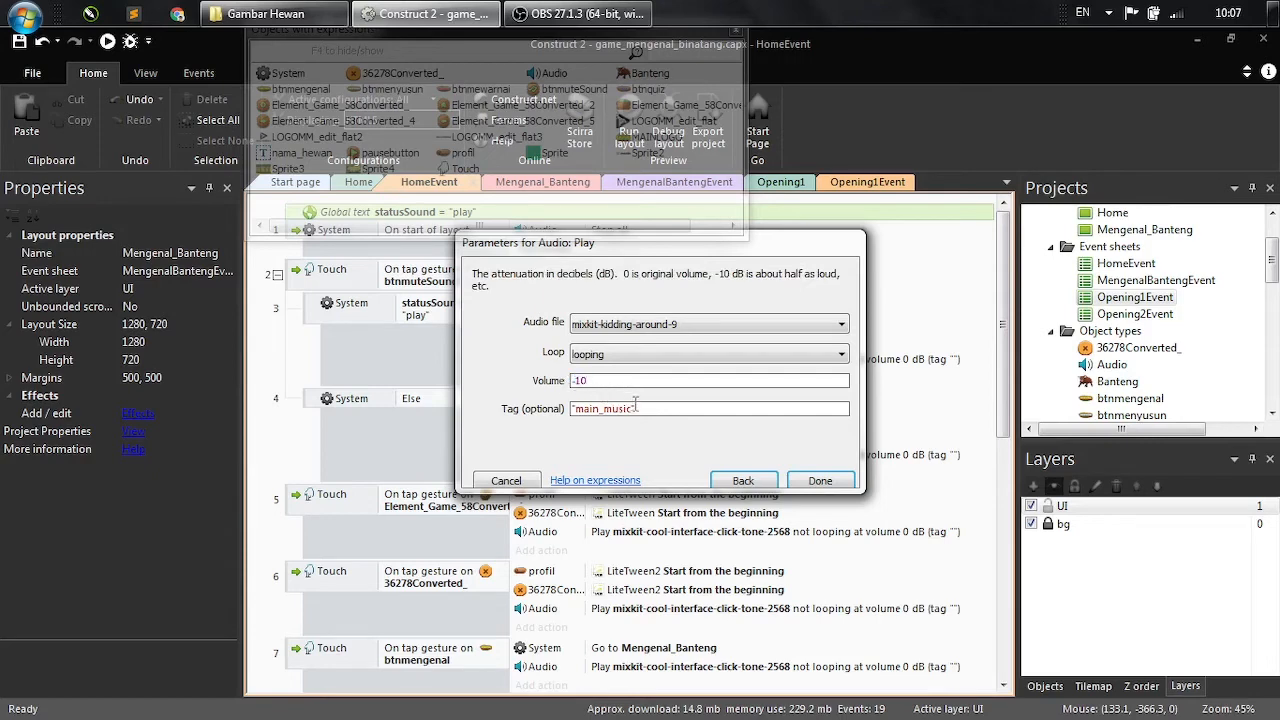
click(818, 482)
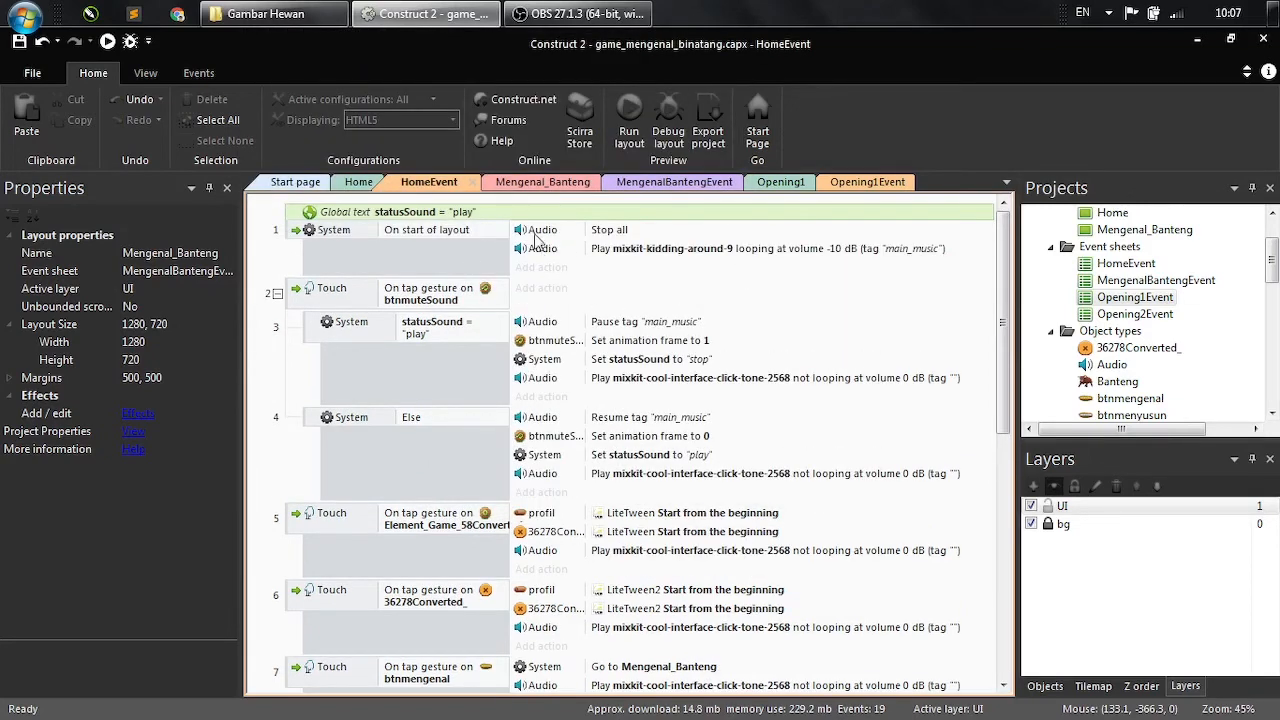
- Preview the game from the Opening1 layout, play the narration on the Banteng page, return to the home screen, and close the preview
click(358, 182)
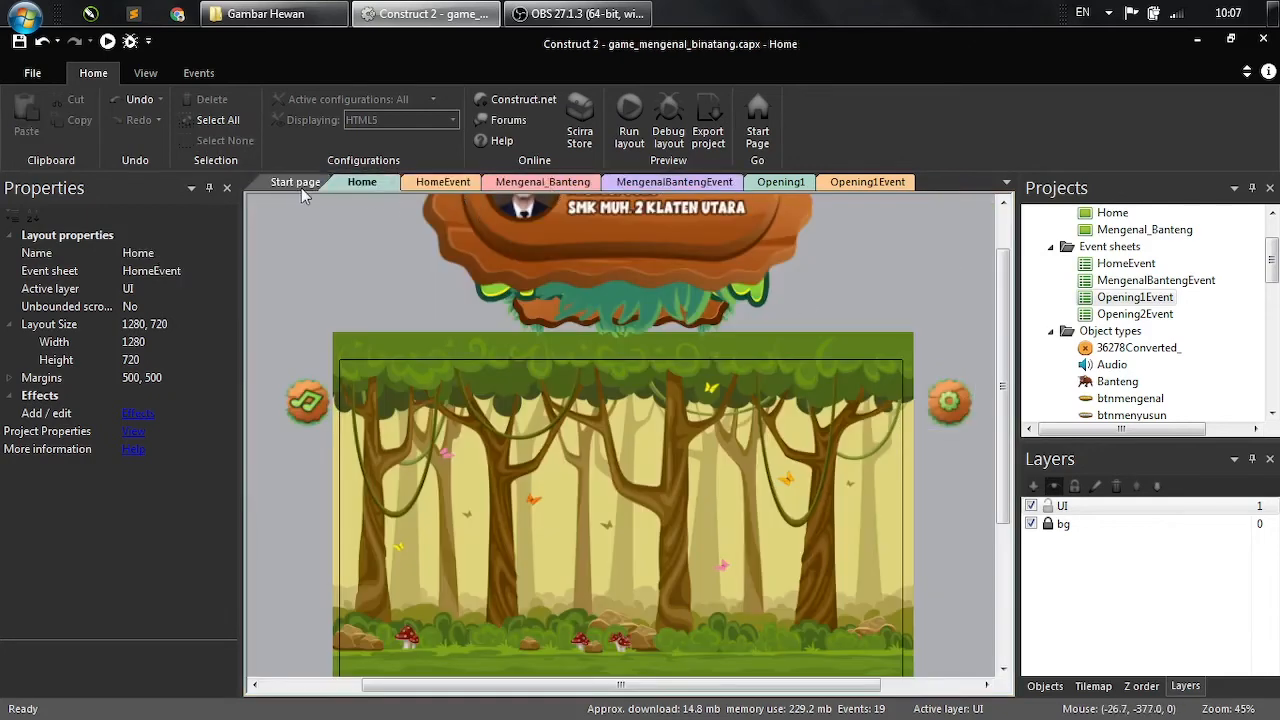
click(810, 183)
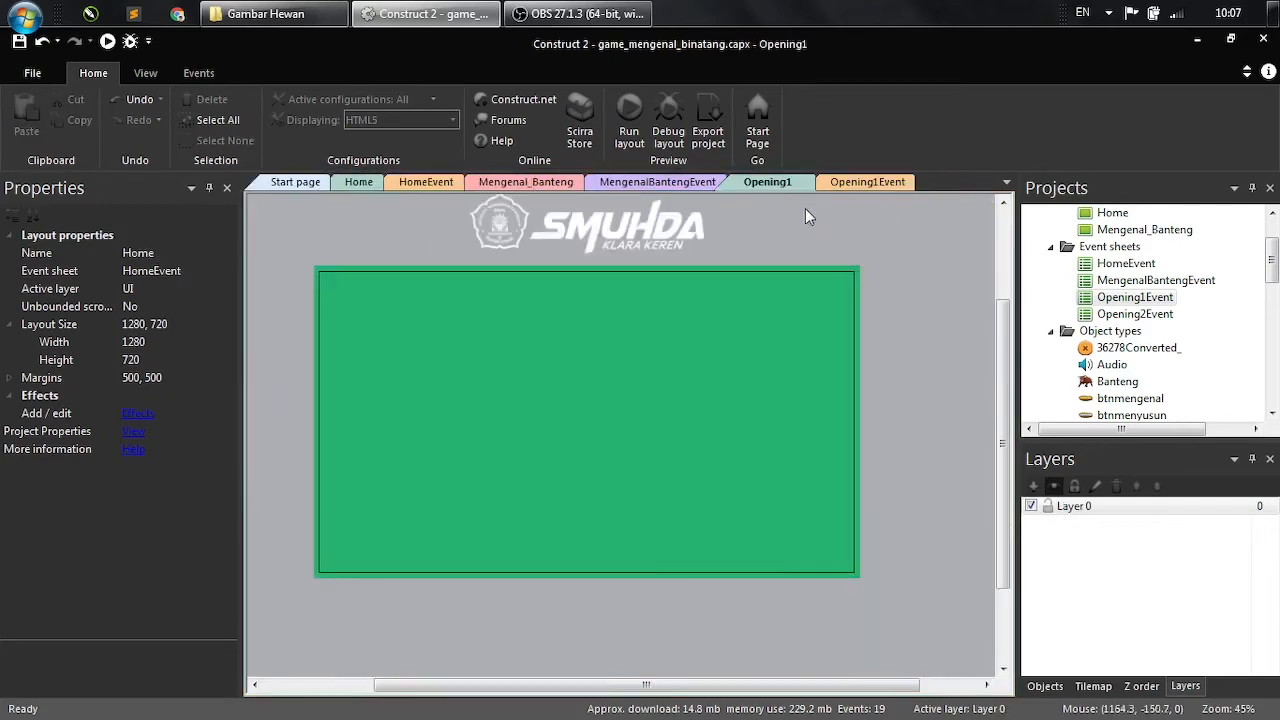
click(626, 134)
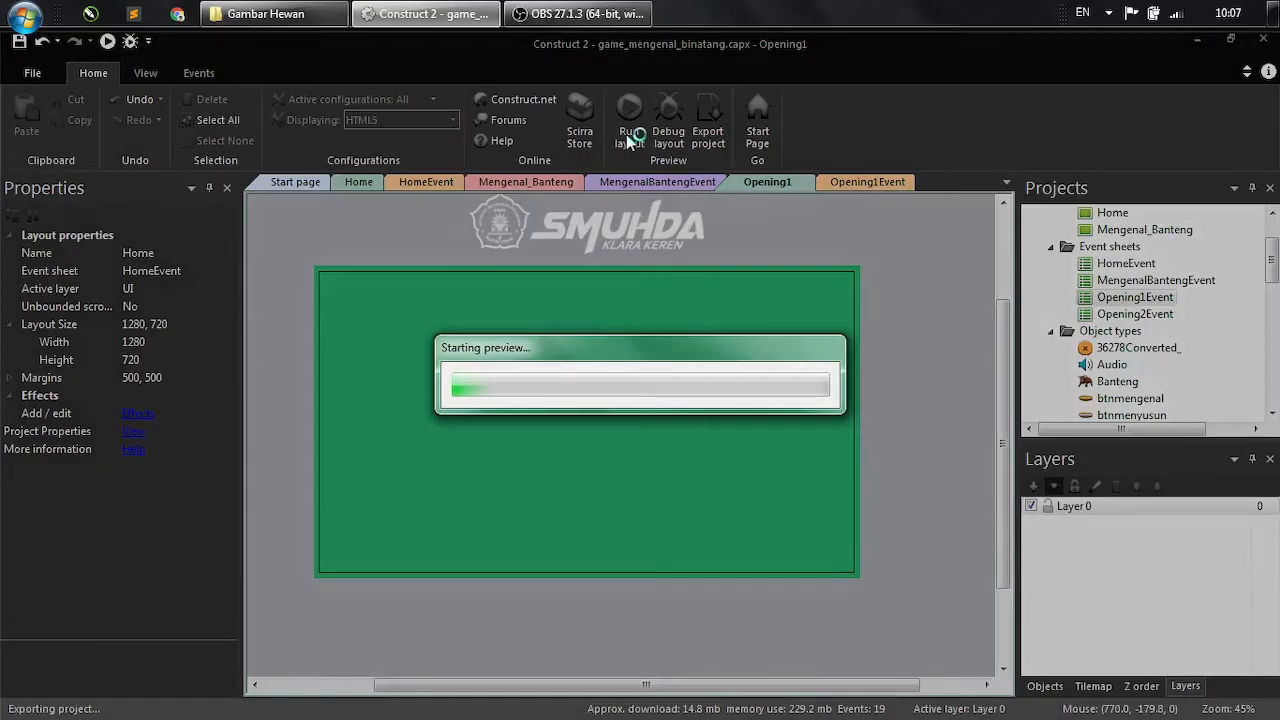
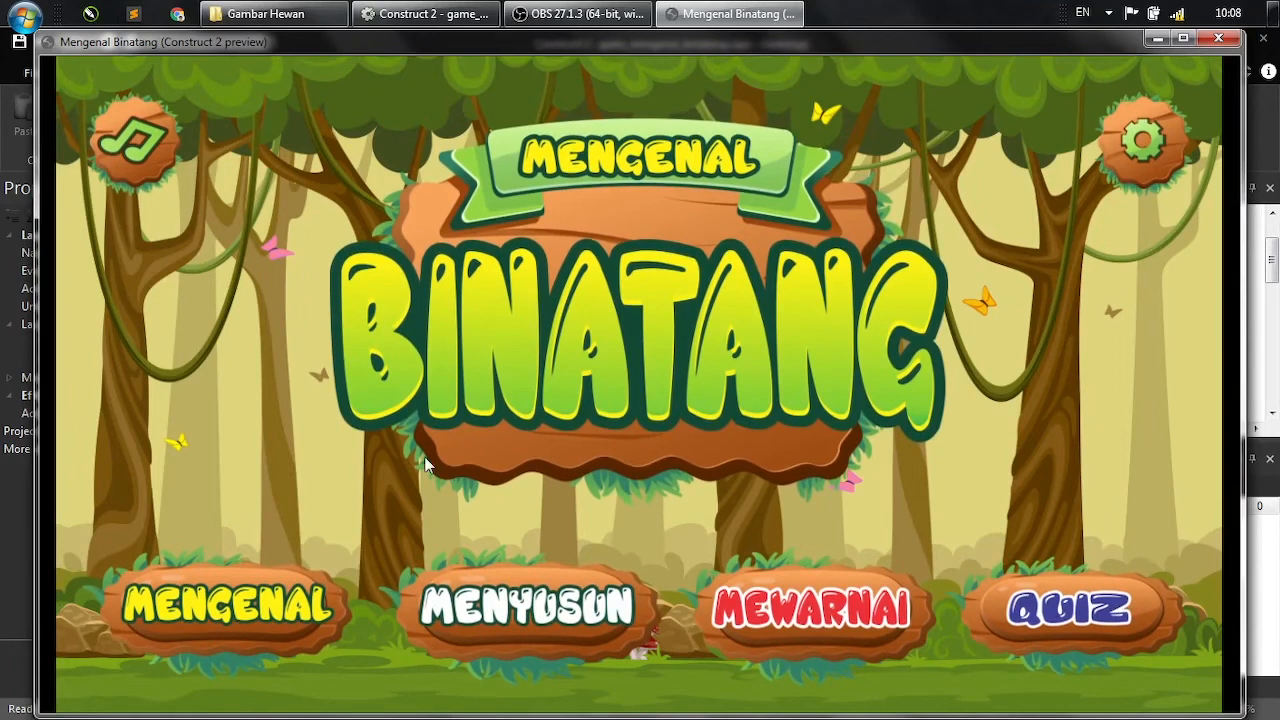
click(280, 610)
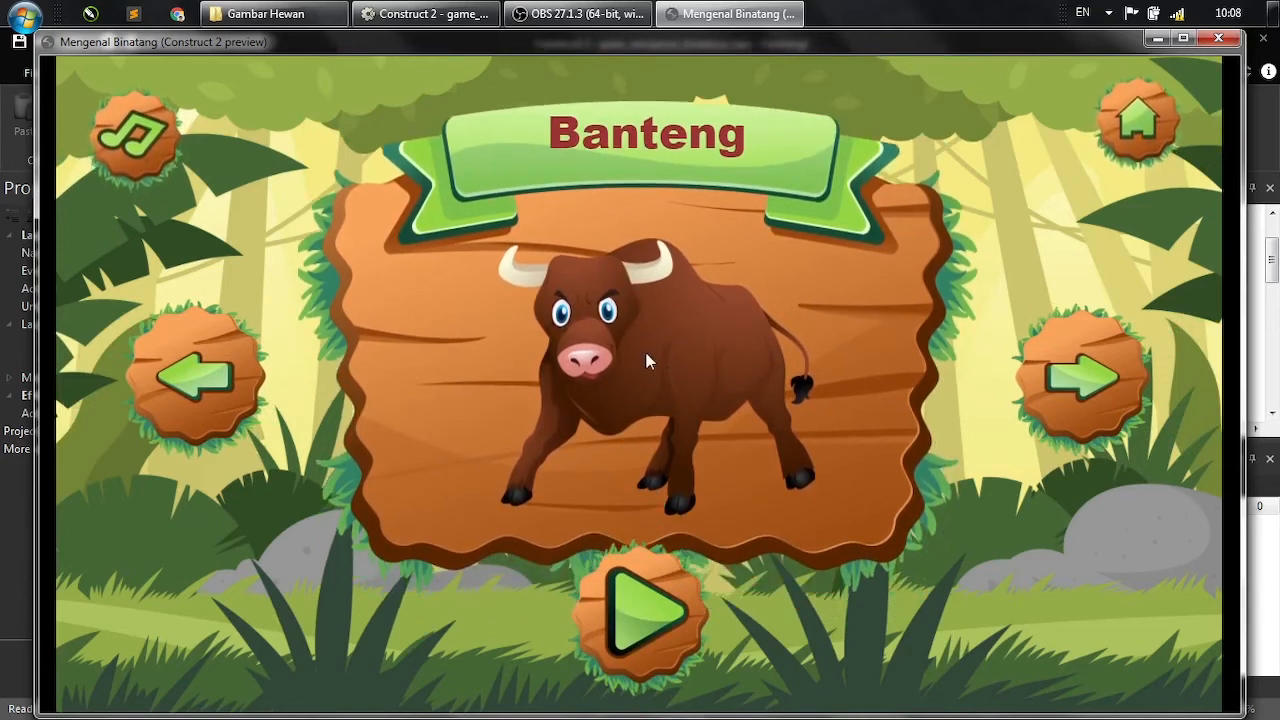
click(657, 616)
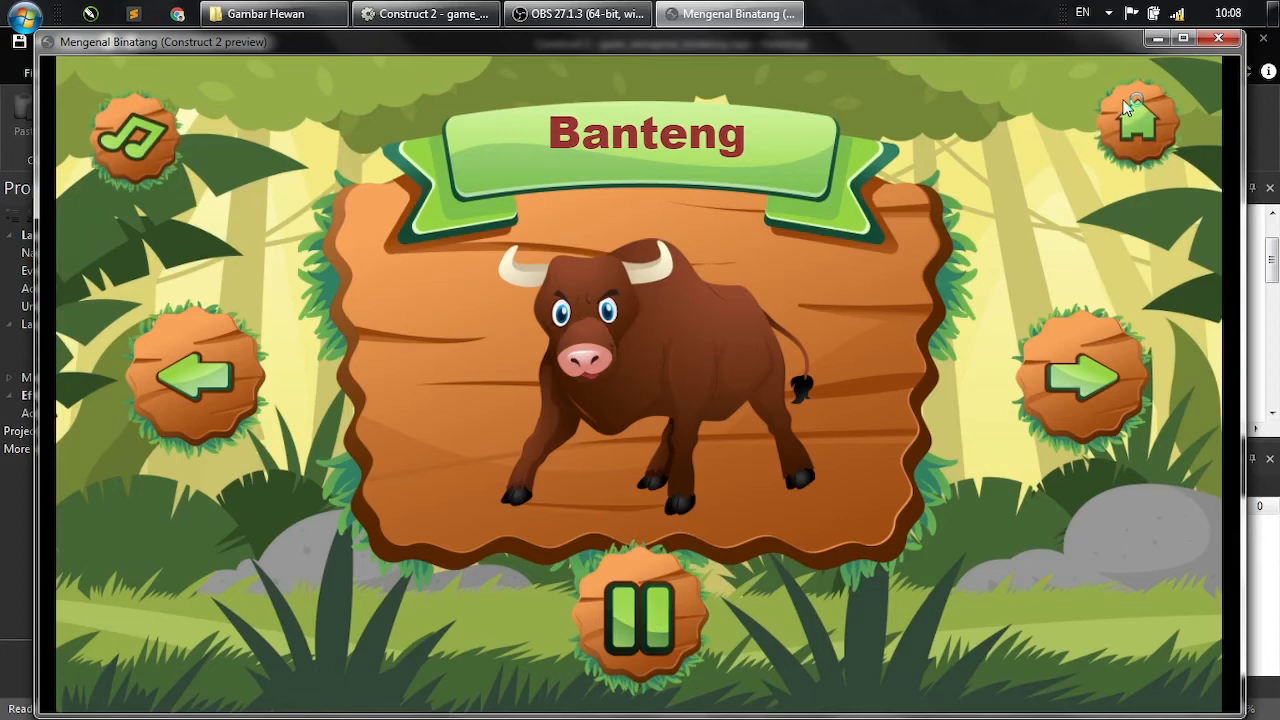
click(1130, 108)
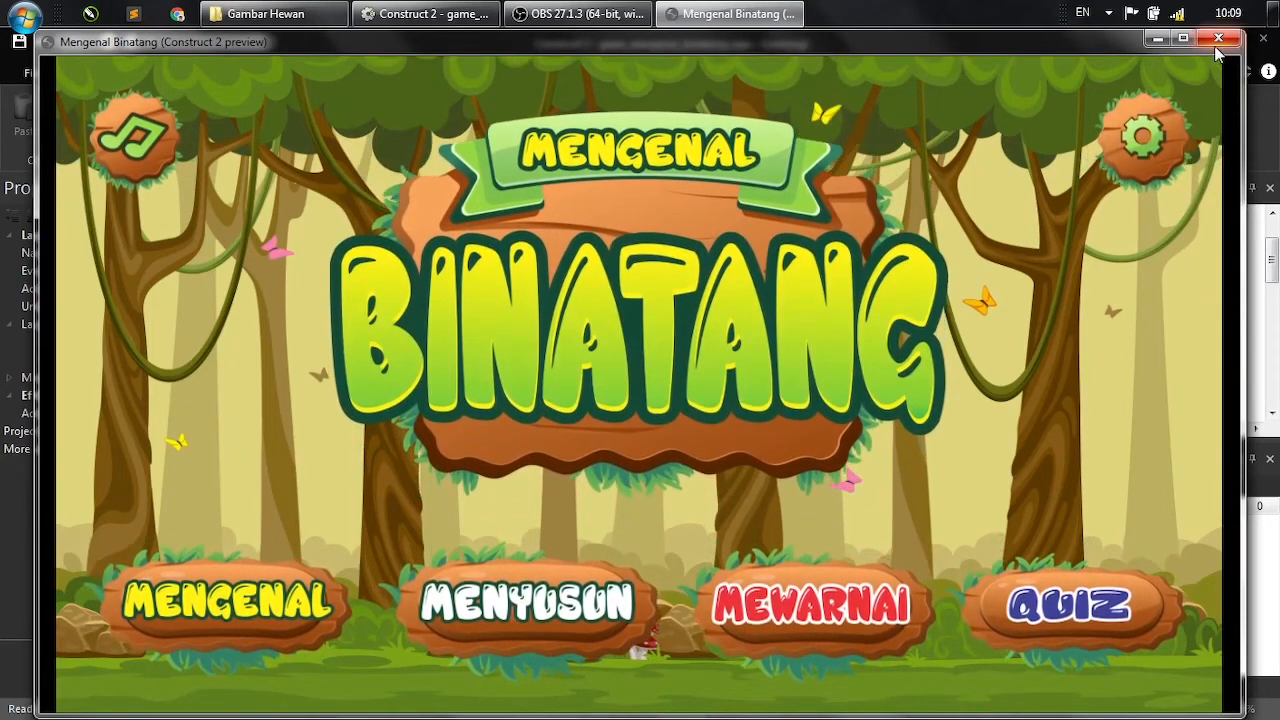
click(1217, 40)
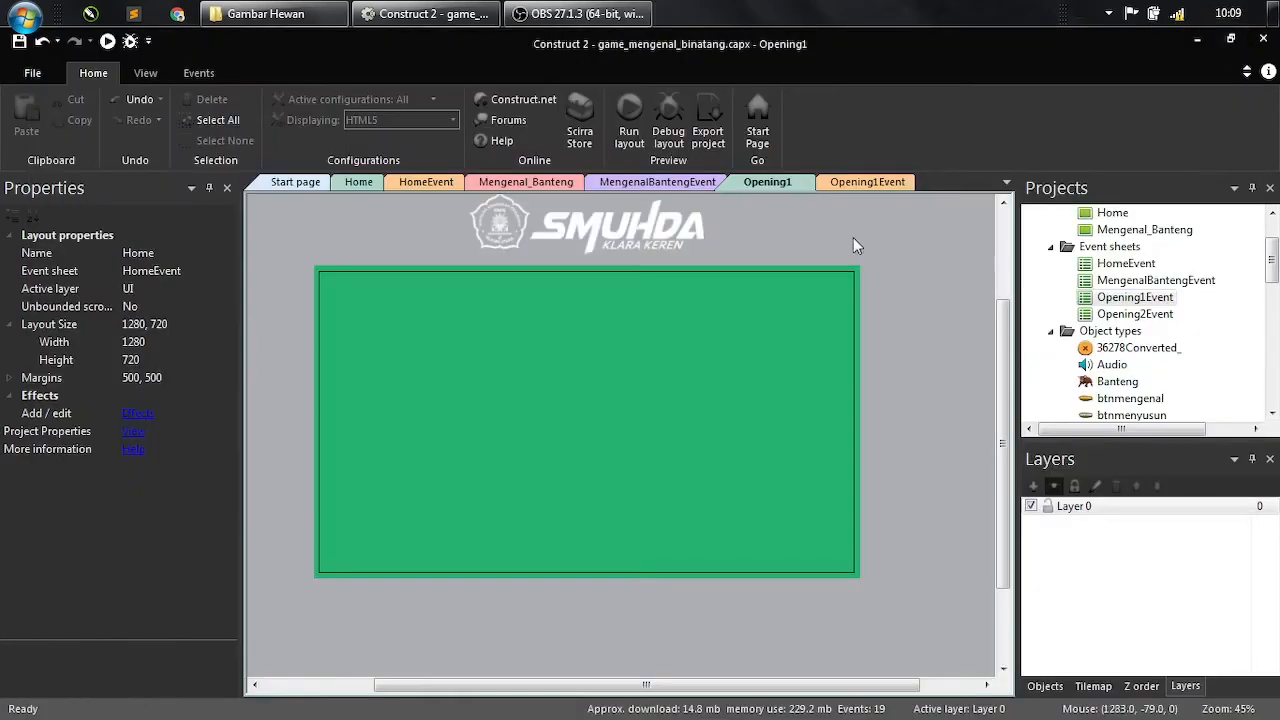
click(358, 185)
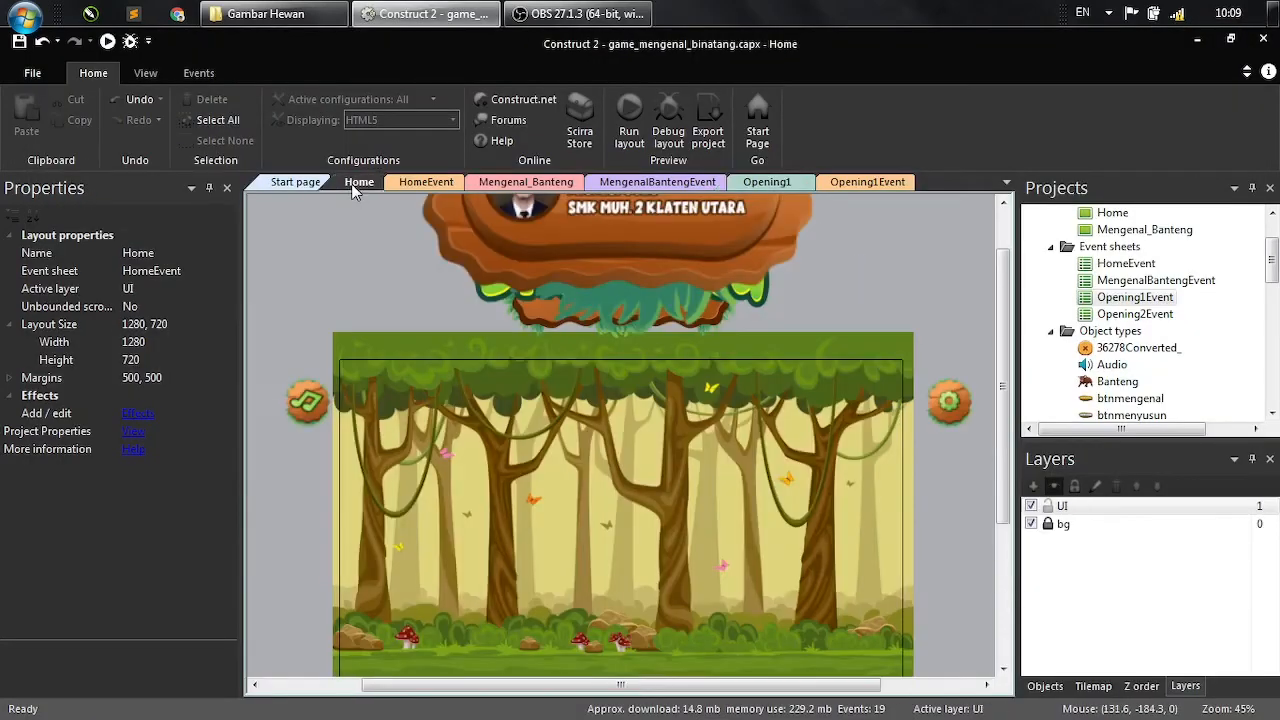
click(799, 183)
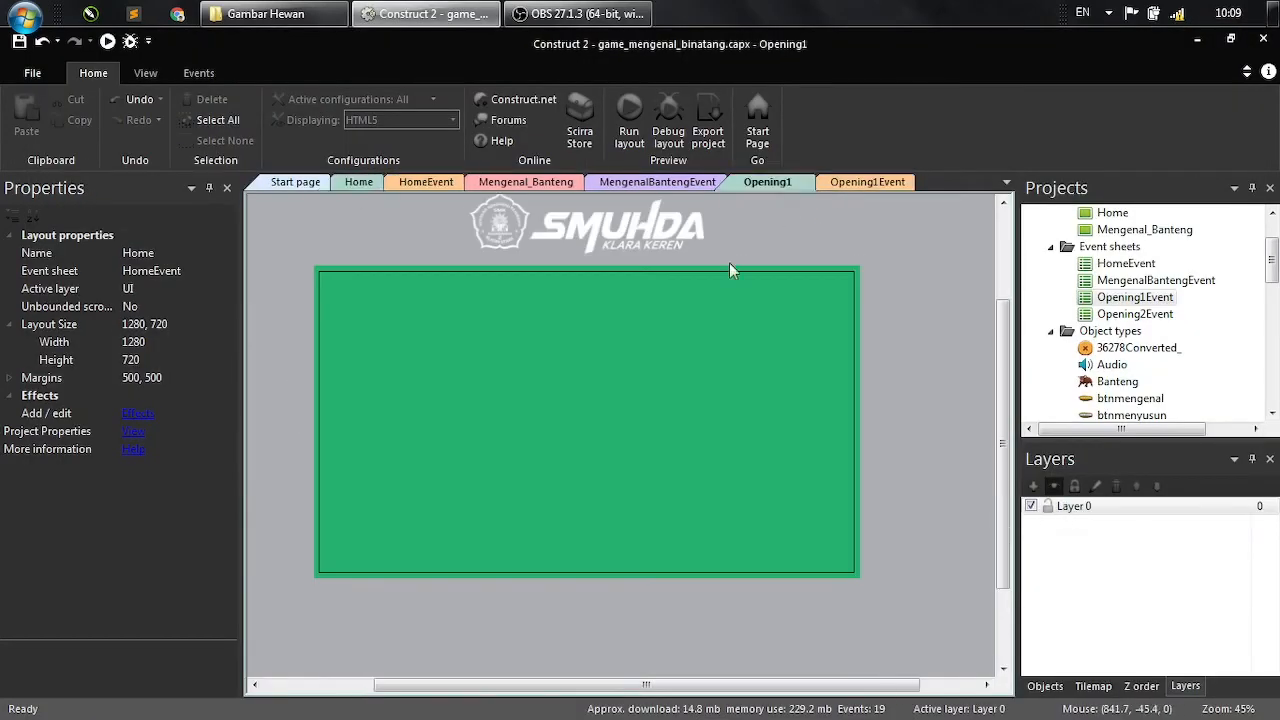
click(360, 183)
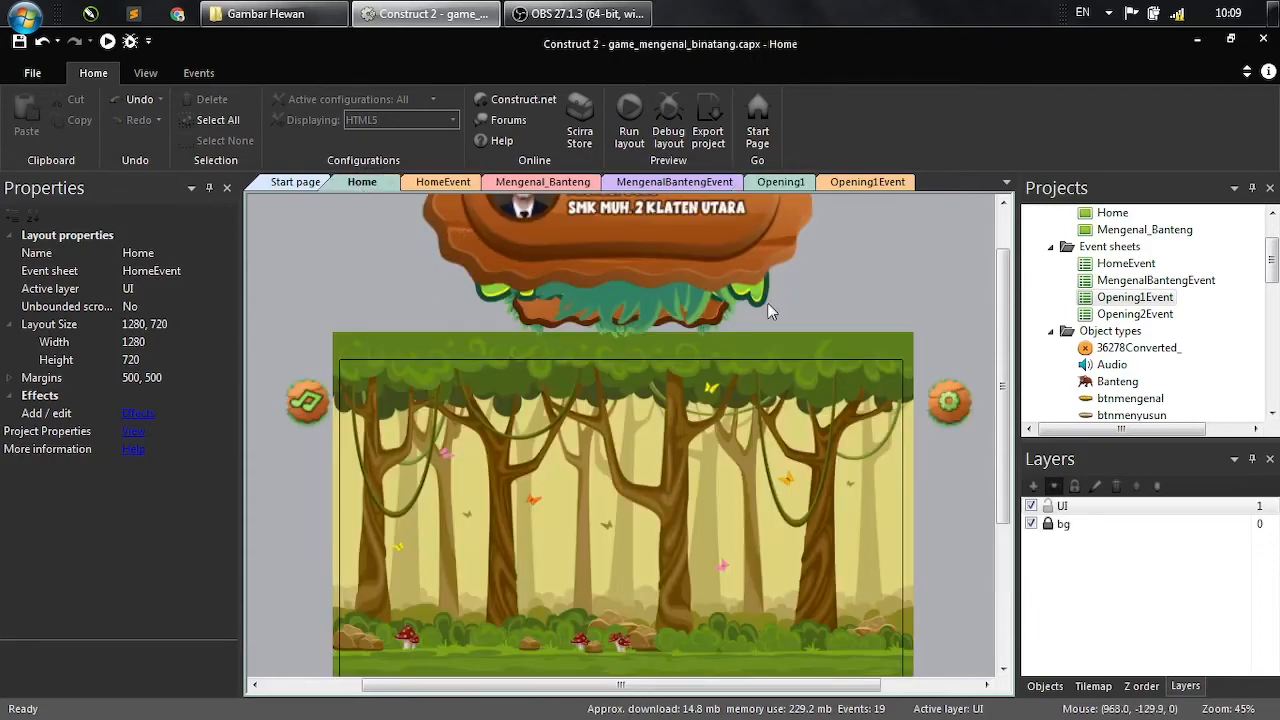
- Copy the Stop all and Play mixkit-kidding-around-9 actions from HomeEvent's On start of layout event into the home button's tap event in MengenalBantengEvent
click(440, 182)
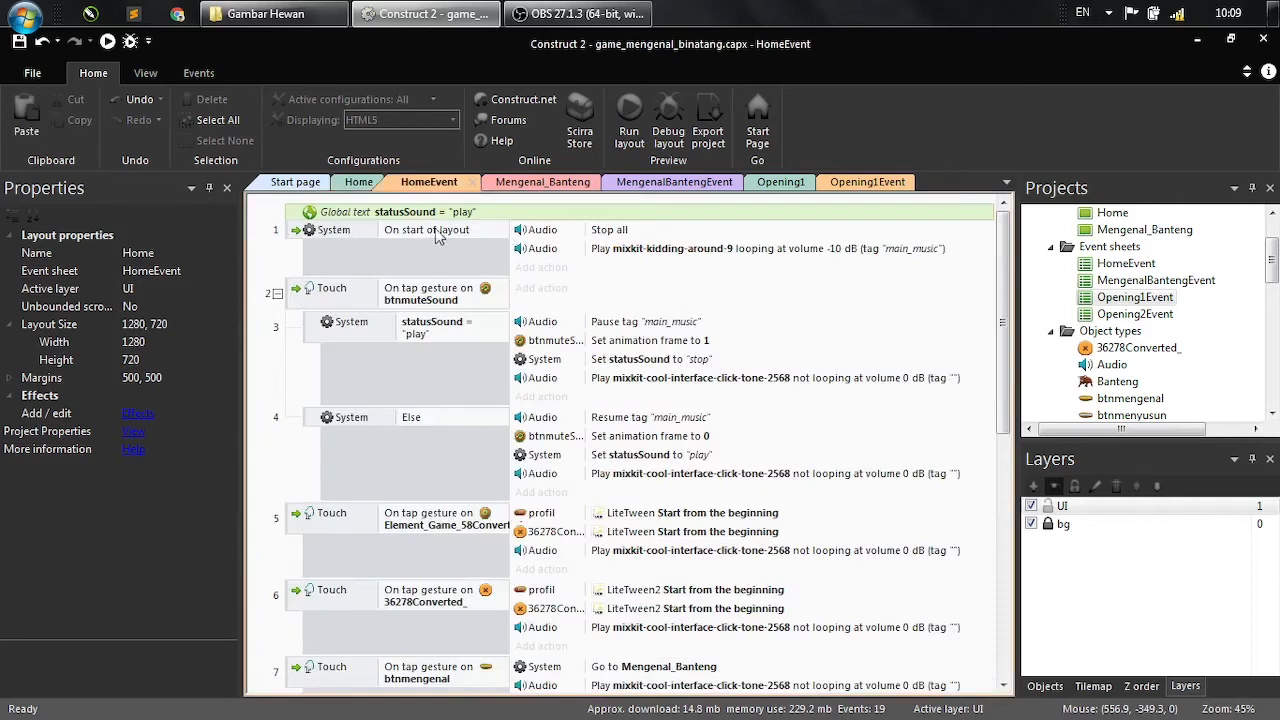
click(550, 234)
click(636, 250)
click(584, 234)
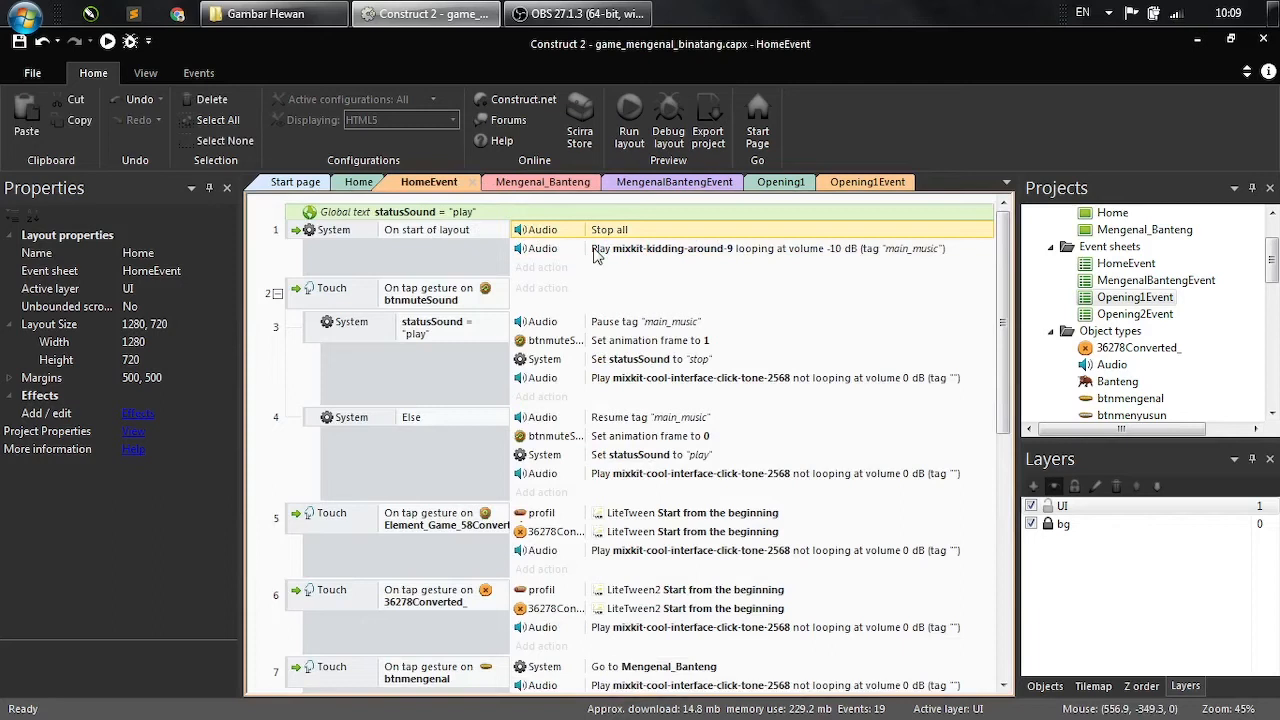
click(542, 251)
ctrl+click(545, 233)
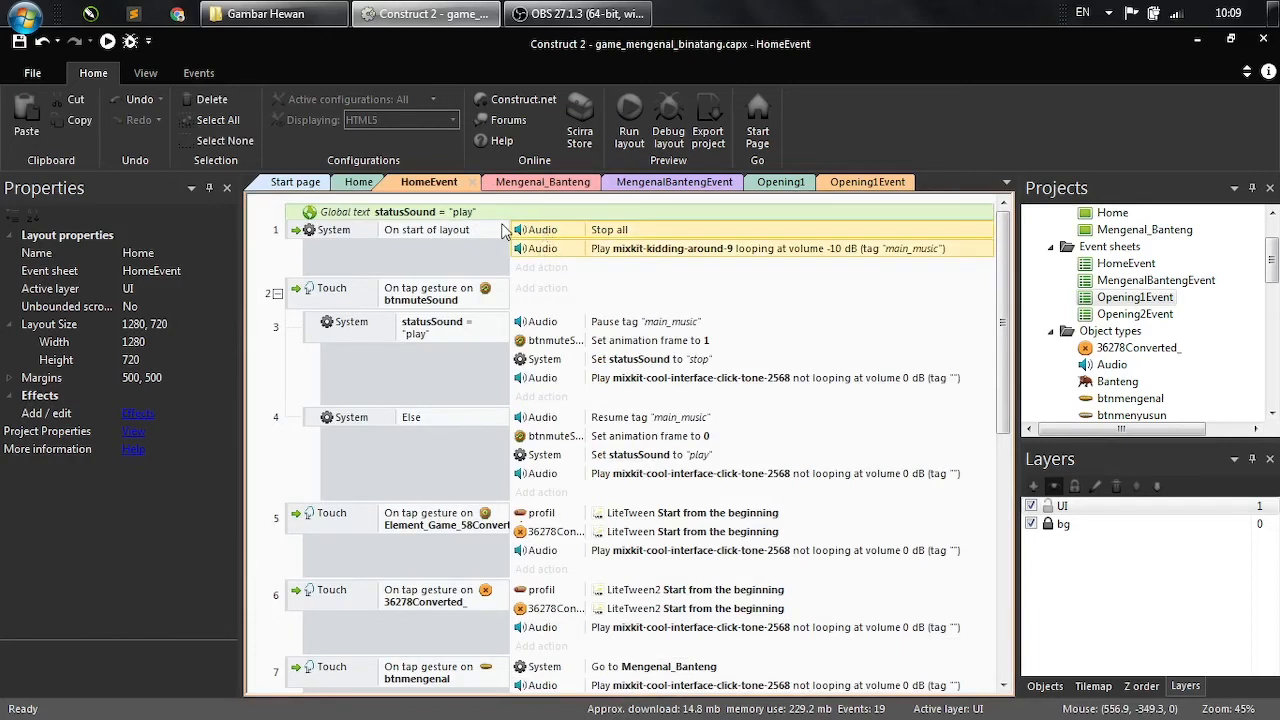
click(543, 183)
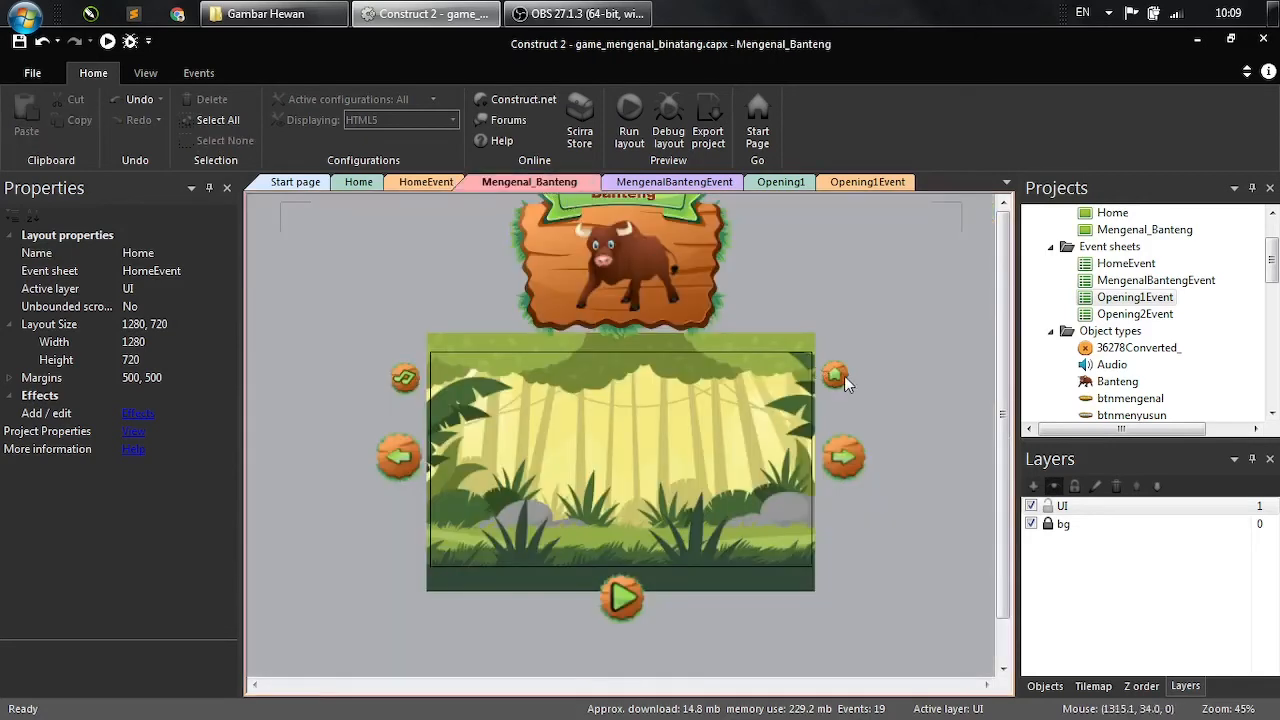
click(676, 186)
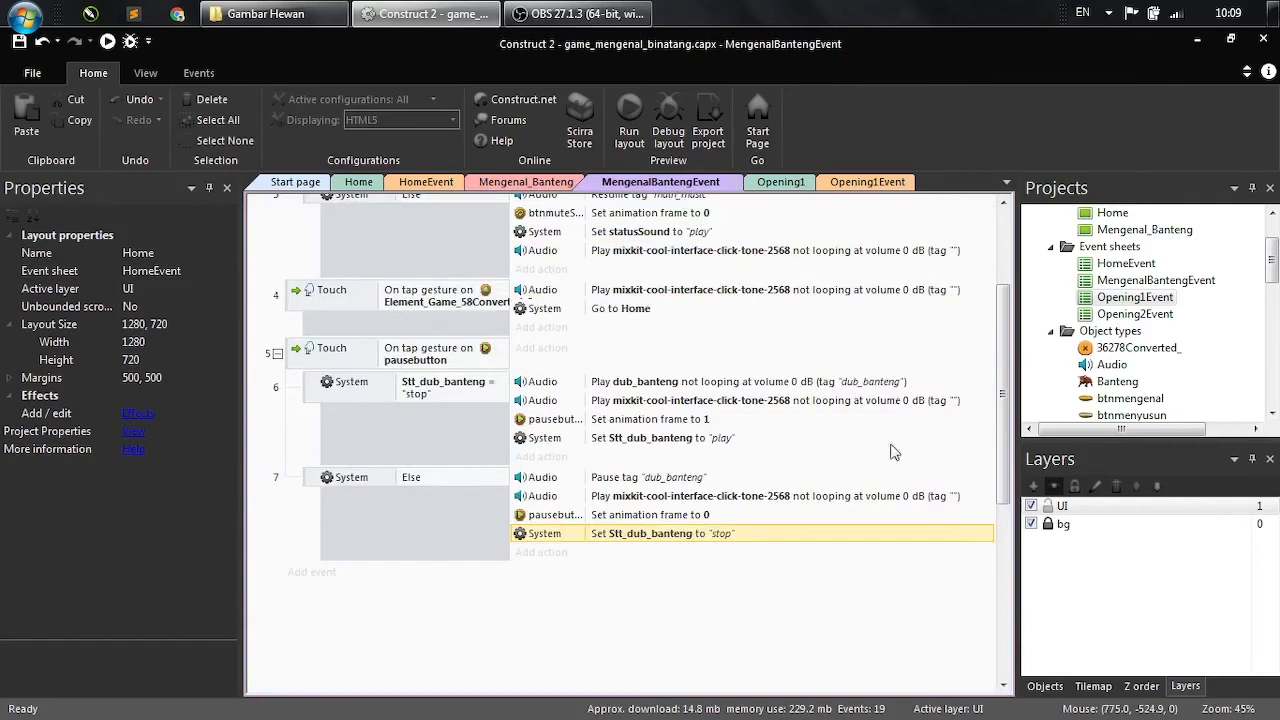
click(548, 312)
click(548, 293)
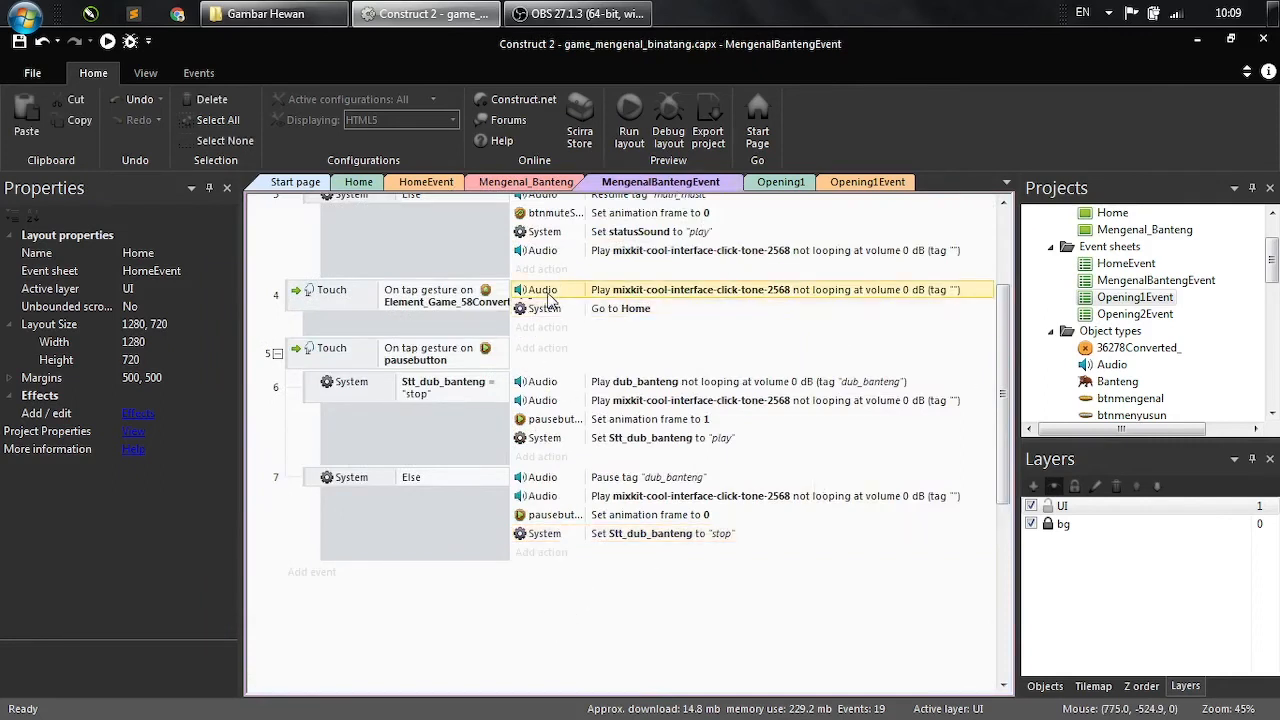
key(ctrl+v)
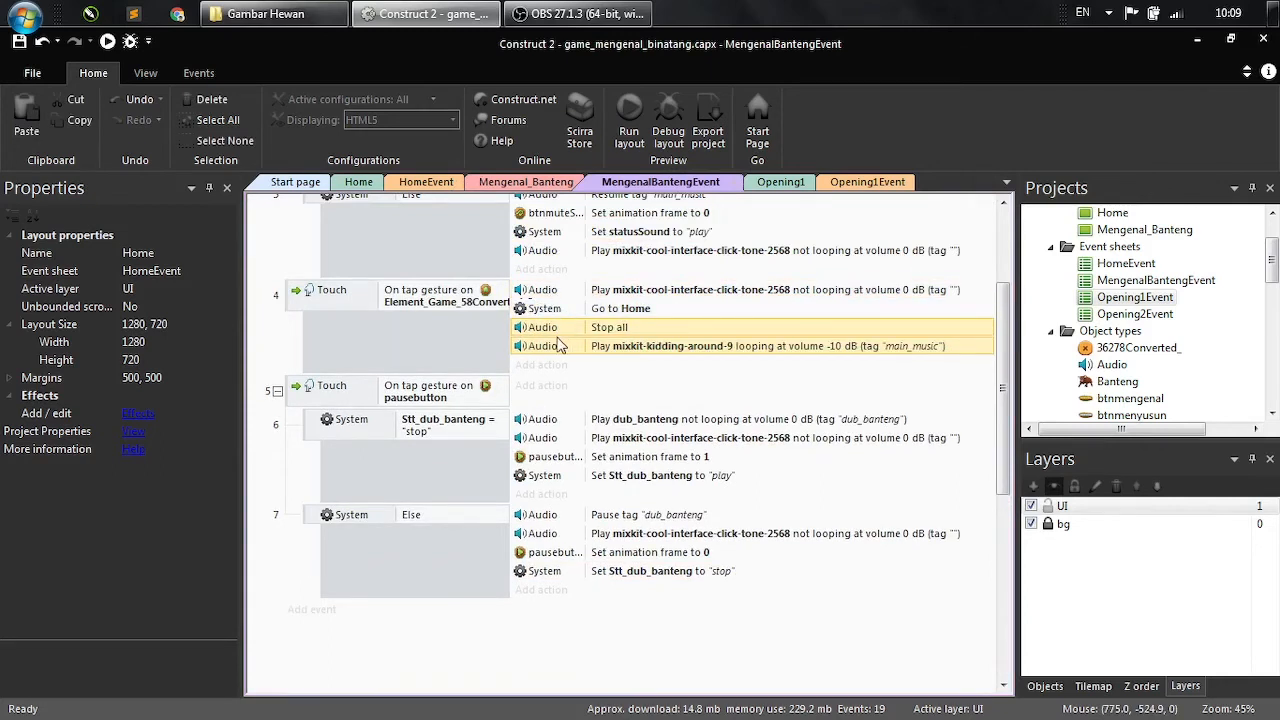
- Move the pasted Stop all and Play actions above the Go to Home action in the home button's tap event
drag(555, 338, 556, 302)
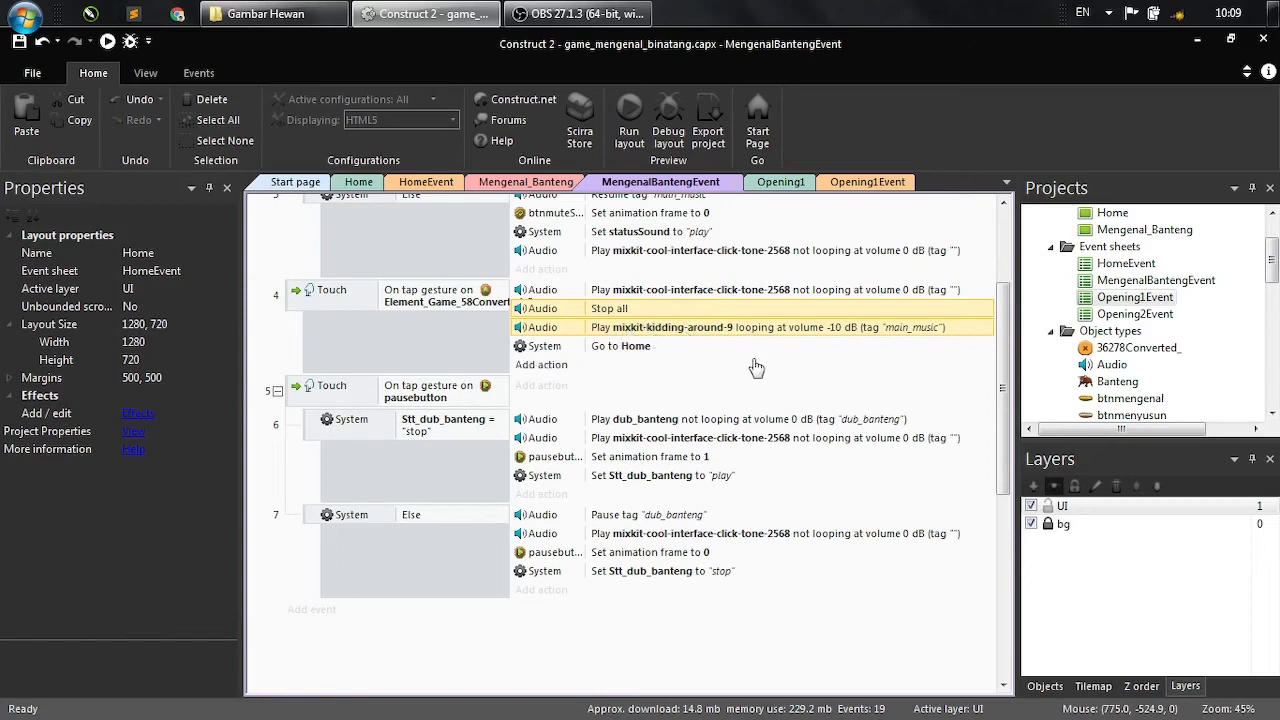
click(596, 331)
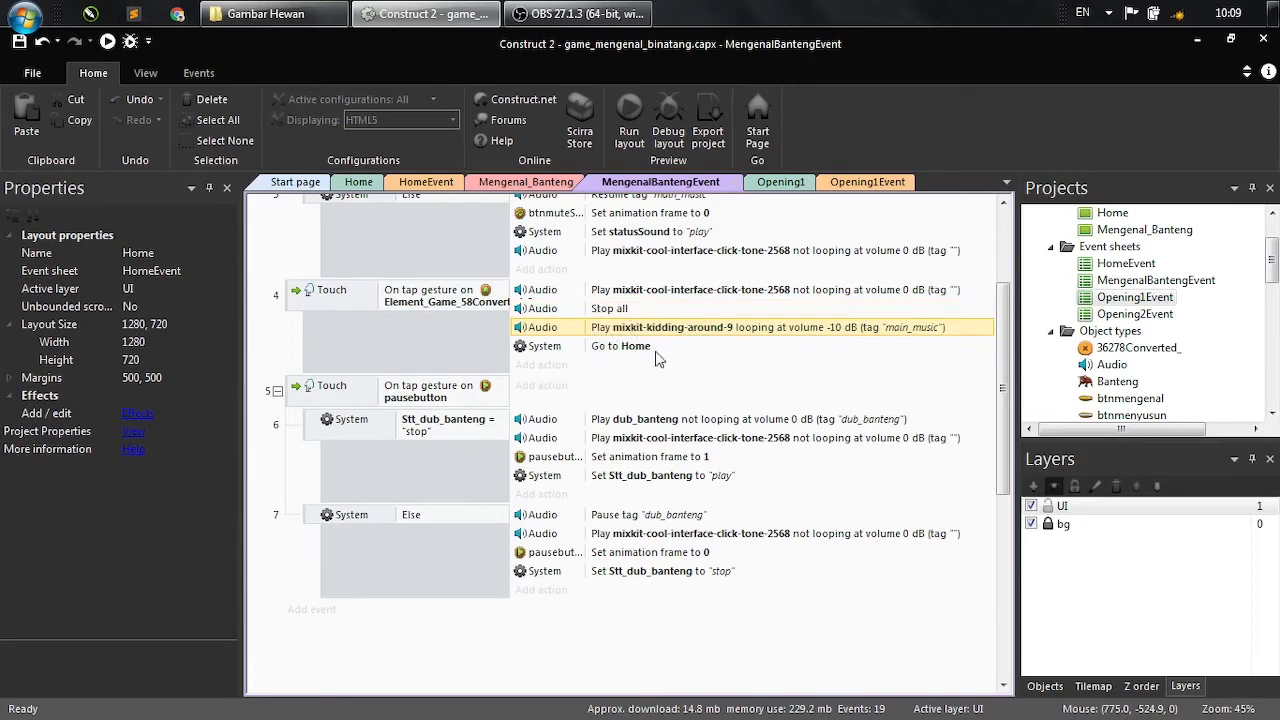
click(612, 348)
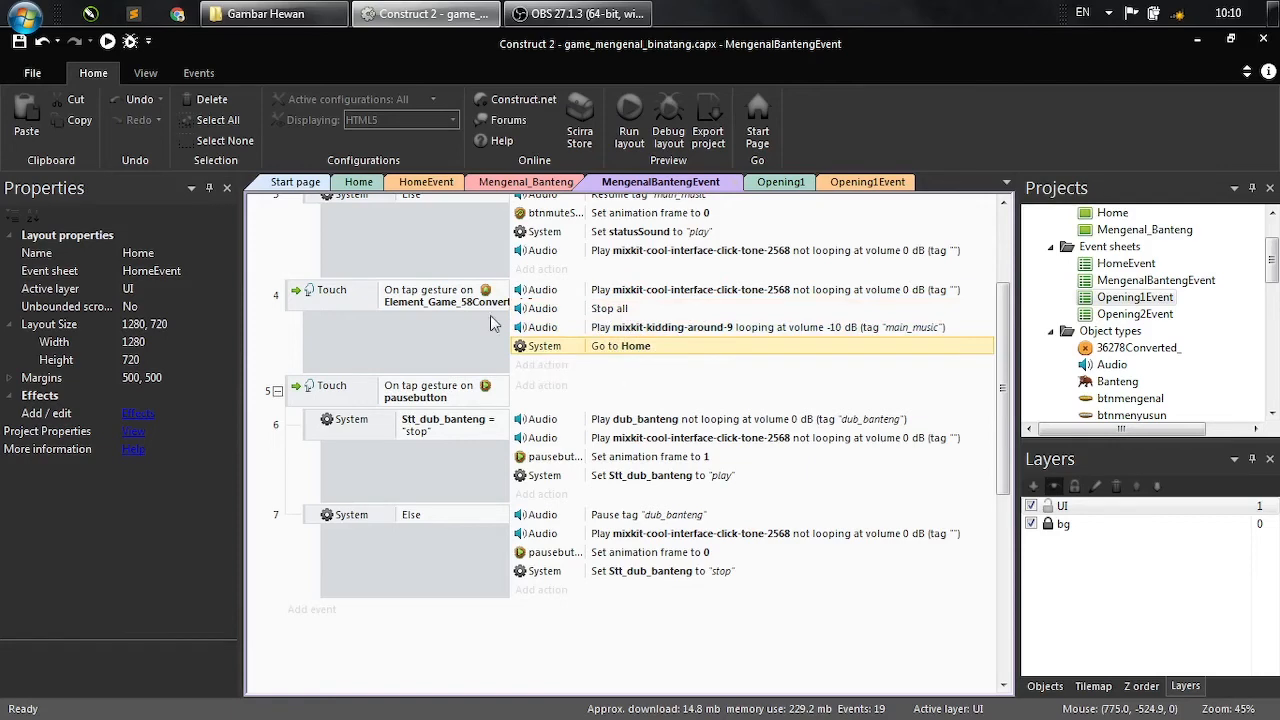
- Delete the On start of layout event from the HomeEvent event sheet and save the project
click(425, 183)
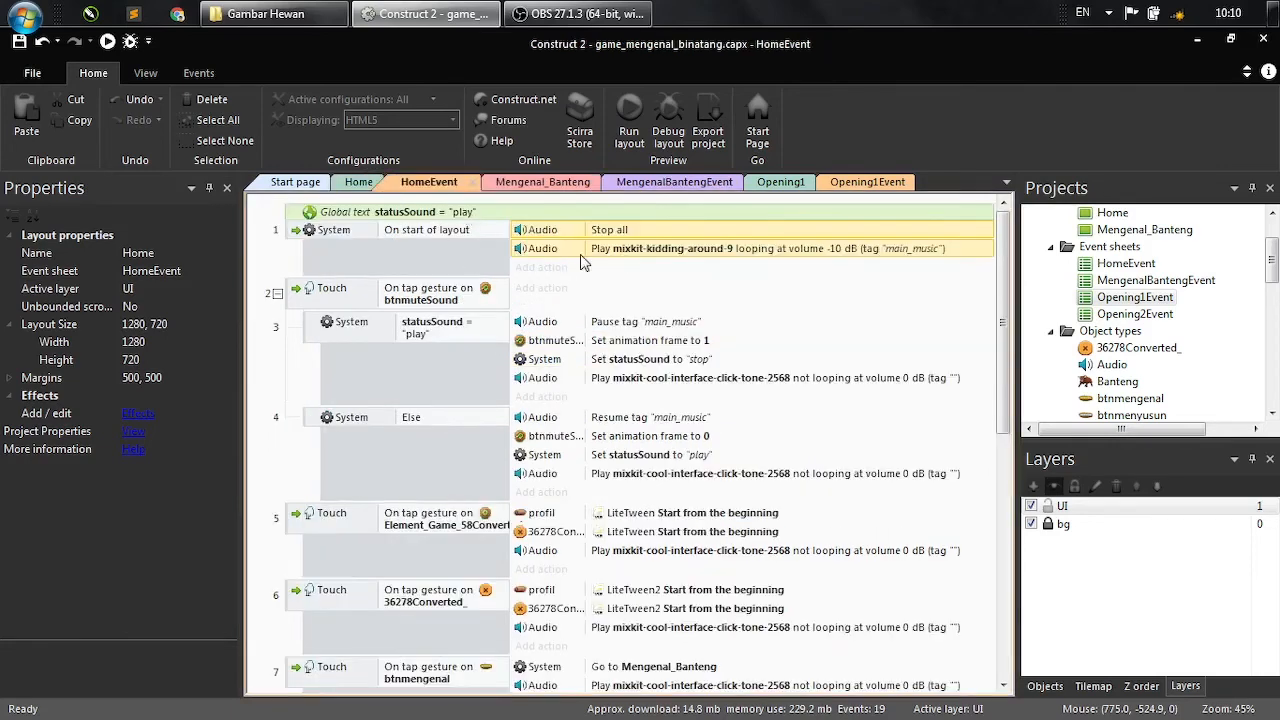
click(300, 235)
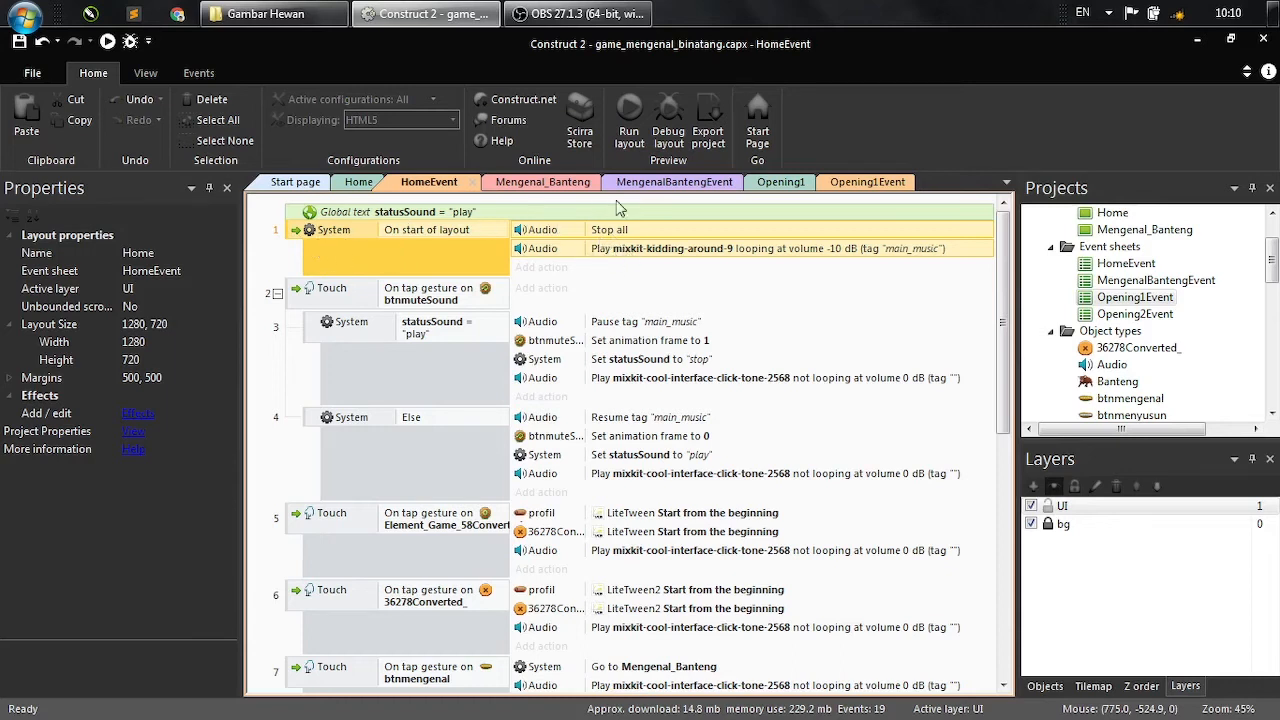
click(822, 186)
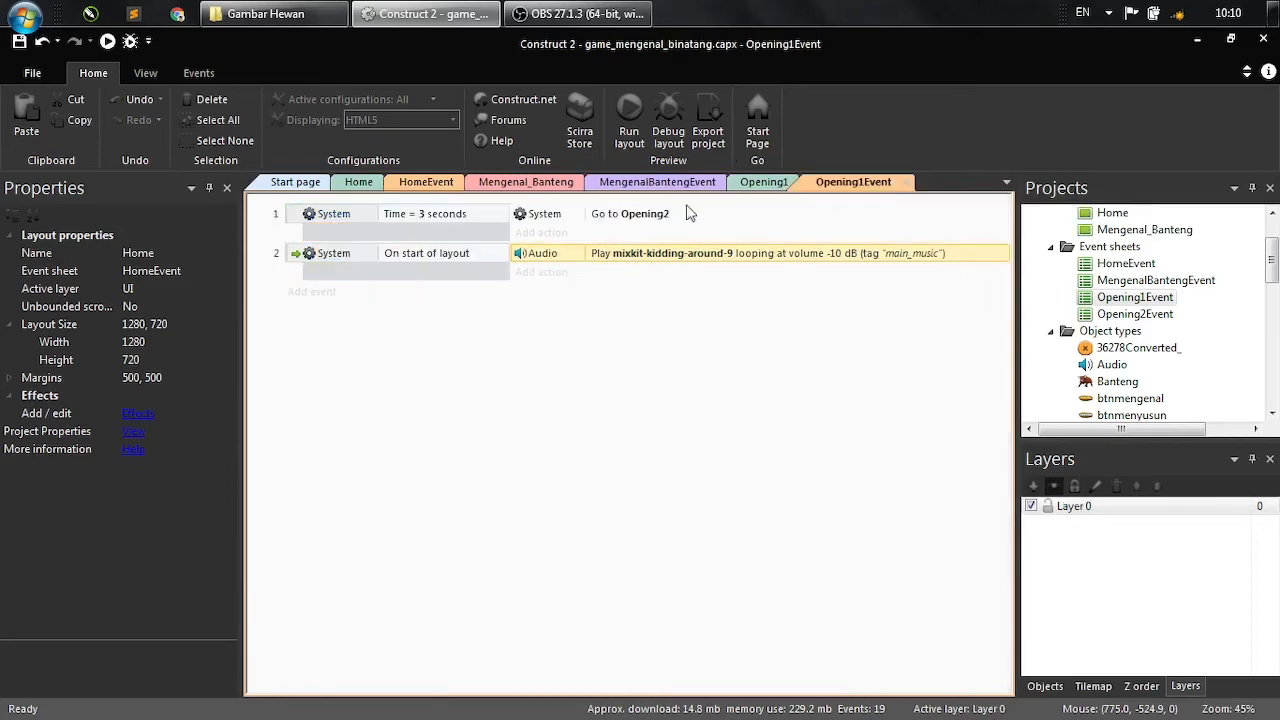
click(418, 184)
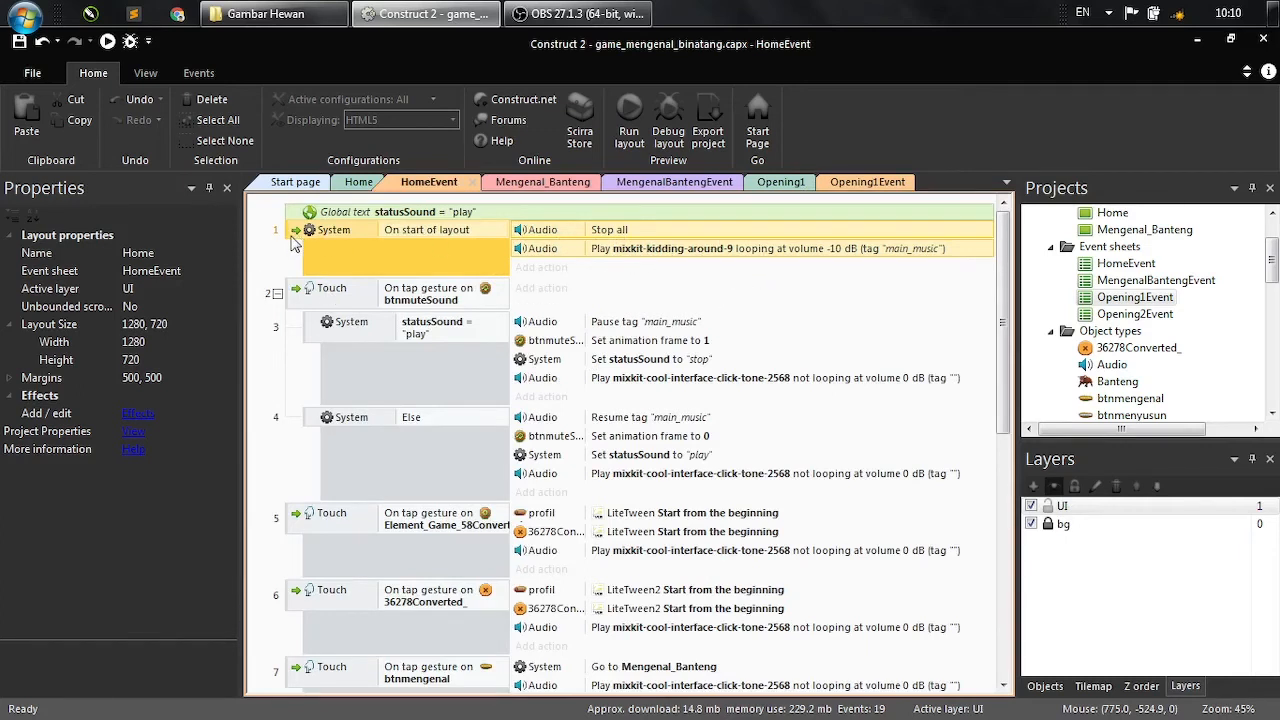
key(Delete)
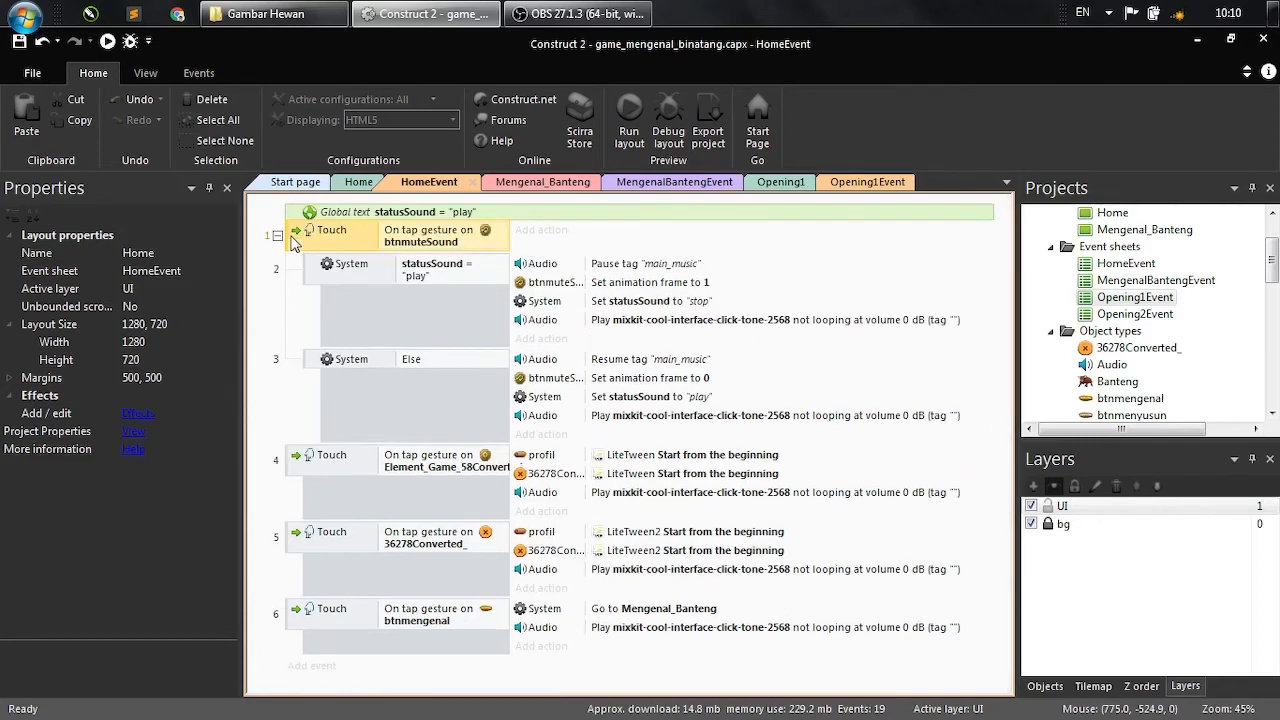
key(ctrl+s)
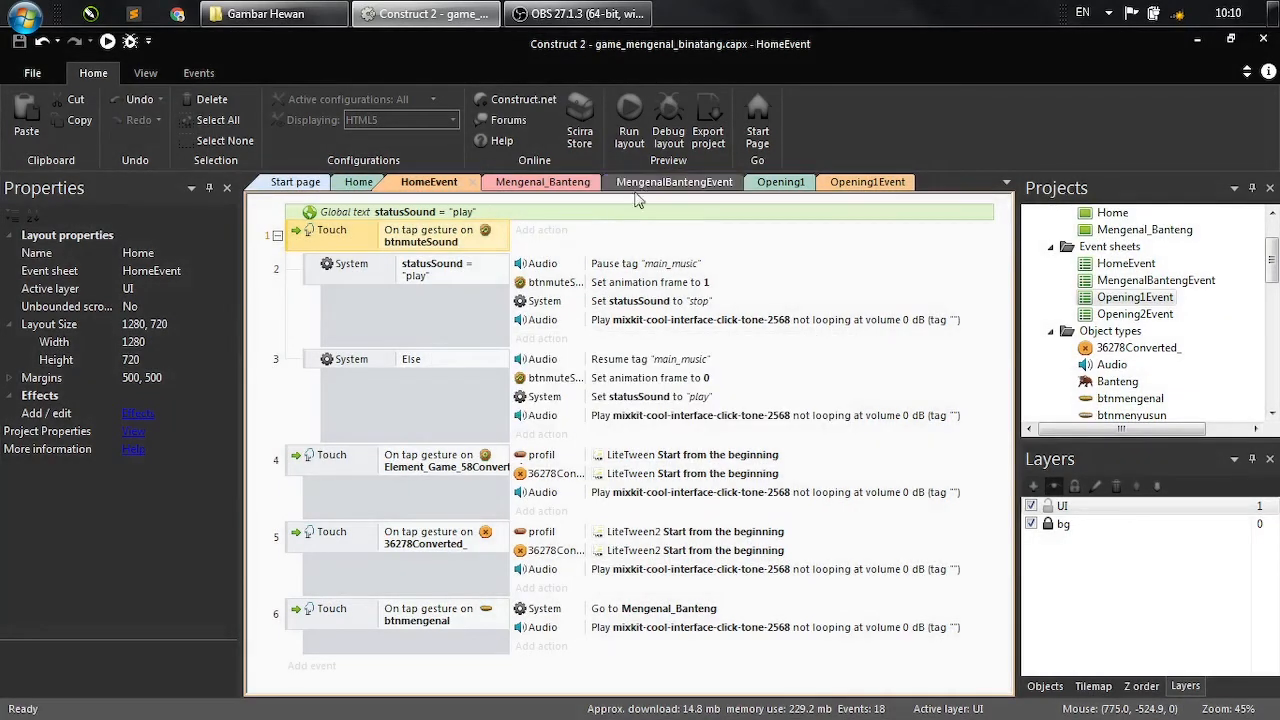
- Duplicate the Mengenal_Banteng layout and name the copy Mengenal_Gajah
click(690, 183)
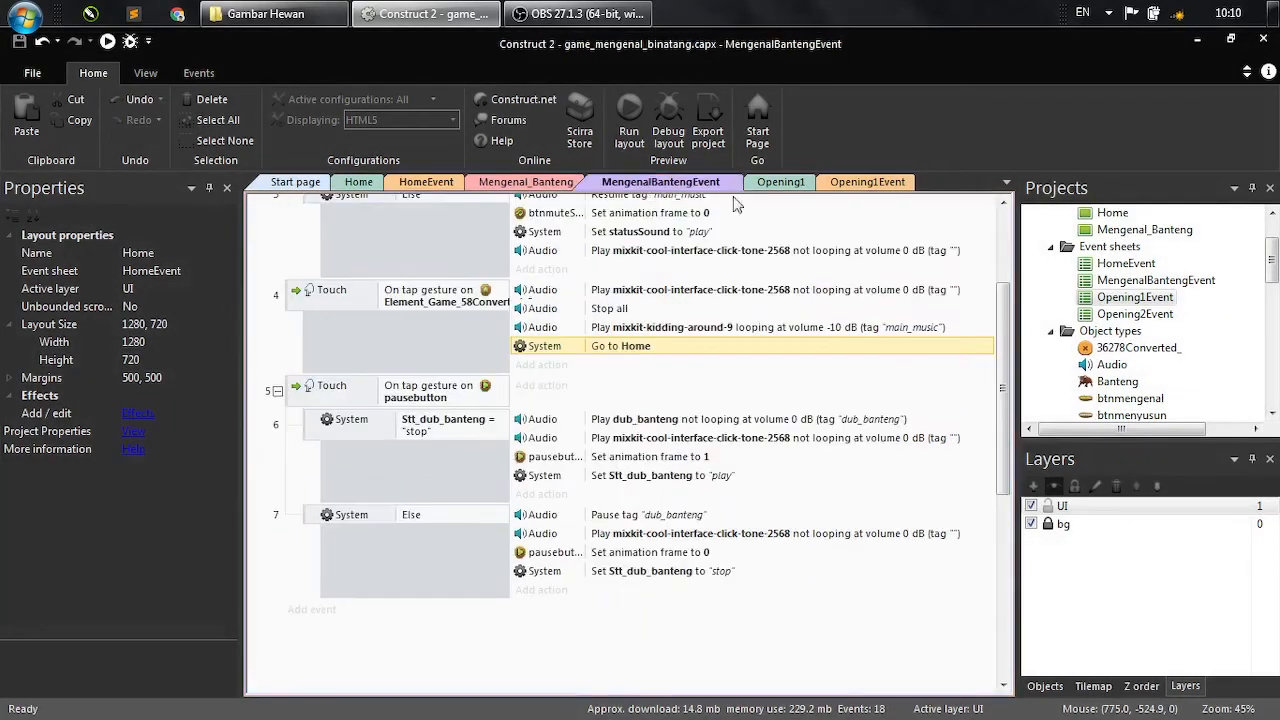
click(553, 184)
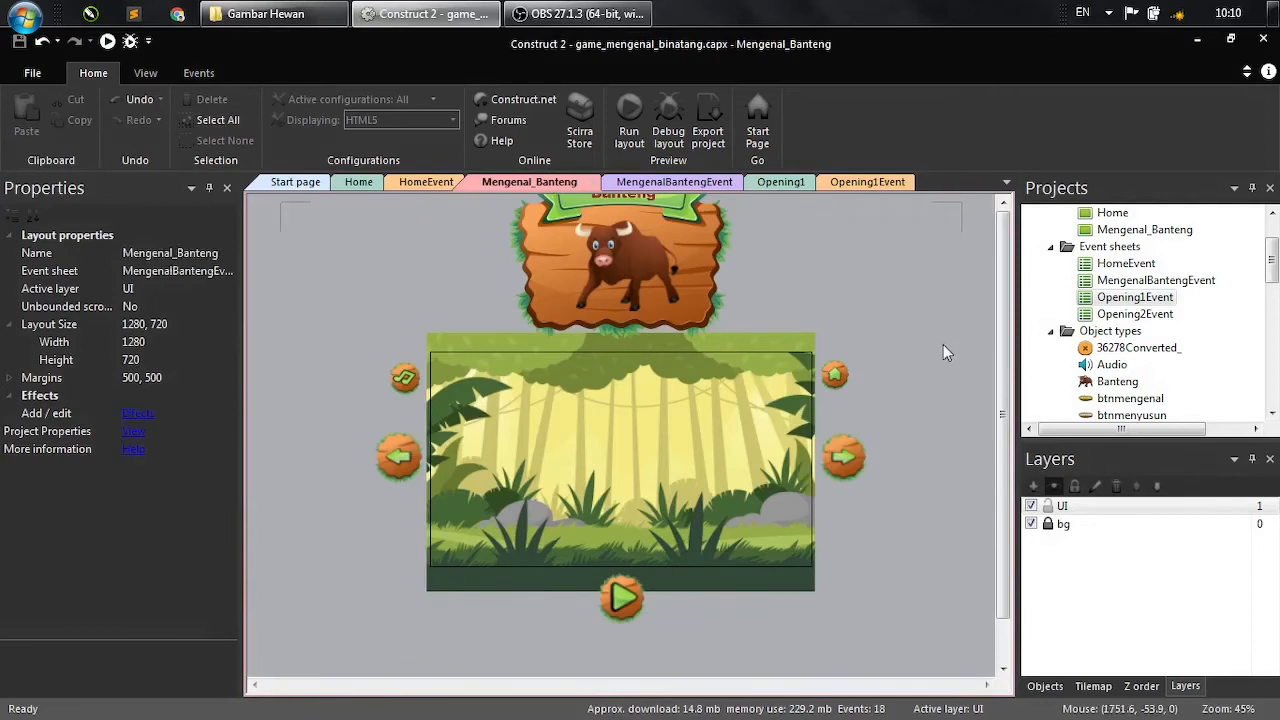
scroll(1120, 300, up, 2)
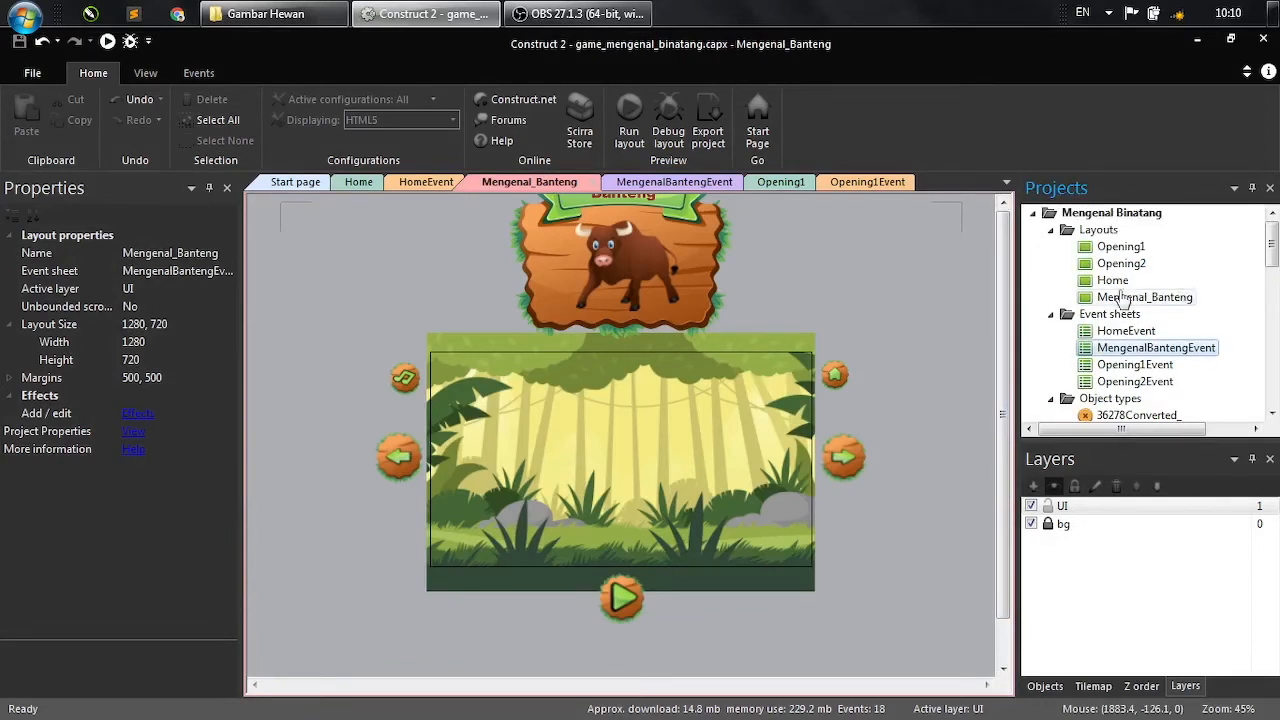
click(1158, 306)
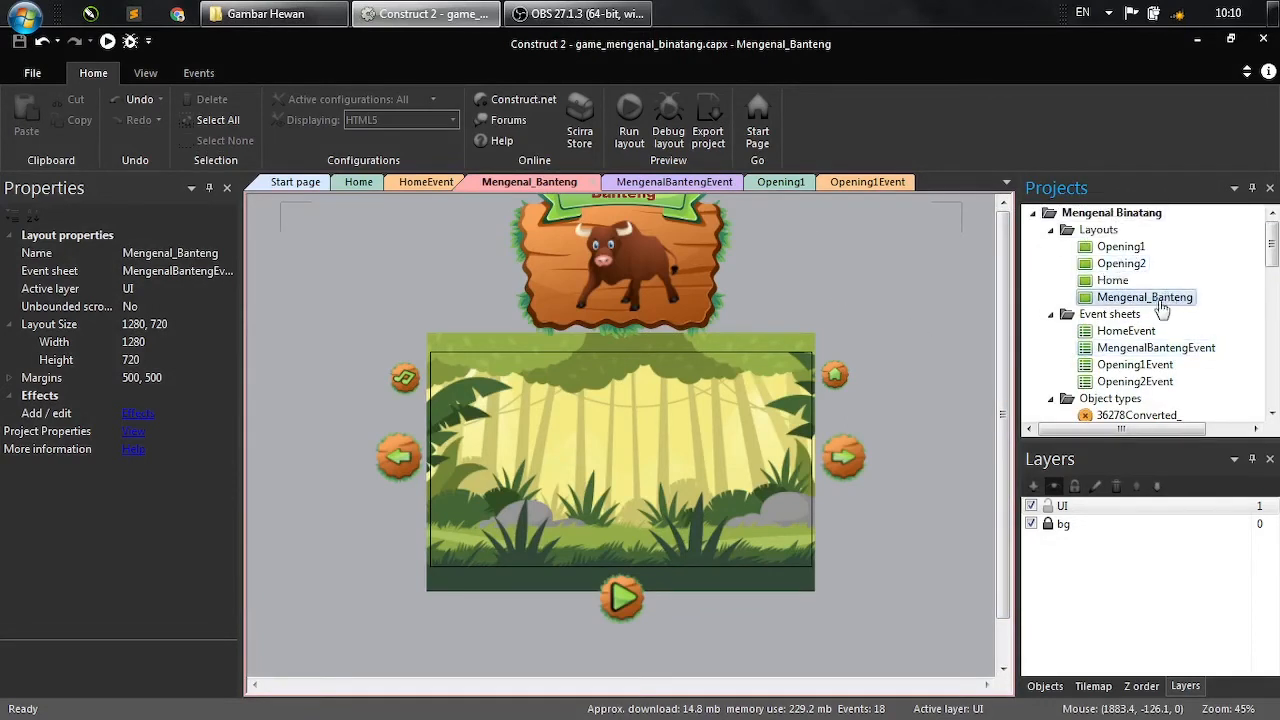
right_click(1104, 300)
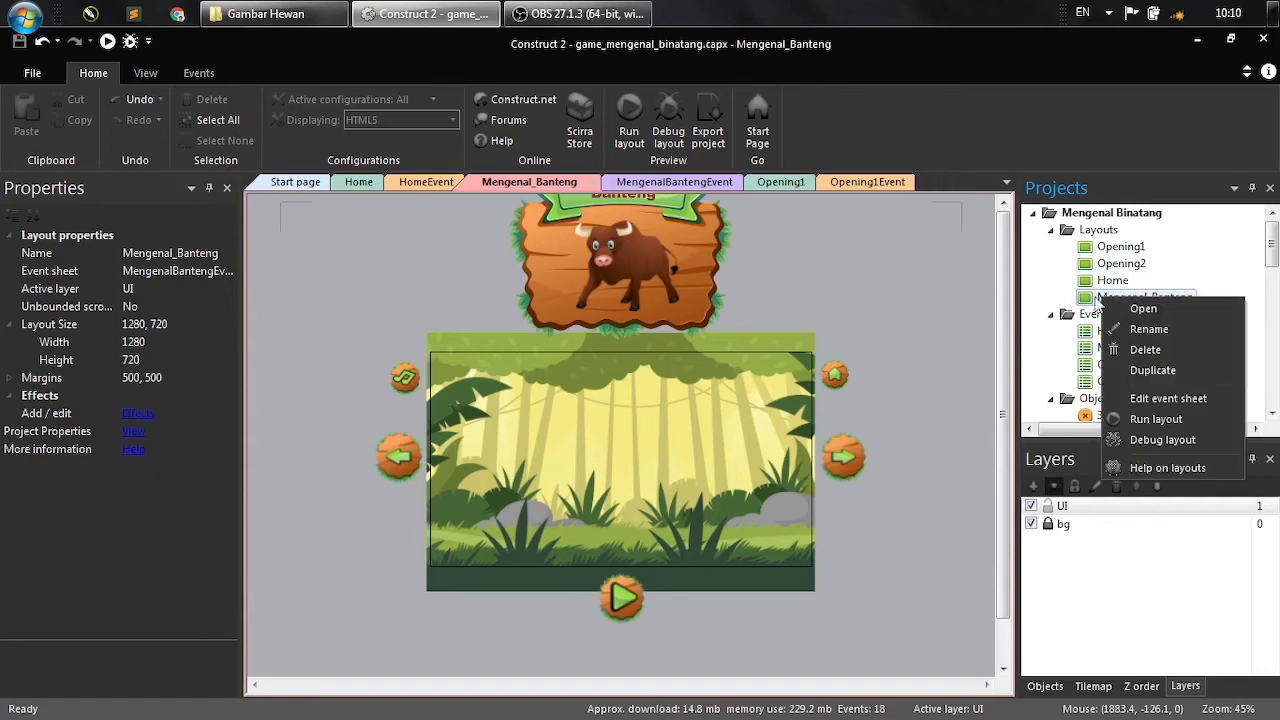
click(1155, 371)
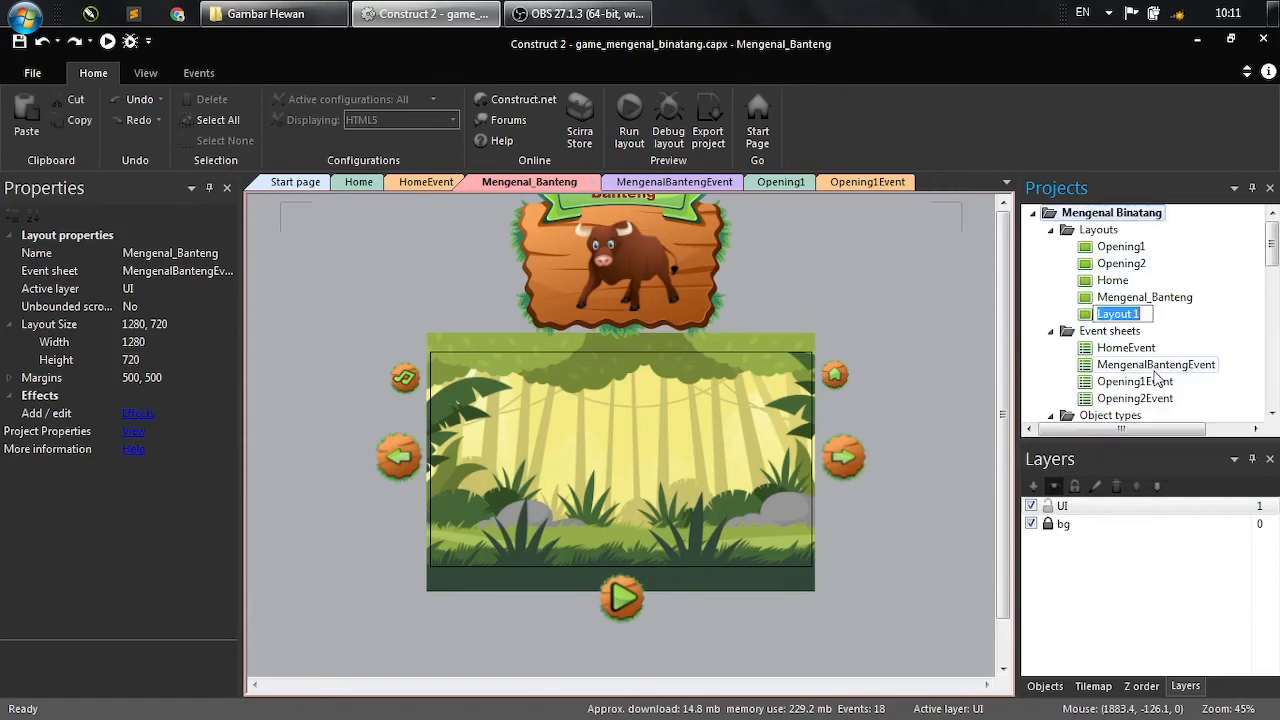
text(Mengenal)
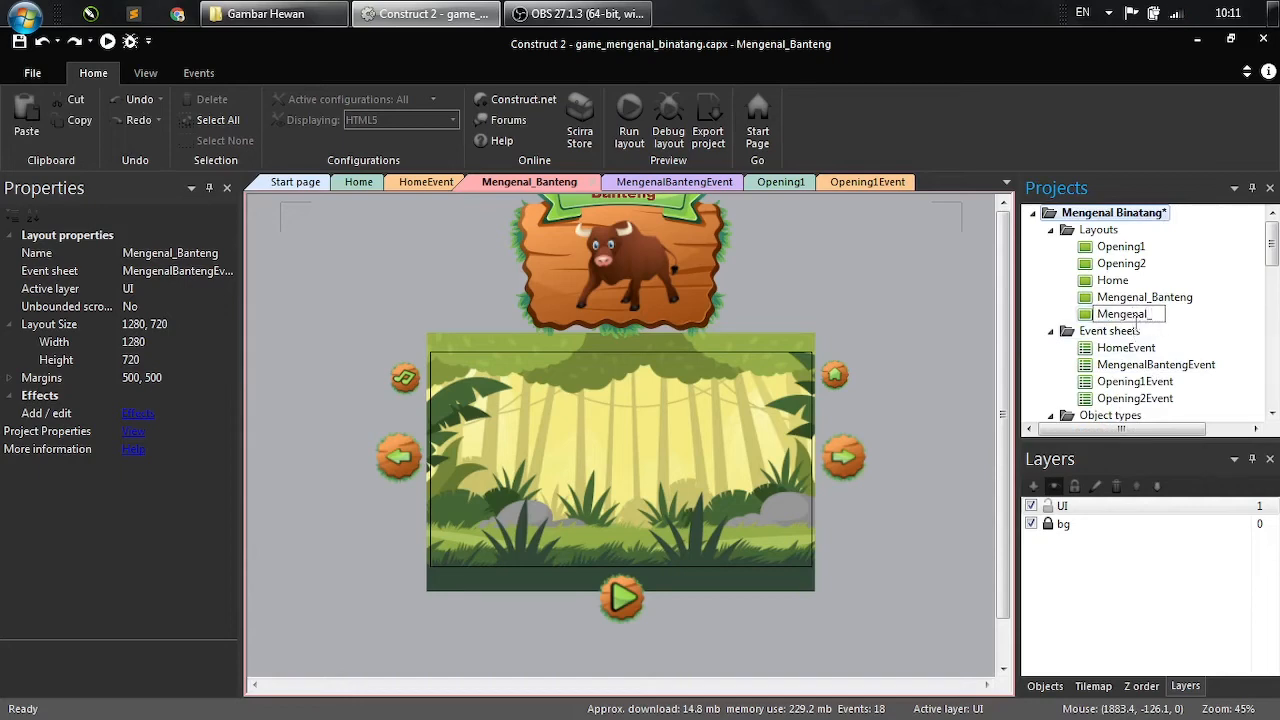
text(_Gajah)
key(Return)
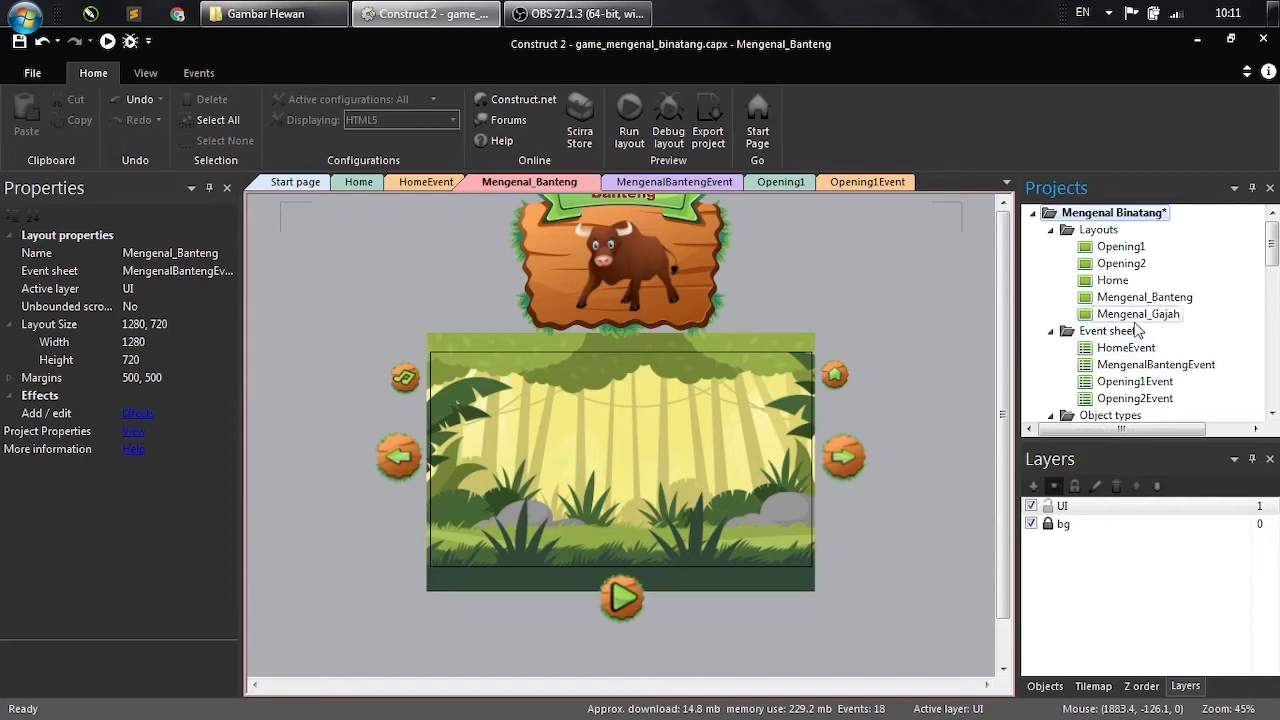
- Open the Mengenal_Gajah layout and close the Mengenal_Banteng, Home and HomeEvent views
double_click(1086, 315)
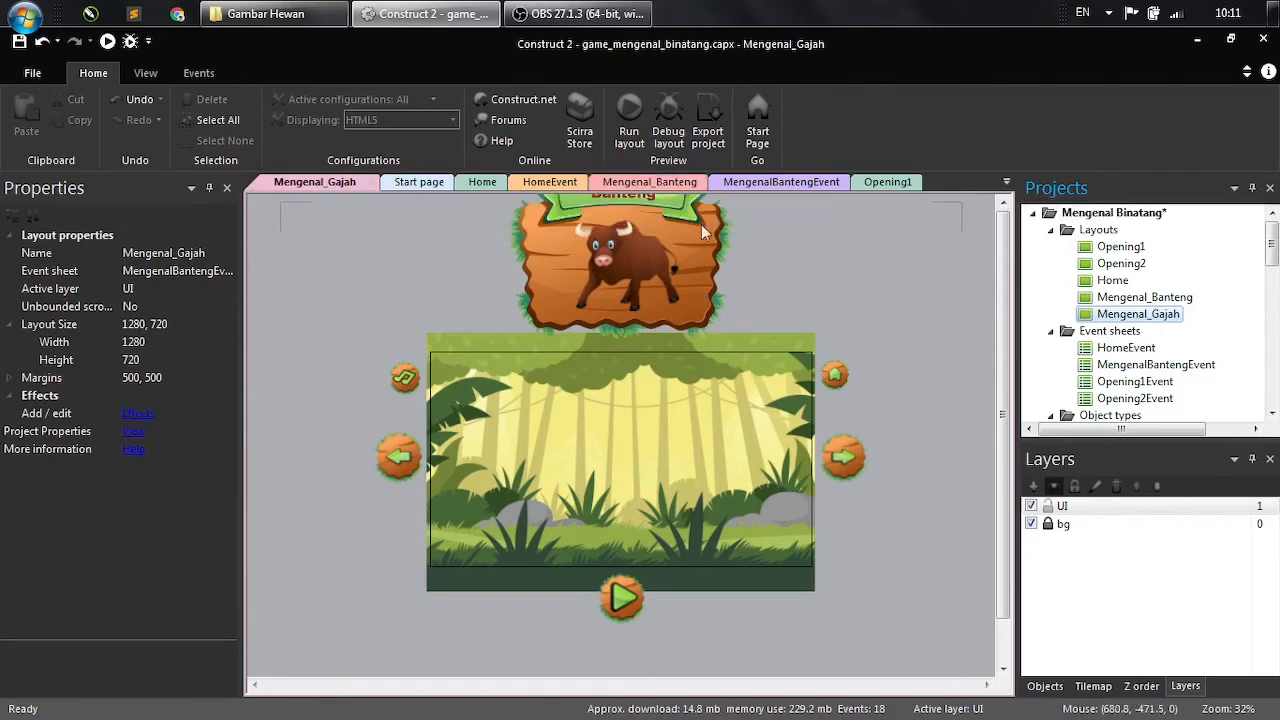
click(690, 188)
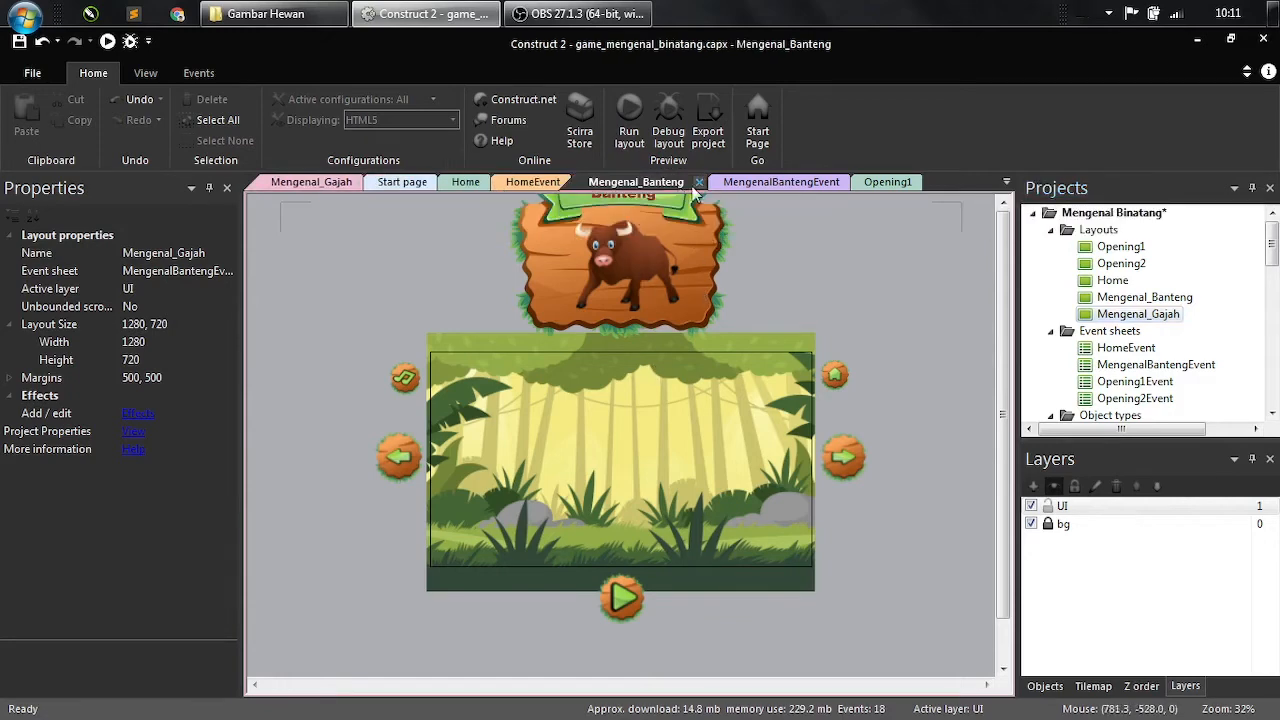
click(699, 184)
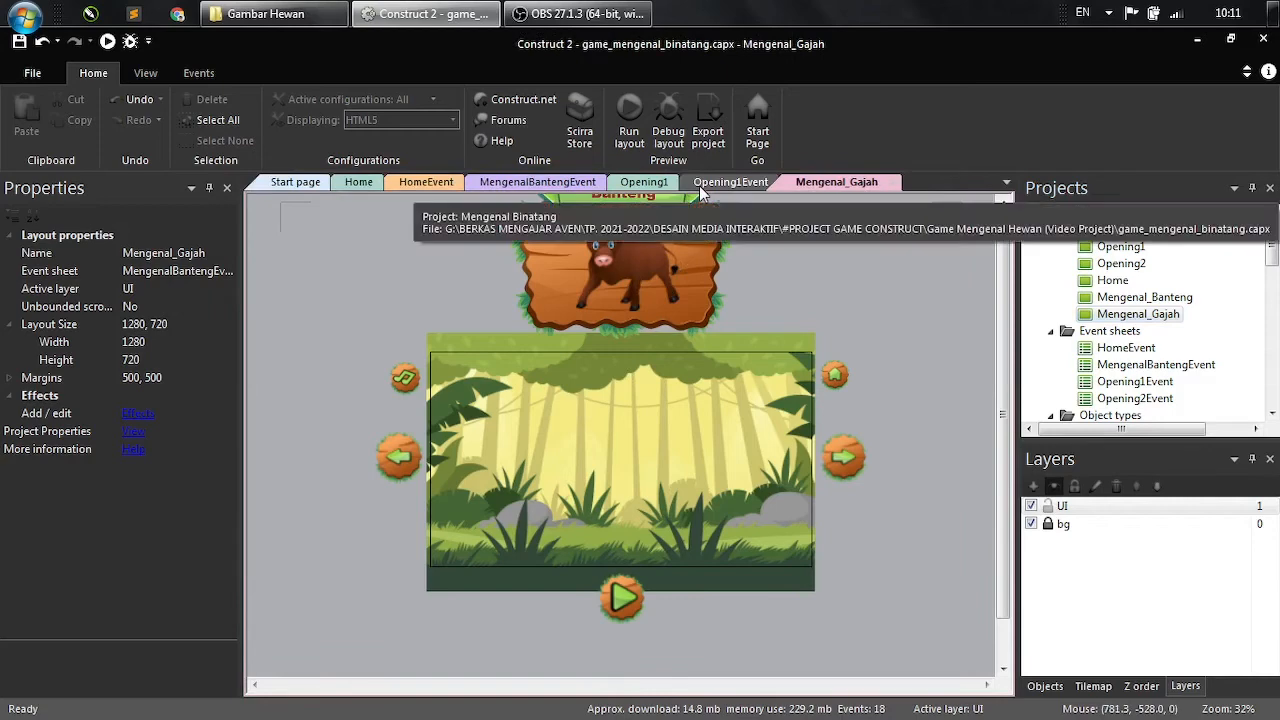
click(533, 185)
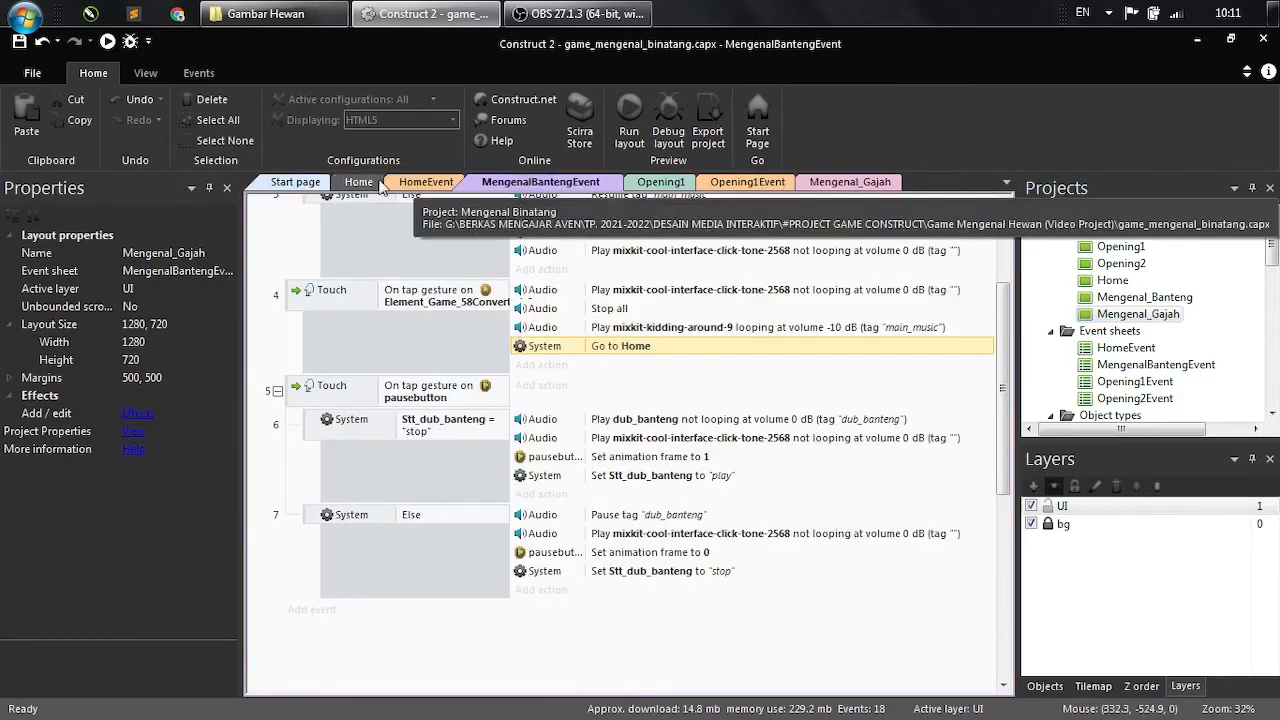
click(297, 182)
click(380, 190)
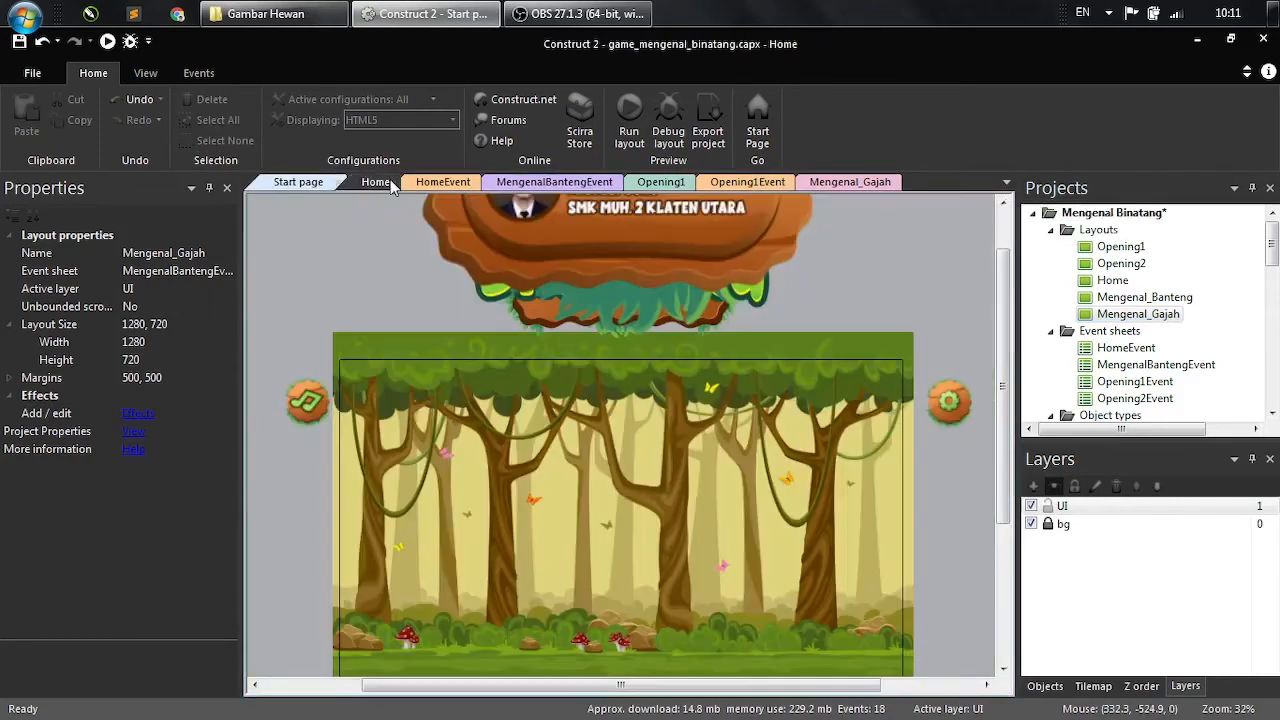
click(390, 181)
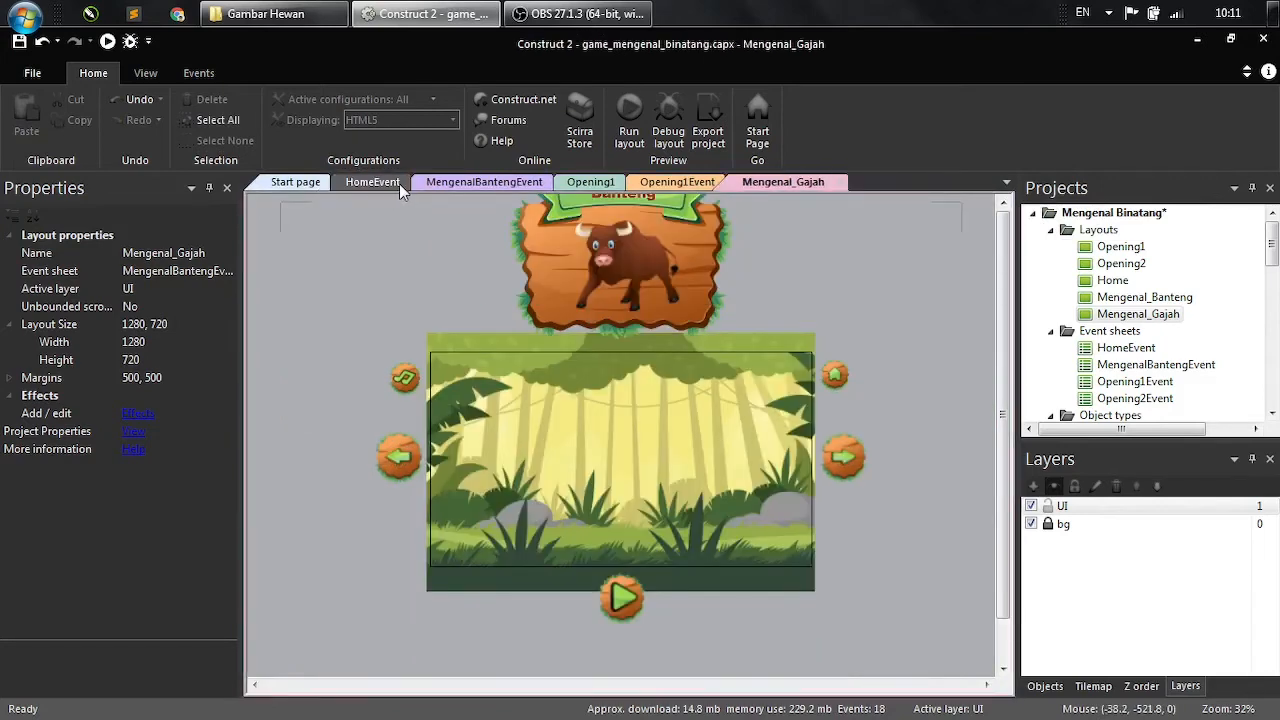
click(399, 183)
click(411, 183)
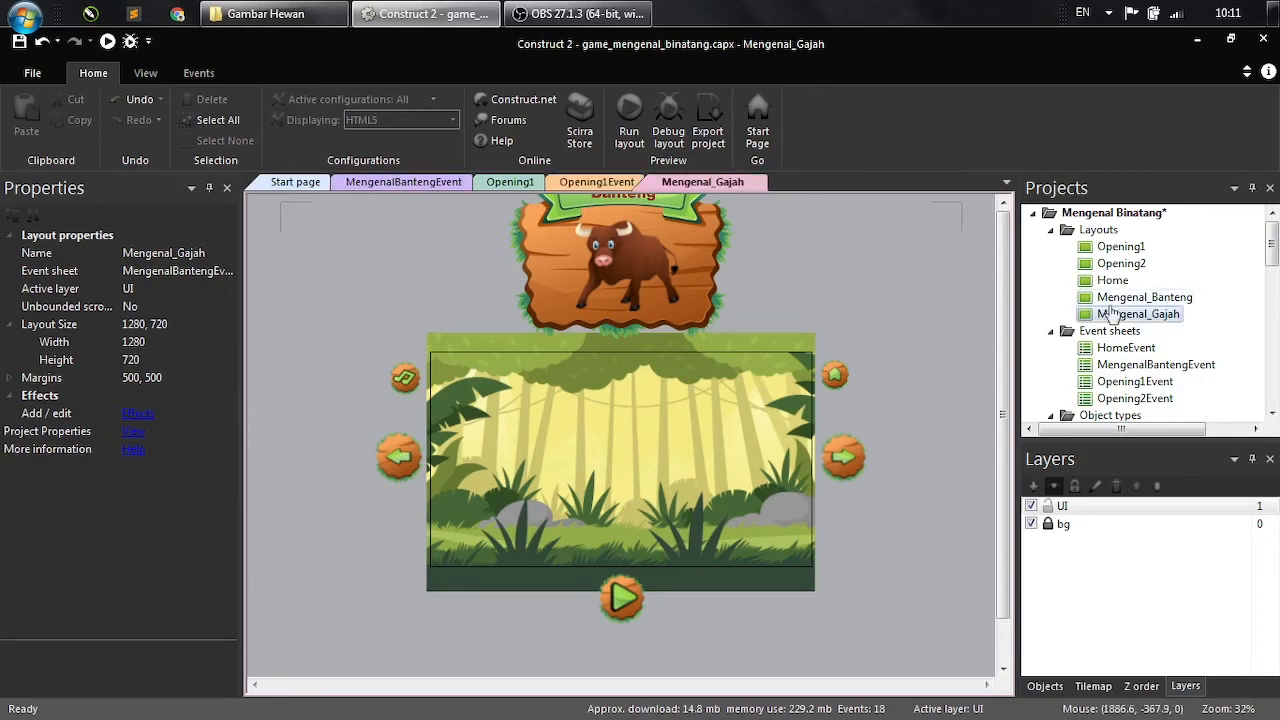
- Reorder the open views so Opening1 comes before MengenalBantengEvent, and close the Opening1Event sheet
click(590, 183)
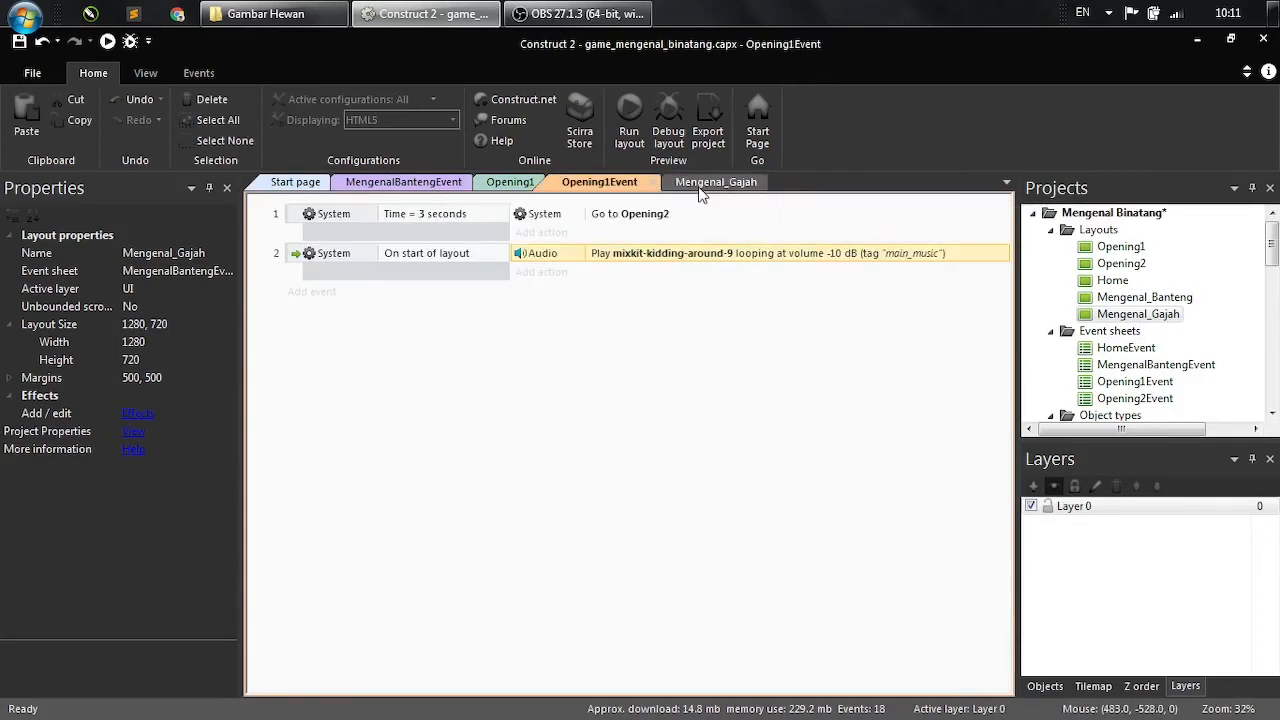
click(702, 184)
click(510, 183)
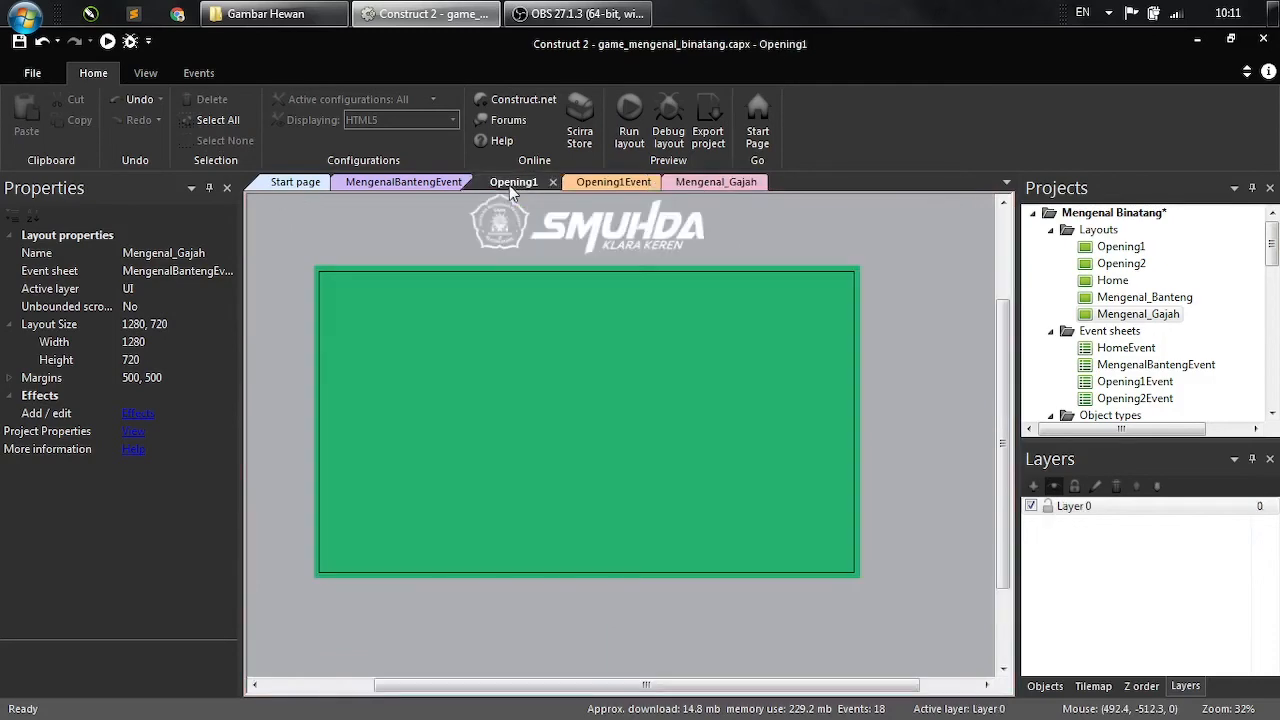
drag(509, 185, 330, 178)
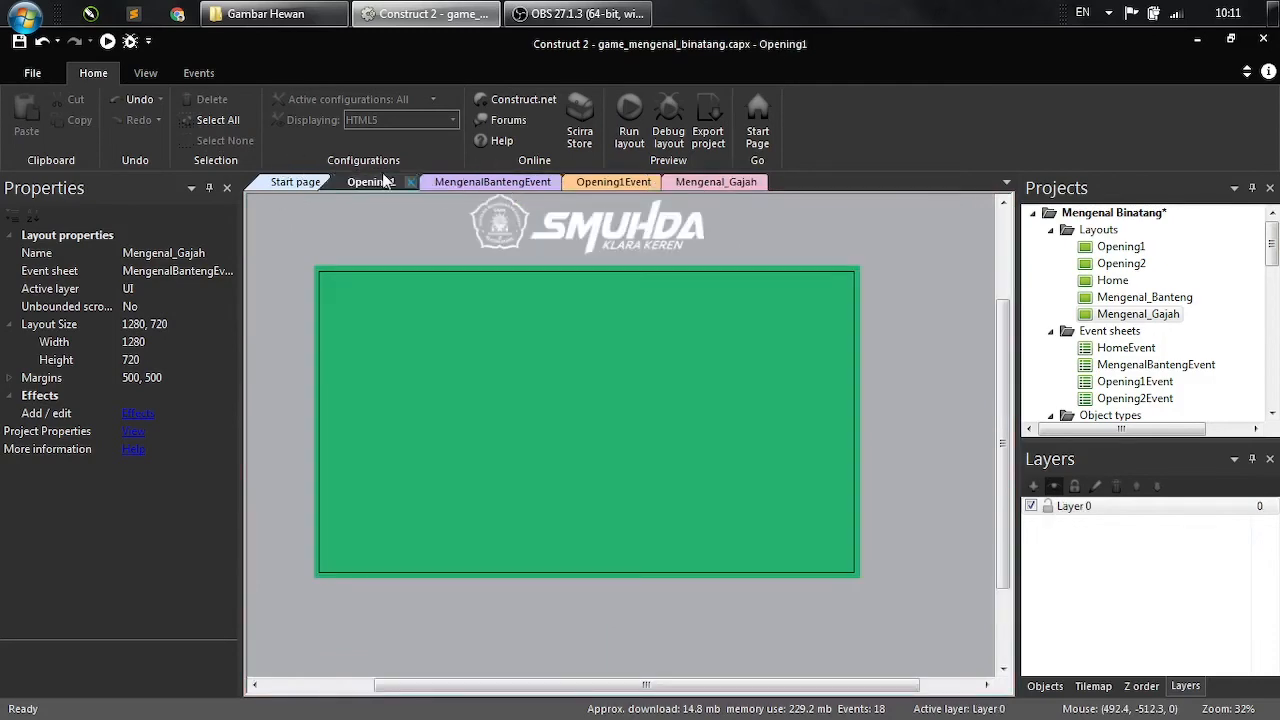
click(485, 182)
click(617, 183)
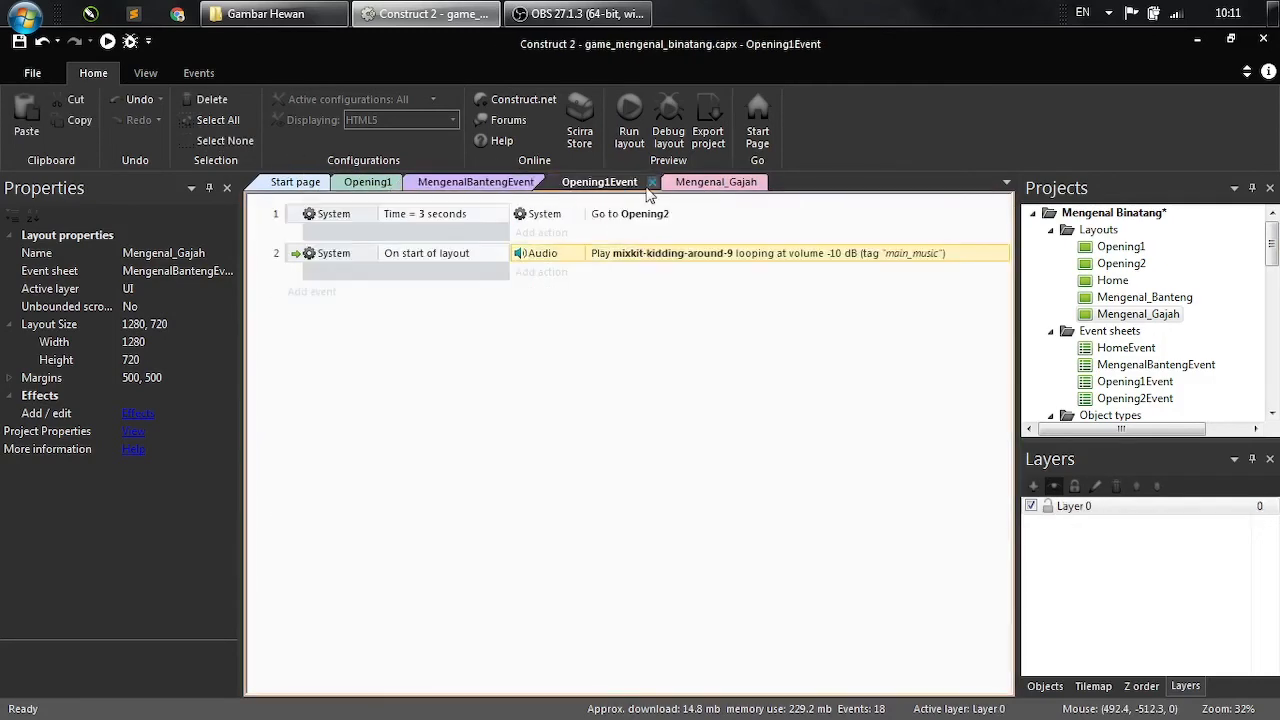
click(652, 184)
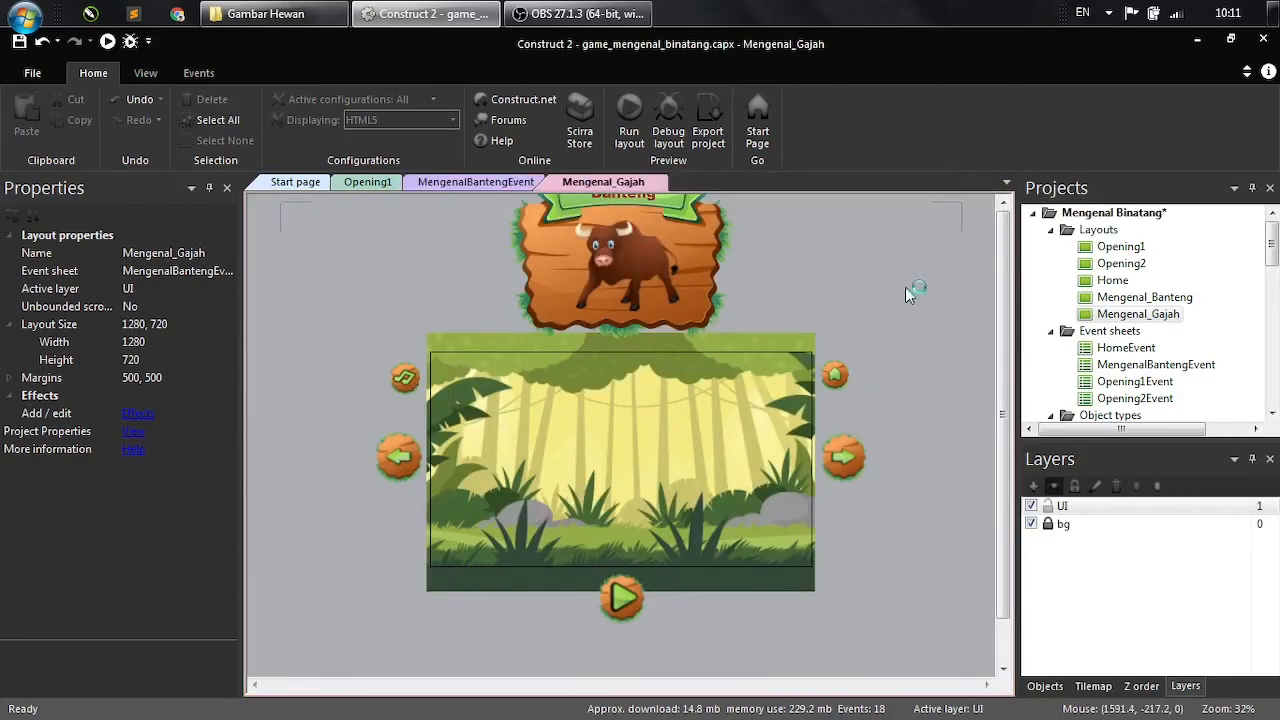
- Add a new event sheet to the project and name it MengenalGajahEvent
scroll(1150, 300, down, 1)
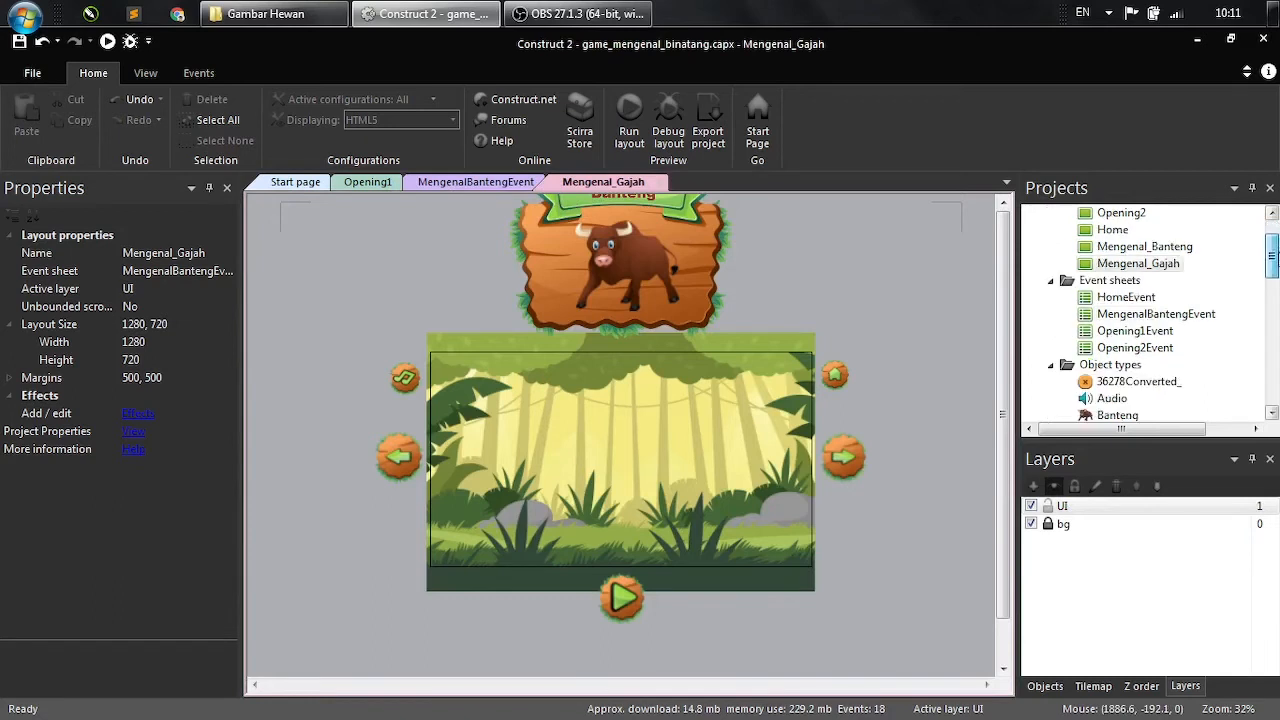
drag(1273, 257, 1273, 251)
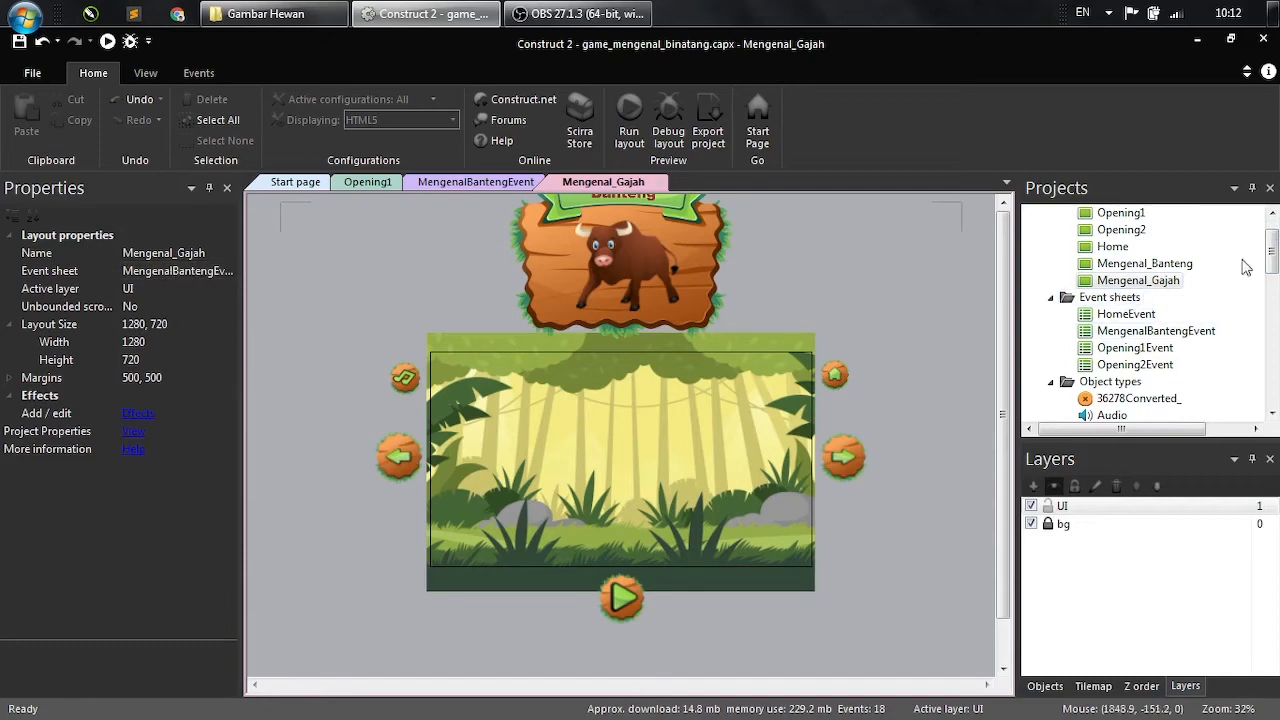
drag(1272, 252, 1272, 248)
click(1110, 314)
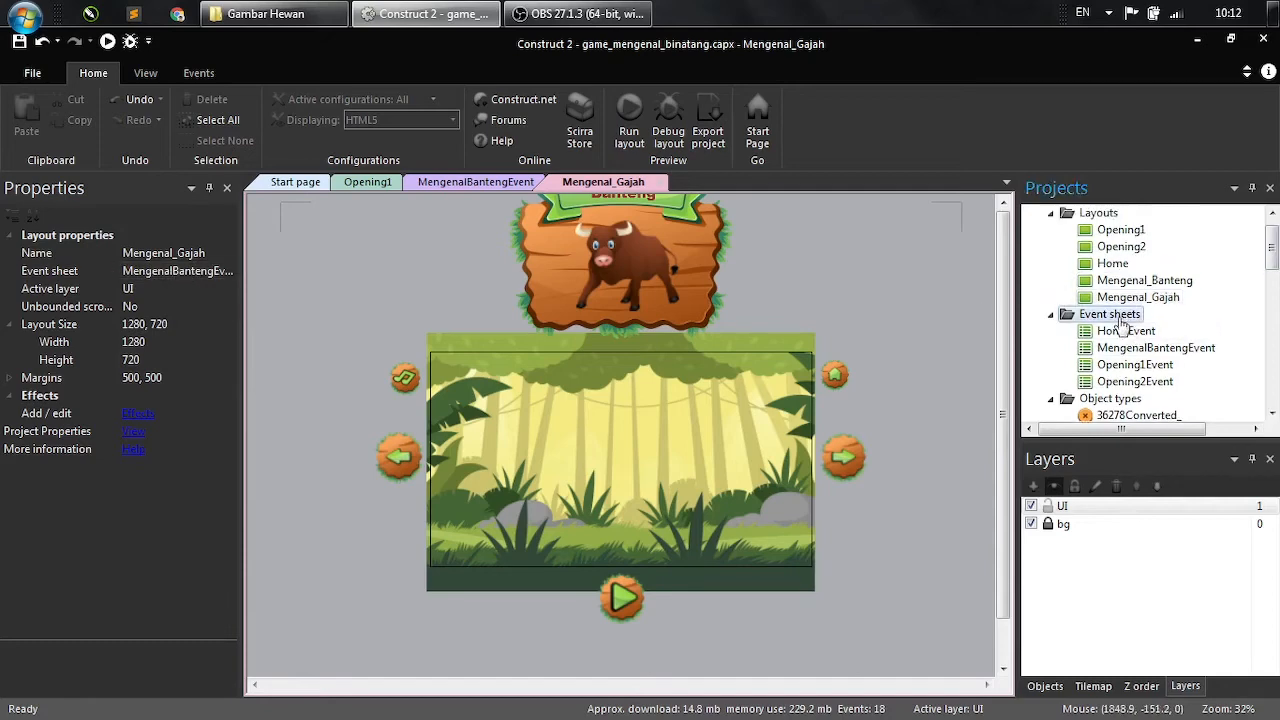
right_click(1119, 317)
click(1185, 329)
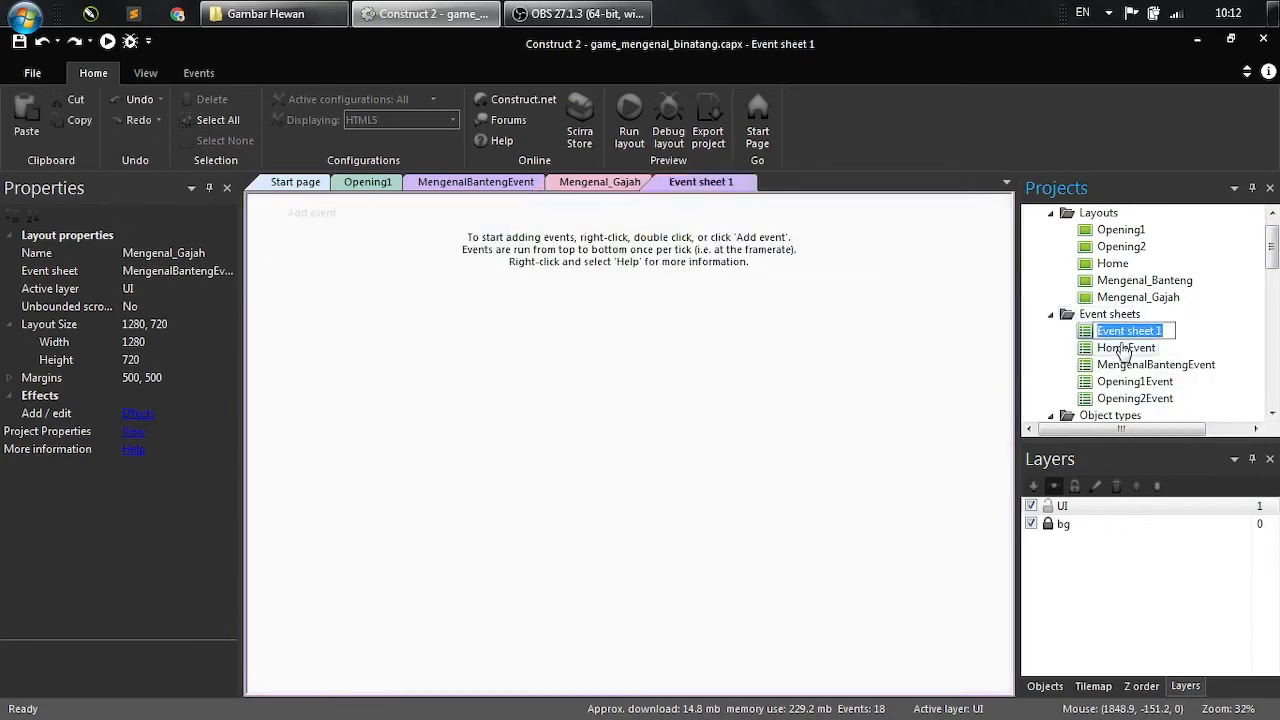
text(Menga)
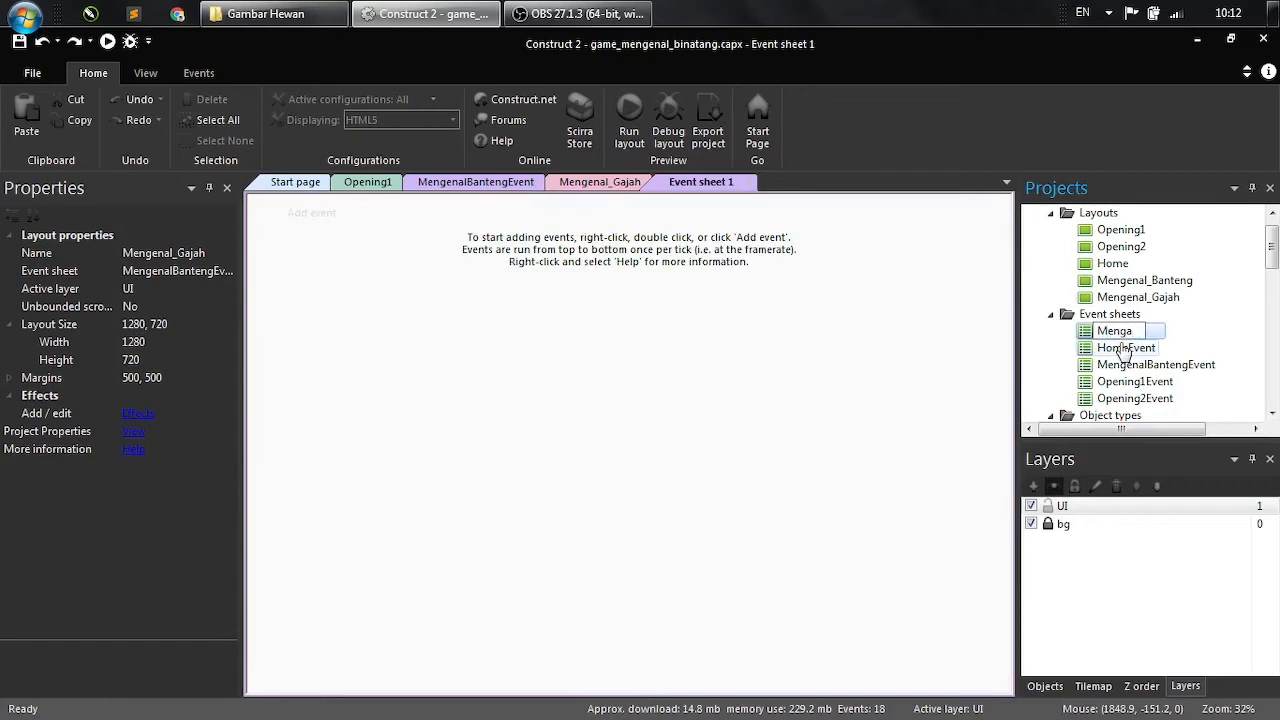
key(BackSpace)
text(enalGajahEvent)
key(Return)
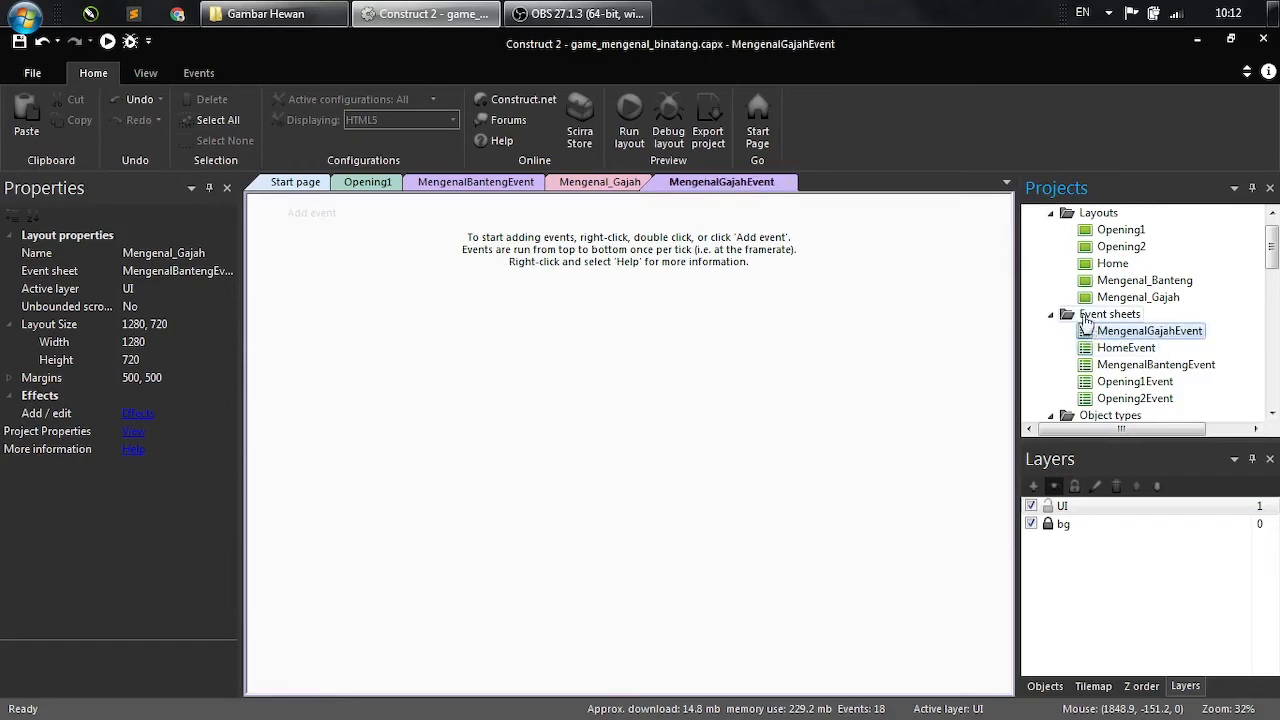
- Assign the MengenalGajahEvent event sheet to the Mengenal_Gajah layout
click(1160, 300)
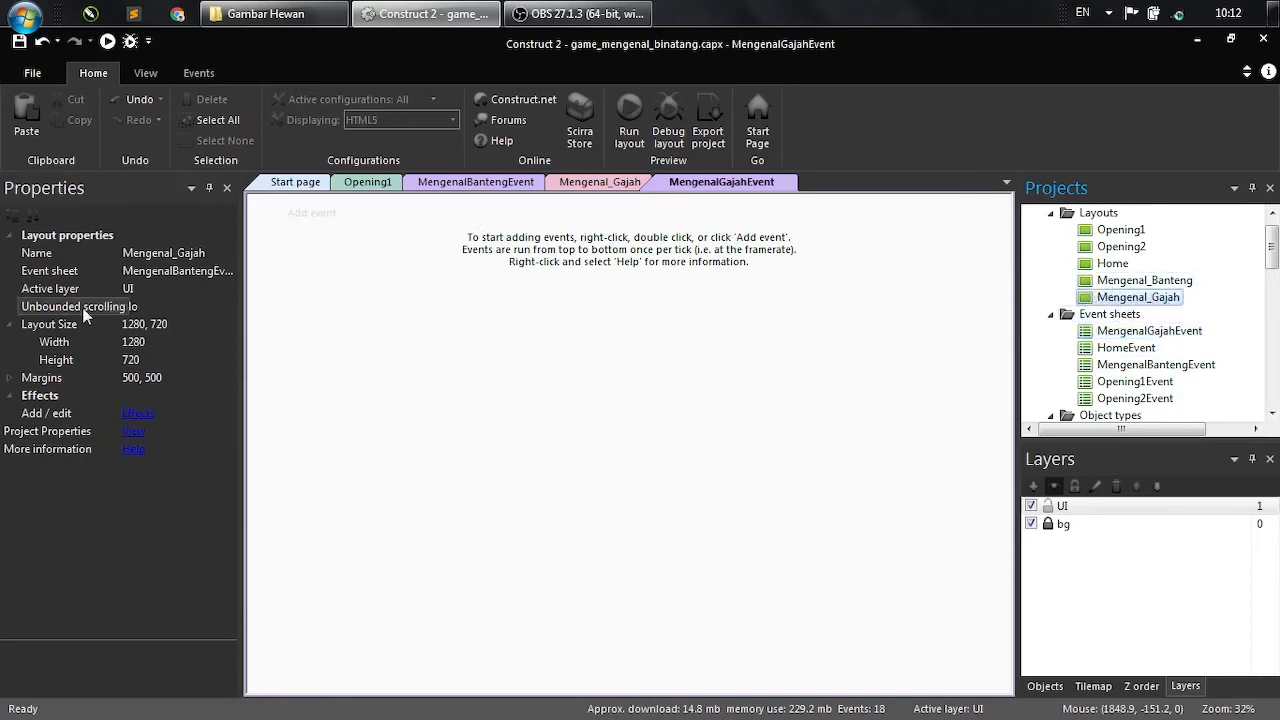
click(97, 273)
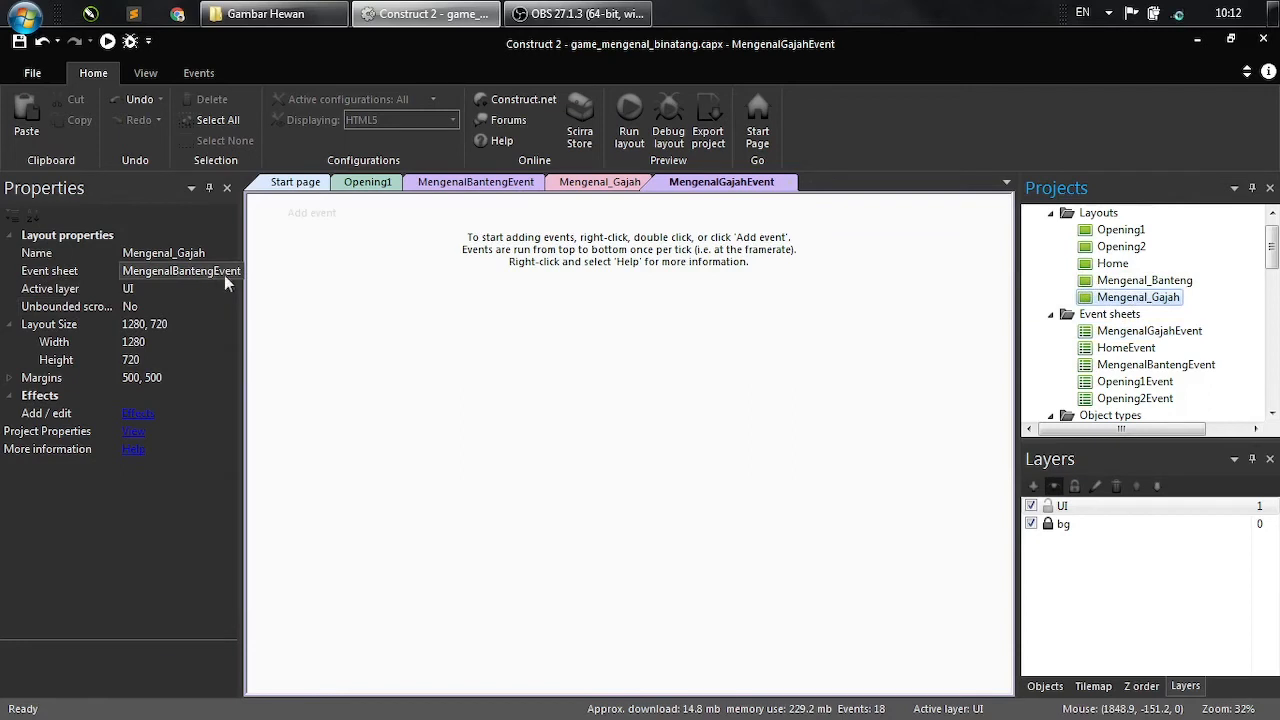
click(228, 271)
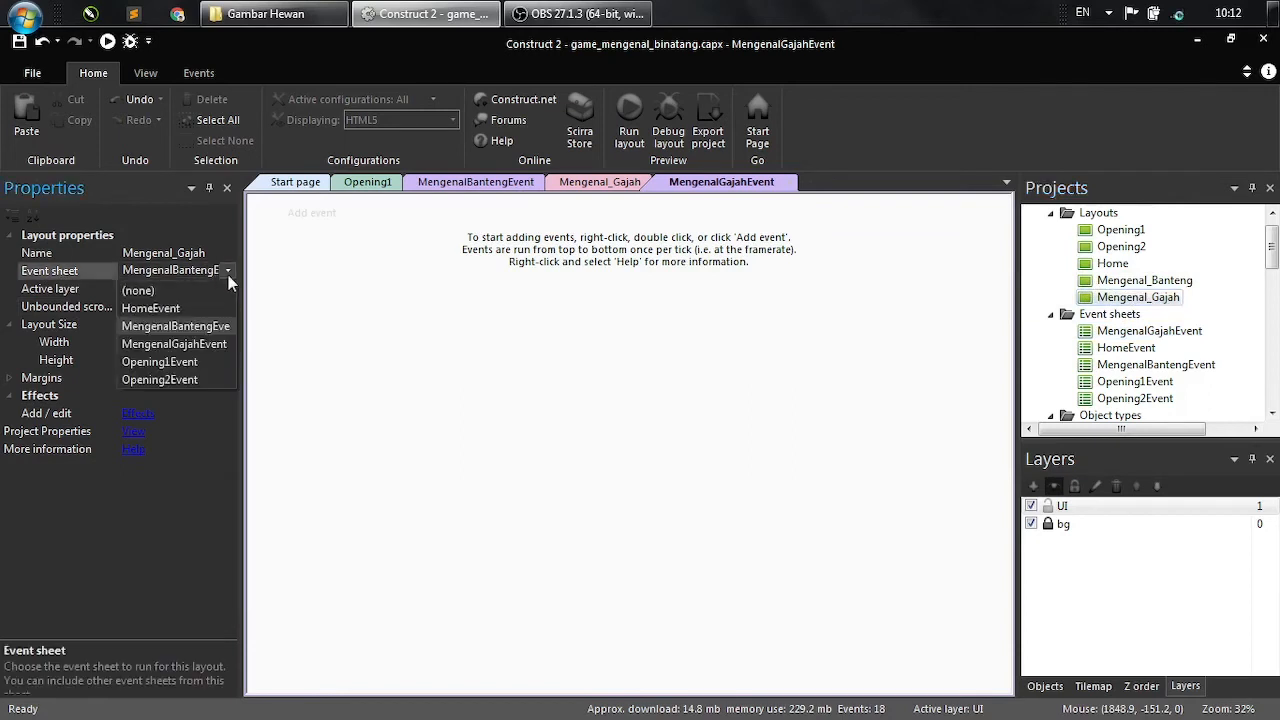
click(203, 342)
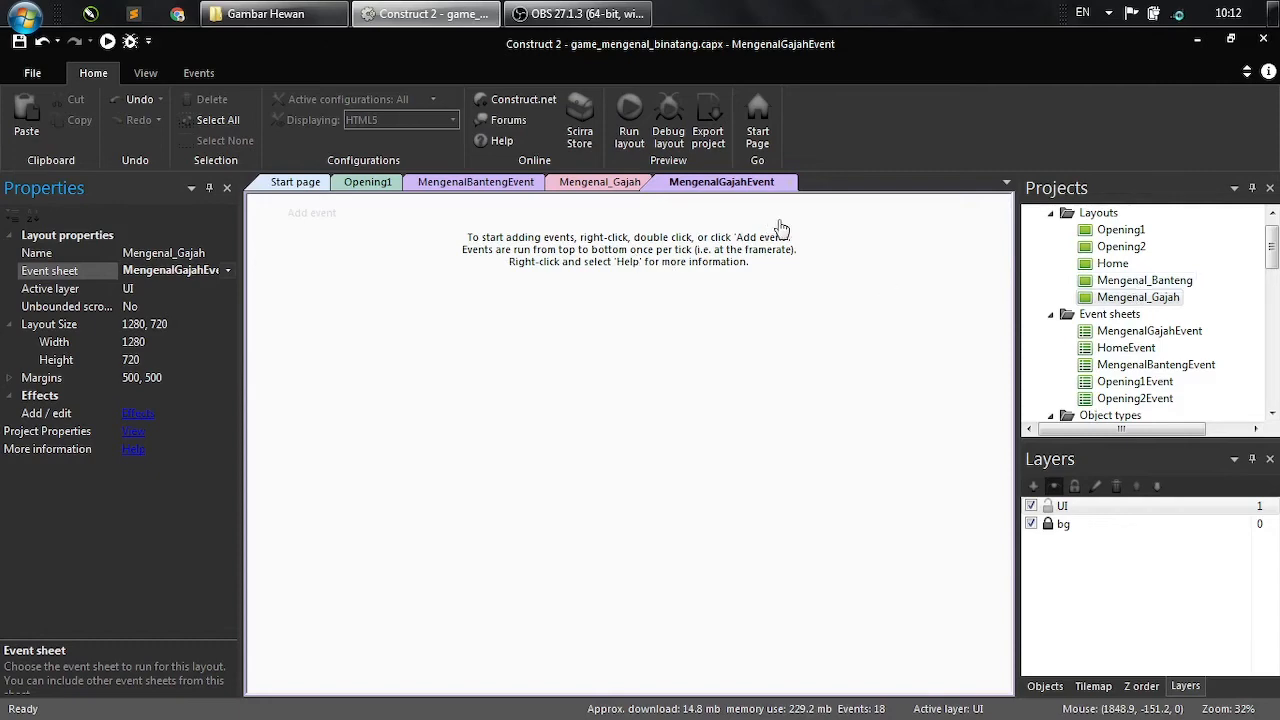
- Copy all events and the global variable from MengenalBantengEvent into the empty MengenalGajahEvent sheet
click(461, 186)
drag(1005, 318, 1005, 300)
scroll(1005, 300, up, 3)
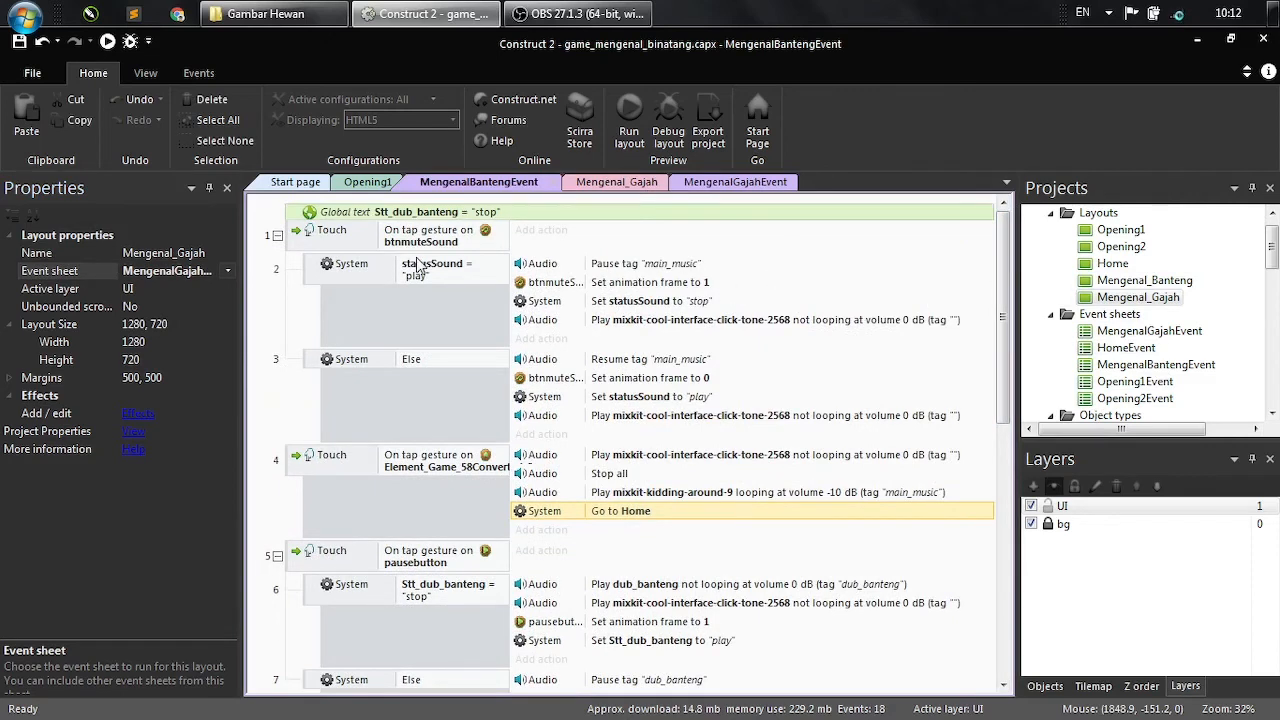
key(ctrl+a)
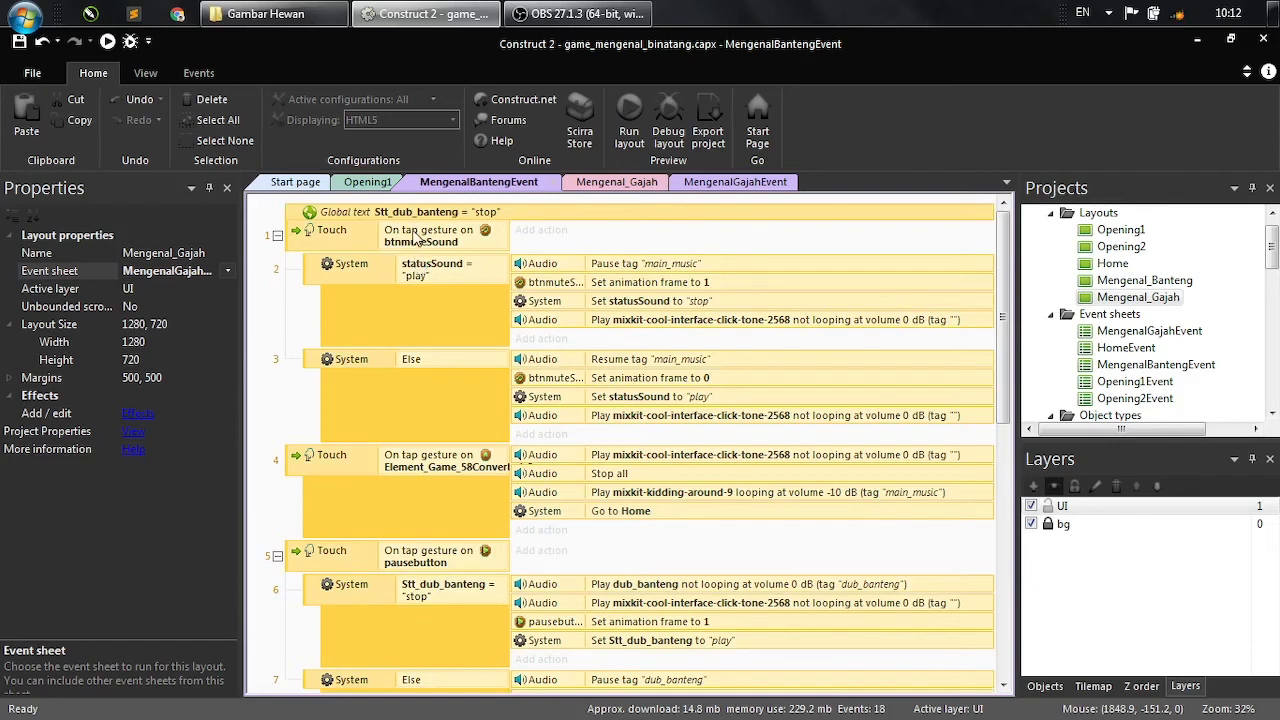
click(728, 187)
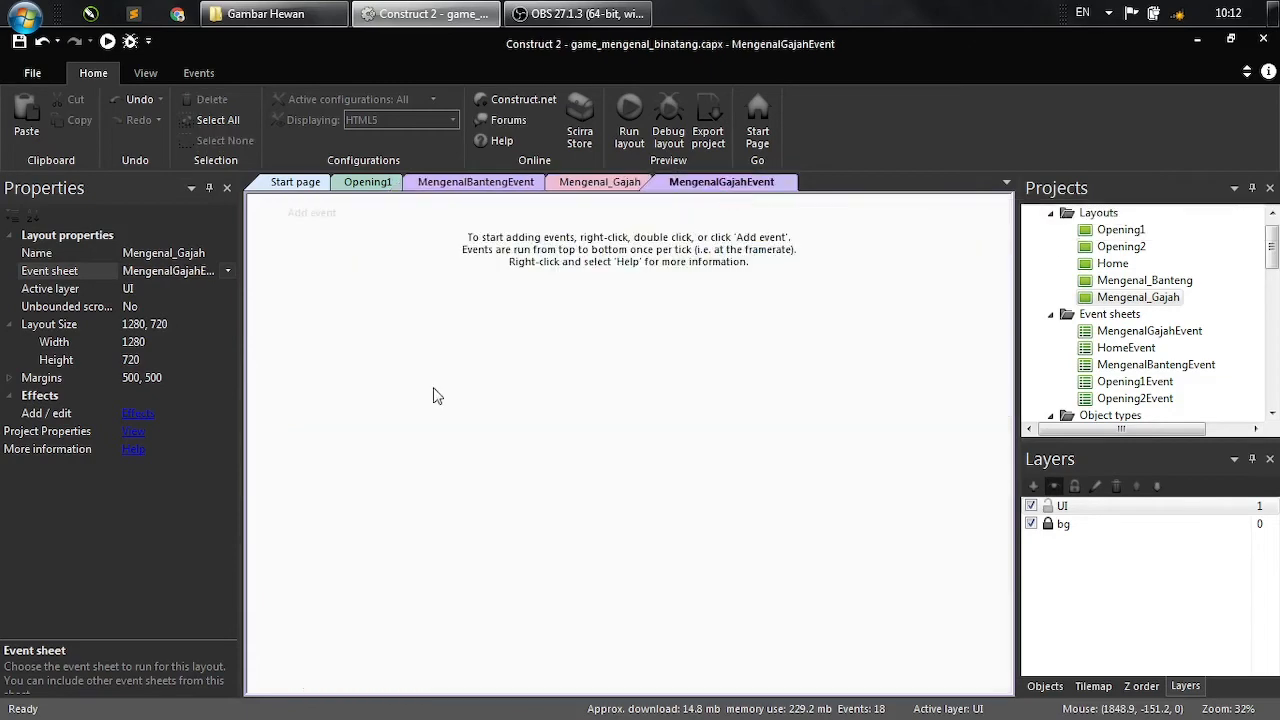
key(ctrl+v)
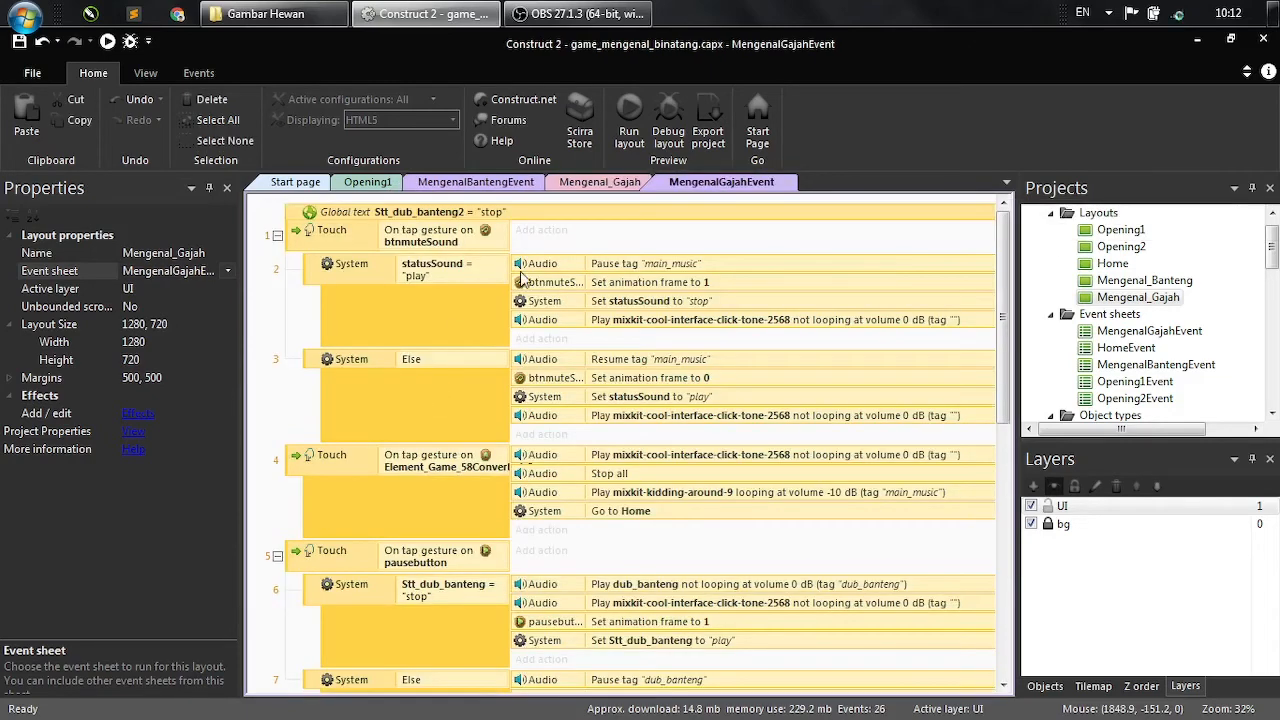
- Rename the copied global variable Stt_dub_banteng2 in the MengenalGajahEvent sheet to Stt_dub_gajah
click(364, 246)
click(298, 229)
click(321, 216)
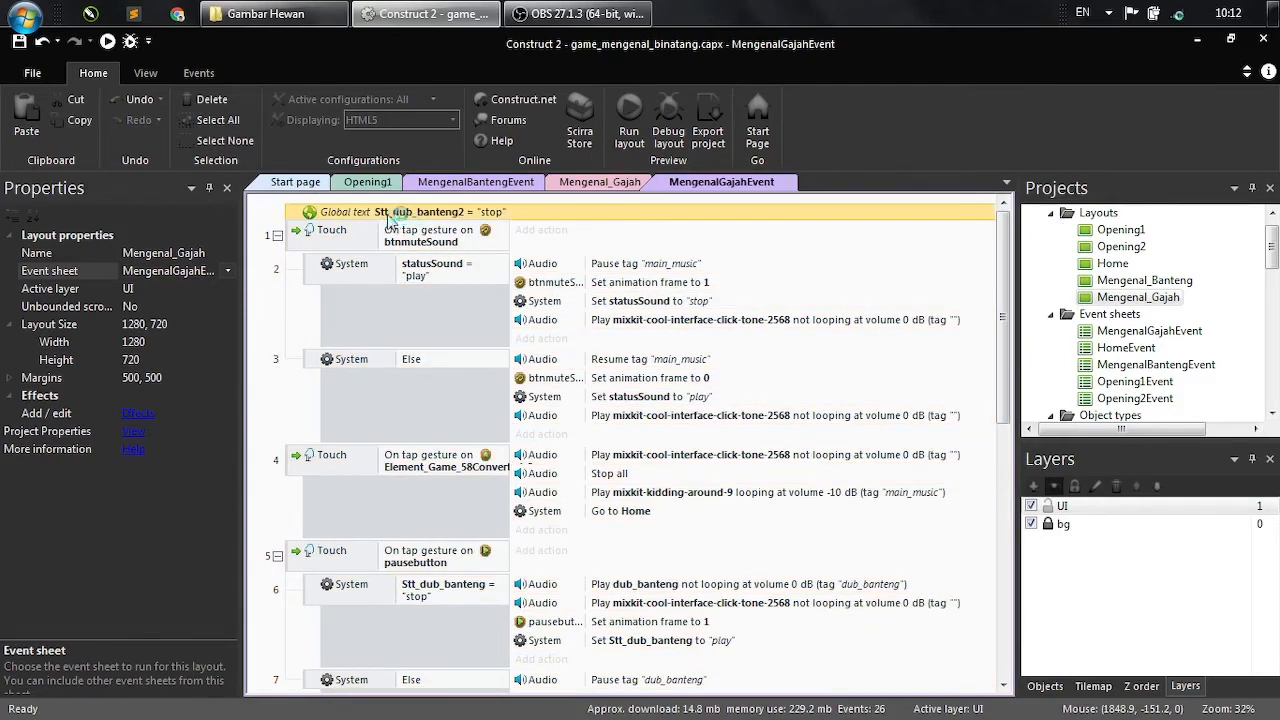
double_click(418, 213)
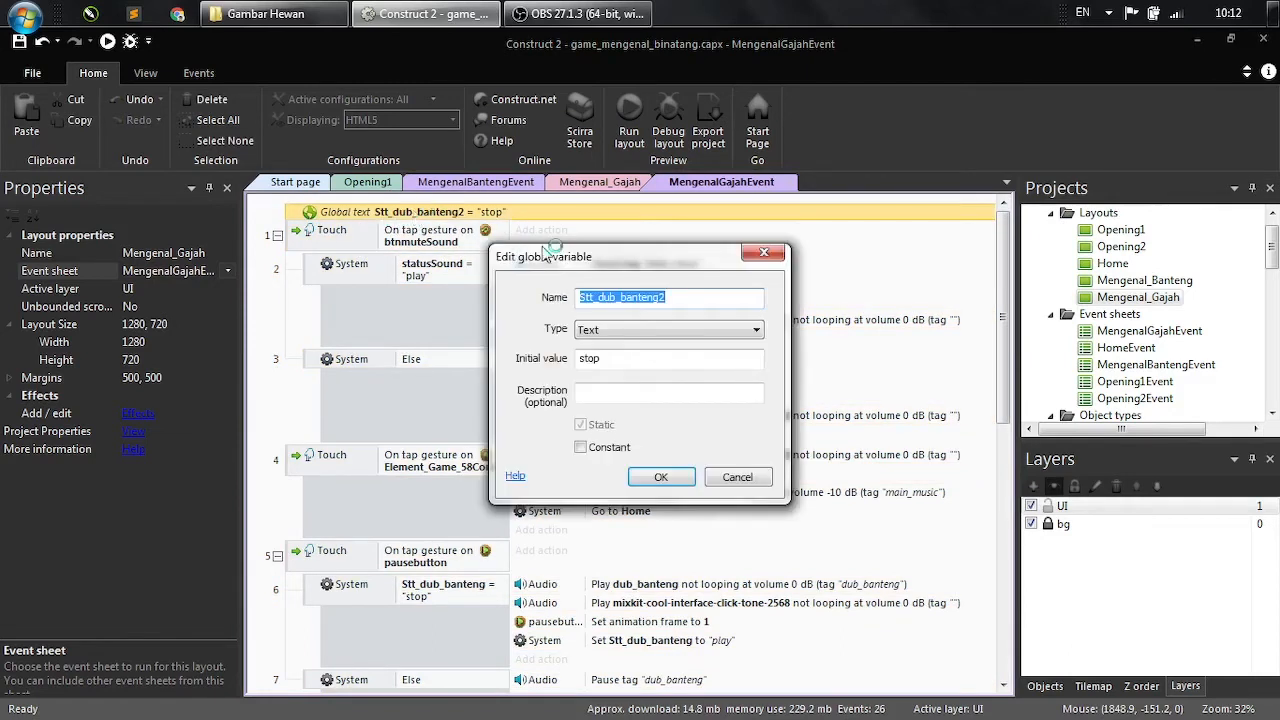
click(690, 297)
drag(680, 297, 633, 299)
key(BackSpace)
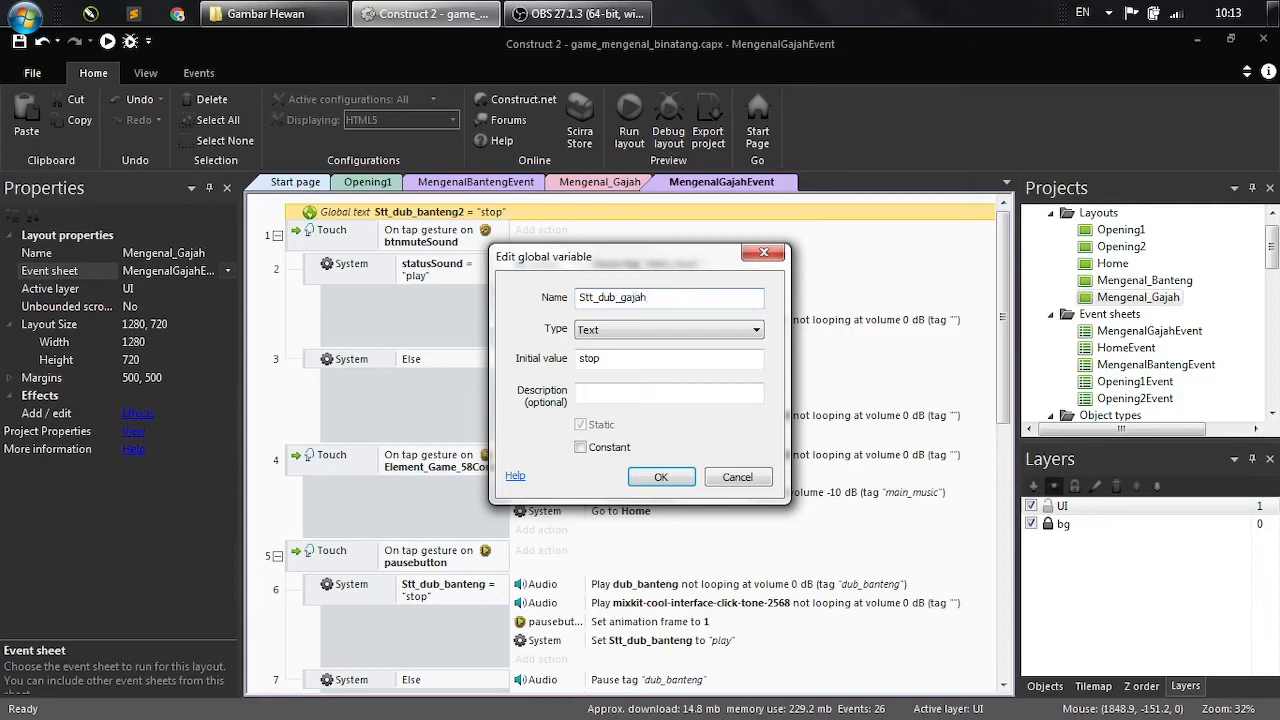
click(661, 477)
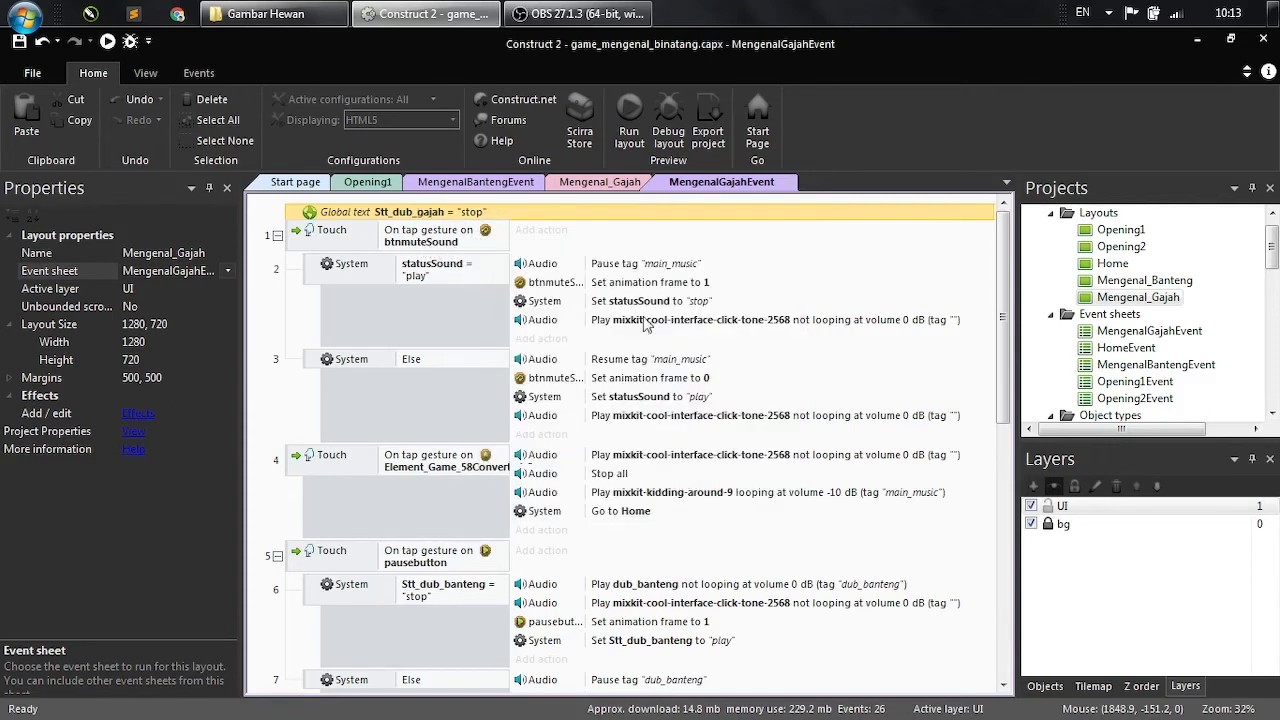
- Review the copied home button and pausebutton tap events in the MengenalGajahEvent sheet
drag(1003, 275, 963, 350)
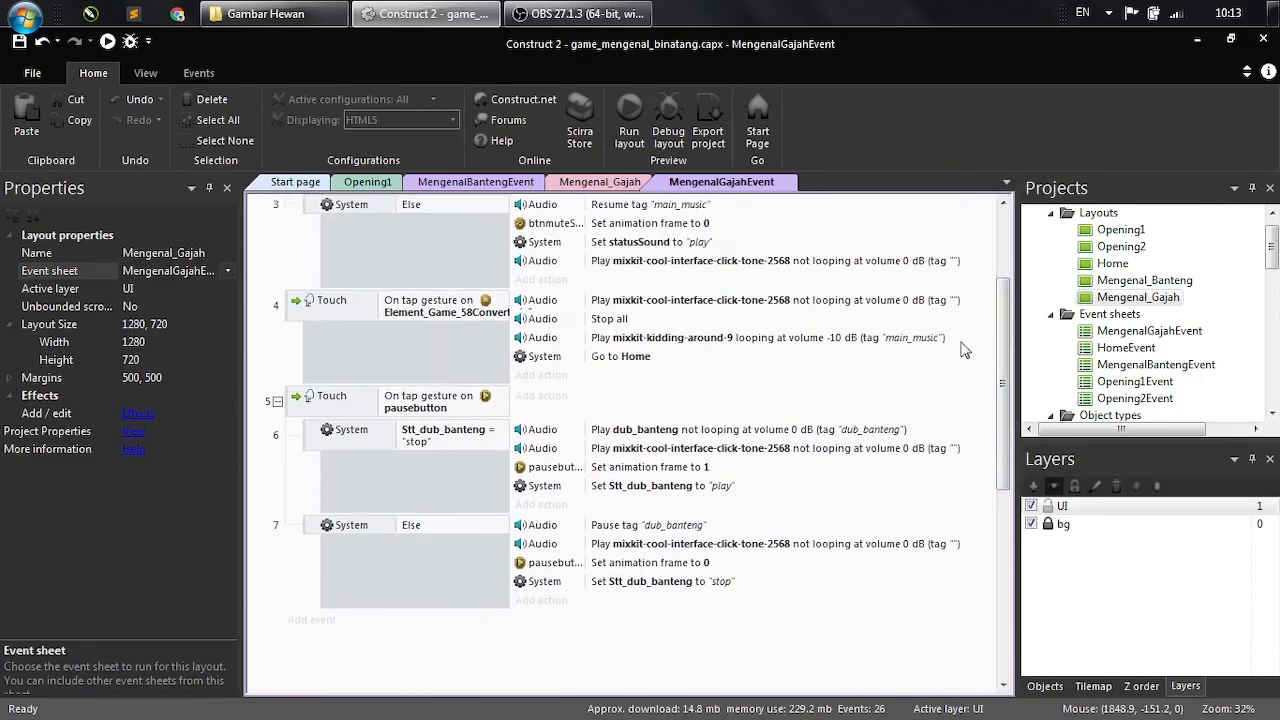
click(417, 311)
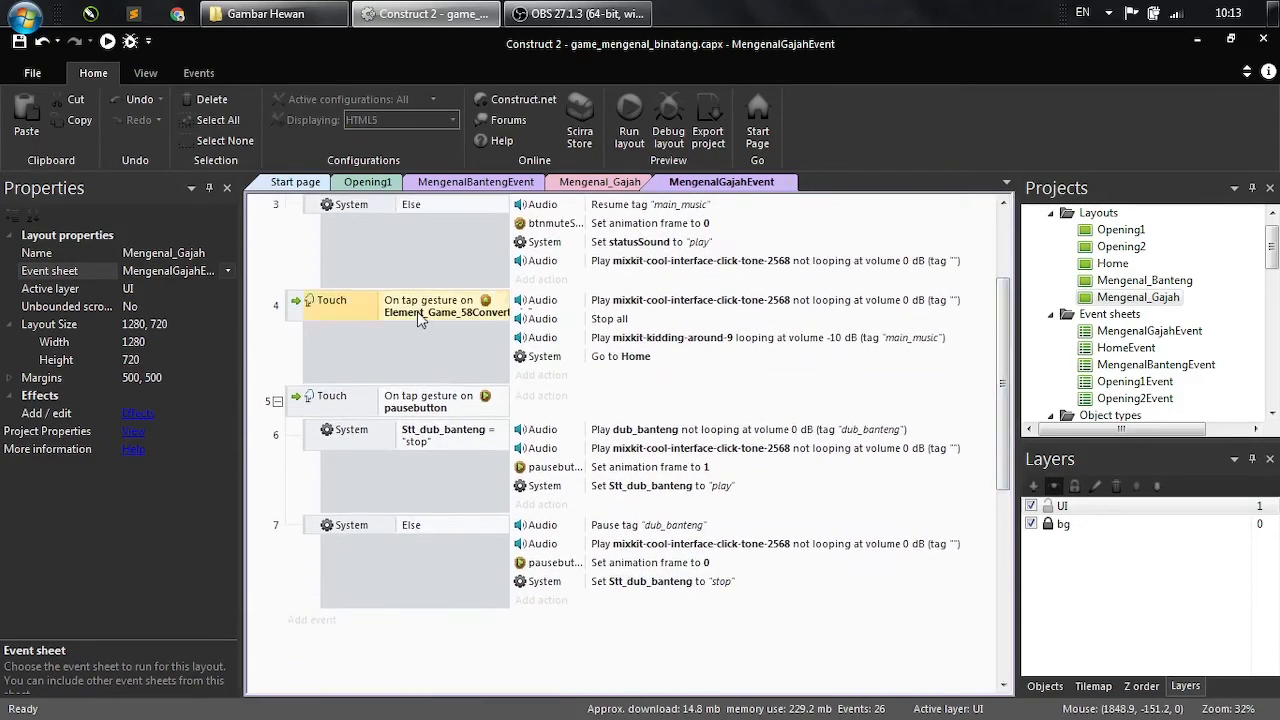
click(299, 313)
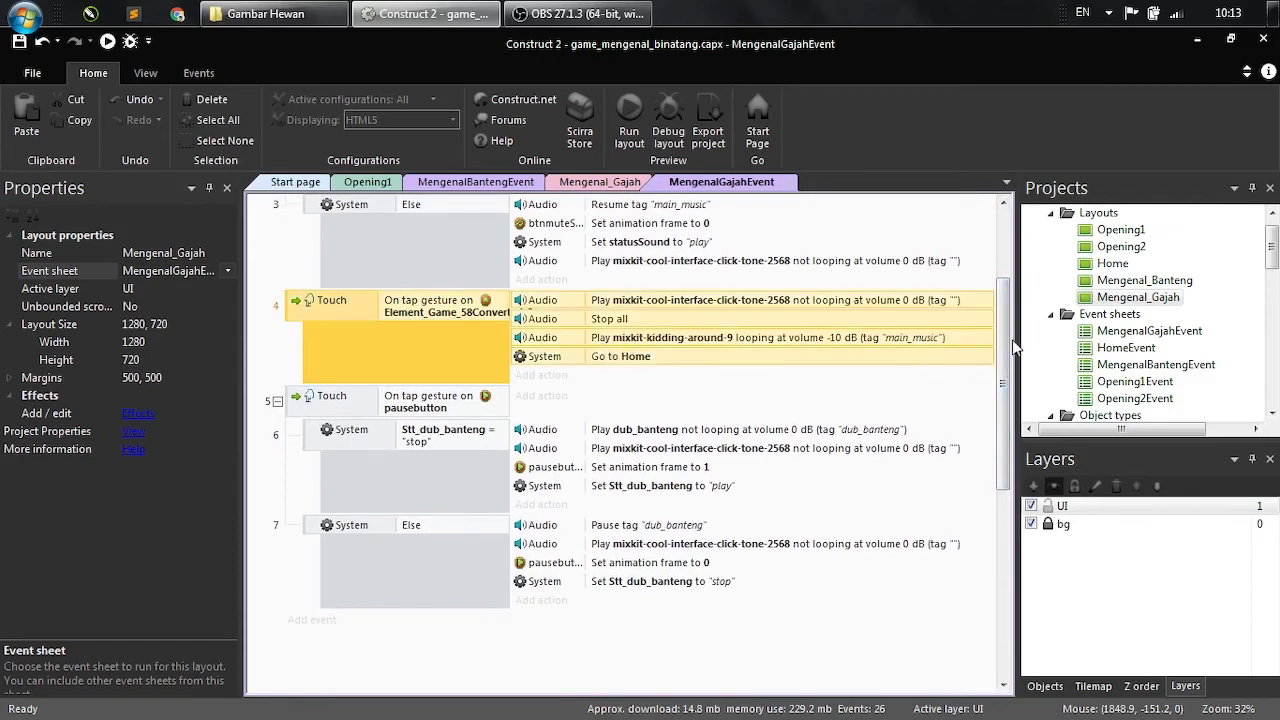
scroll(1005, 352, down, 3)
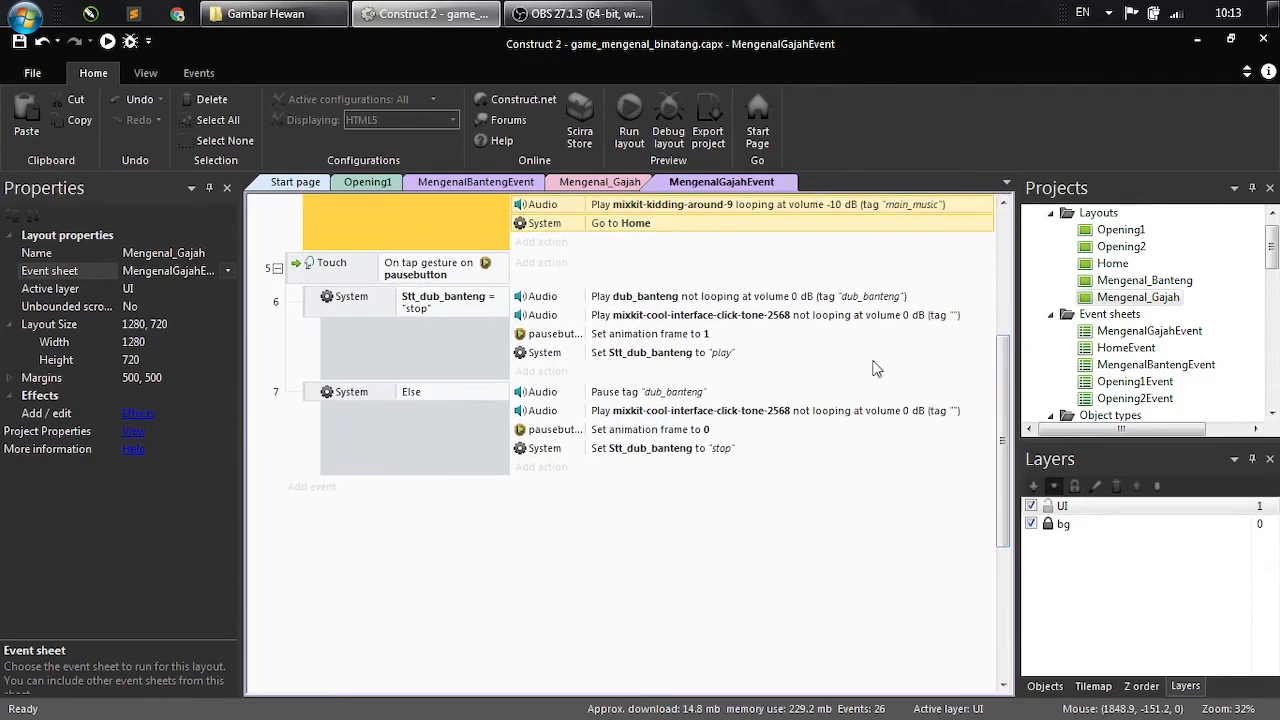
click(433, 283)
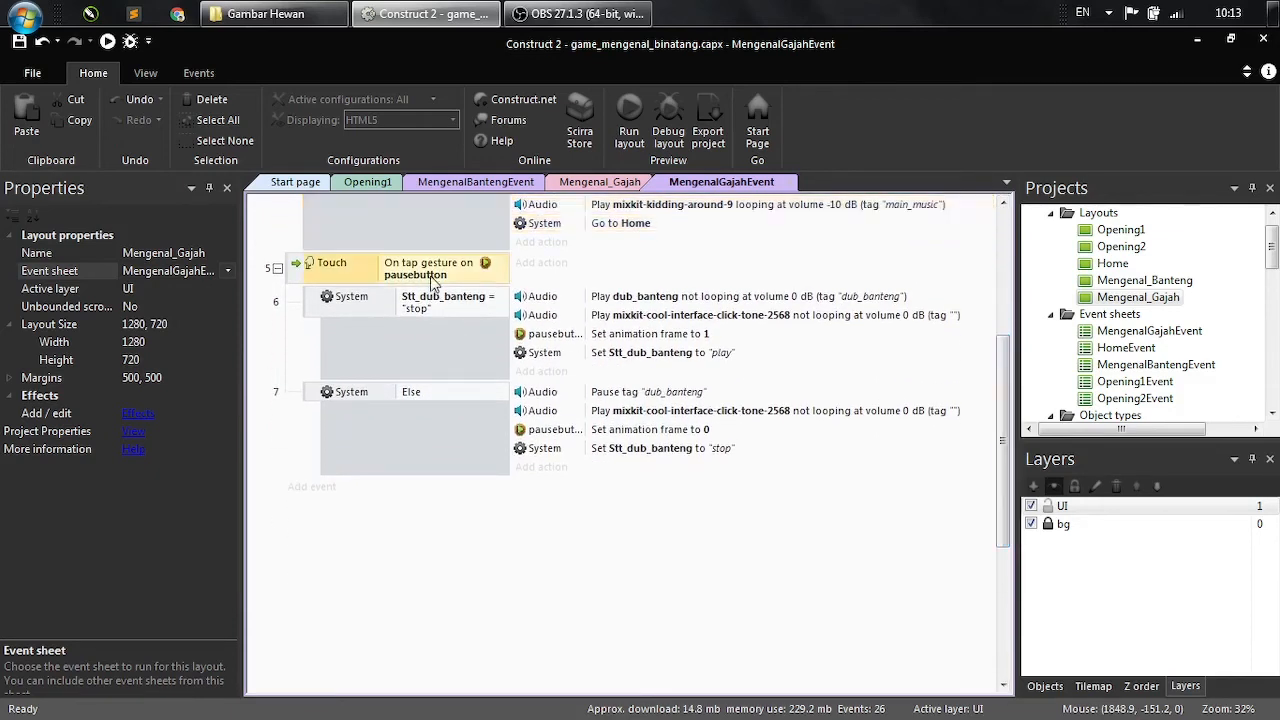
click(295, 268)
click(430, 263)
- Change the narration Play action under the pausebutton event to audio file dub_gajah with tag "dub_gajah"
click(641, 304)
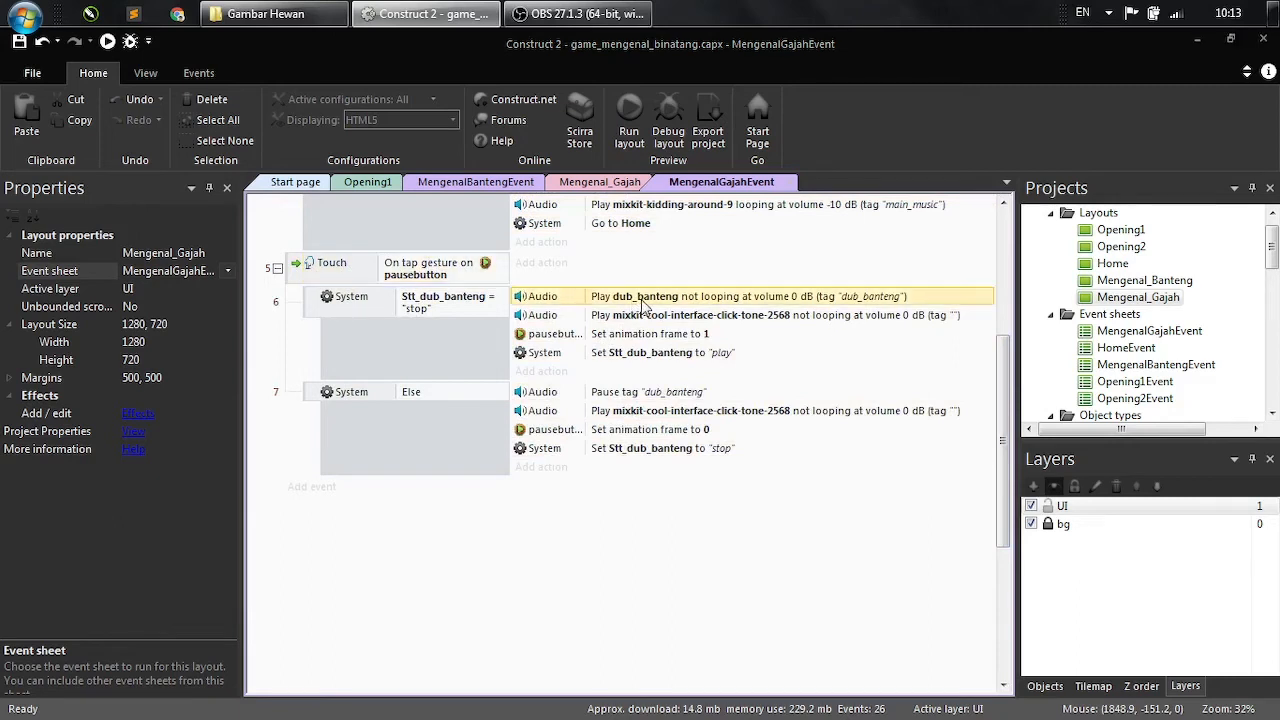
double_click(645, 300)
click(641, 324)
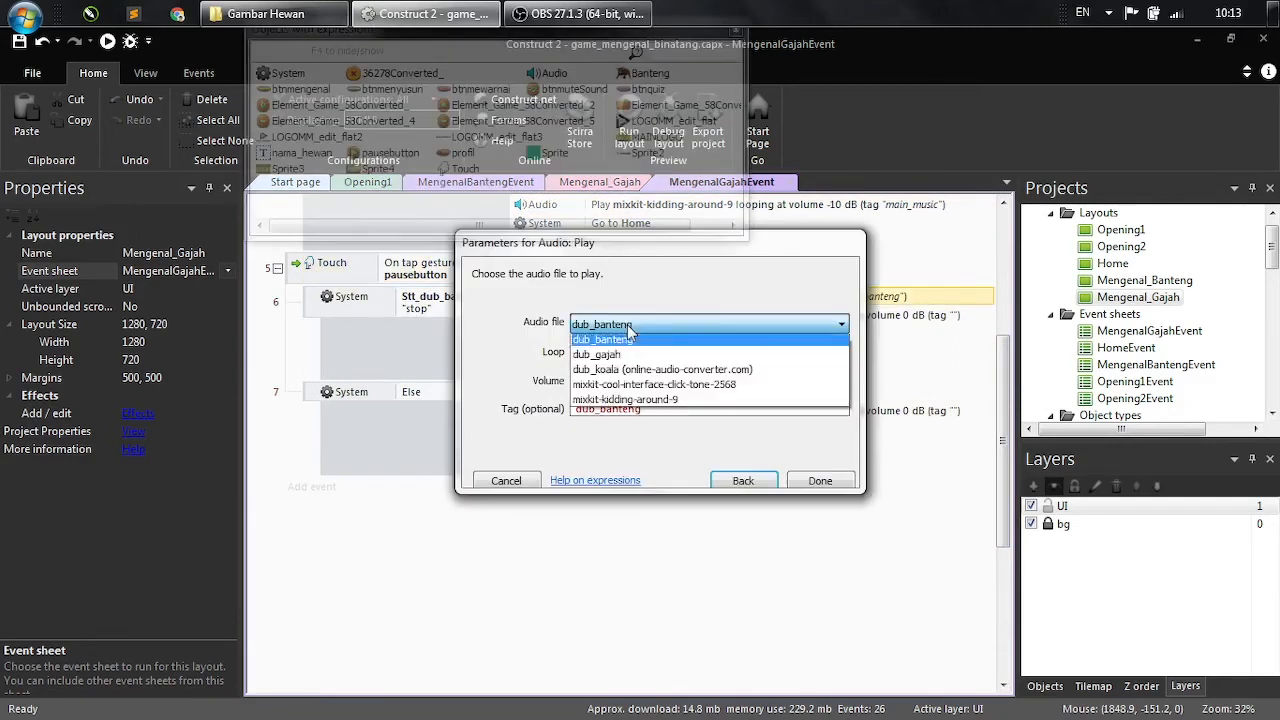
click(624, 355)
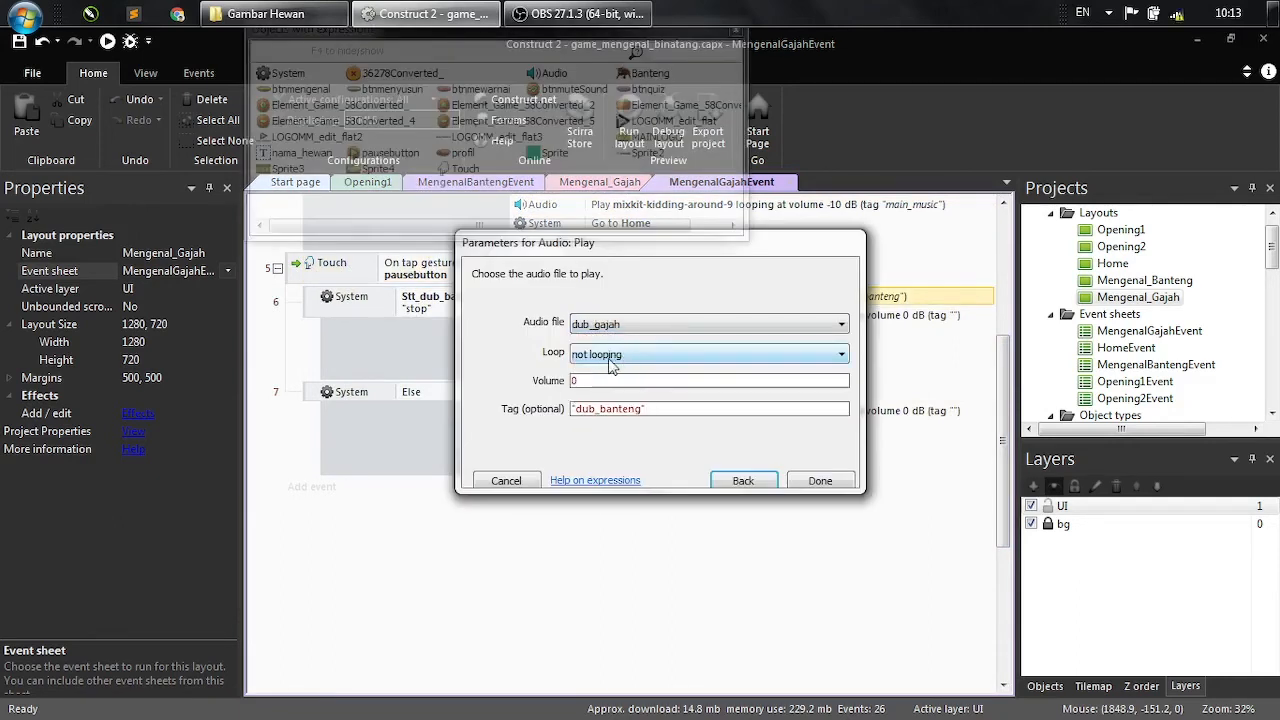
double_click(620, 410)
click(620, 416)
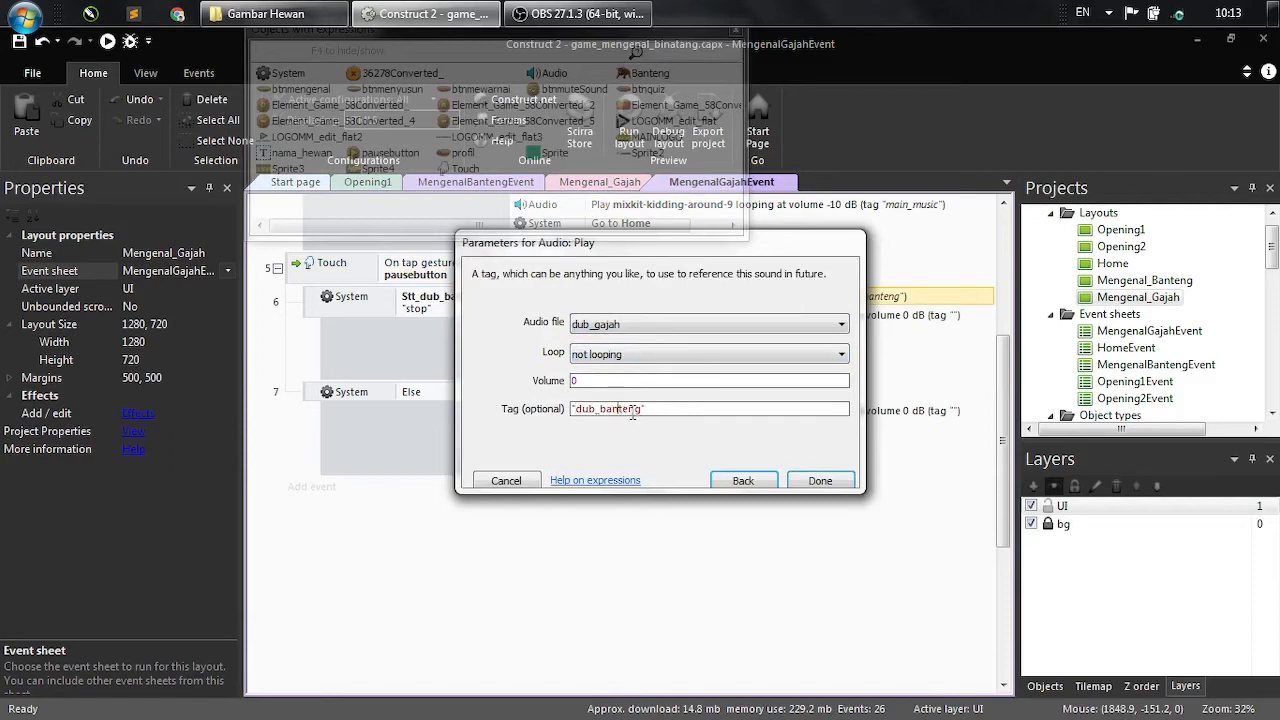
drag(642, 411, 602, 411)
text(gajah)
click(820, 481)
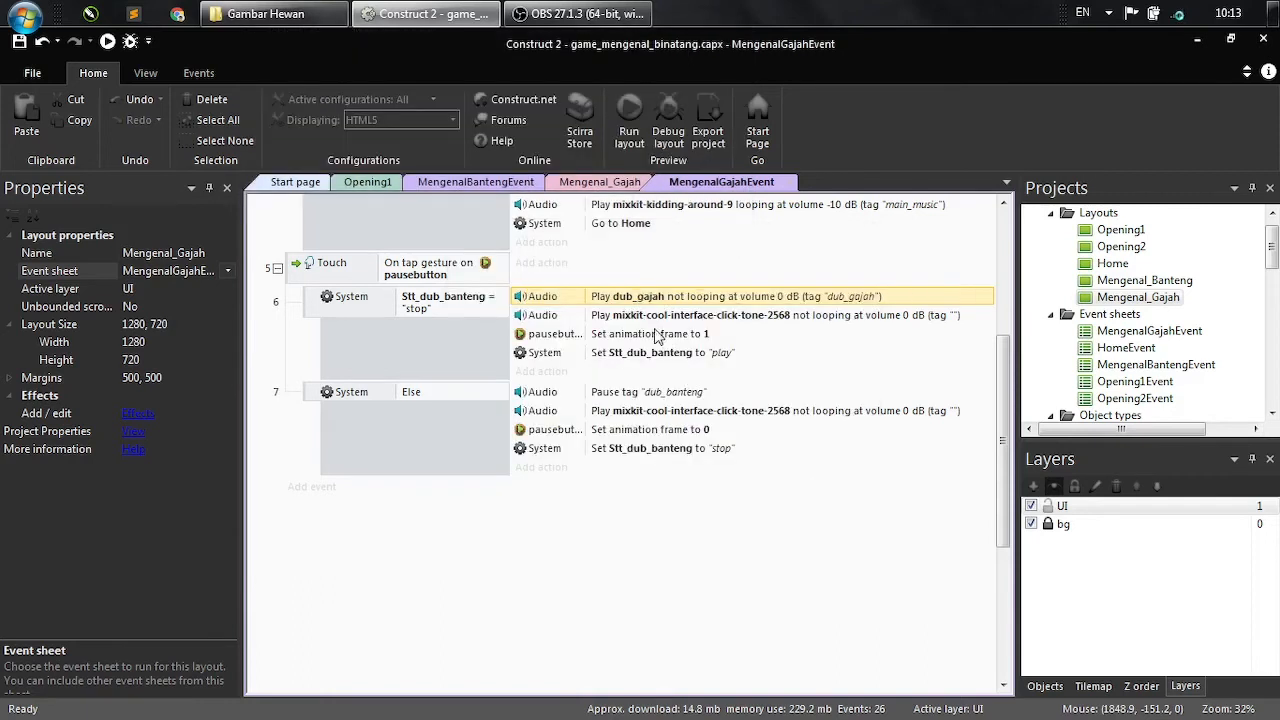
- Point the set-value action that assigns "play" in event 6 at the Stt_dub_gajah variable
click(576, 318)
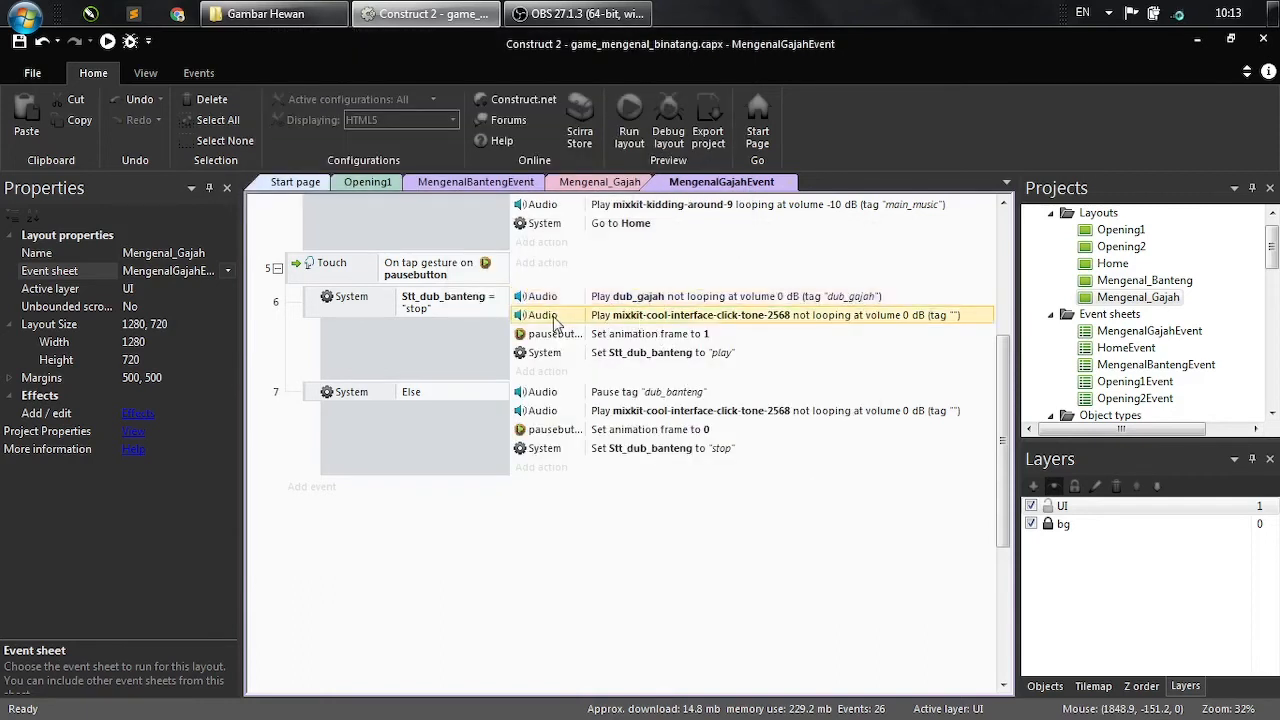
click(654, 336)
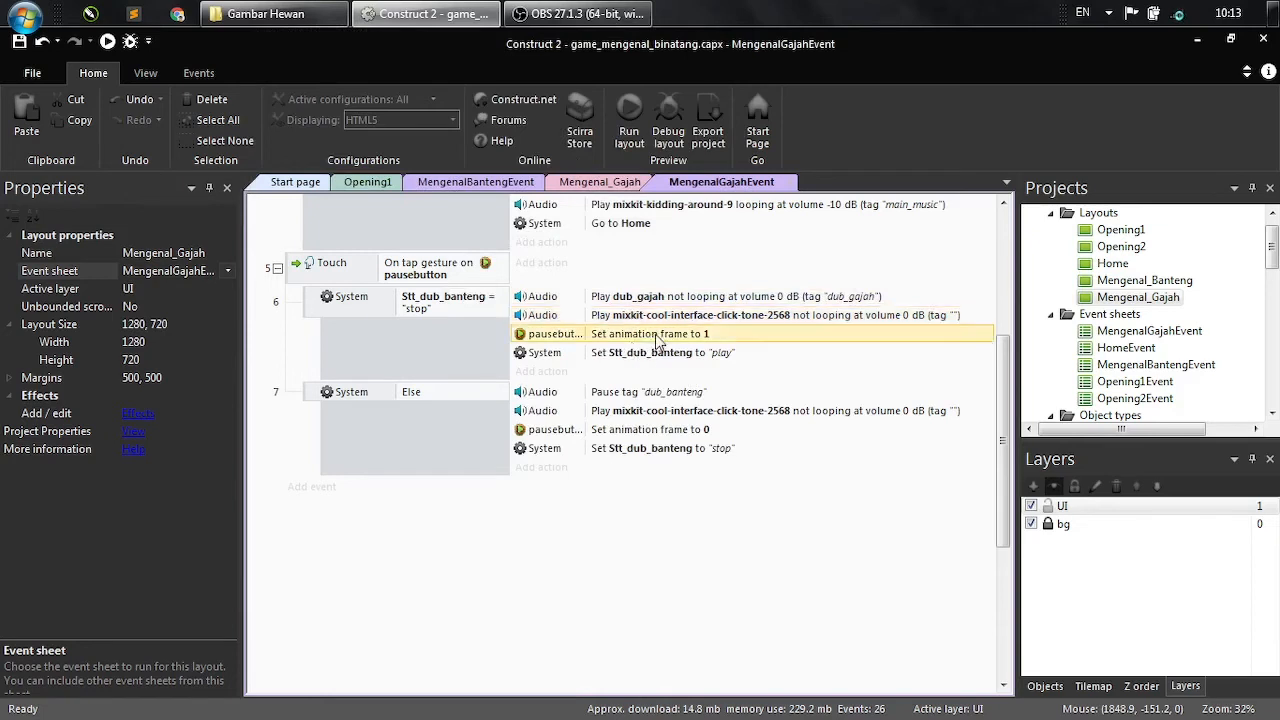
click(668, 356)
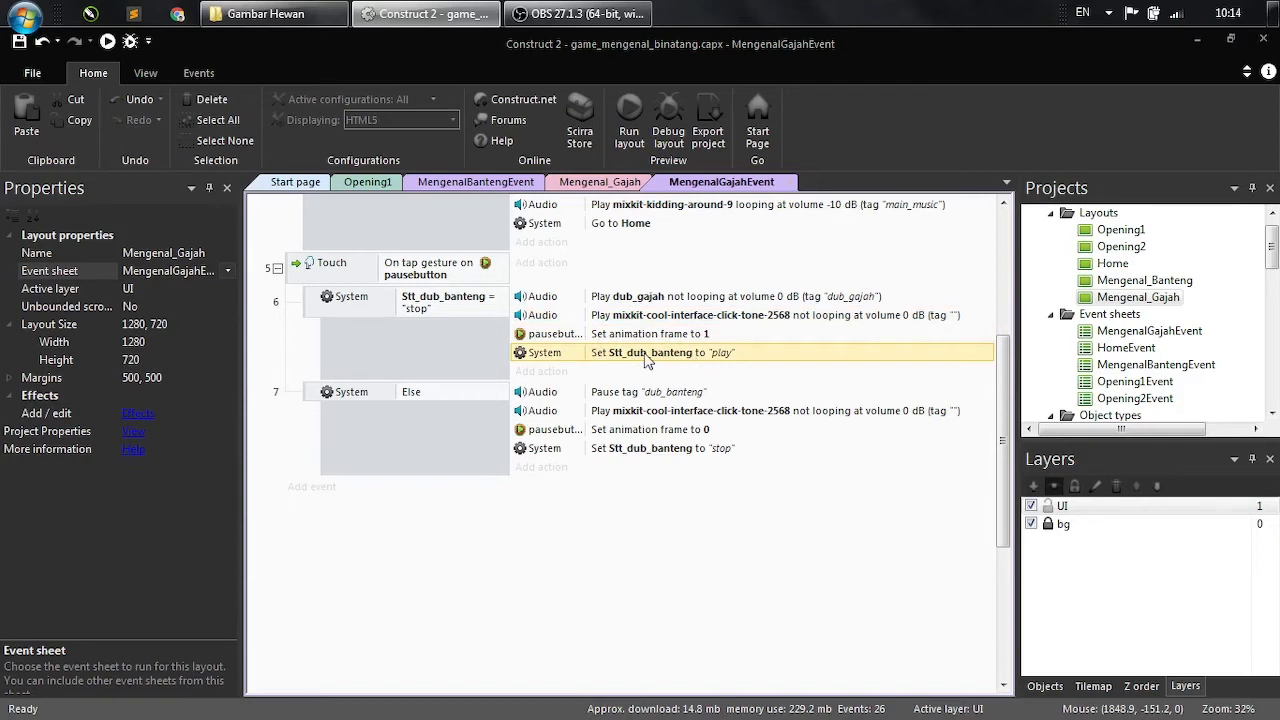
double_click(646, 358)
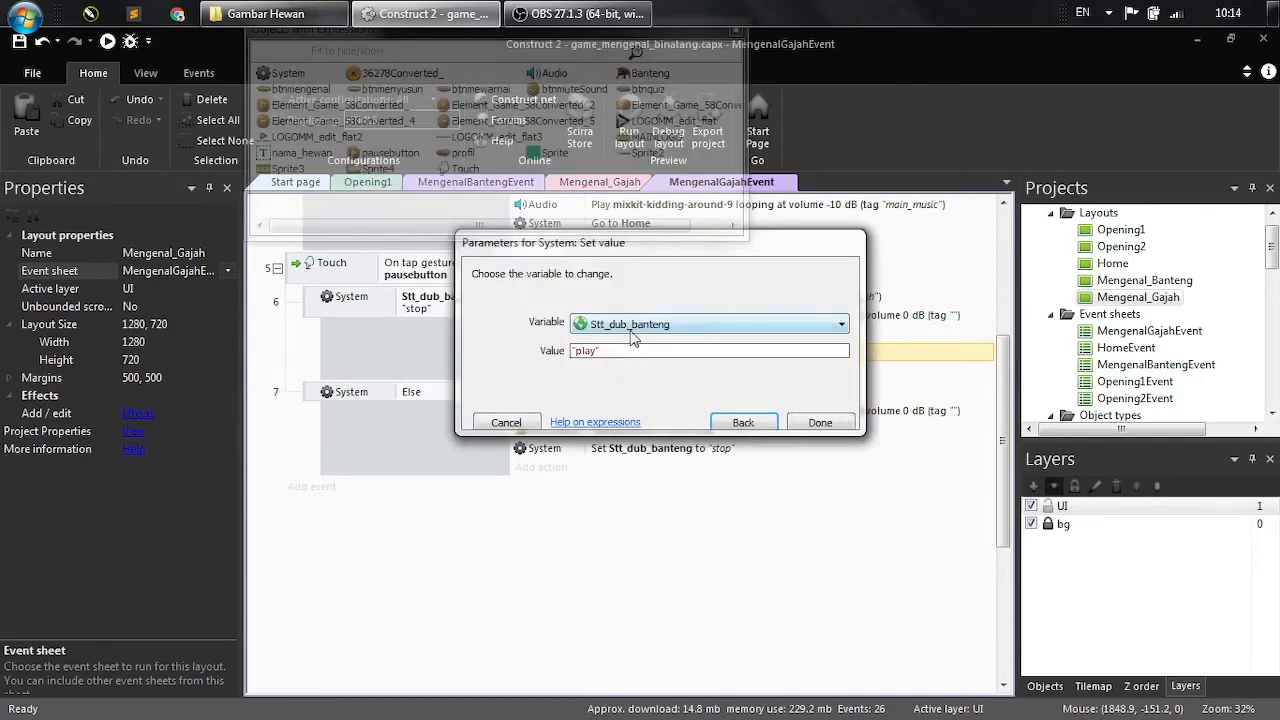
click(633, 325)
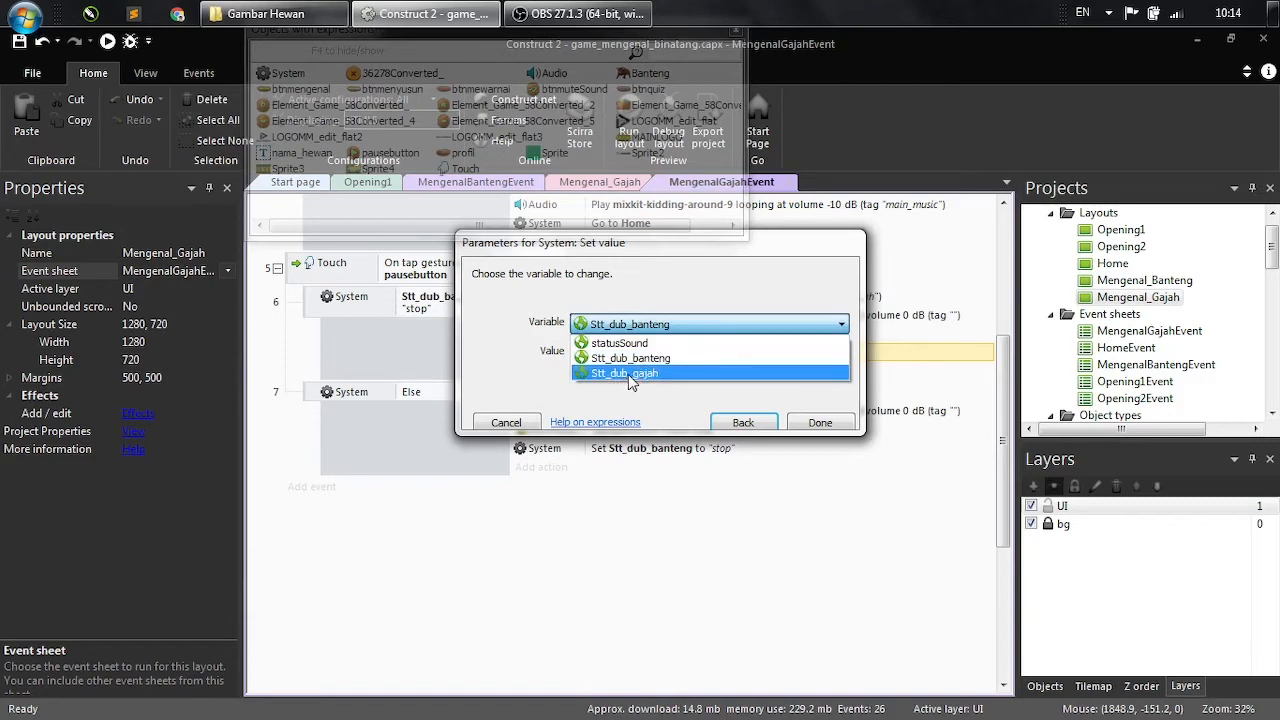
click(640, 374)
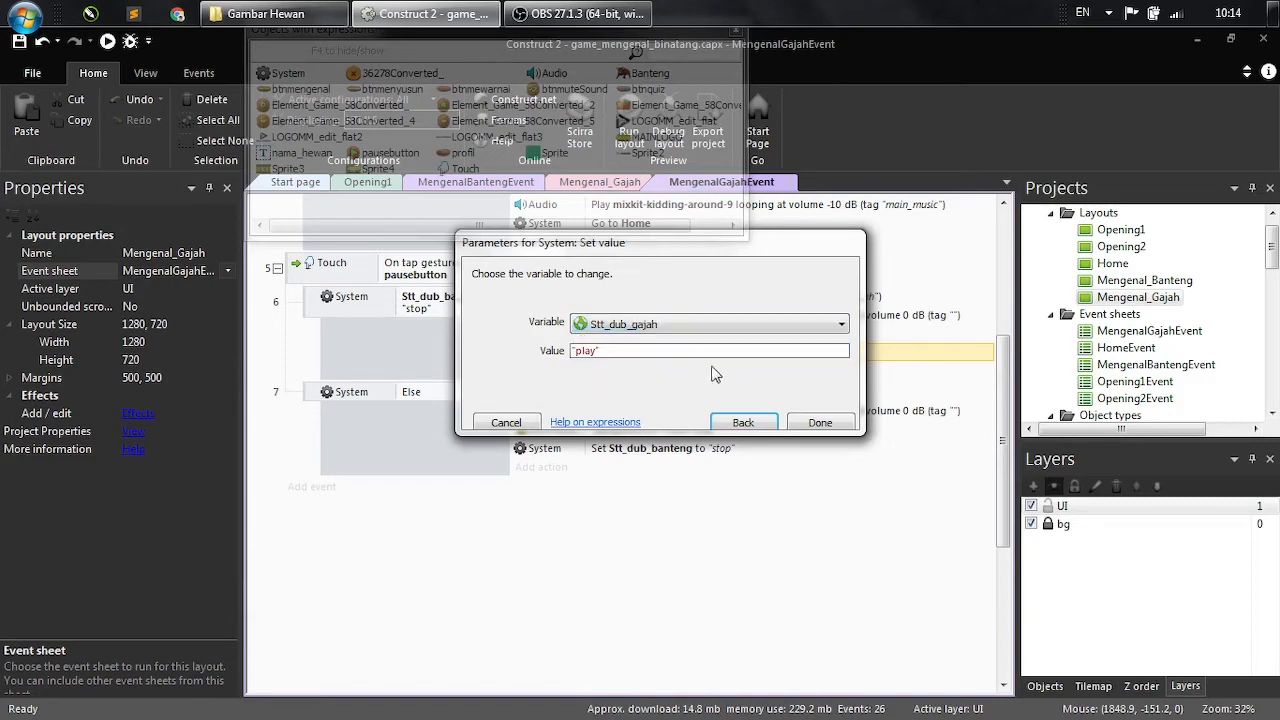
click(818, 423)
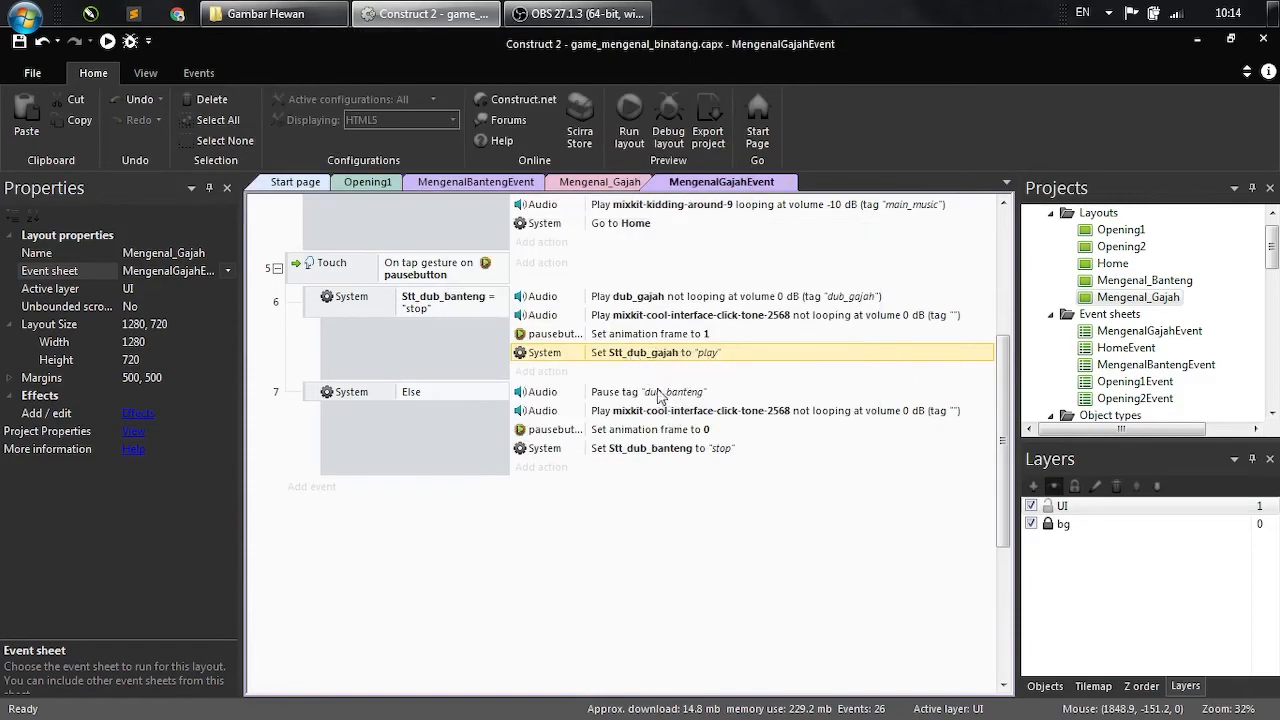
- Set the tag of the Pause action in the Else event 7 to "dub_gajah"
click(675, 396)
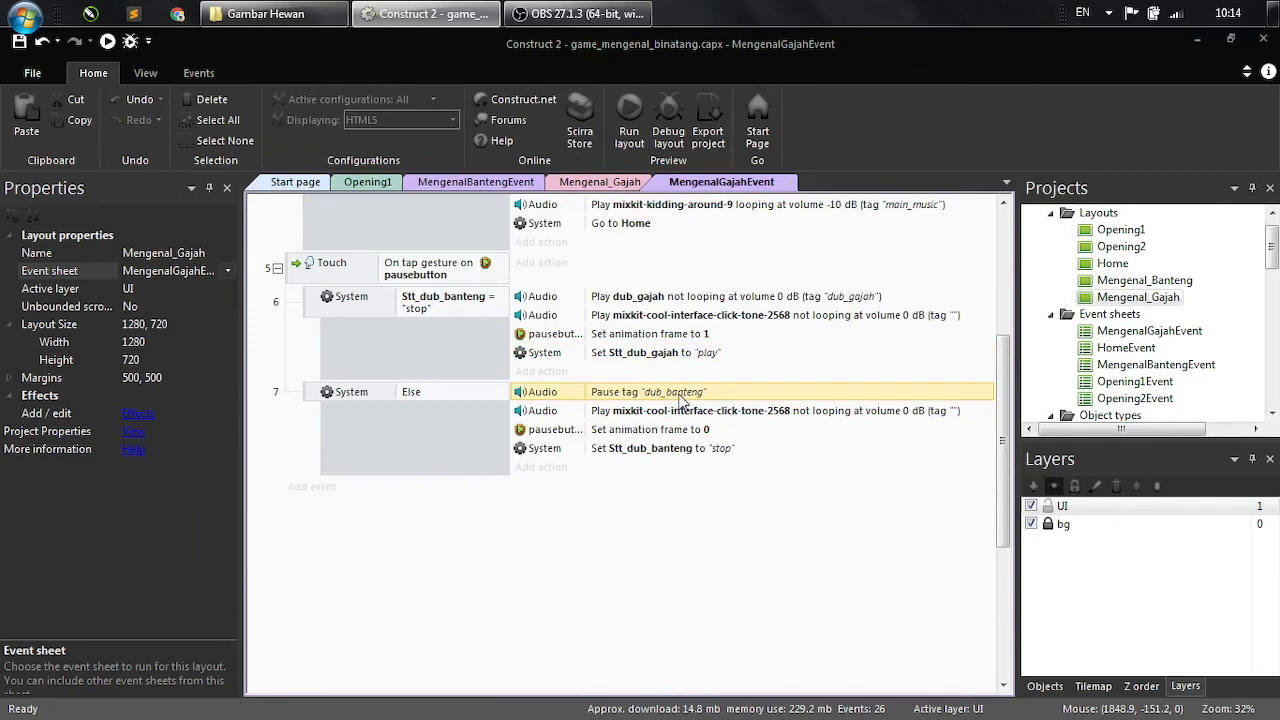
double_click(680, 396)
click(634, 323)
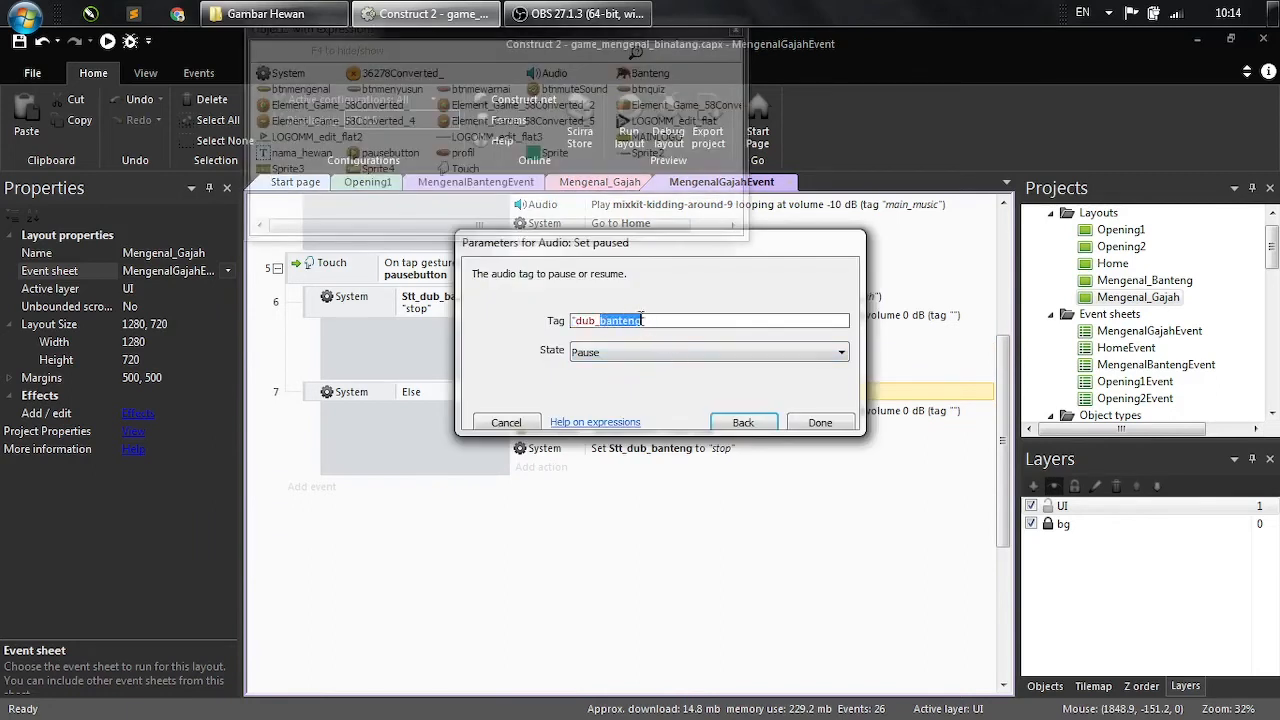
text(gajah)
click(818, 422)
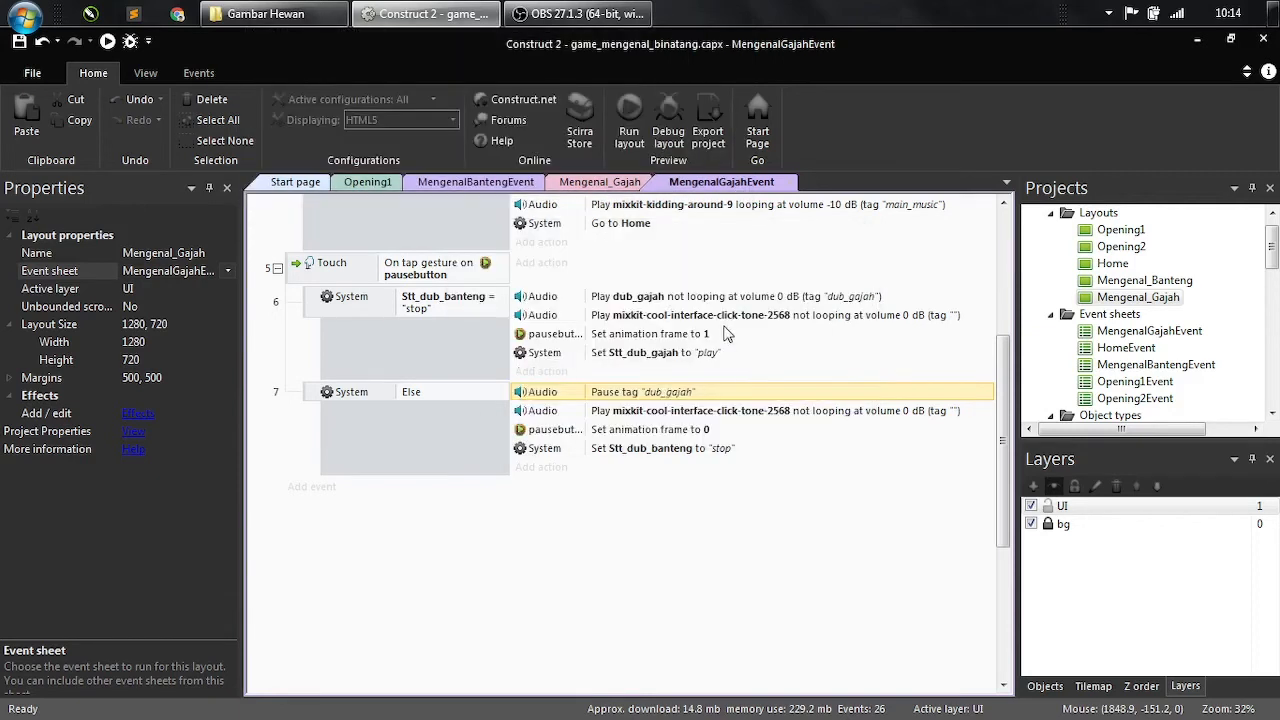
- Point the set-value action that assigns "stop" in the Else event at the Stt_dub_gajah variable
click(715, 447)
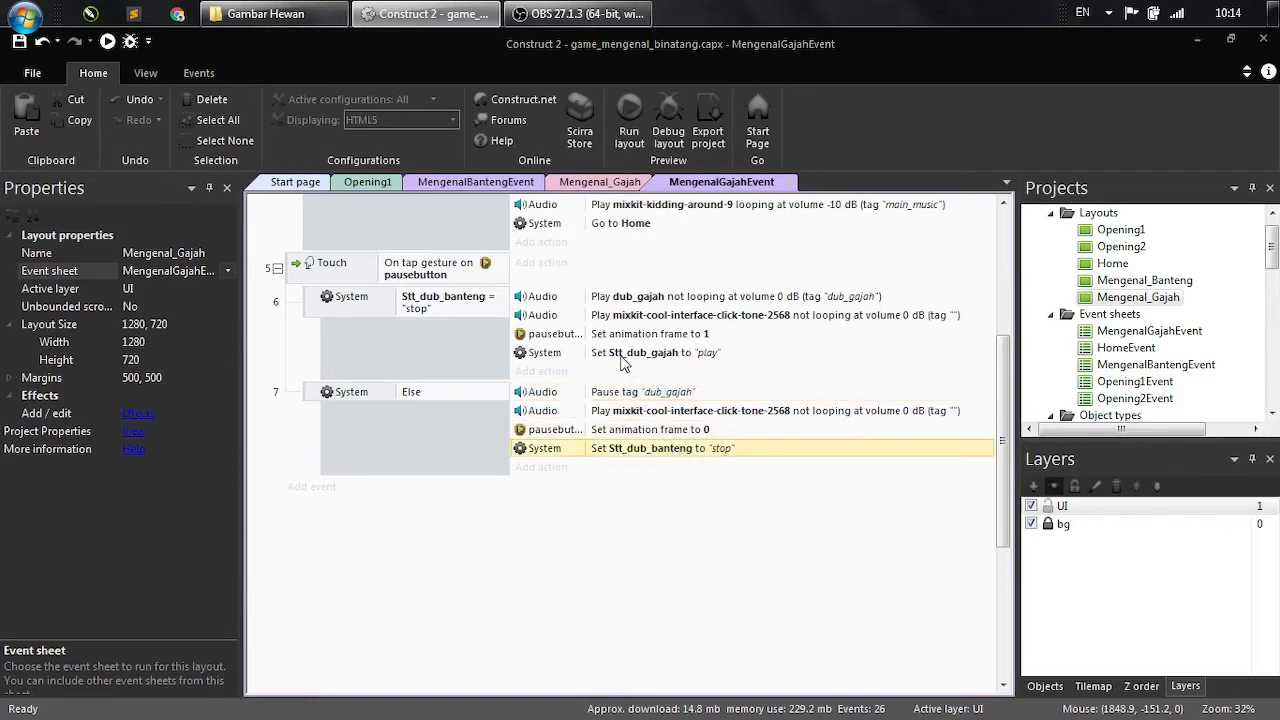
key(Return)
click(627, 330)
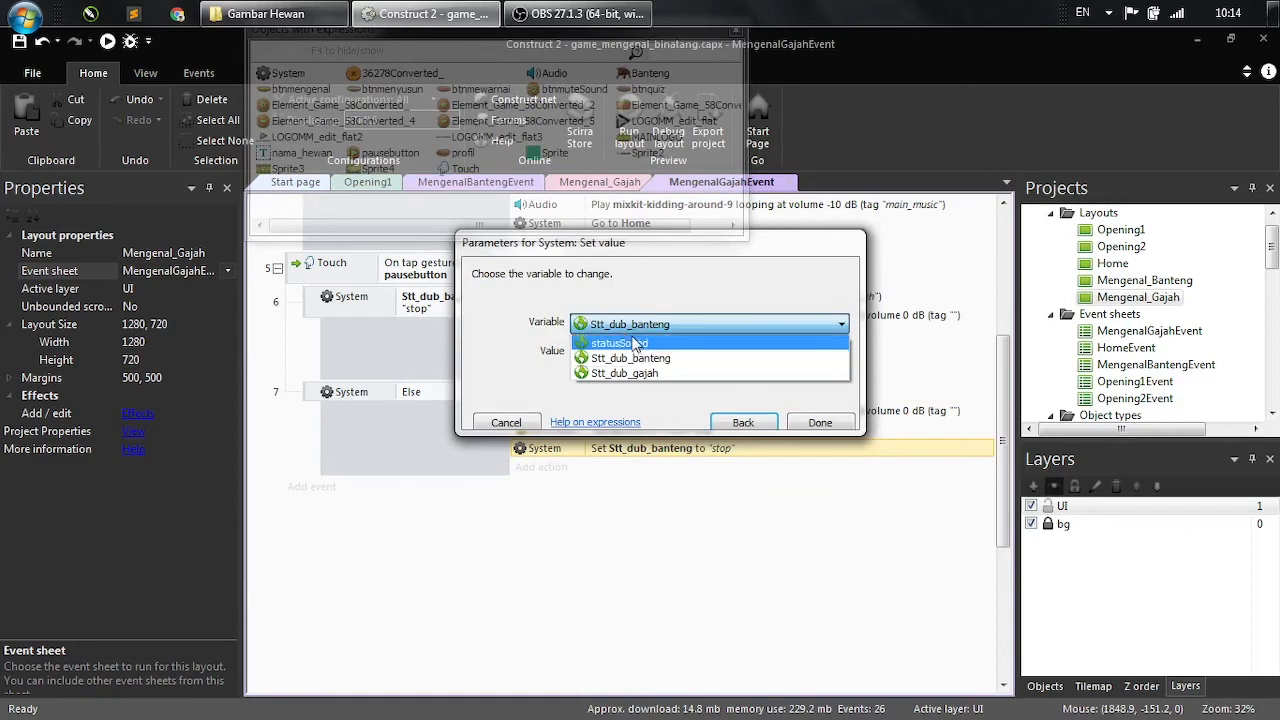
click(648, 373)
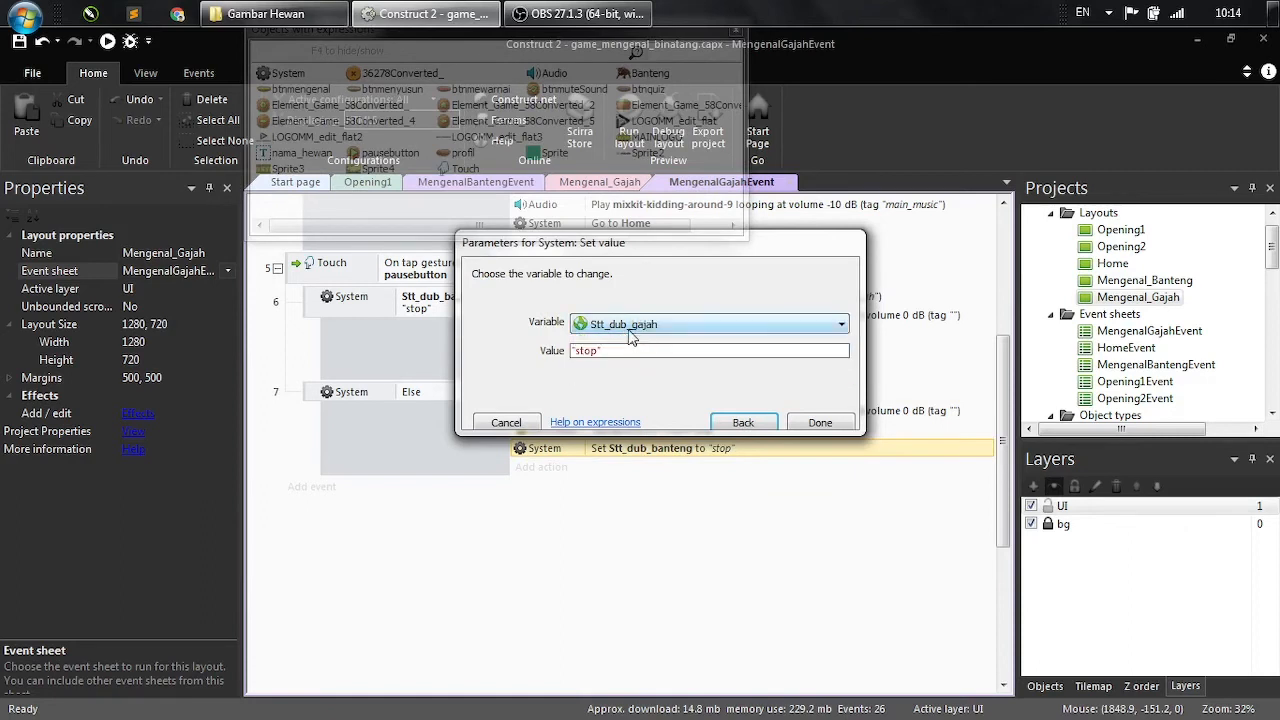
click(820, 422)
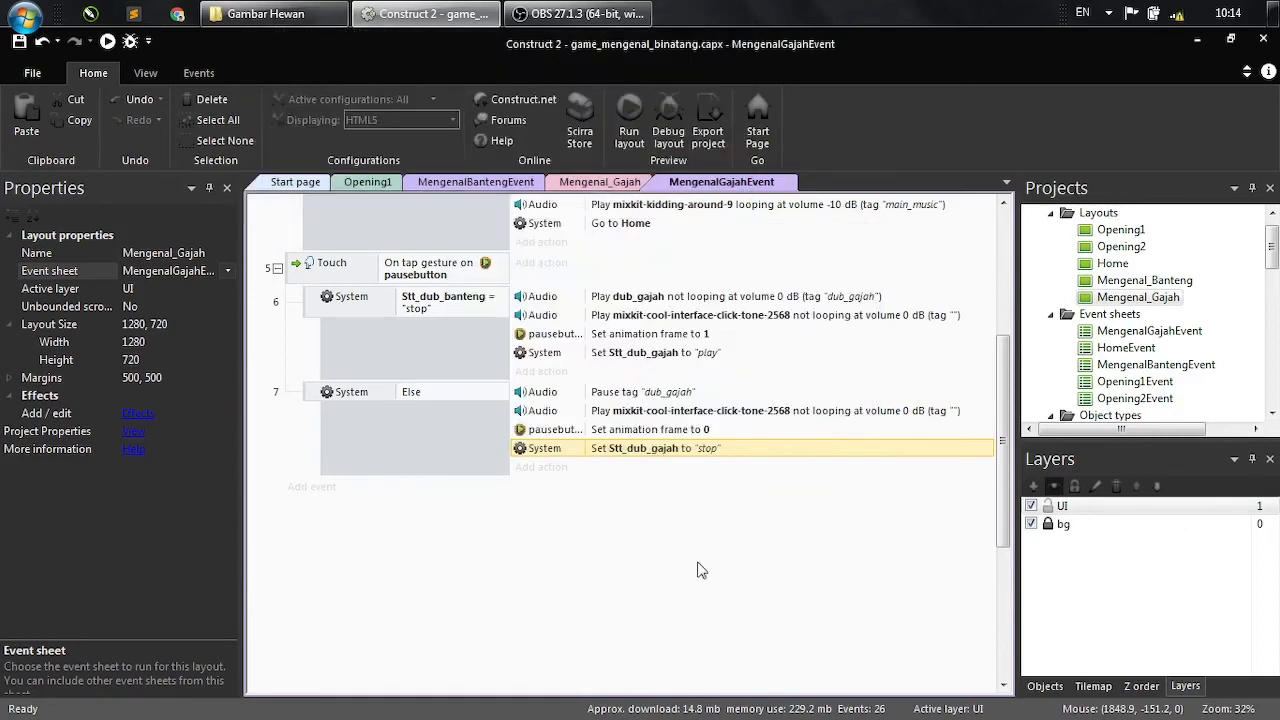
- Look back over the edited MengenalGajahEvent events and save the project
scroll(693, 580, up, 1)
scroll(693, 580, up, 1)
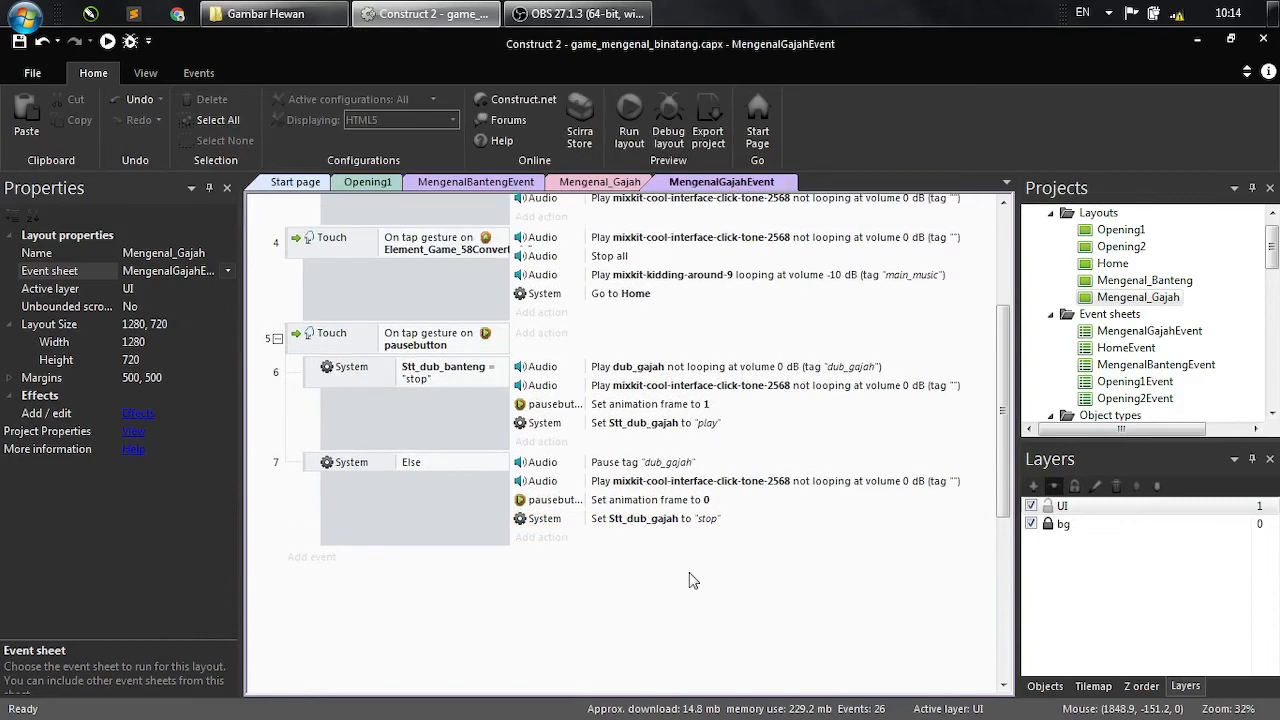
scroll(693, 580, up, 5)
key(ctrl+s)
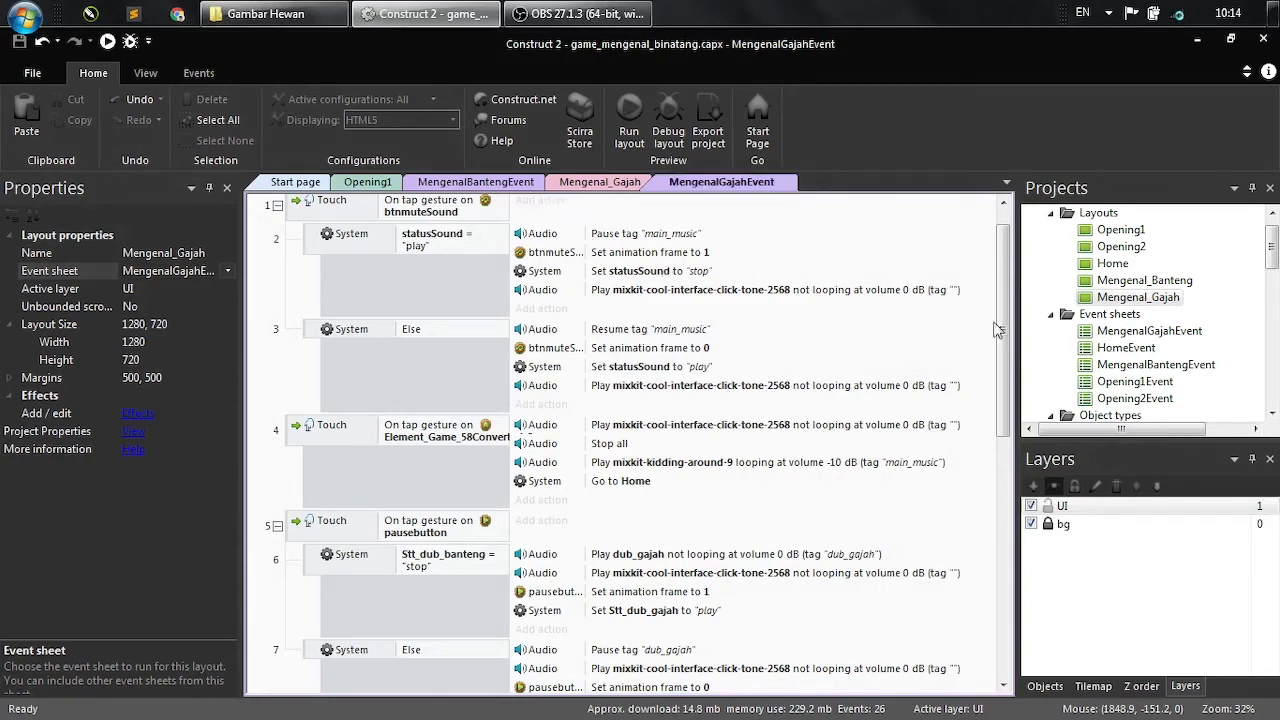
- In MengenalBantengEvent, add an event for a tap gesture on the Banteng page's forward arrow, Element_Game_58Converted_4
click(1108, 288)
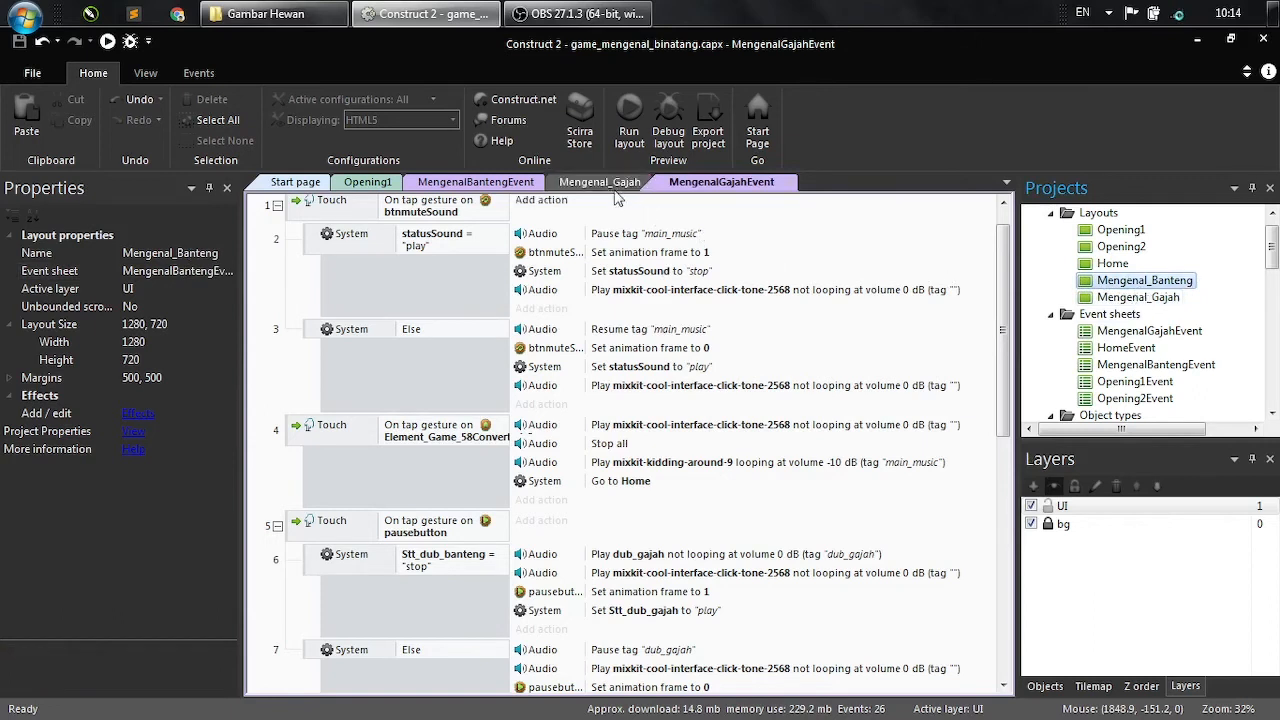
double_click(1092, 284)
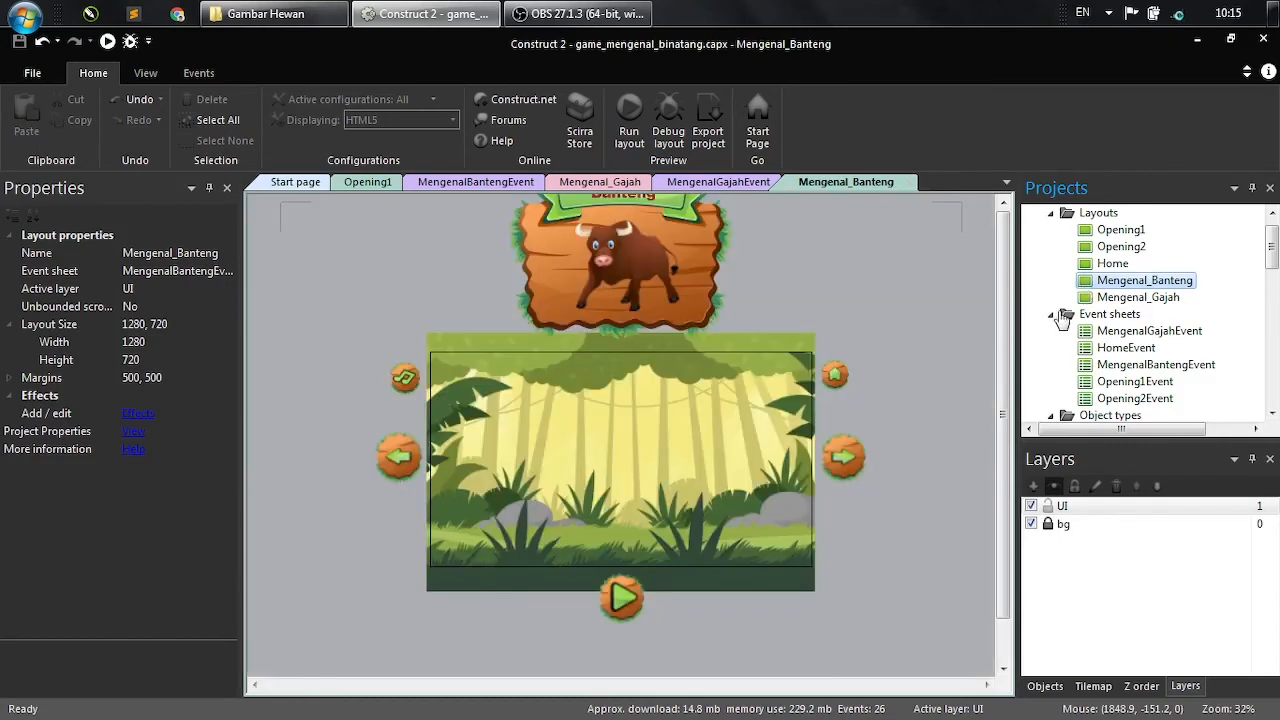
click(840, 452)
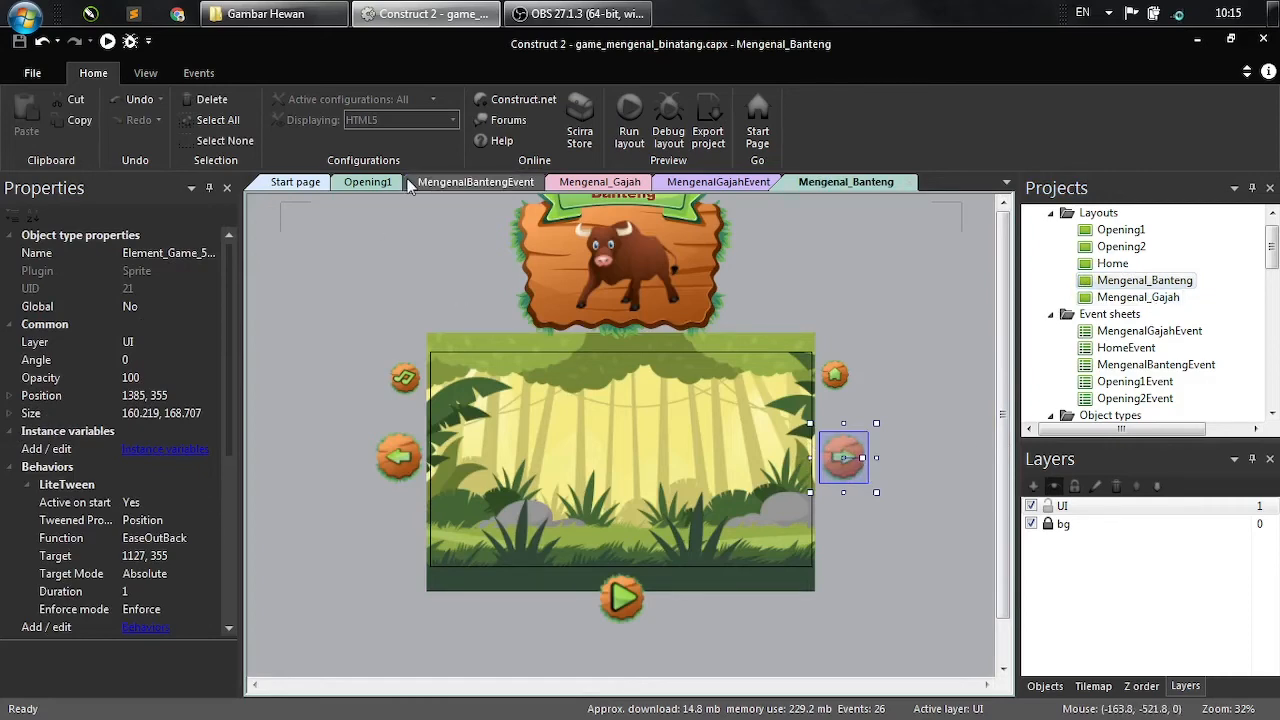
click(467, 184)
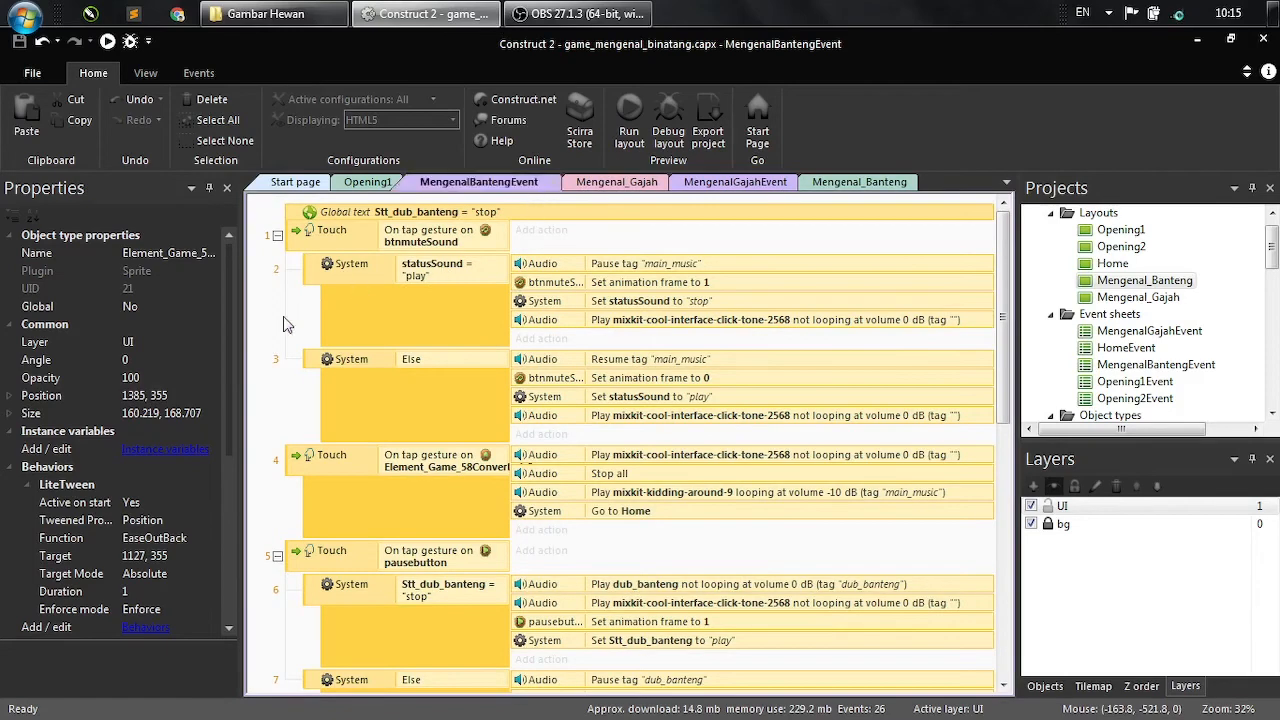
scroll(565, 435, down, 5)
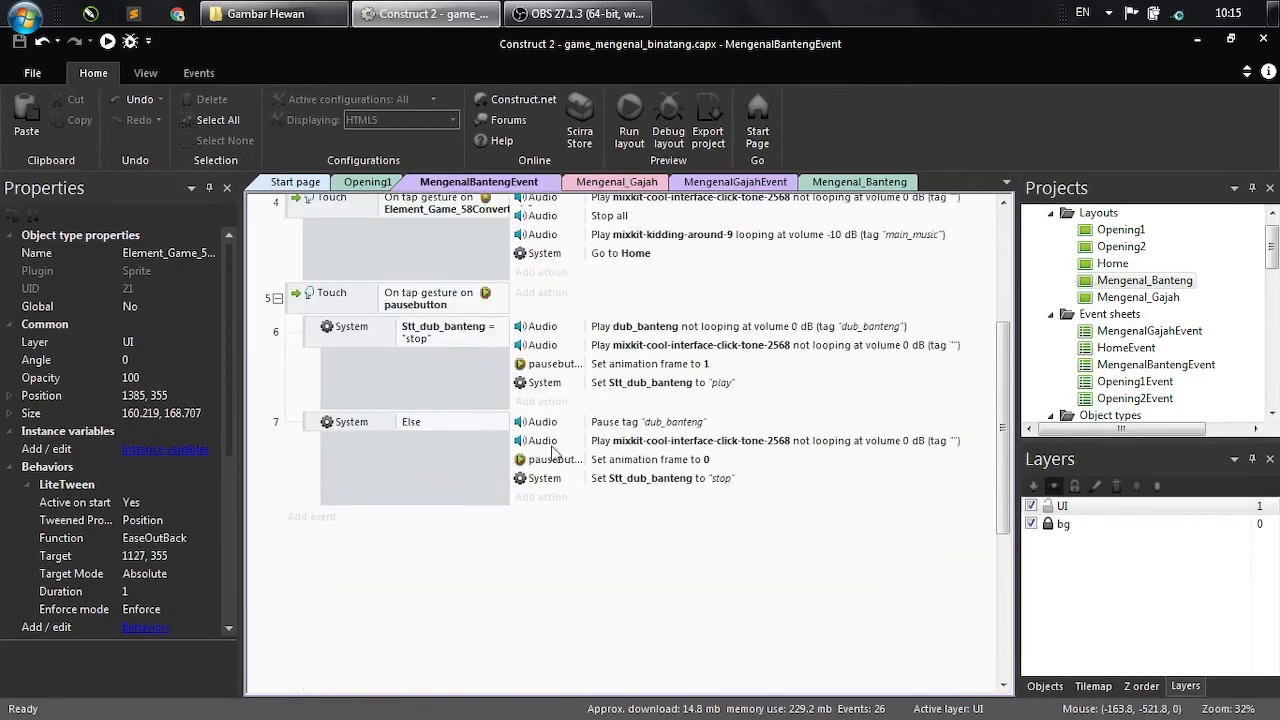
click(310, 518)
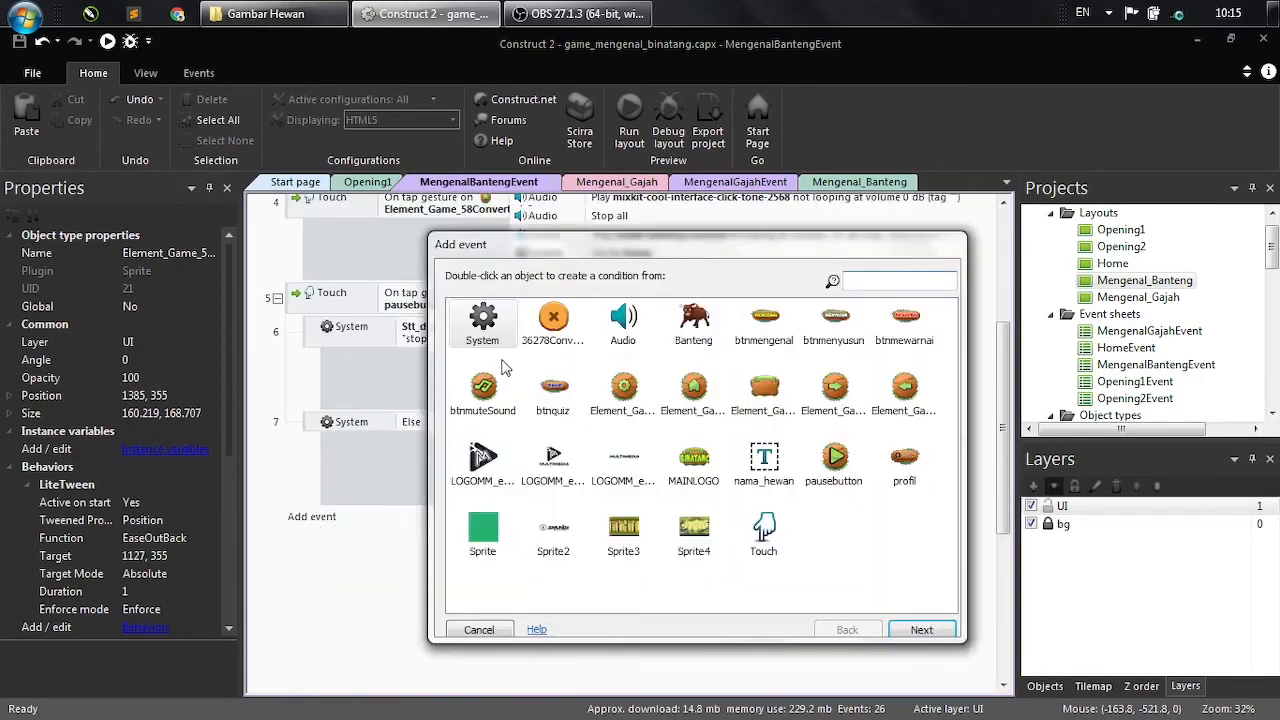
double_click(763, 530)
double_click(688, 358)
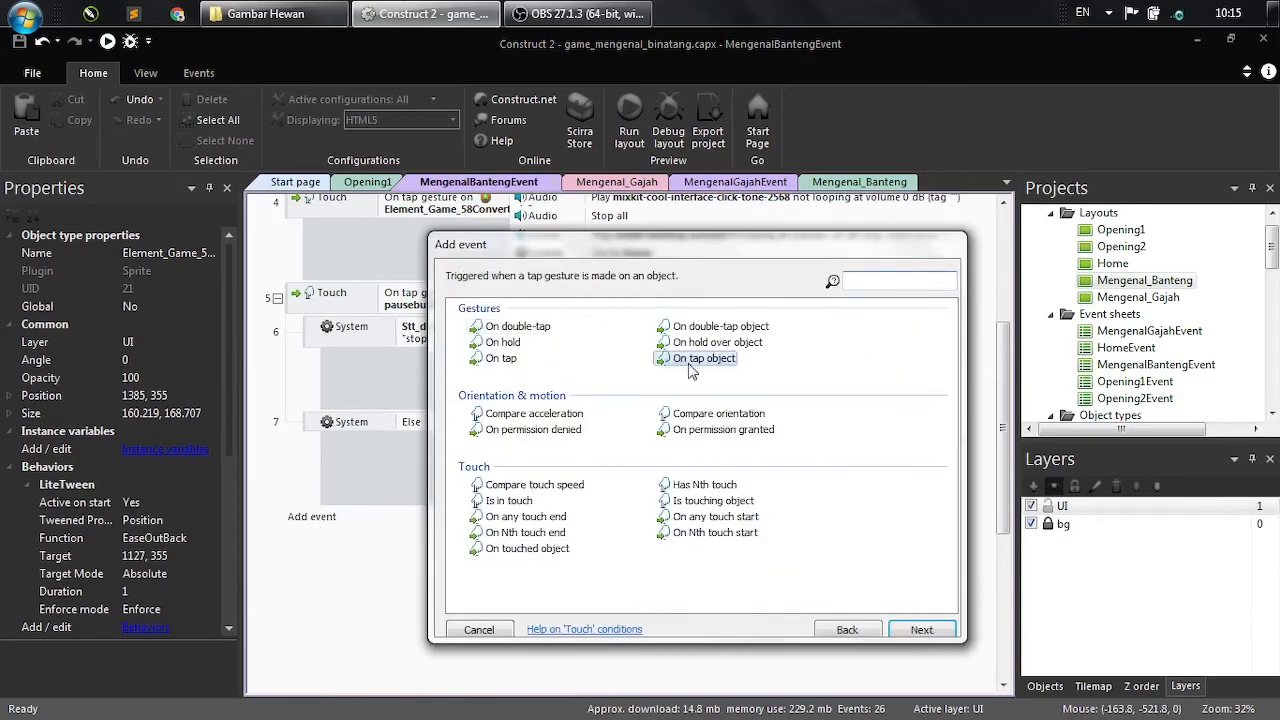
click(700, 332)
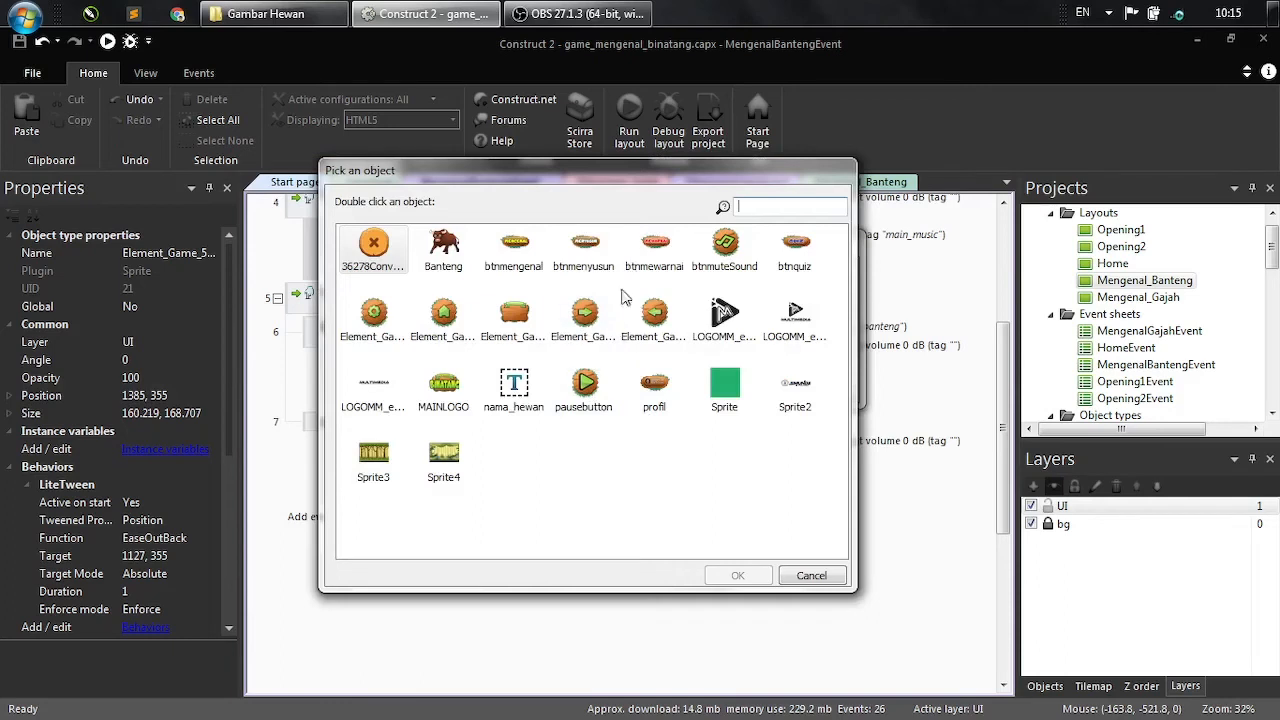
click(597, 325)
click(737, 575)
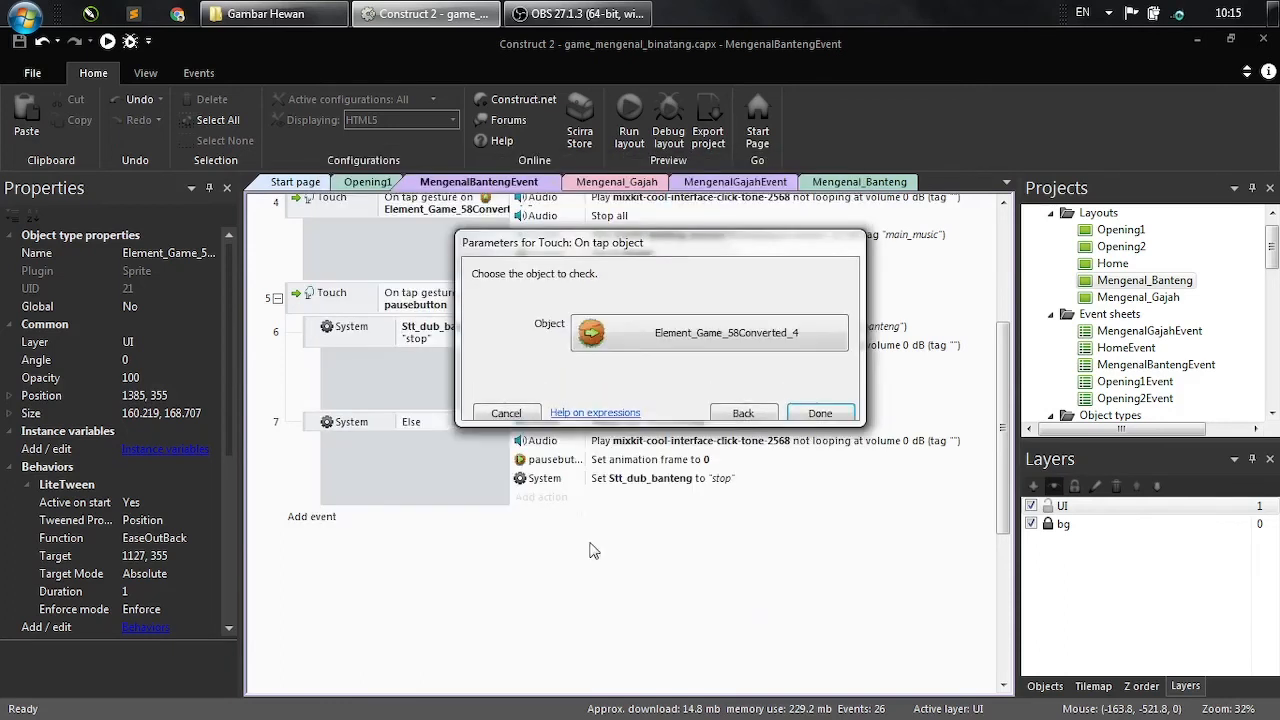
click(820, 413)
- Give the new forward-arrow tap event a System action that goes to the Mengenal_Gajah layout
click(558, 518)
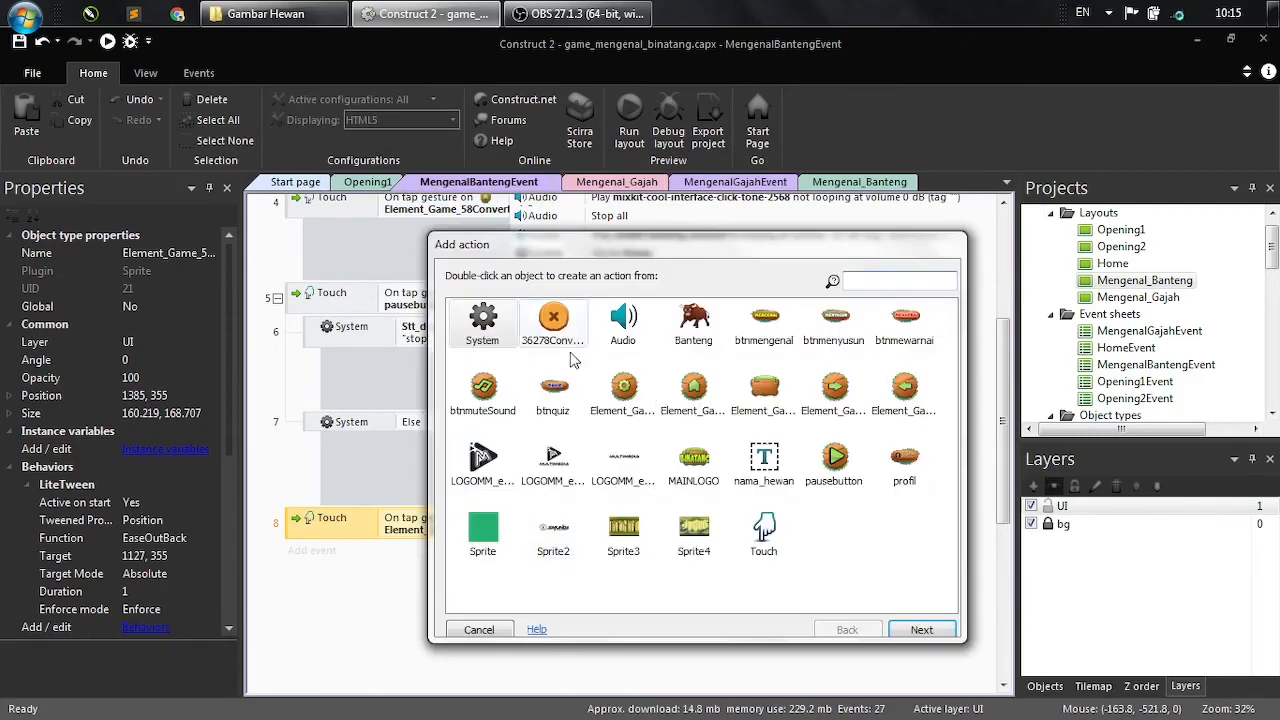
double_click(483, 325)
double_click(700, 399)
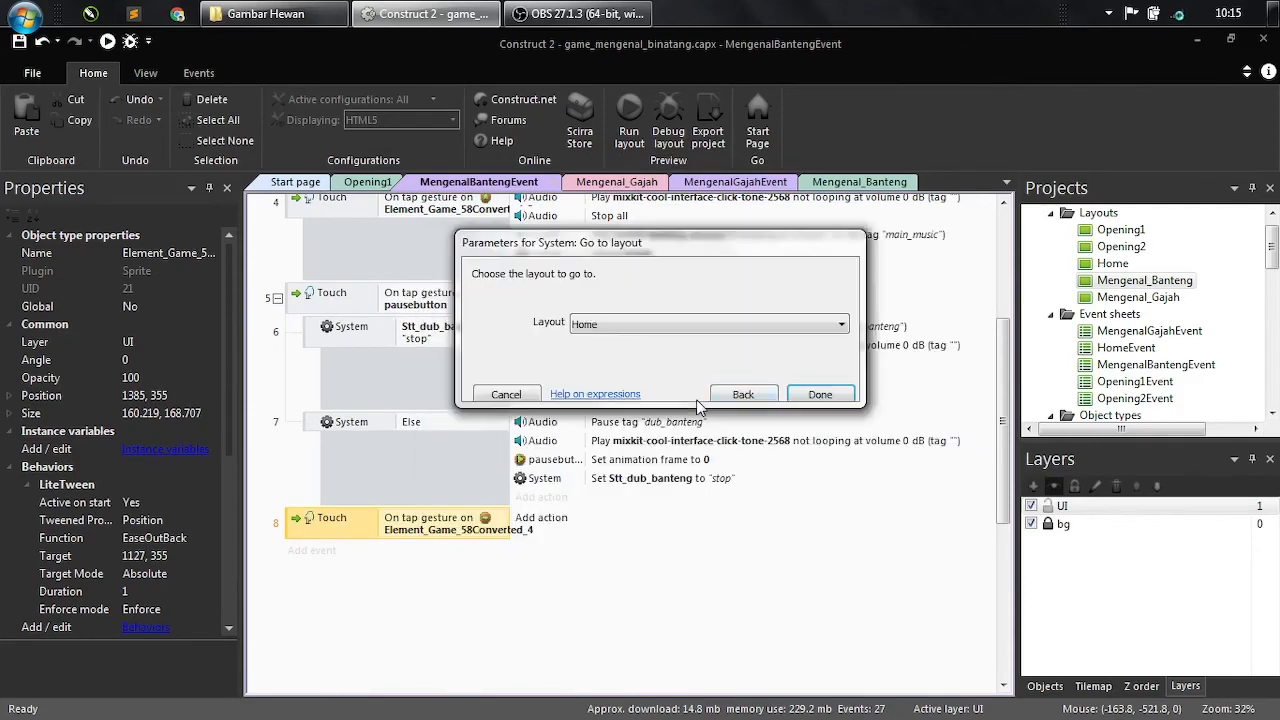
click(658, 320)
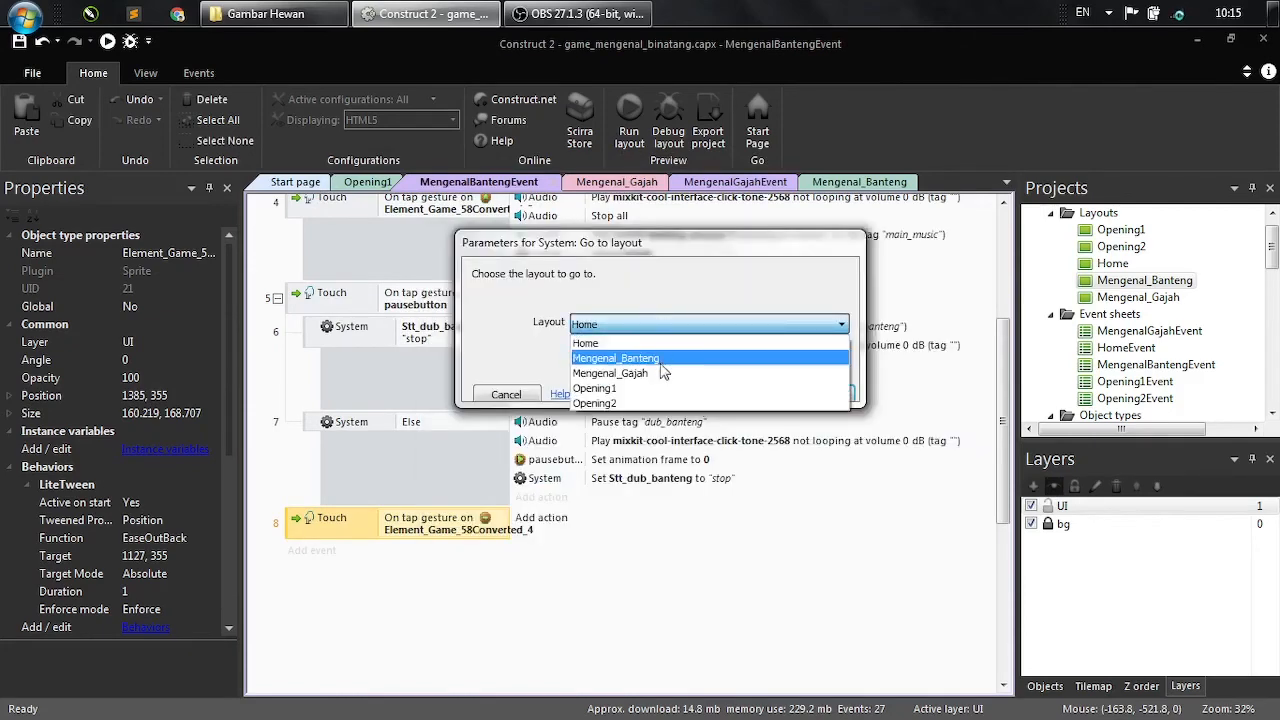
click(662, 373)
click(822, 394)
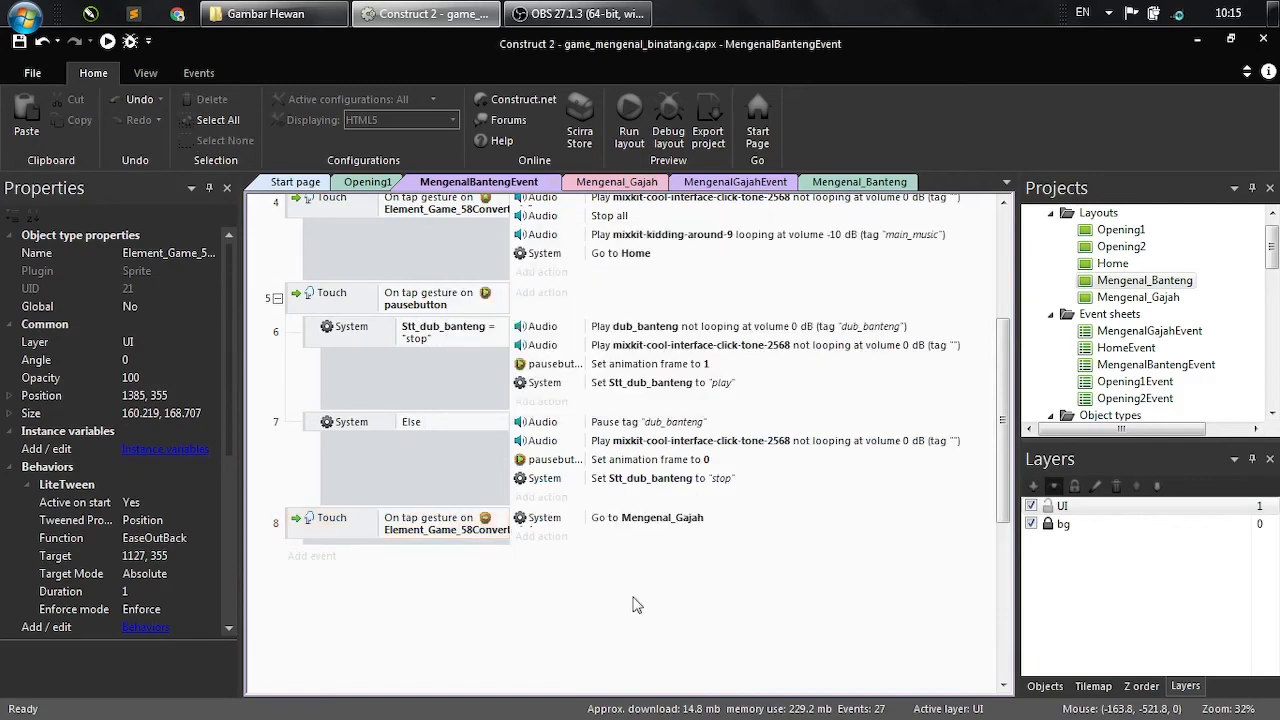
- Copy the mixkit-cool-interface-click-tone-2568 play action from event 7 into the arrow tap event 8 and save the project
click(577, 446)
ctrl+drag(531, 446, 548, 530)
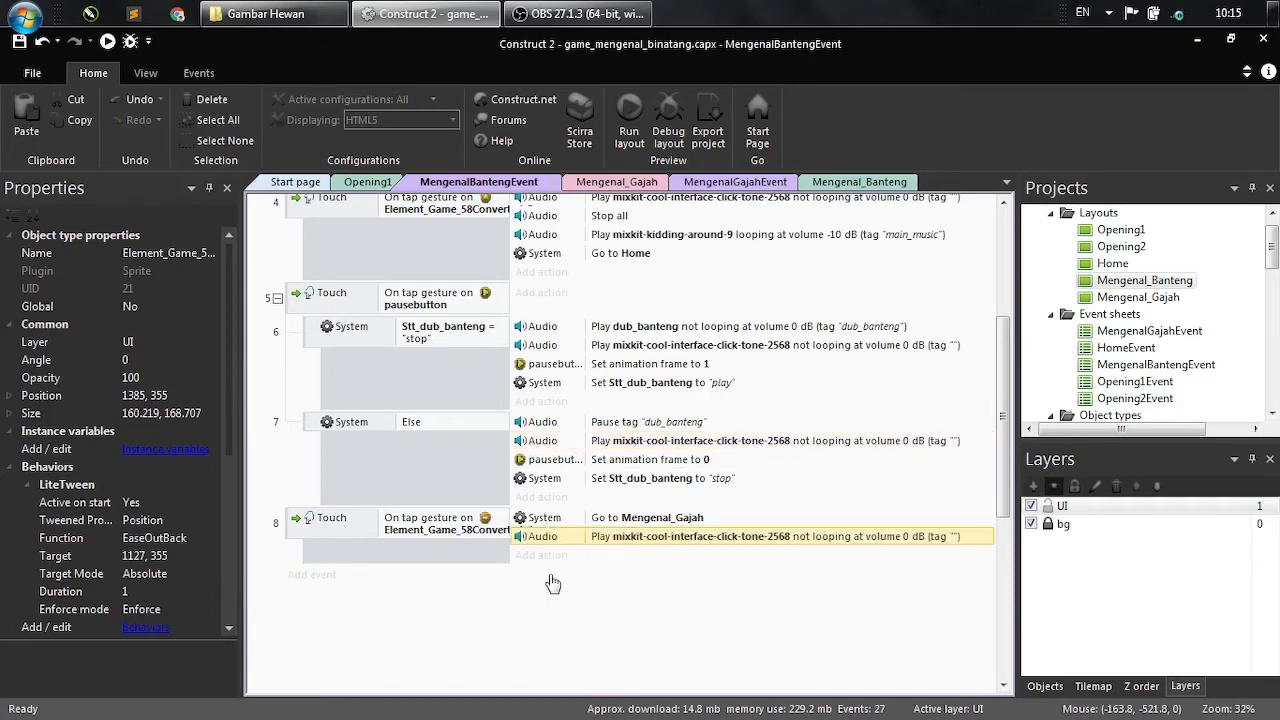
key(ctrl+s)
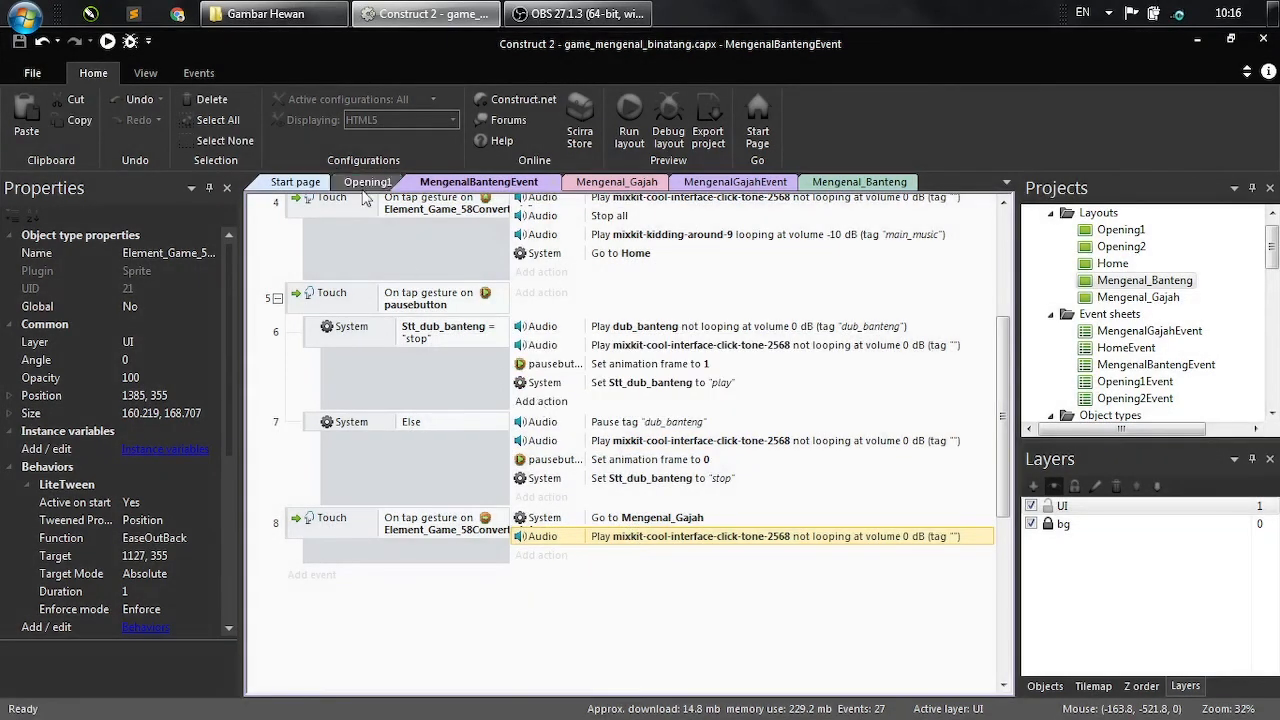
- Preview the game from Opening1 and test the Mengenal pages' play, forward arrow, music and home buttons
click(367, 182)
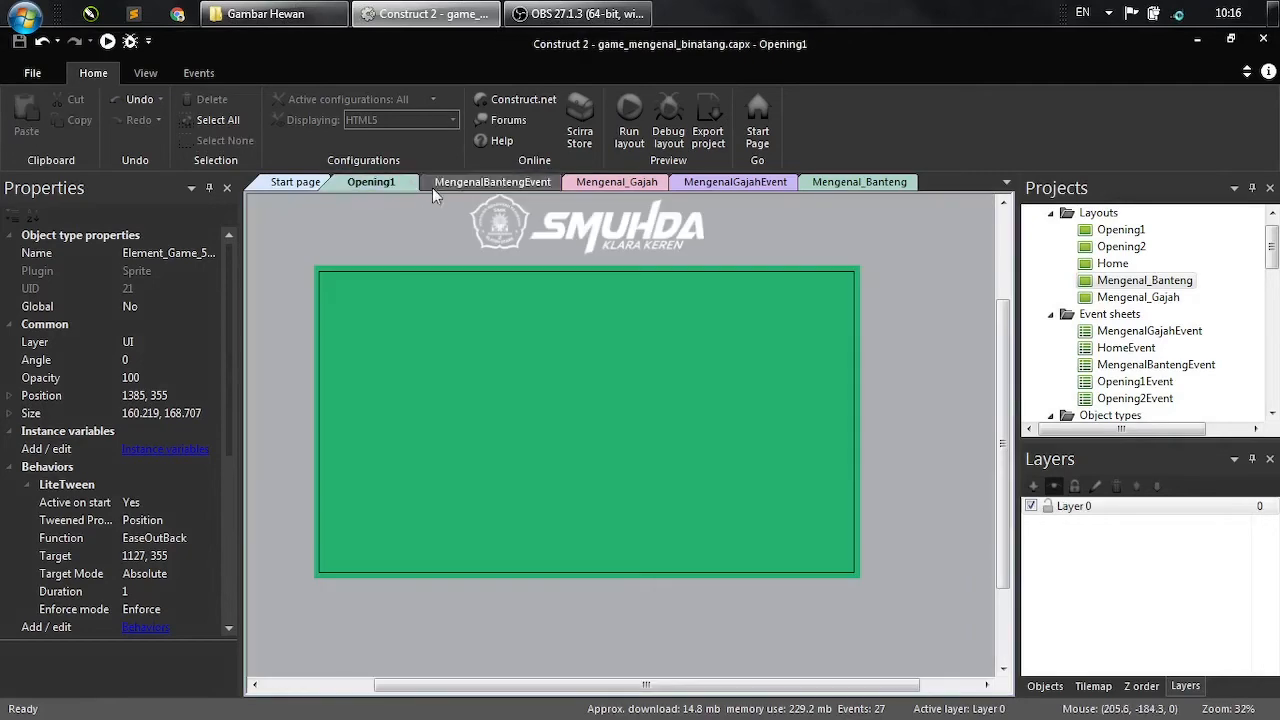
click(641, 145)
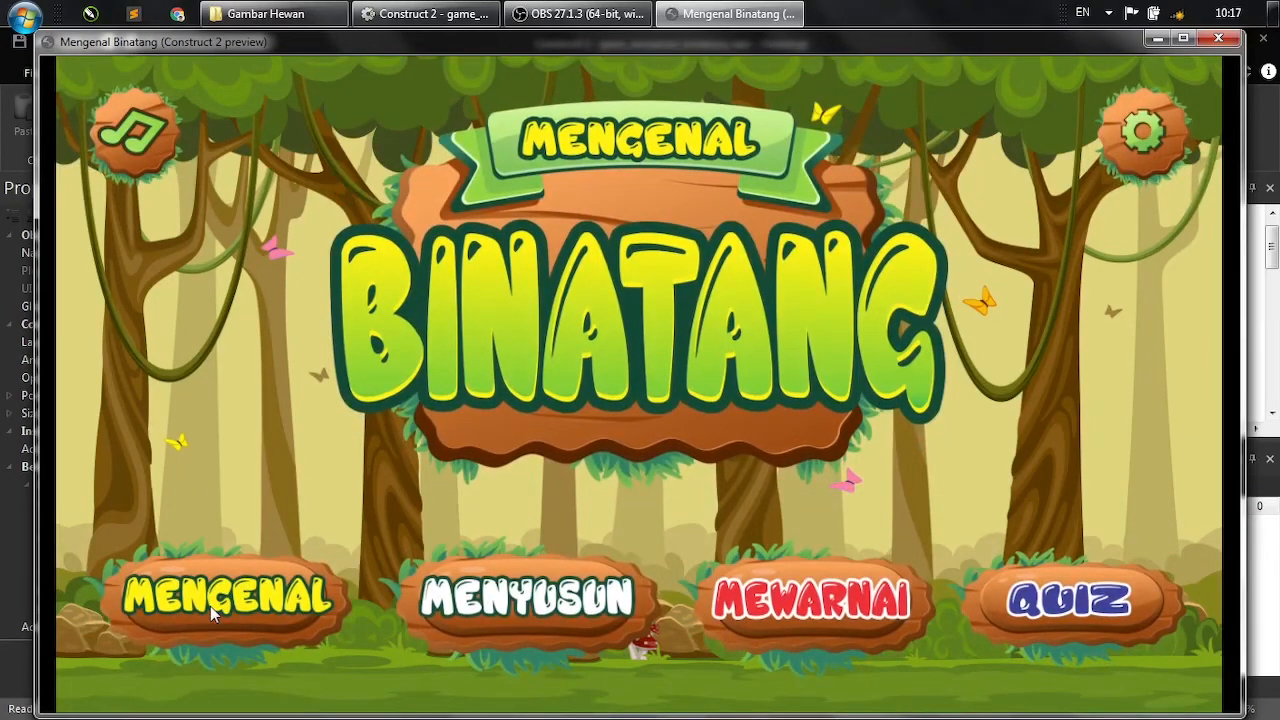
click(210, 606)
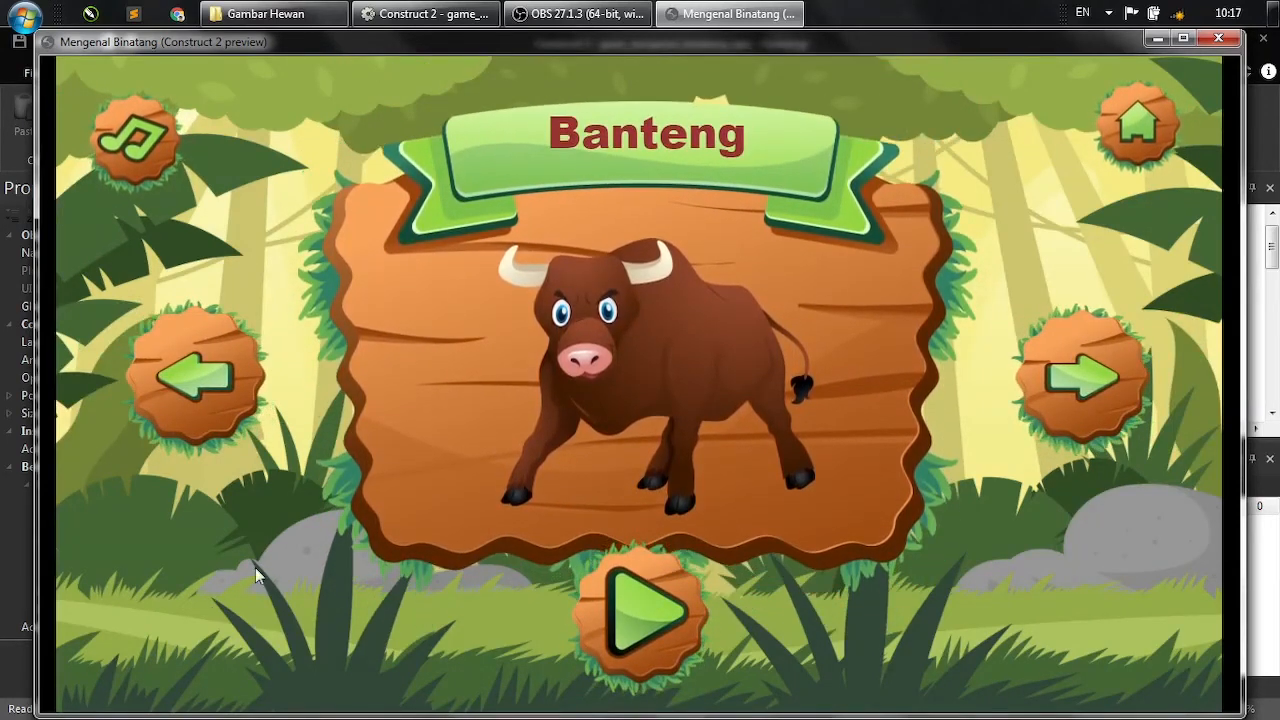
click(636, 610)
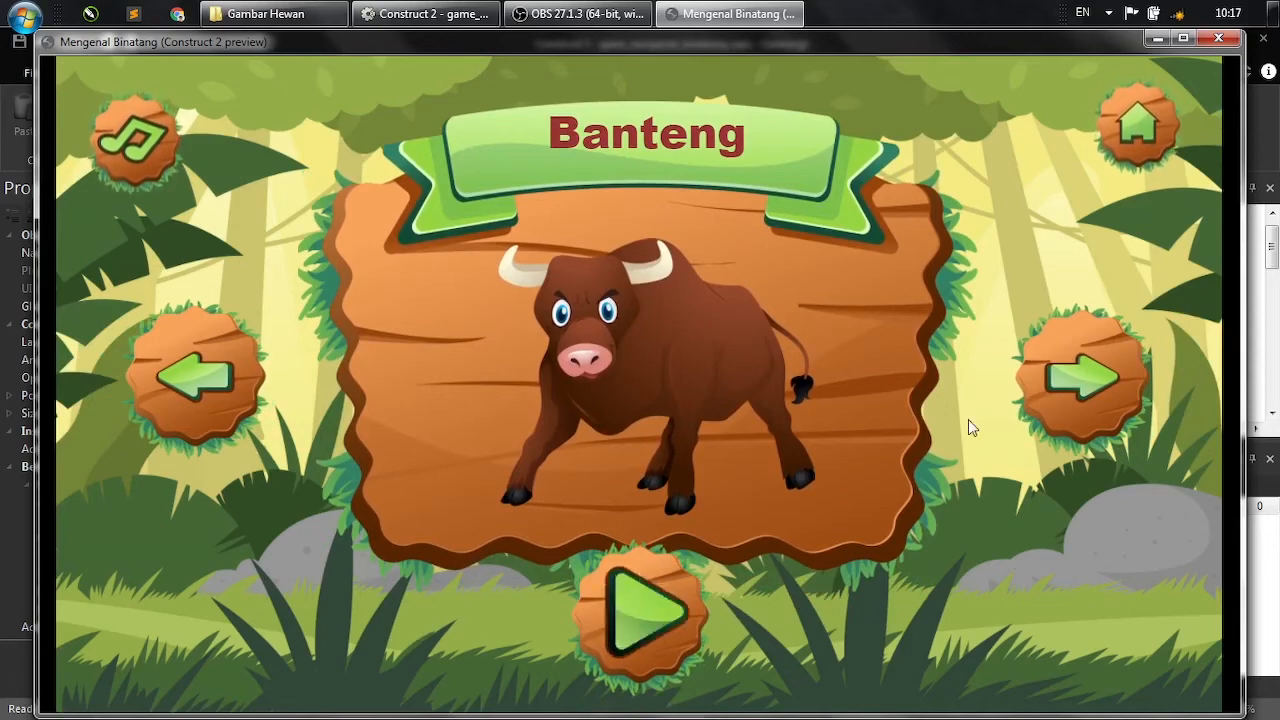
click(1082, 384)
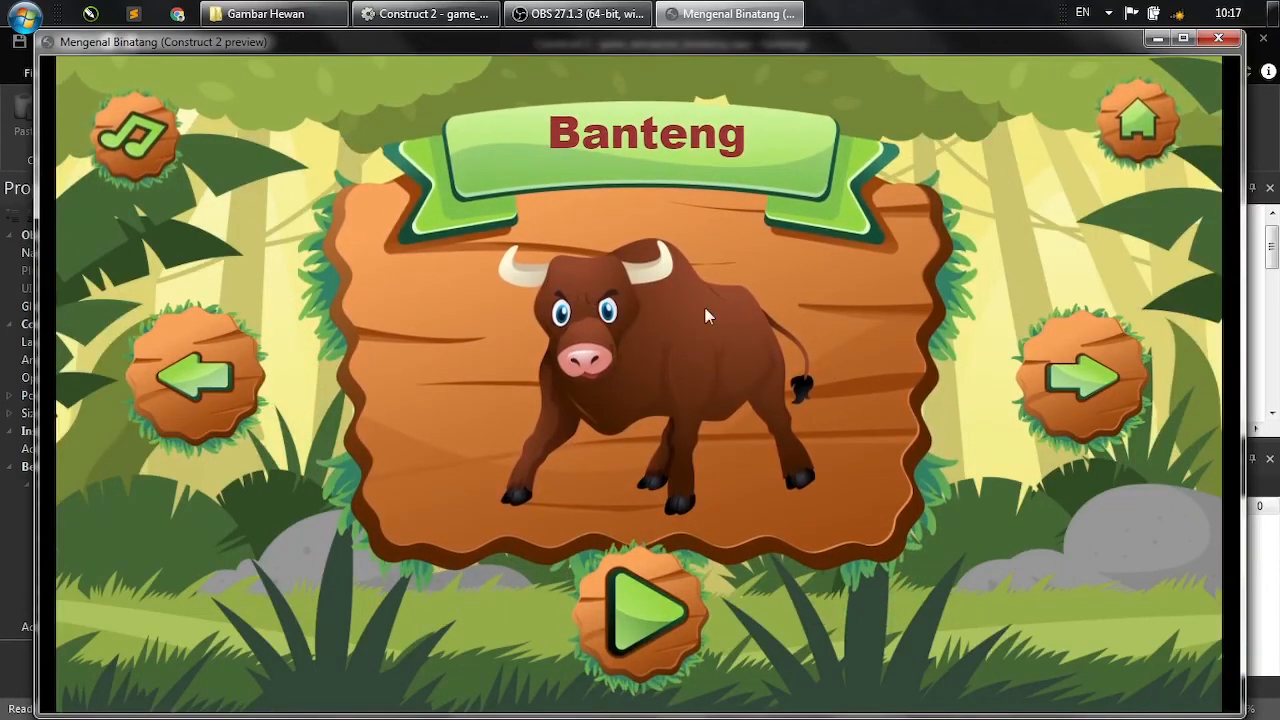
click(131, 152)
click(133, 150)
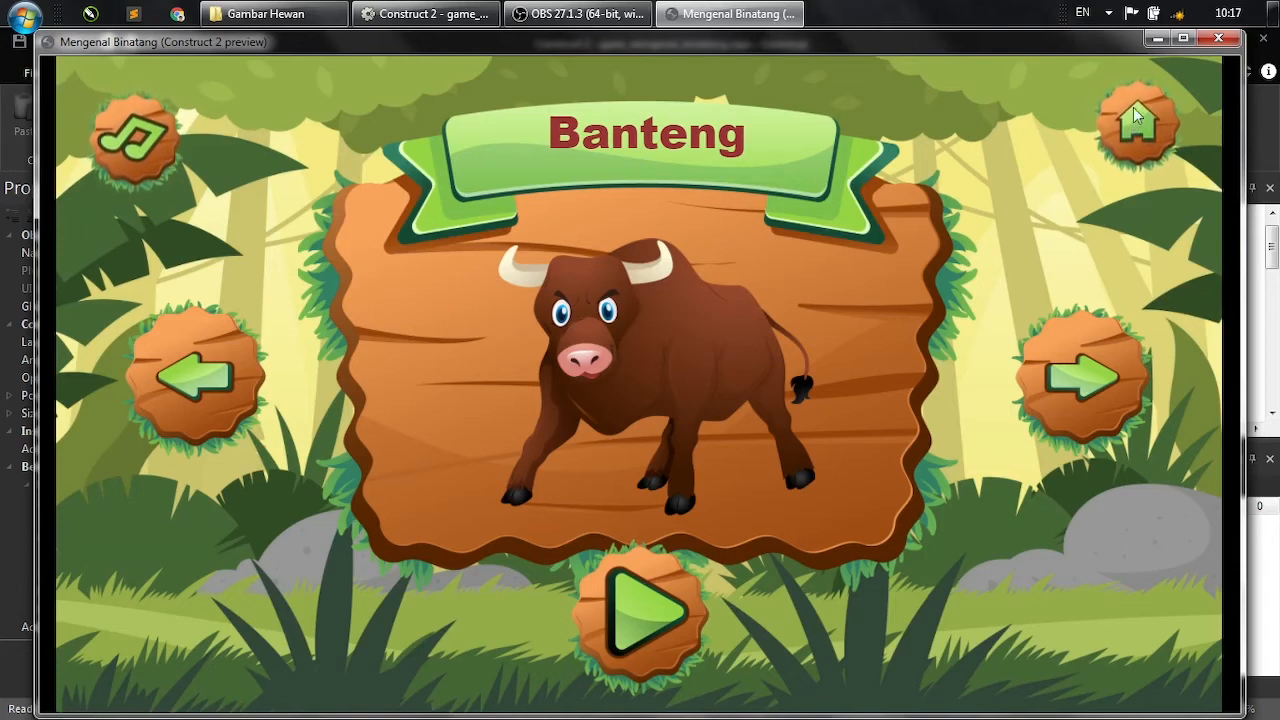
click(659, 628)
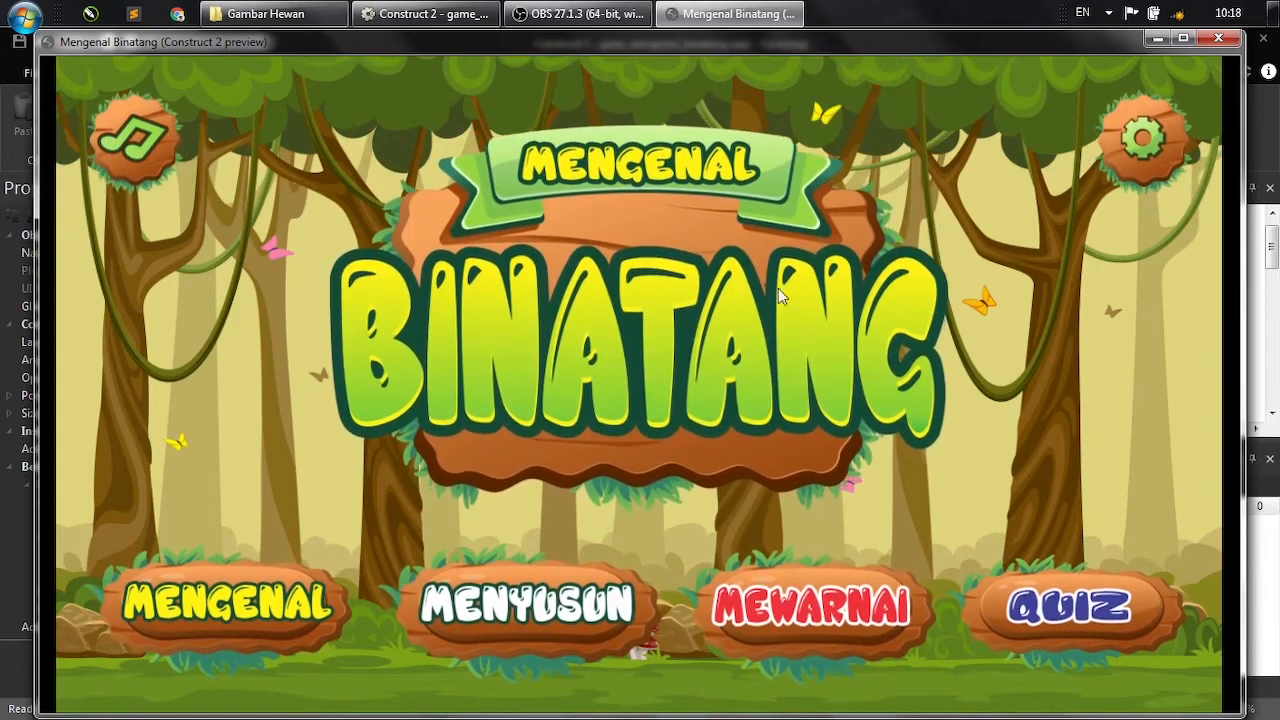
click(1220, 39)
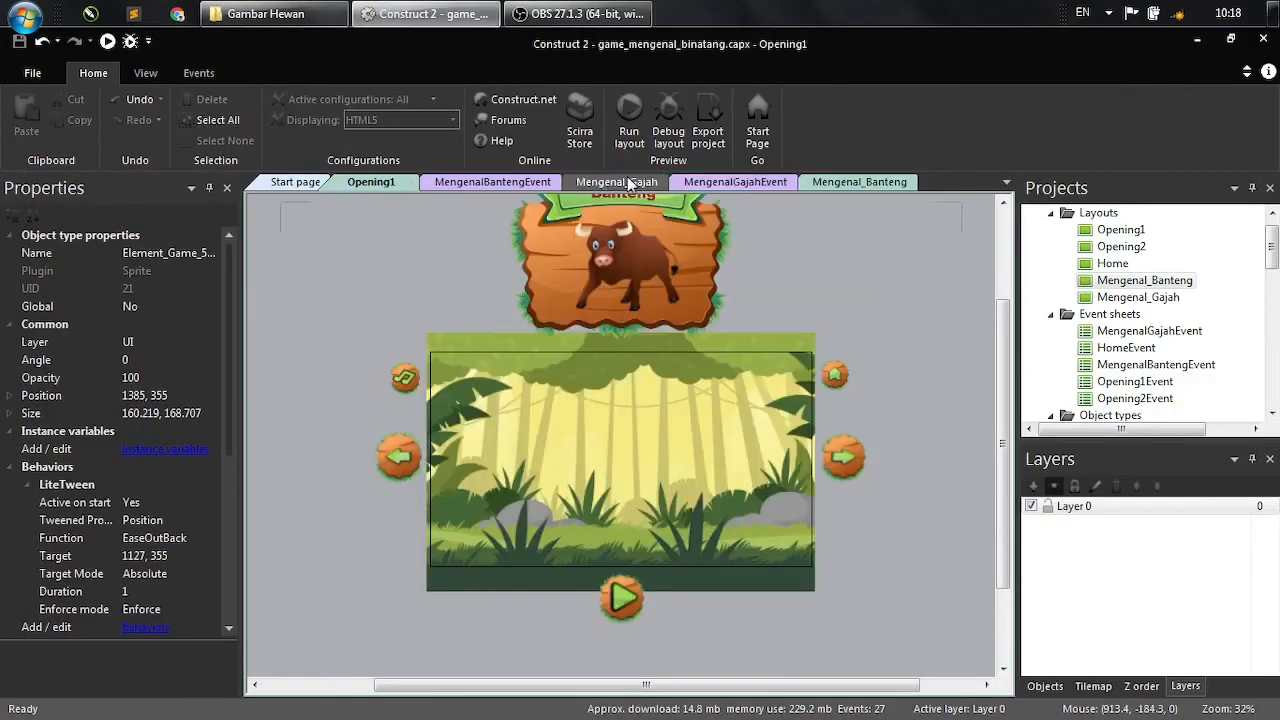
- On the Mengenal_Gajah layout, check the Banteng sprite's animation frames and set its initial frame to 1 for the elephant
click(628, 182)
click(634, 257)
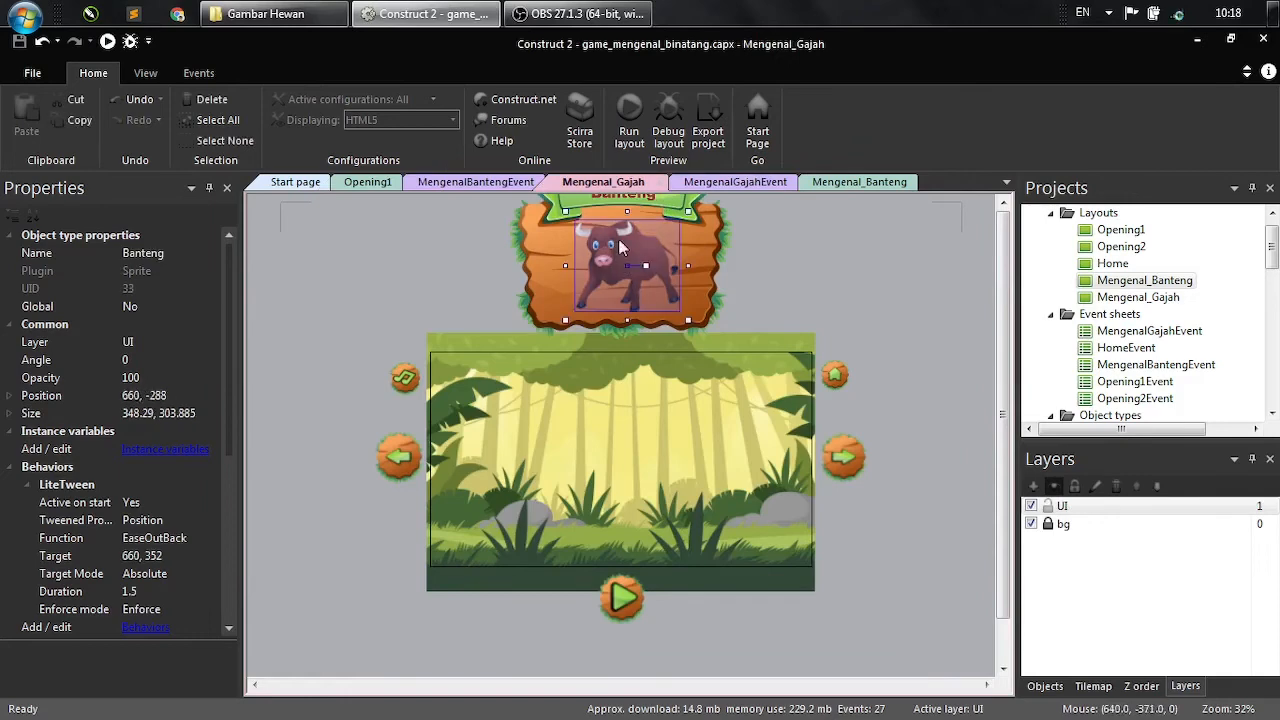
drag(227, 362, 238, 570)
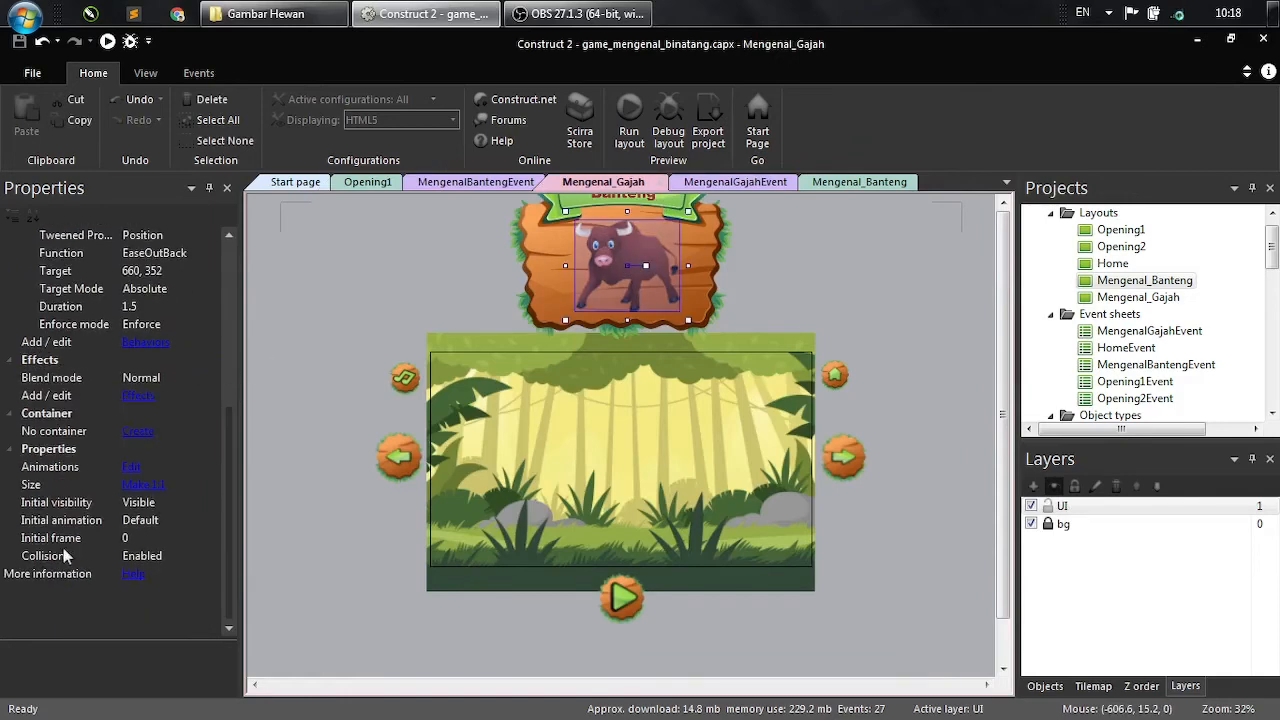
double_click(674, 252)
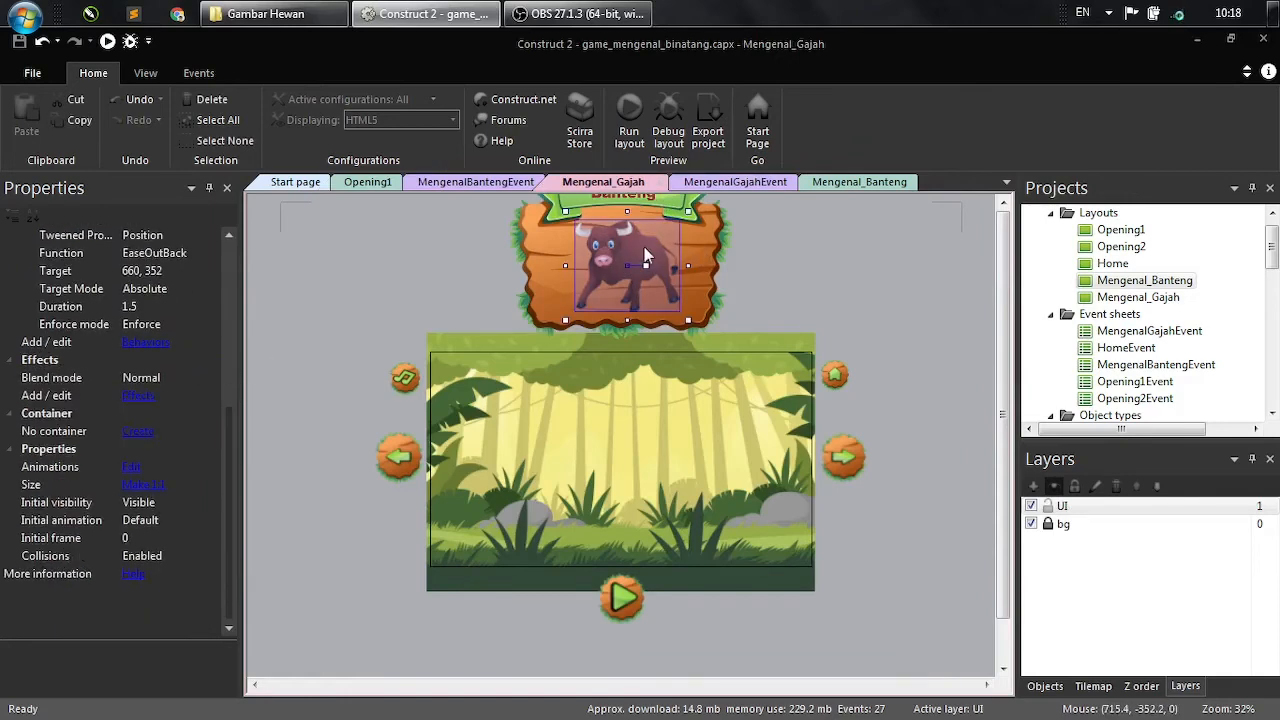
click(482, 522)
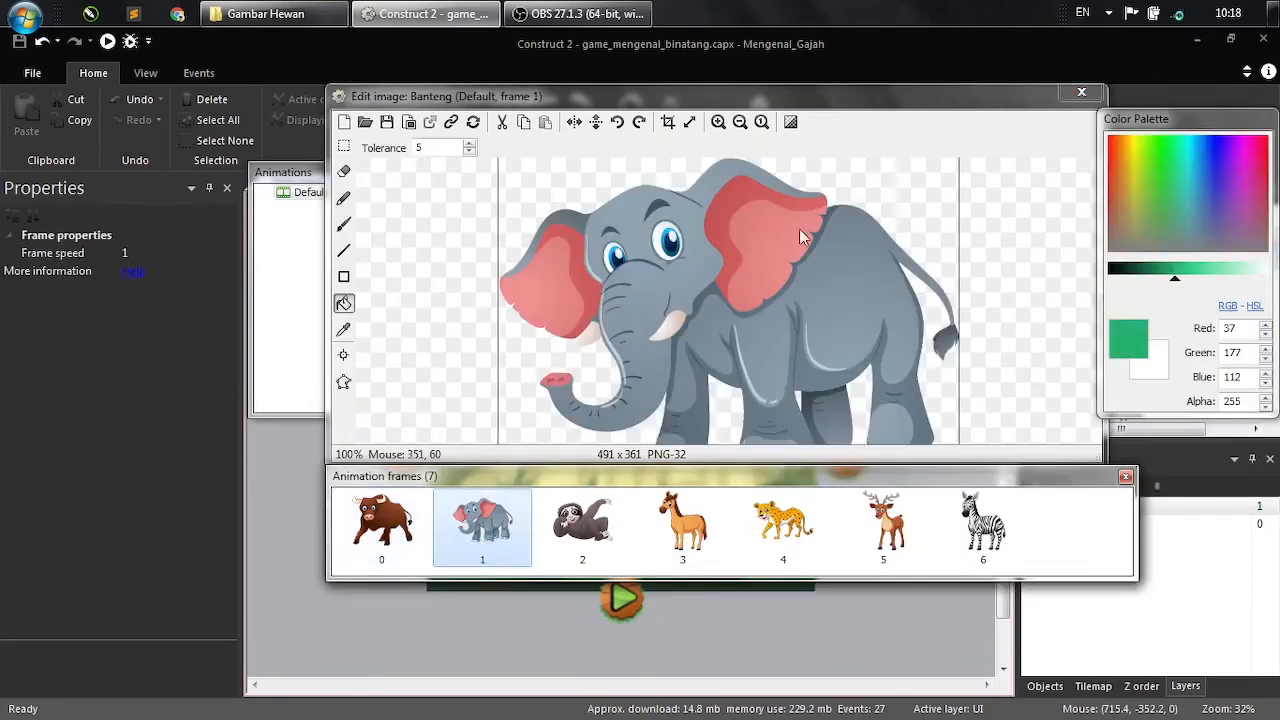
click(1081, 92)
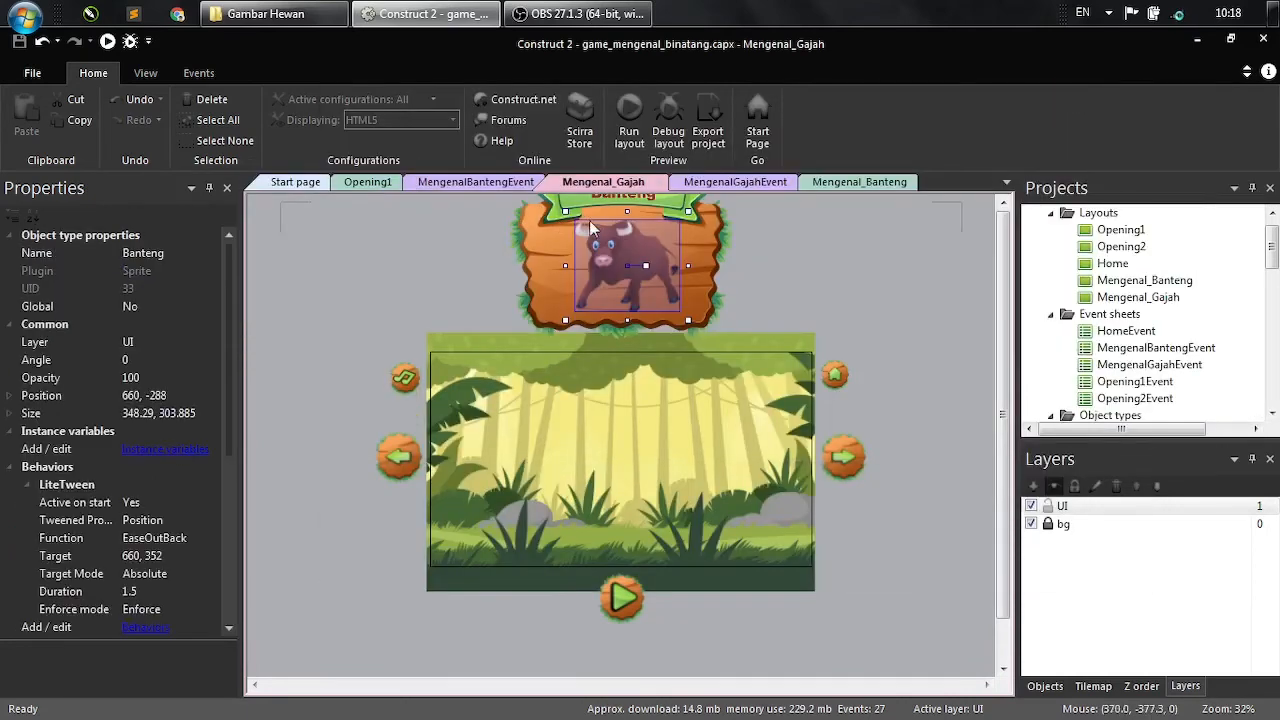
scroll(224, 447, down, 5)
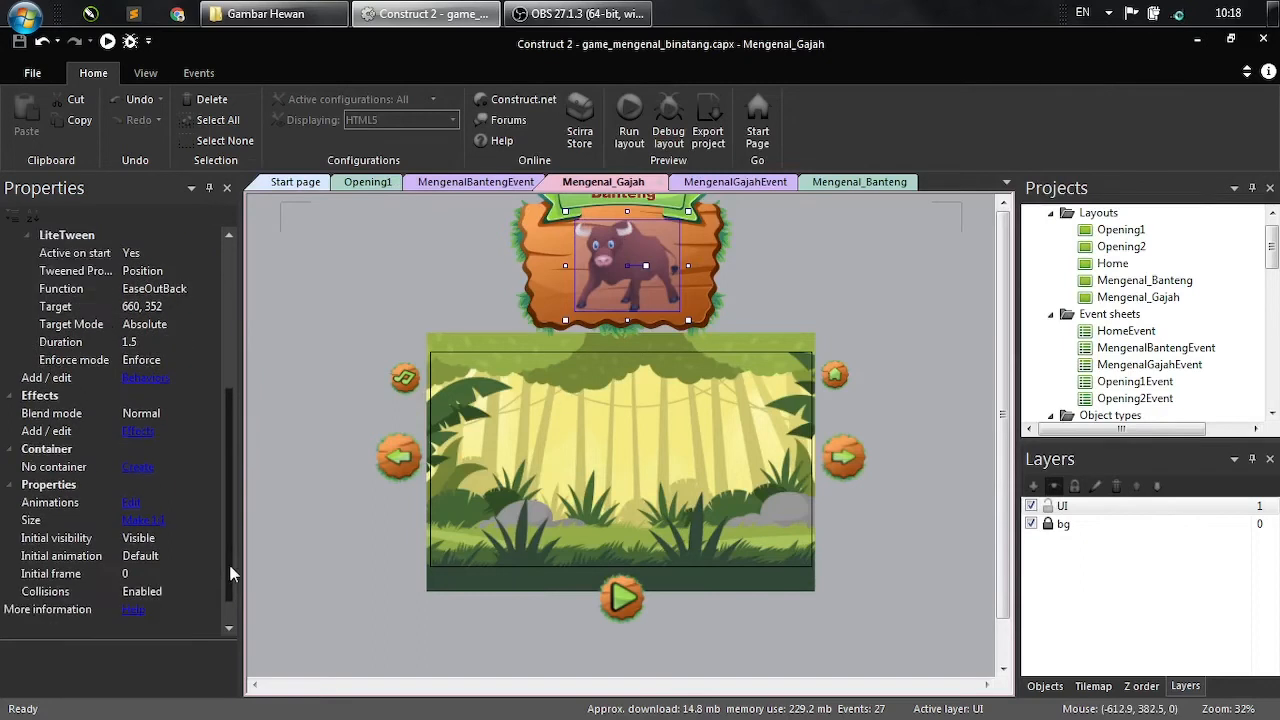
click(166, 538)
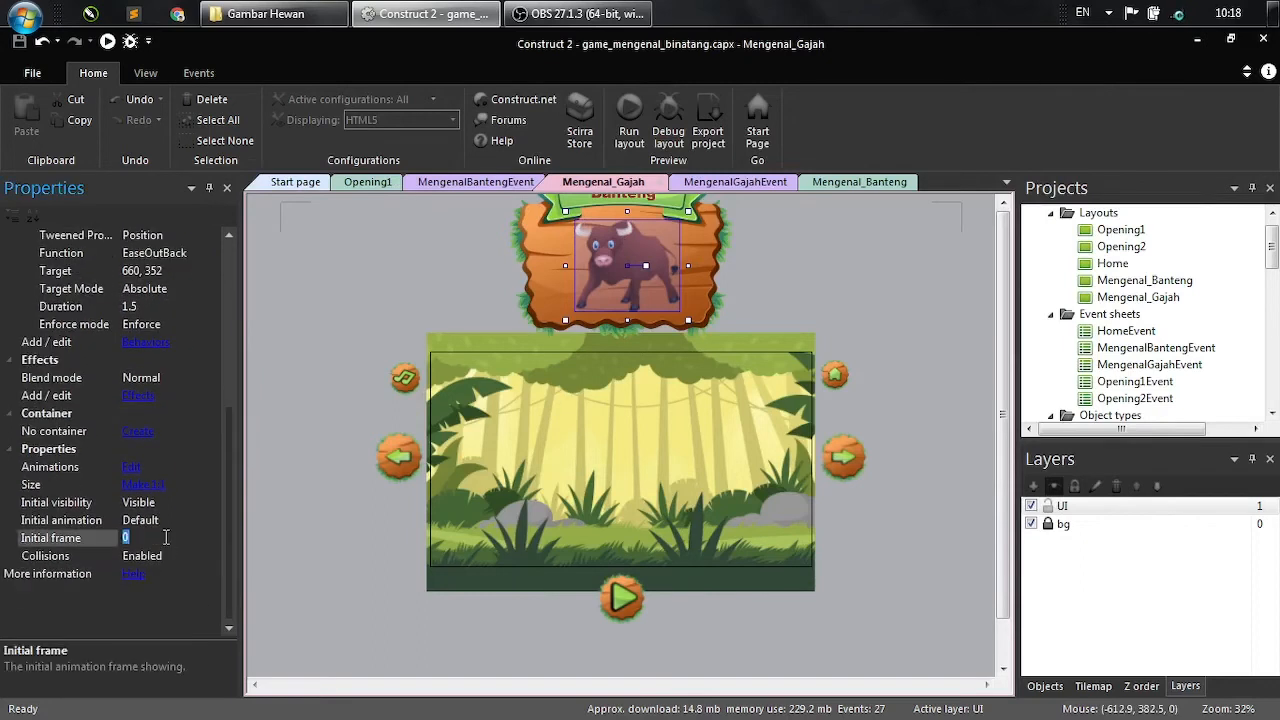
text(1)
click(325, 458)
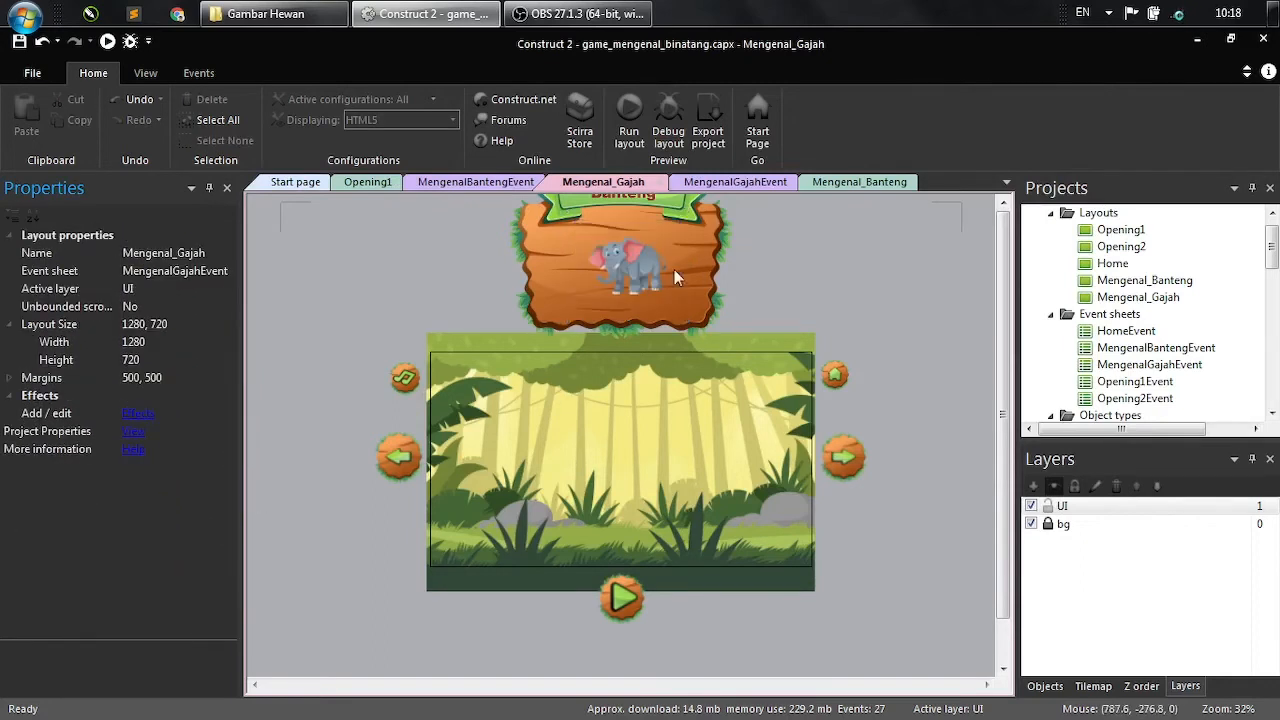
- Enlarge the elephant sprite so it fills more of the wooden board on the Mengenal_Gajah layout
click(650, 277)
mouse_move(667, 295)
mouse_down()
mouse_move(697, 320)
mouse_move(676, 272)
mouse_up()
click(815, 265)
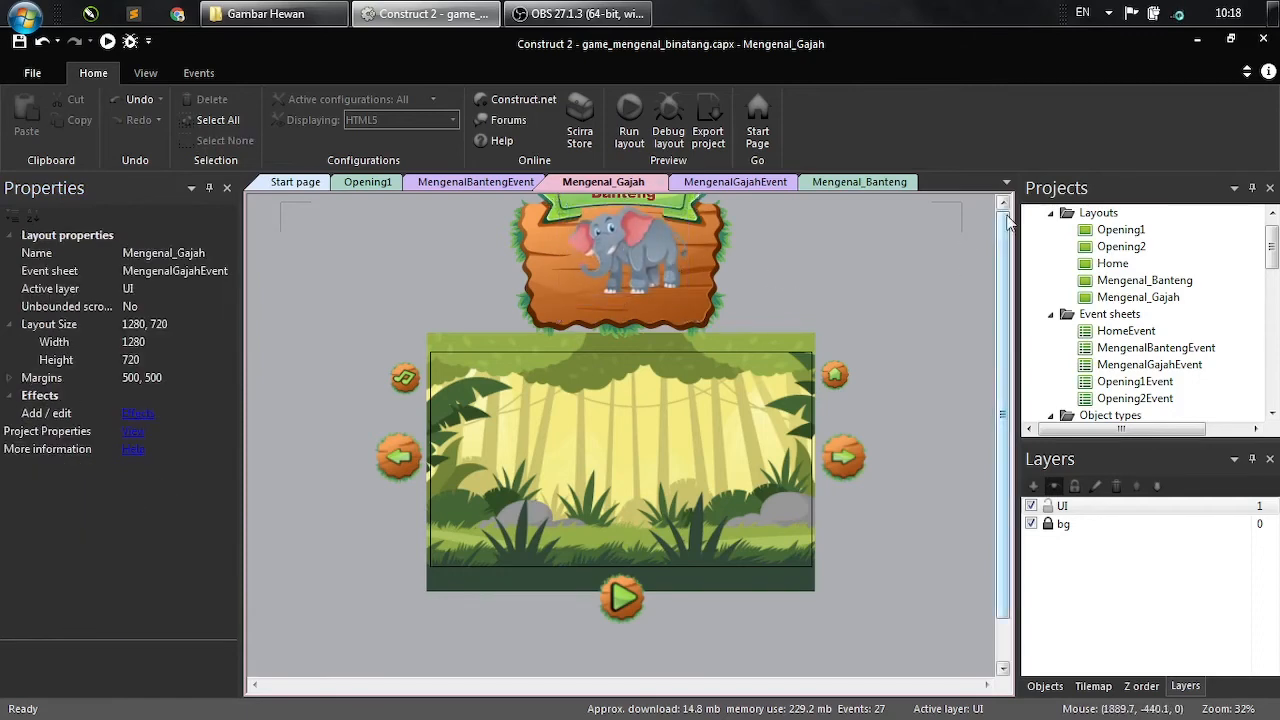
- Change the text of the nama_hewan title on the Mengenal_Gajah layout to "Gajah"
click(623, 205)
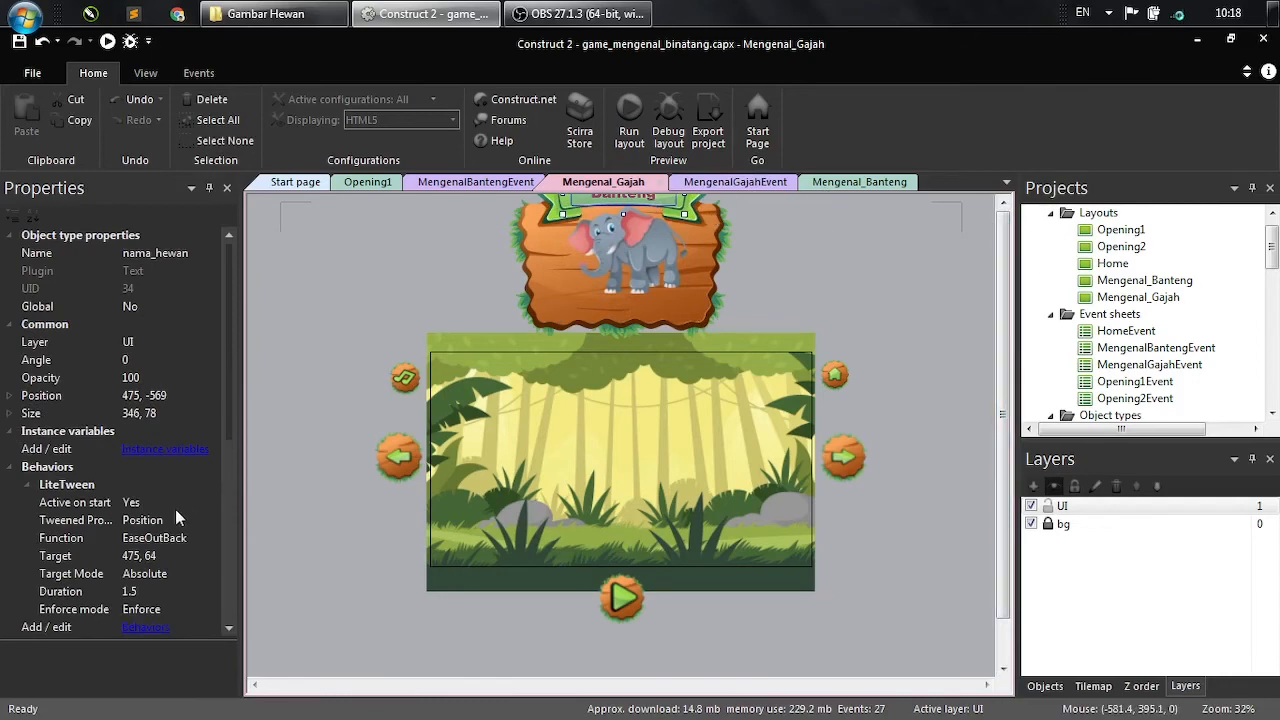
drag(227, 388, 215, 558)
click(178, 413)
text(Gajah)
key(Return)
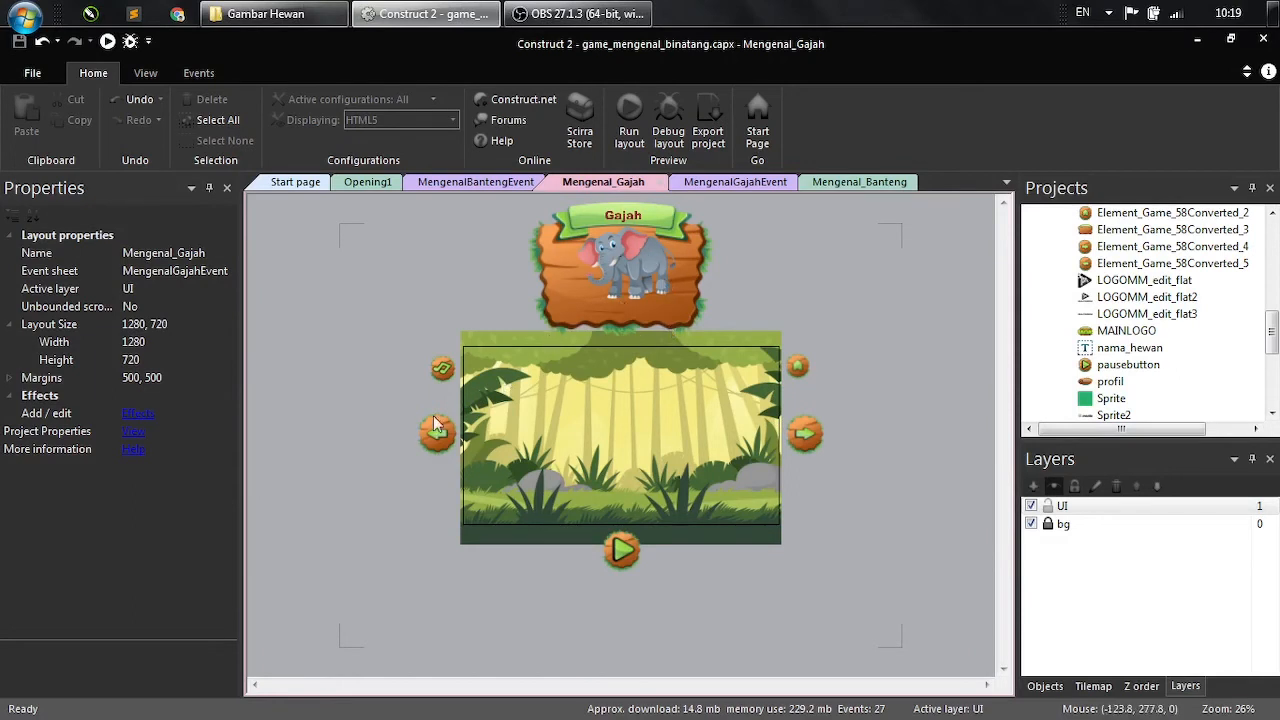
- Delete the back arrow button from the Mengenal_Banteng layout
click(839, 183)
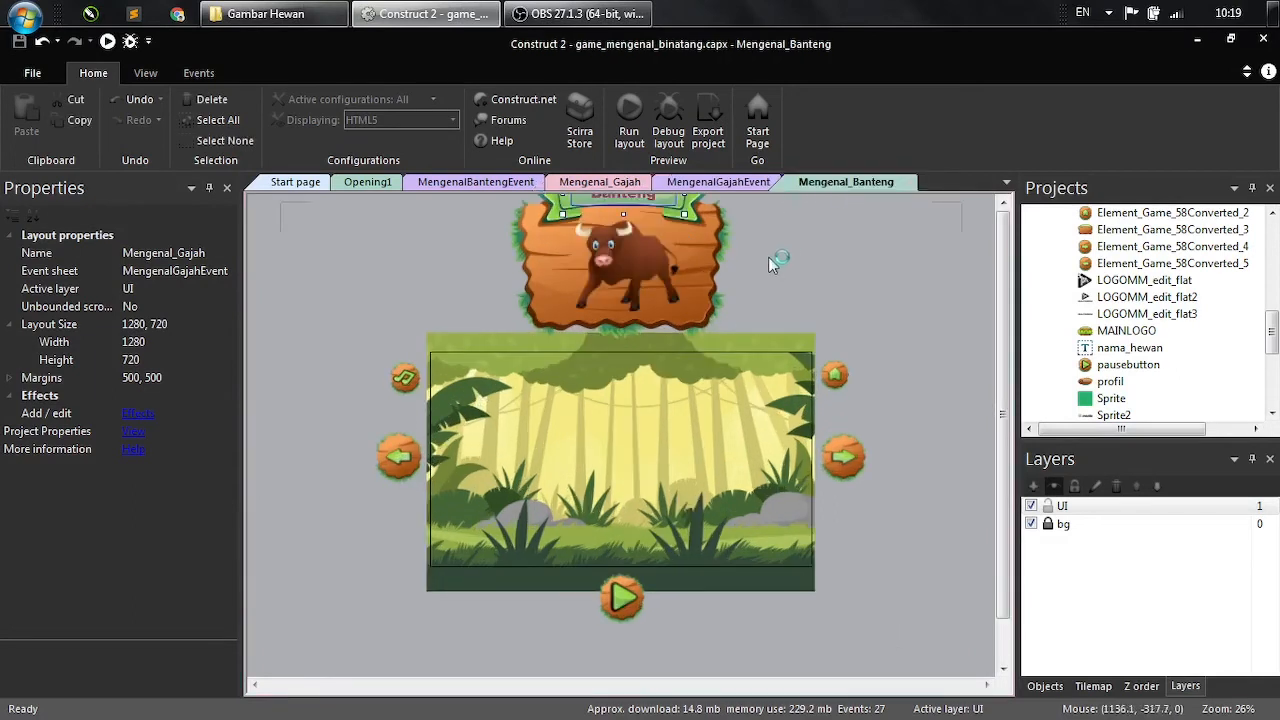
click(389, 448)
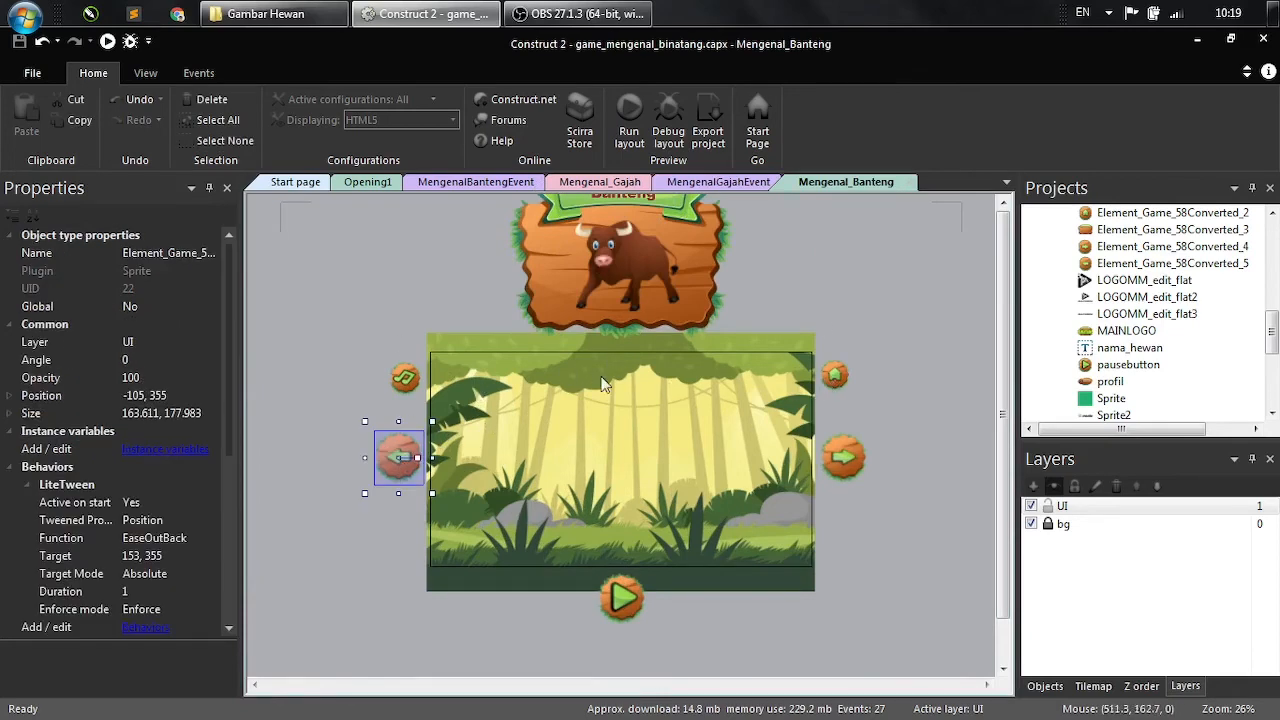
key(Delete)
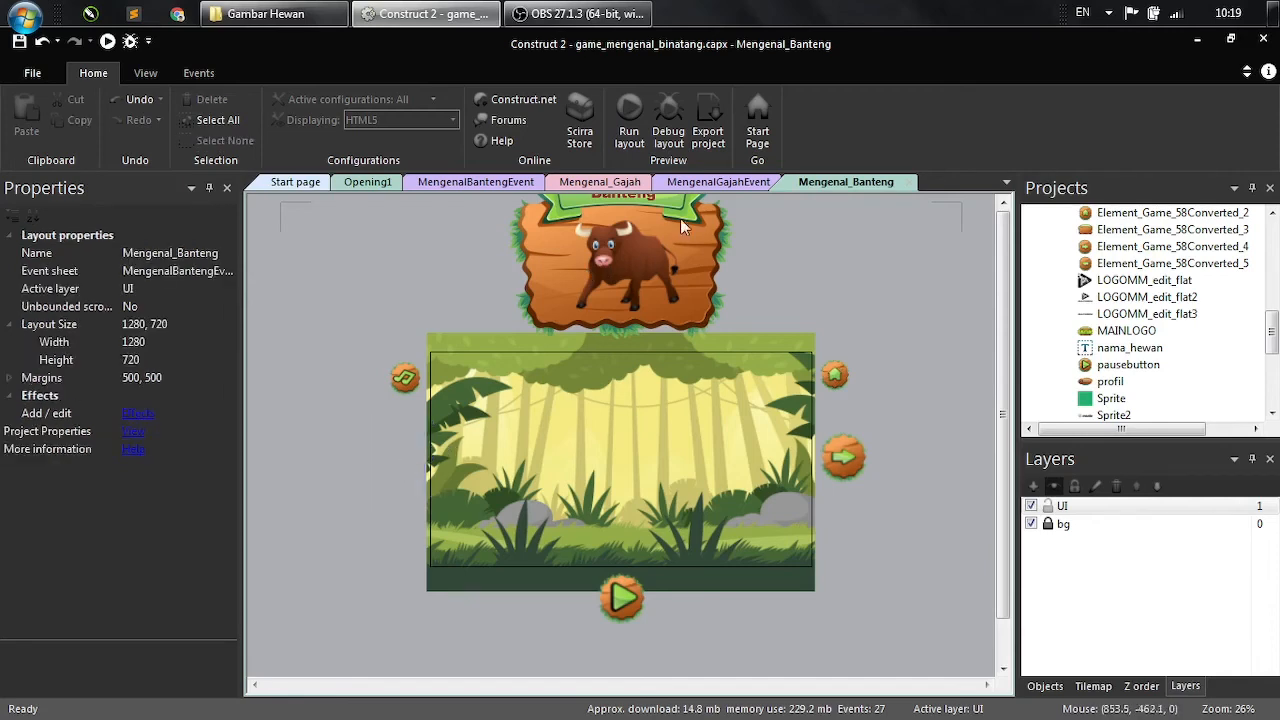
- In MengenalGajahEvent, add a Touch "On tap object" event for the back arrow button Element_Game_58Converted_5
click(600, 182)
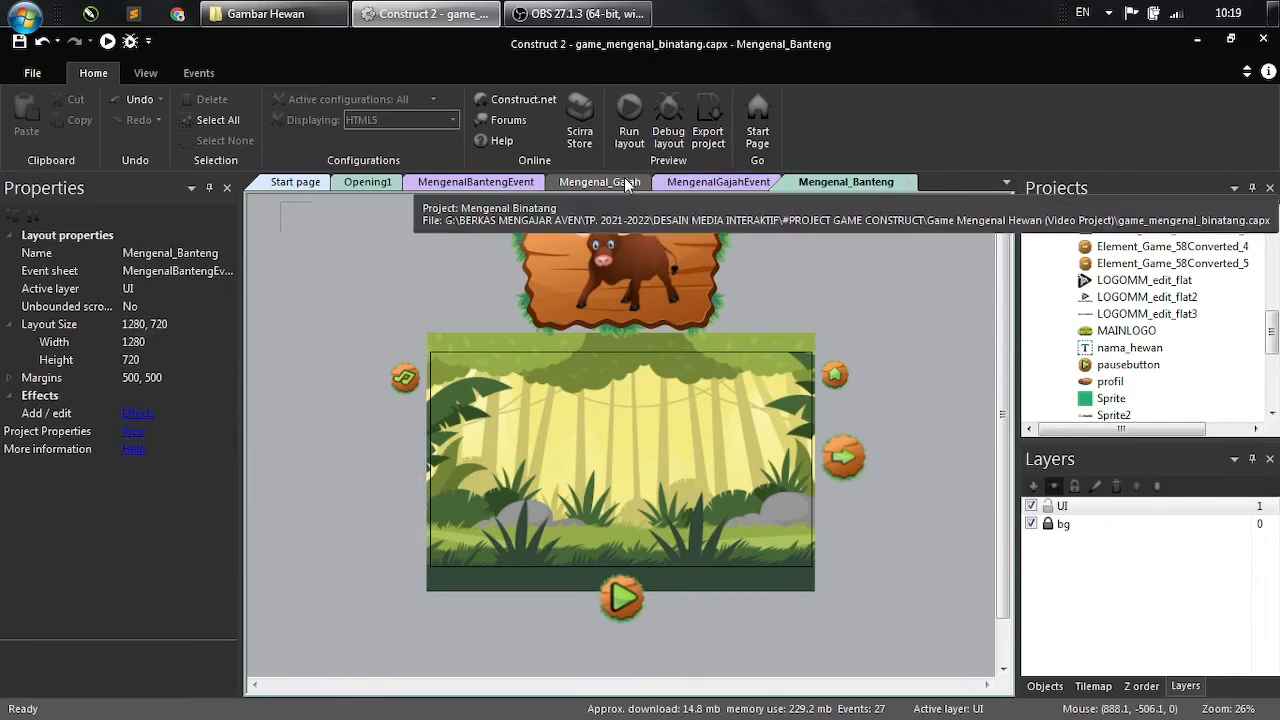
click(455, 450)
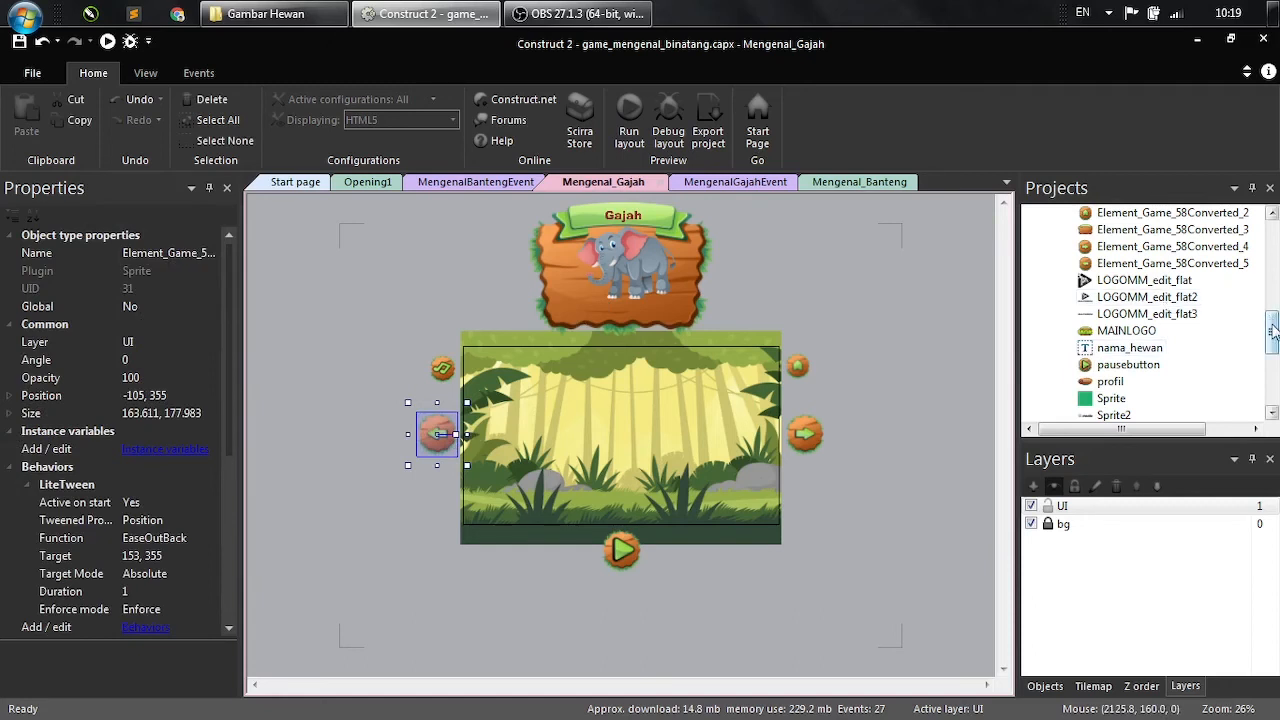
drag(1271, 333, 1270, 248)
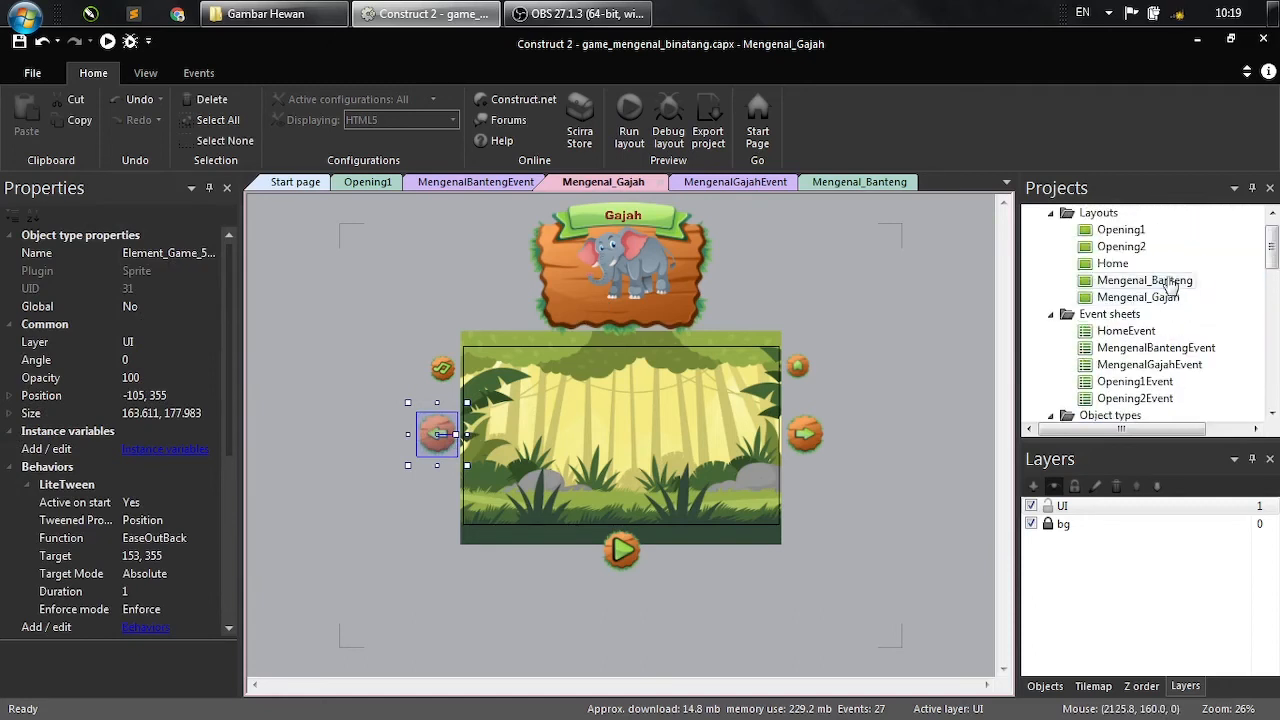
click(774, 254)
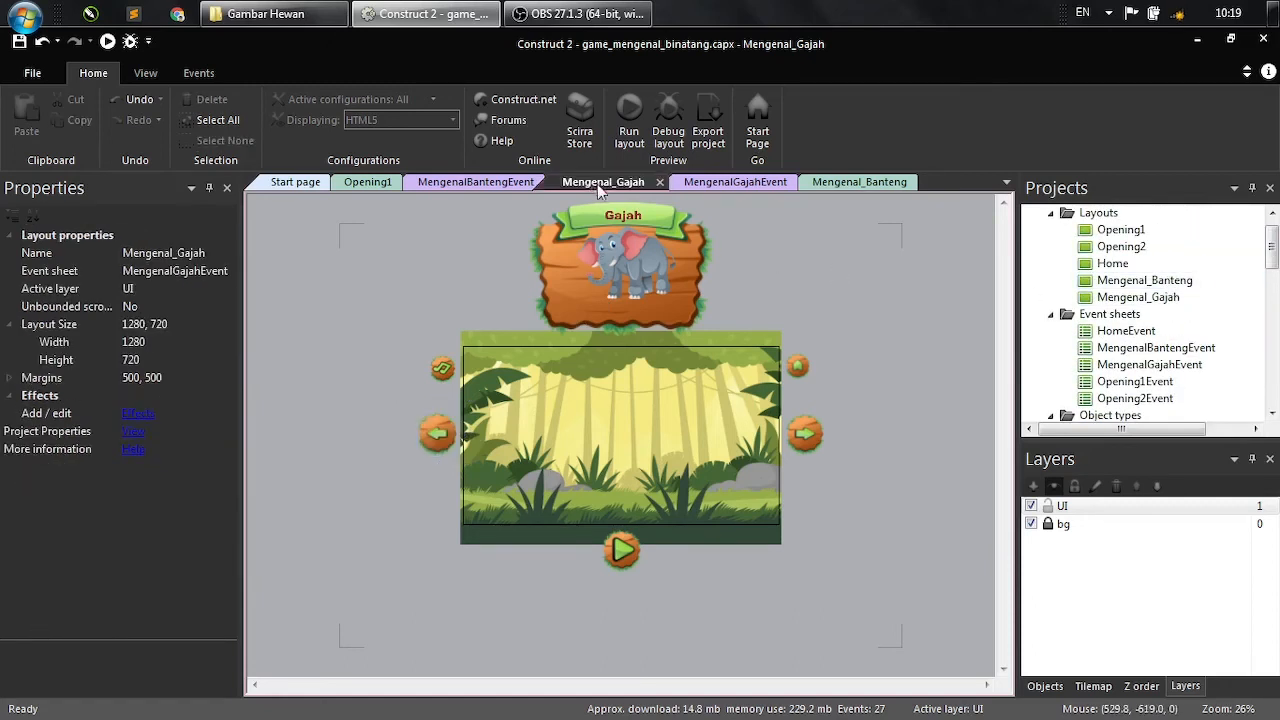
click(688, 184)
drag(1002, 266, 716, 447)
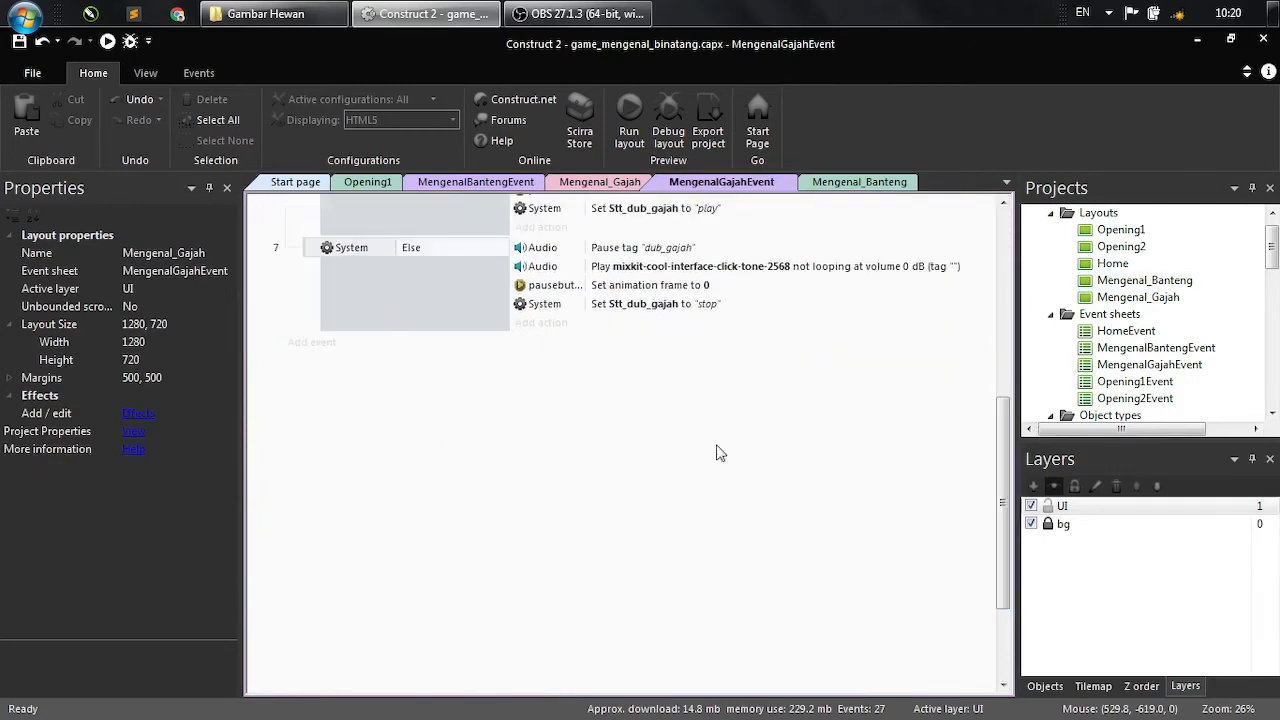
click(320, 347)
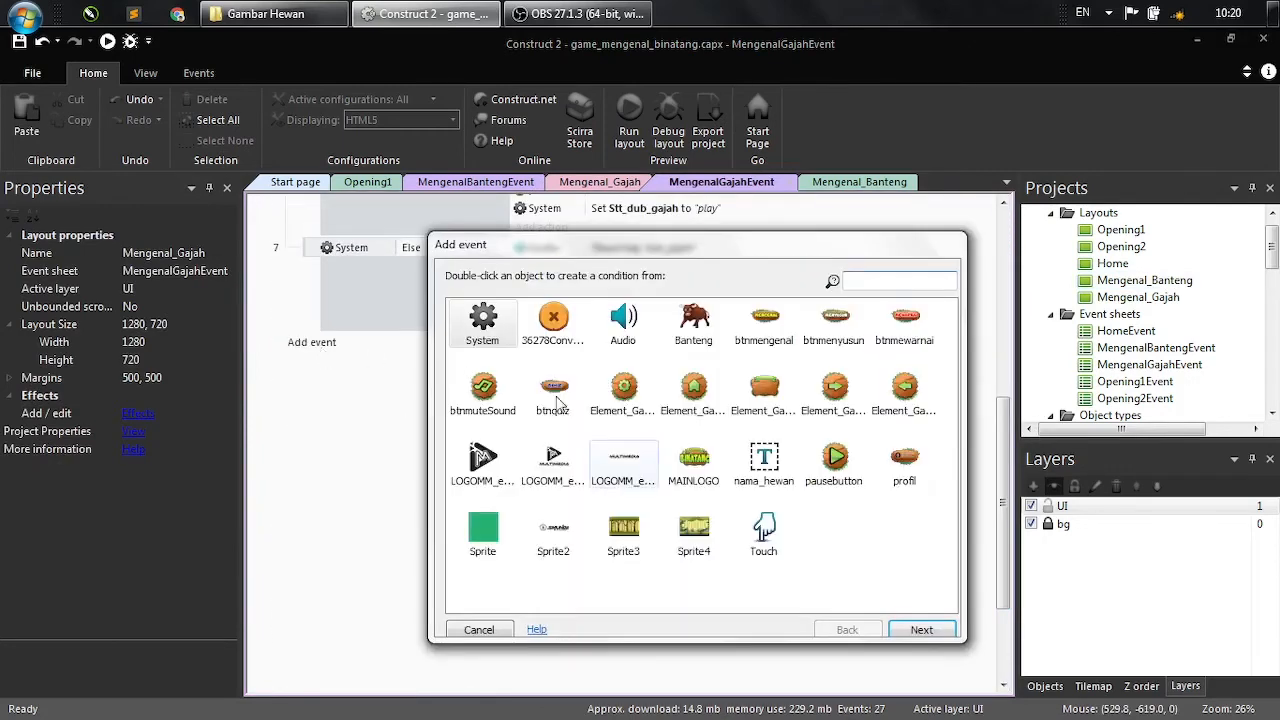
double_click(764, 530)
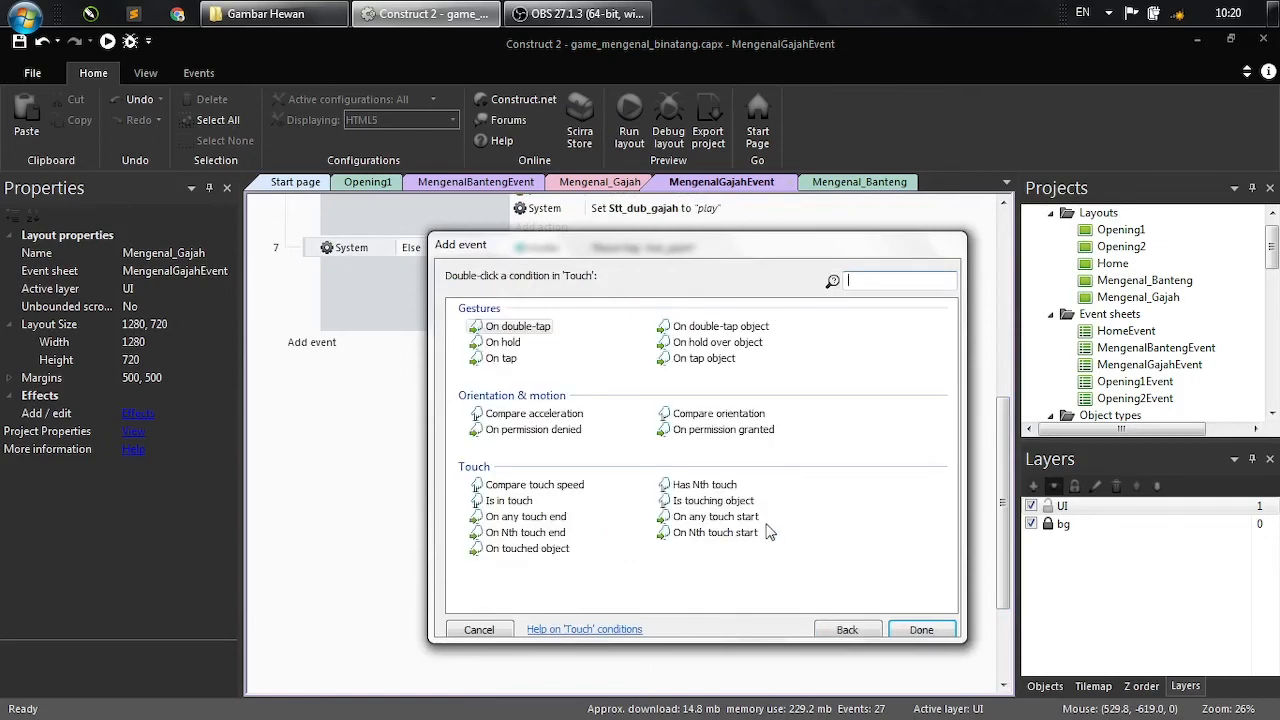
double_click(700, 358)
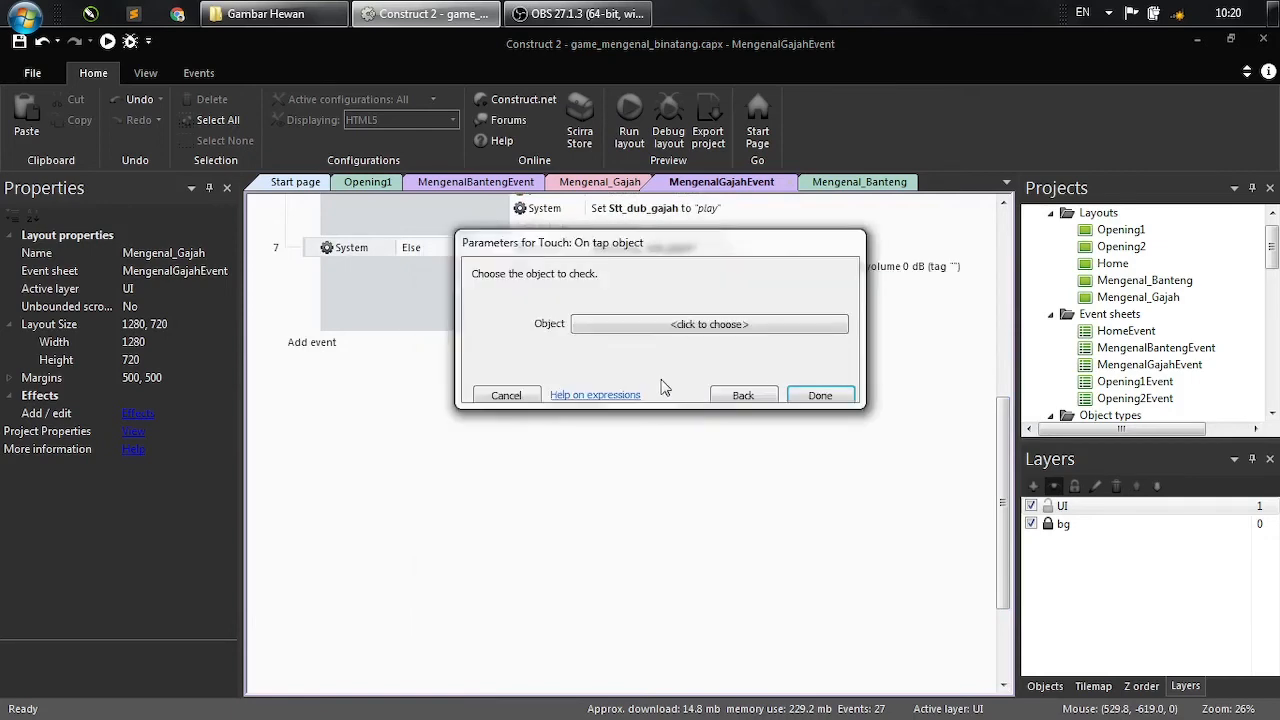
click(684, 338)
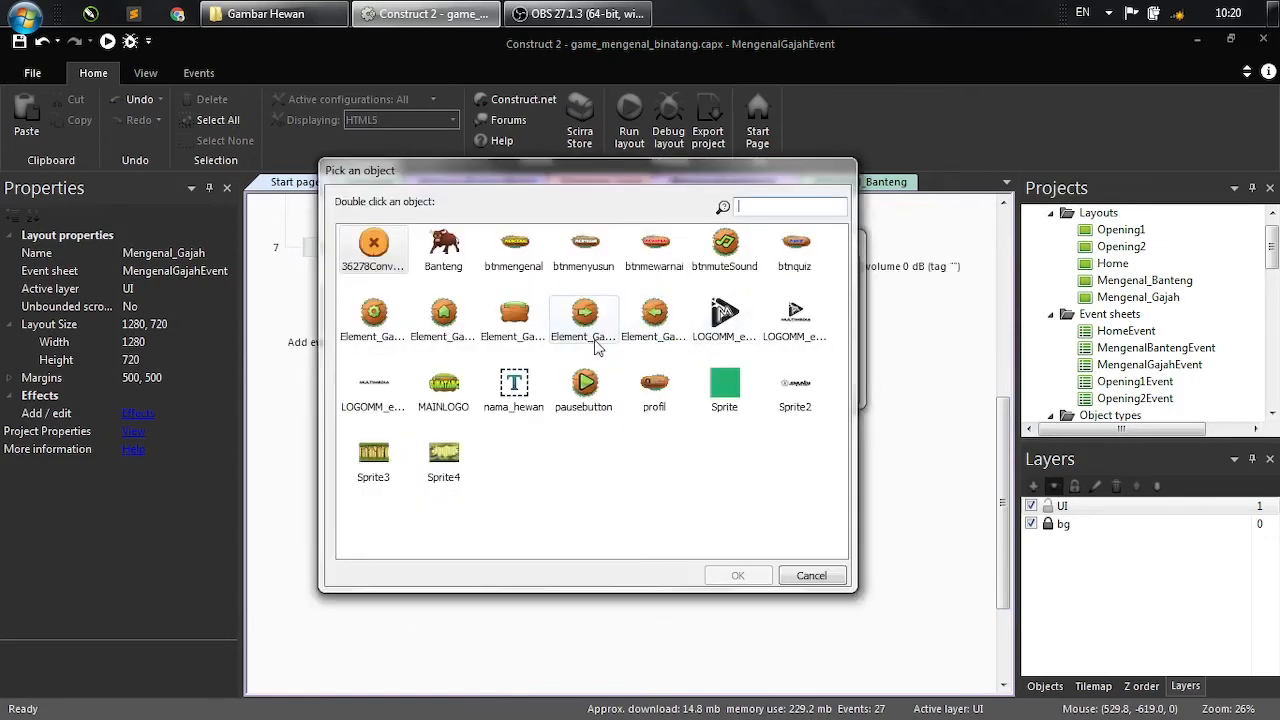
click(676, 314)
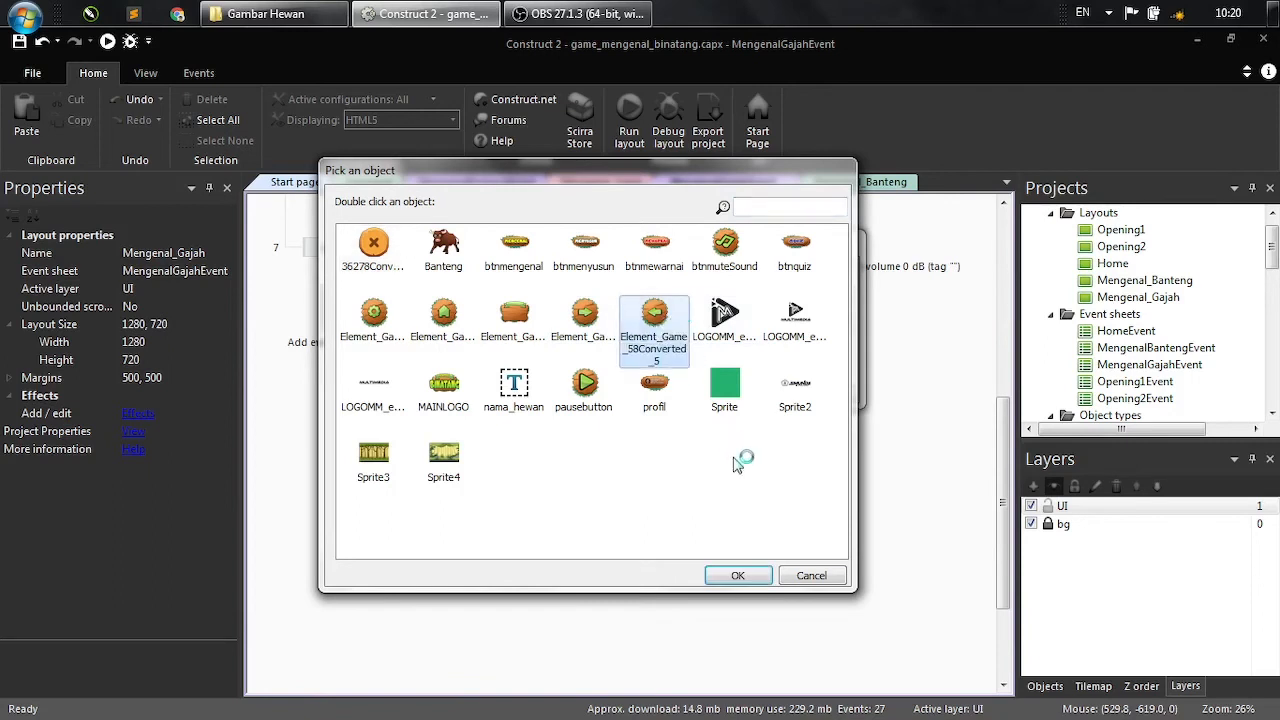
click(737, 576)
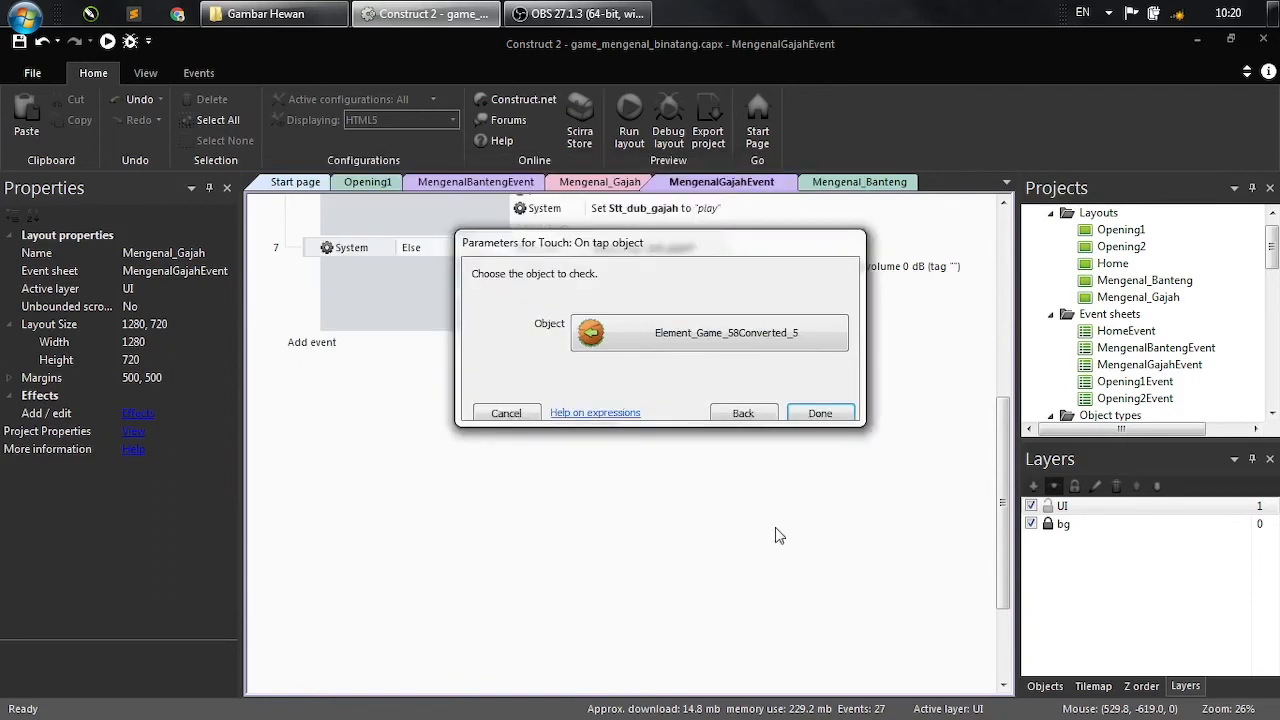
click(818, 414)
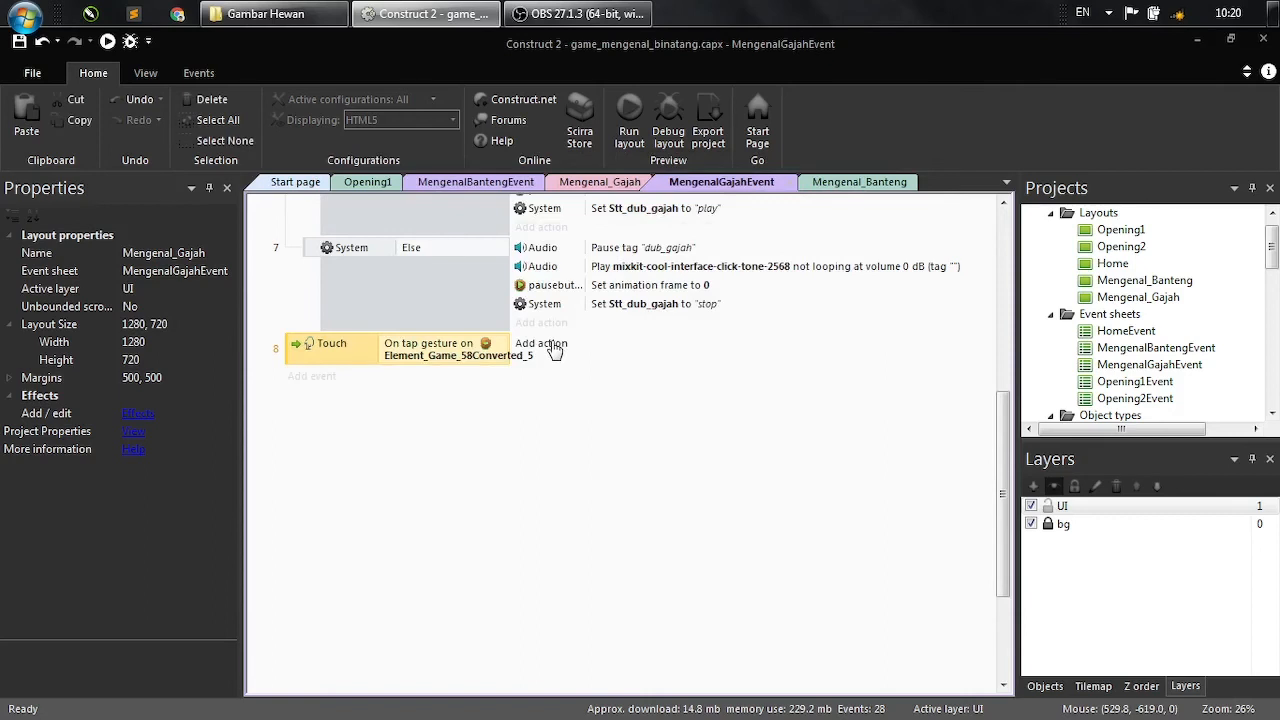
- Add a System "Go to layout" action to the back arrow's tap event, targeting Mengenal_Banteng
click(553, 345)
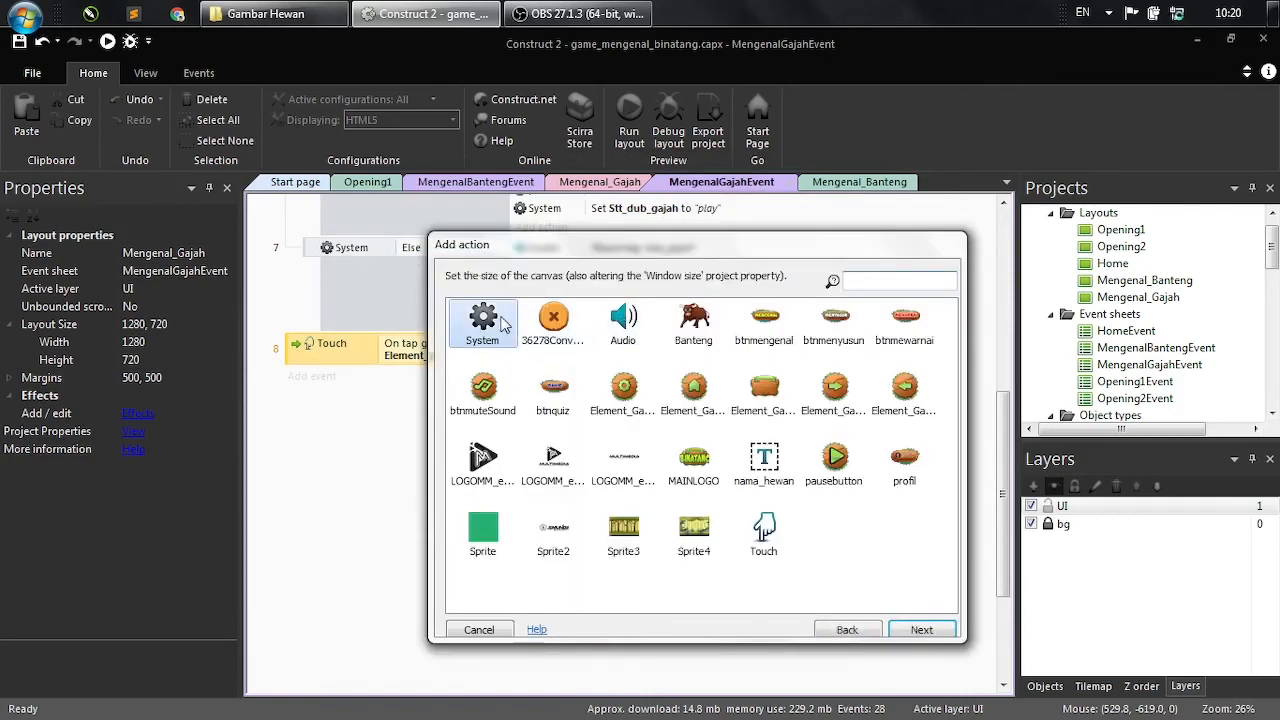
double_click(503, 323)
double_click(686, 398)
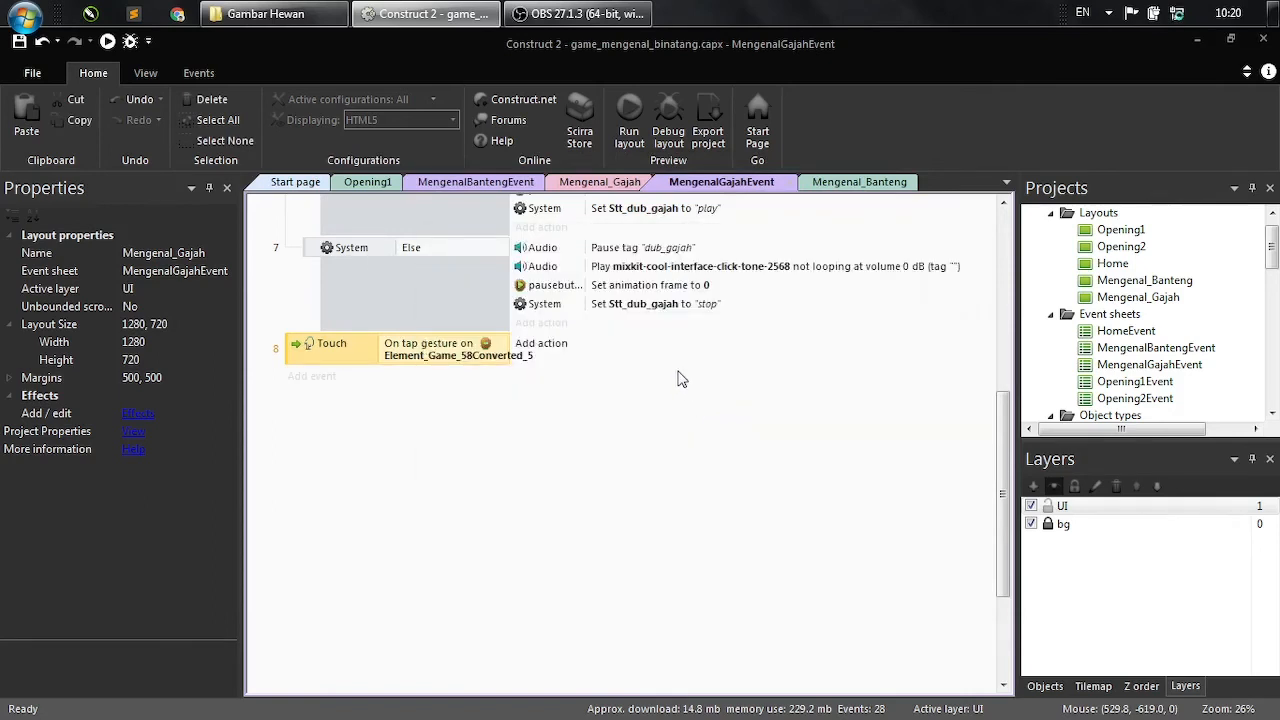
click(639, 326)
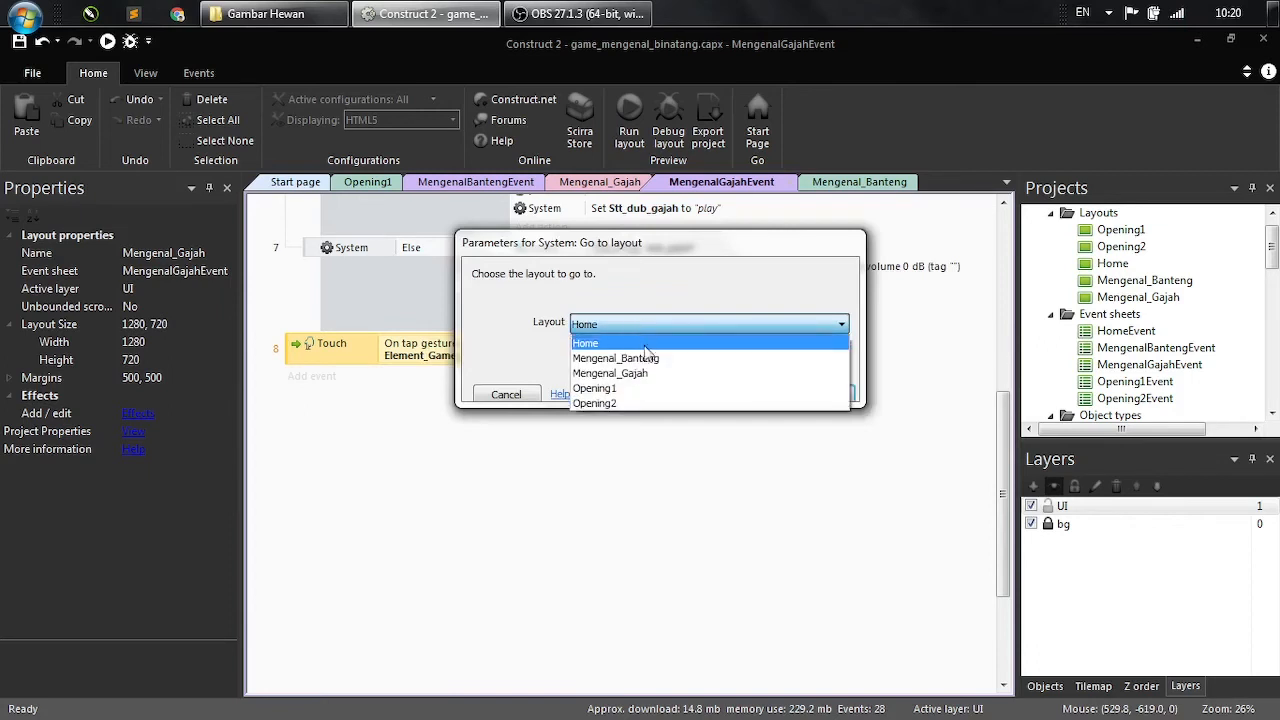
click(645, 356)
click(826, 395)
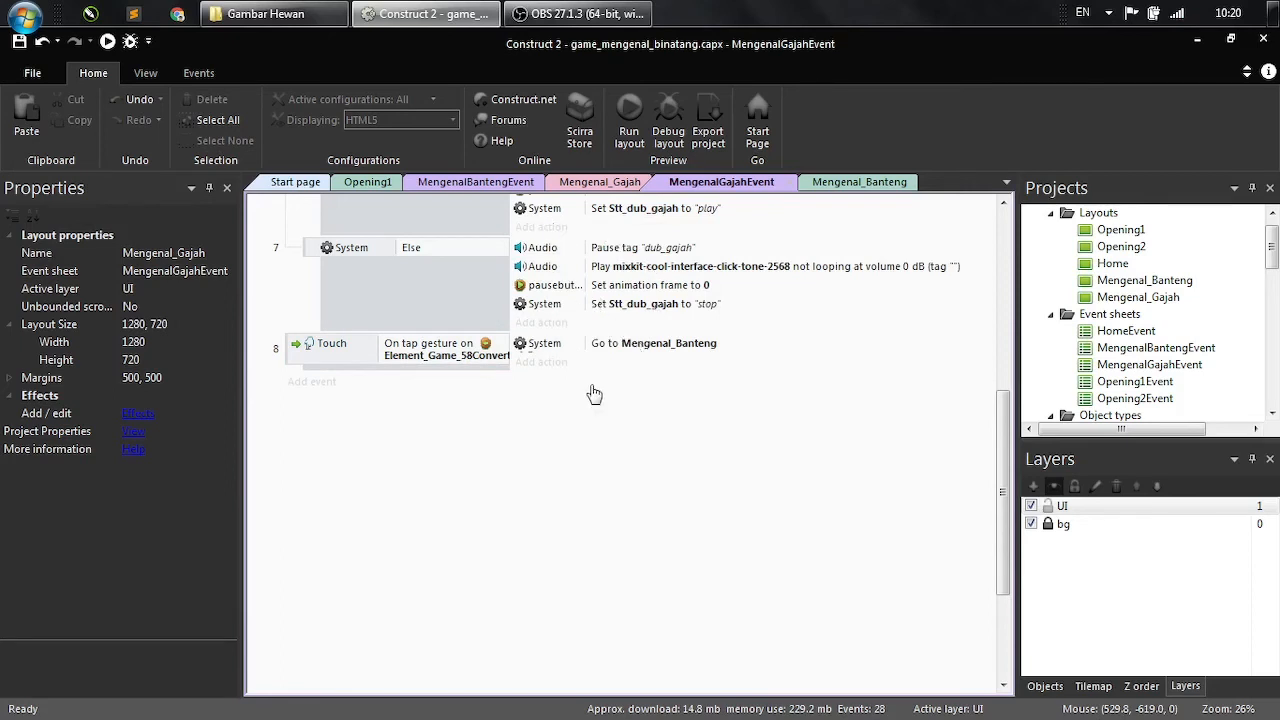
- Copy the mixkit-cool-interface-click-tone-2568 play action from the Else event into the back arrow's tap event and save the project
click(560, 270)
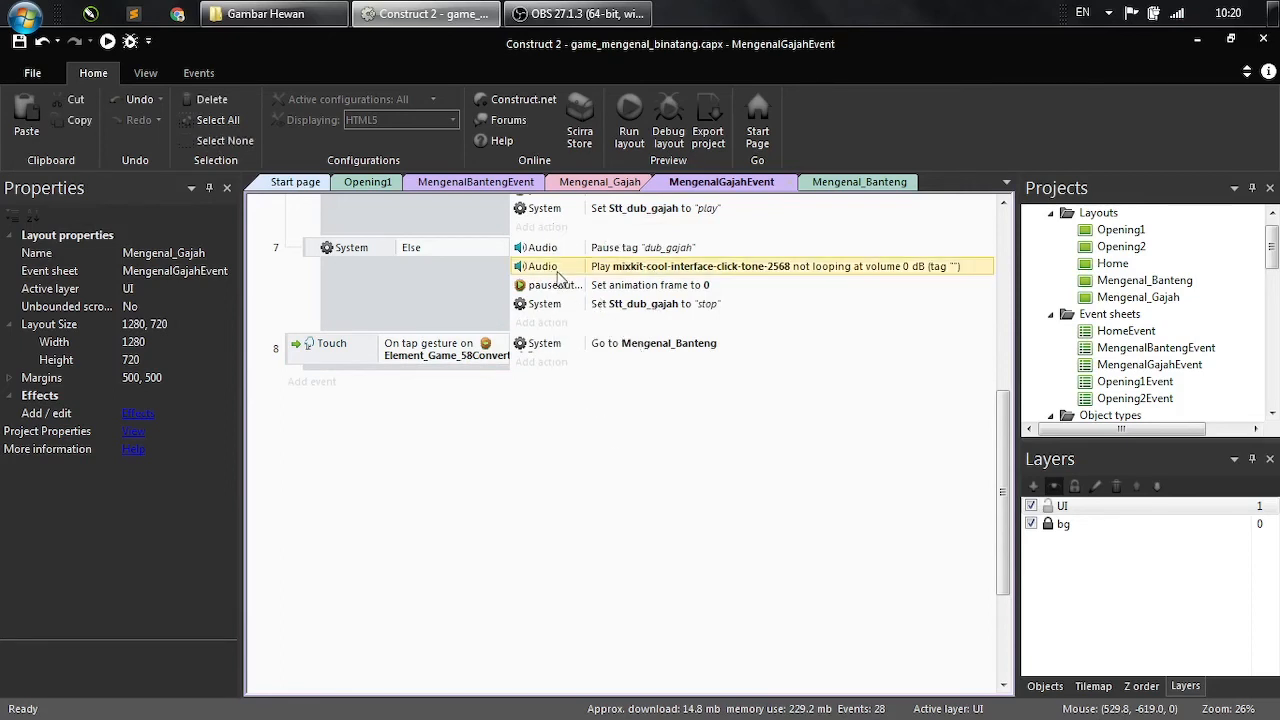
ctrl+drag(540, 275, 567, 360)
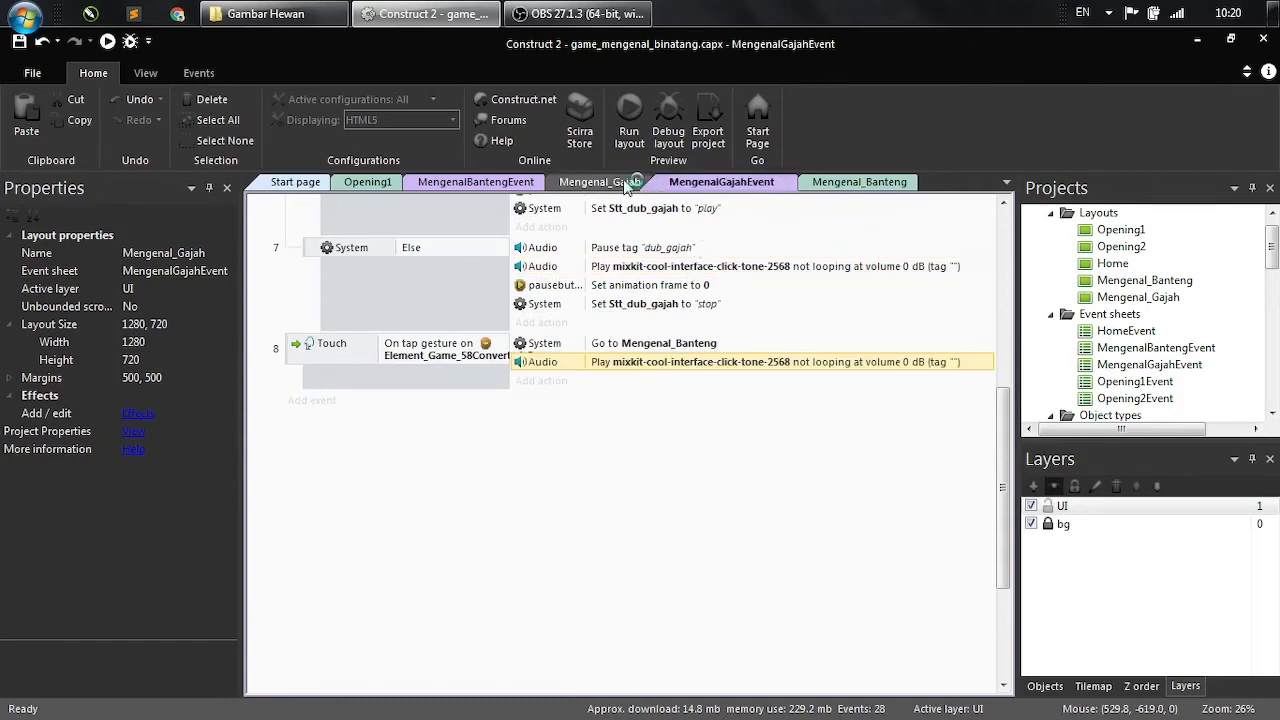
click(600, 182)
key(ctrl+s)
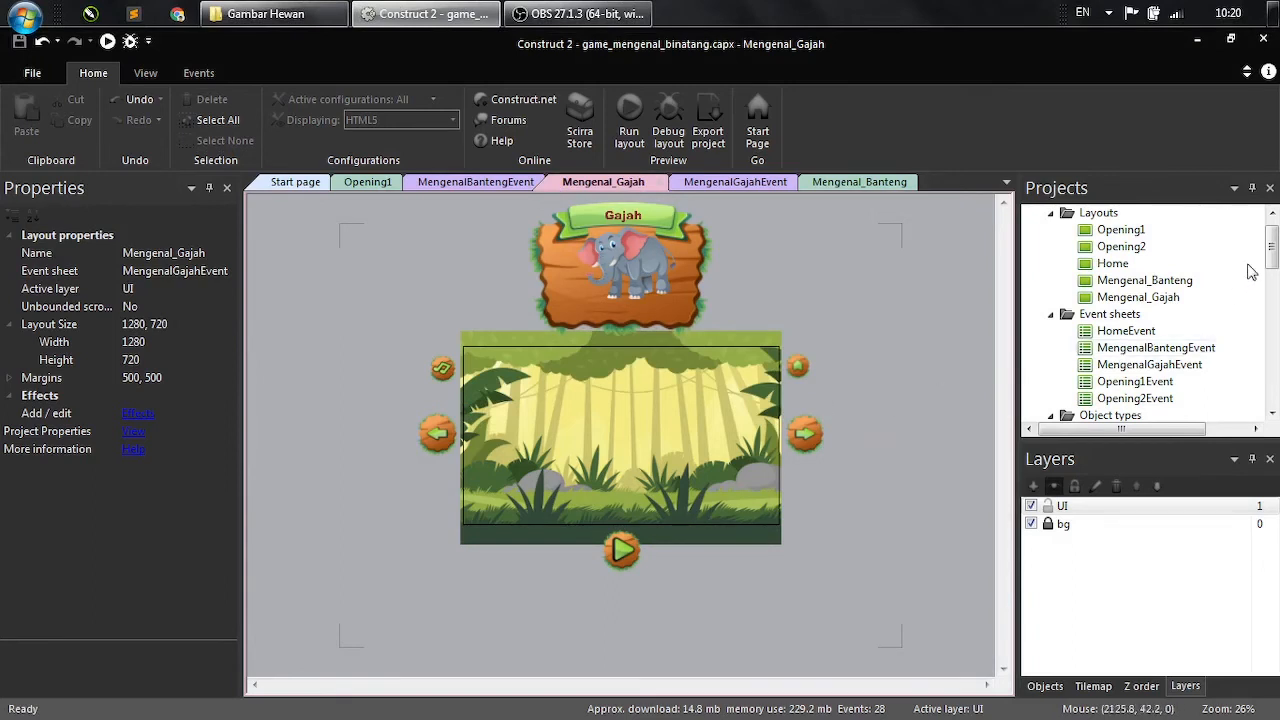
- Duplicate the Mengenal_Gajah layout and name the copy Mengenal_Koala
drag(1275, 272, 1275, 403)
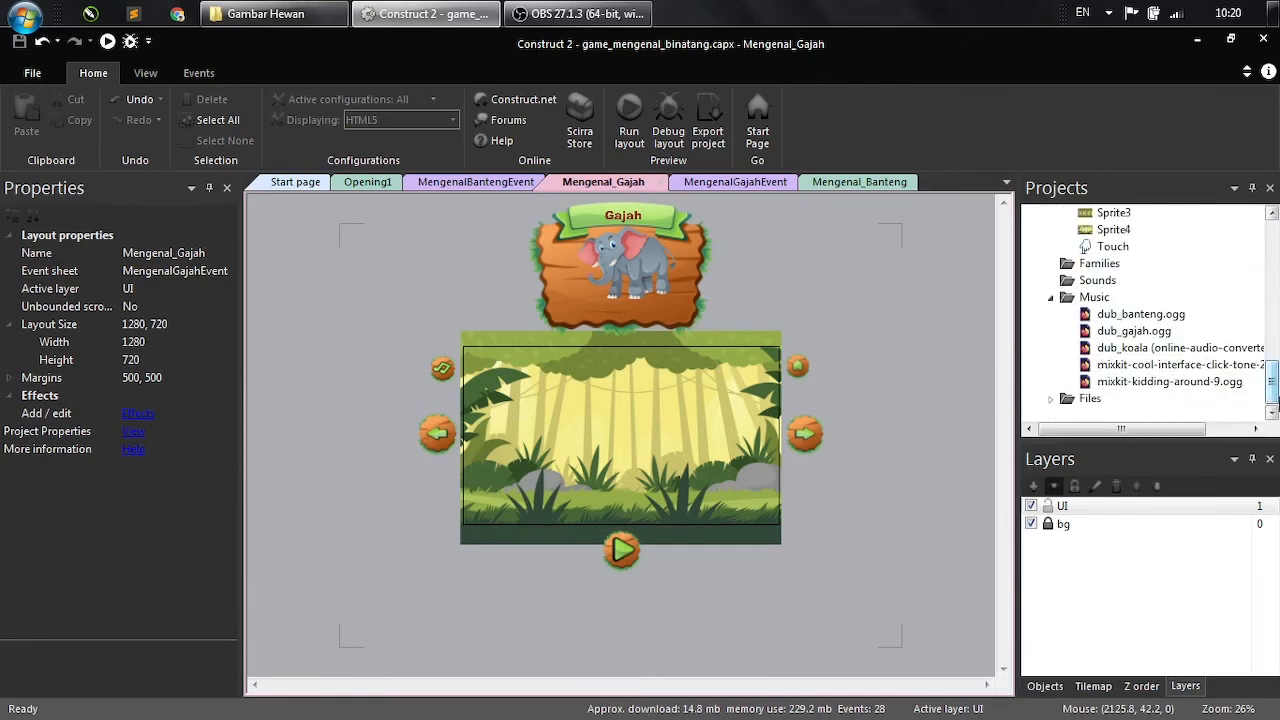
scroll(1235, 295, up, 10)
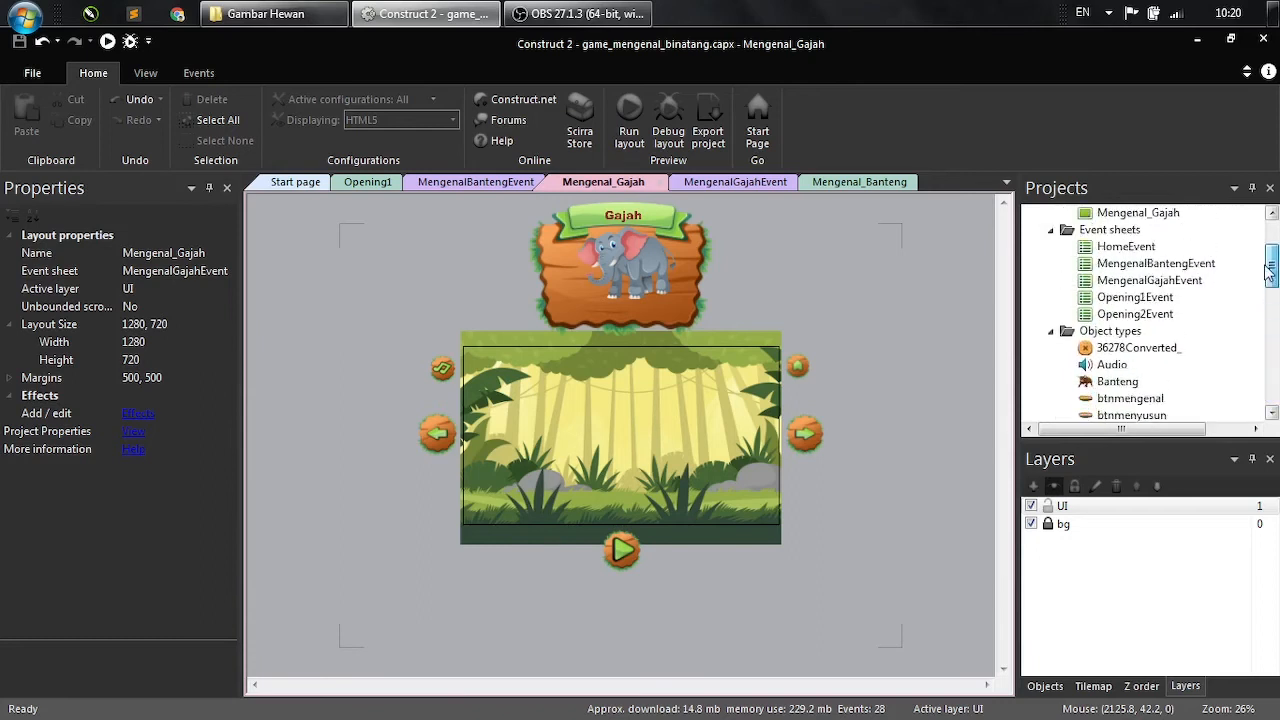
click(1138, 316)
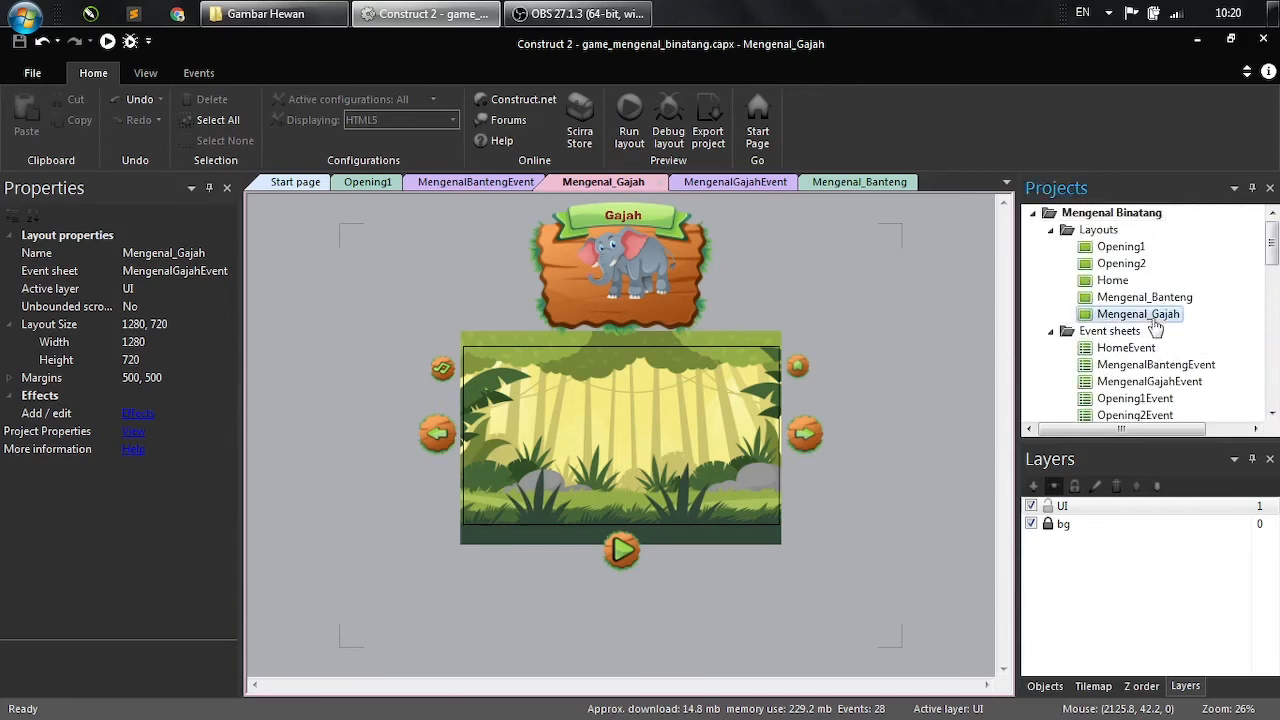
right_click(1111, 318)
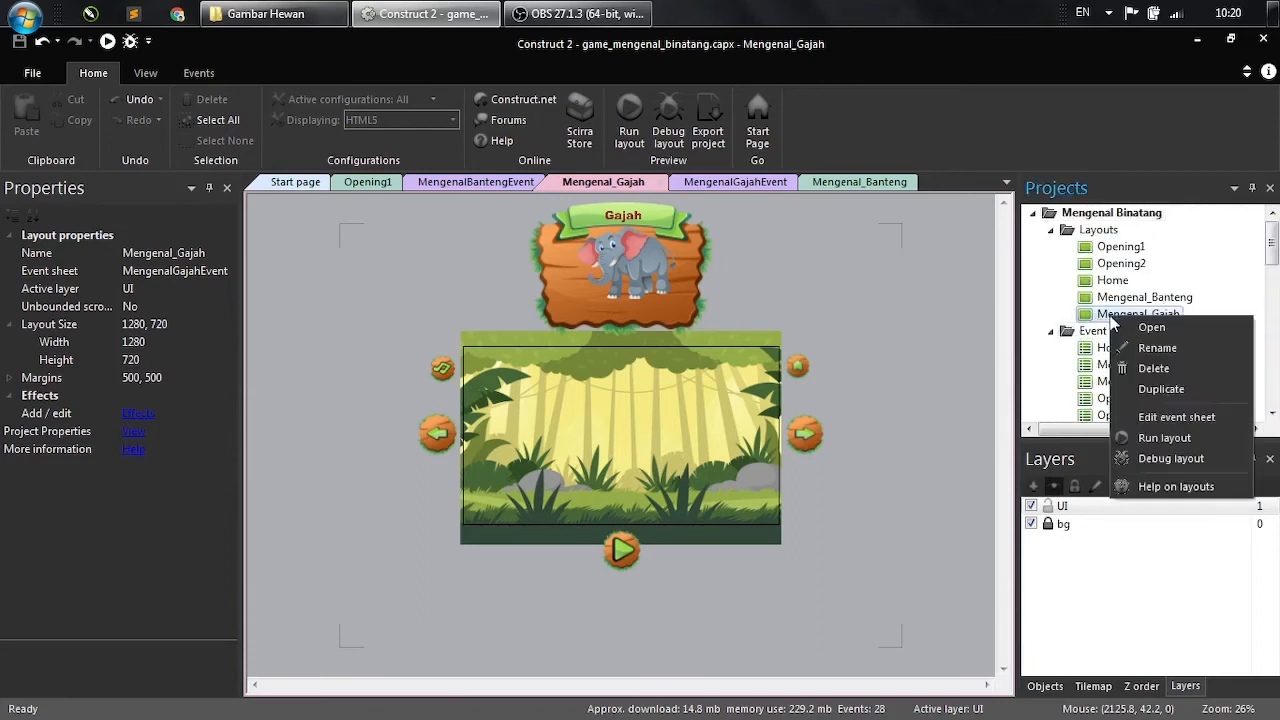
click(1160, 389)
text(Mengenal_Koal)
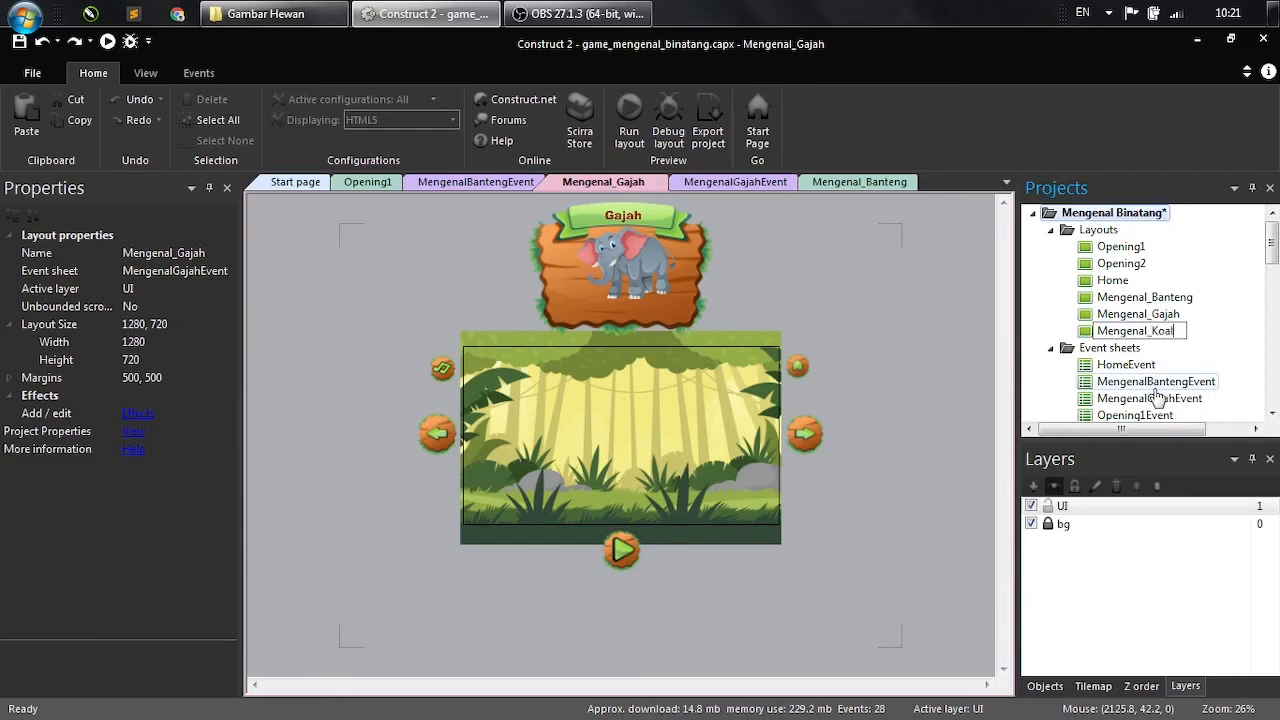
text(a)
key(Return)
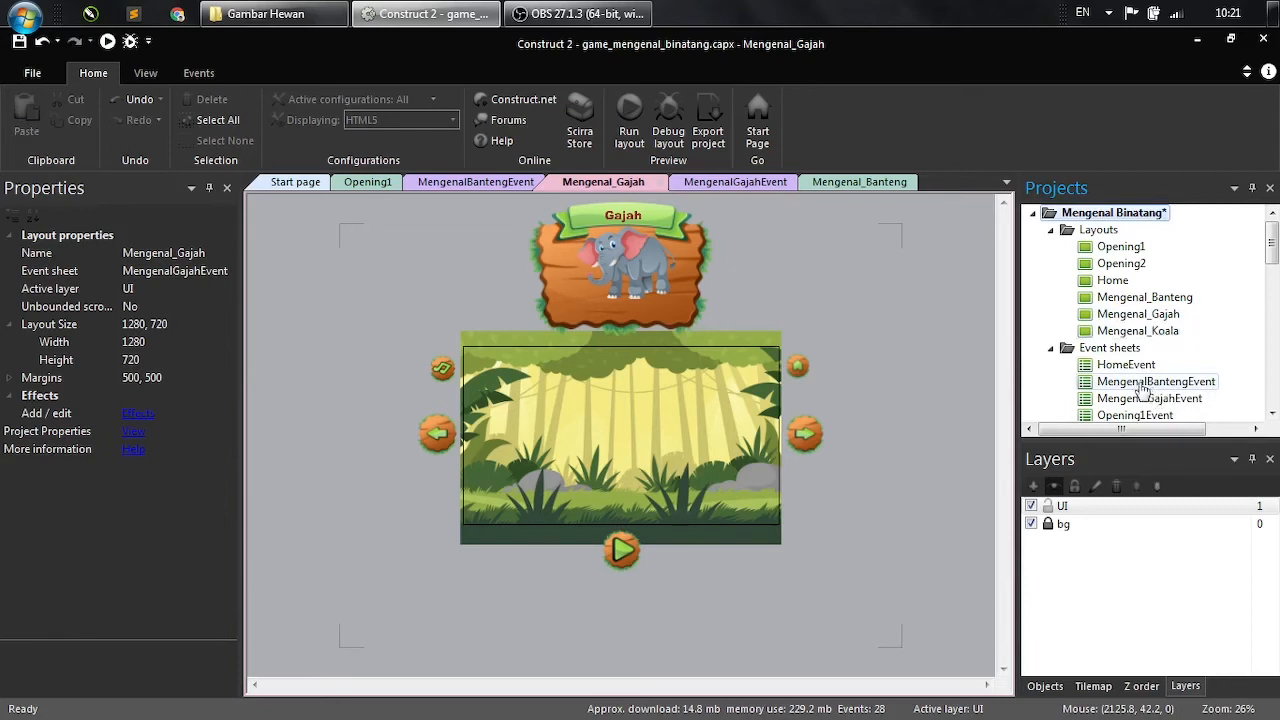
- Add a new event sheet to the project and name it MengenalKoalaEvent
click(1103, 350)
right_click(1103, 350)
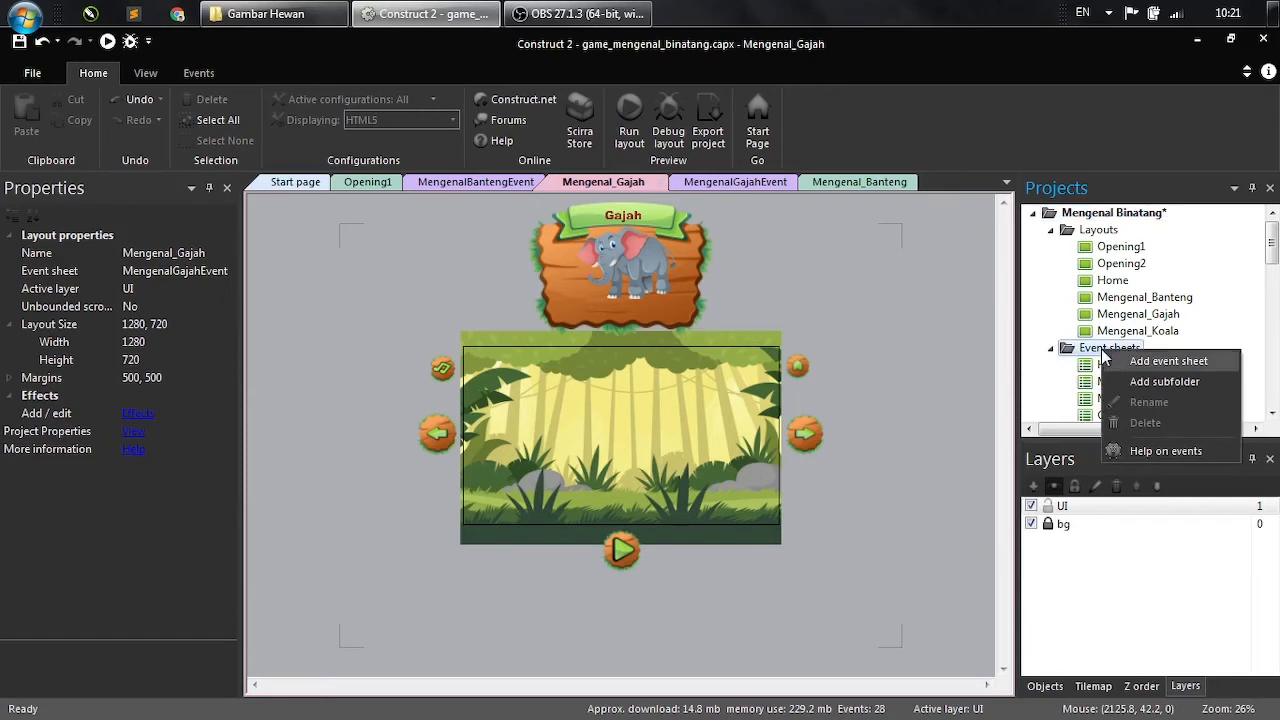
click(1122, 362)
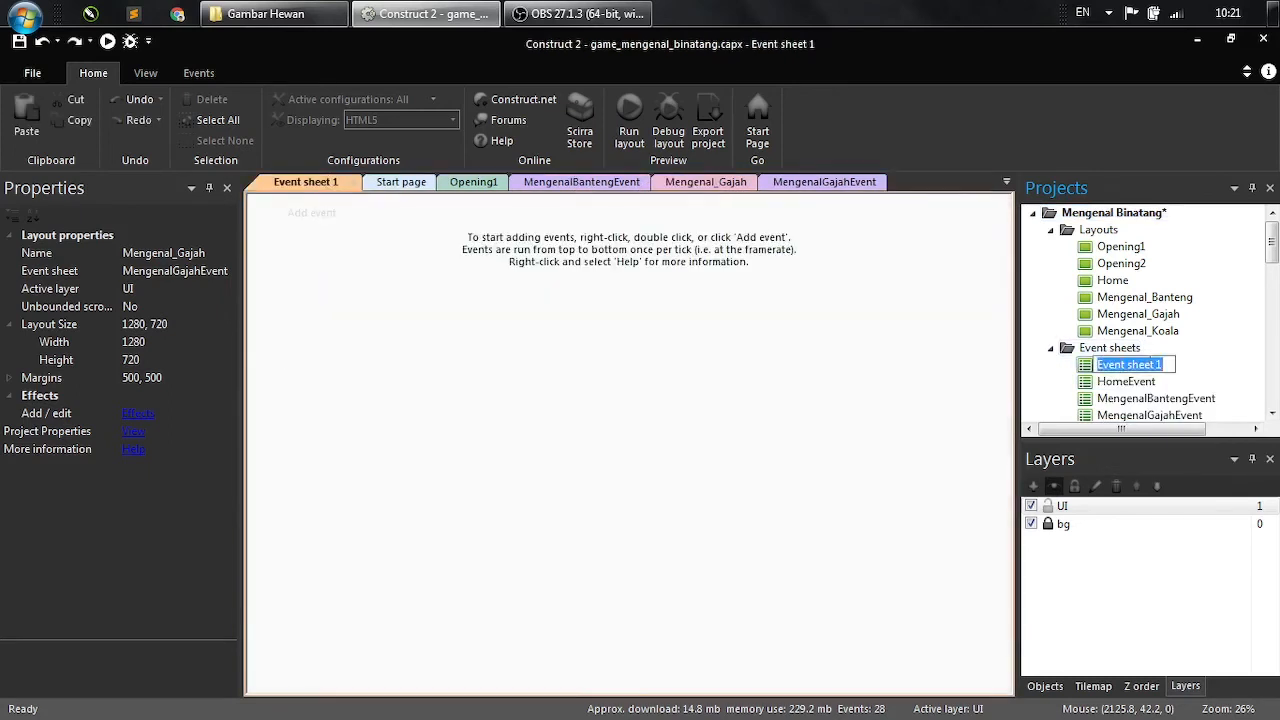
text(MengenalKoa)
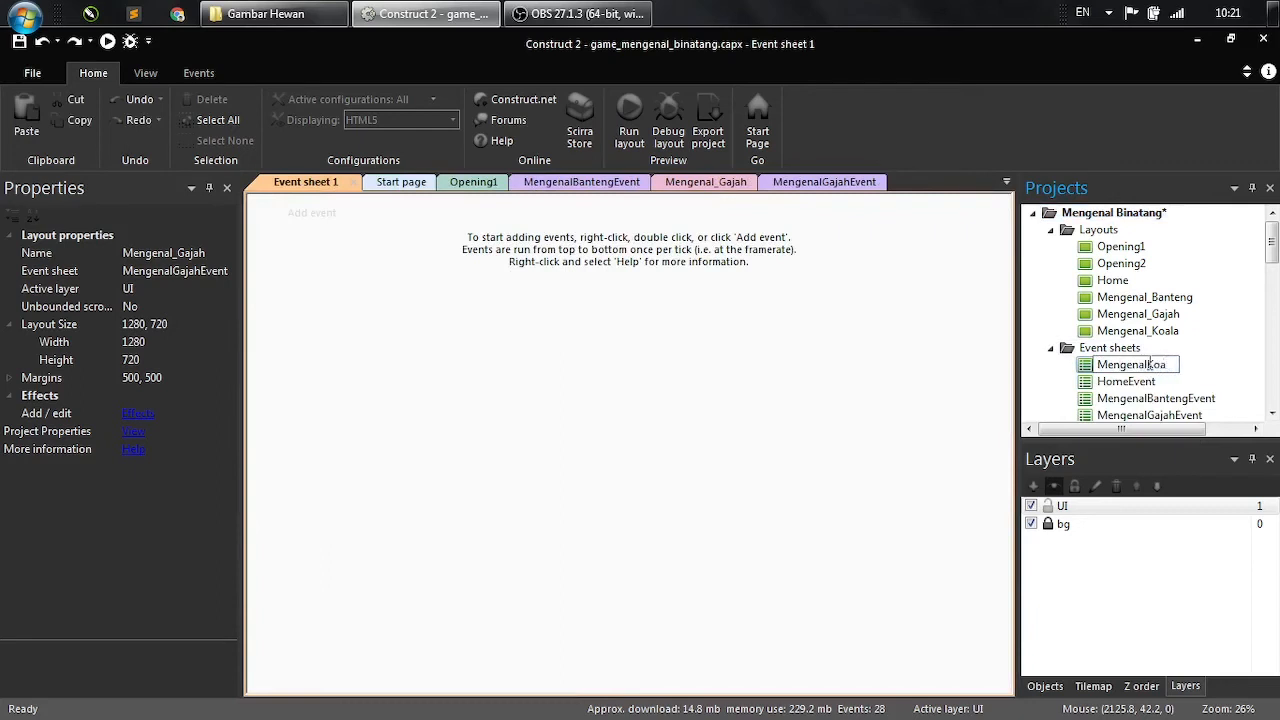
text(laEvent)
key(Return)
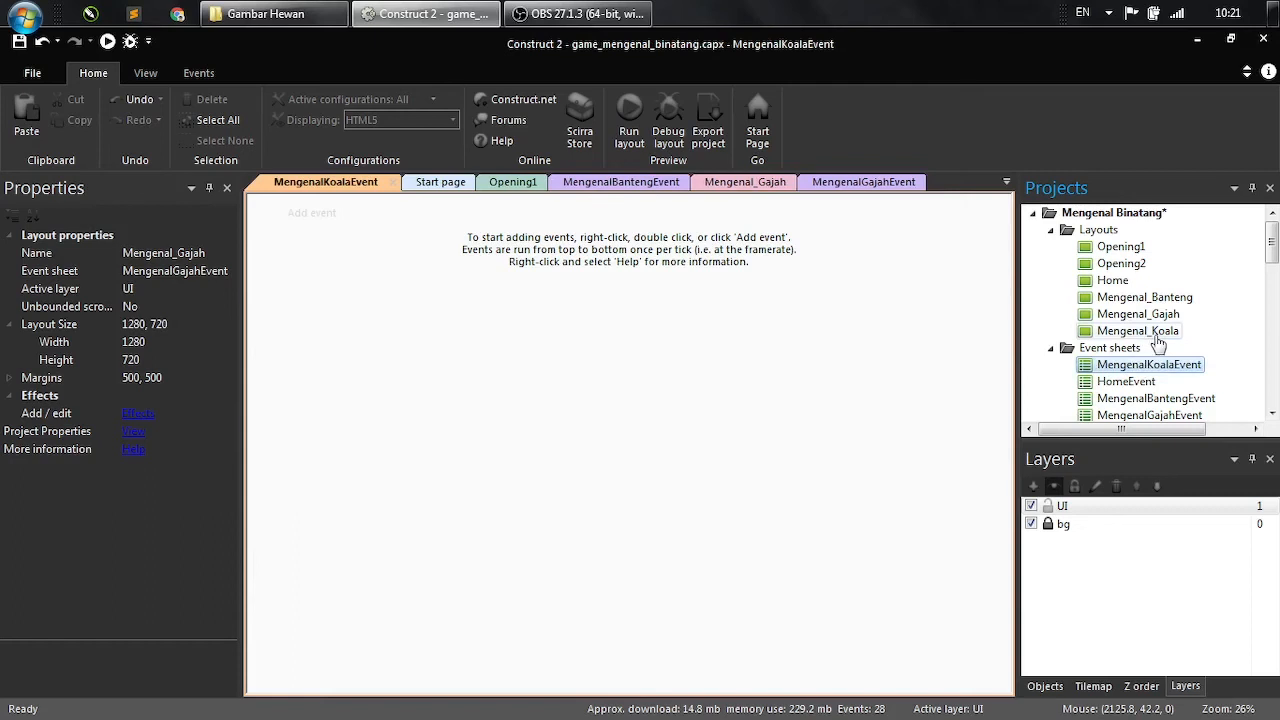
- Assign the MengenalKoalaEvent event sheet to the Mengenal_Koala layout
click(1150, 337)
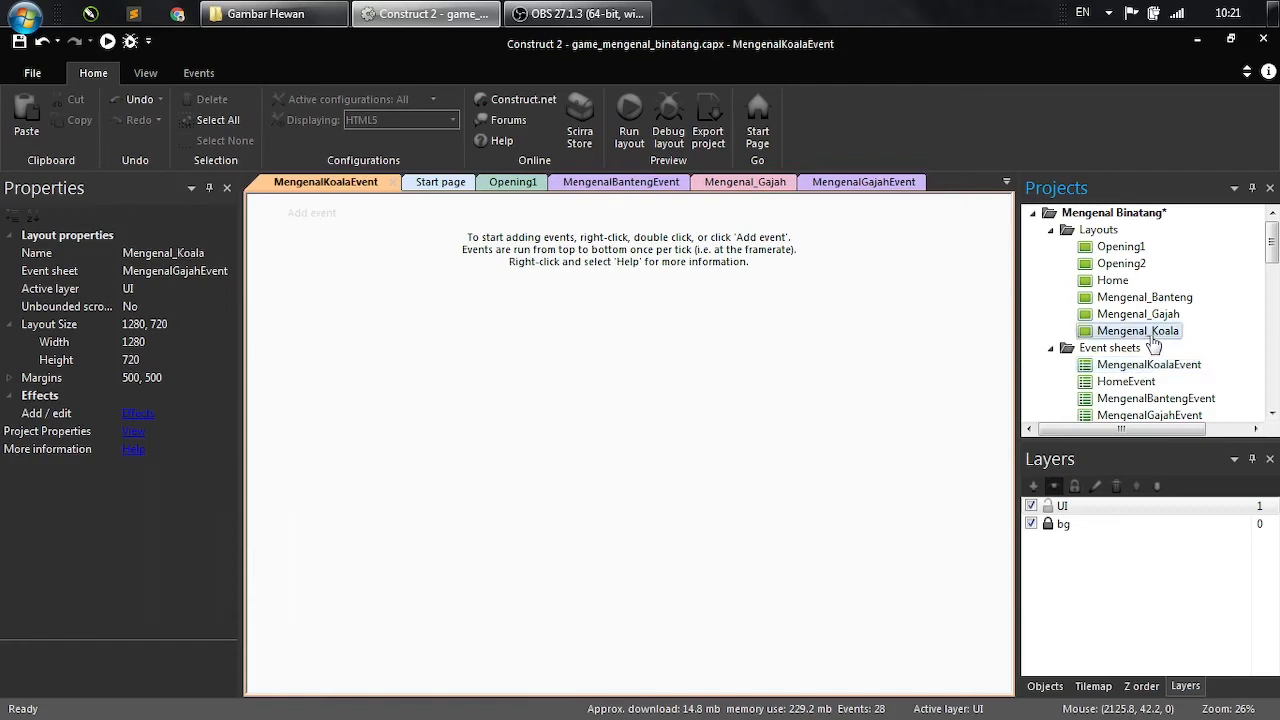
click(217, 271)
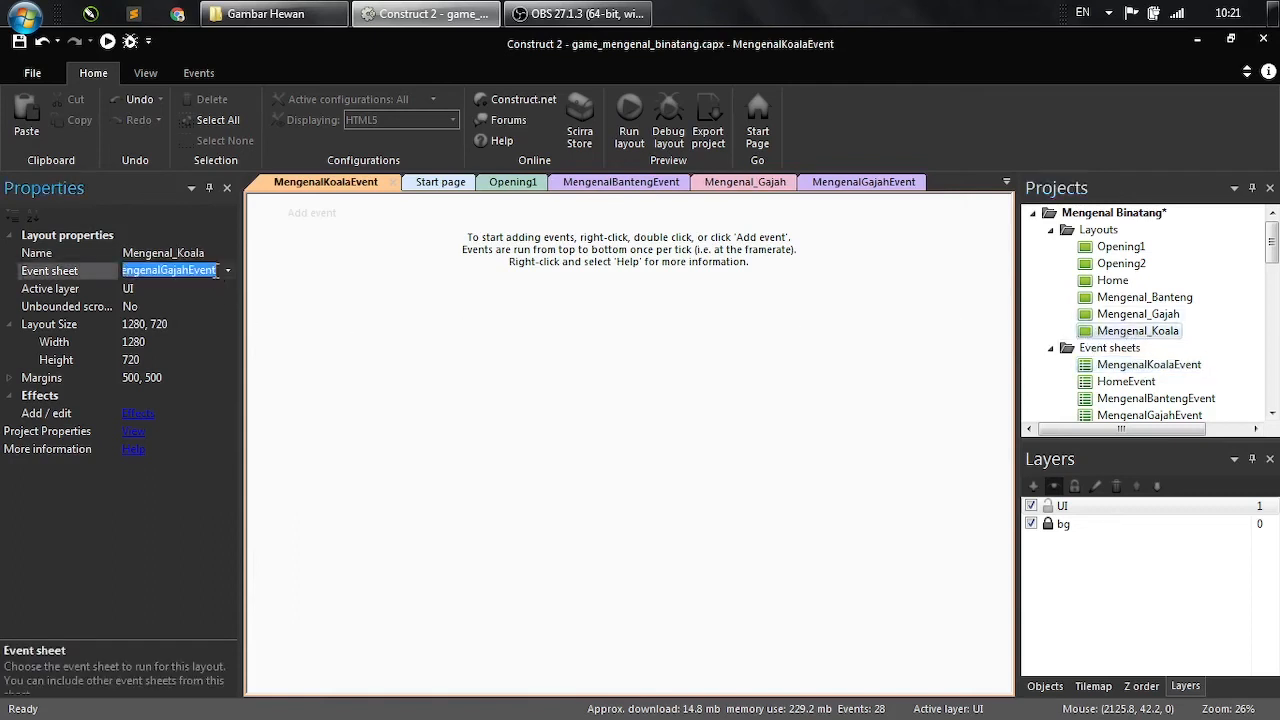
click(228, 270)
click(214, 362)
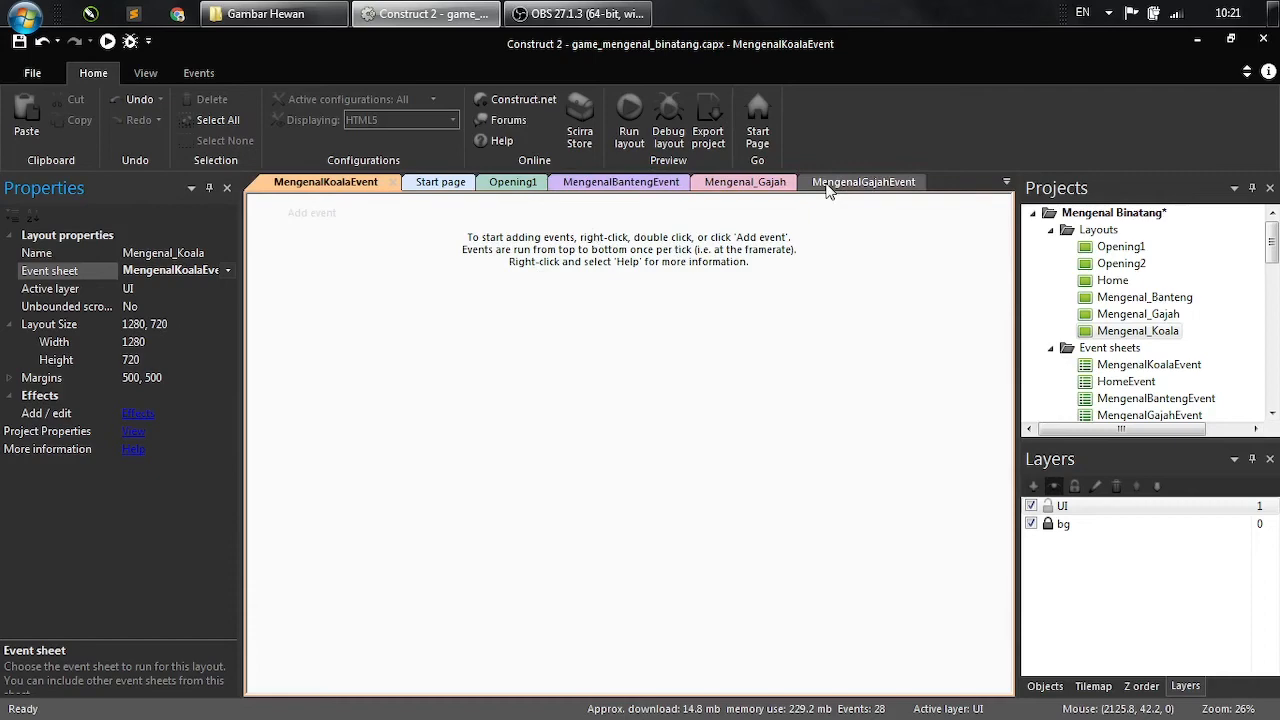
- Copy all events from the MengenalGajahEvent sheet into the empty MengenalKoalaEvent sheet
click(855, 183)
scroll(570, 450, up, 8)
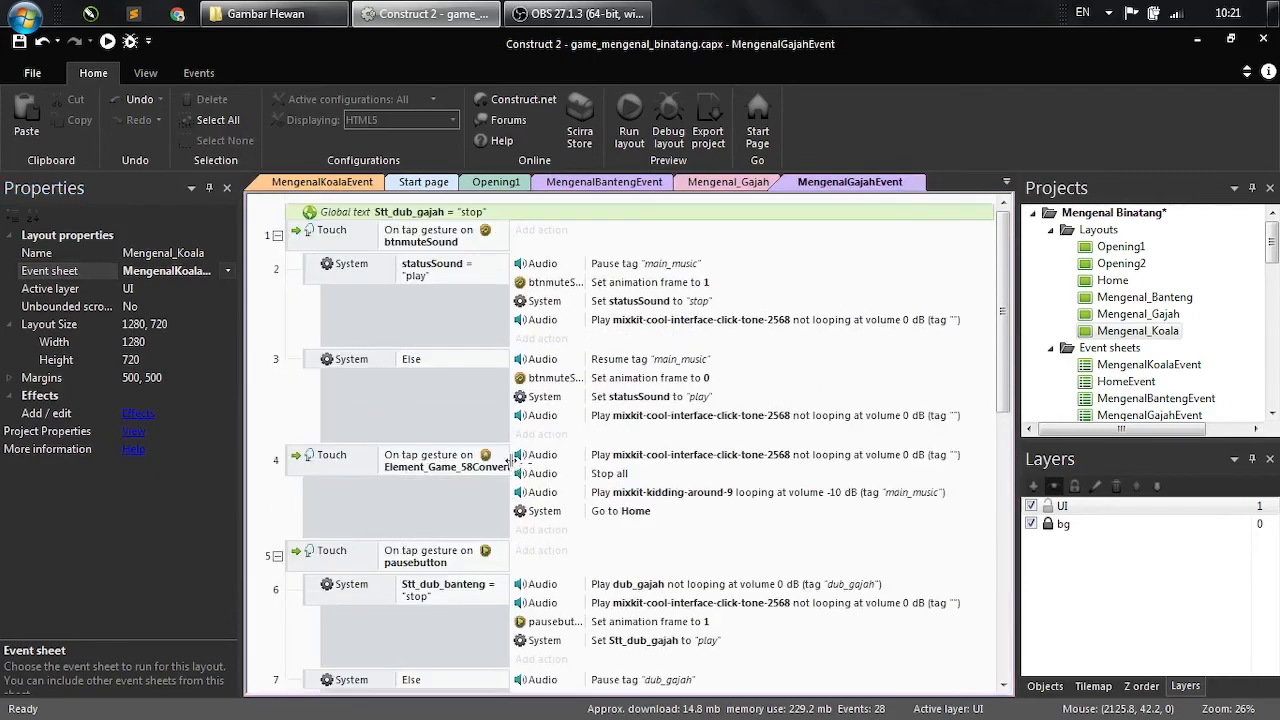
key(ctrl+a)
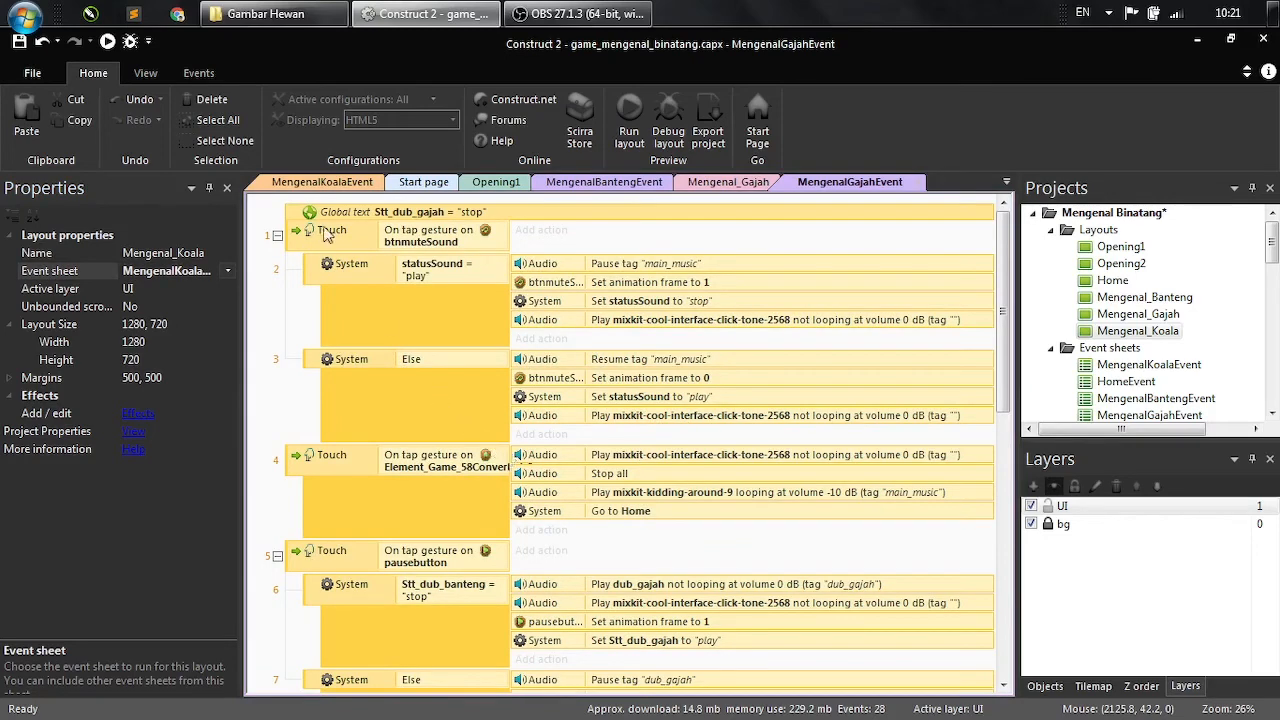
key(ctrl+x)
click(310, 184)
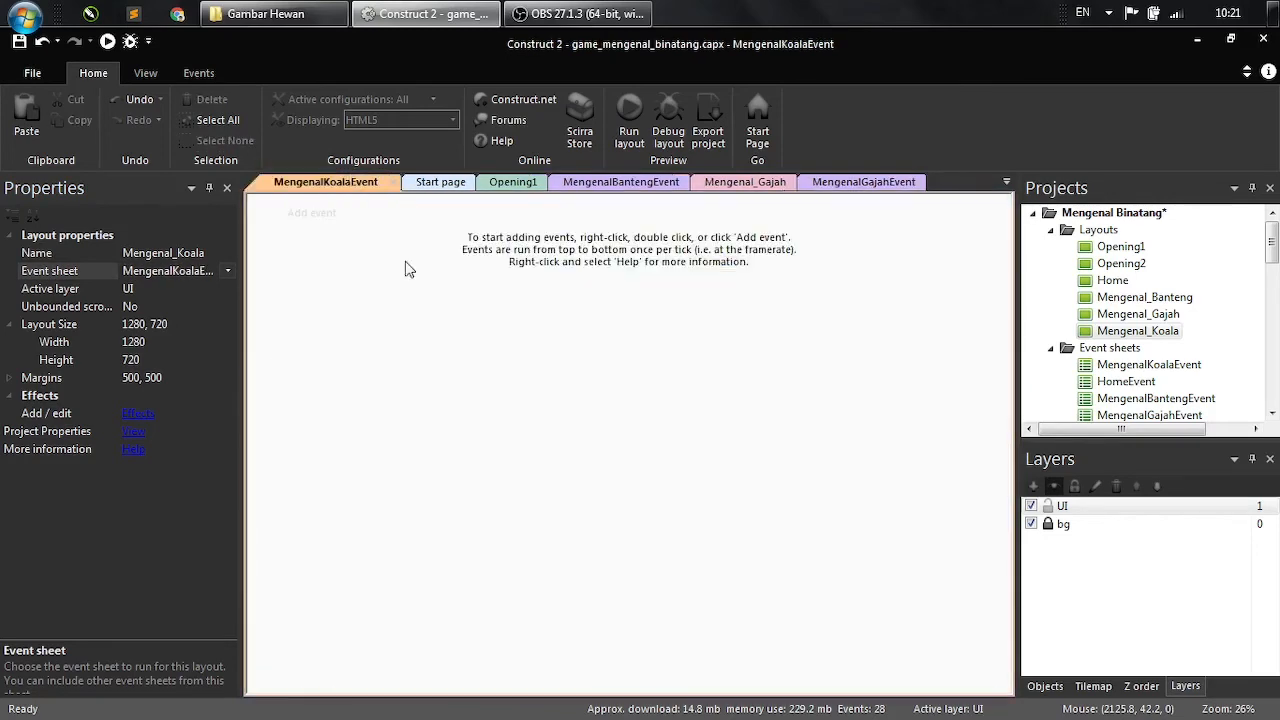
key(ctrl+v)
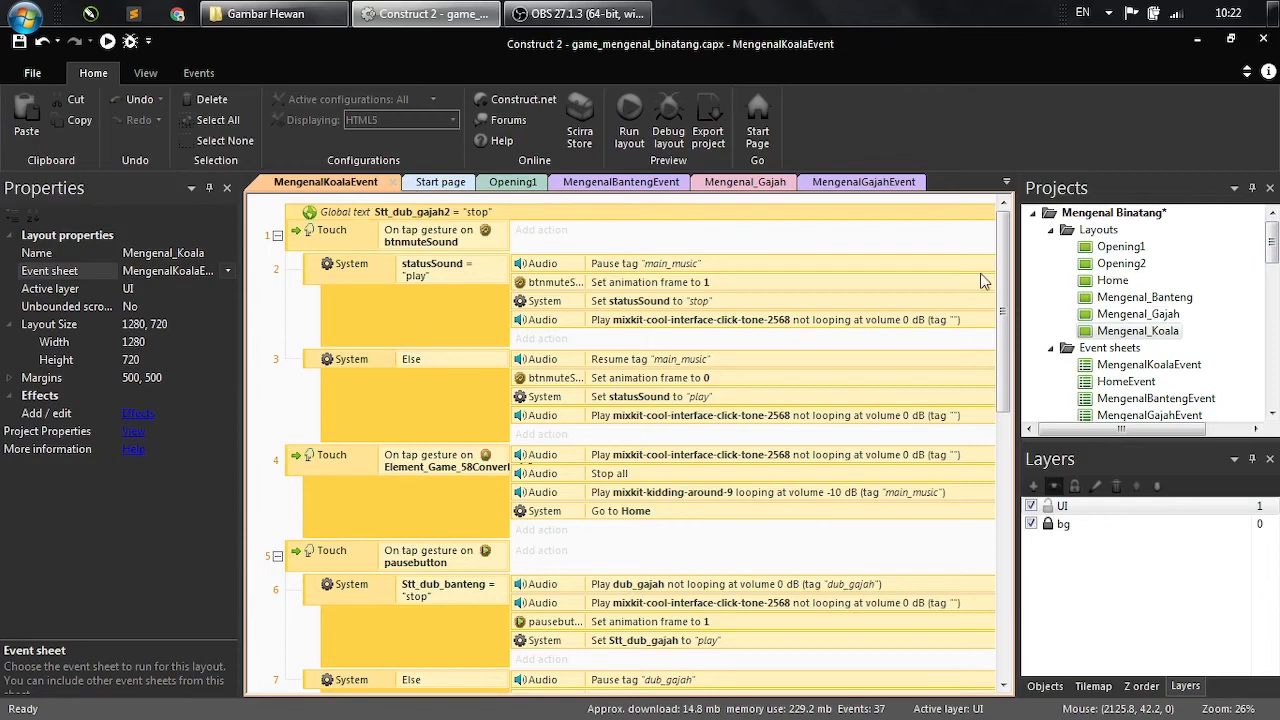
- Close the open MengenalBantengEvent sheet and the Mengenal_Banteng layout
click(680, 185)
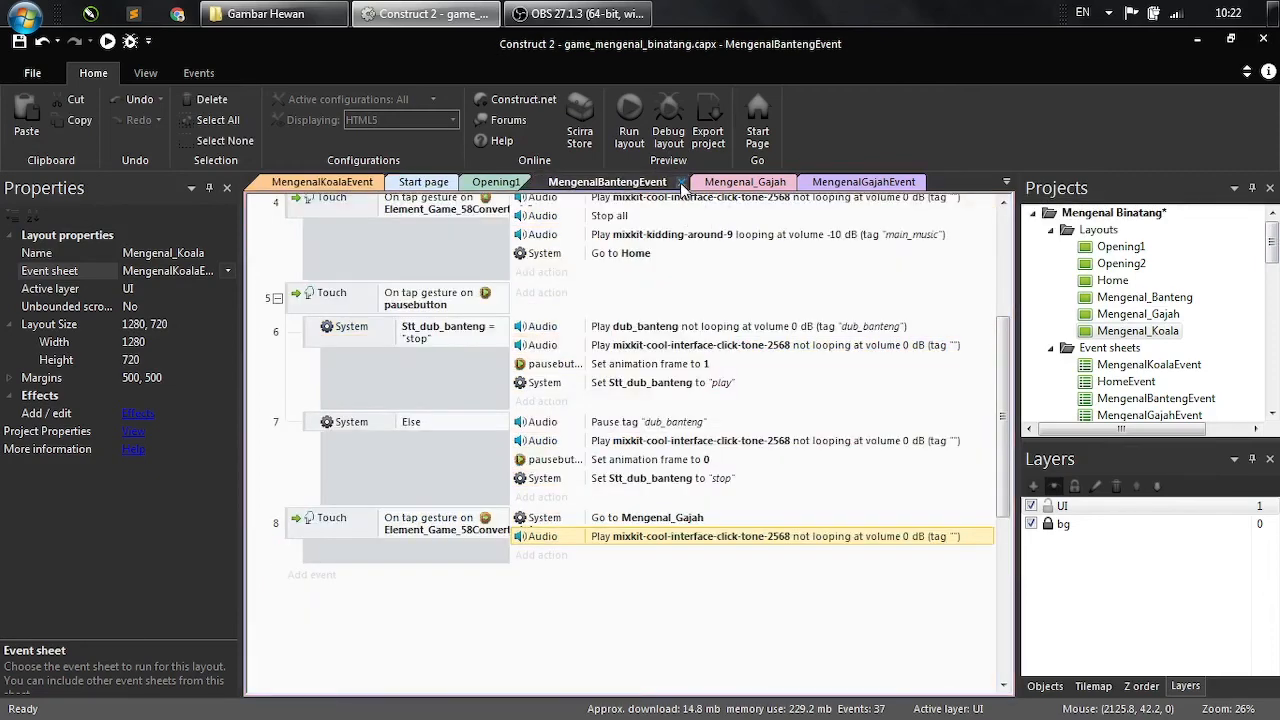
click(681, 182)
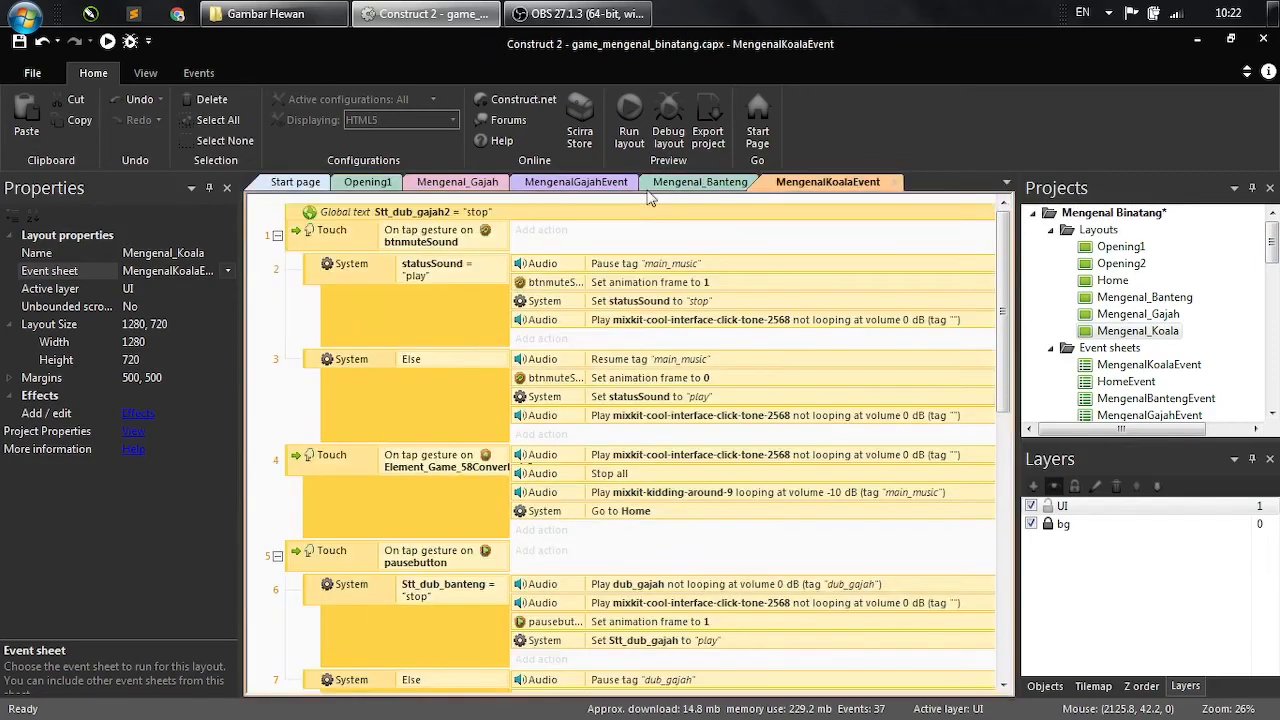
click(455, 182)
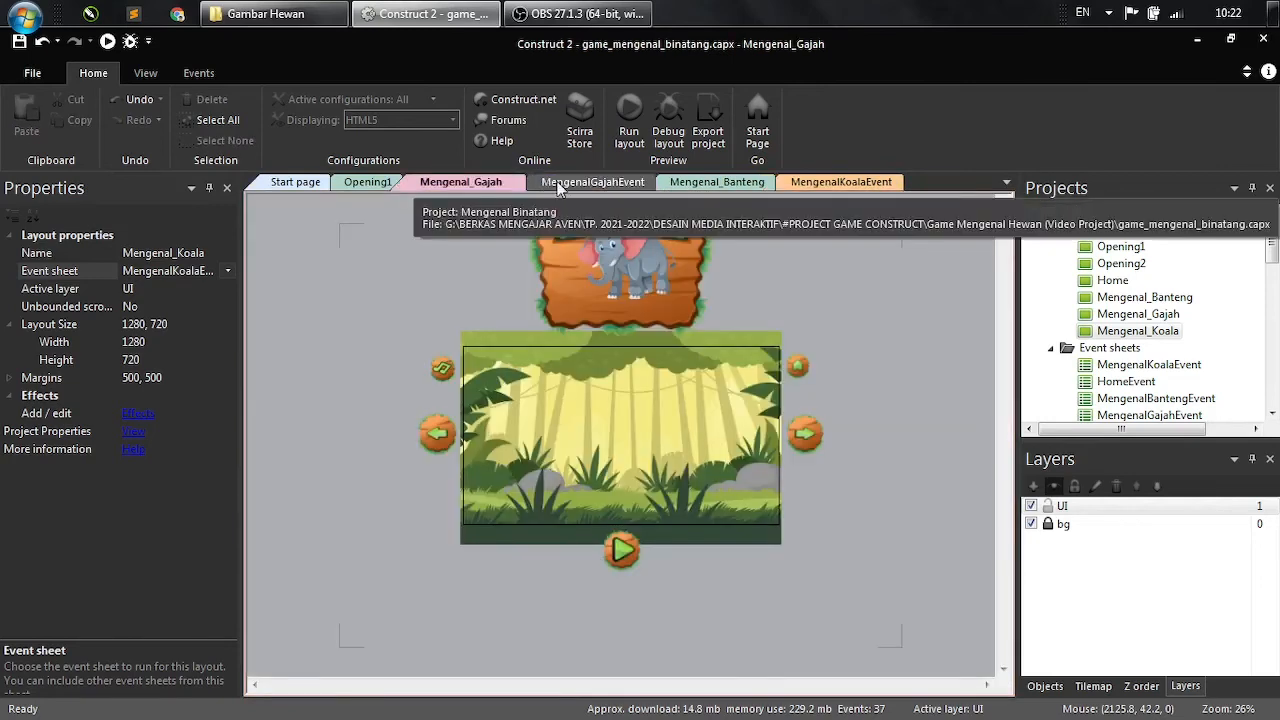
click(730, 183)
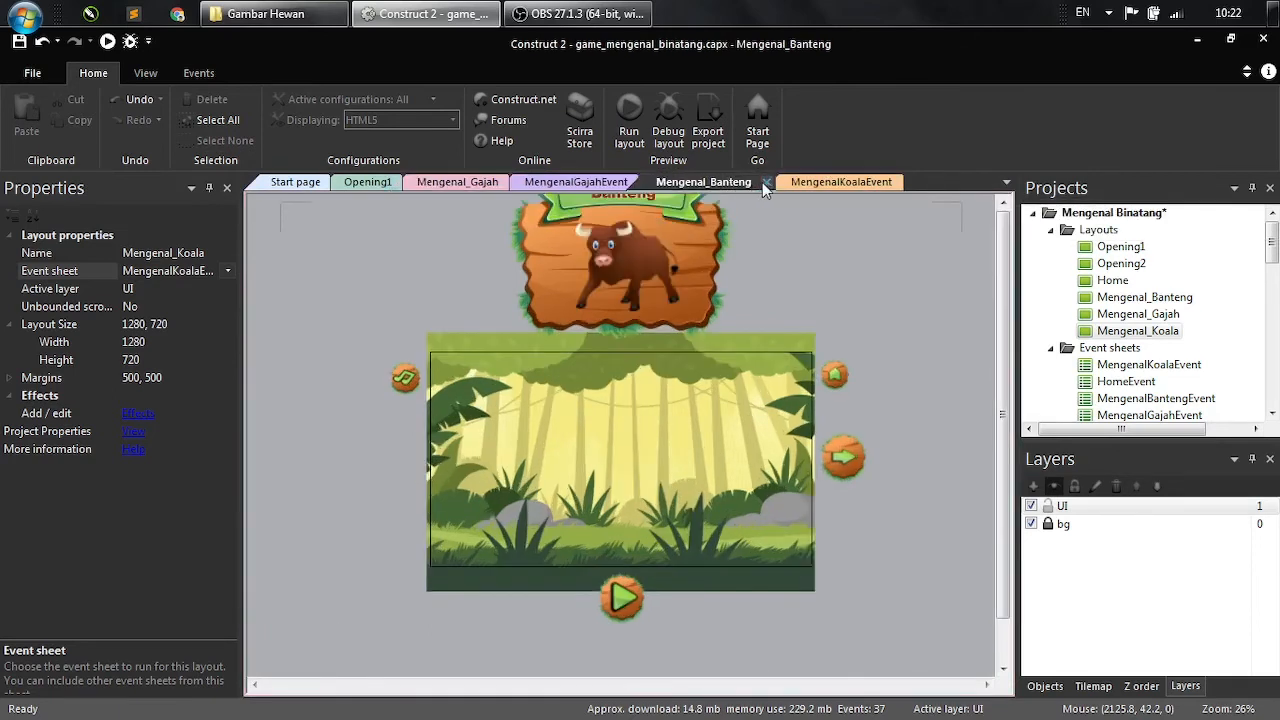
click(766, 182)
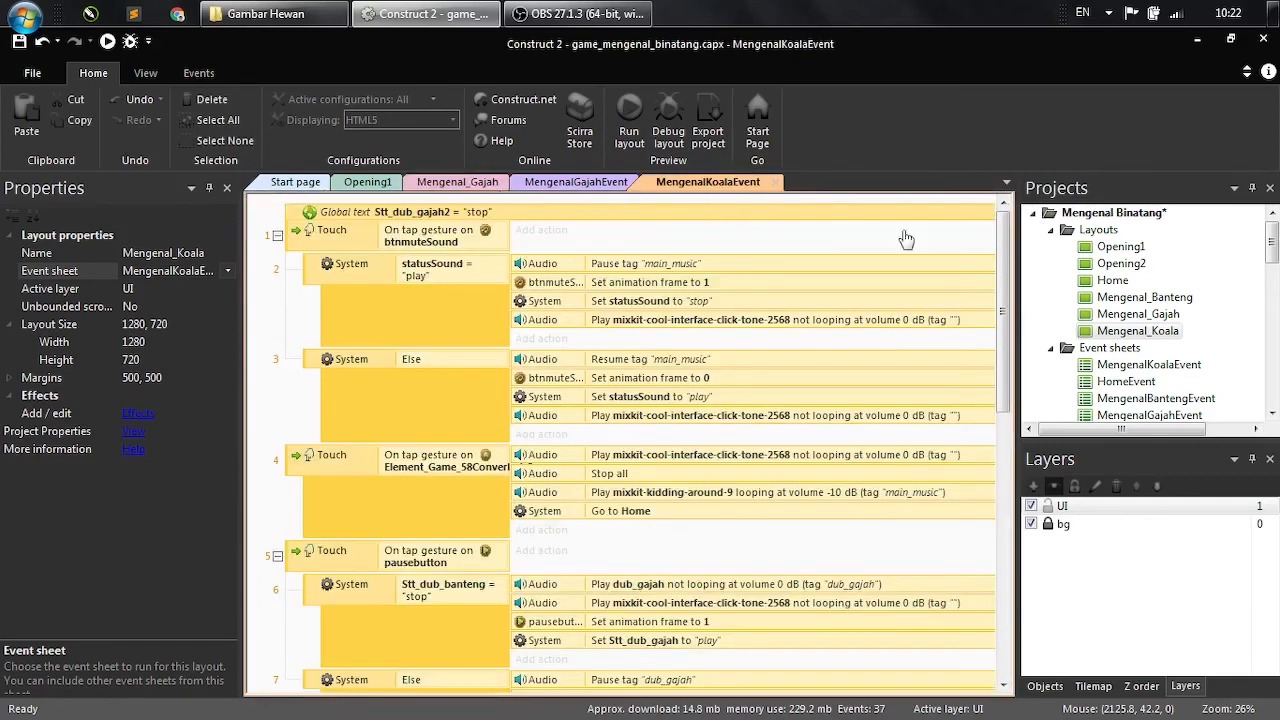
- Open the Mengenal_Koala layout and set the initial frame of its elephant picture to 2
double_click(1082, 330)
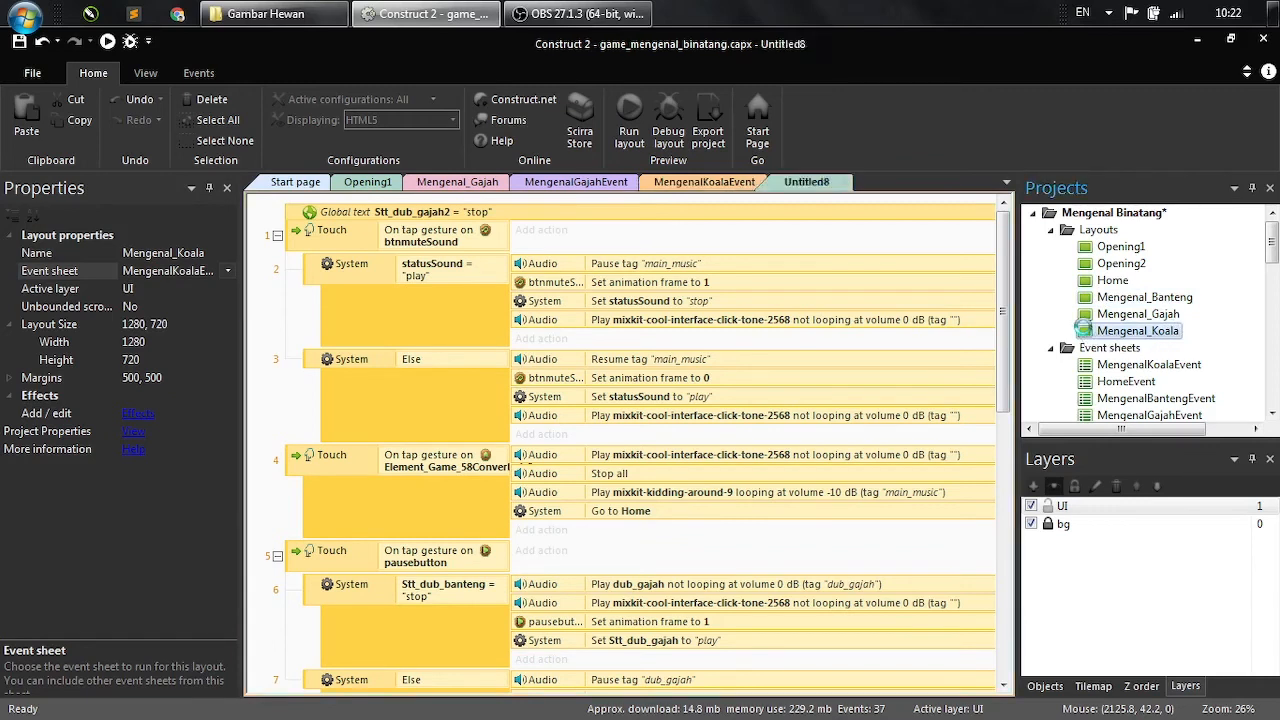
click(818, 184)
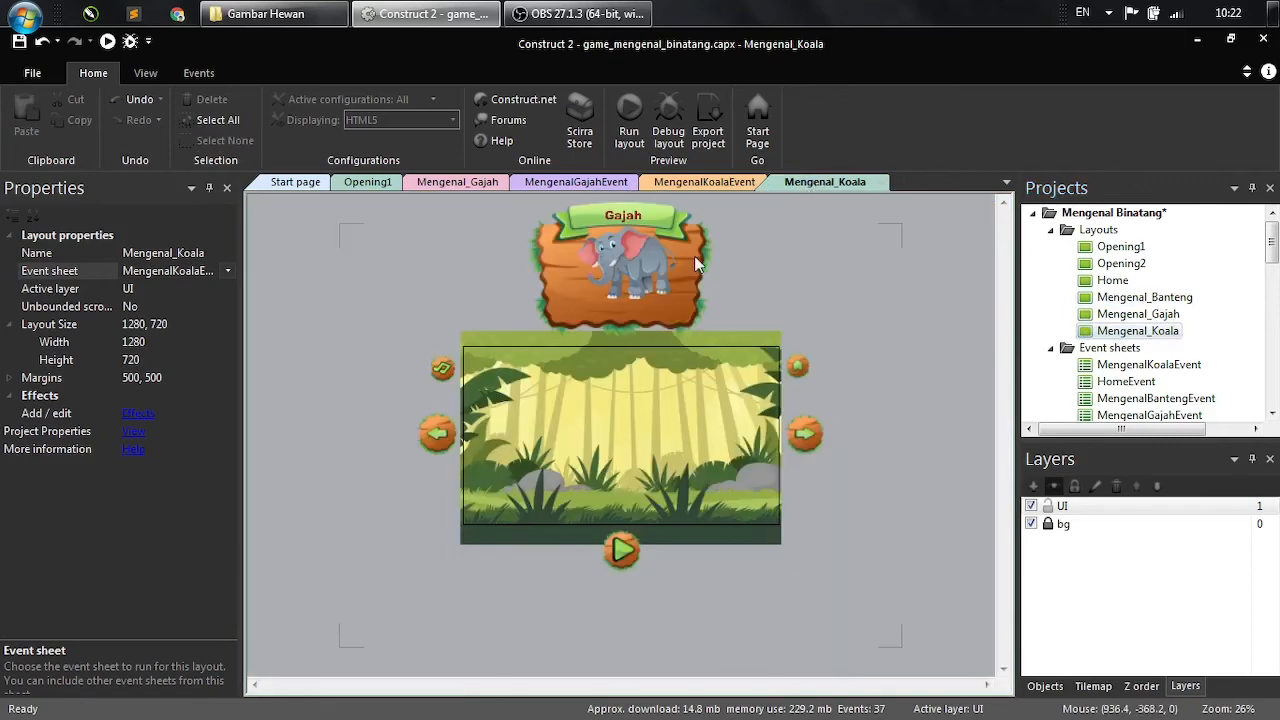
click(624, 264)
drag(235, 399, 231, 559)
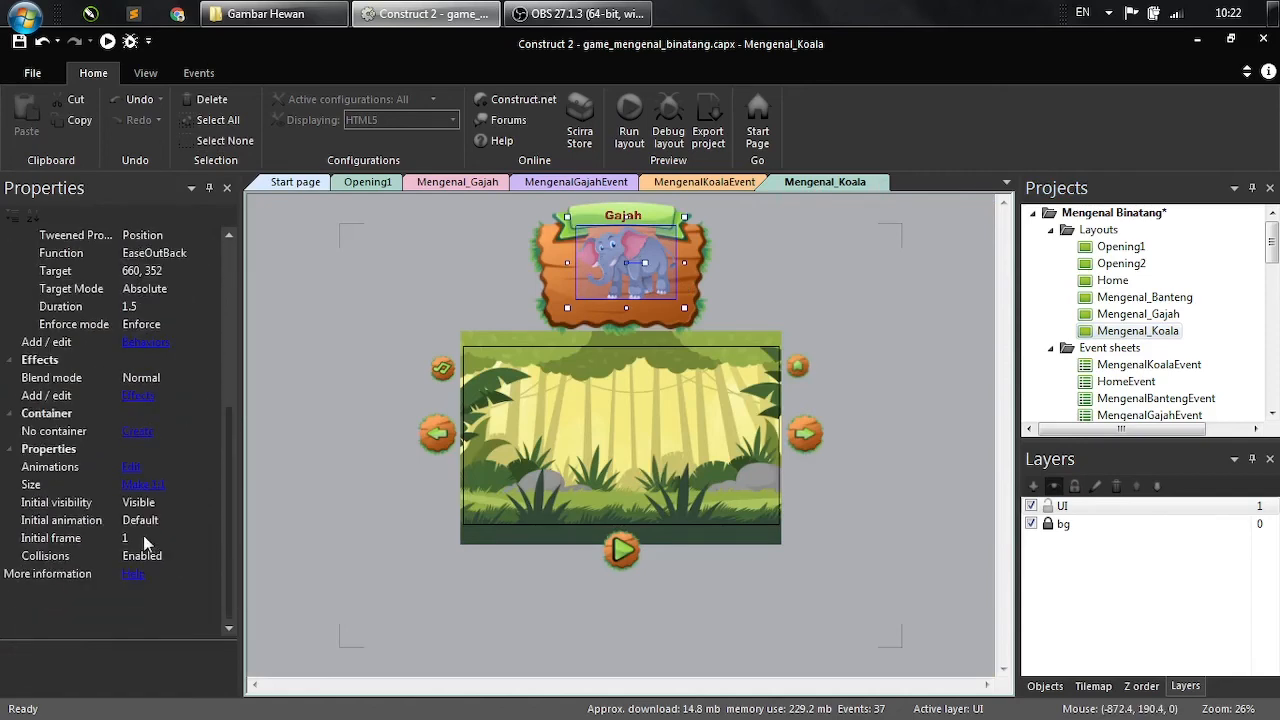
double_click(618, 287)
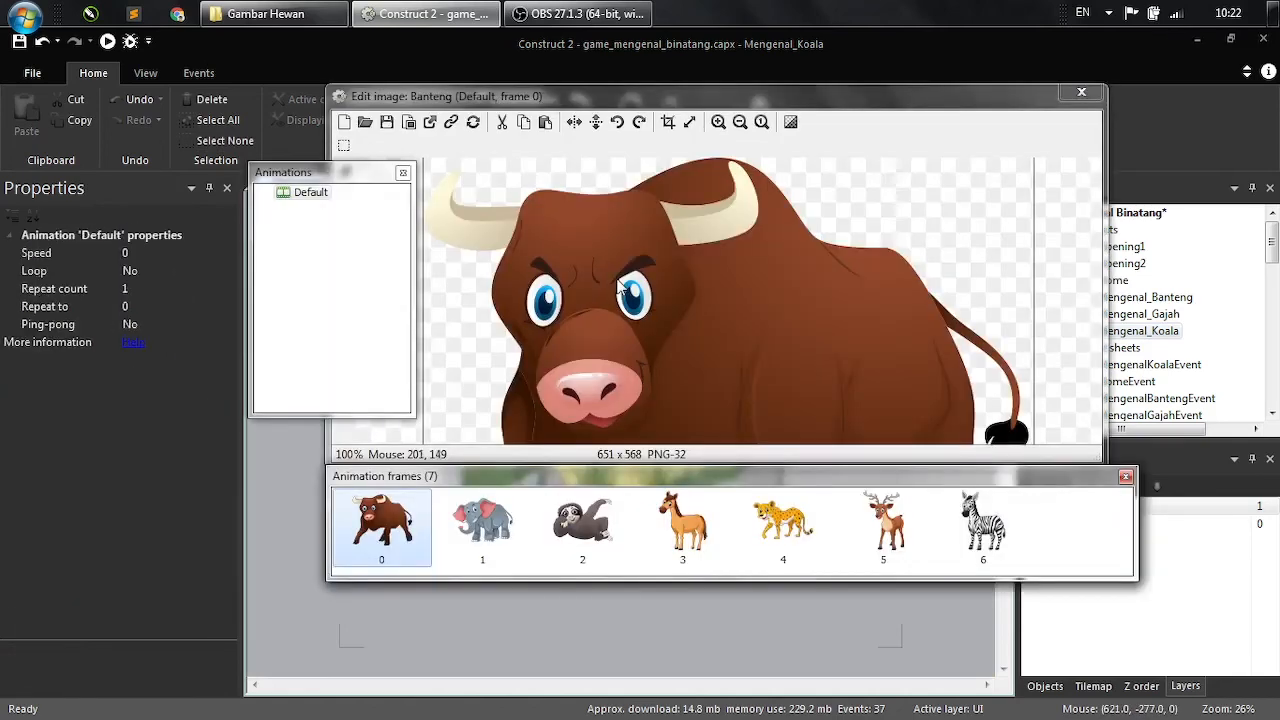
click(1081, 92)
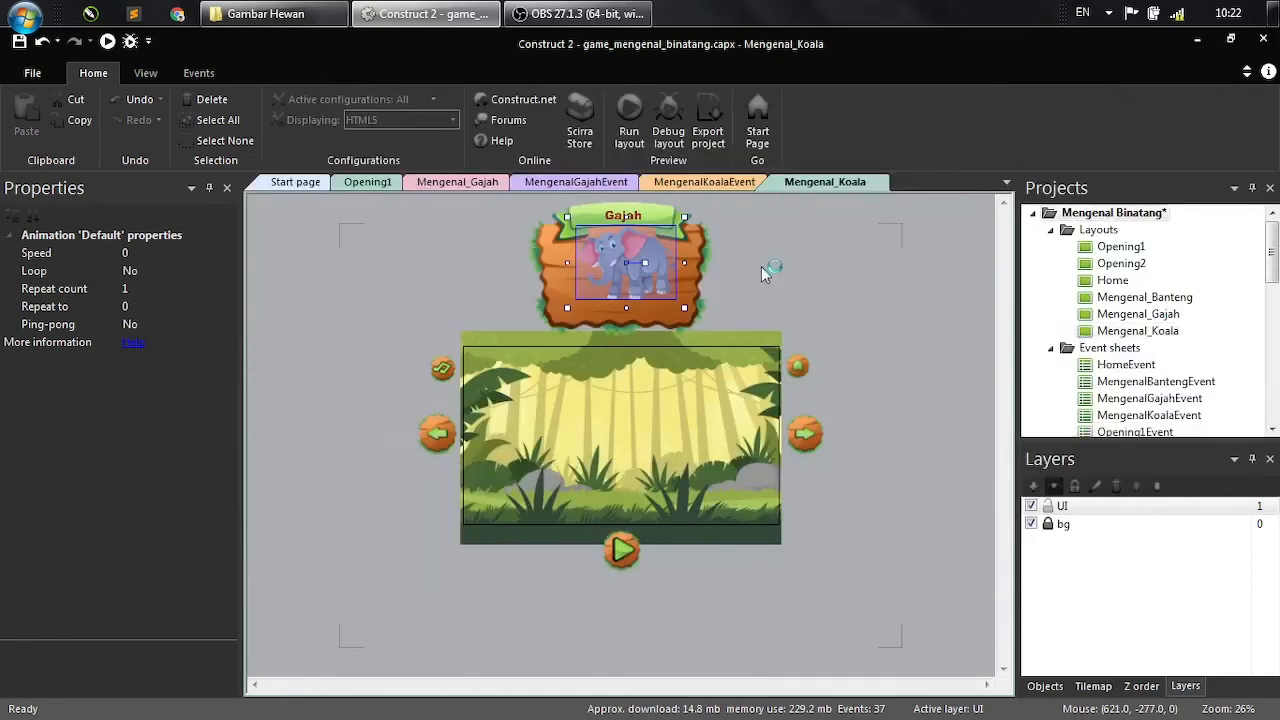
drag(230, 412, 230, 578)
click(156, 537)
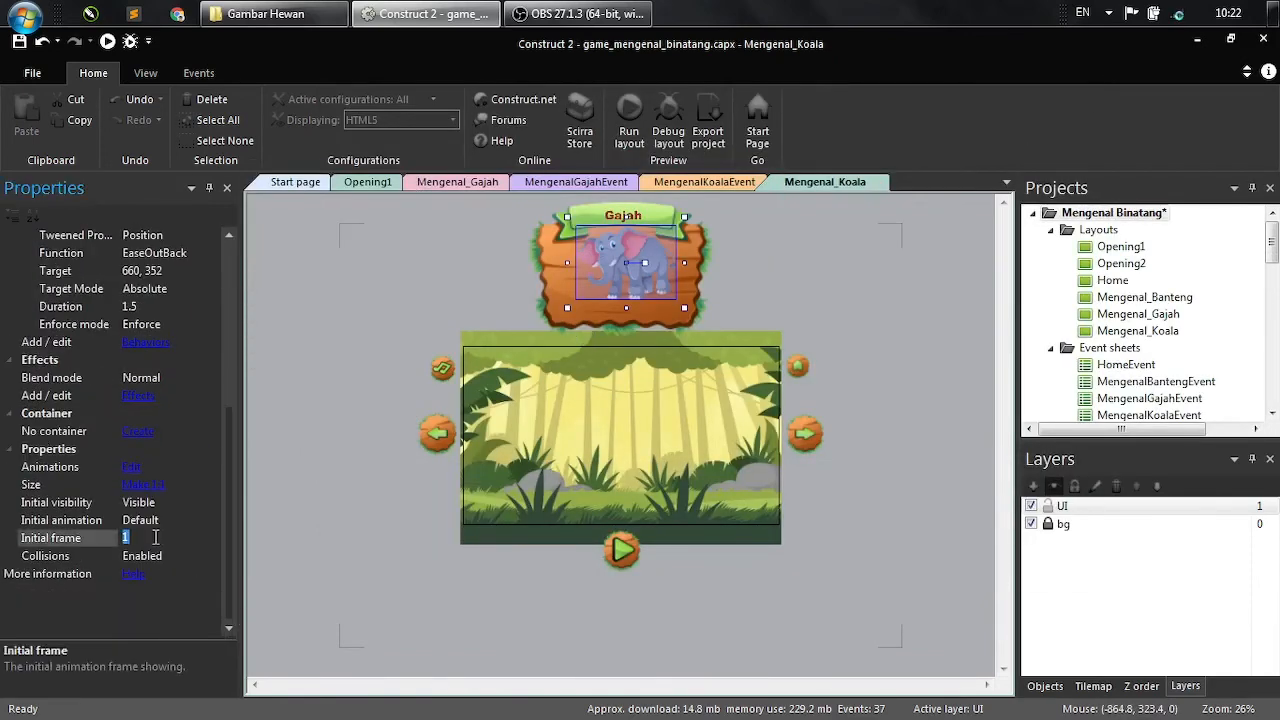
text(2)
key(Return)
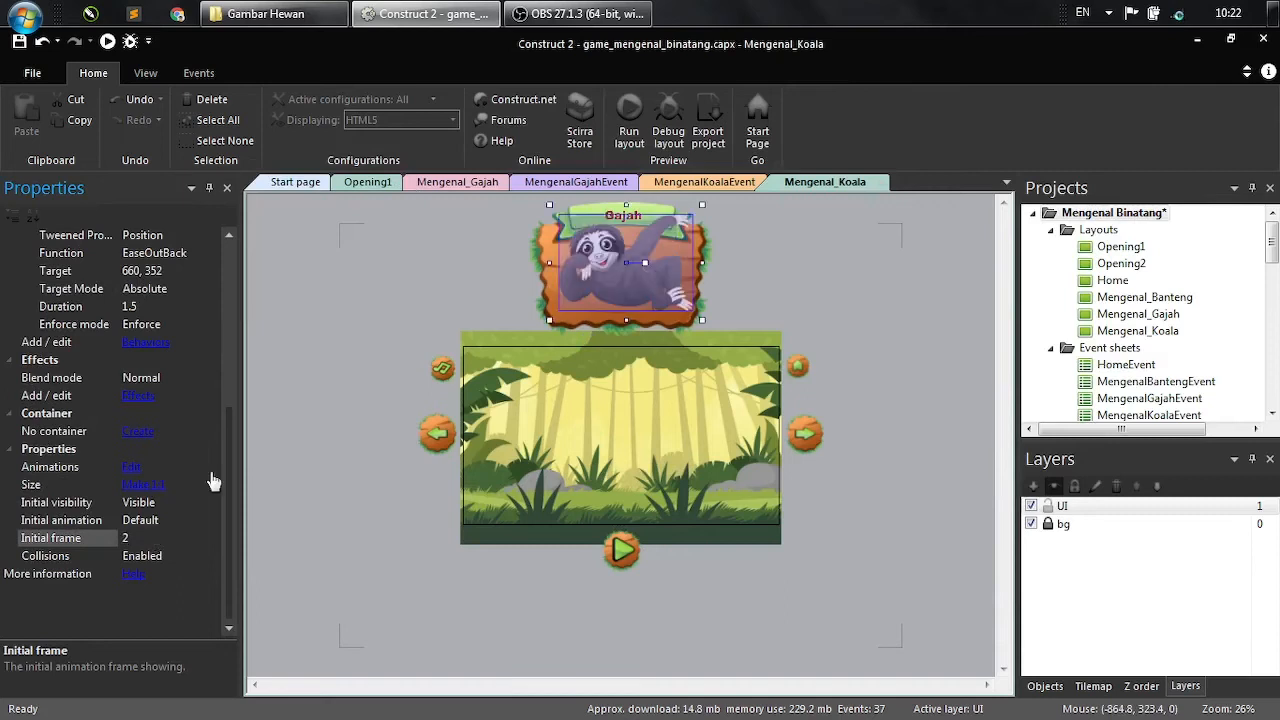
- Shrink the koala picture to about 392 x 281 so it fits on the wooden board
drag(702, 206, 682, 218)
click(798, 234)
click(657, 277)
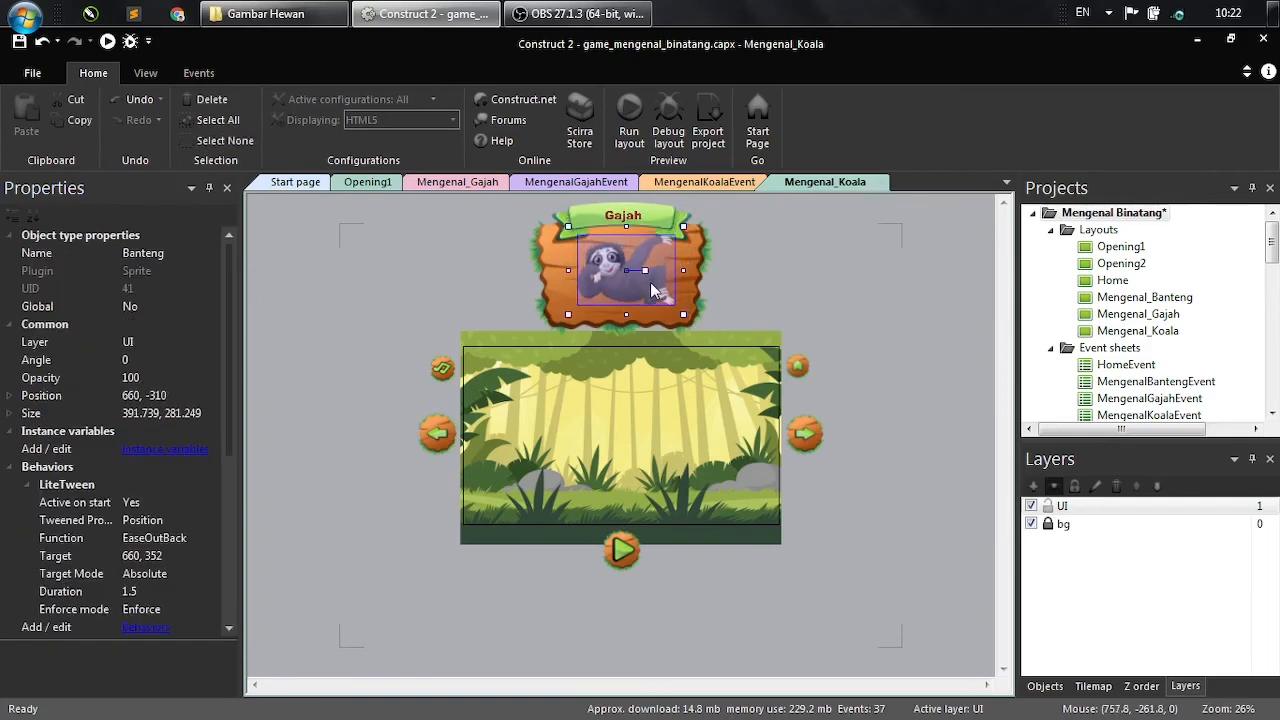
click(735, 261)
- Change the title text on the Mengenal_Koala layout to Koala and delete the forward arrow button
click(640, 220)
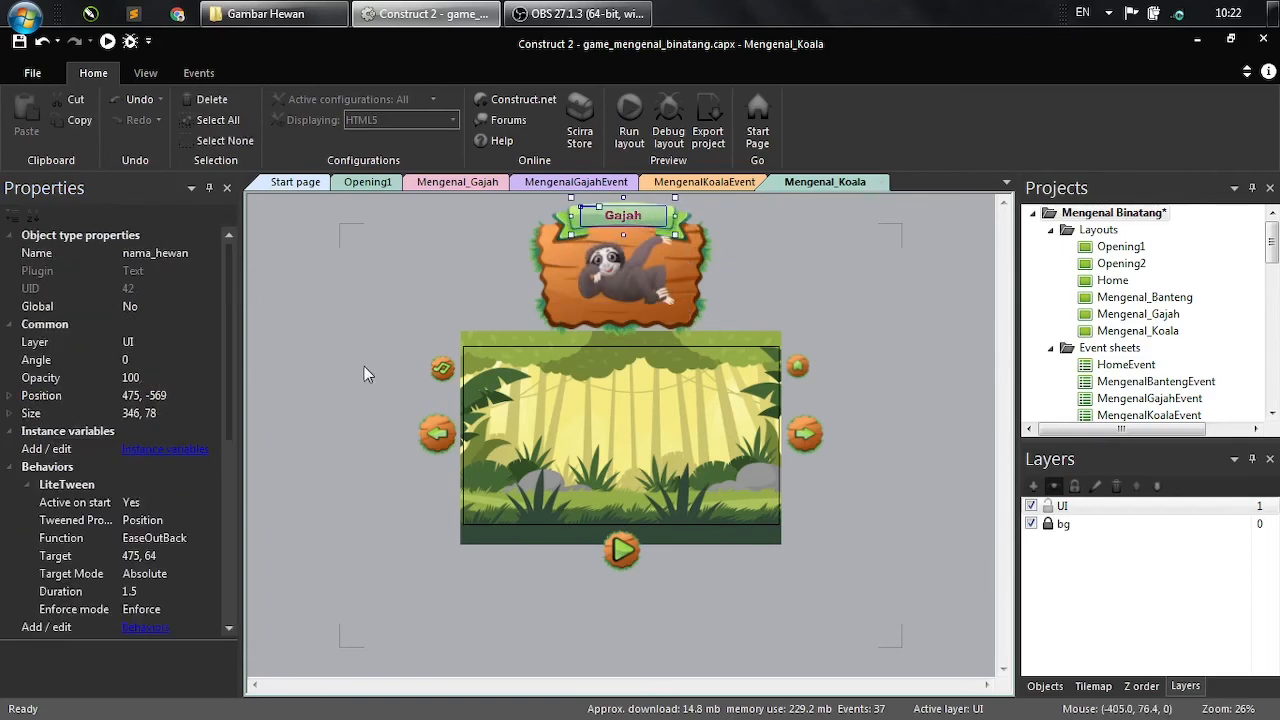
scroll(210, 470, down, 3)
scroll(203, 520, down, 1)
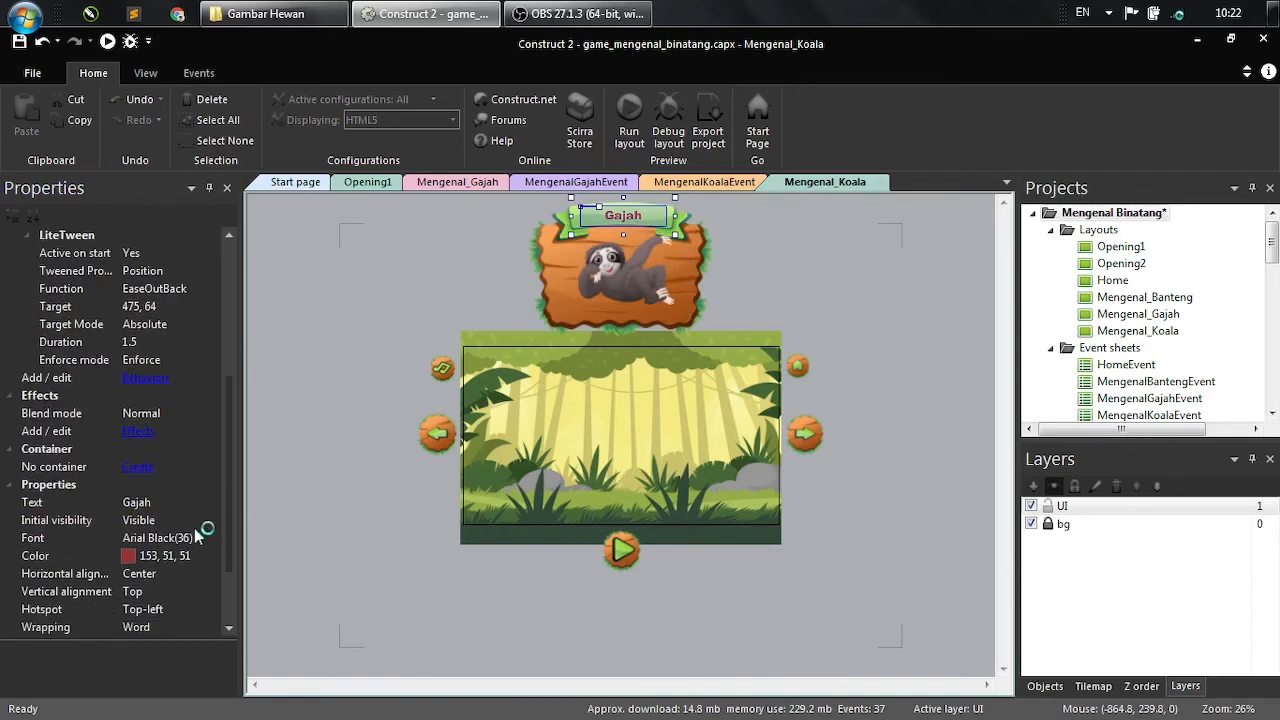
click(168, 502)
text(K)
key(Return)
click(779, 311)
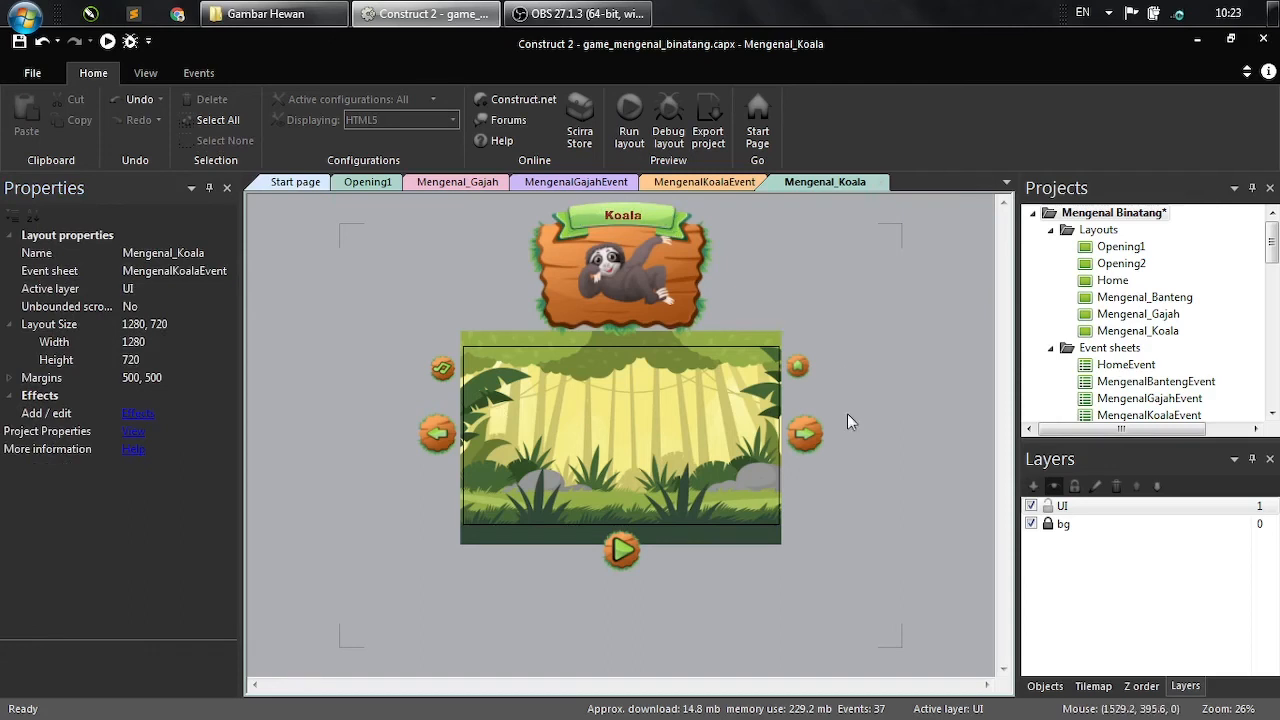
click(820, 437)
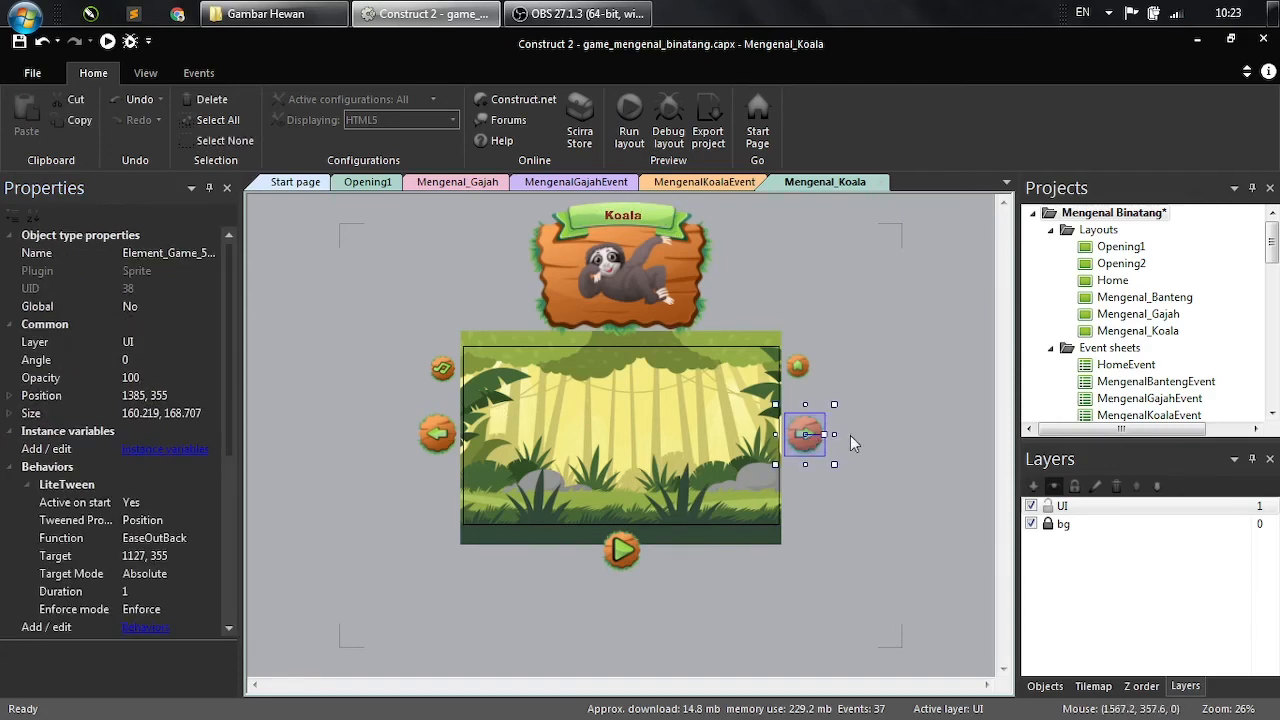
key(Delete)
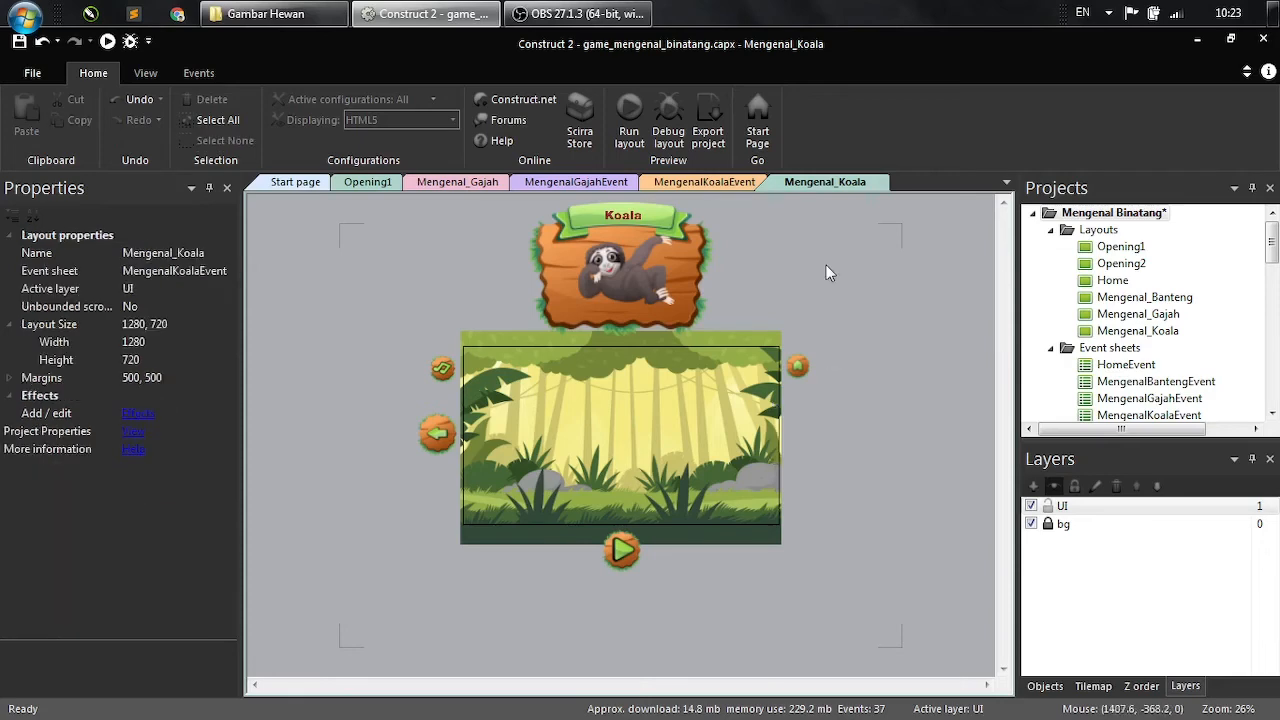
- Rename the global variable Stt_dub_gajah2 in the MengenalKoalaEvent sheet to Stt_dub_koala
click(708, 184)
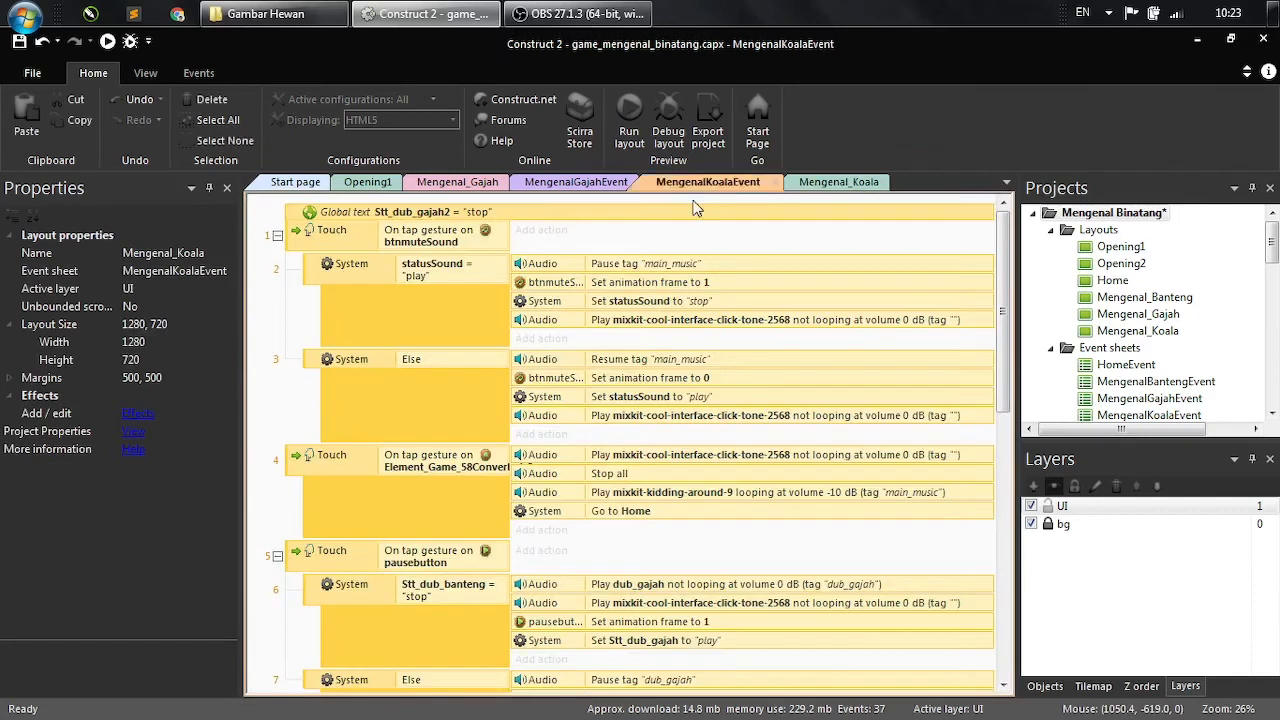
click(268, 313)
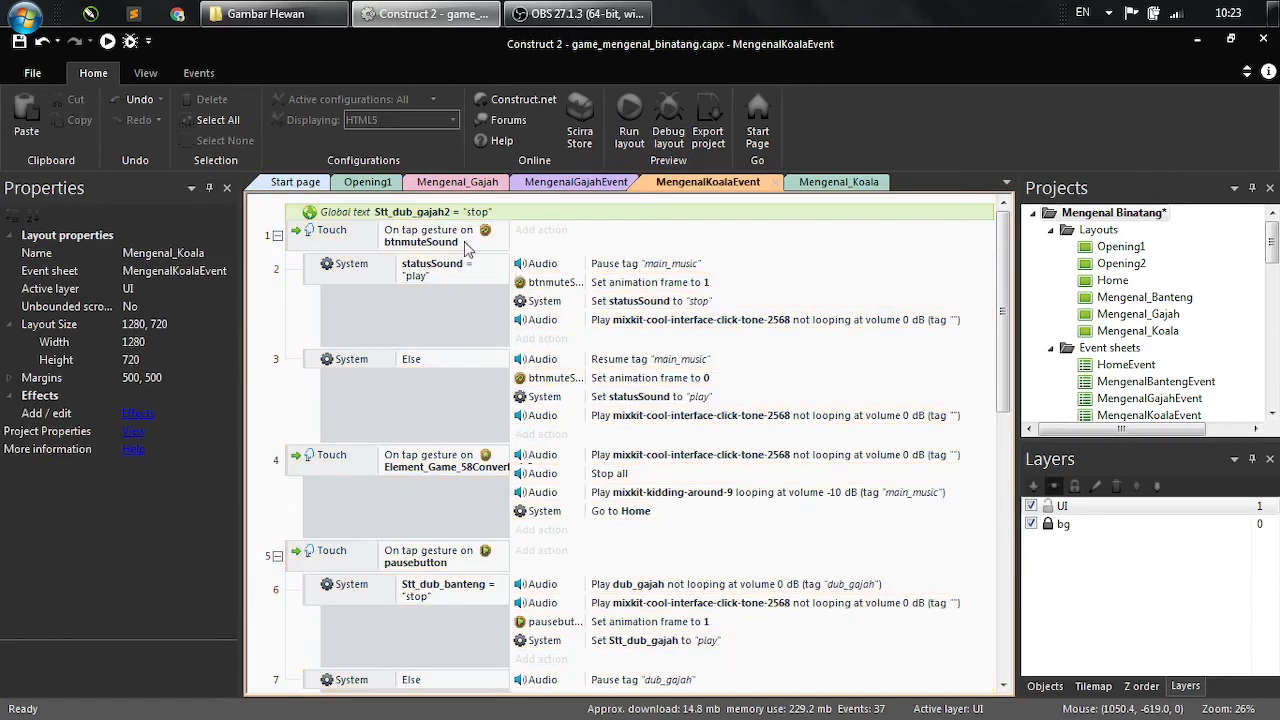
double_click(400, 218)
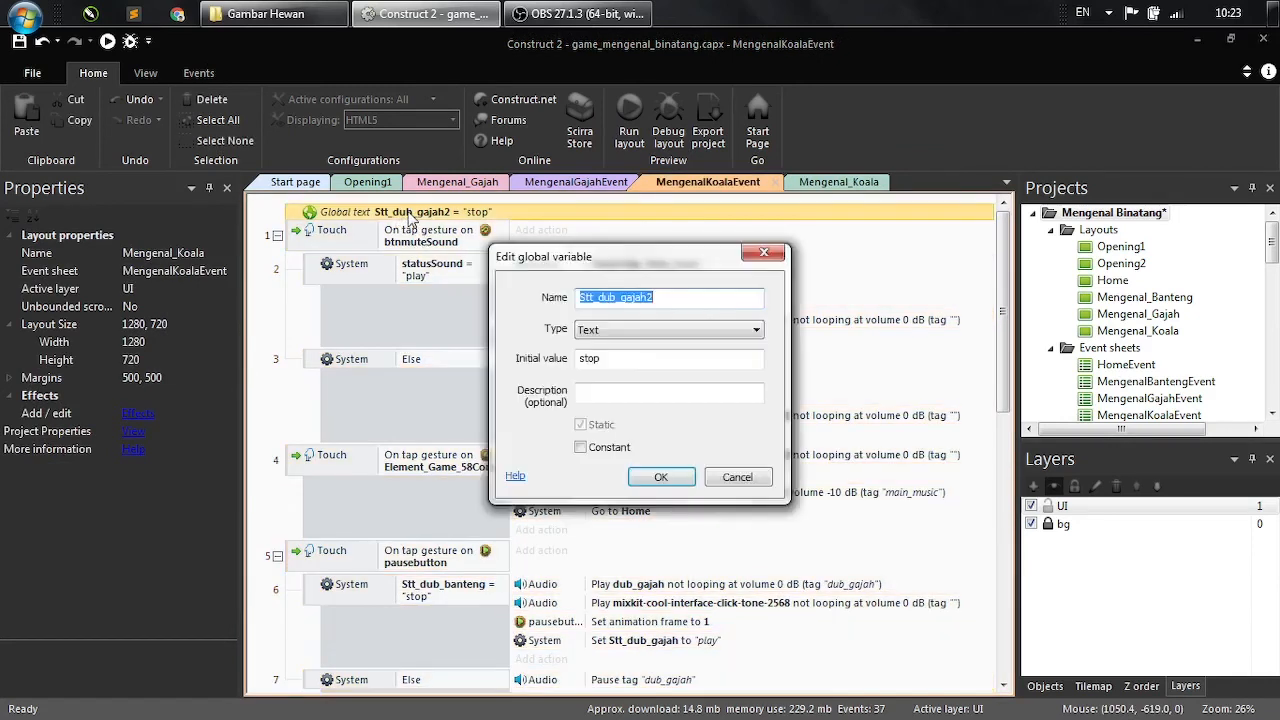
click(658, 297)
drag(658, 296, 622, 296)
text(koal)
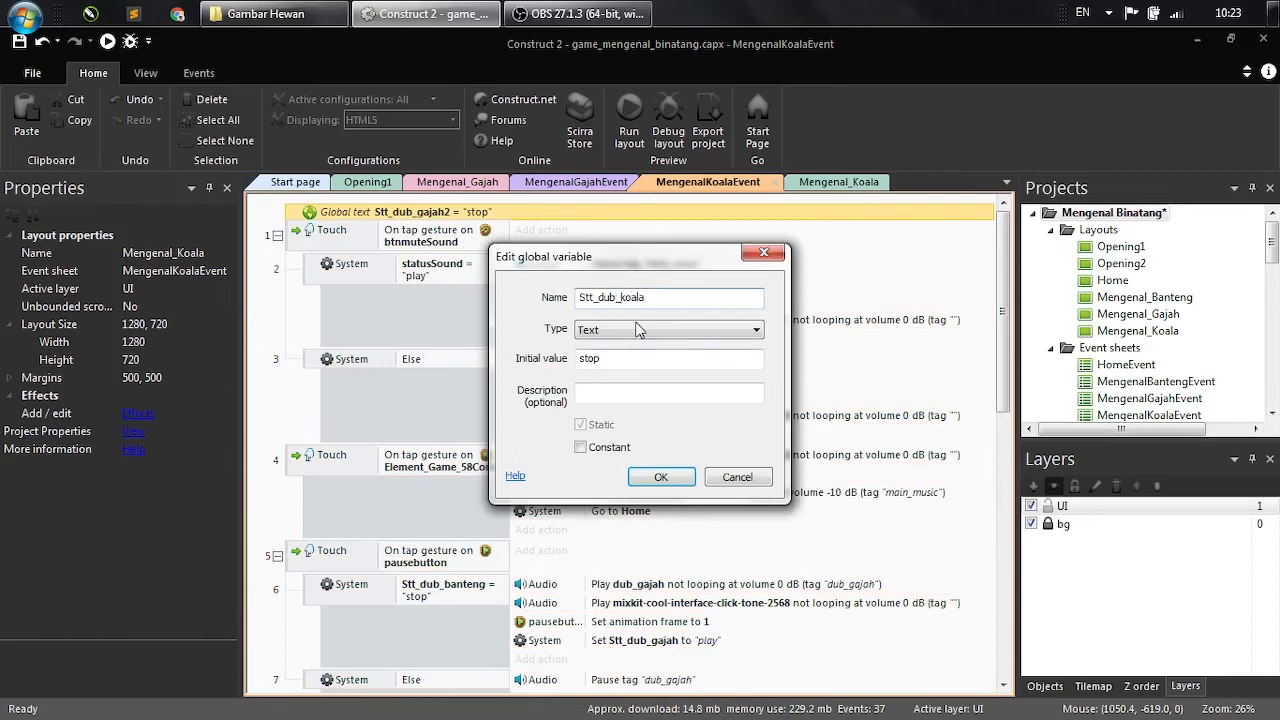
click(668, 476)
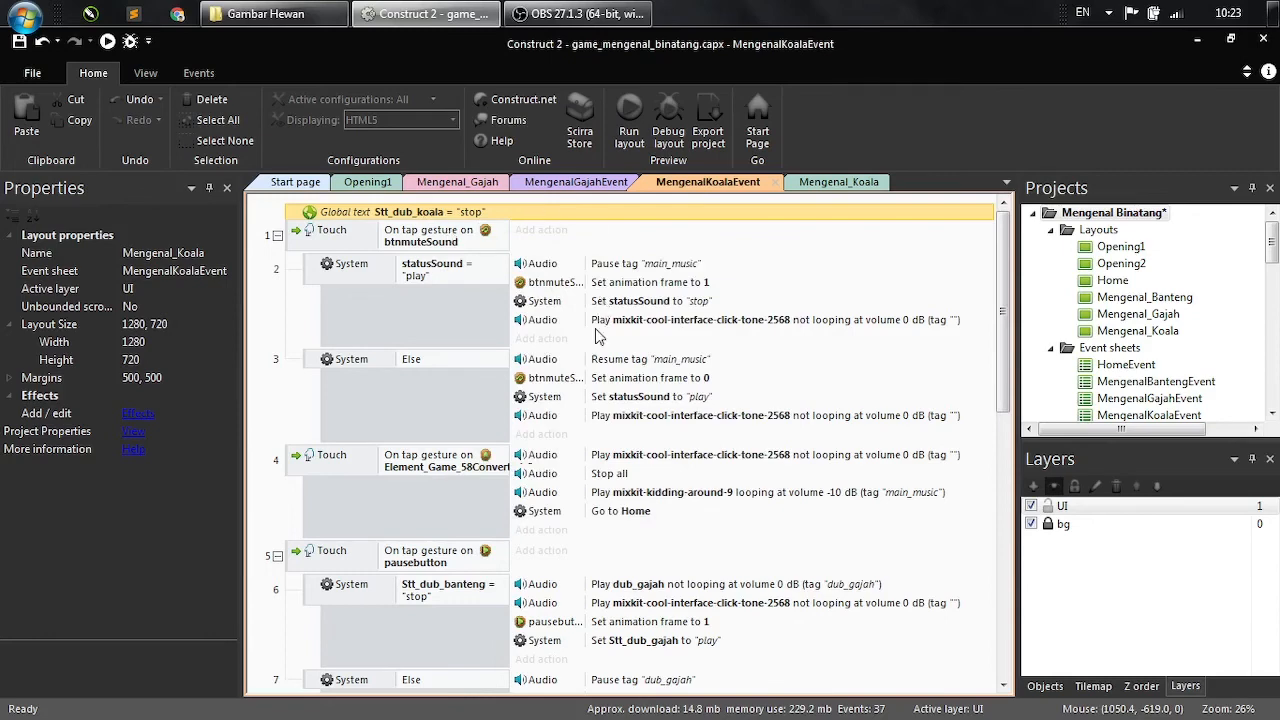
- Set the pausebutton event's dub_gajah play action to the audio file dub_koala (online-audio-converter.com) with the tag "dub_koala"
drag(1004, 282, 1005, 383)
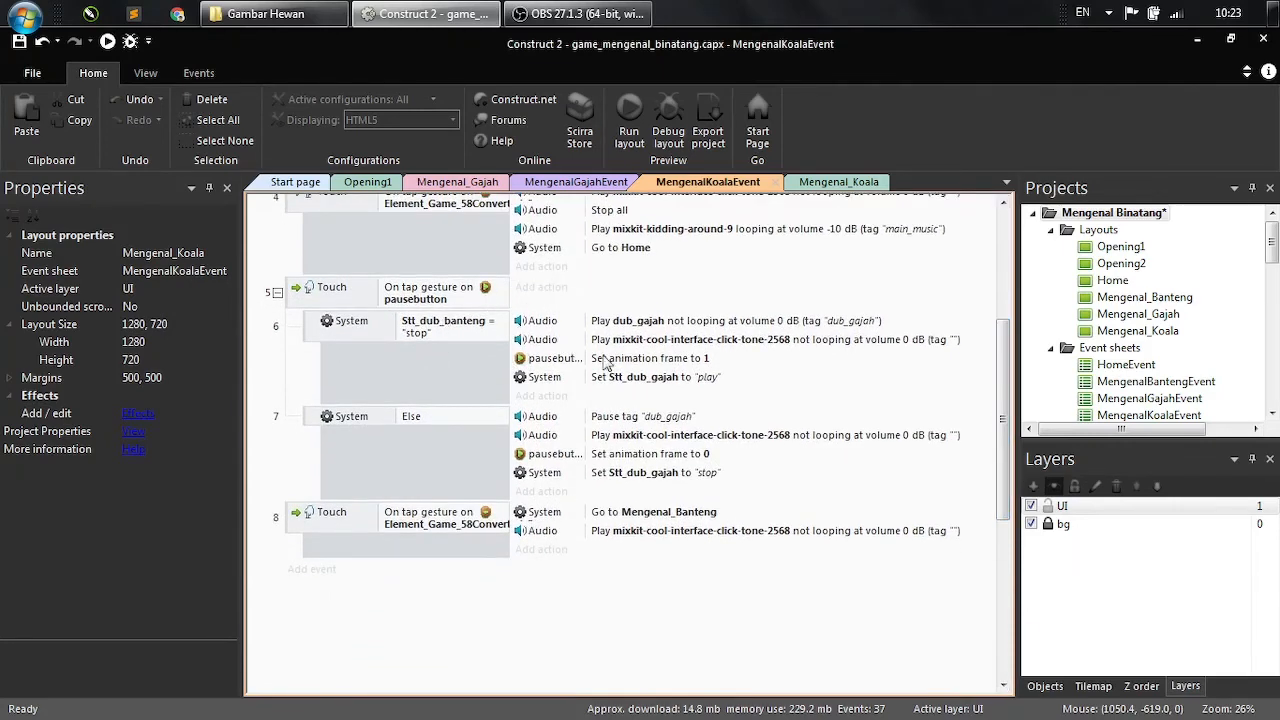
click(659, 326)
double_click(659, 326)
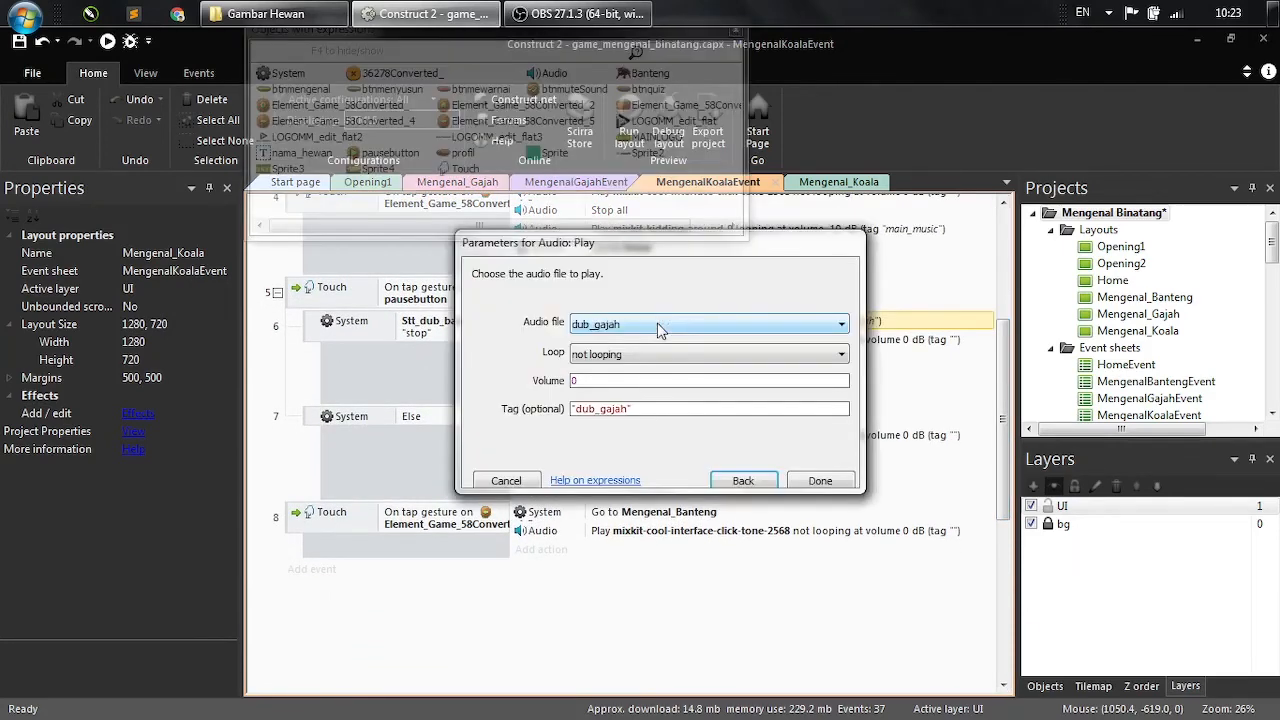
click(647, 327)
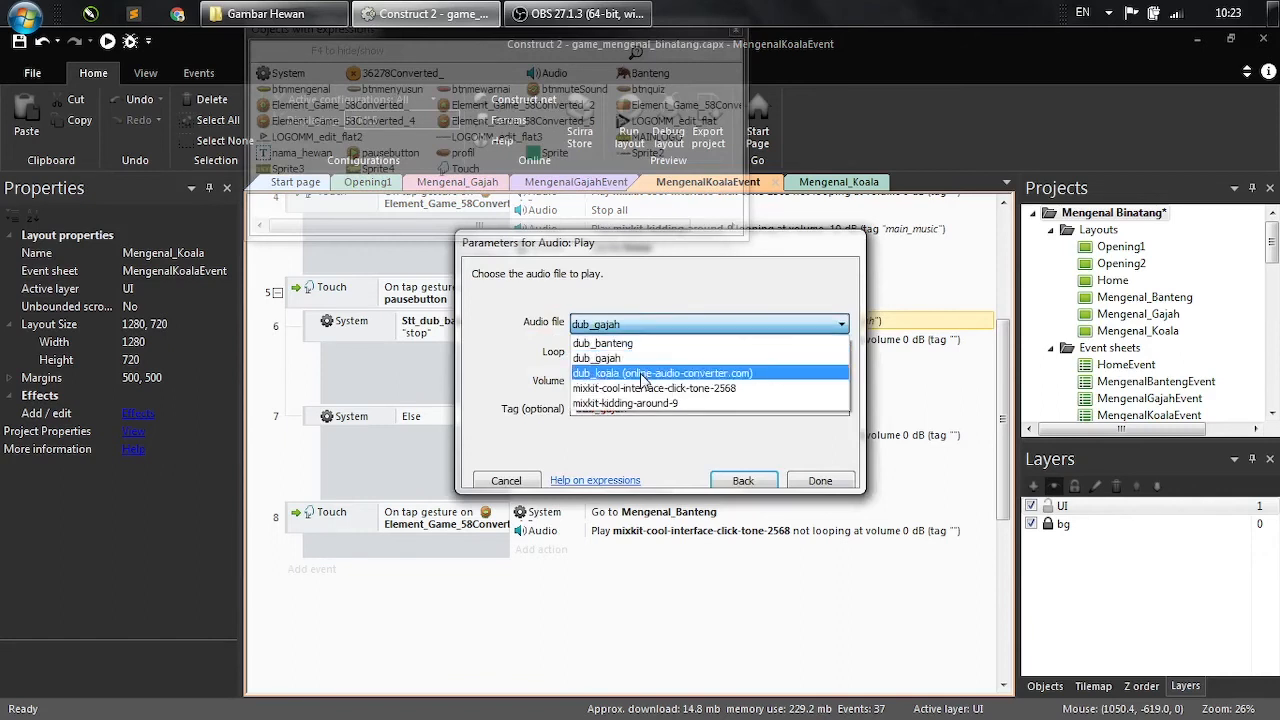
click(668, 373)
click(624, 410)
double_click(626, 414)
click(634, 409)
key(BackSpace)
key(BackSpace)
key(BackSpace)
key(BackSpace)
key(BackSpace)
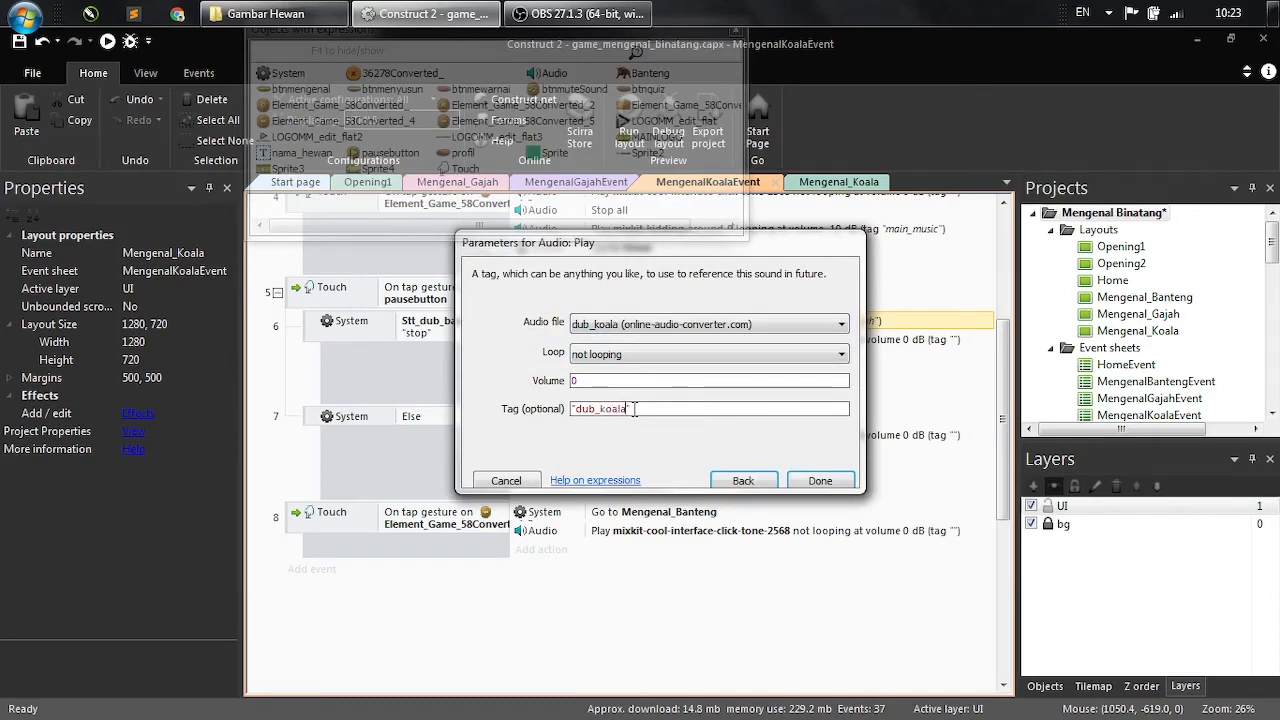
click(818, 480)
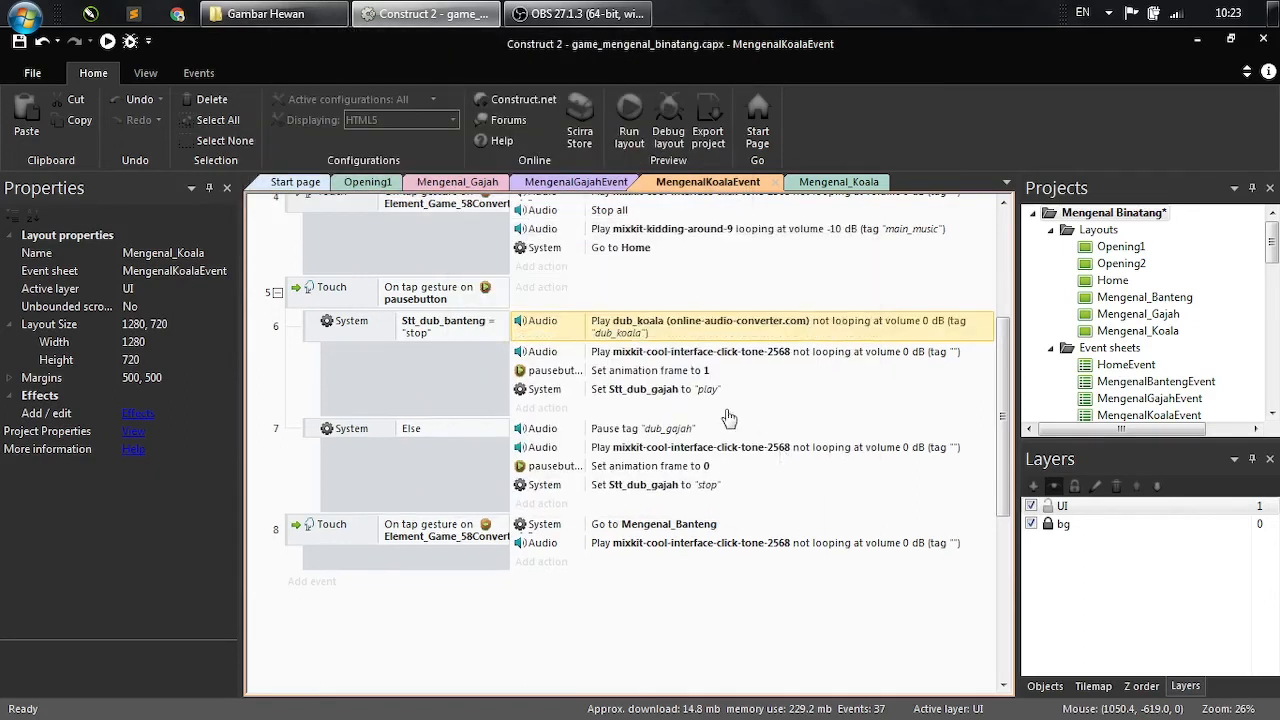
- Change the variable in the pausebutton event's set-to-"play" action to Stt_dub_koala in the MengenalKoalaEvent sheet
double_click(648, 392)
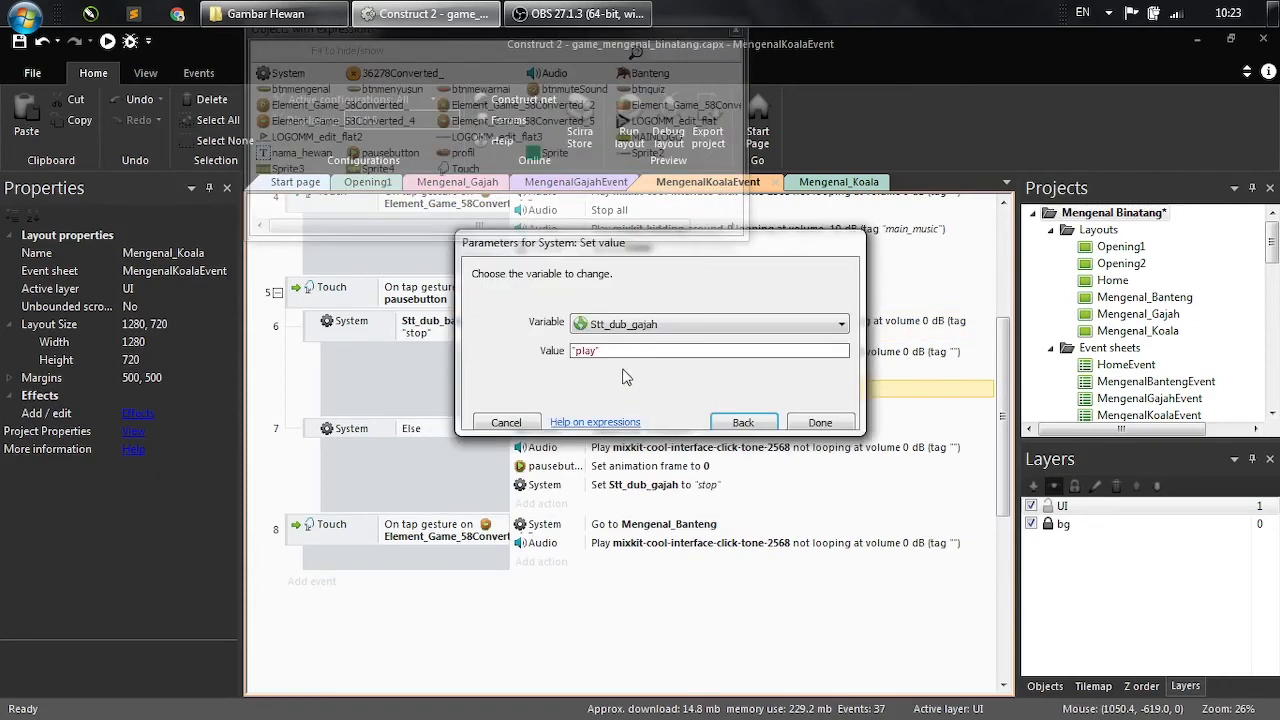
click(637, 326)
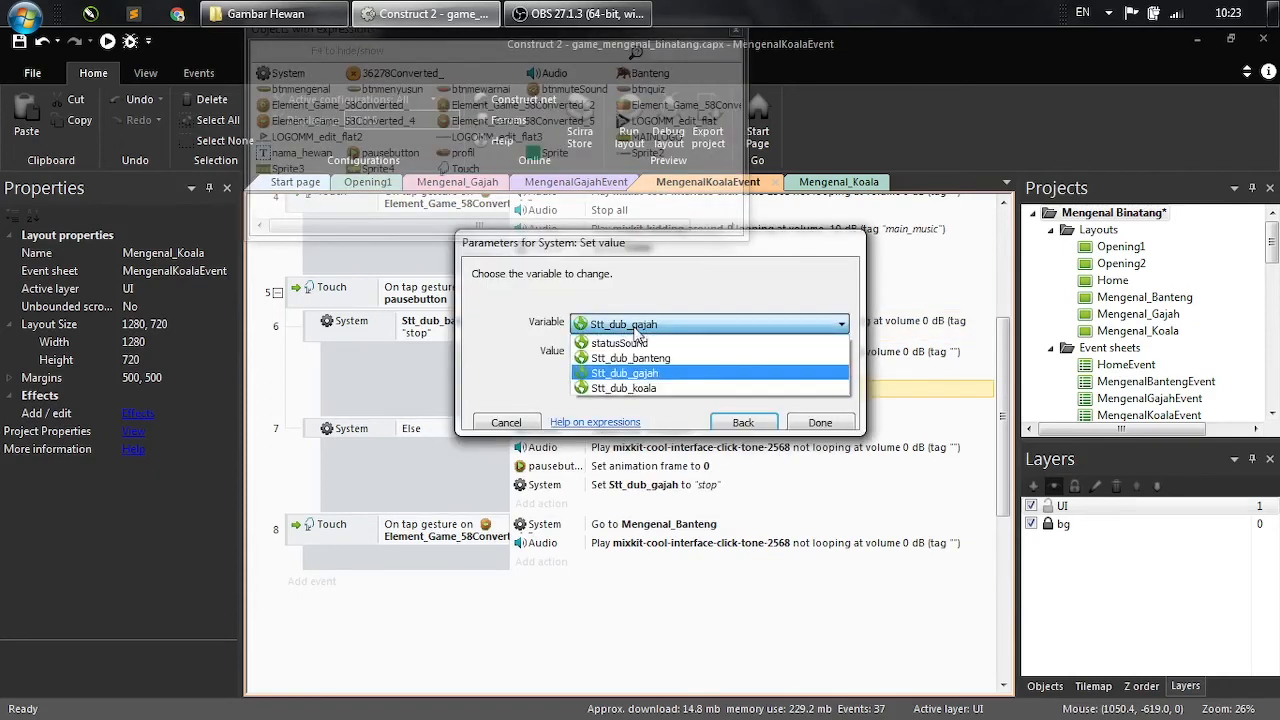
click(645, 380)
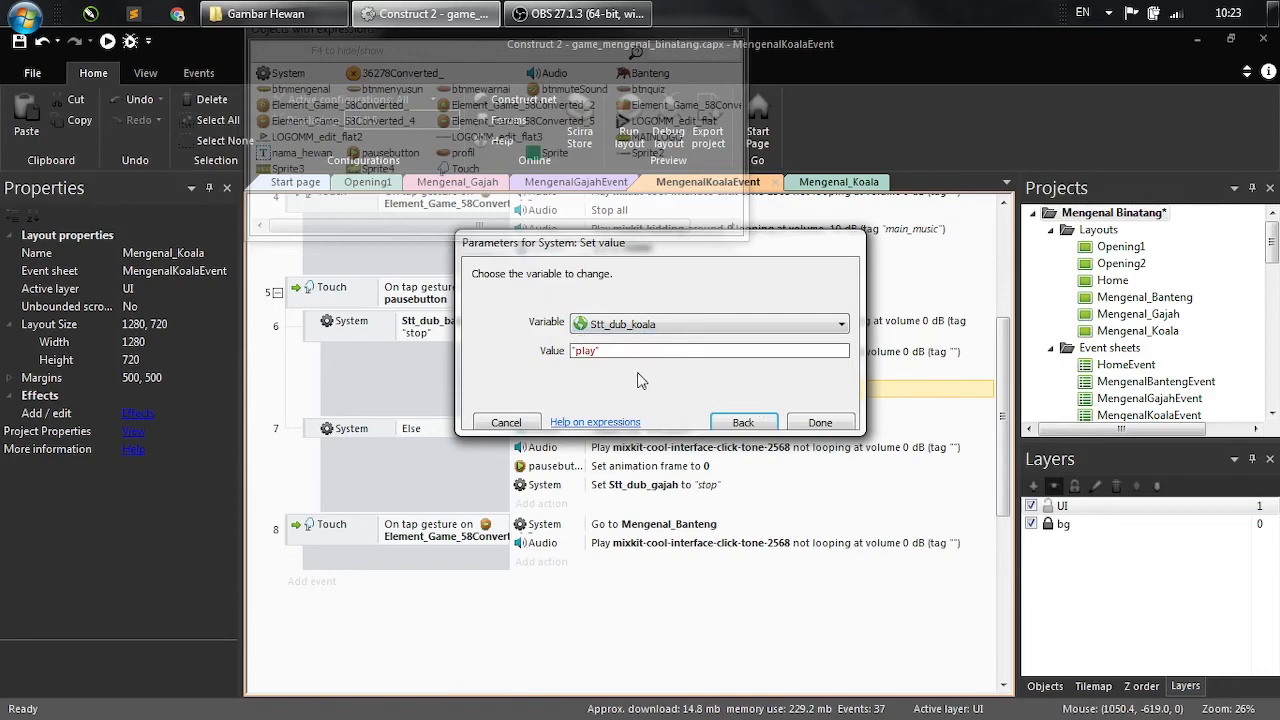
click(818, 423)
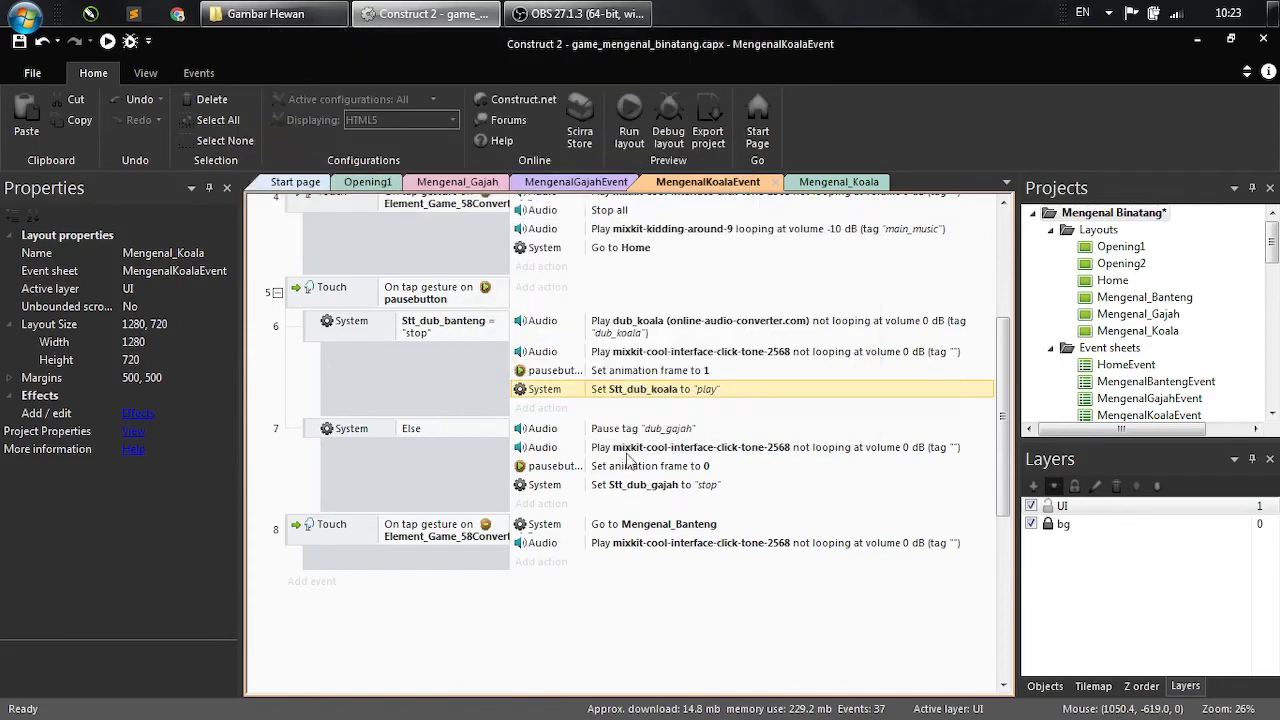
- Change the tag of the Else branch's audio pause action to "dub_koala"
double_click(650, 430)
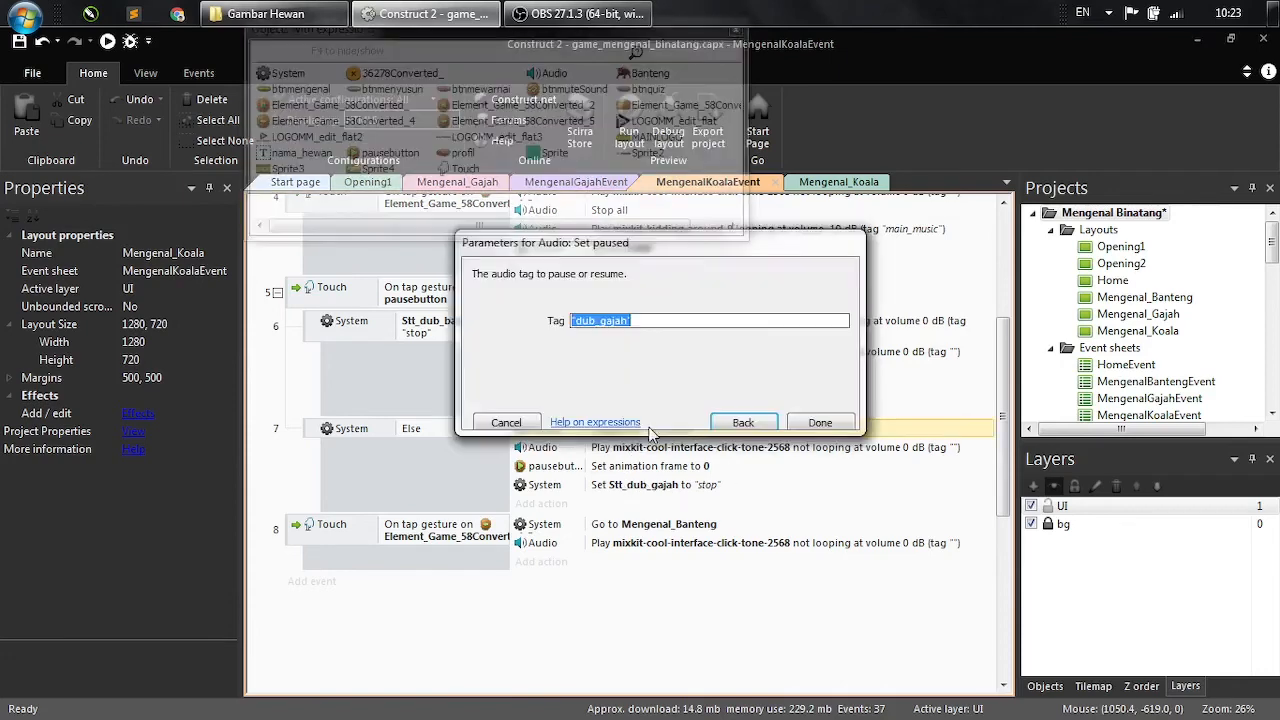
click(631, 321)
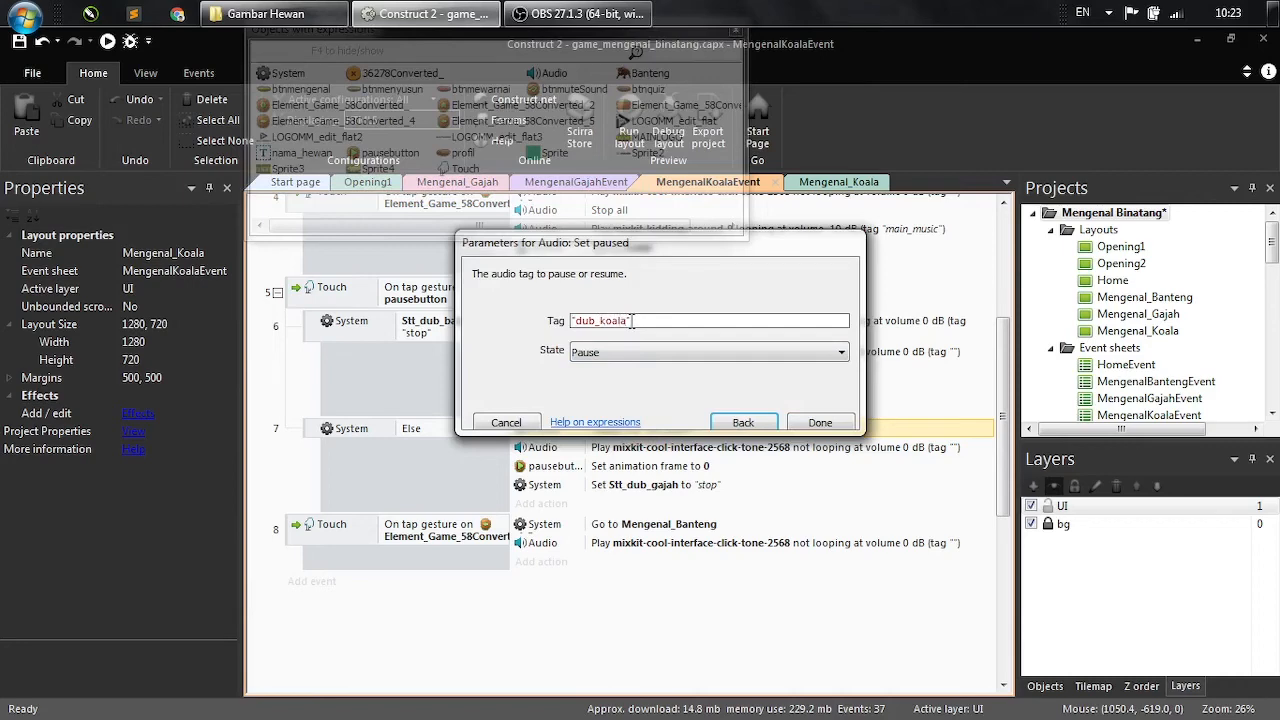
click(810, 423)
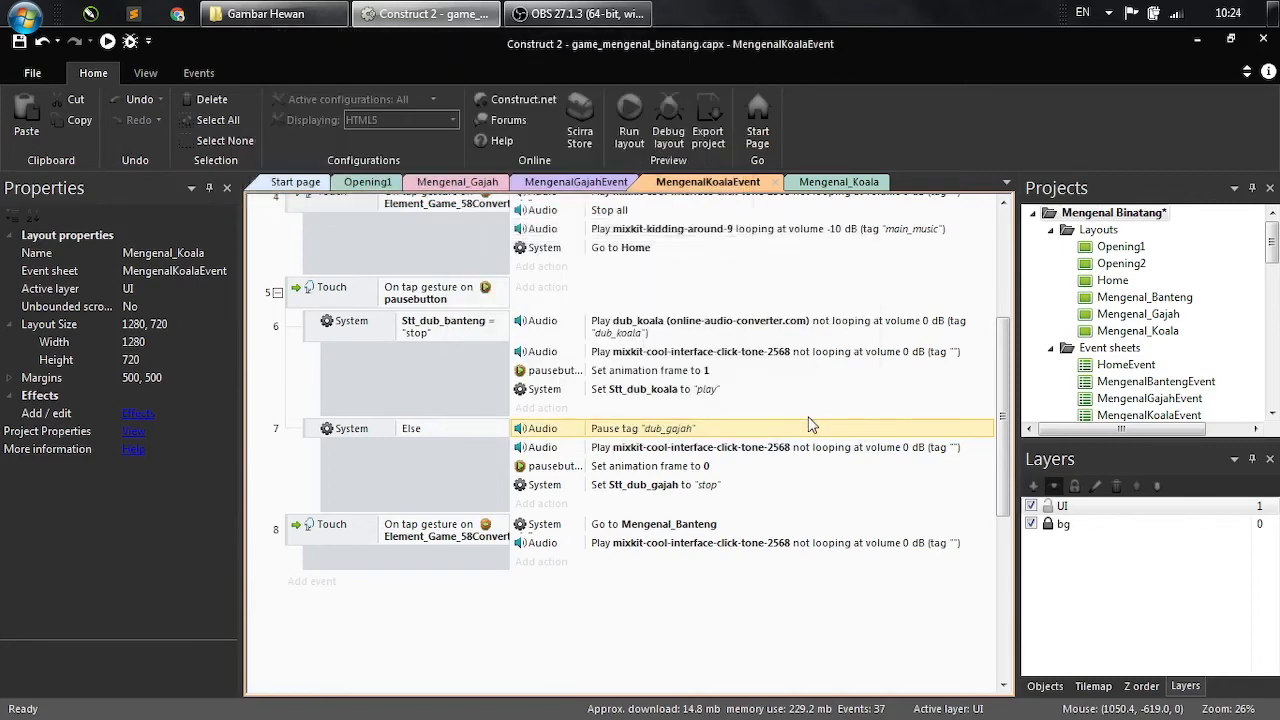
- Change the variable in the Else branch's set-to-"stop" action to Stt_dub_koala
click(651, 486)
double_click(651, 486)
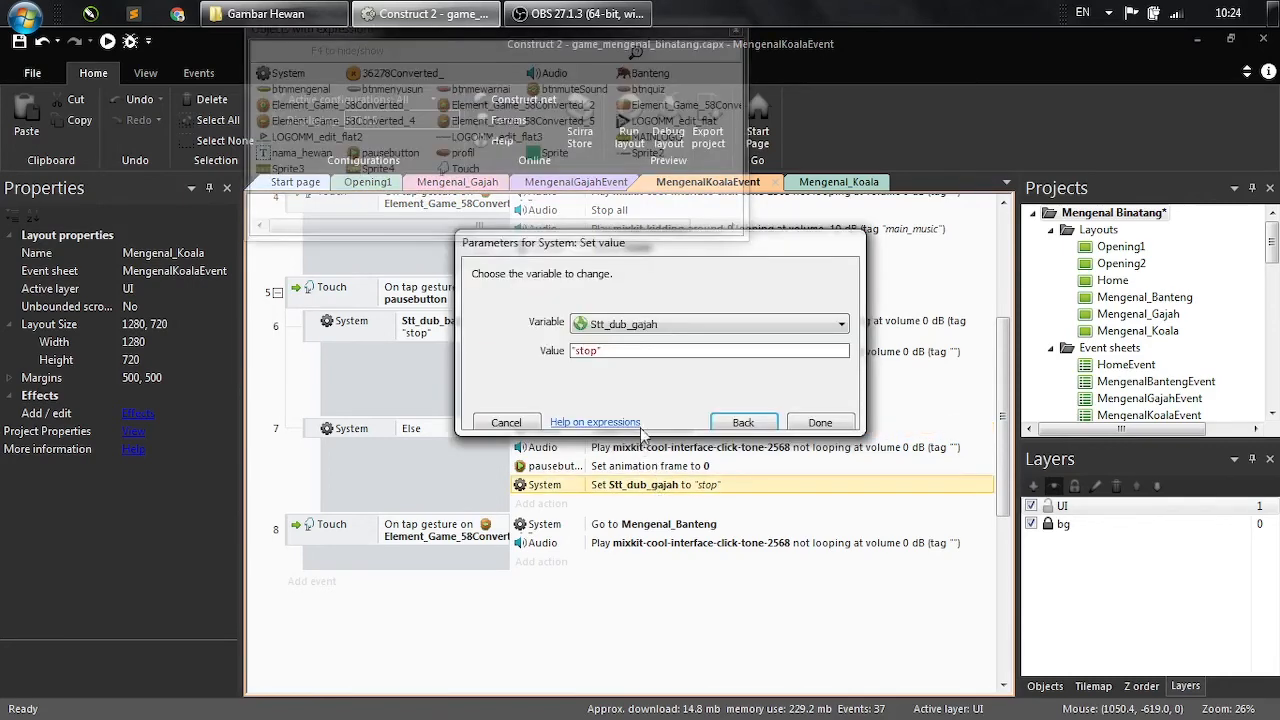
click(700, 324)
click(640, 372)
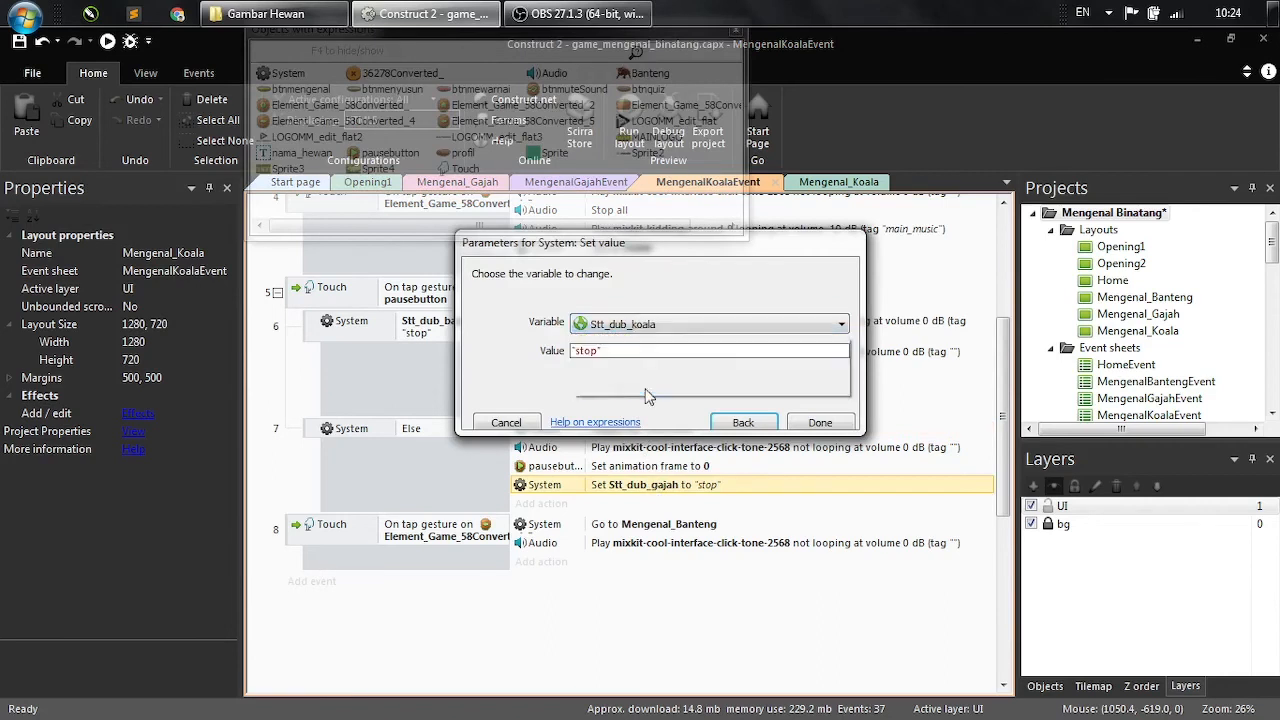
click(806, 423)
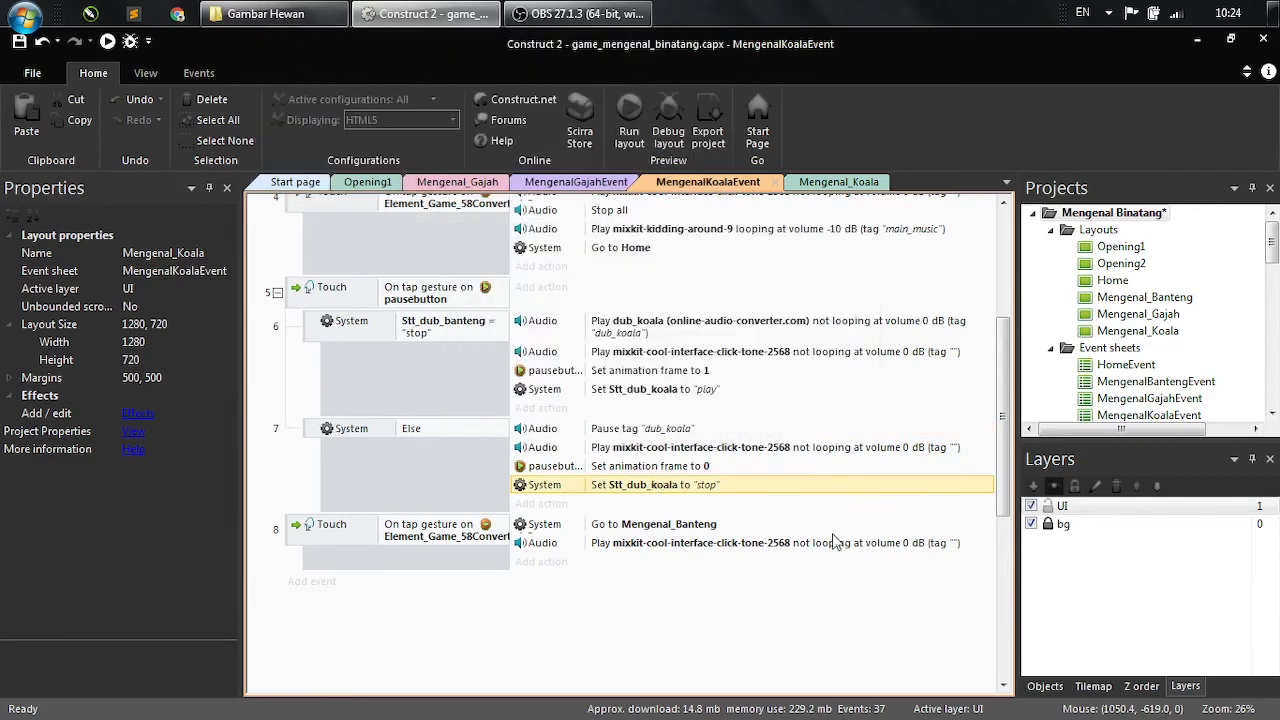
- Make the back arrow button's tap event in MengenalKoalaEvent go to the Mengenal_Gajah layout
click(485, 533)
double_click(485, 533)
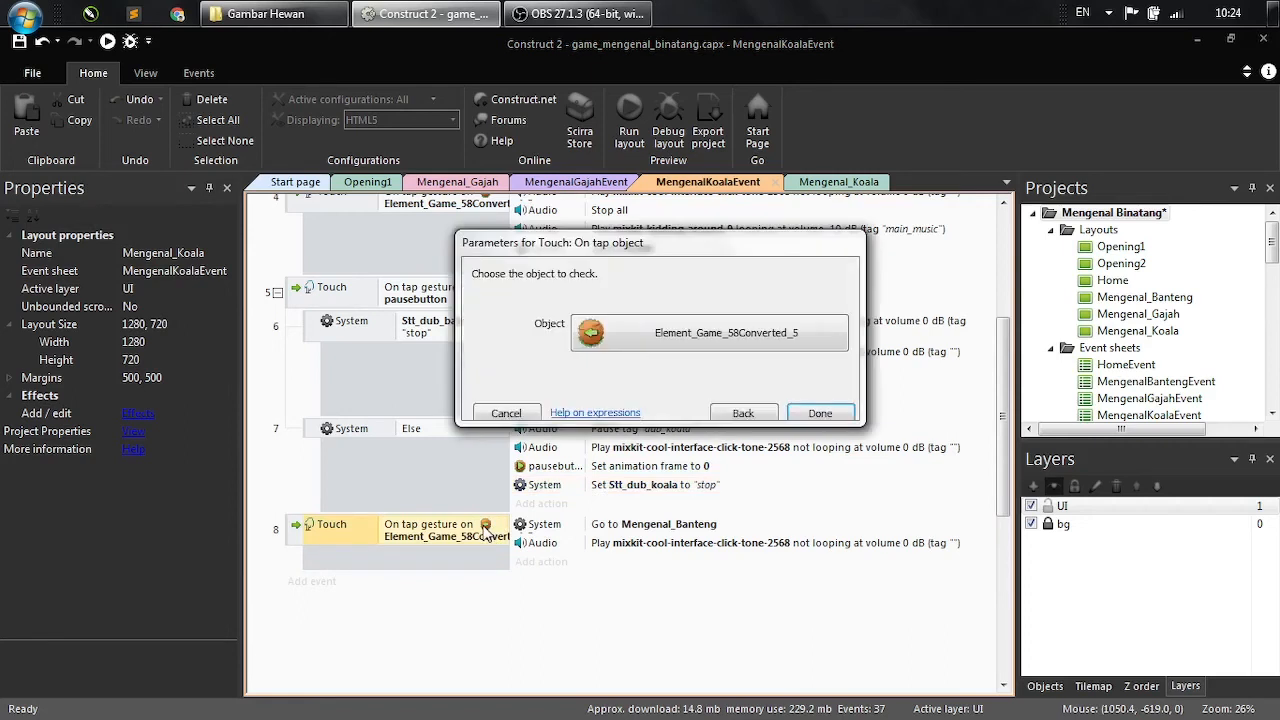
click(812, 416)
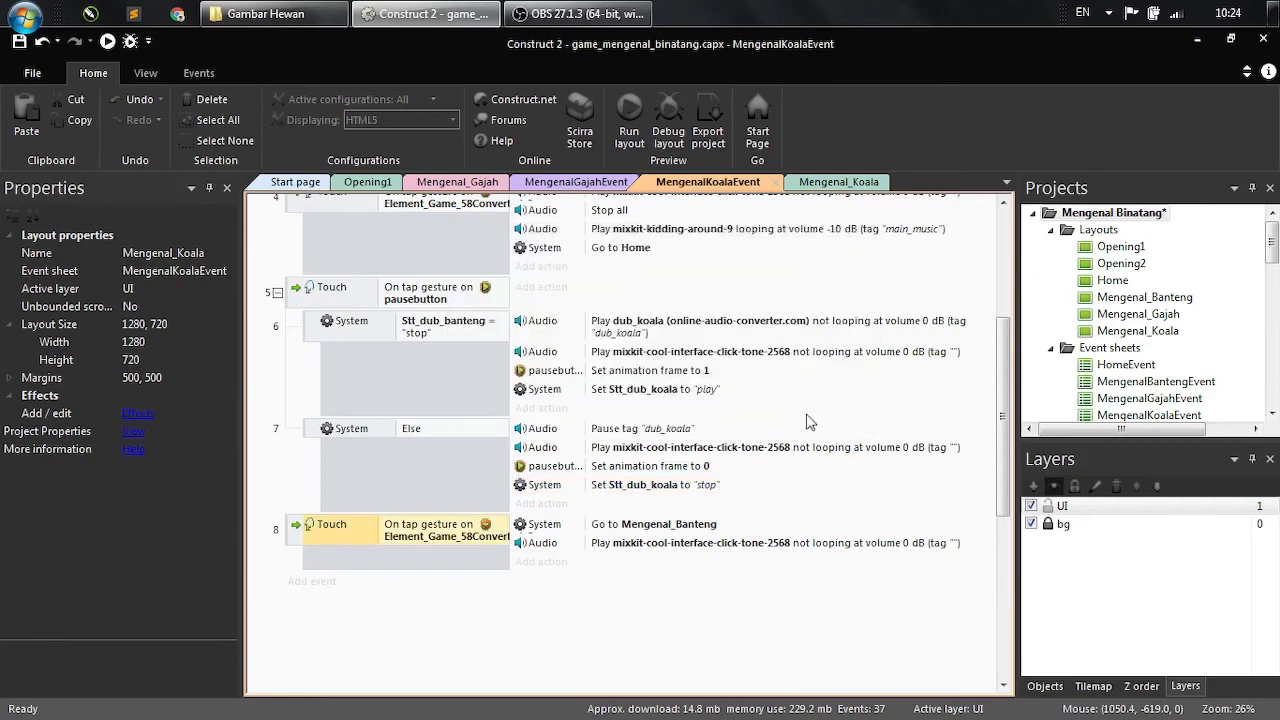
click(695, 528)
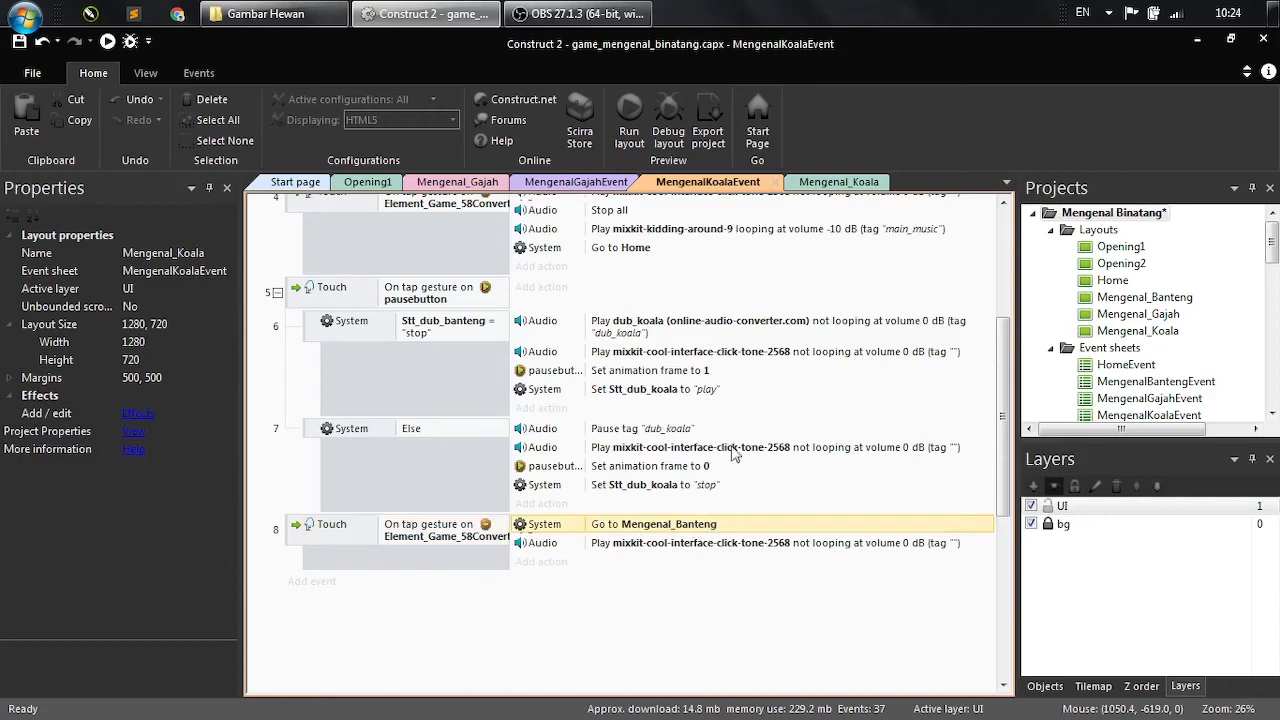
double_click(690, 526)
click(651, 324)
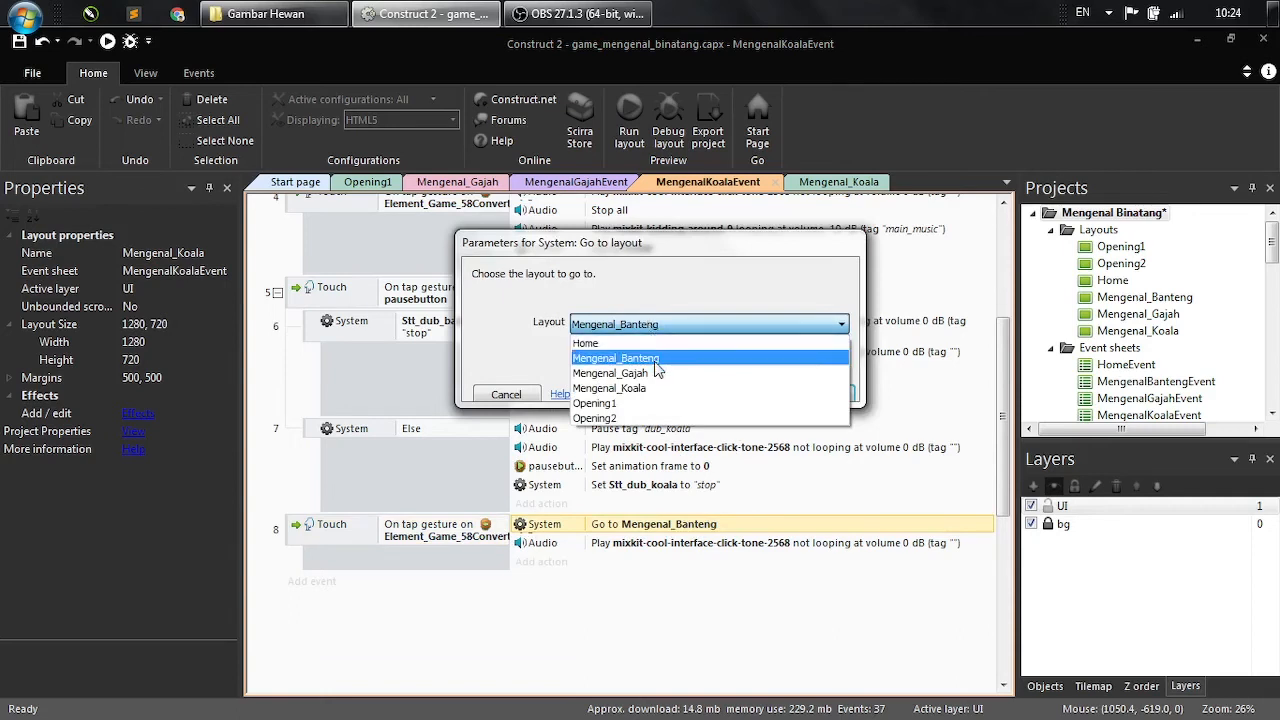
click(656, 373)
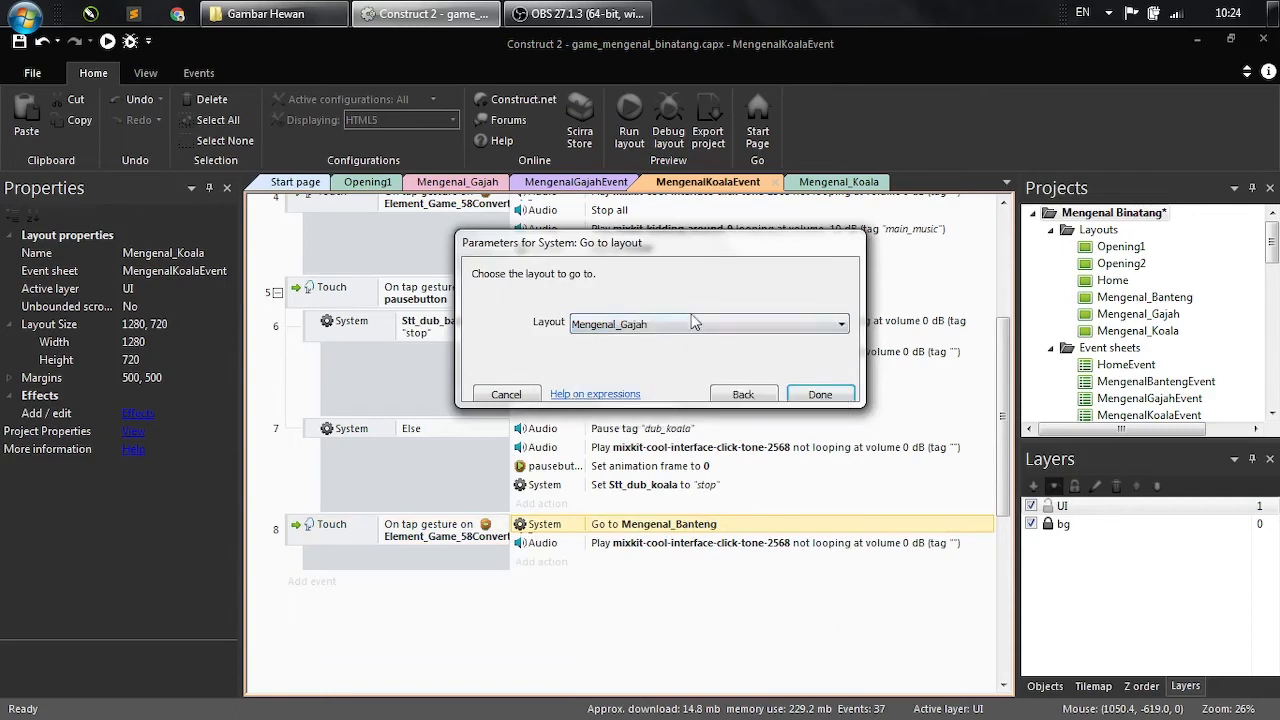
click(825, 395)
click(664, 640)
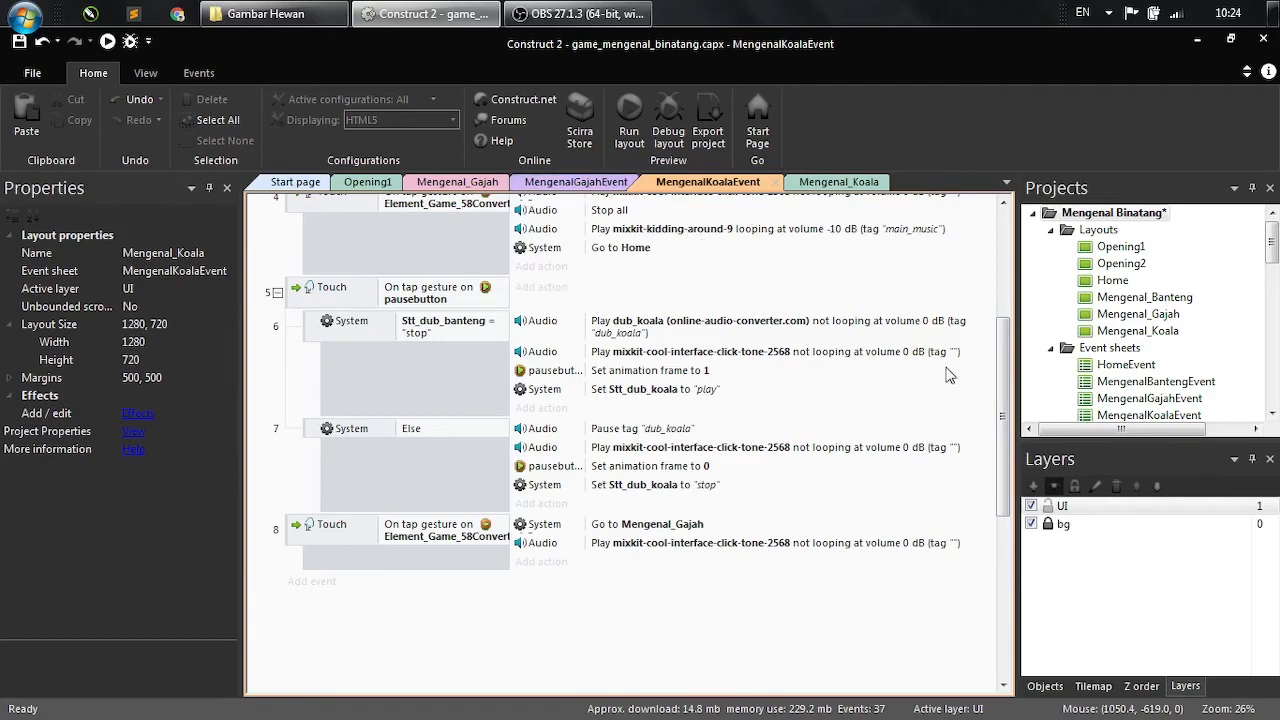
drag(1003, 340, 1009, 235)
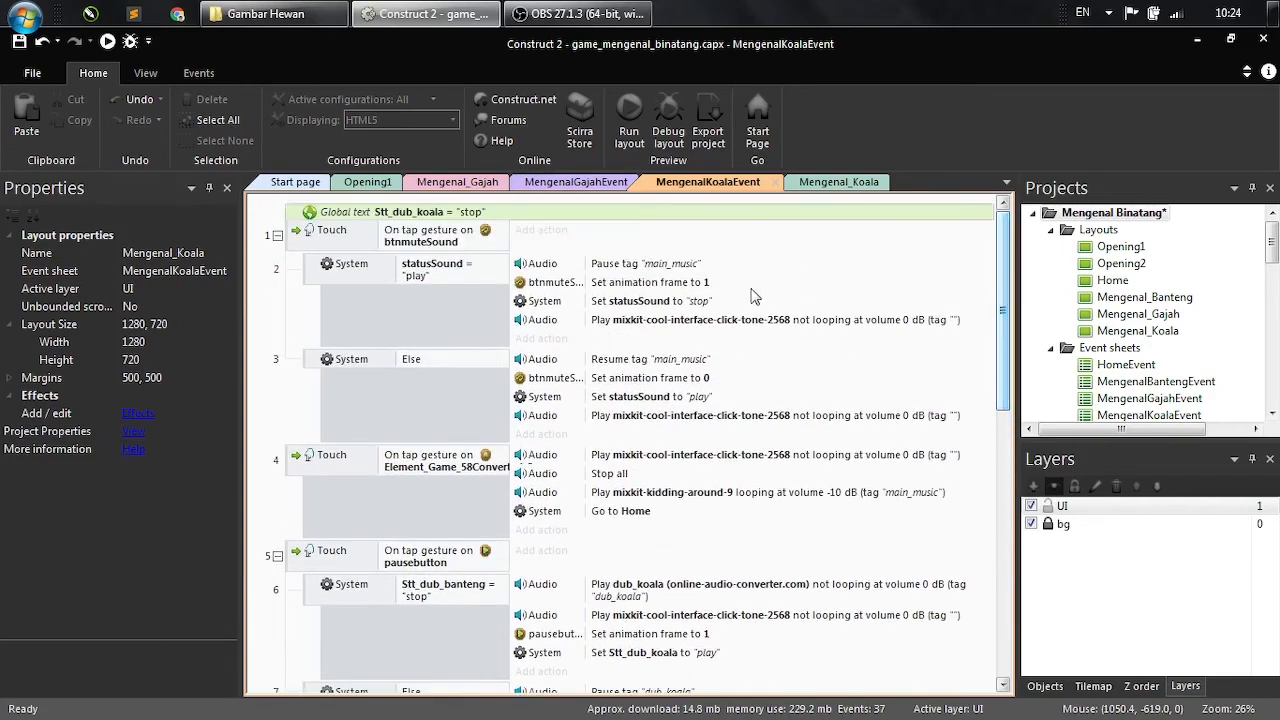
mouse_move(1002, 236)
mouse_down()
mouse_move(1002, 340)
mouse_move(1002, 247)
mouse_up()
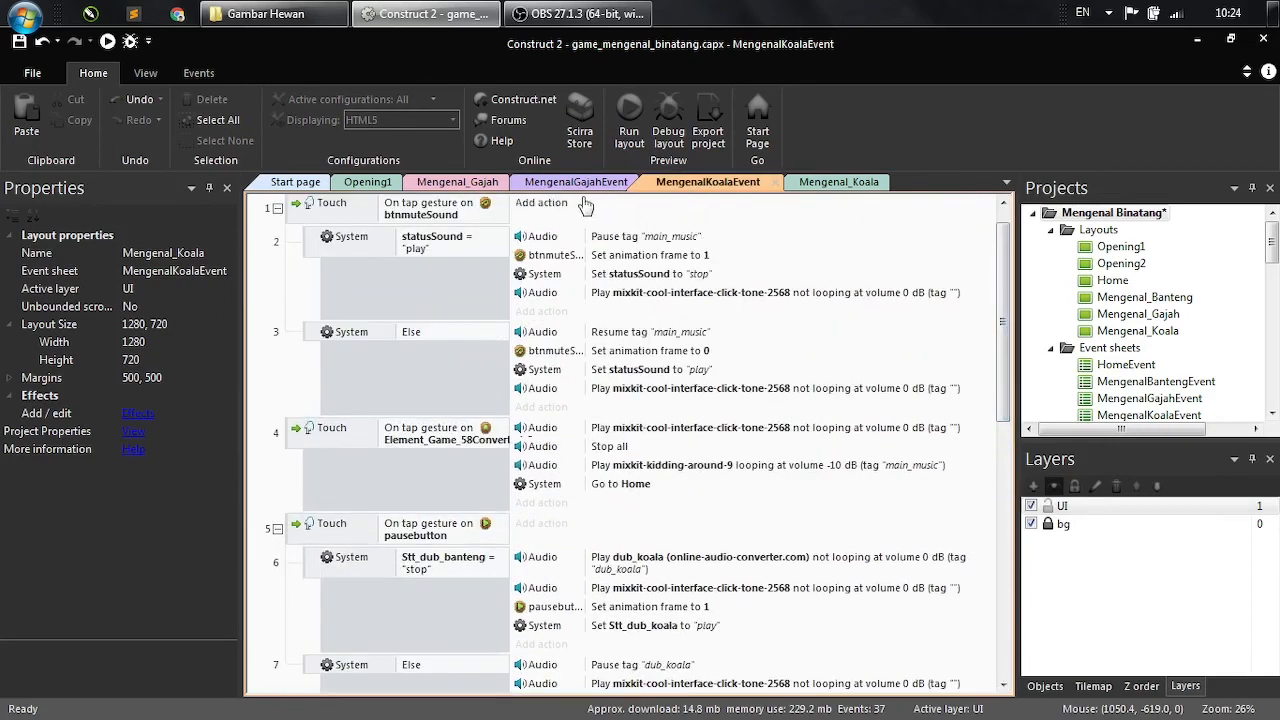
- Add a Touch tap-gesture event for the forward arrow button Element_Game_58Converted_4 at the end of the MengenalGajahEvent sheet
click(458, 182)
click(791, 453)
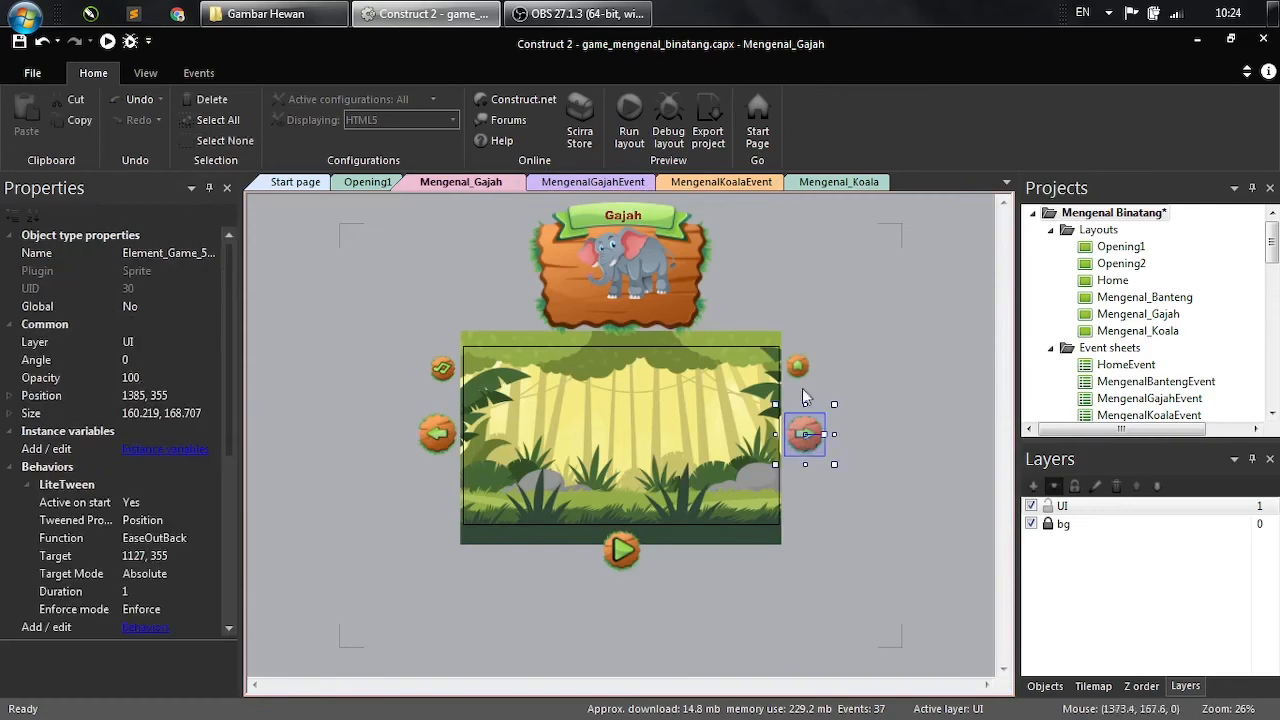
click(590, 182)
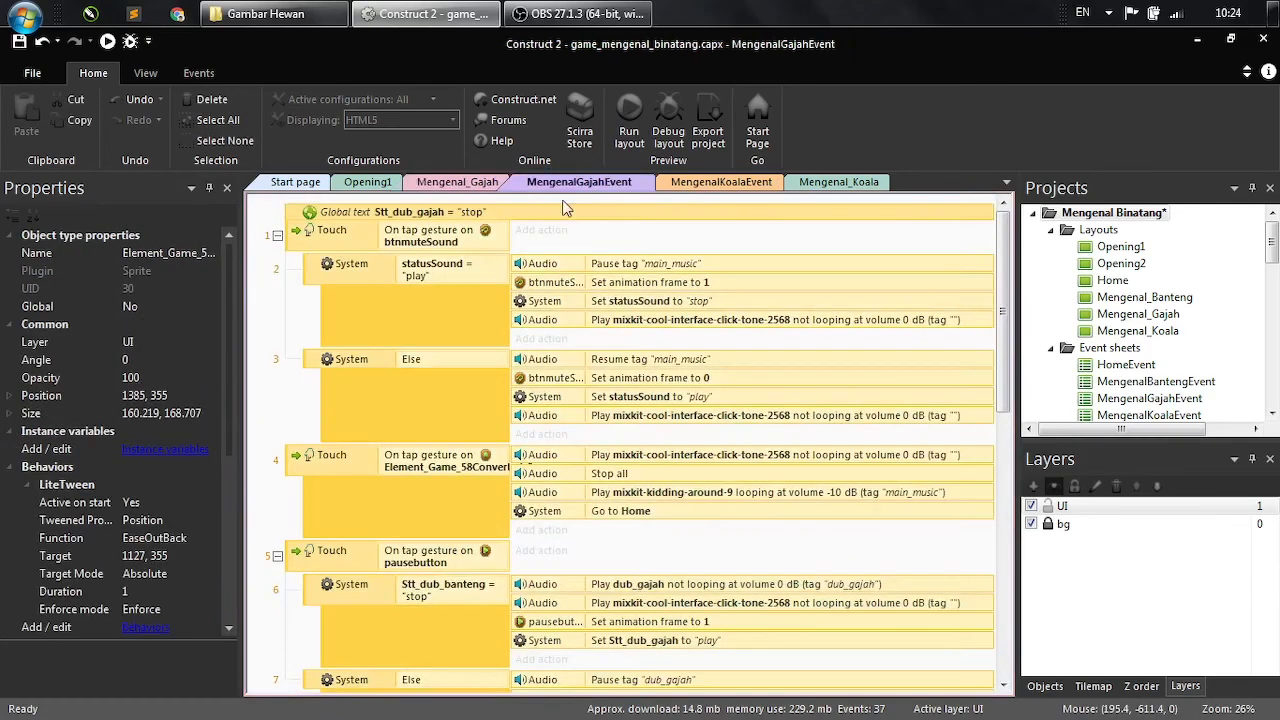
drag(1001, 310, 1010, 408)
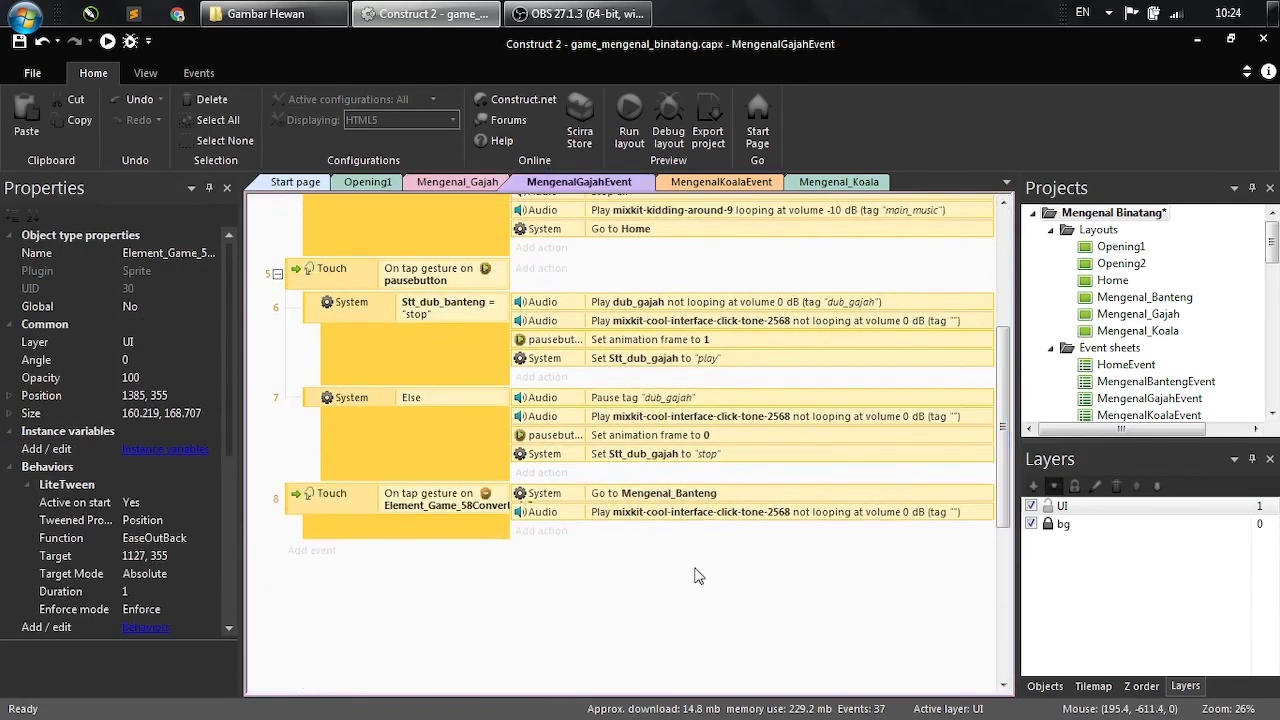
click(670, 600)
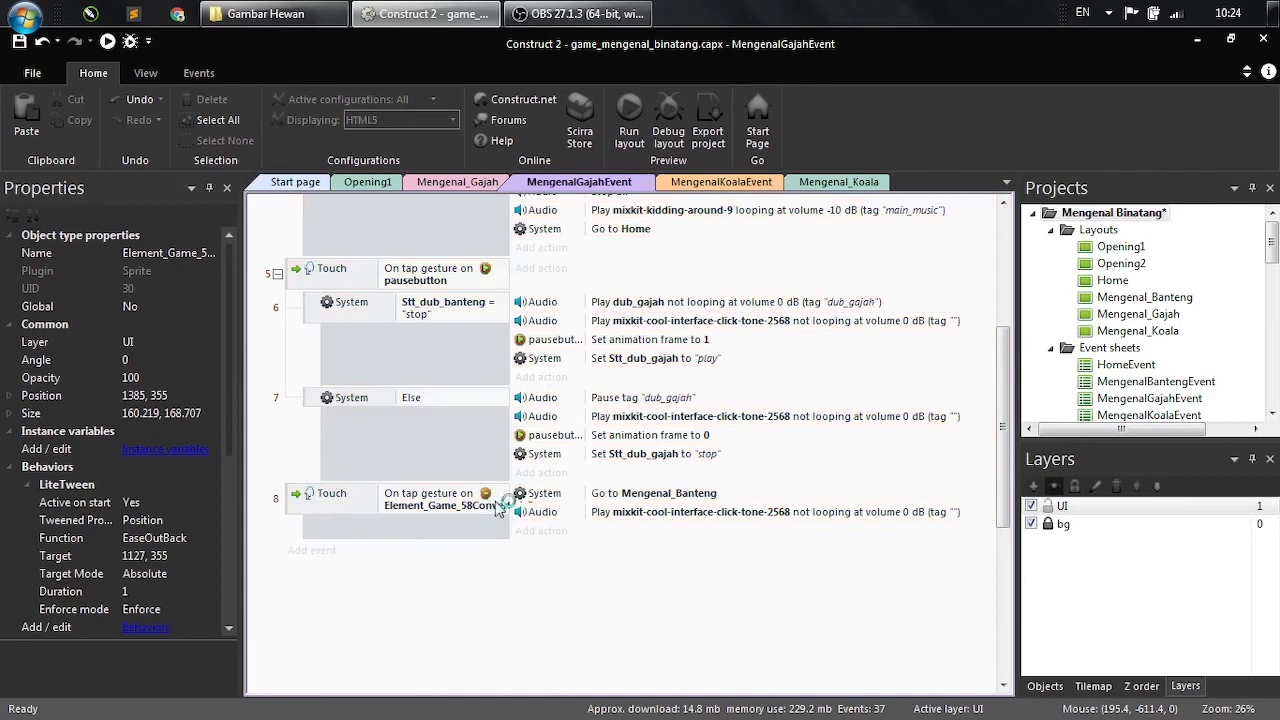
drag(1005, 422, 1004, 420)
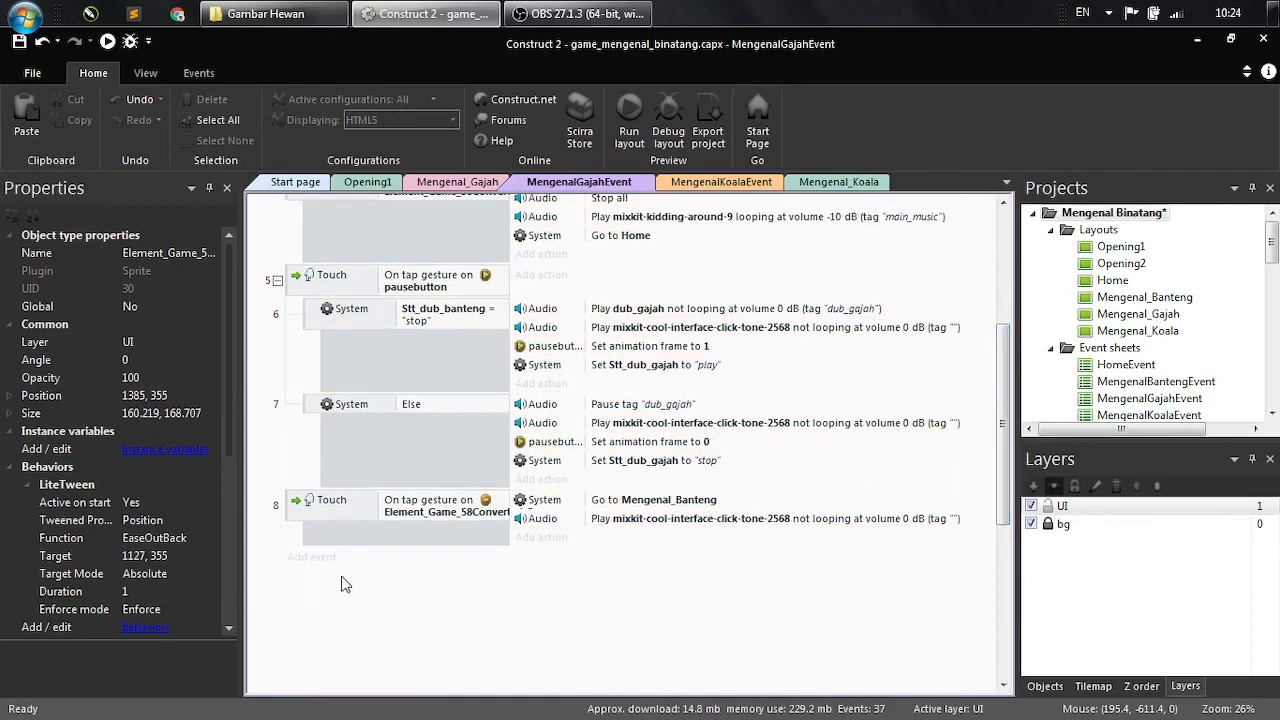
click(311, 557)
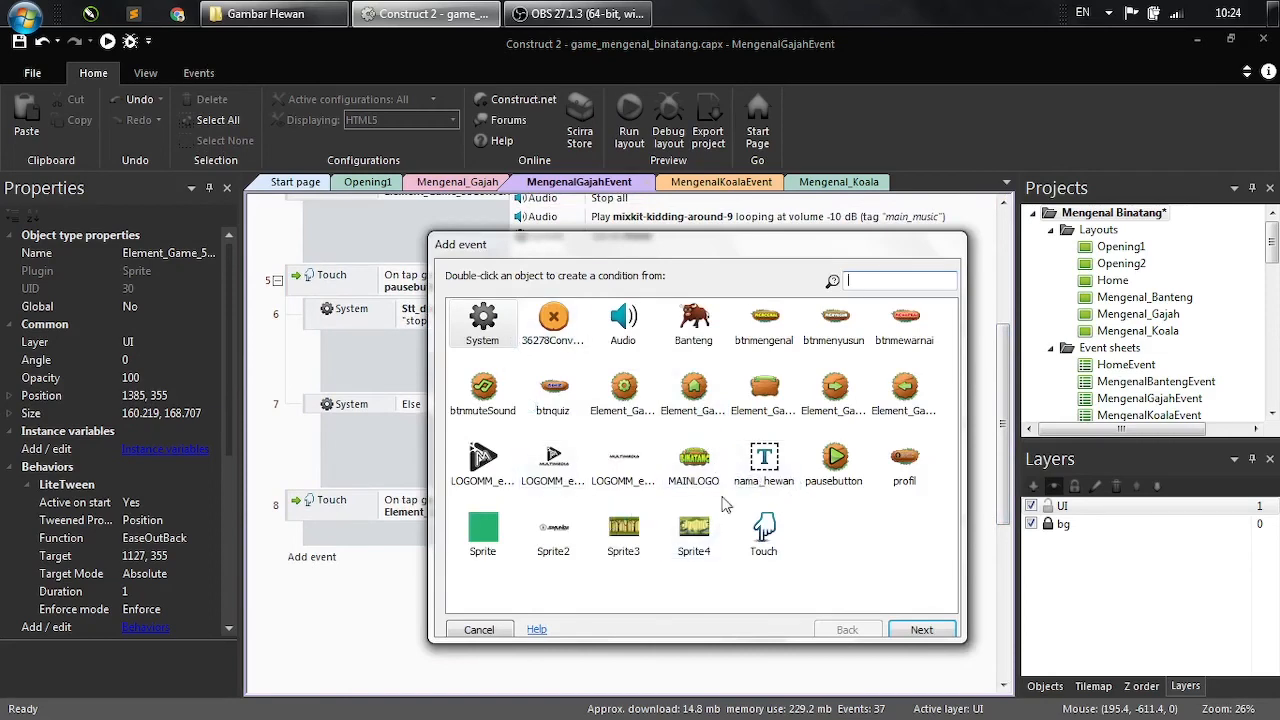
double_click(764, 528)
double_click(704, 358)
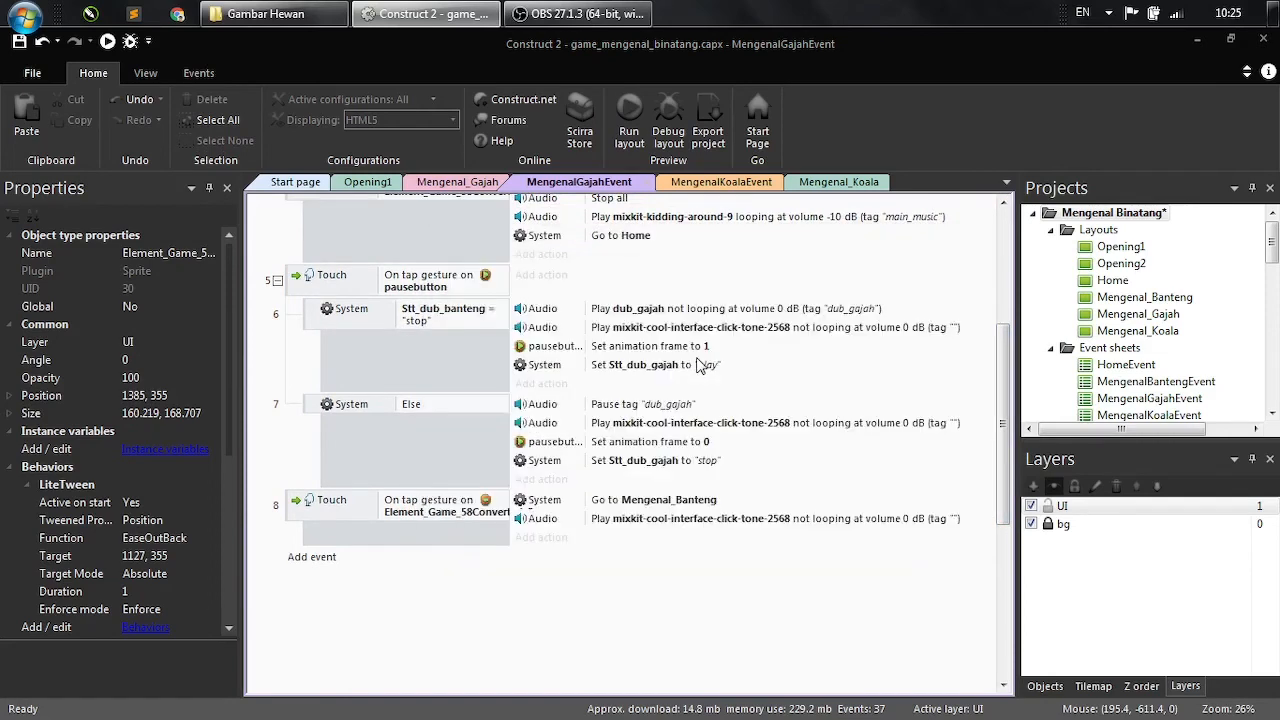
click(708, 325)
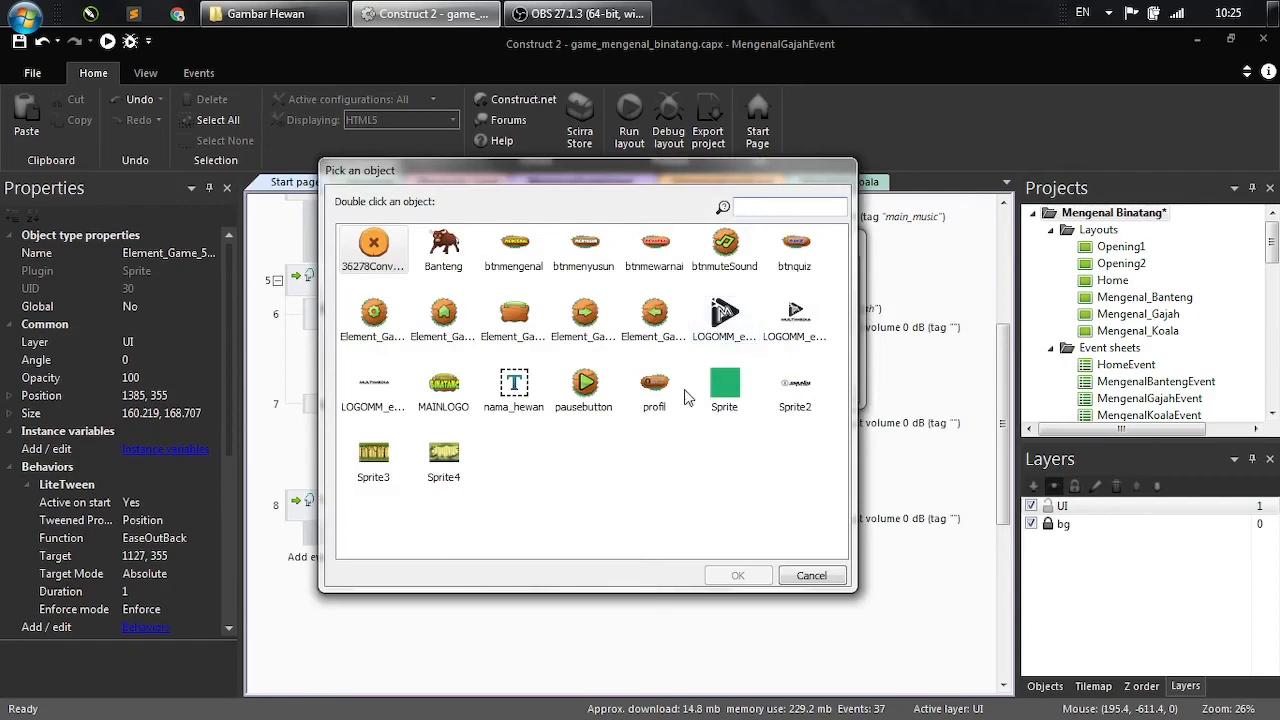
click(584, 316)
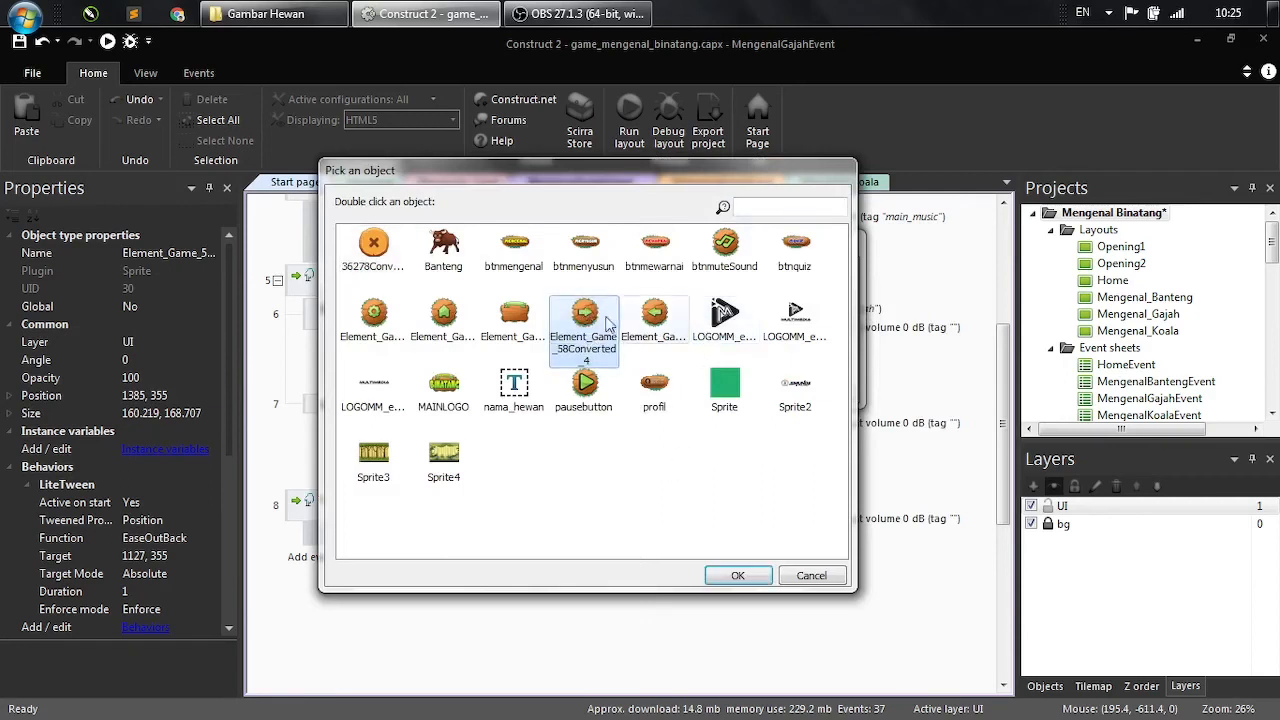
click(763, 578)
click(802, 416)
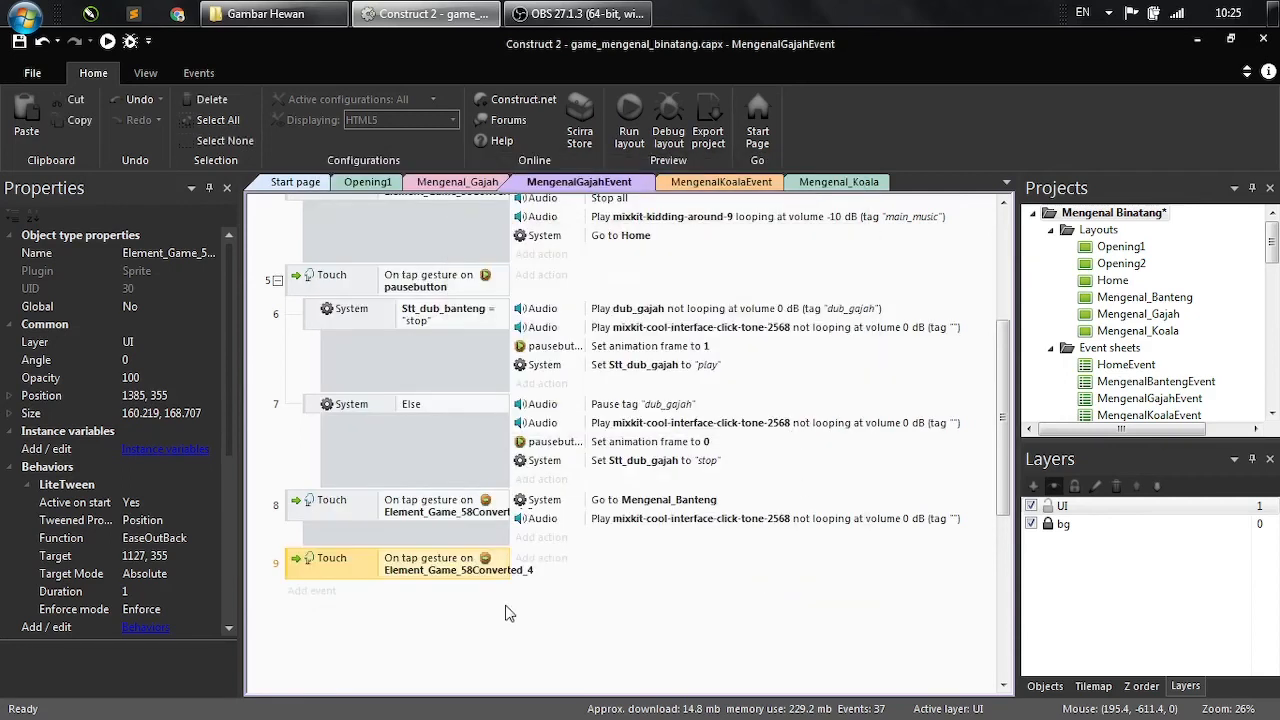
- Add a System Go to layout action targeting Mengenal_Koala to the forward arrow's tap event
click(541, 558)
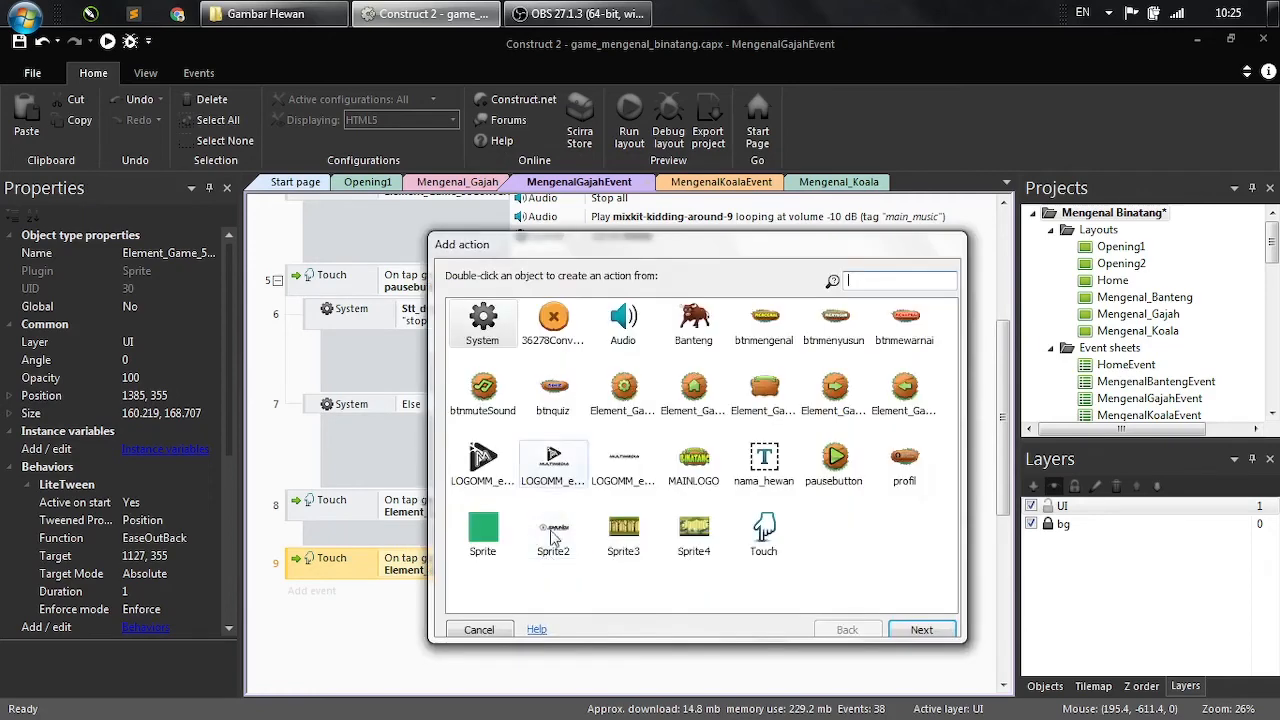
double_click(490, 335)
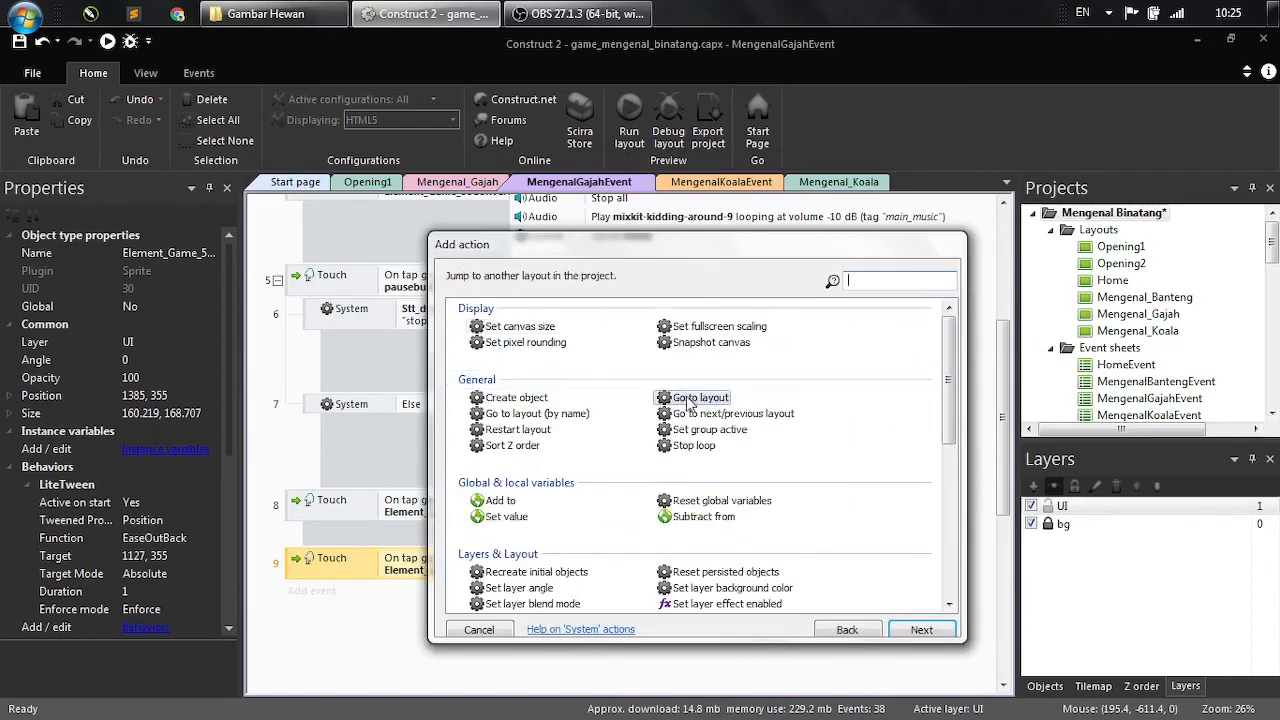
double_click(690, 402)
click(631, 323)
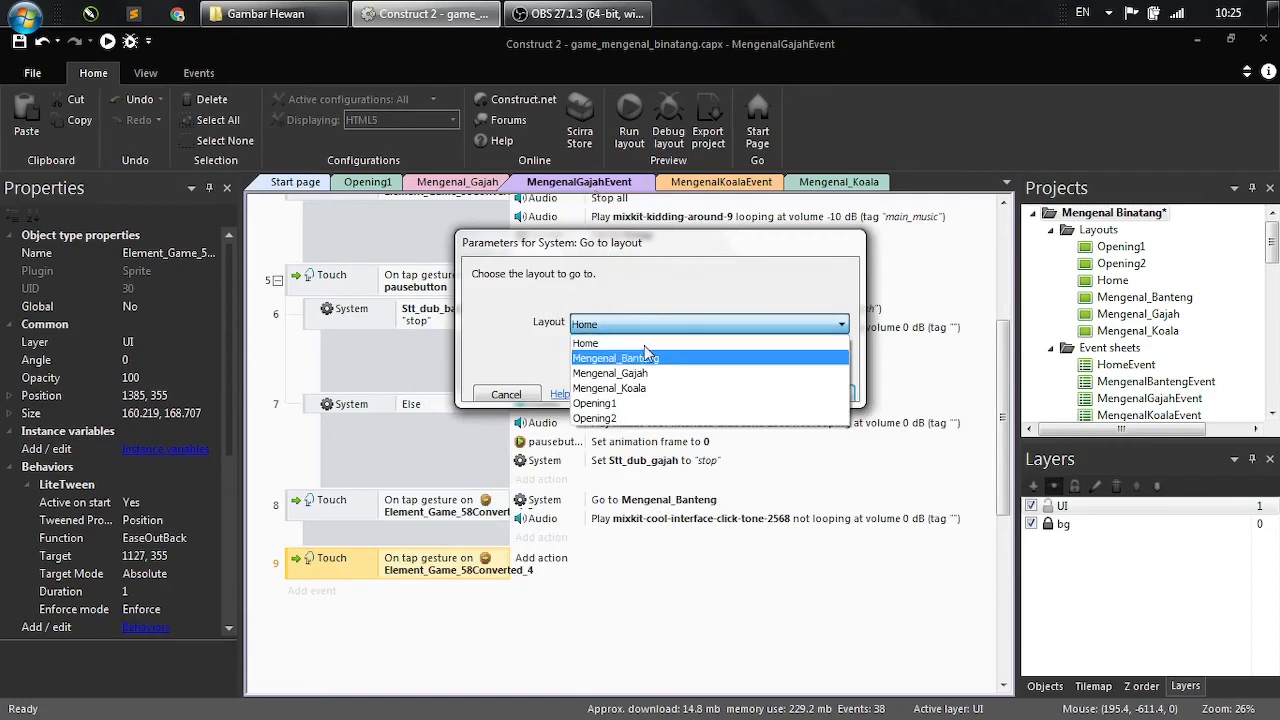
click(650, 388)
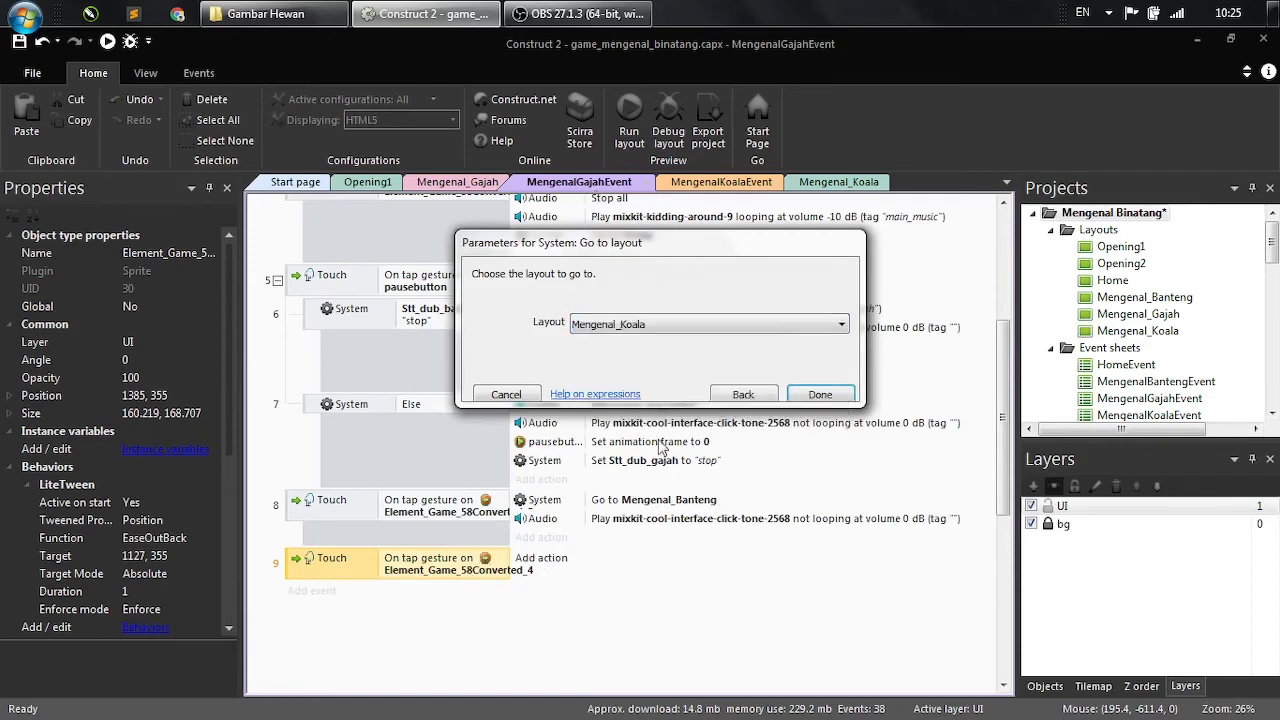
click(820, 394)
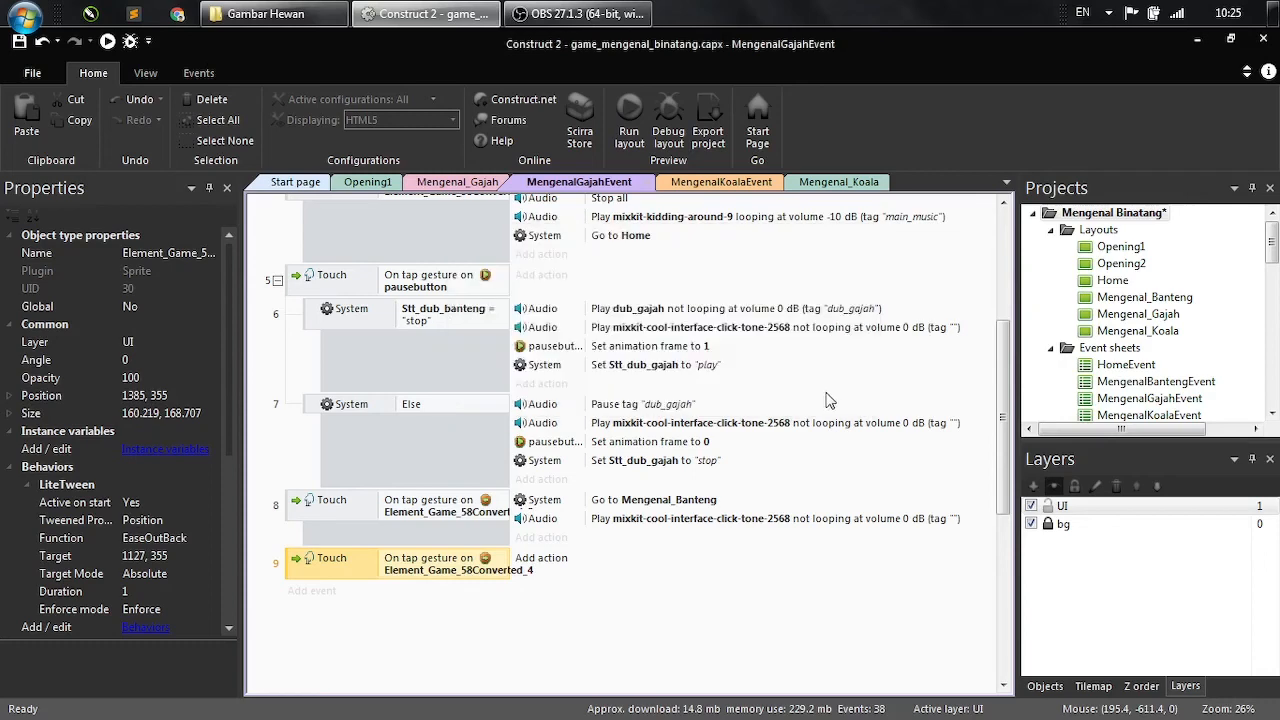
- Copy the mixkit-cool-interface-click-tone-2568 play action from the back arrow's event into the forward arrow's event
click(549, 520)
ctrl+drag(549, 527, 552, 576)
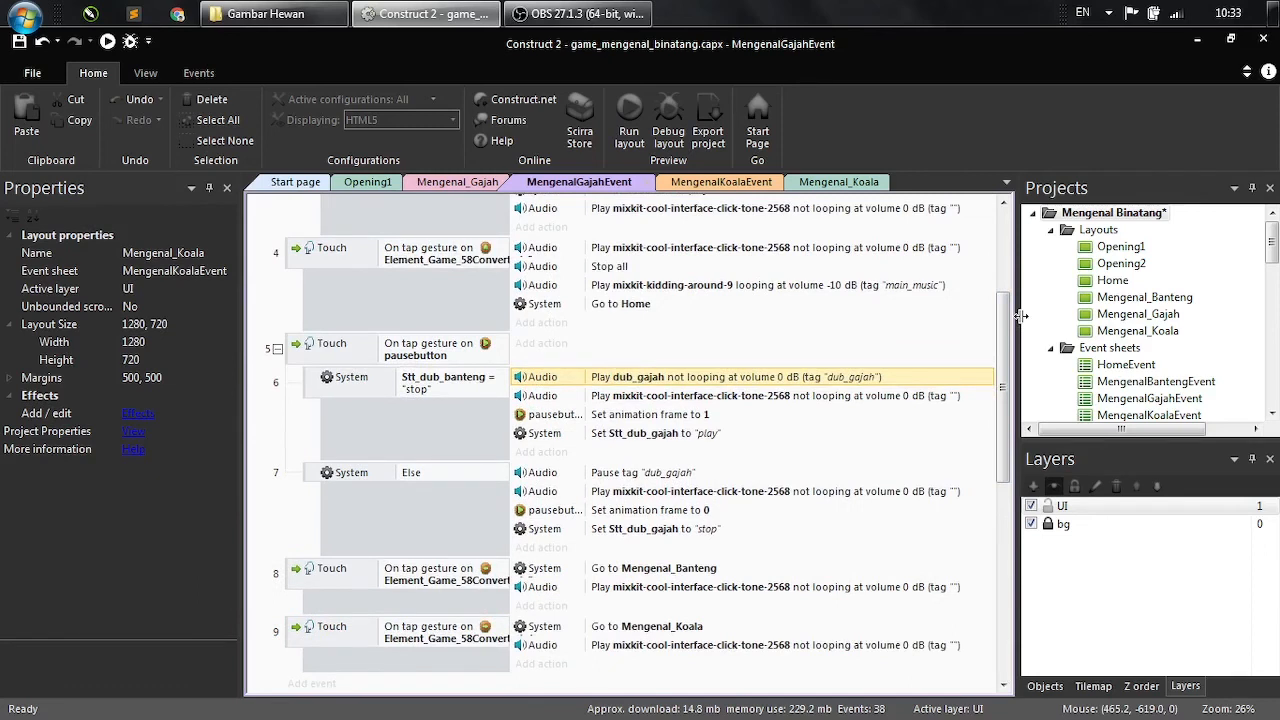
drag(999, 333, 999, 339)
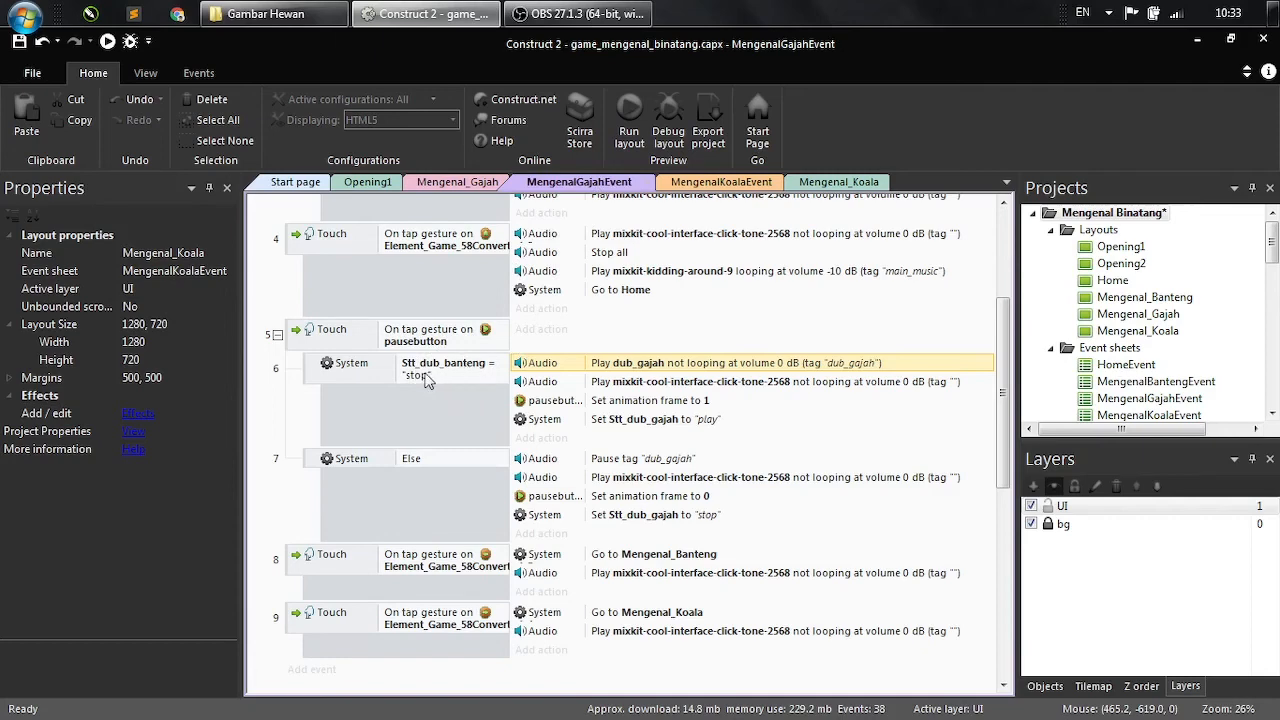
- Change the variable compared with "stop" in MengenalGajahEvent's pausebutton event to Stt_dub_gajah
drag(1003, 320, 990, 387)
click(437, 328)
double_click(437, 328)
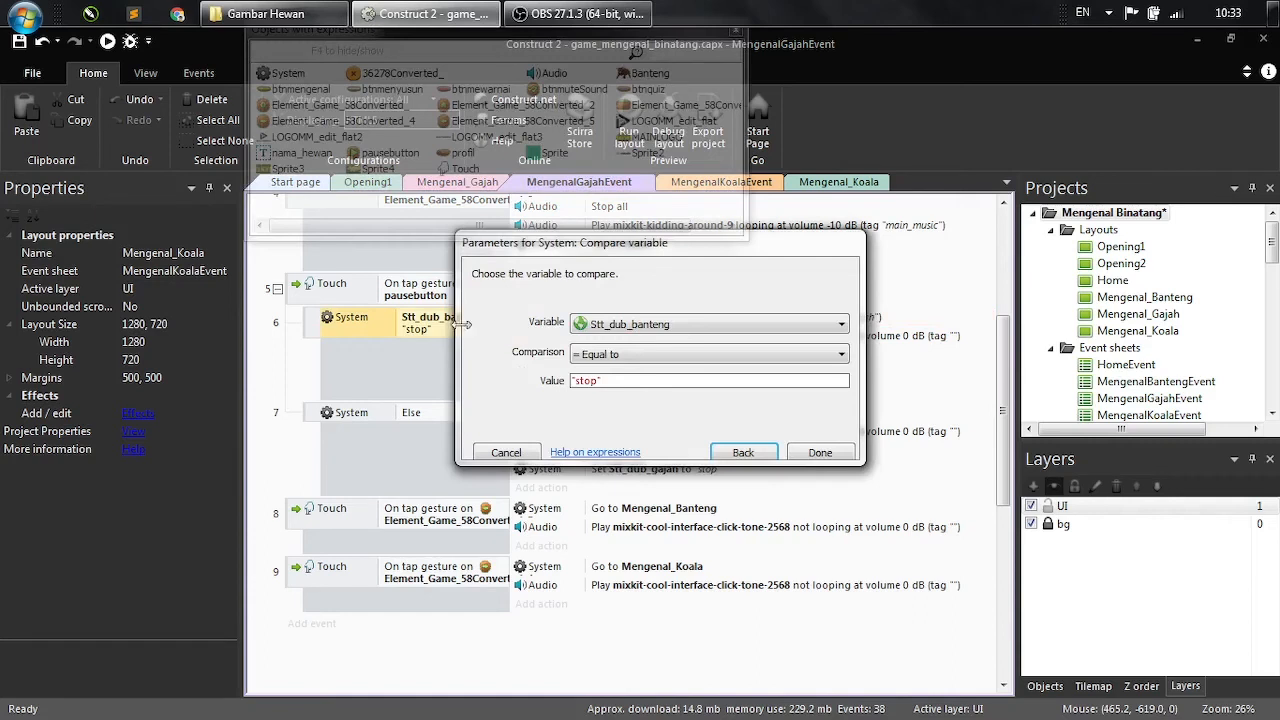
click(648, 332)
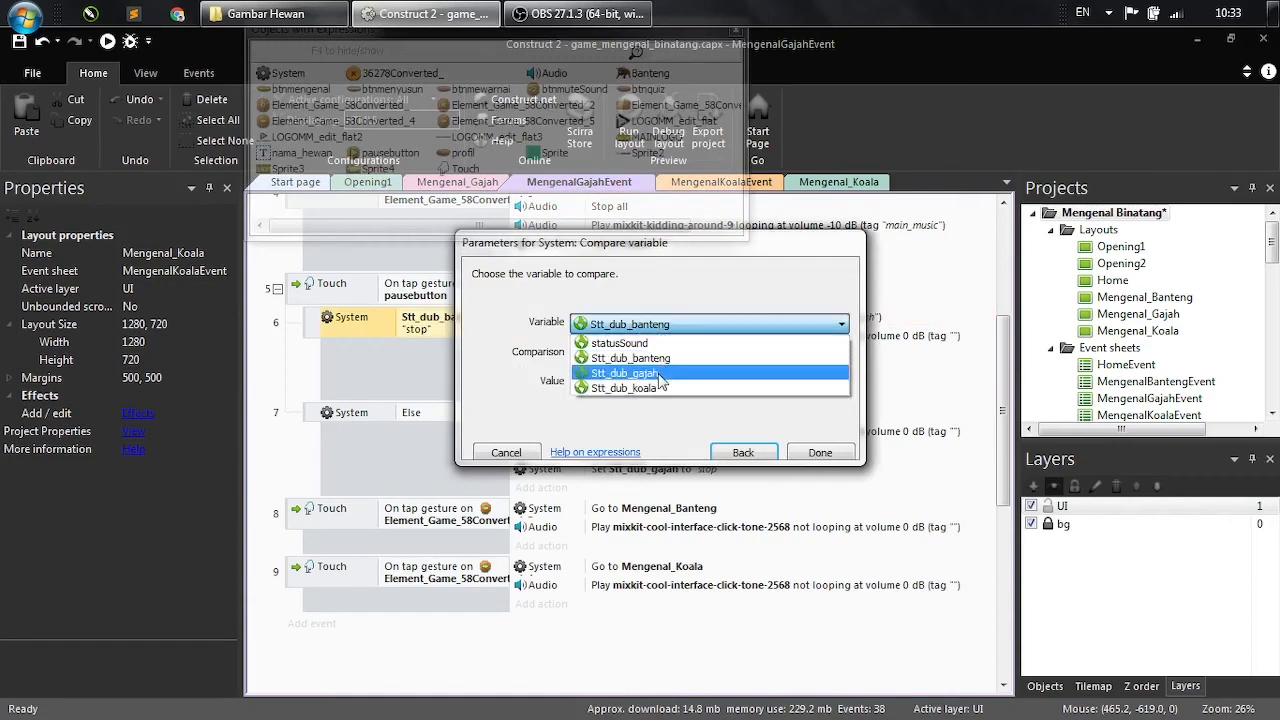
click(672, 370)
click(818, 453)
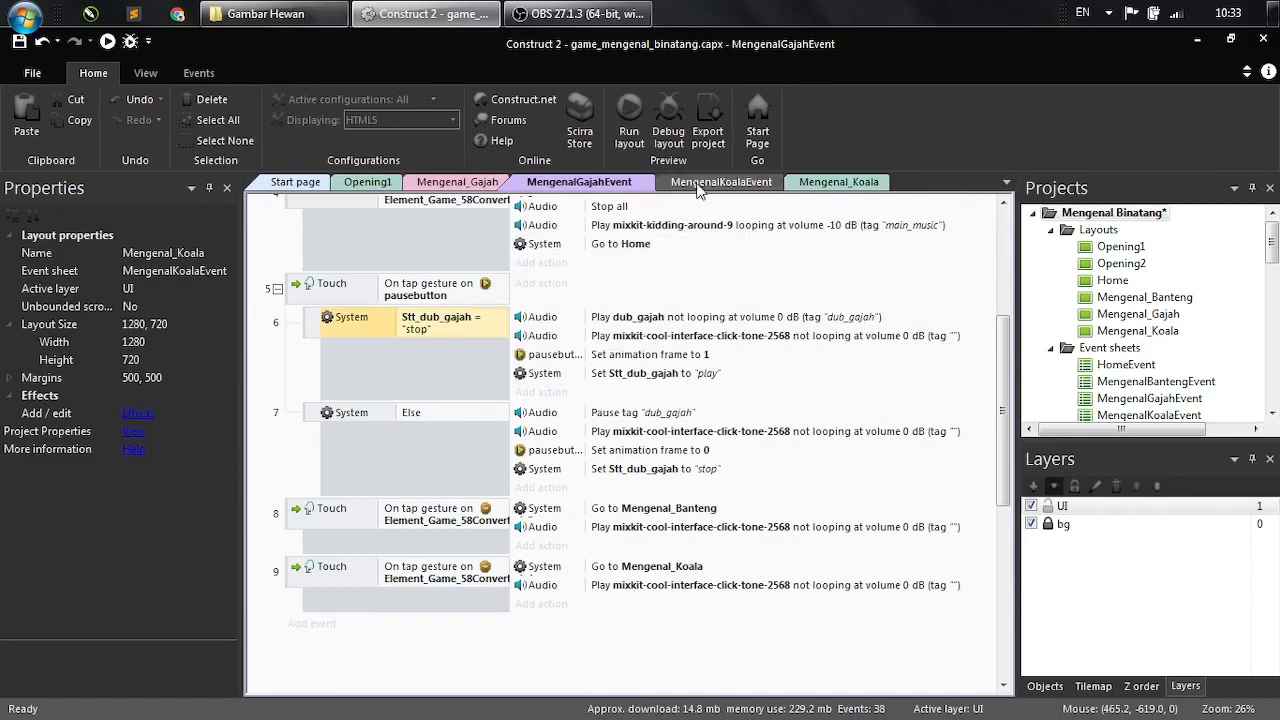
- Change the variable compared with "stop" in MengenalKoalaEvent's pausebutton event to Stt_dub_koala and save the project
click(730, 183)
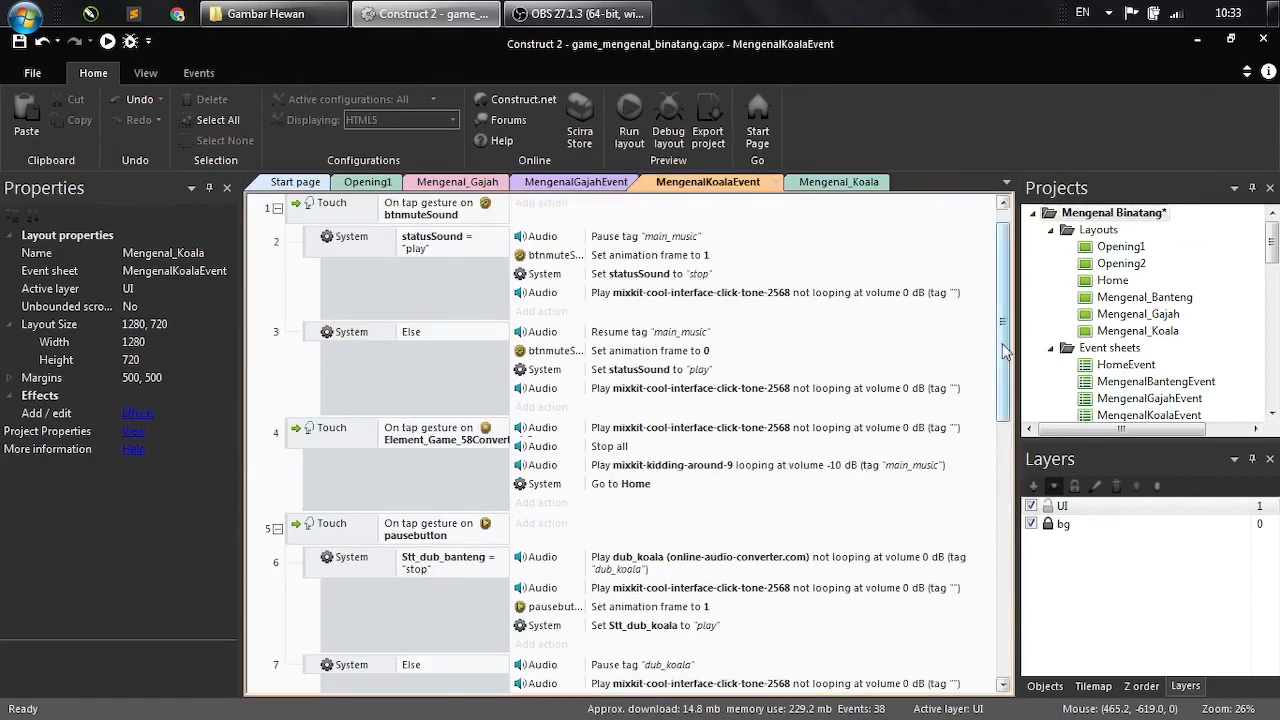
drag(1003, 312, 1000, 378)
click(449, 398)
double_click(449, 398)
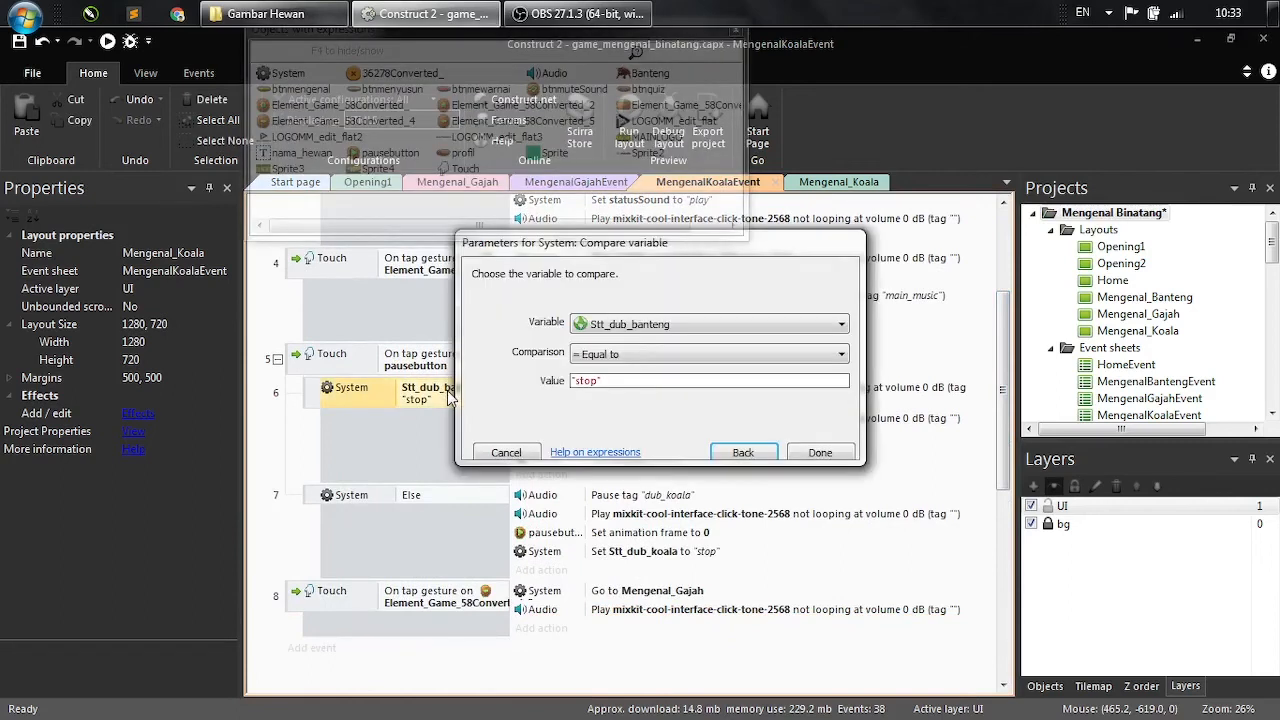
click(601, 326)
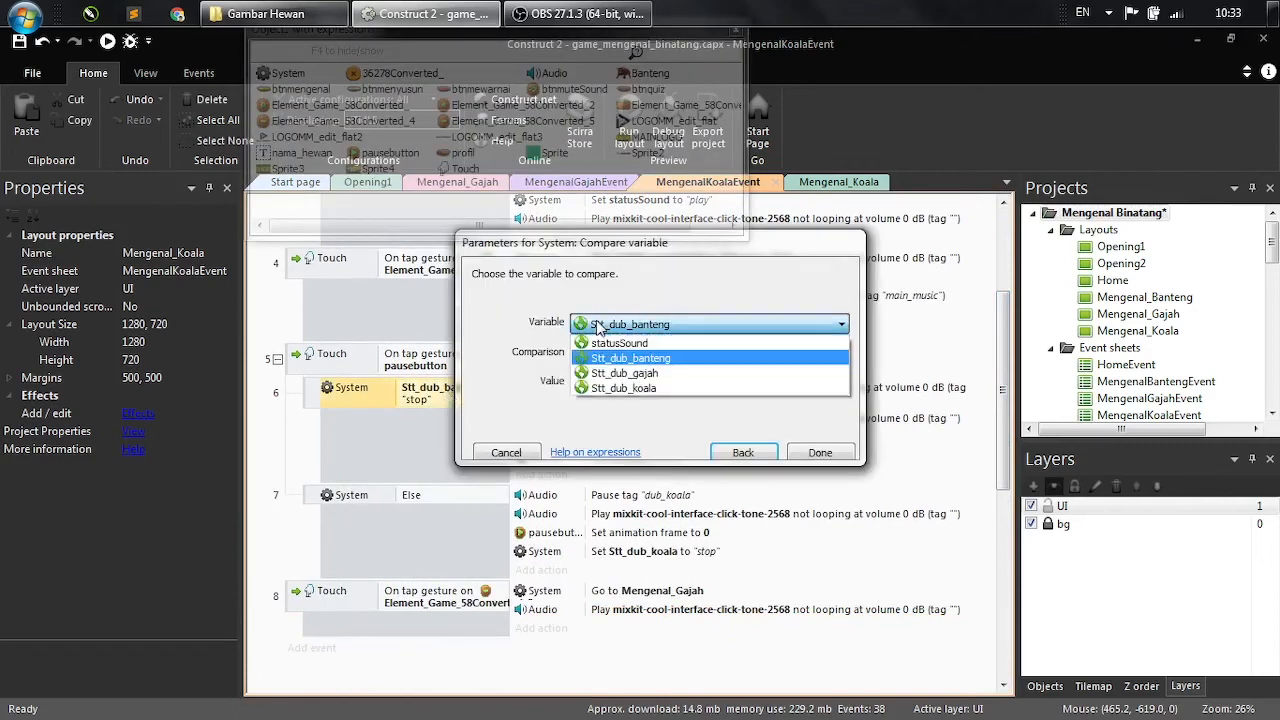
click(660, 388)
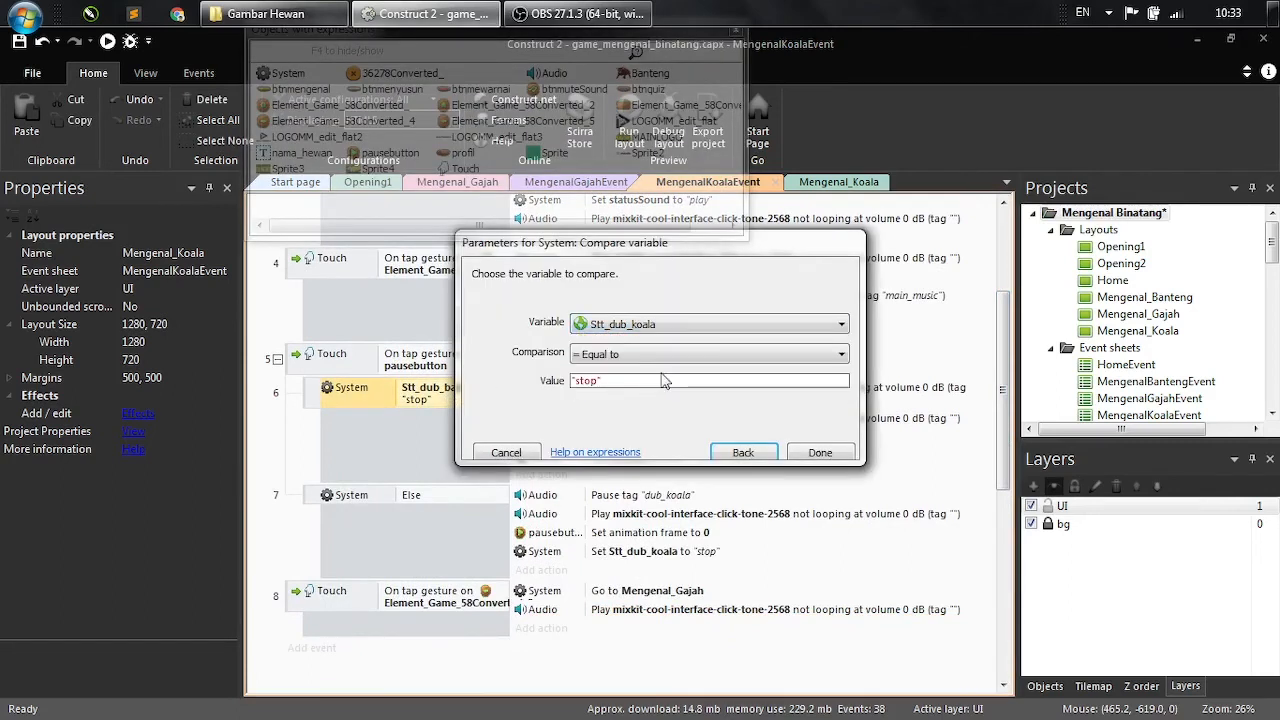
click(820, 452)
key(ctrl+s)
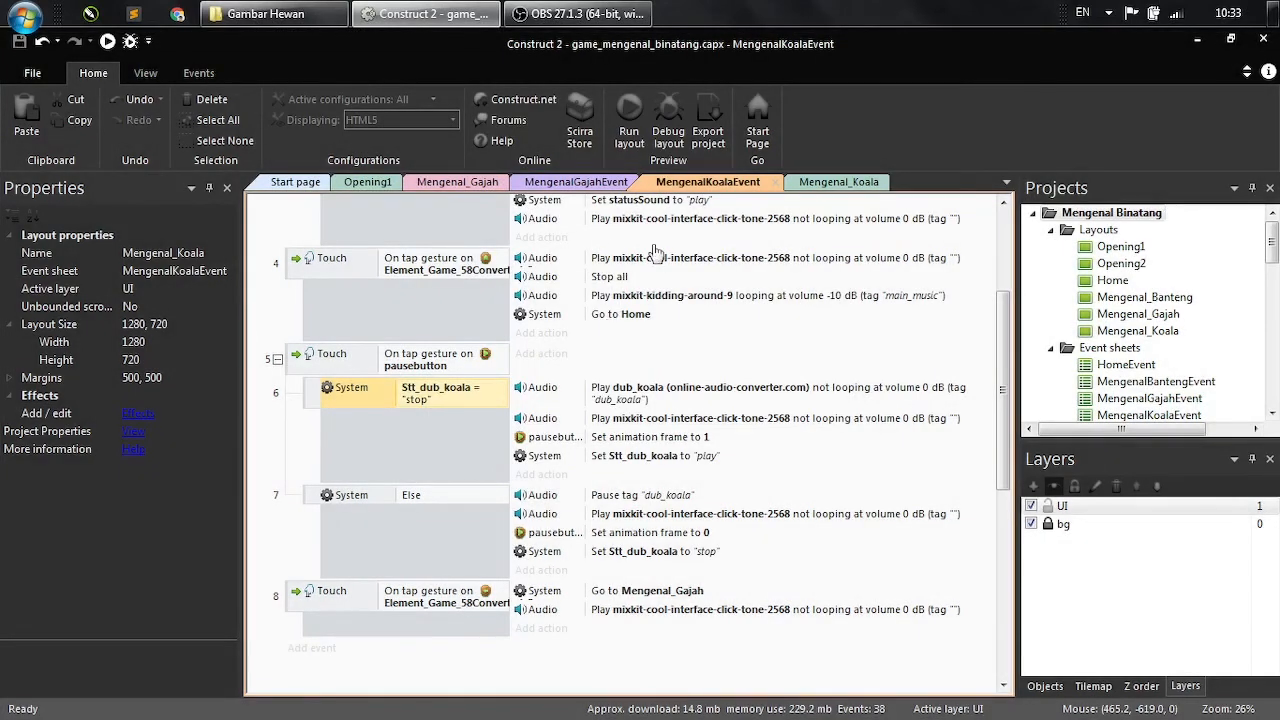
- Run a preview of the Mengenal_Gajah layout and test playing and pausing its voice-over
click(480, 192)
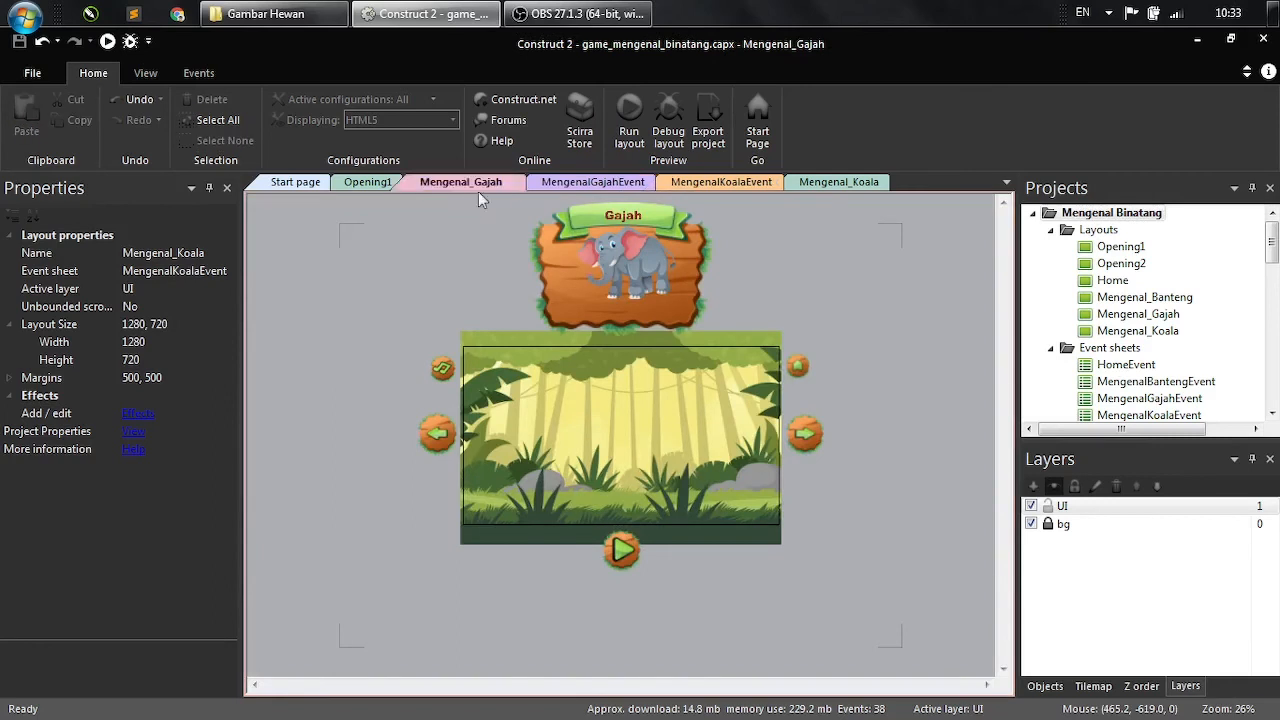
click(624, 134)
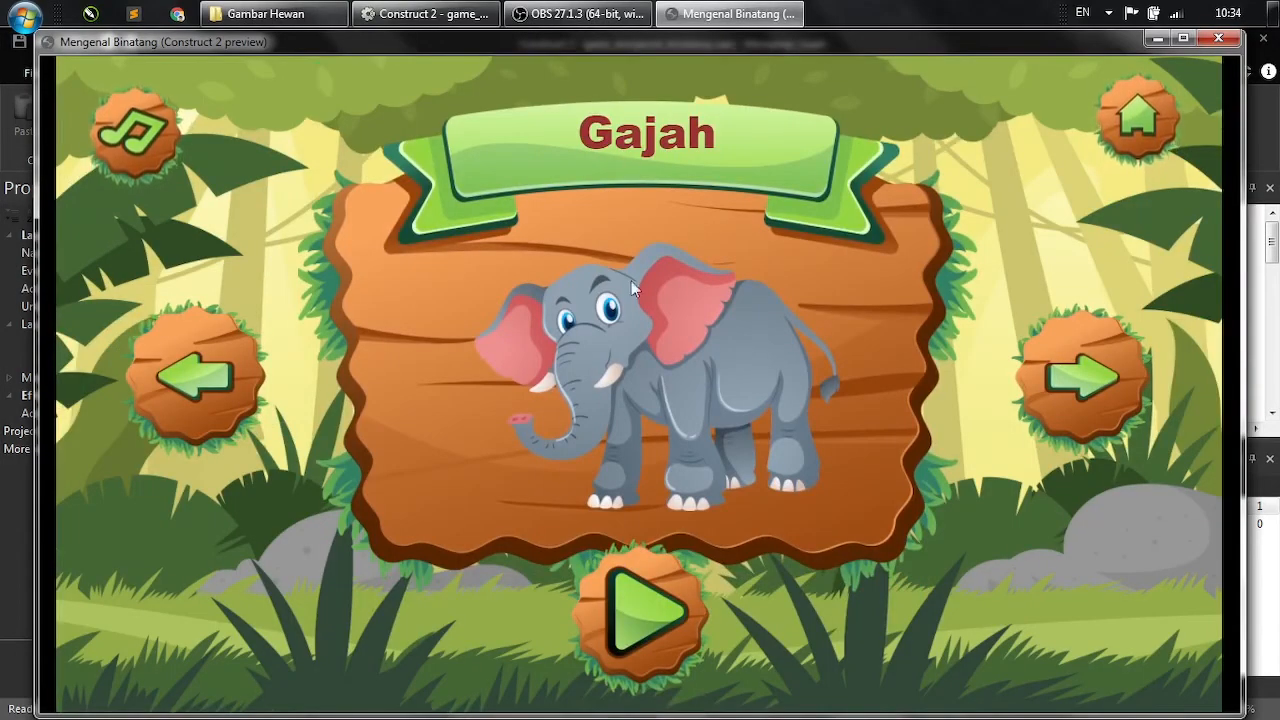
click(641, 605)
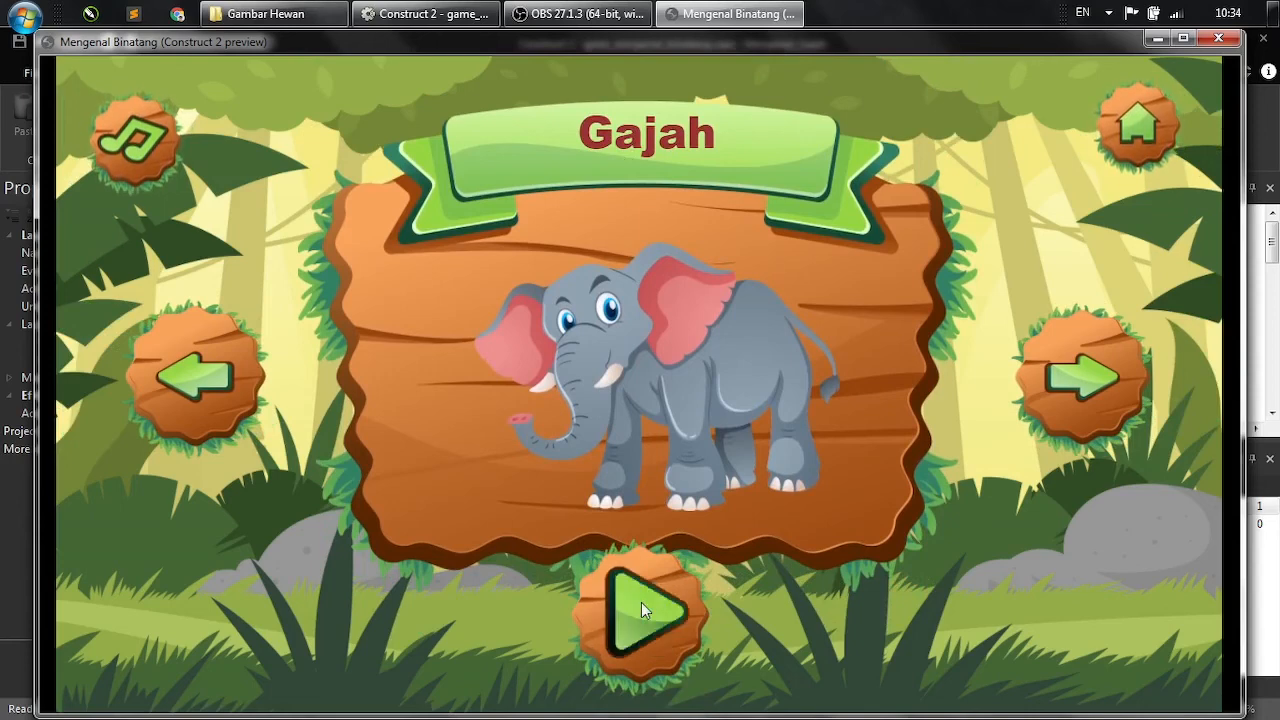
click(654, 610)
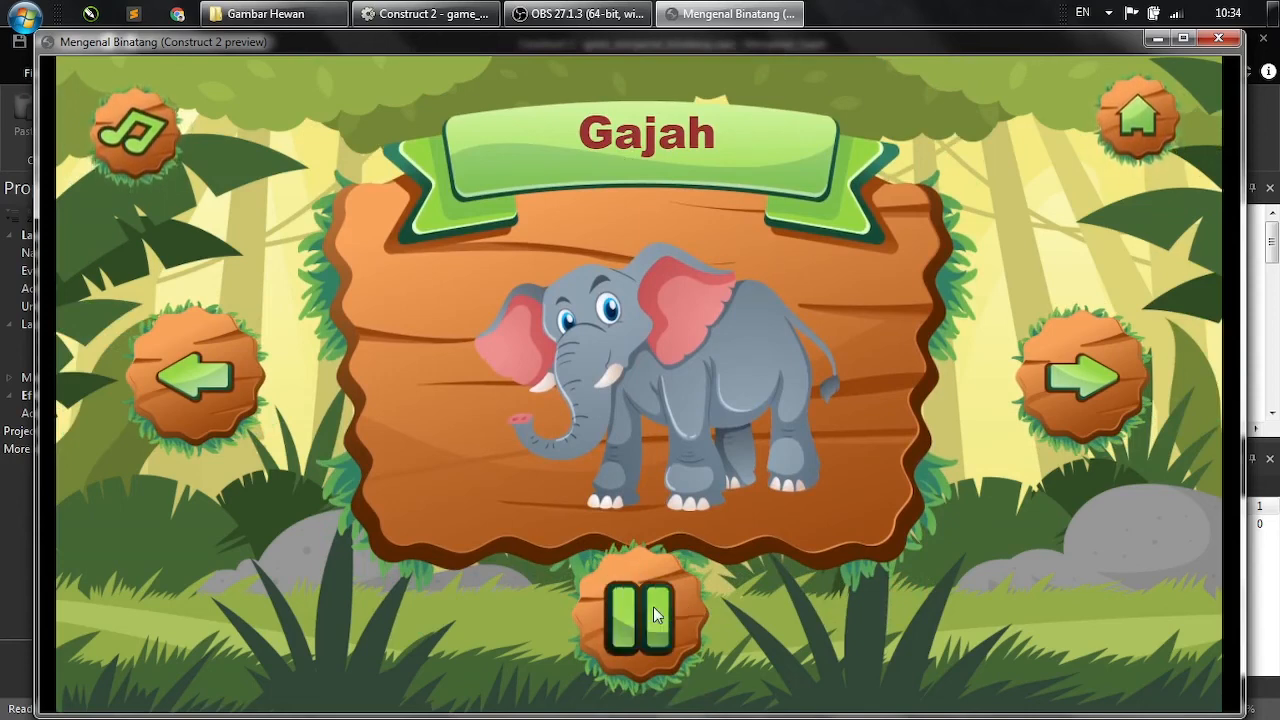
click(654, 608)
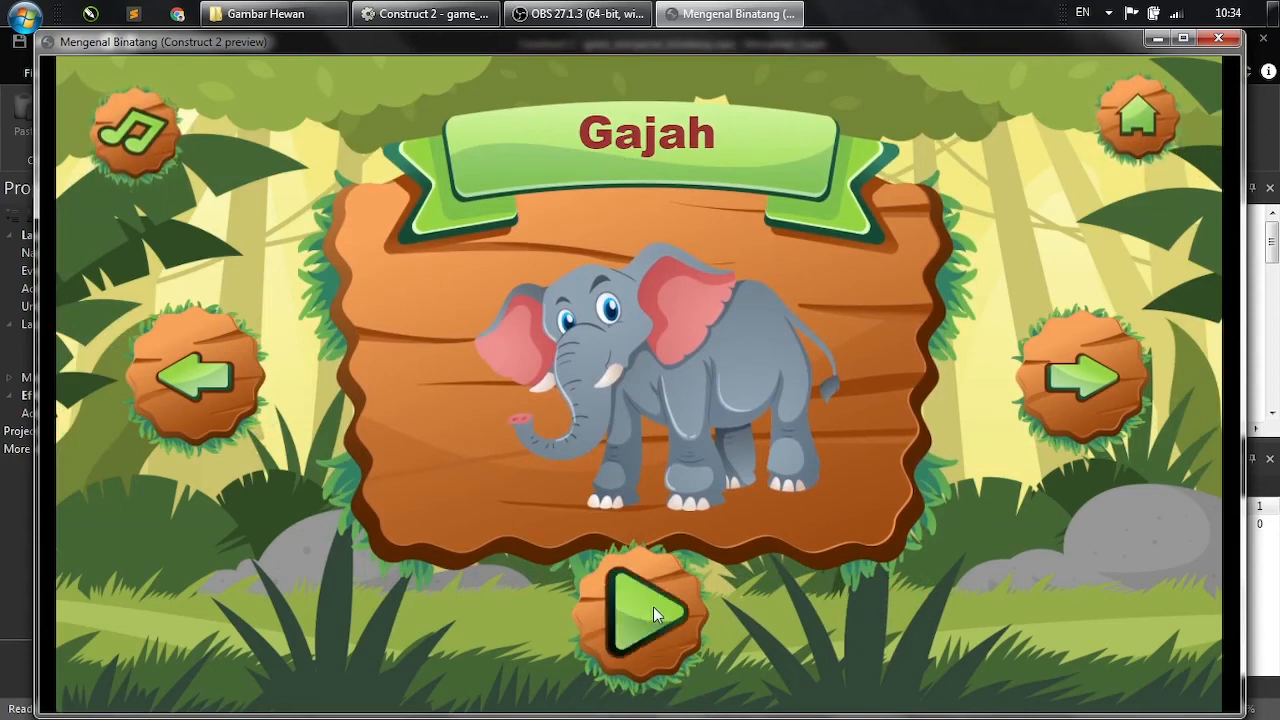
- Go forward to the Koala page in the preview, test its play button, and return through Gajah to Banteng
click(1082, 373)
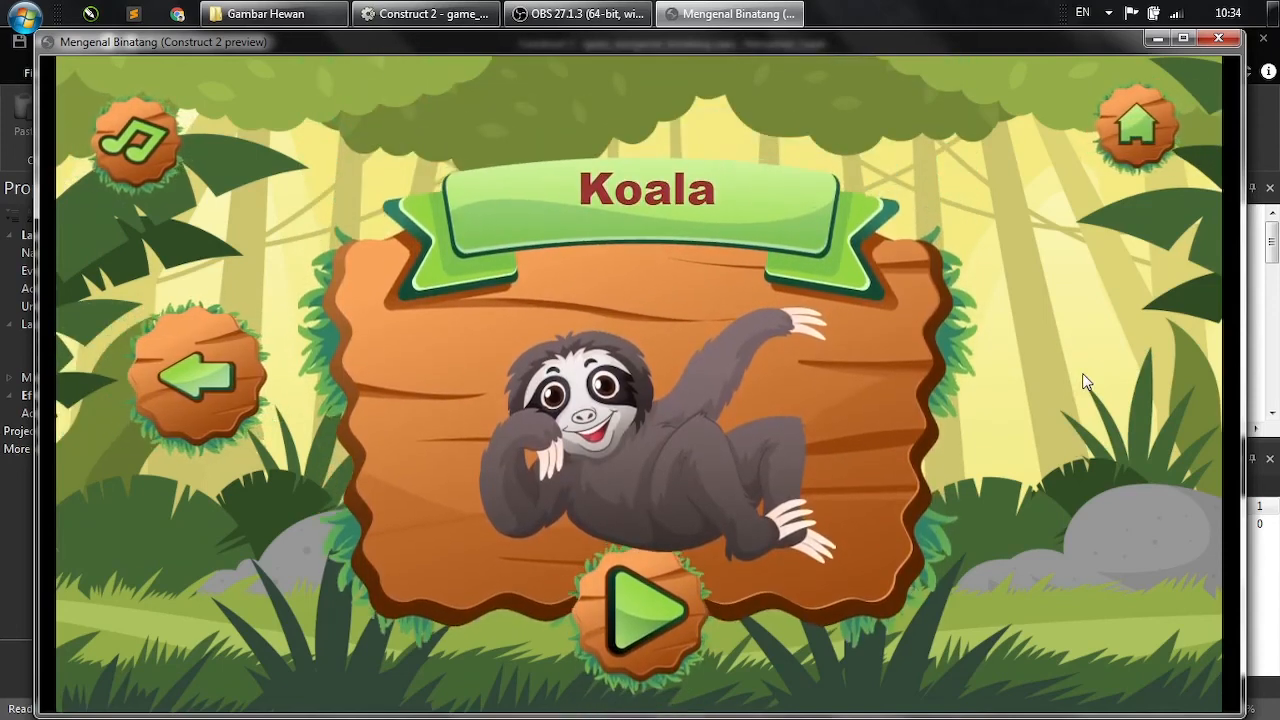
click(676, 618)
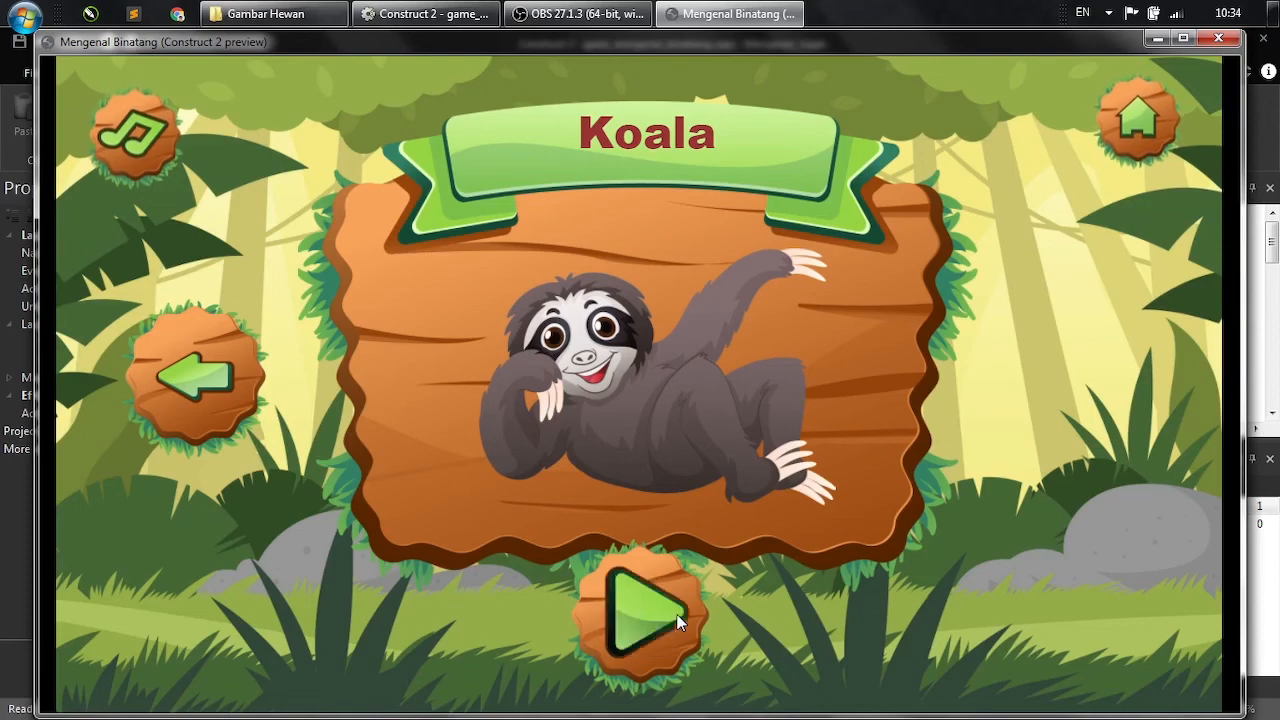
click(188, 377)
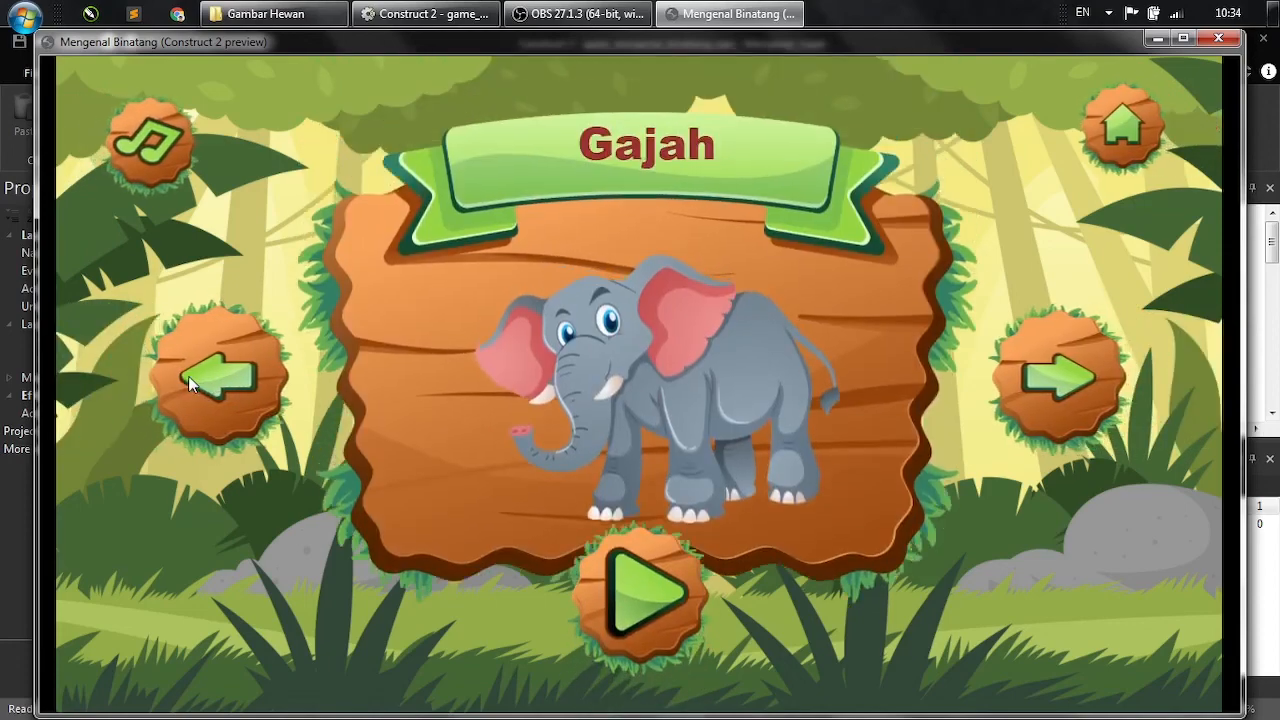
click(190, 380)
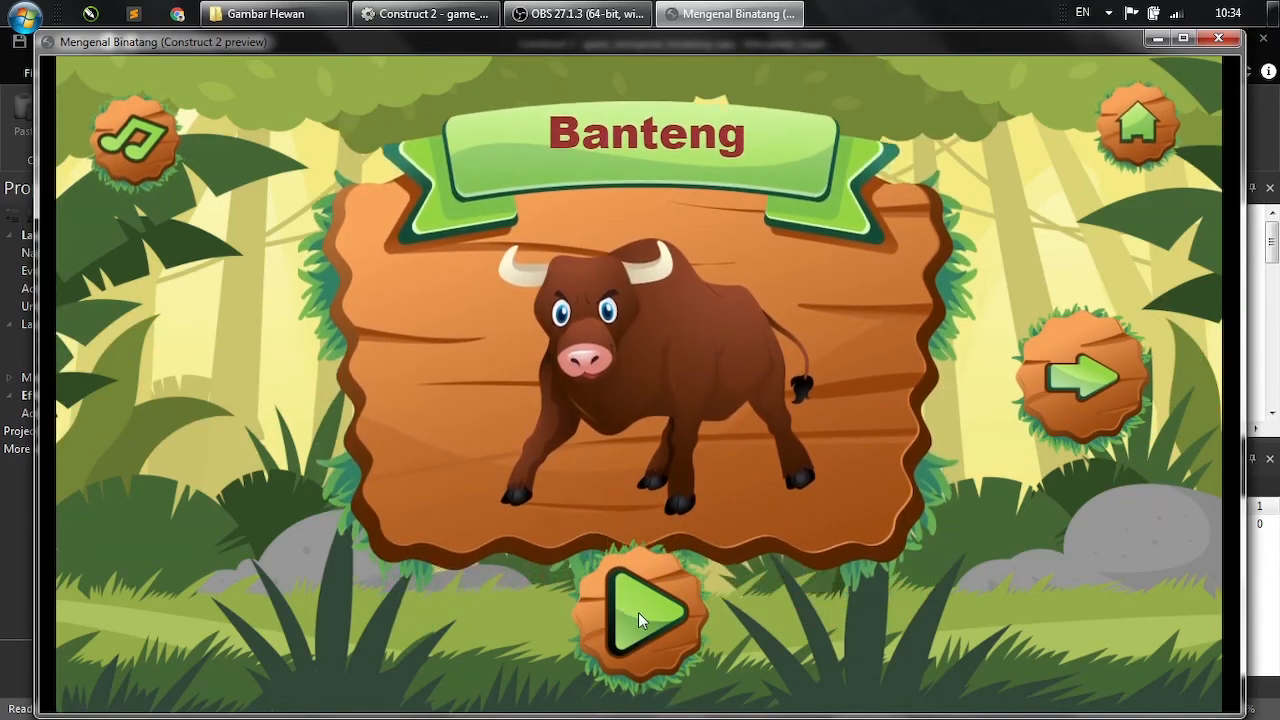
- Test the Banteng voice-over and moving forward to Gajah while it plays, start the Gajah voice-over, and close the preview
click(660, 608)
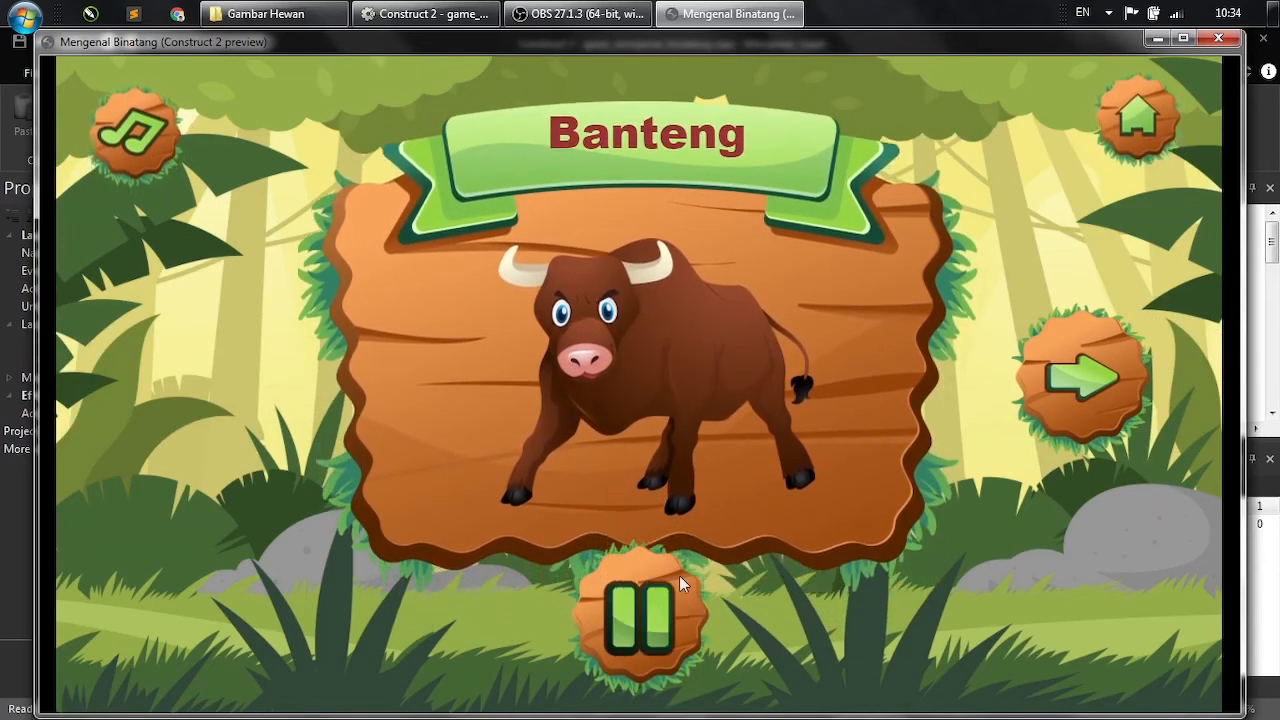
click(658, 614)
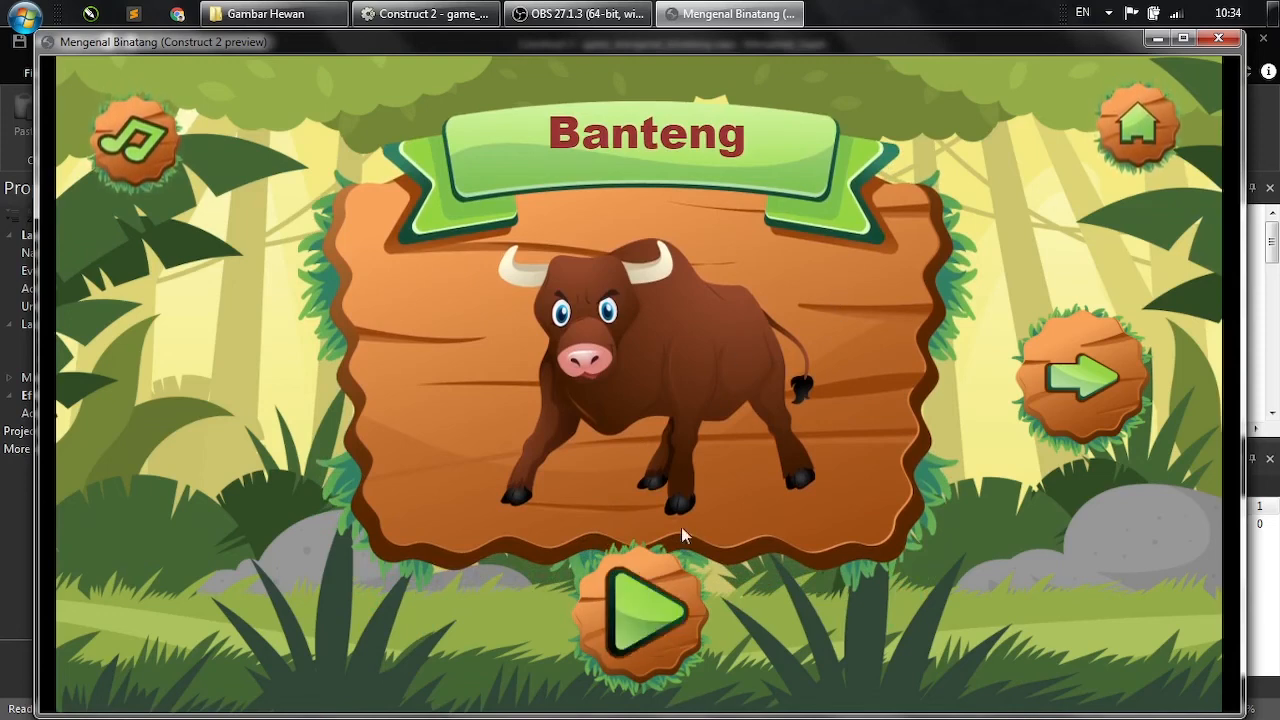
click(662, 614)
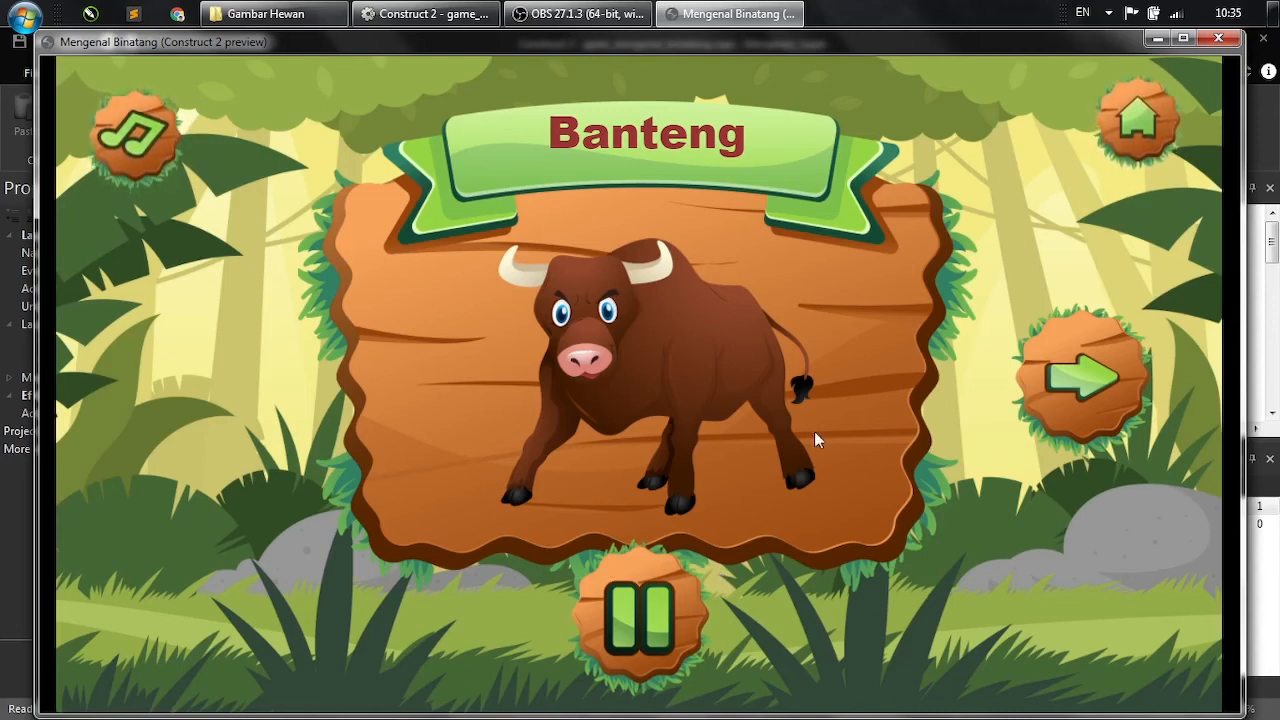
click(1078, 374)
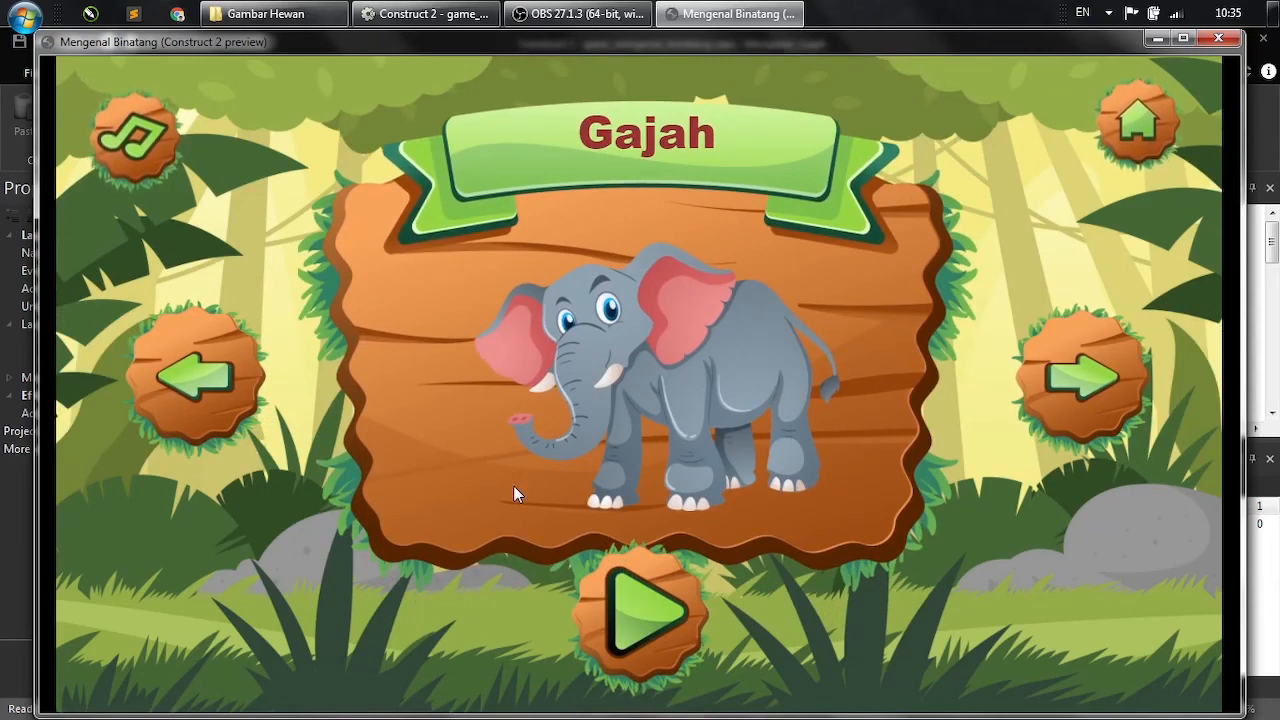
click(638, 613)
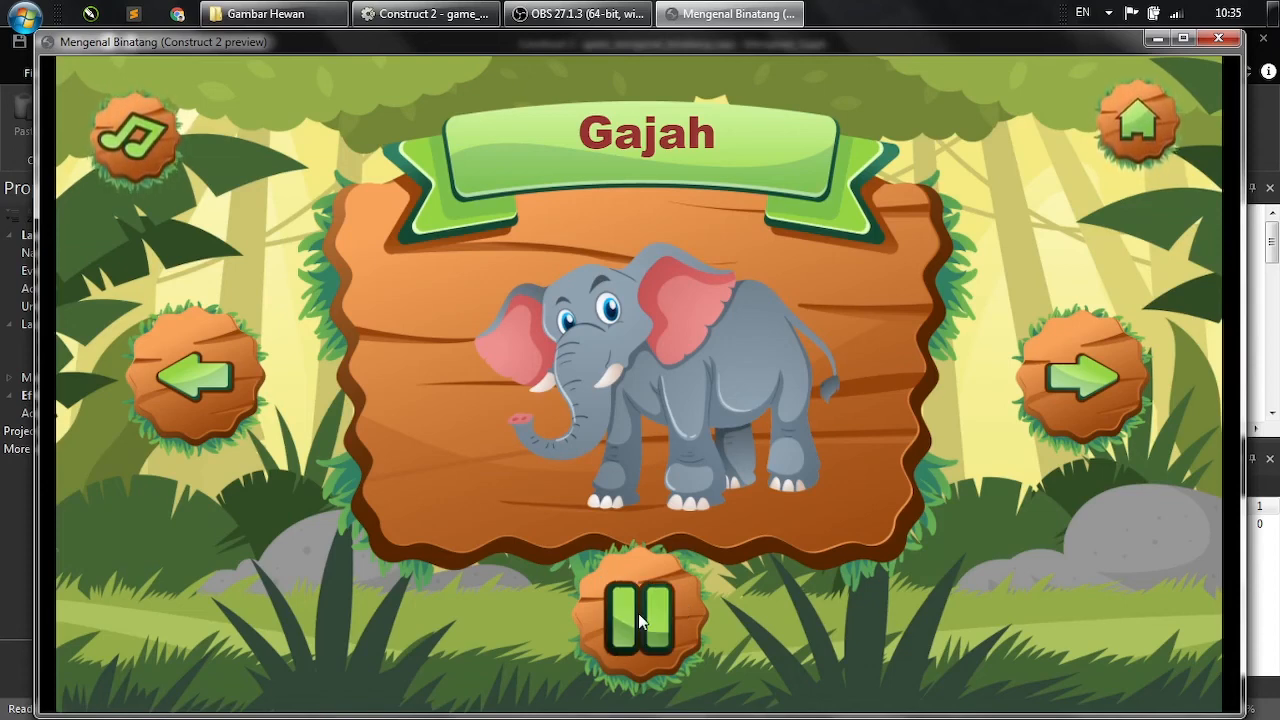
click(1218, 38)
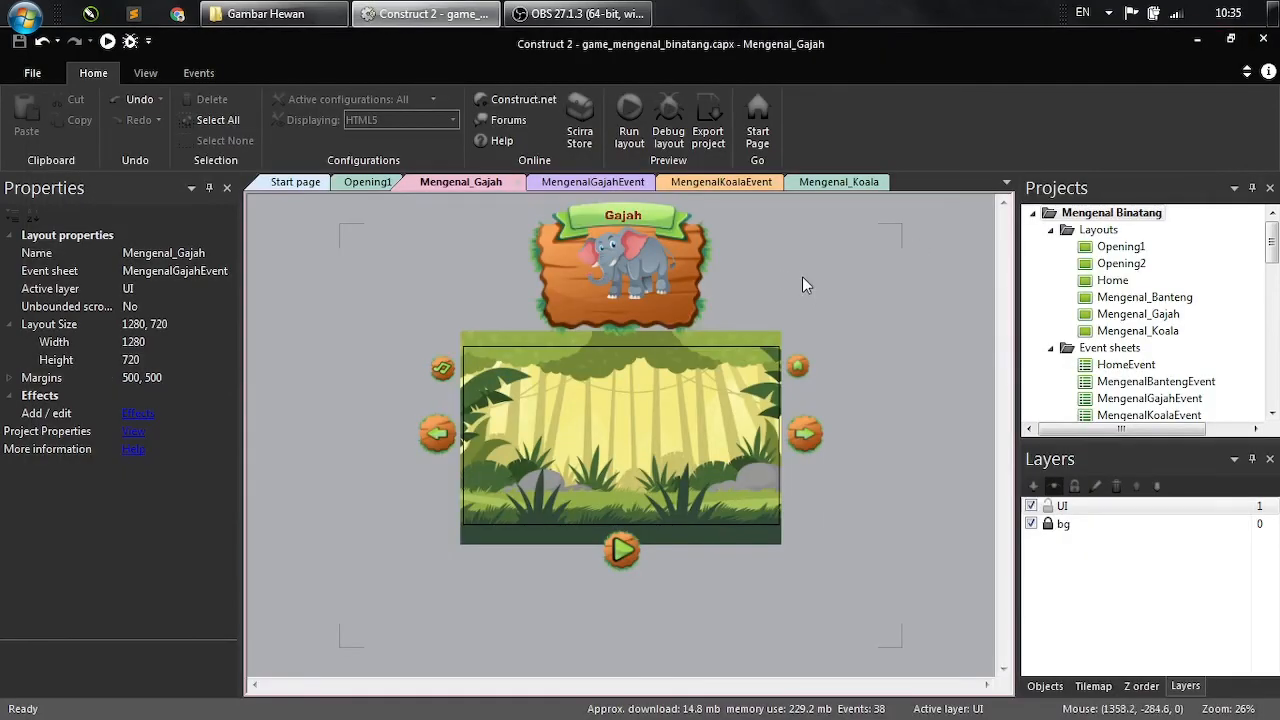
- Review the MengenalGajahEvent and MengenalKoalaEvent sheets for how voice-over playback is handled when the page changes
click(582, 184)
click(568, 661)
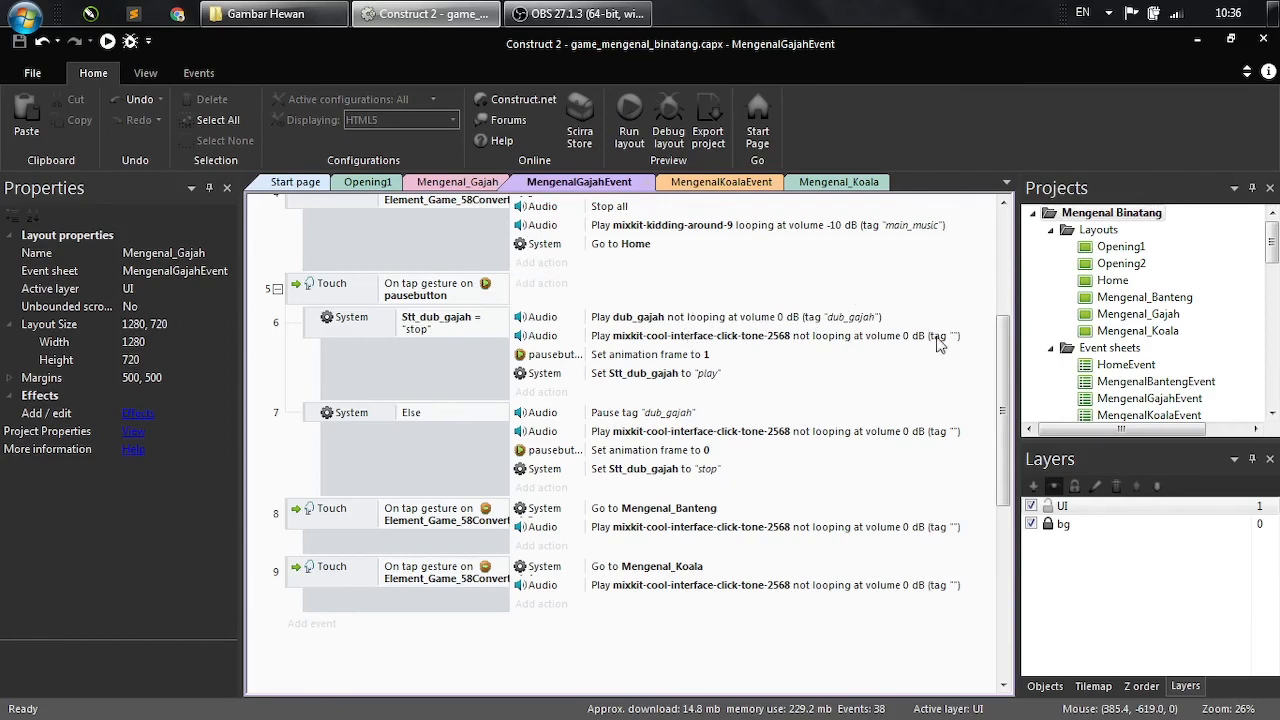
drag(1003, 350, 1008, 240)
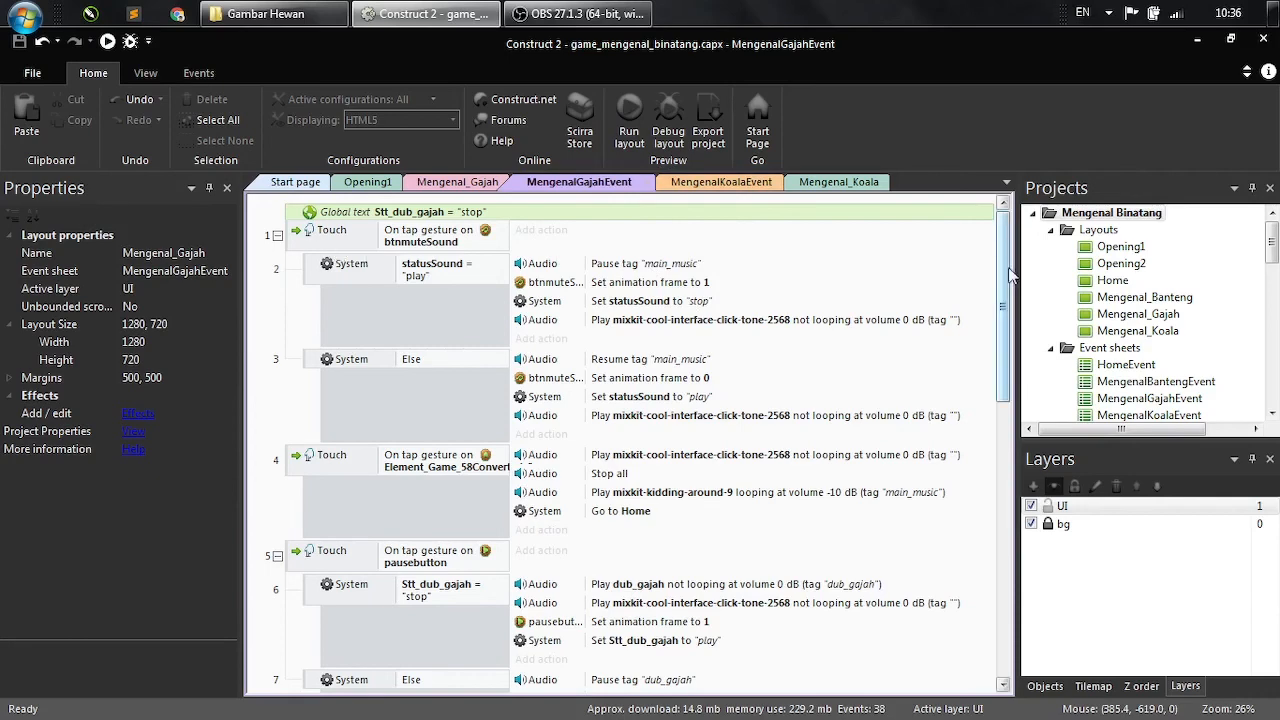
scroll(990, 416, down, 5)
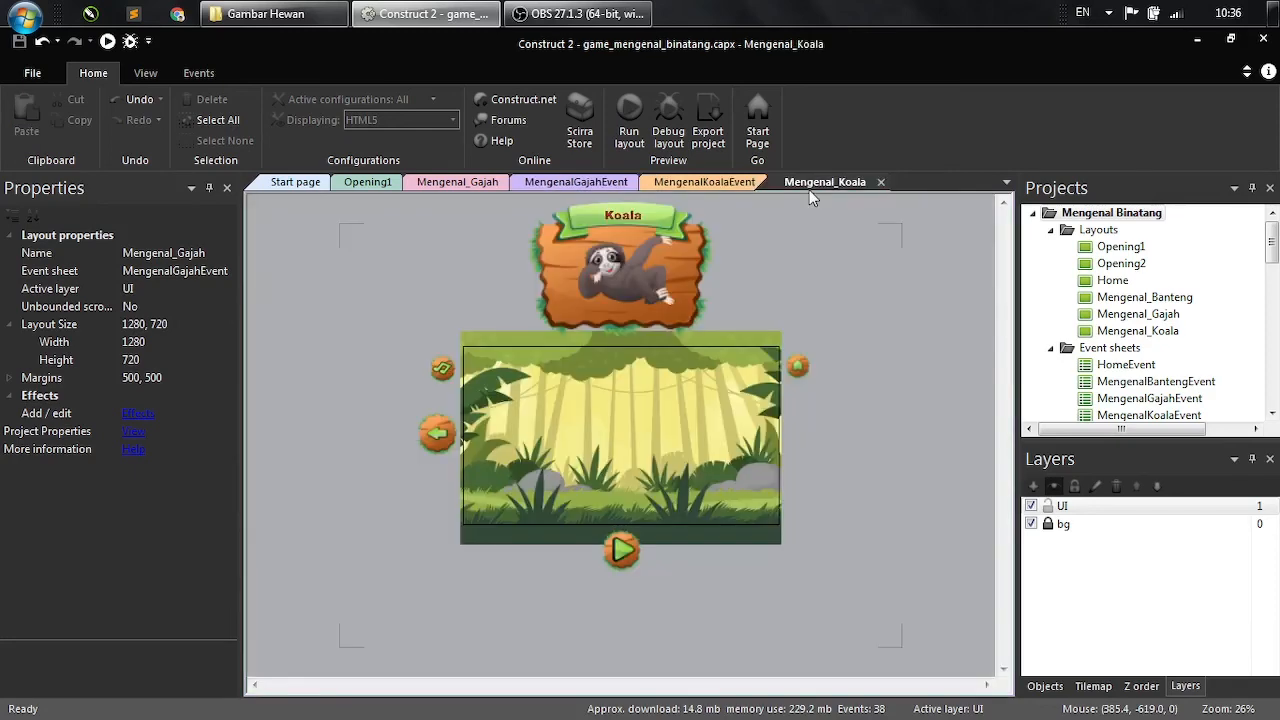
click(800, 185)
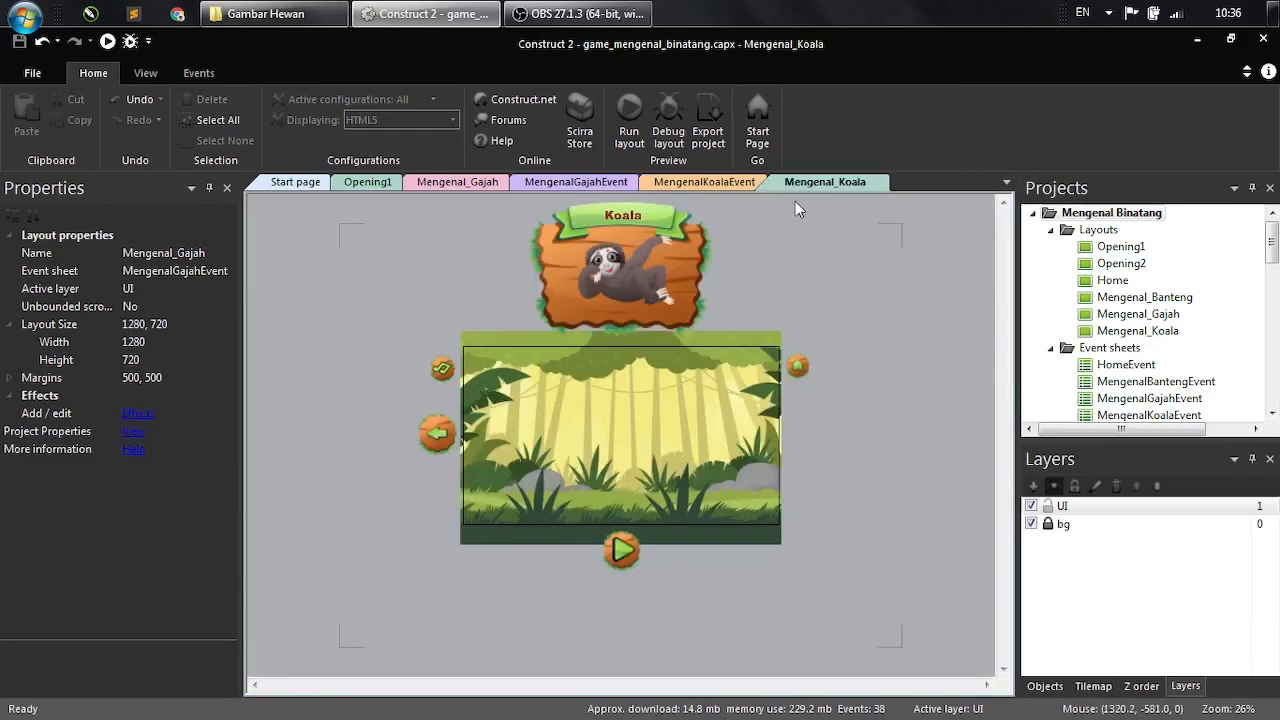
click(700, 183)
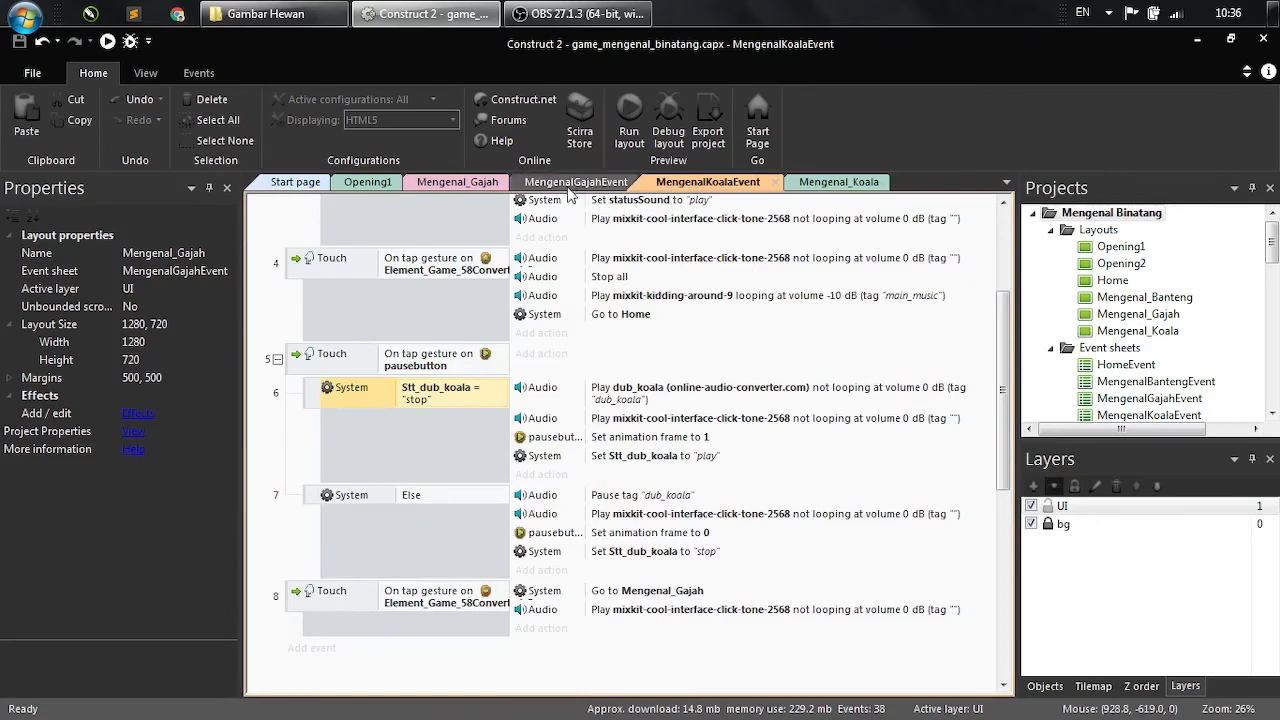
click(572, 184)
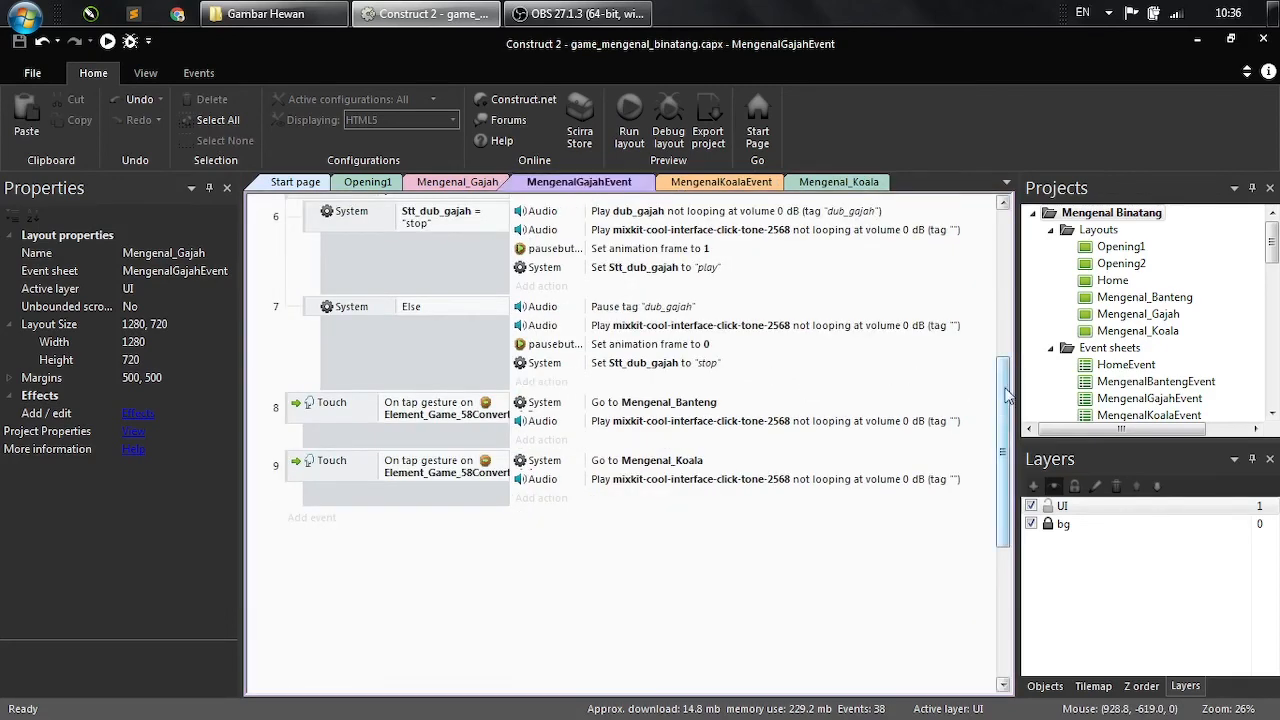
scroll(1005, 370, up, 2)
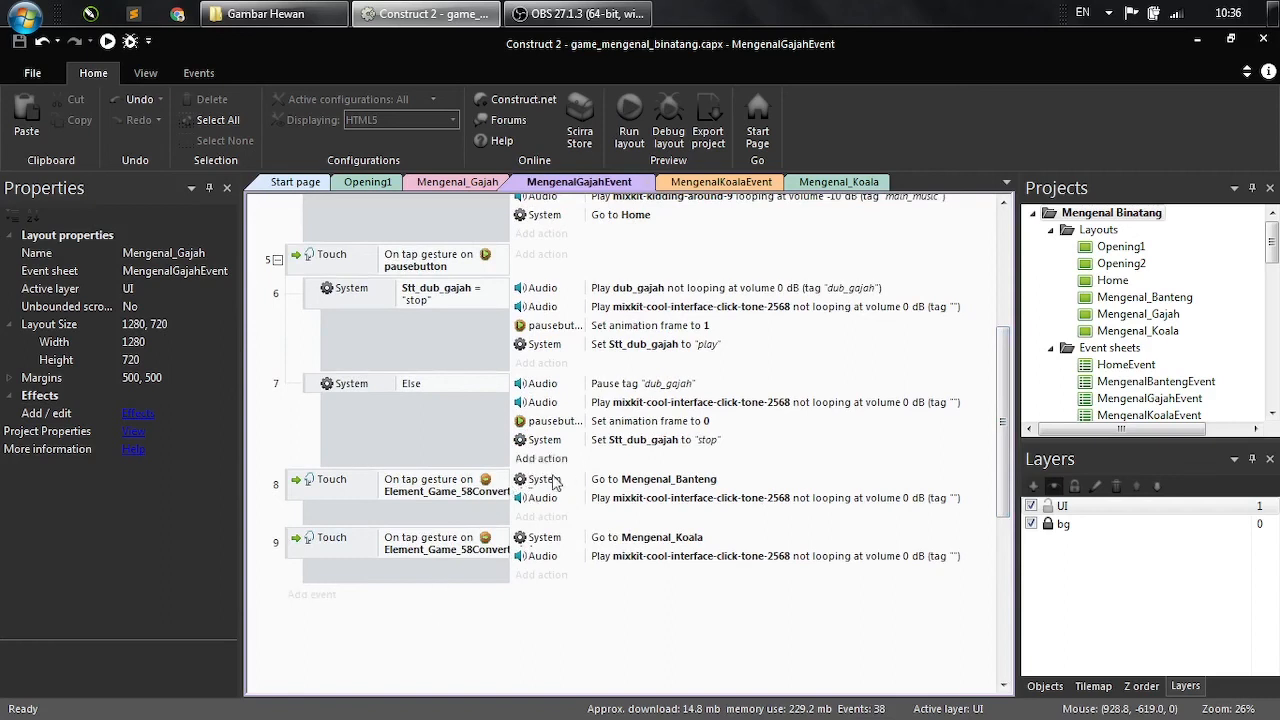
- Copy the Pause tag "dub_gajah" action into MengenalGajahEvent's back arrow event and move the click-tone action before Go to Mengenal_Banteng
click(632, 387)
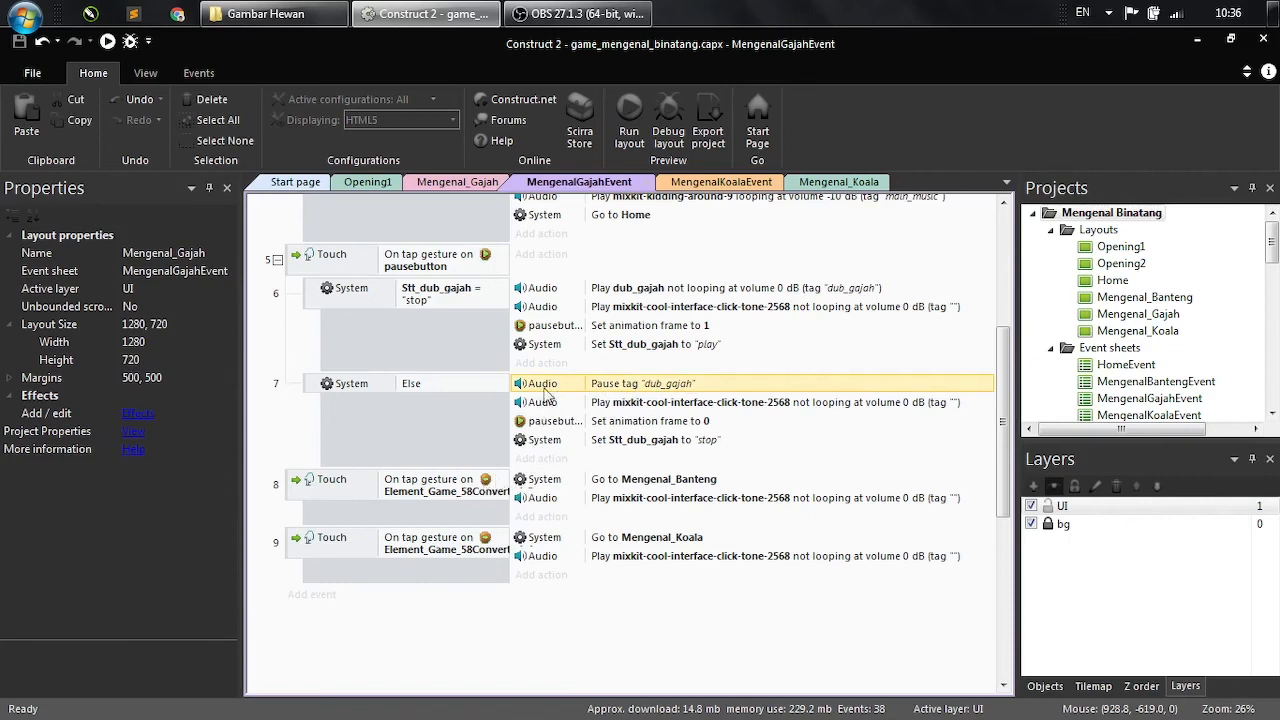
drag(552, 390, 570, 487)
ctrl+drag(696, 518, 668, 495)
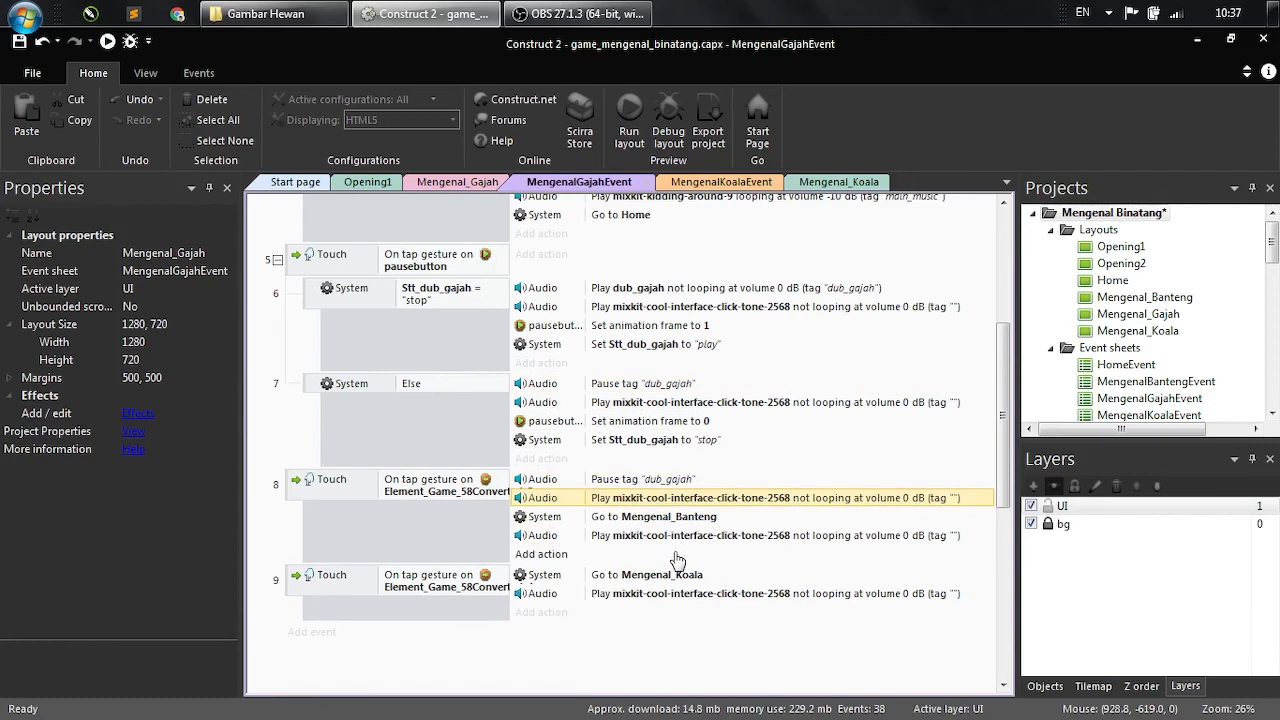
key(ctrl+z)
click(591, 492)
click(597, 483)
drag(580, 518, 580, 499)
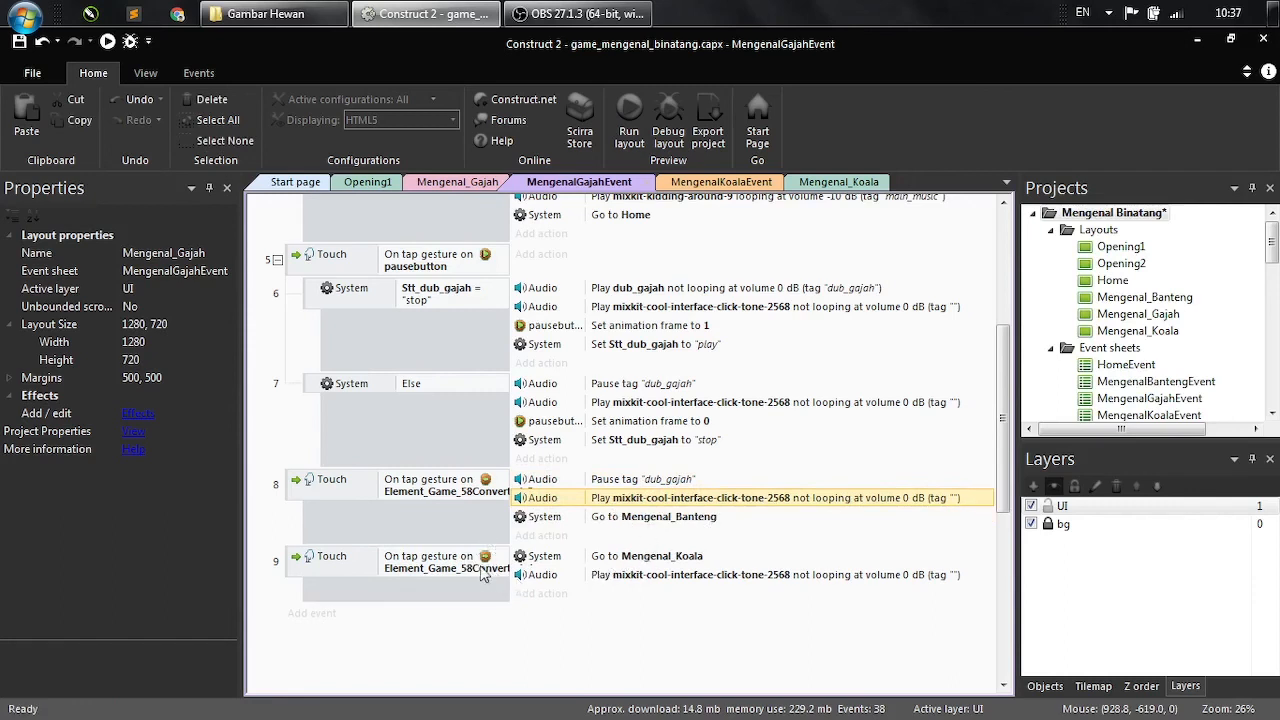
- Copy the Pause tag "dub_gajah" action into MengenalGajahEvent's forward arrow event, move its click-tone action before Go to Mengenal_Koala, and save the project
click(550, 482)
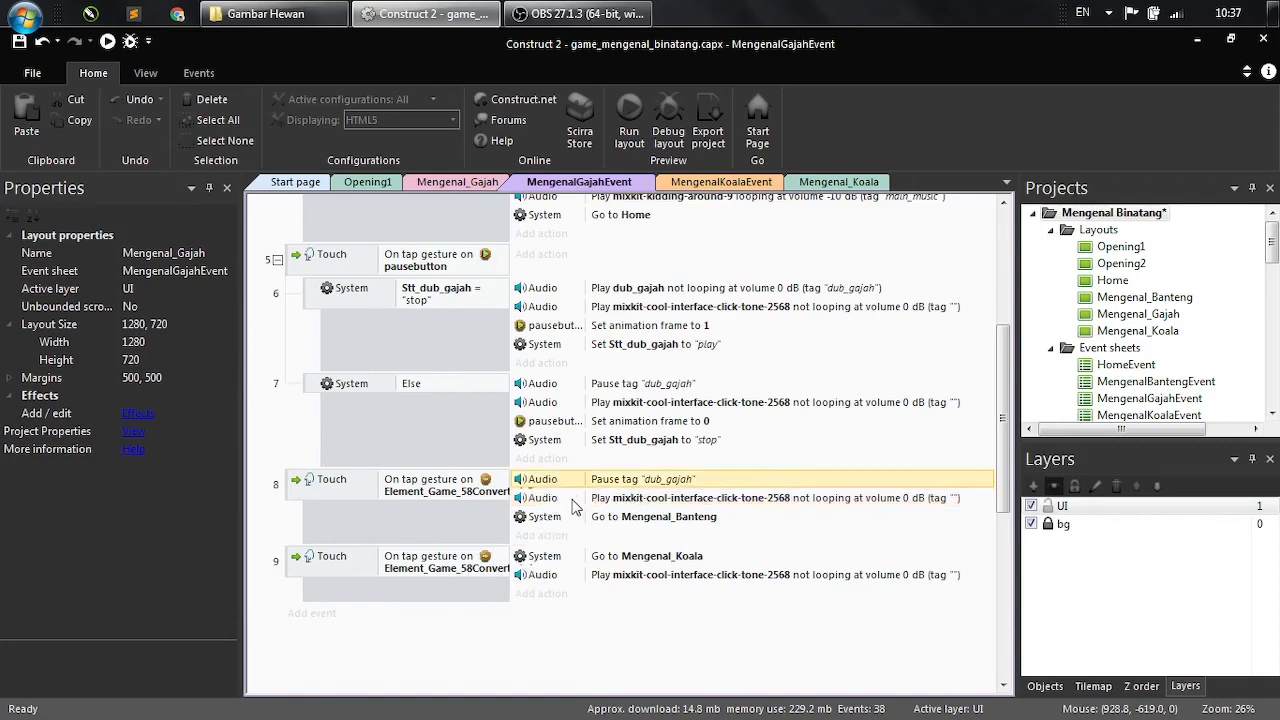
ctrl+drag(545, 483, 556, 556)
ctrl+drag(638, 600, 563, 575)
key(ctrl+z)
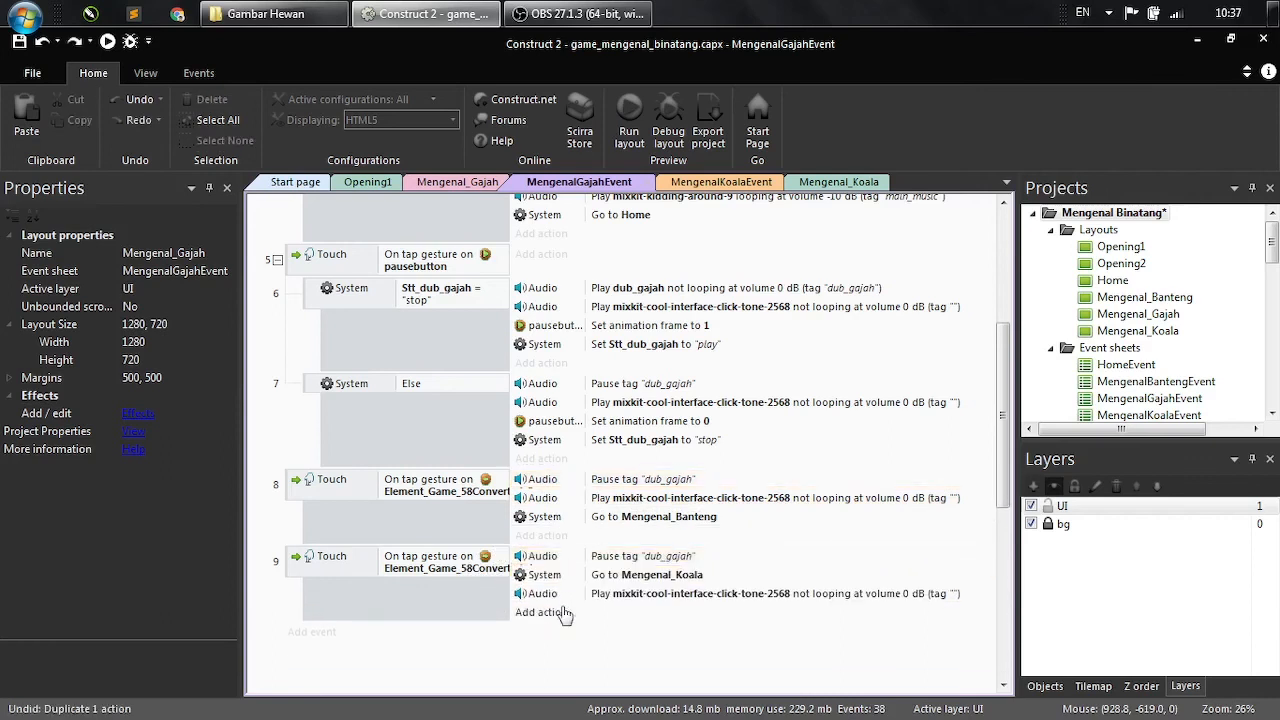
drag(577, 600, 620, 595)
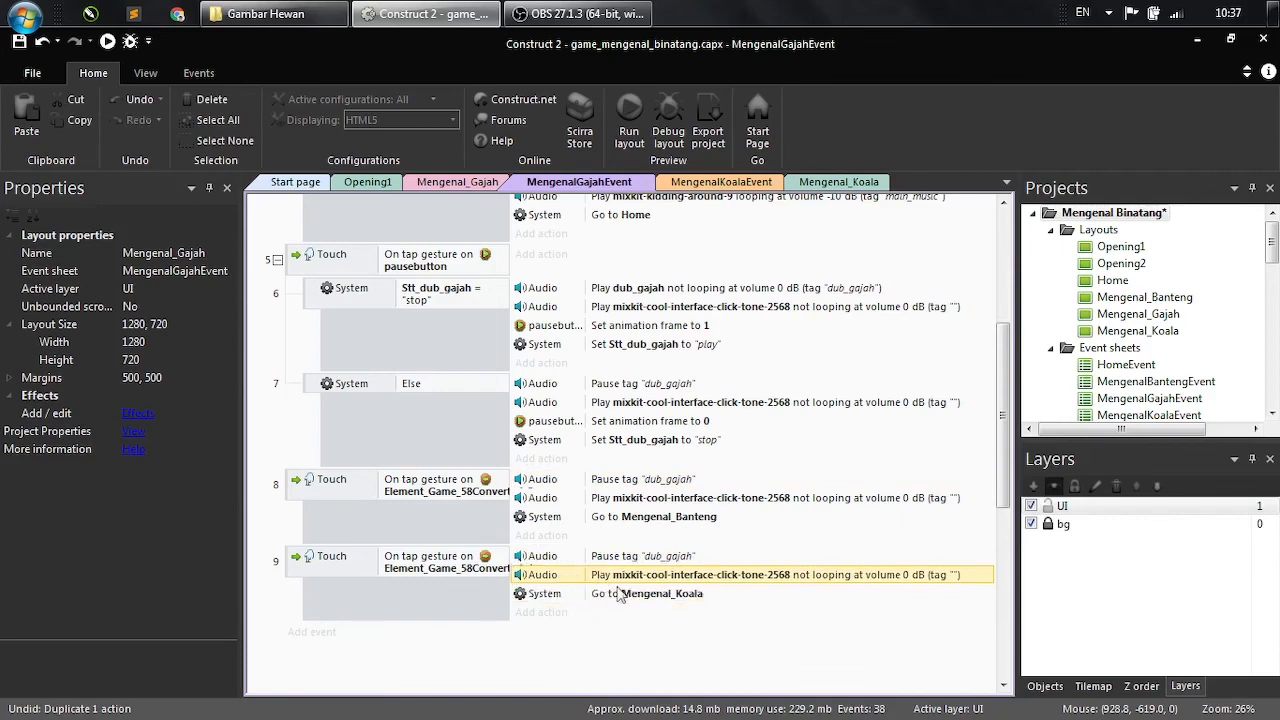
click(642, 672)
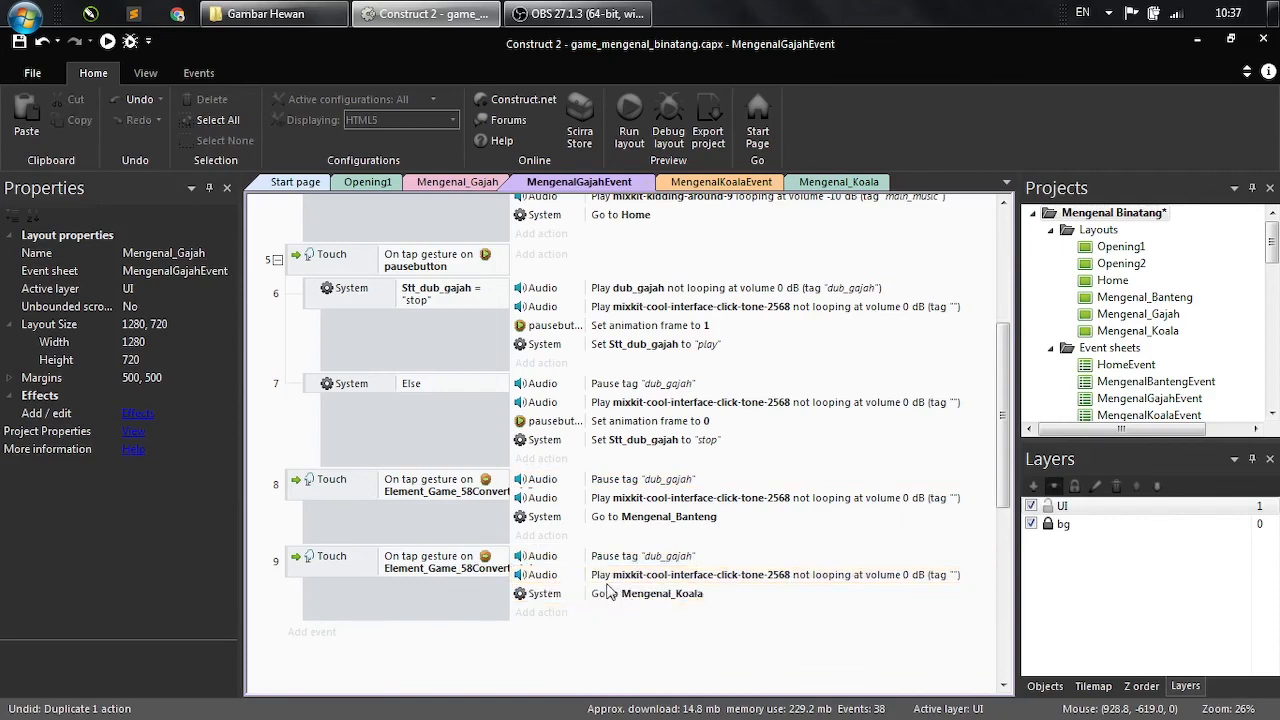
key(ctrl+s)
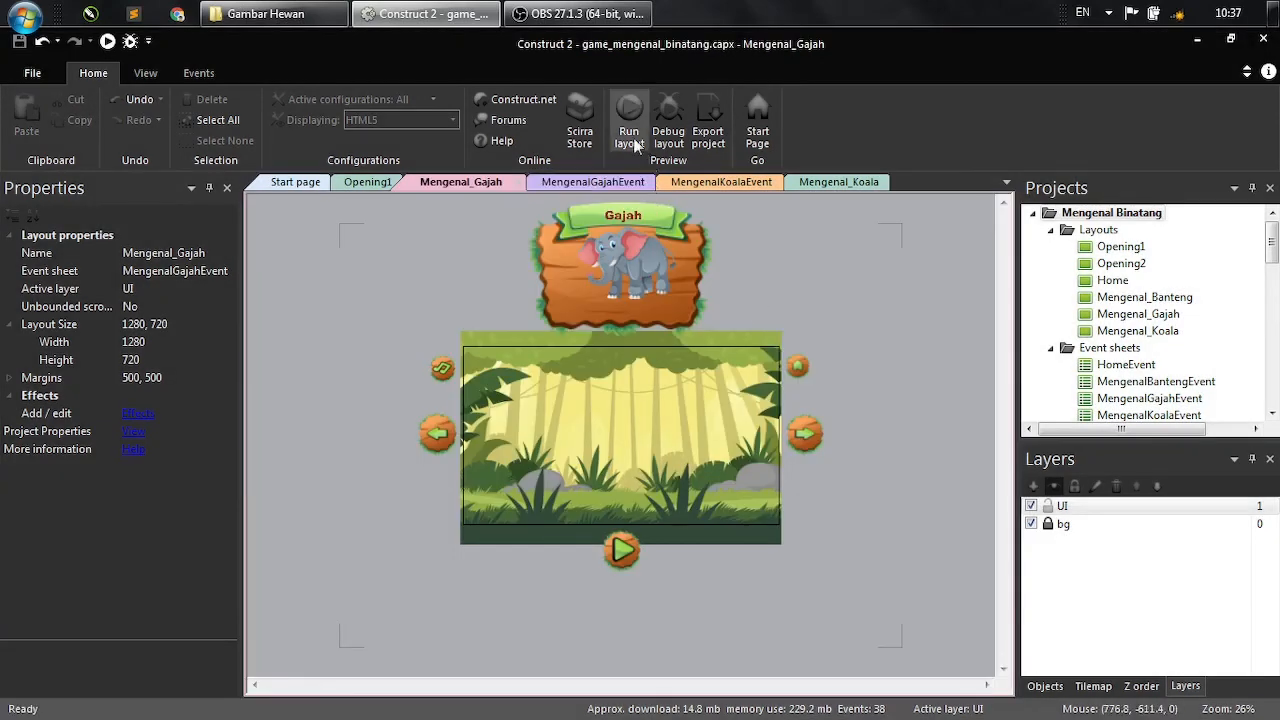
- Preview the Mengenal_Gajah layout, test leaving for Koala and Banteng while the Gajah voice-over plays, and close the preview
click(630, 136)
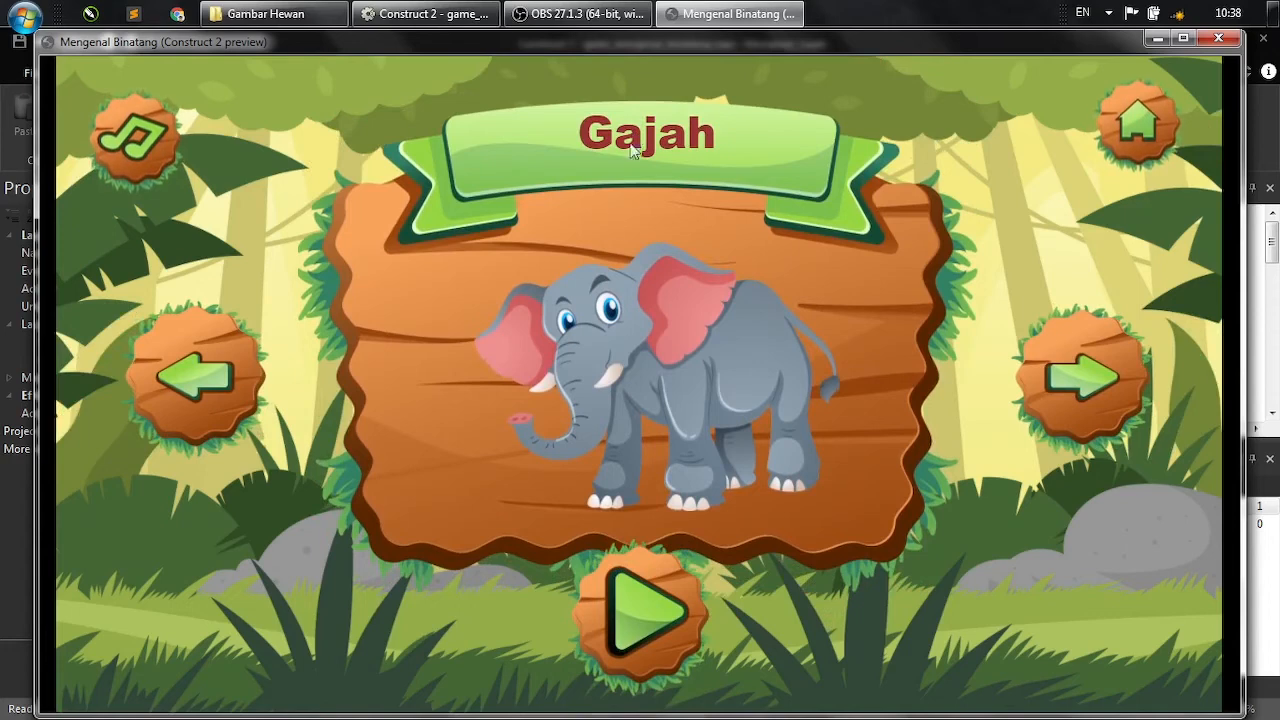
click(657, 600)
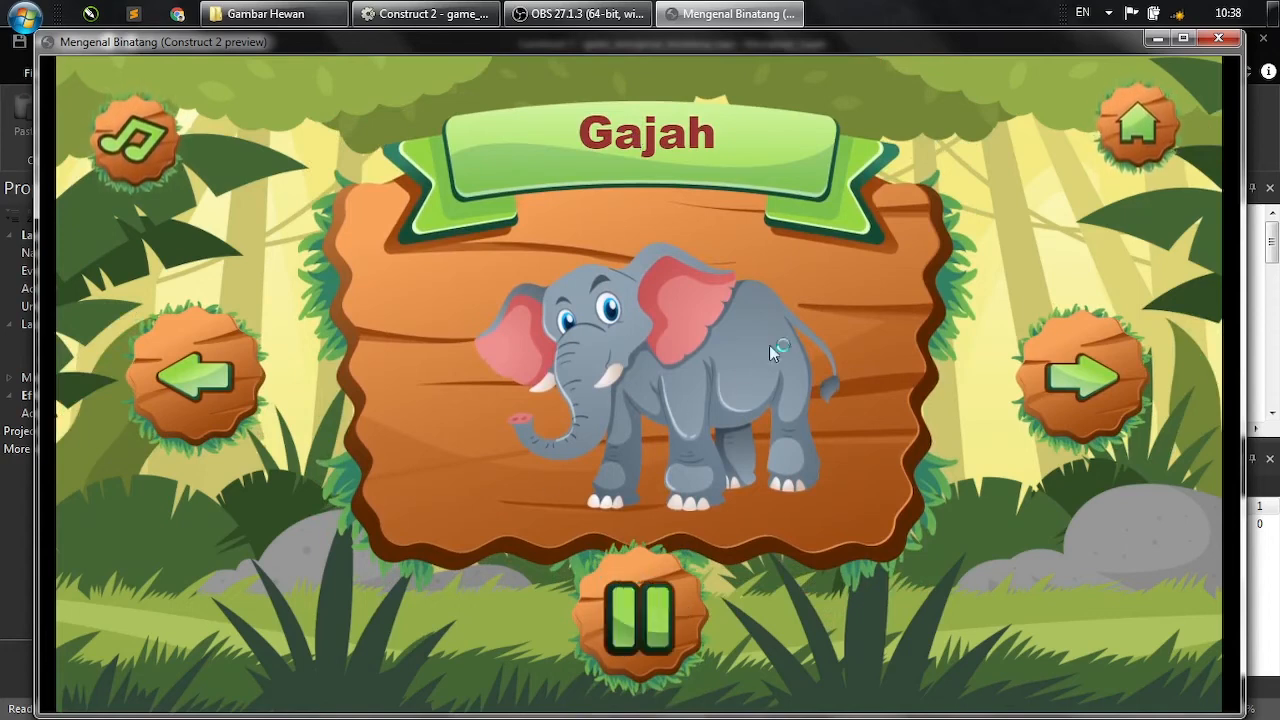
click(1077, 372)
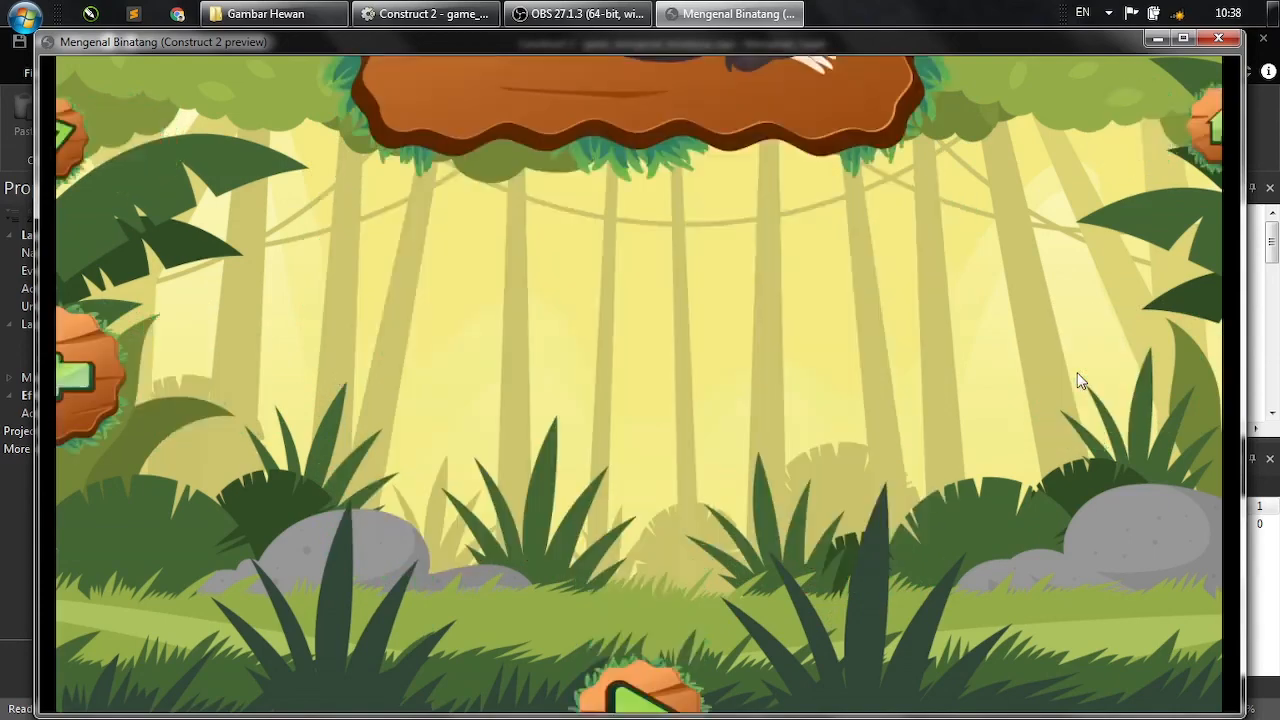
click(205, 375)
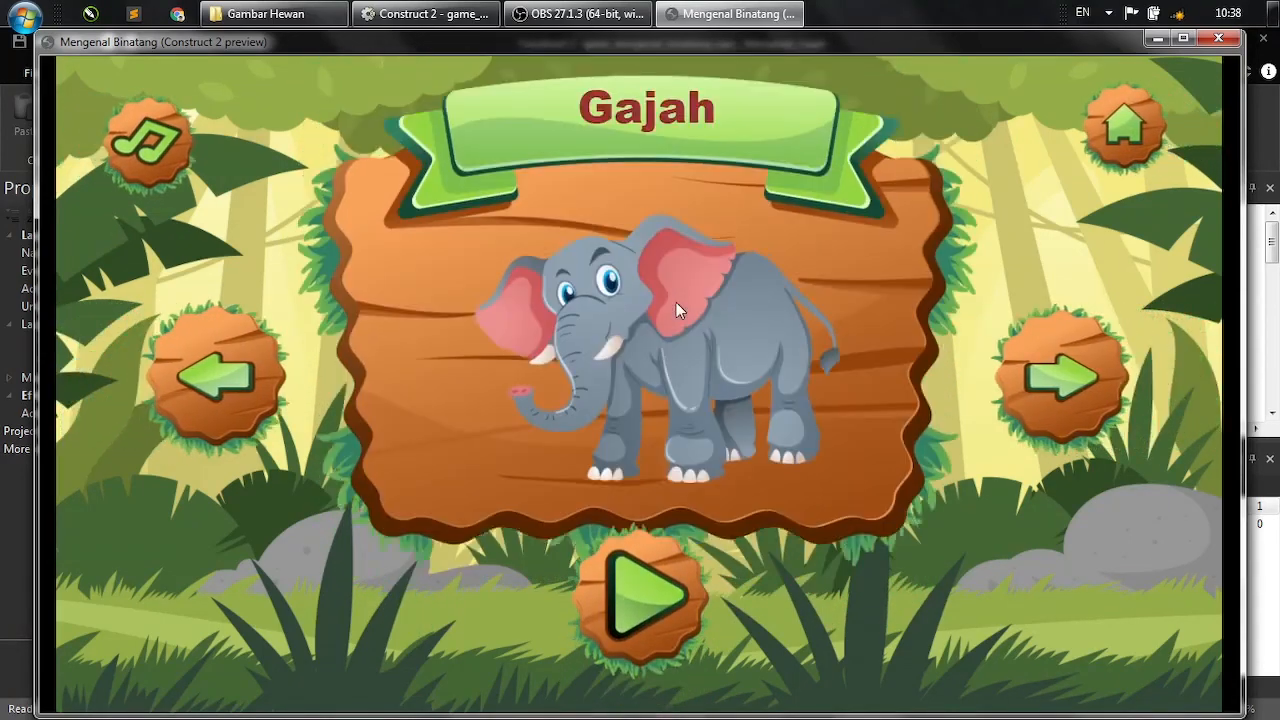
click(680, 619)
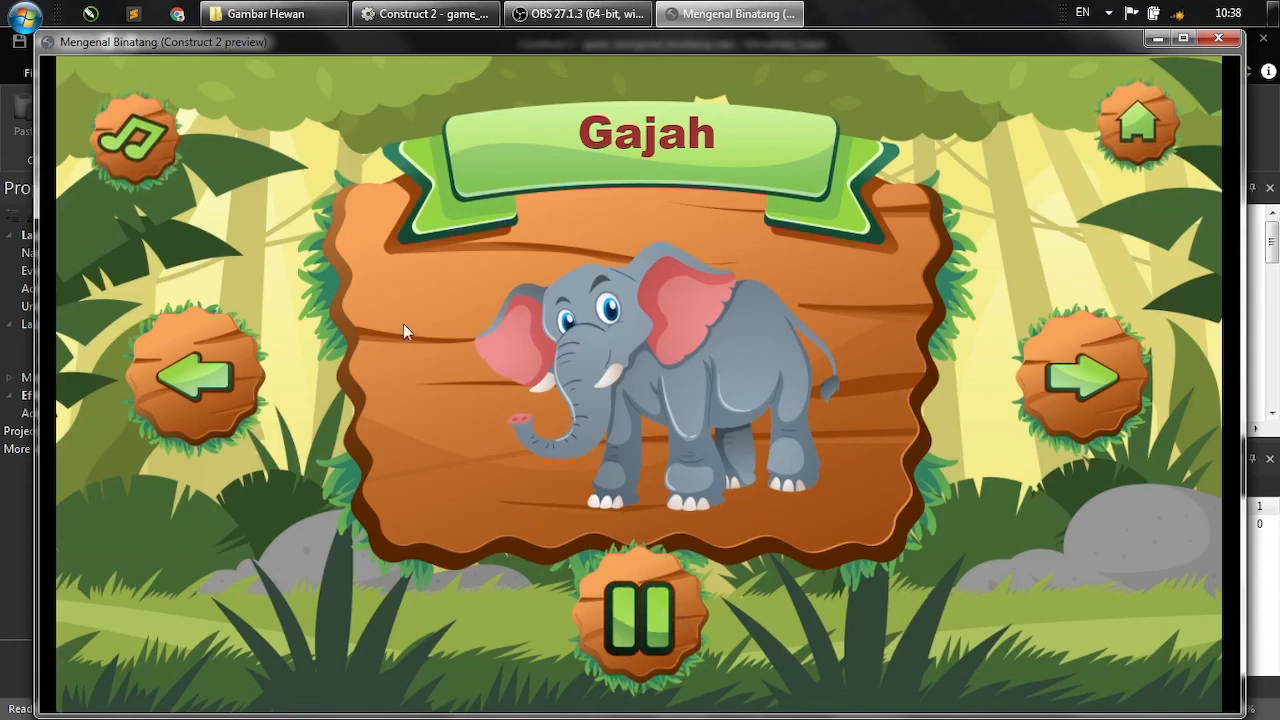
click(201, 382)
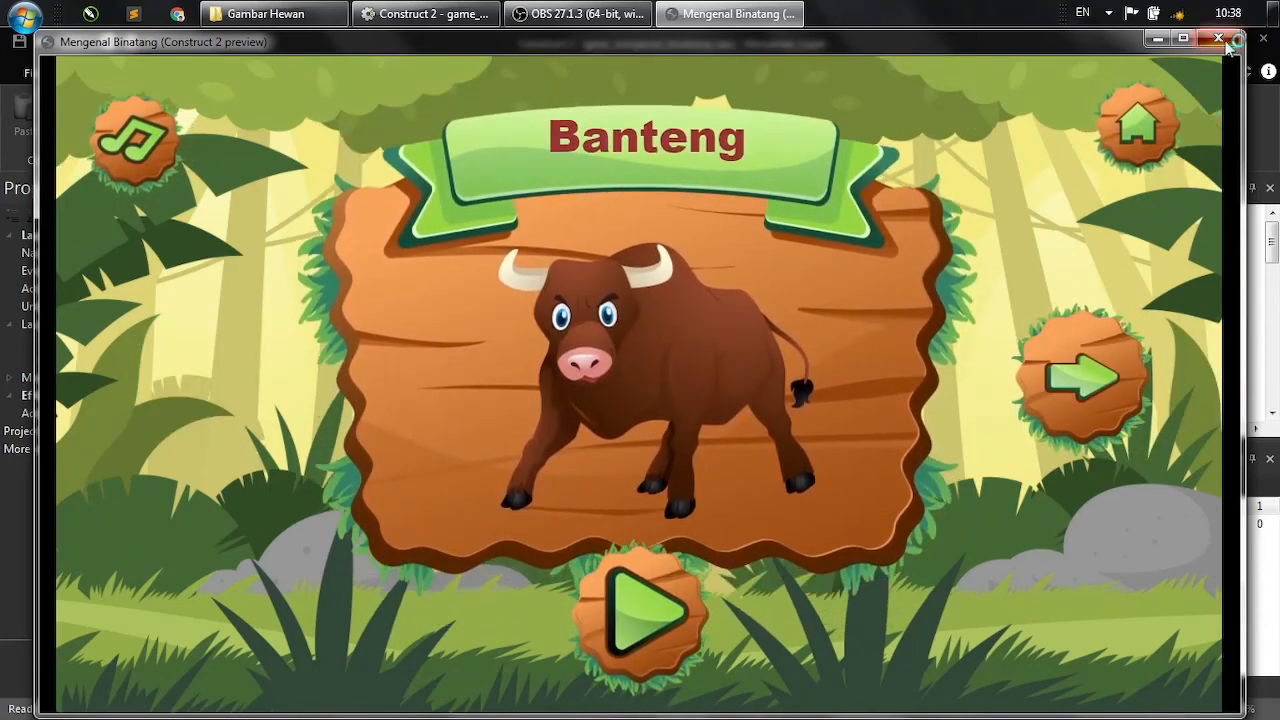
click(1218, 38)
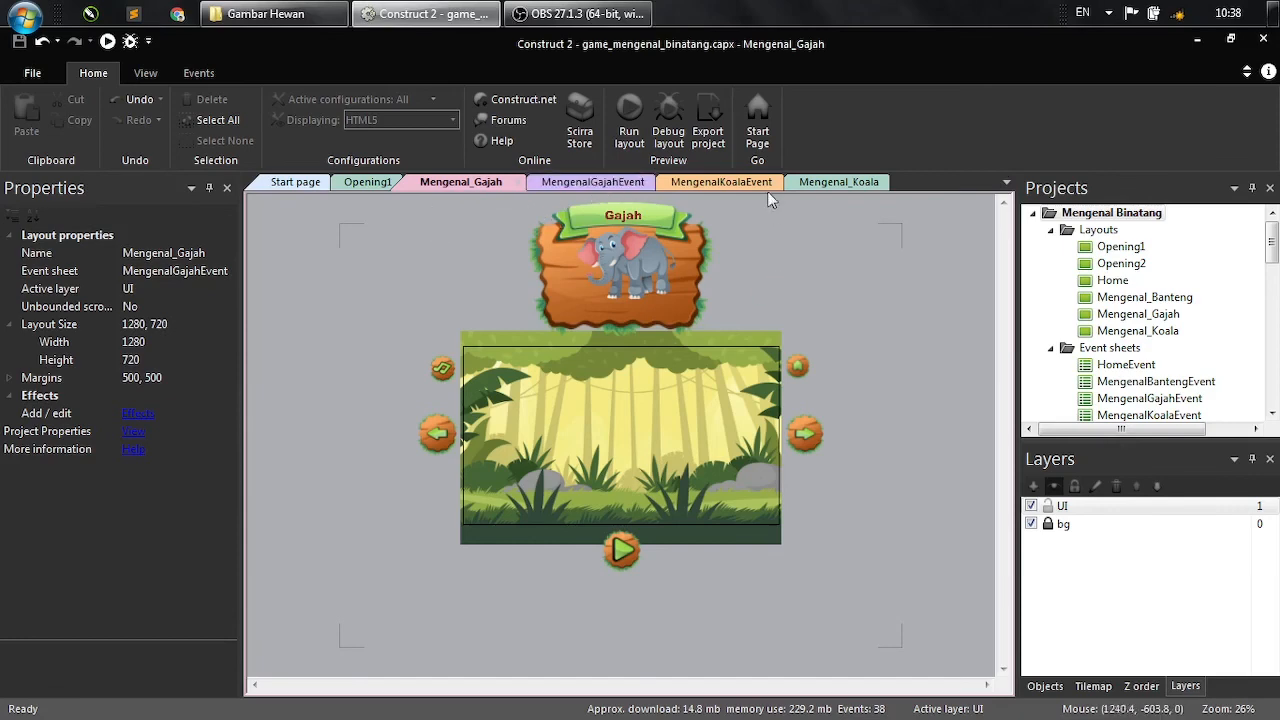
- Copy the Pause tag "dub_koala" action into MengenalKoalaEvent's back arrow event and place the click-tone action before Go to Mengenal_Gajah
click(729, 189)
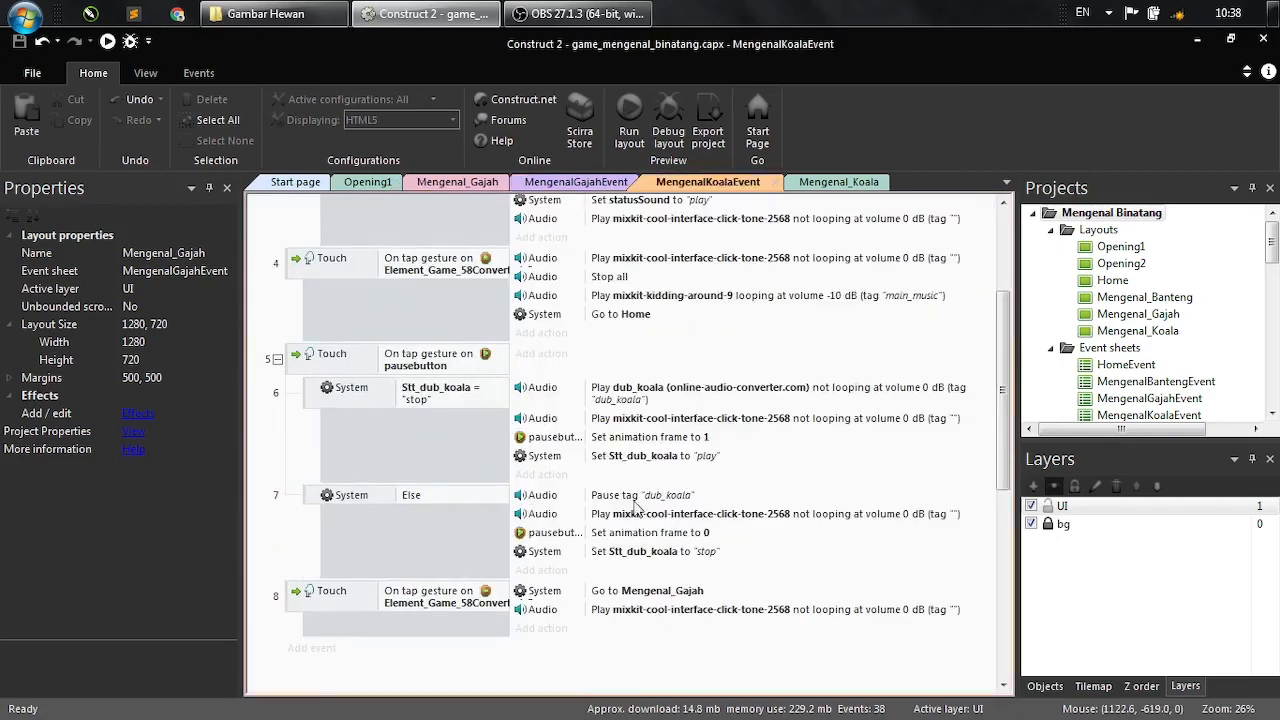
click(567, 504)
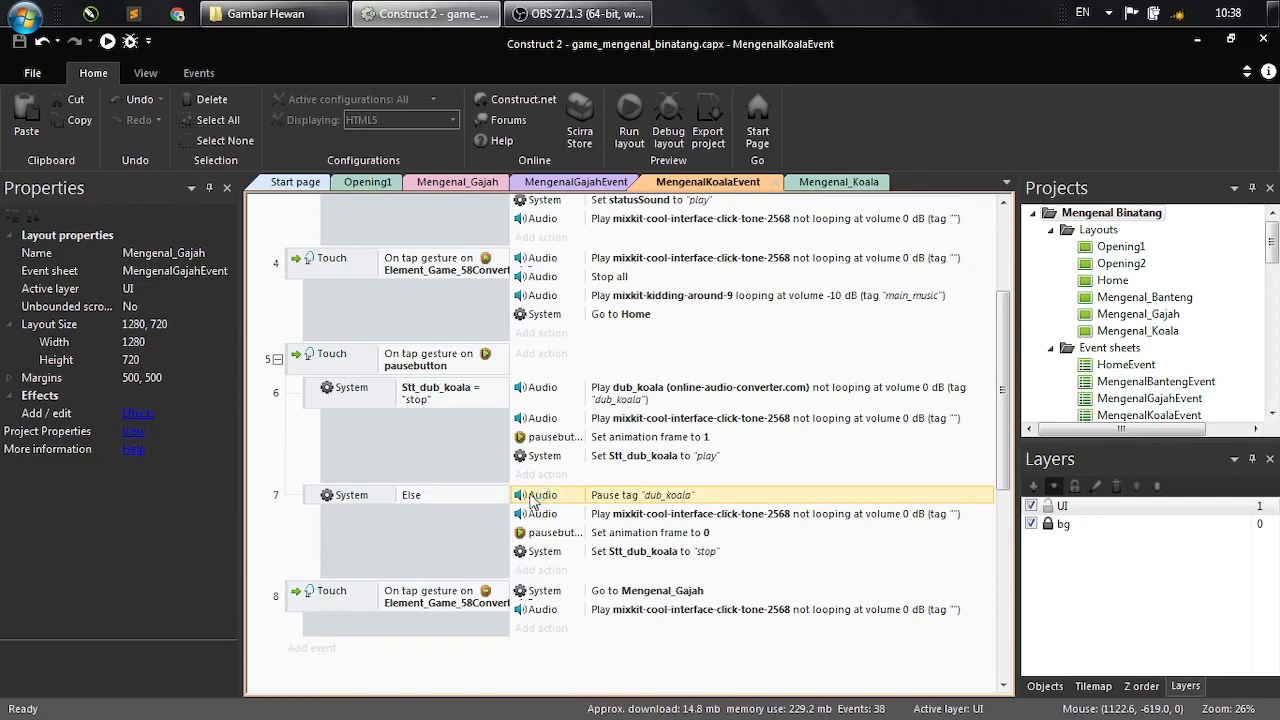
drag(538, 500, 607, 598)
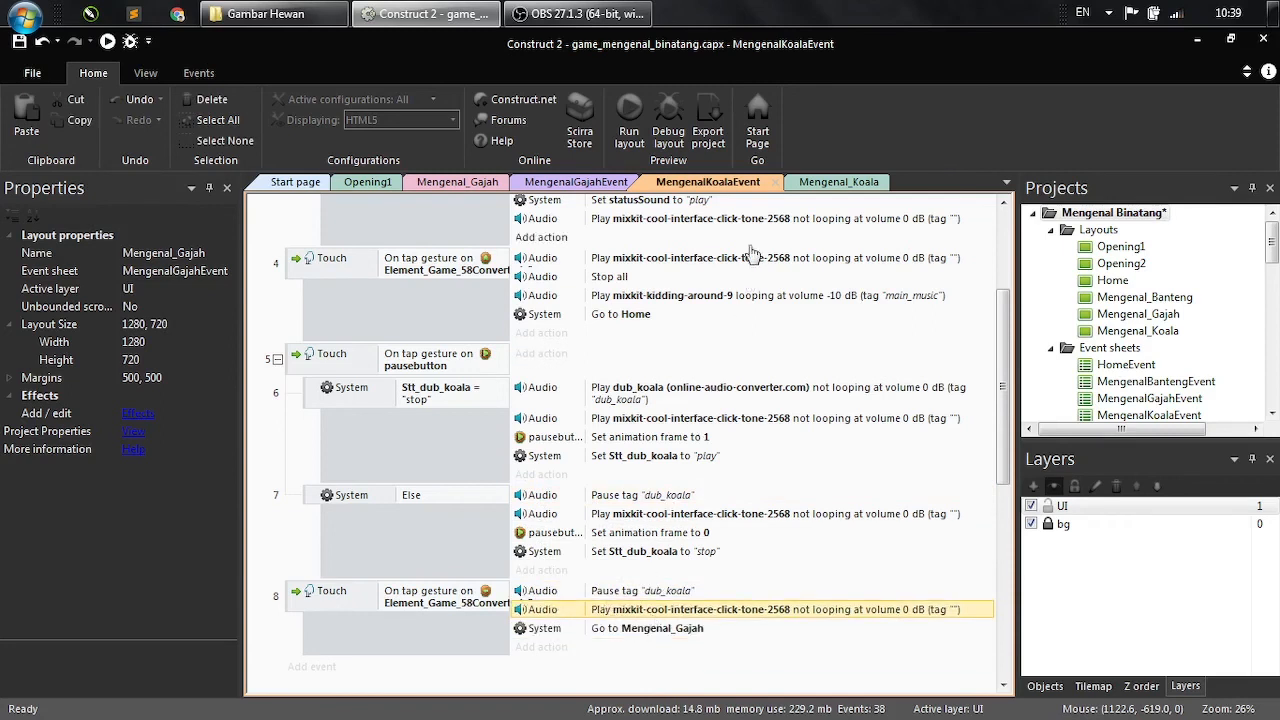
- In MengenalBantengEvent, copy Pause tag "dub_banteng" into the forward arrow event, move its click-tone action before Go to Mengenal_Gajah, and save the project
scroll(1150, 295, down, 2)
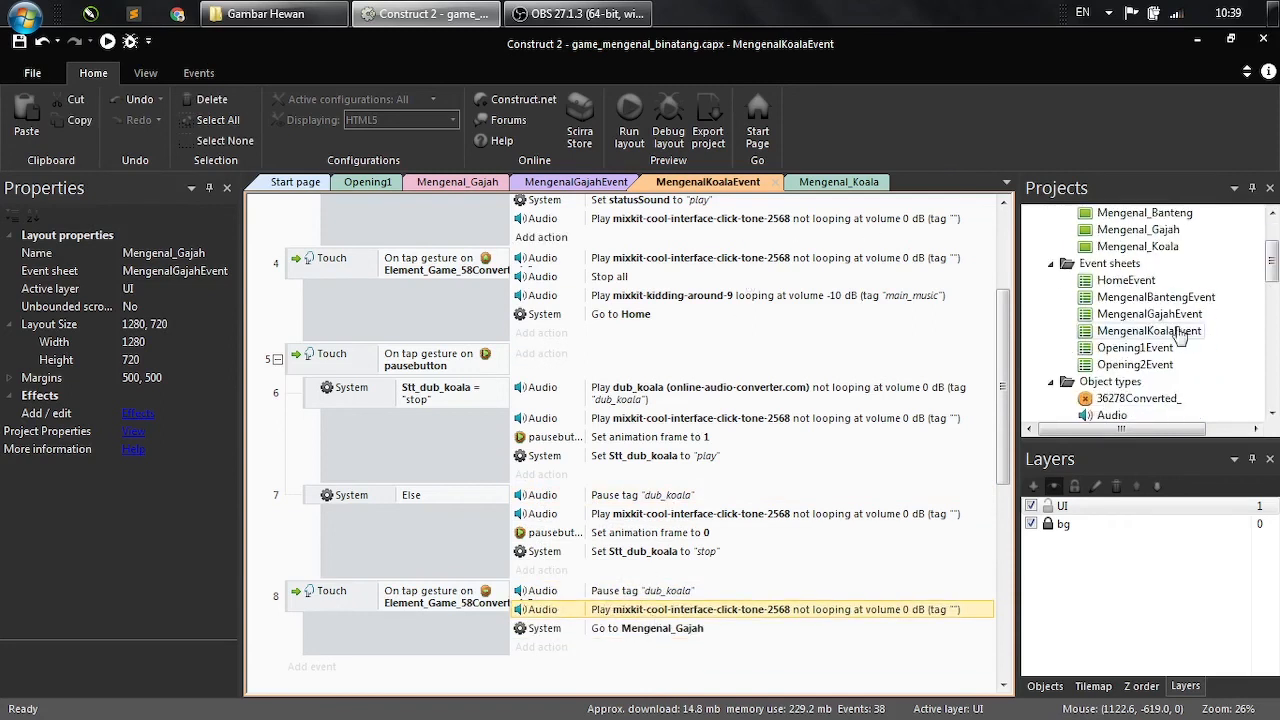
double_click(1160, 298)
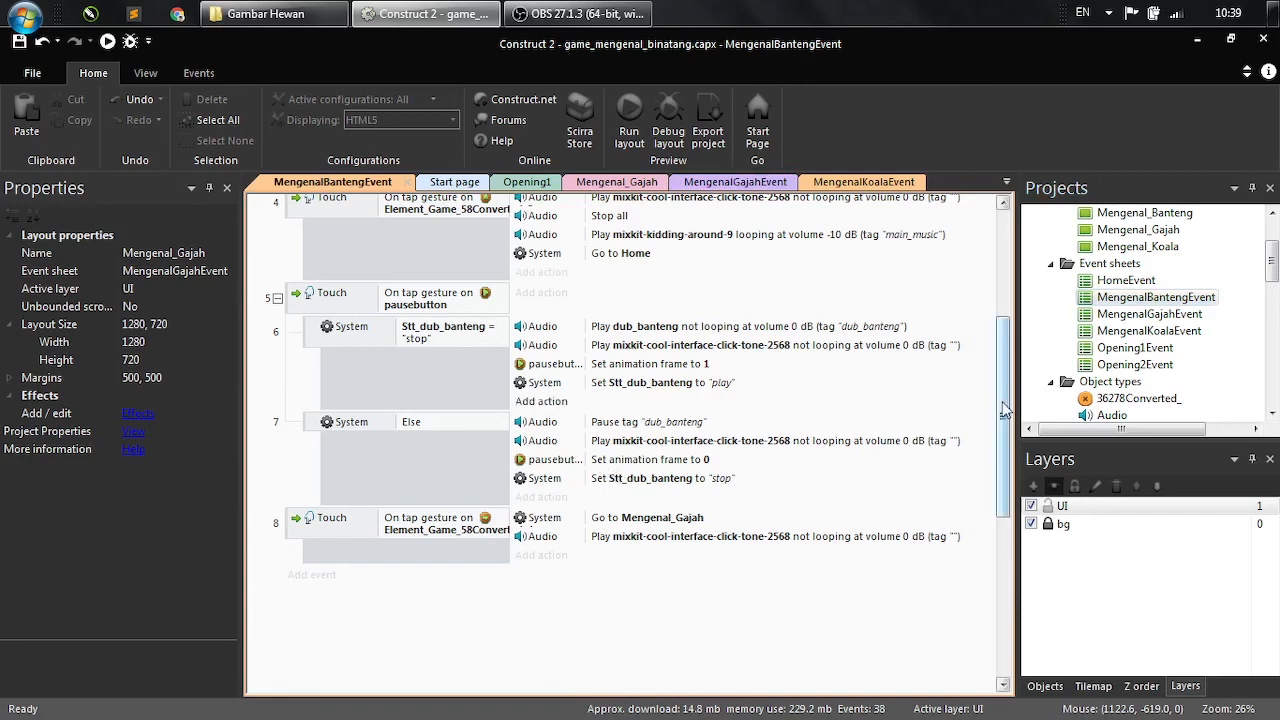
scroll(583, 440, up, 1)
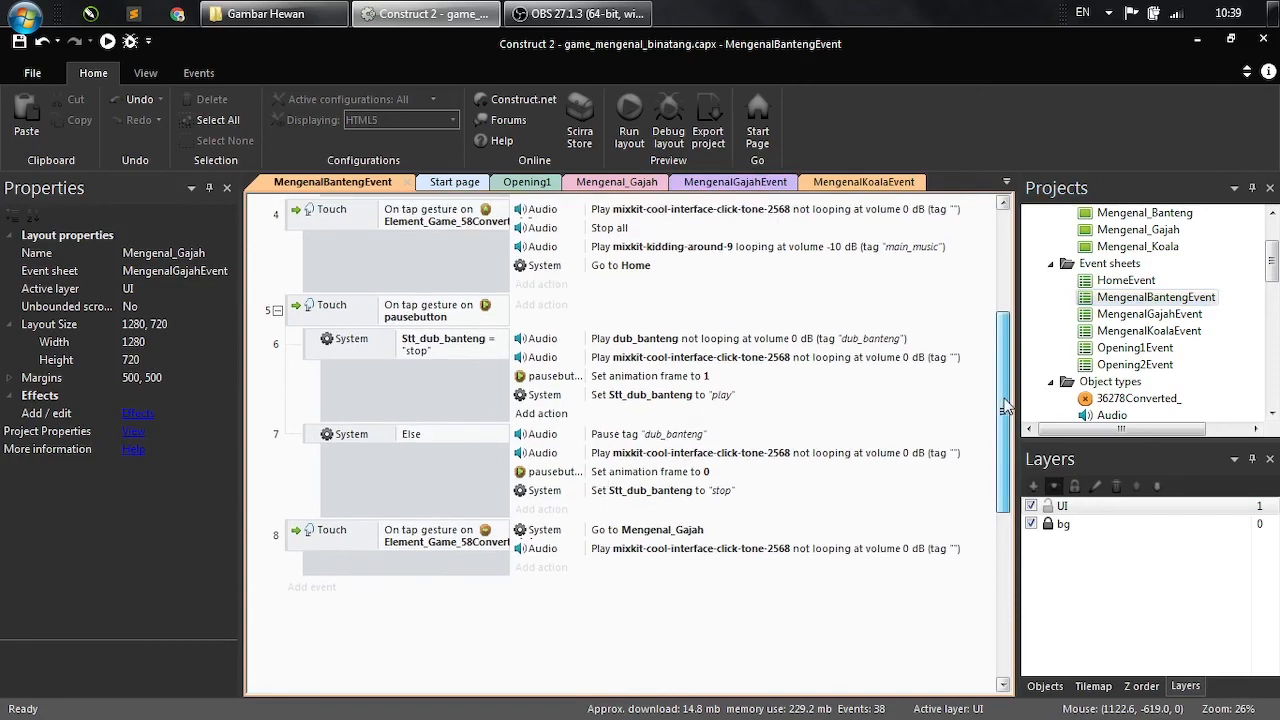
click(563, 456)
click(582, 437)
ctrl+drag(575, 445, 558, 552)
click(550, 572)
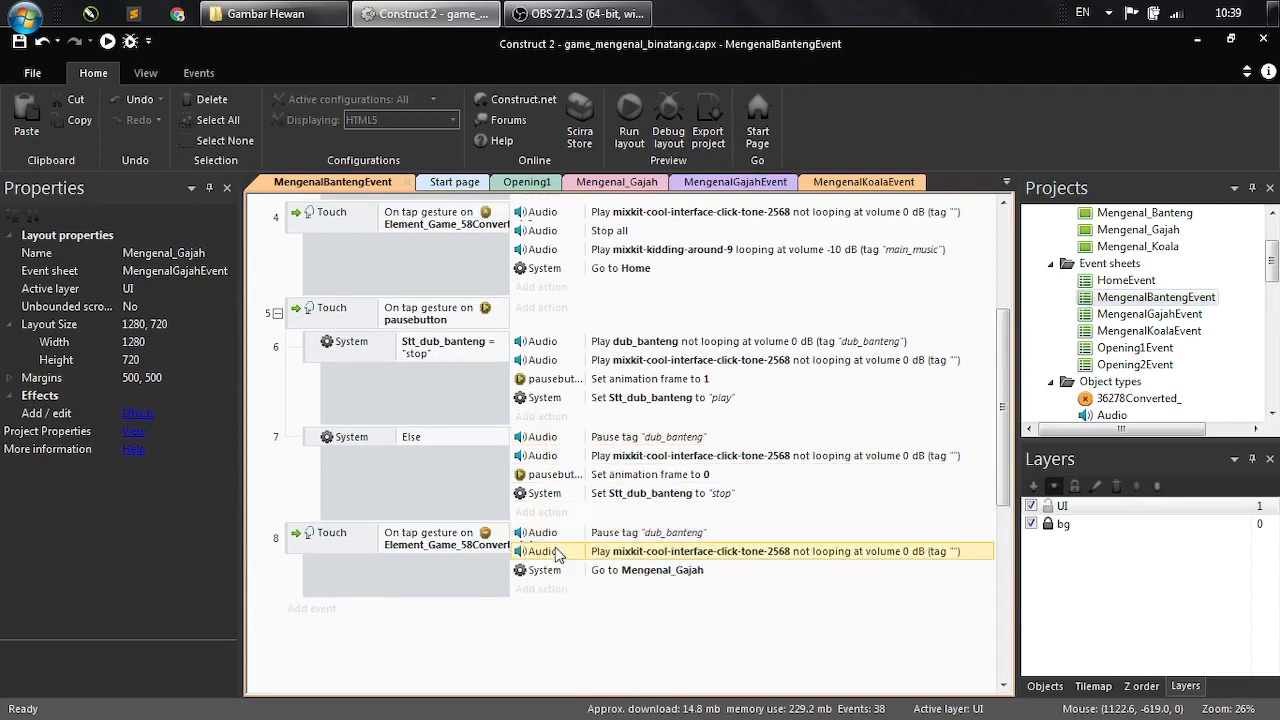
click(682, 650)
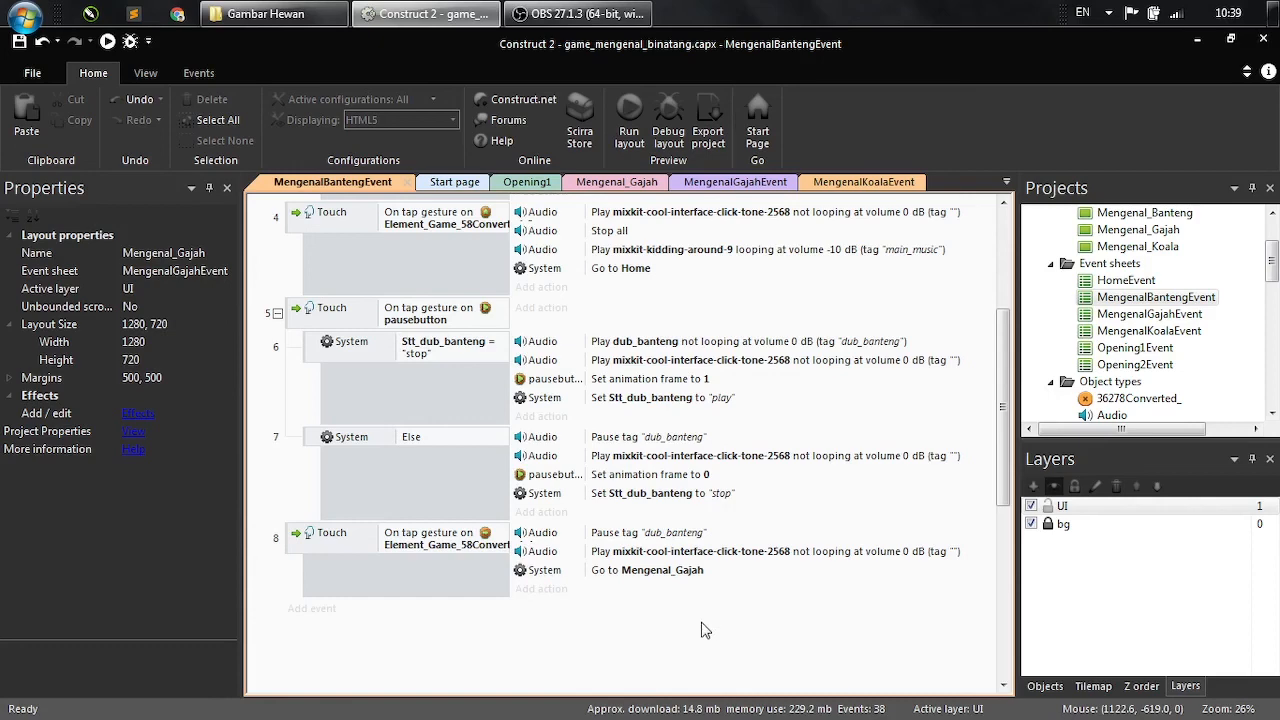
key(ctrl+s)
- Preview the game from Opening1, enter Mengenal, and go forward from Banteng through Gajah to Koala while each voice-over plays
click(528, 184)
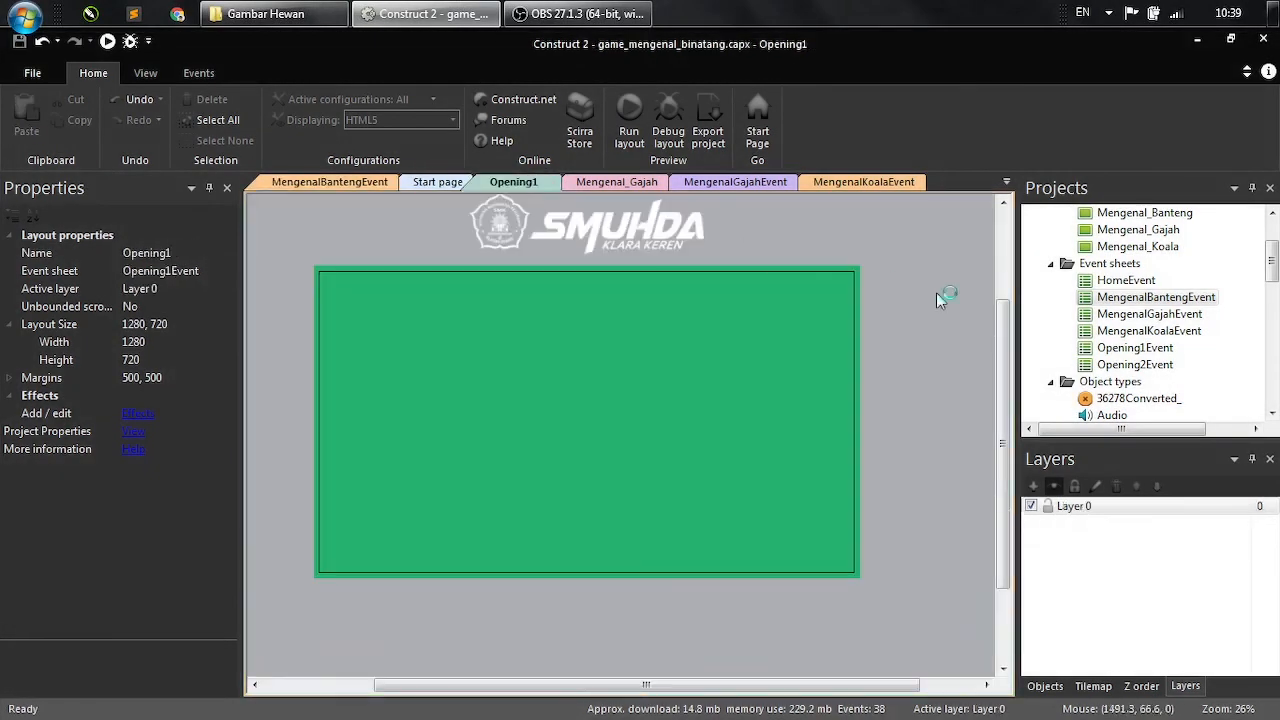
click(627, 129)
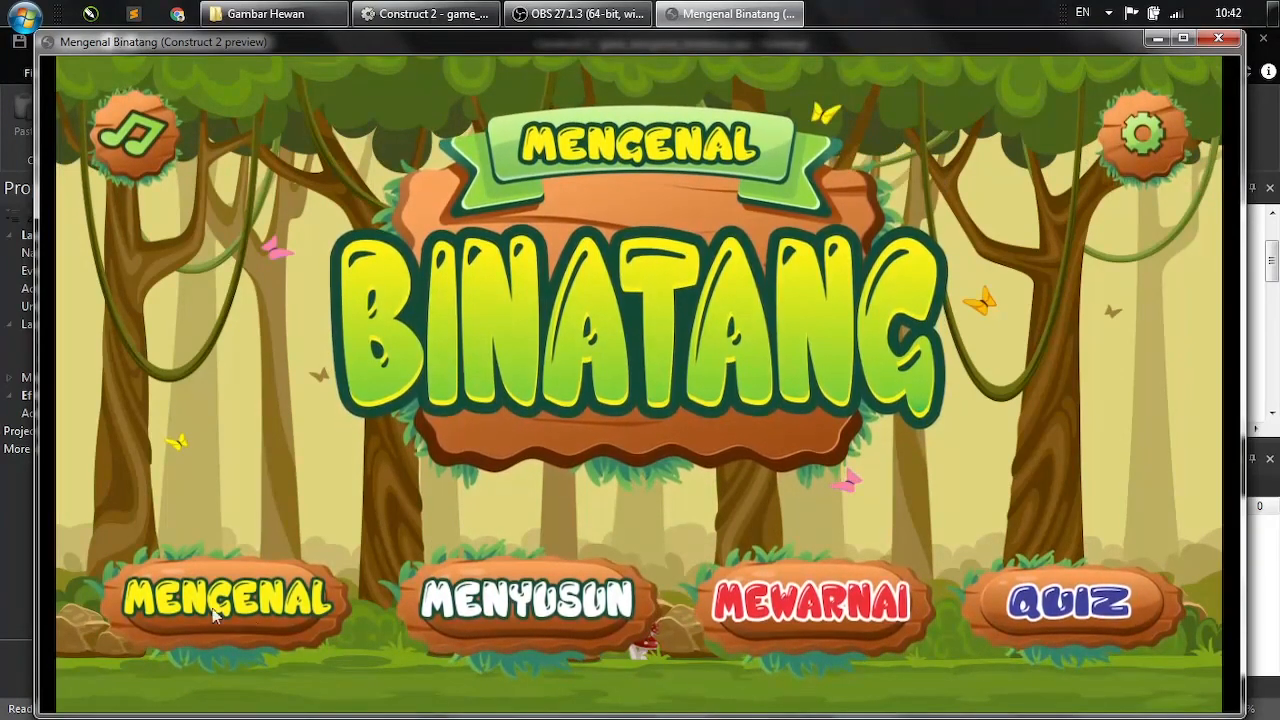
click(265, 590)
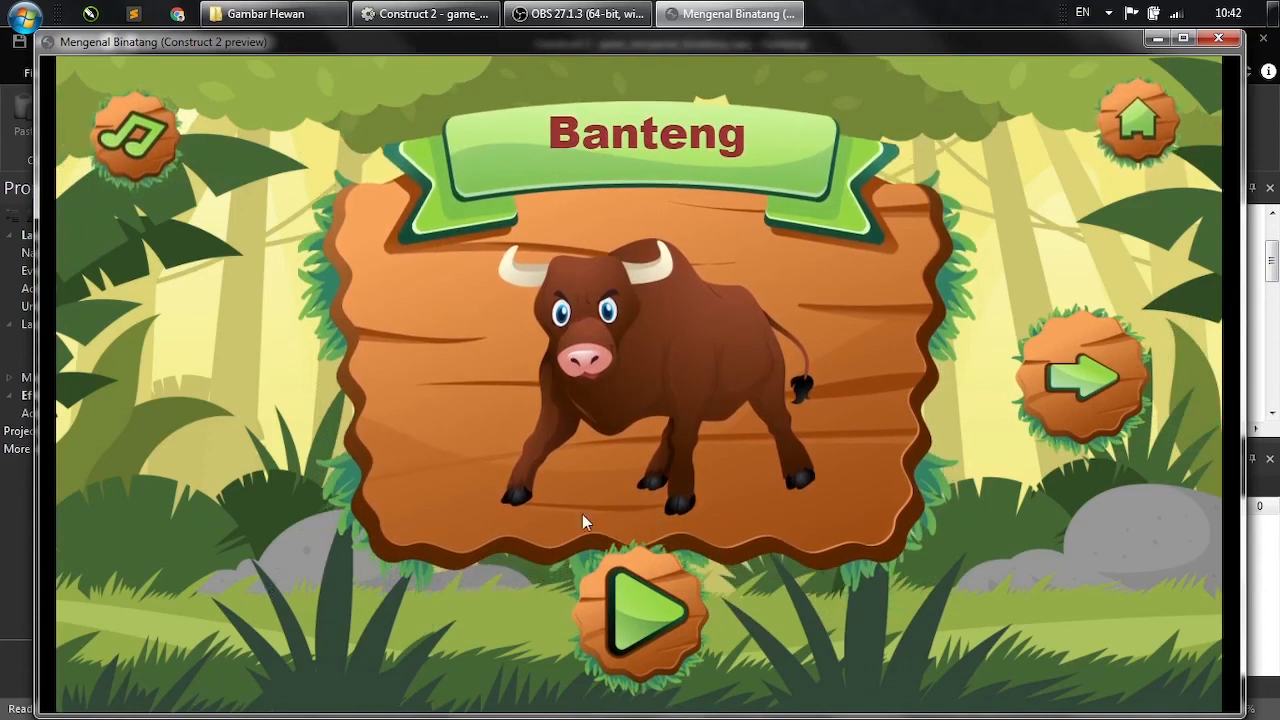
click(641, 615)
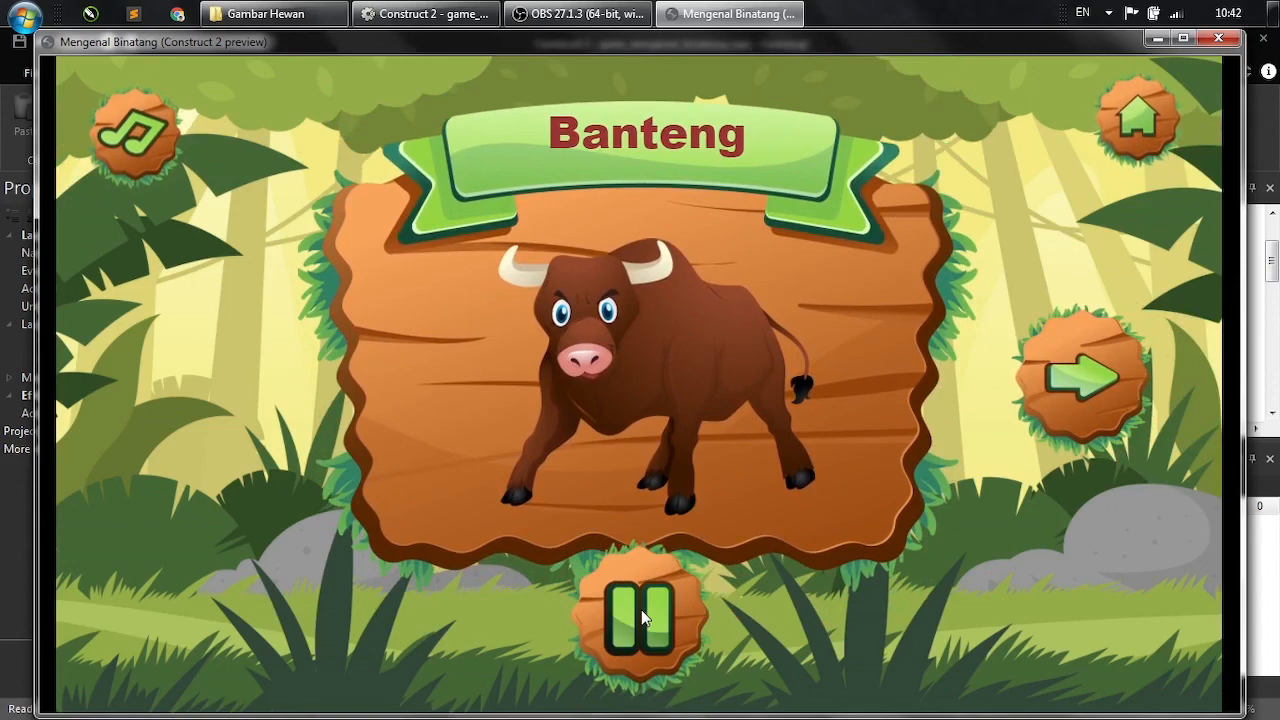
click(1097, 374)
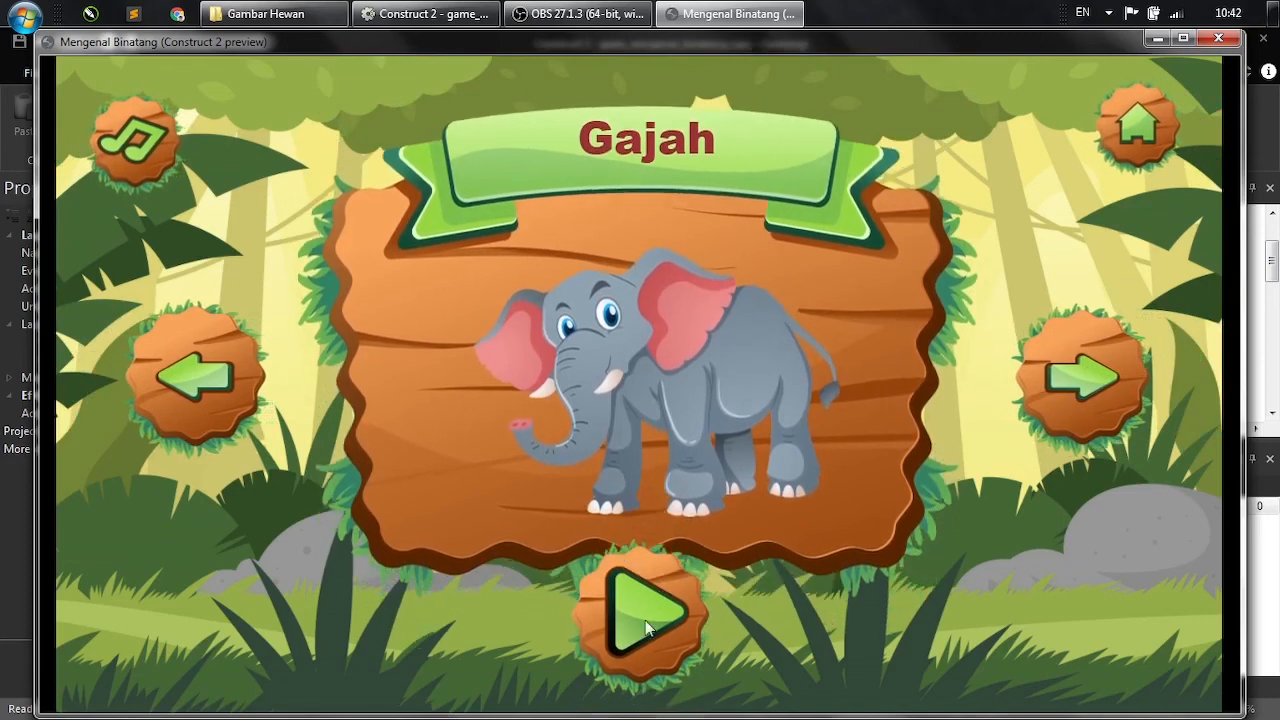
click(643, 607)
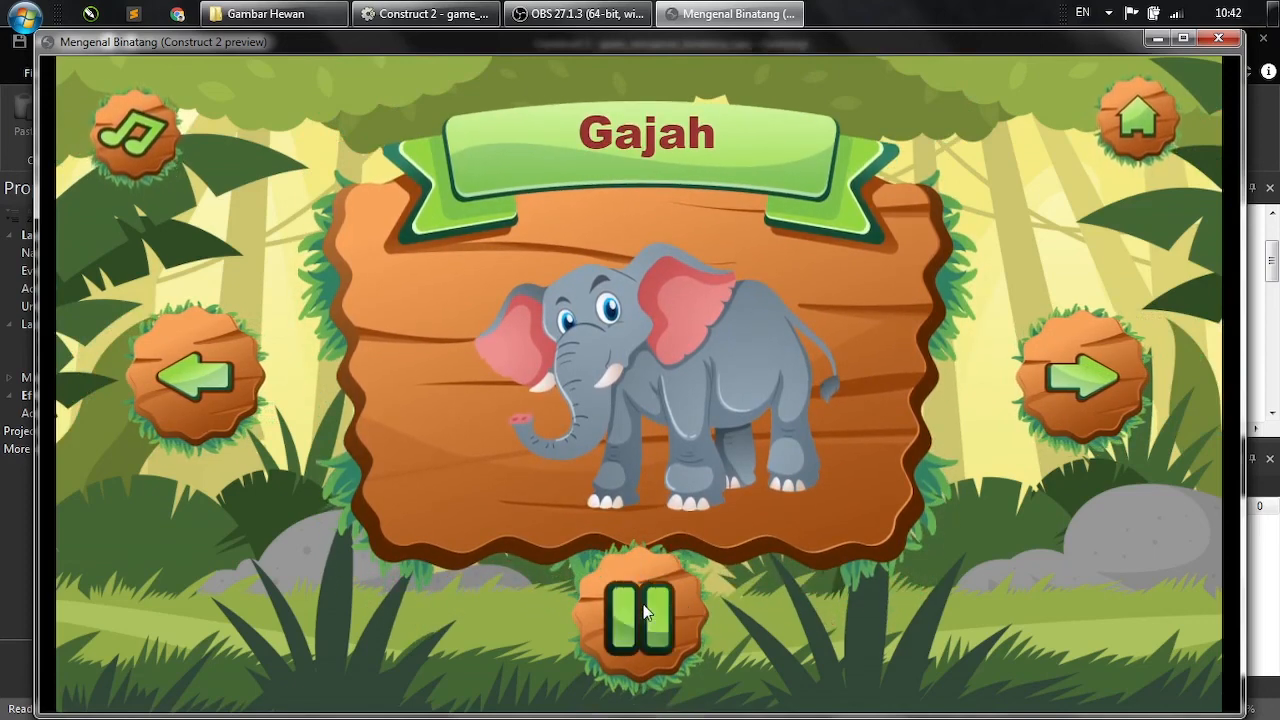
click(1060, 371)
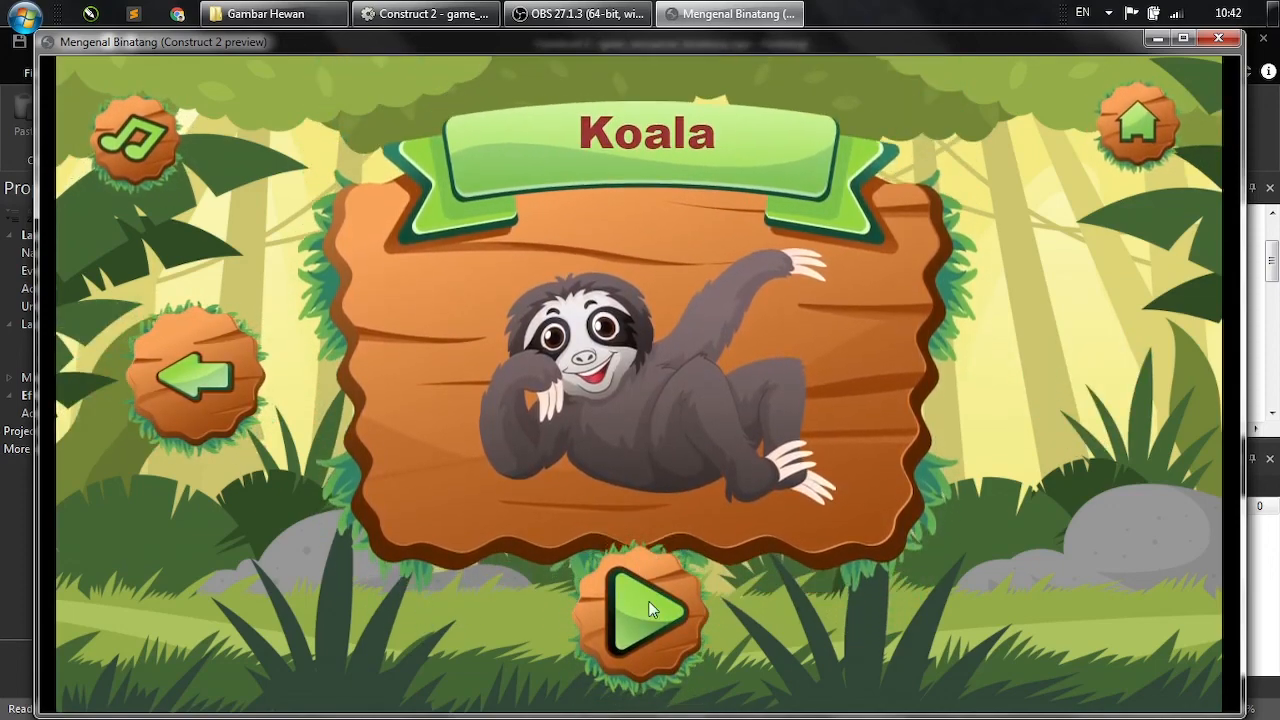
- Start the Koala voice-over, return to Gajah, start its voice-over, and go back to Banteng in the preview
click(617, 592)
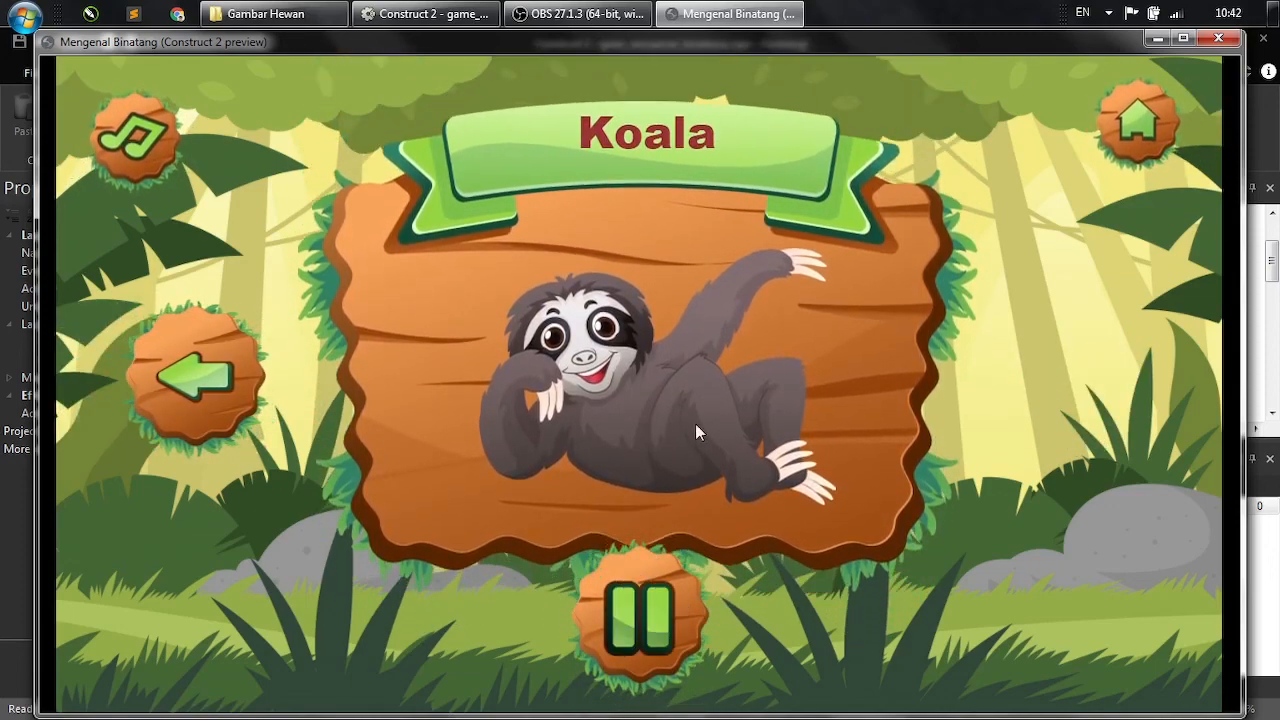
click(215, 377)
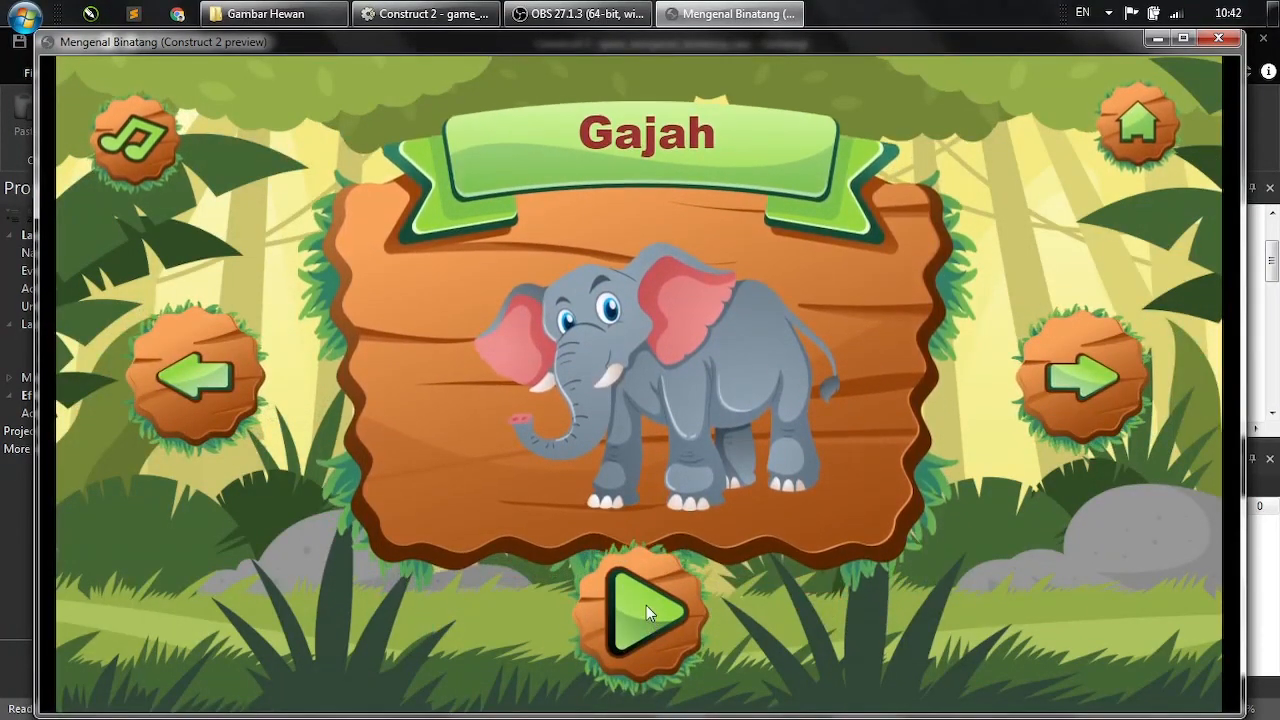
click(646, 605)
click(240, 370)
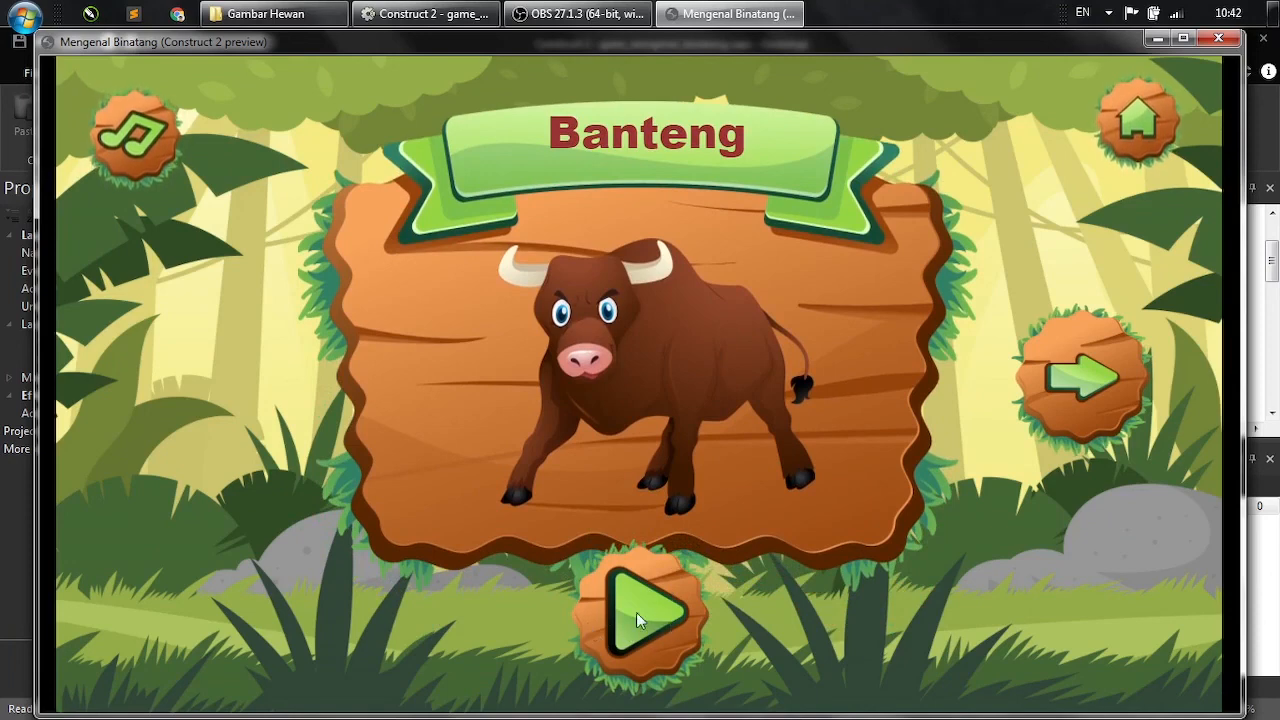
- Start the Banteng voice-over and test switching the background music off and on while it plays
click(636, 612)
click(121, 155)
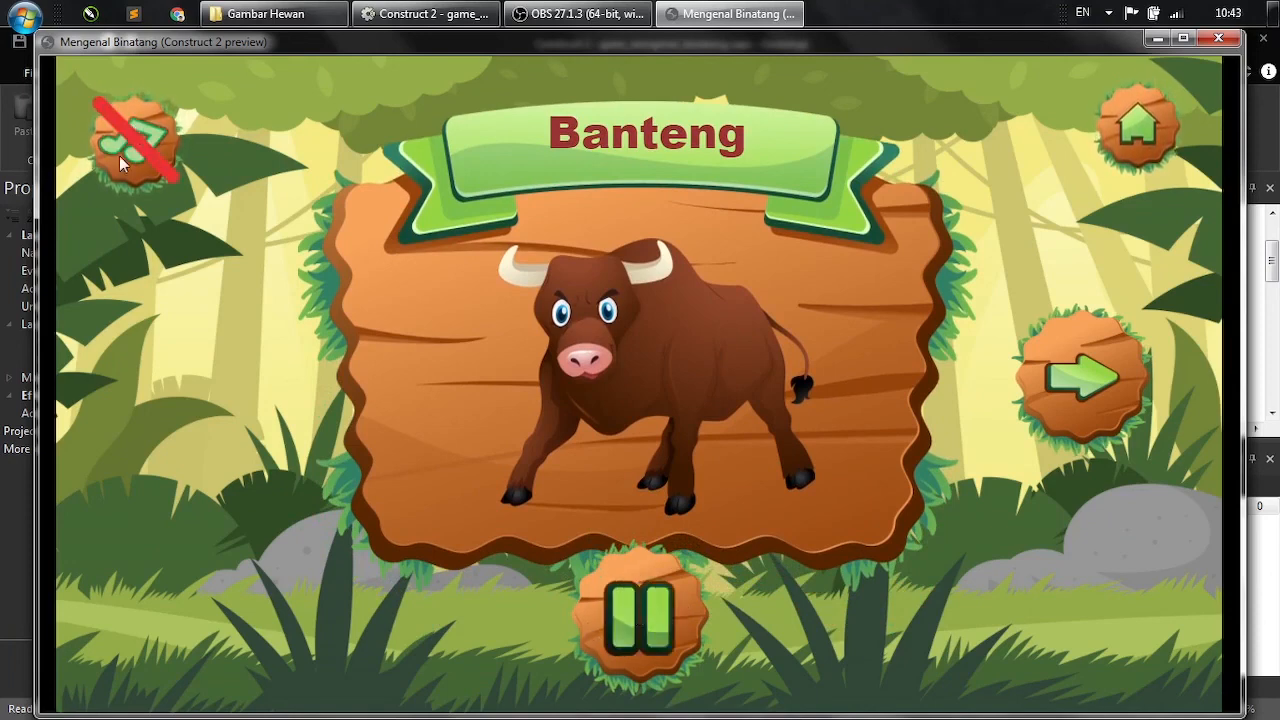
click(131, 140)
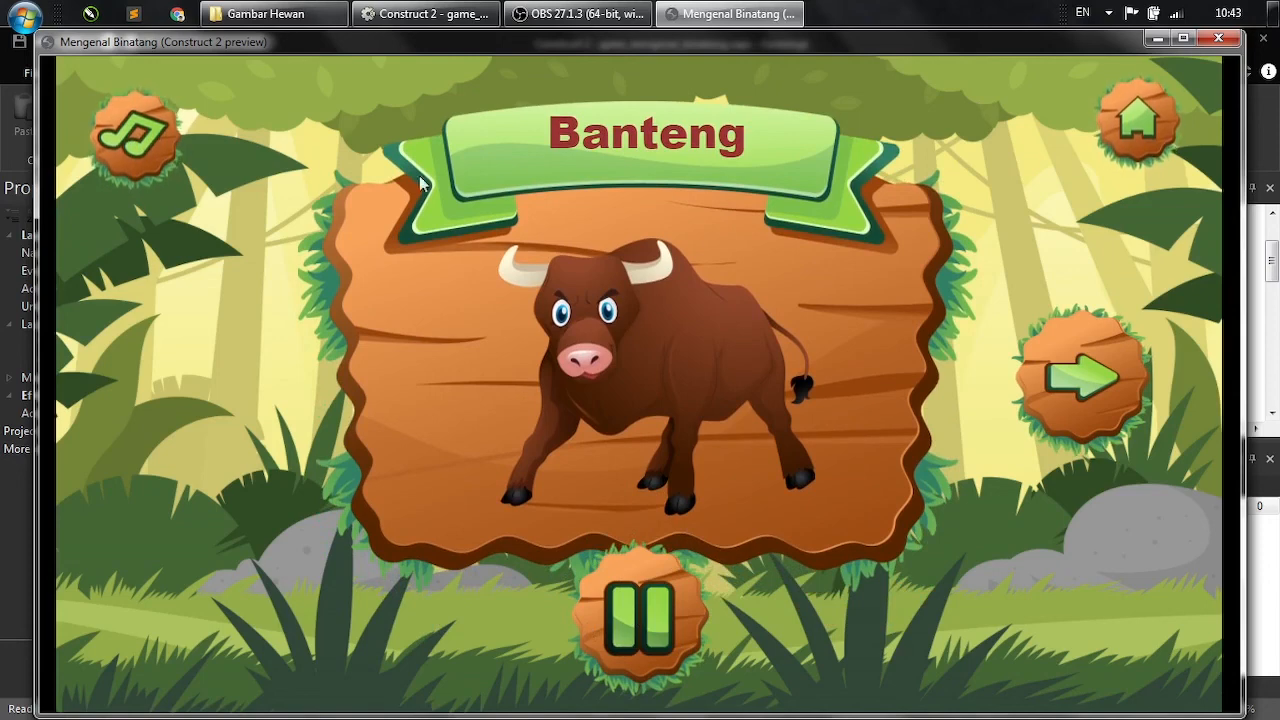